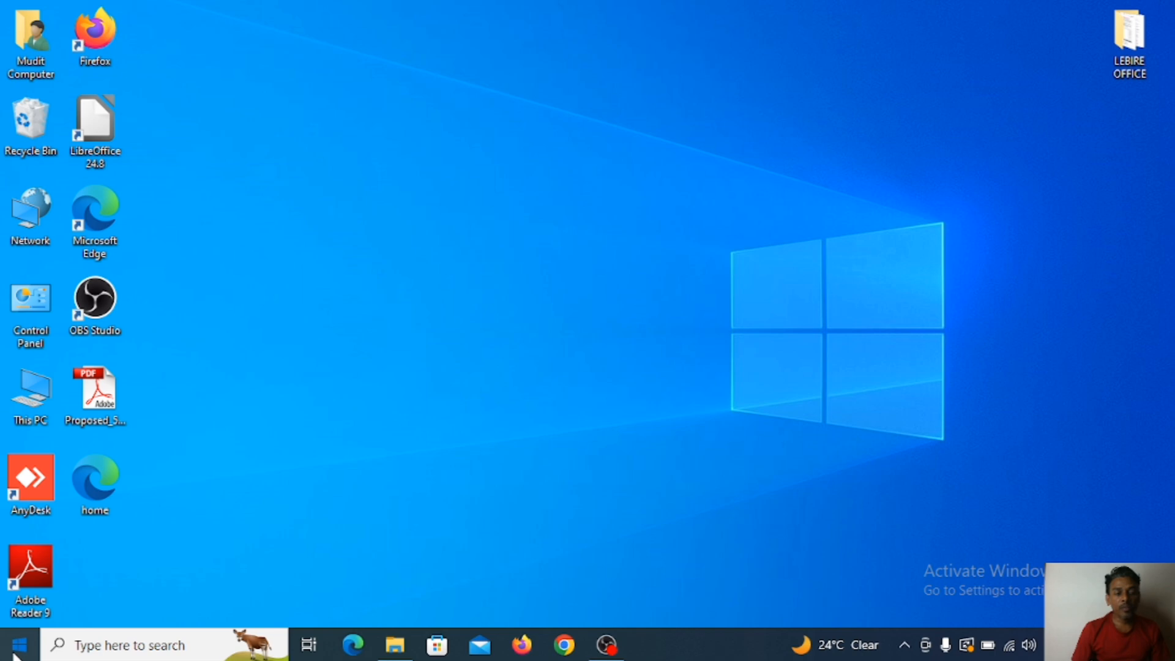
Open LibreOffice Writer with a new blank text document
{"action": "left_click", "coordinate": [15, 652]}
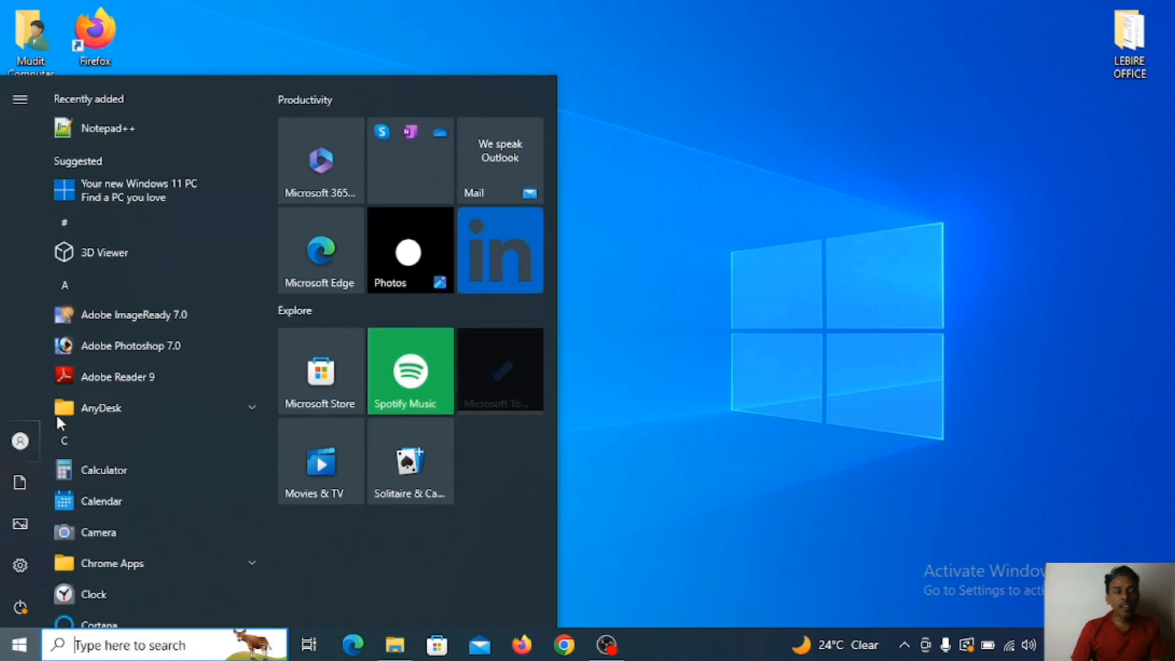
{"action": "scroll", "coordinate": [90, 265], "scroll_direction": "down", "scroll_amount": 5}
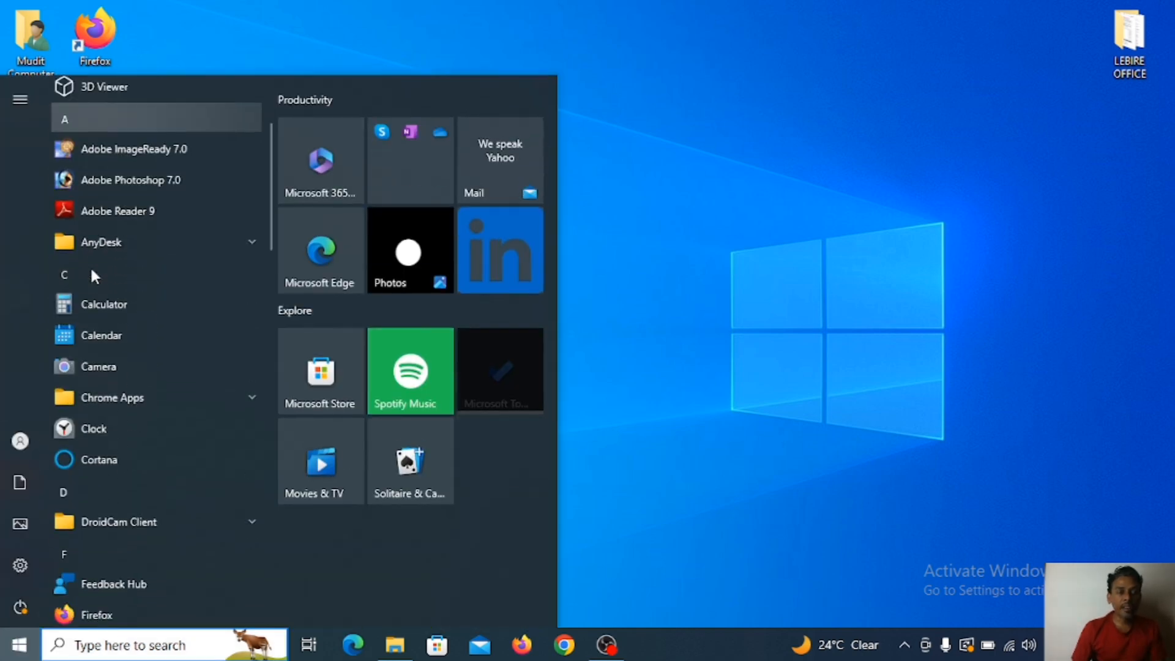
{"action": "scroll", "coordinate": [92, 271], "scroll_direction": "down", "scroll_amount": 5}
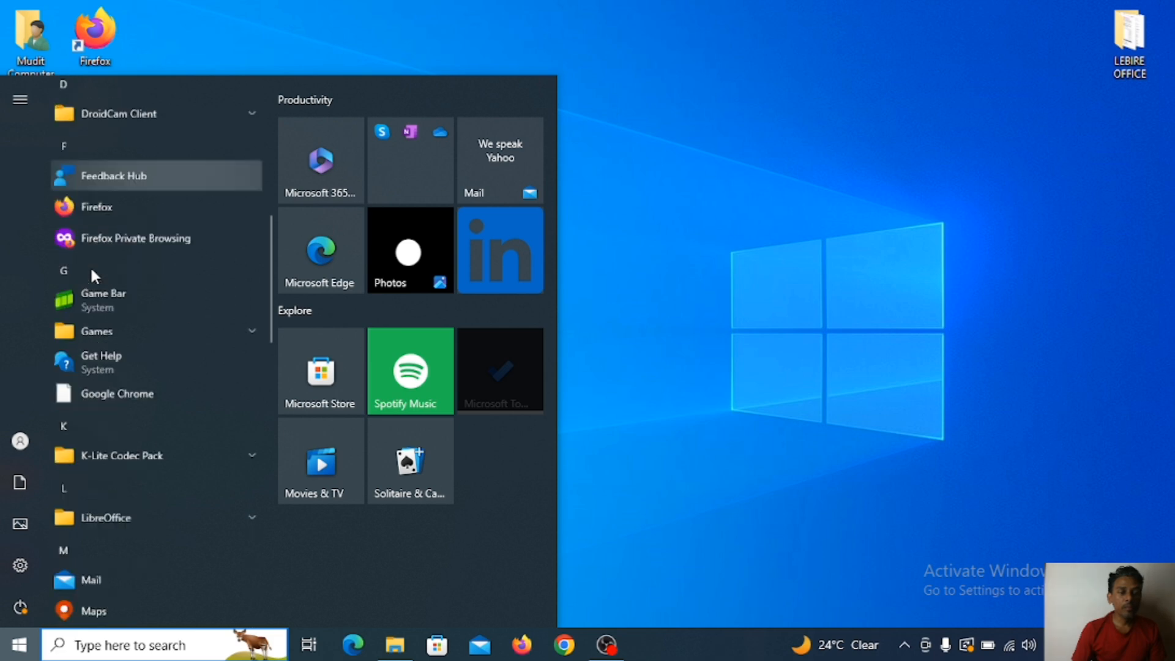
{"action": "scroll", "coordinate": [90, 266], "scroll_direction": "down", "scroll_amount": 2}
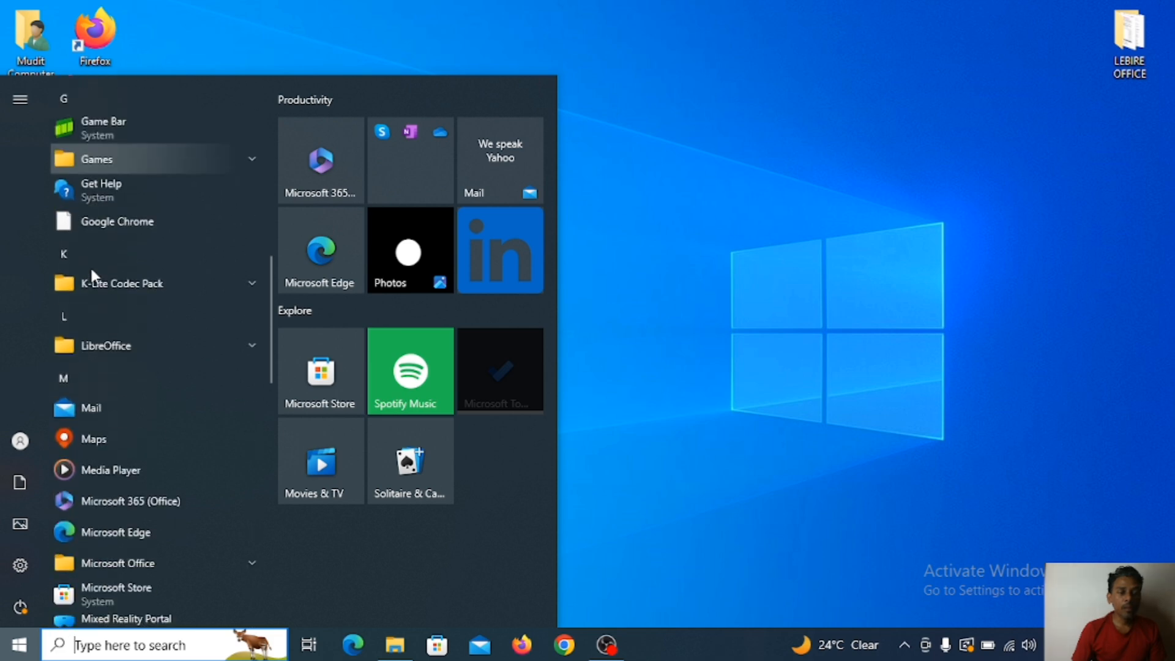
{"action": "left_click", "coordinate": [102, 342]}
{"action": "scroll", "coordinate": [101, 342], "scroll_direction": "down", "scroll_amount": 1}
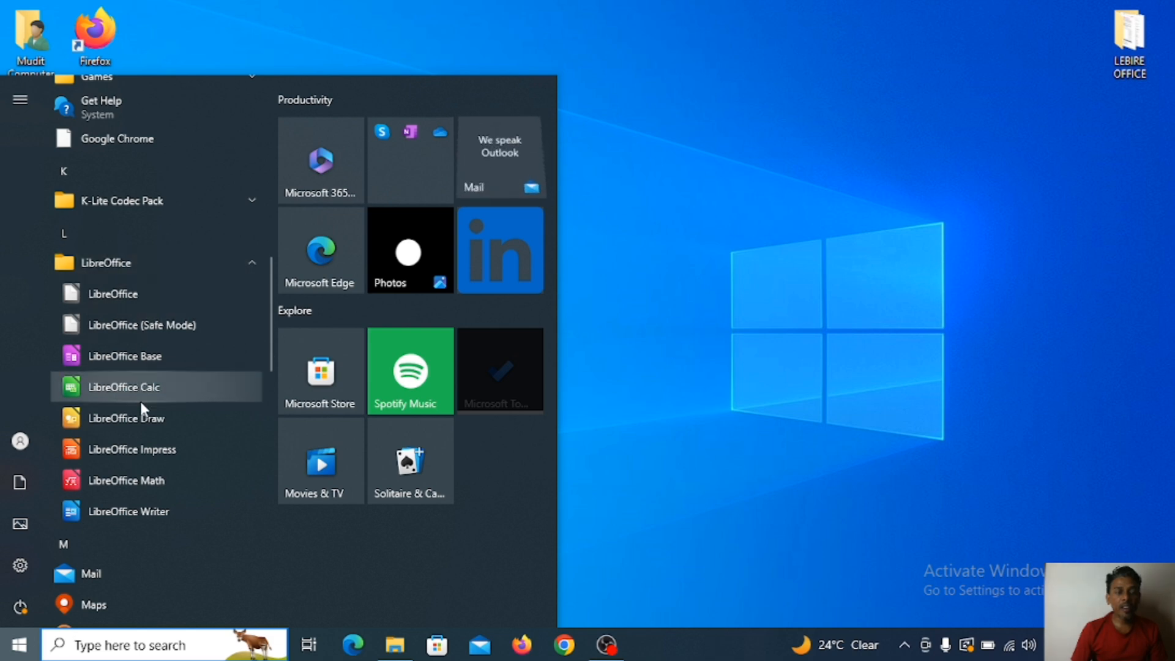
{"action": "left_click", "coordinate": [134, 512]}
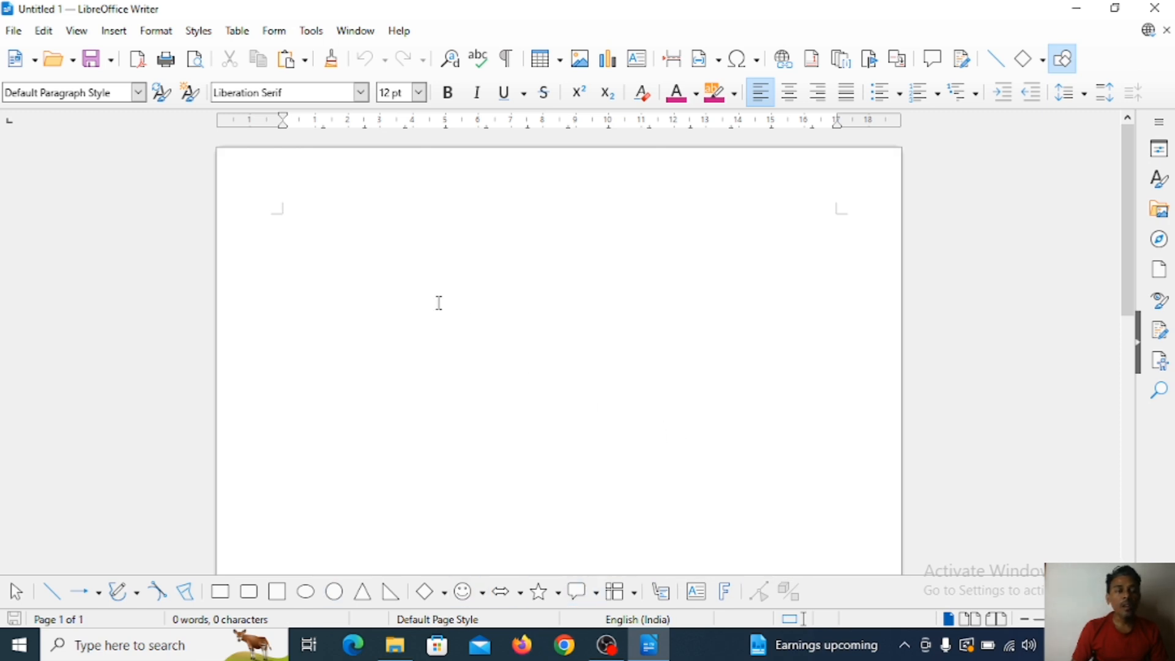
{"action": "left_click", "coordinate": [14, 32]}
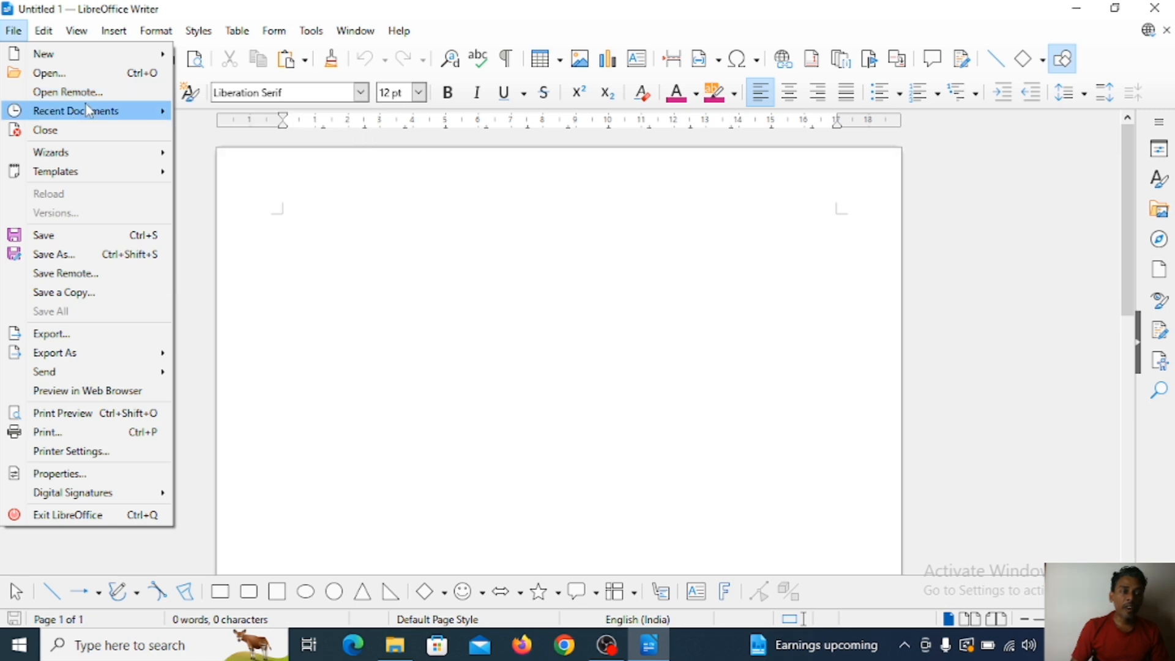
{"action": "mouse_move", "coordinate": [89, 110]}
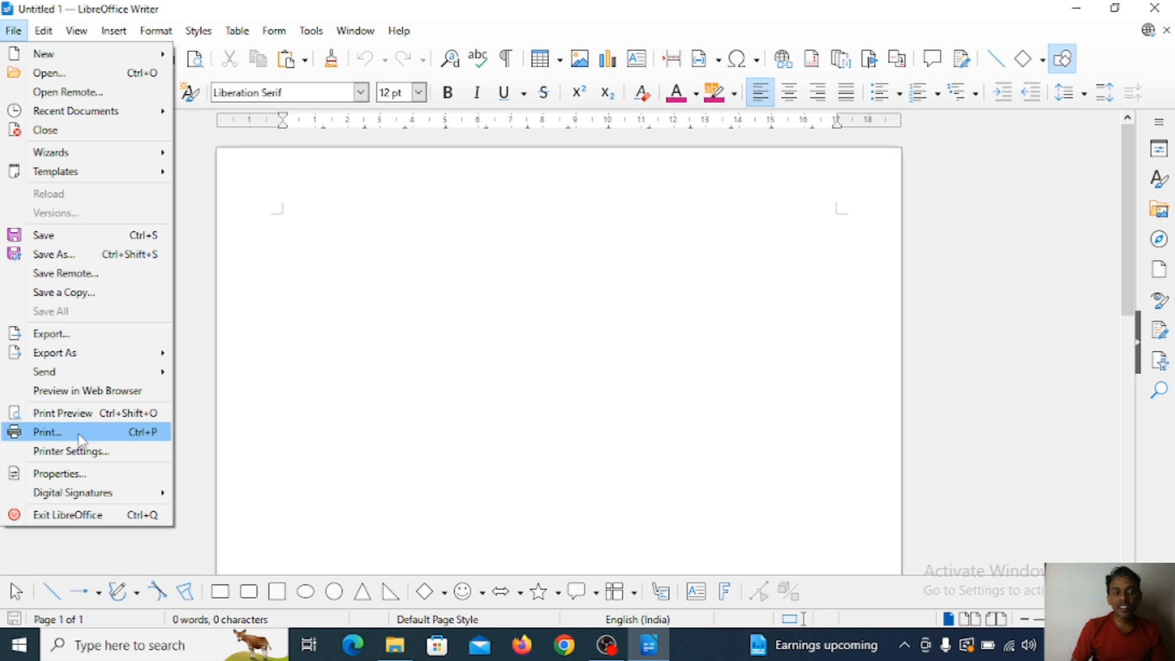
{"action": "mouse_move", "coordinate": [43, 30]}
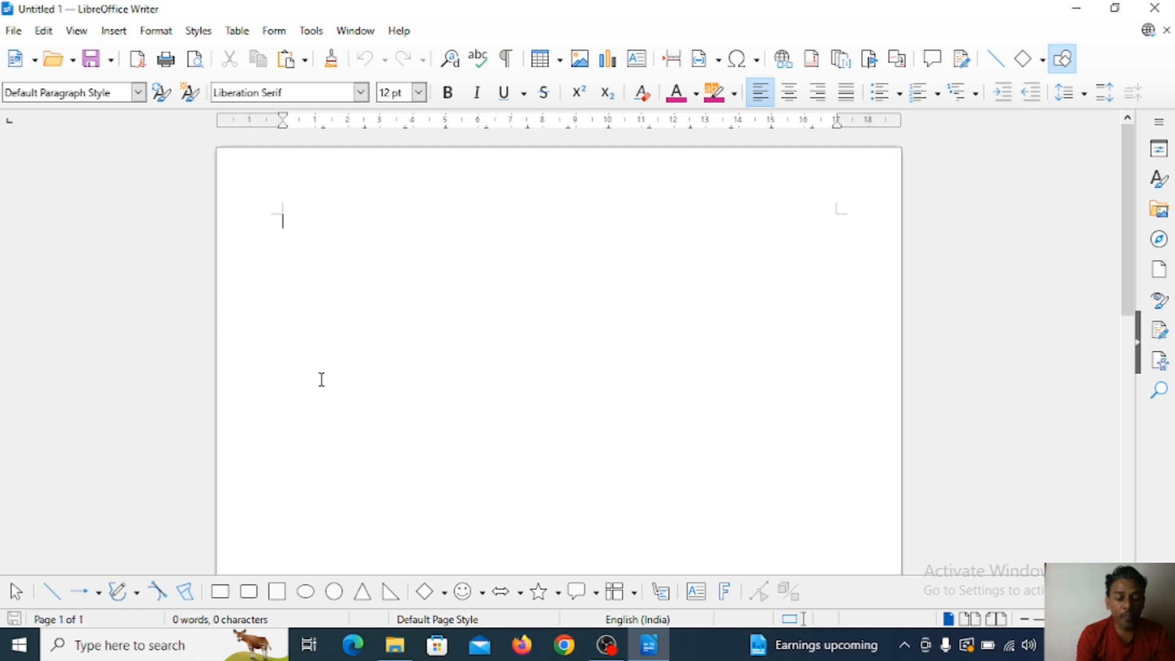
Write one line stating a person's first name after "My name is", repeating the name and ending with "is a good boy"
{"action": "type", "text": "My na"}
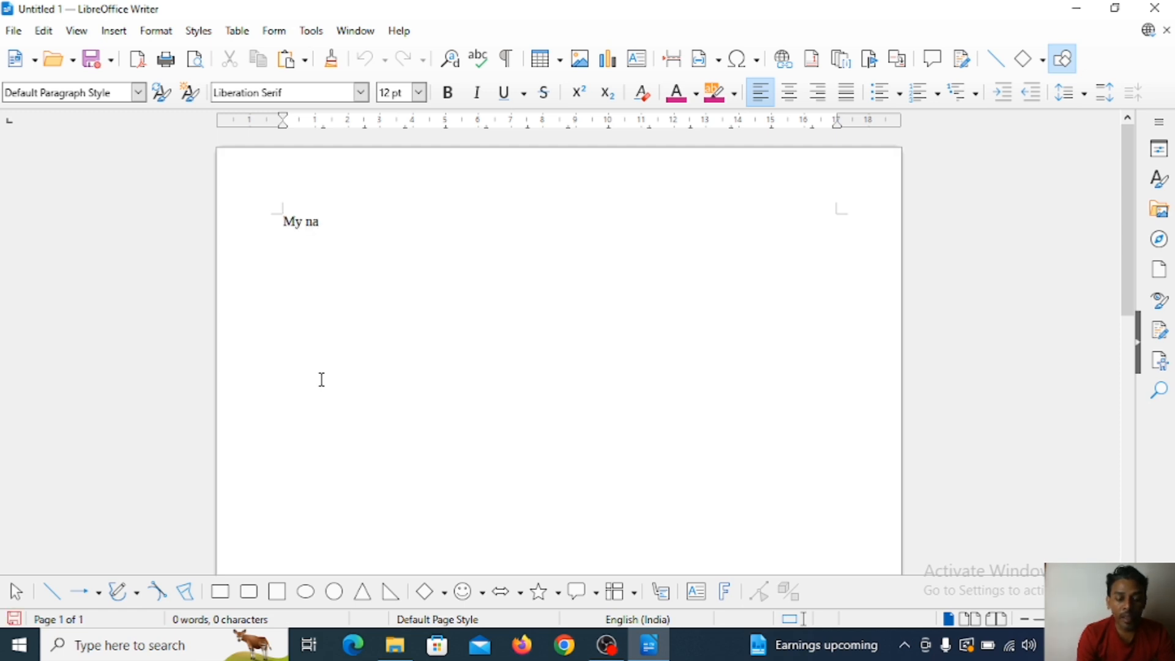
{"action": "type", "text": "me is mo"}
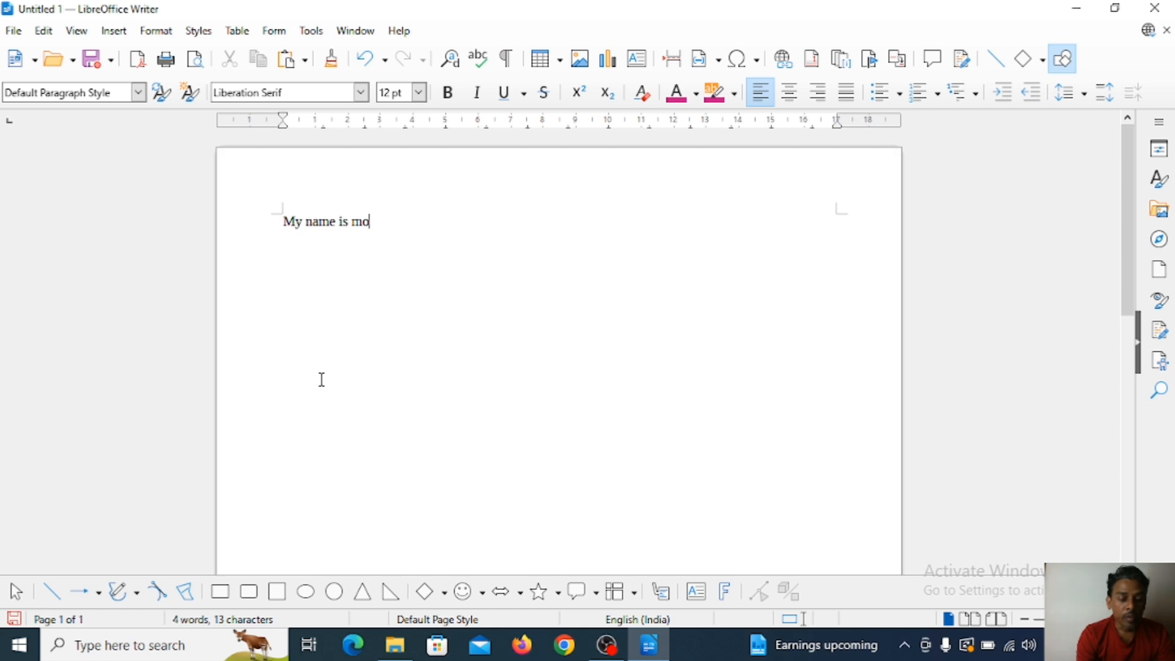
{"action": "type", "text": "han"}
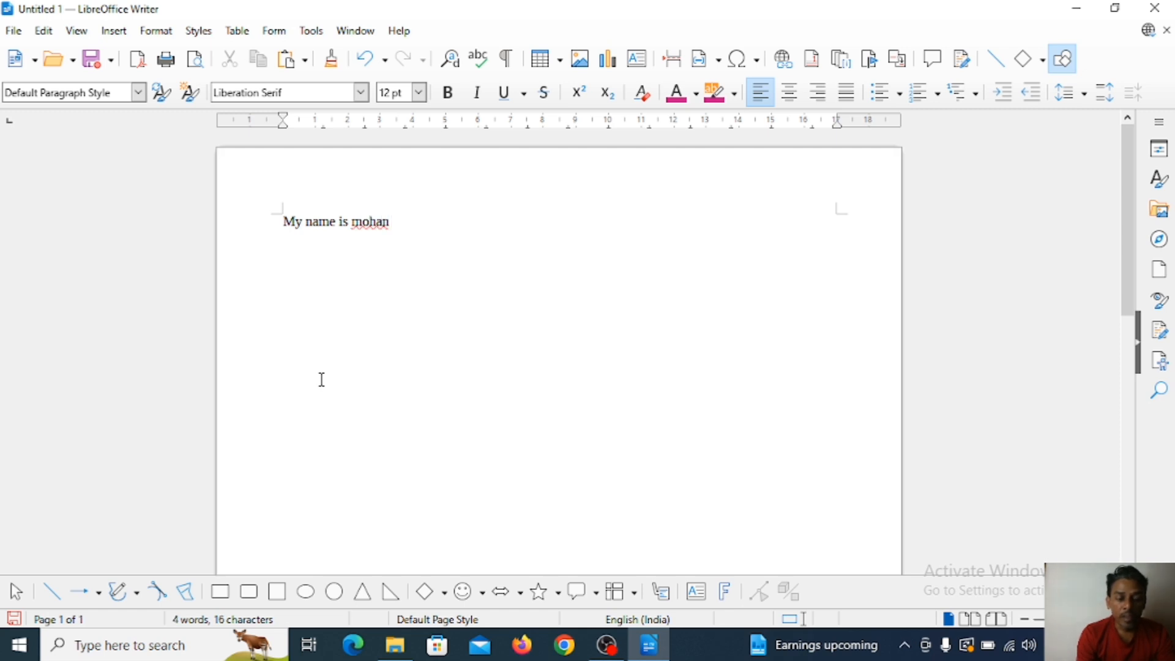
{"action": "type", "text": " mohan is "}
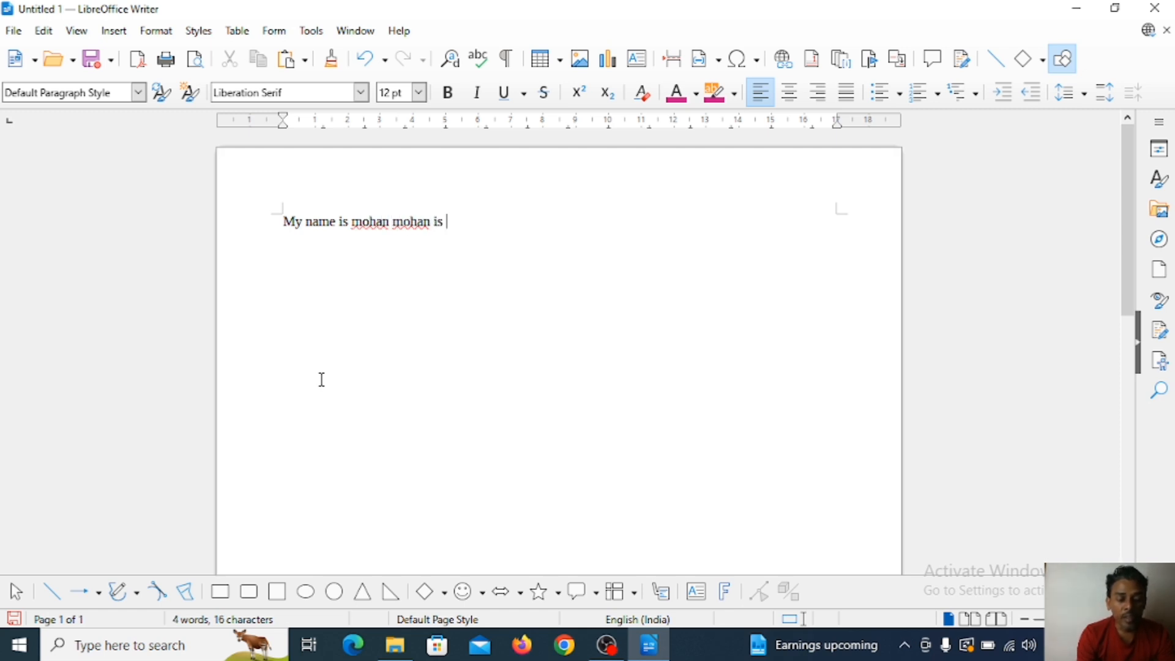
{"action": "type", "text": "a good "}
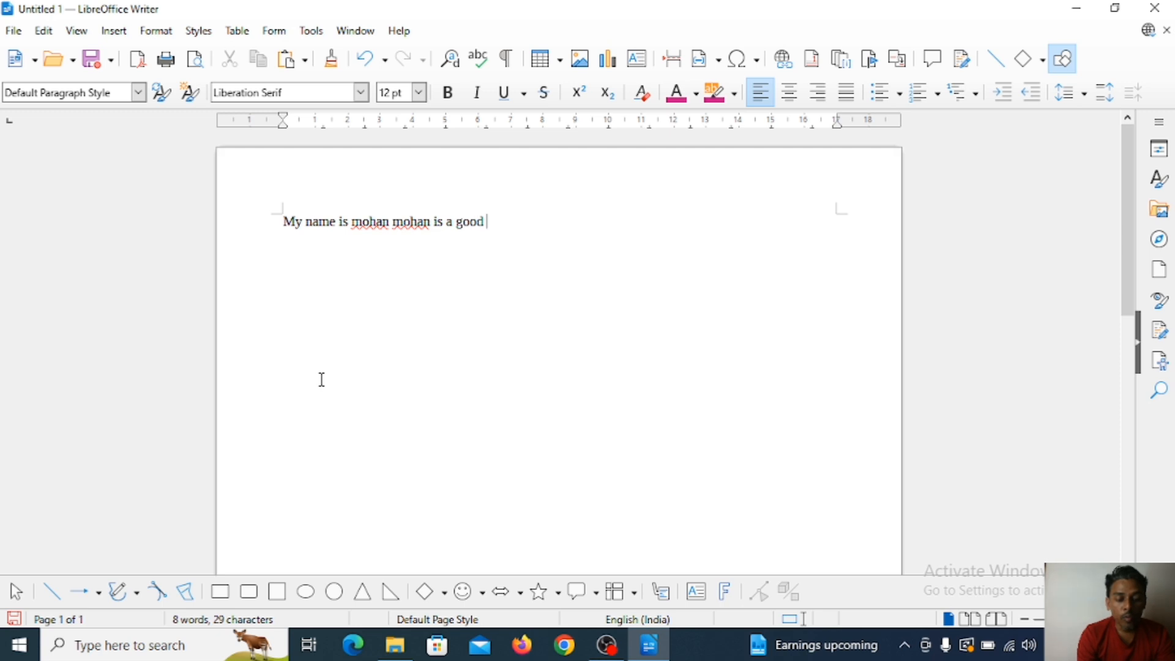
{"action": "type", "text": "boy"}
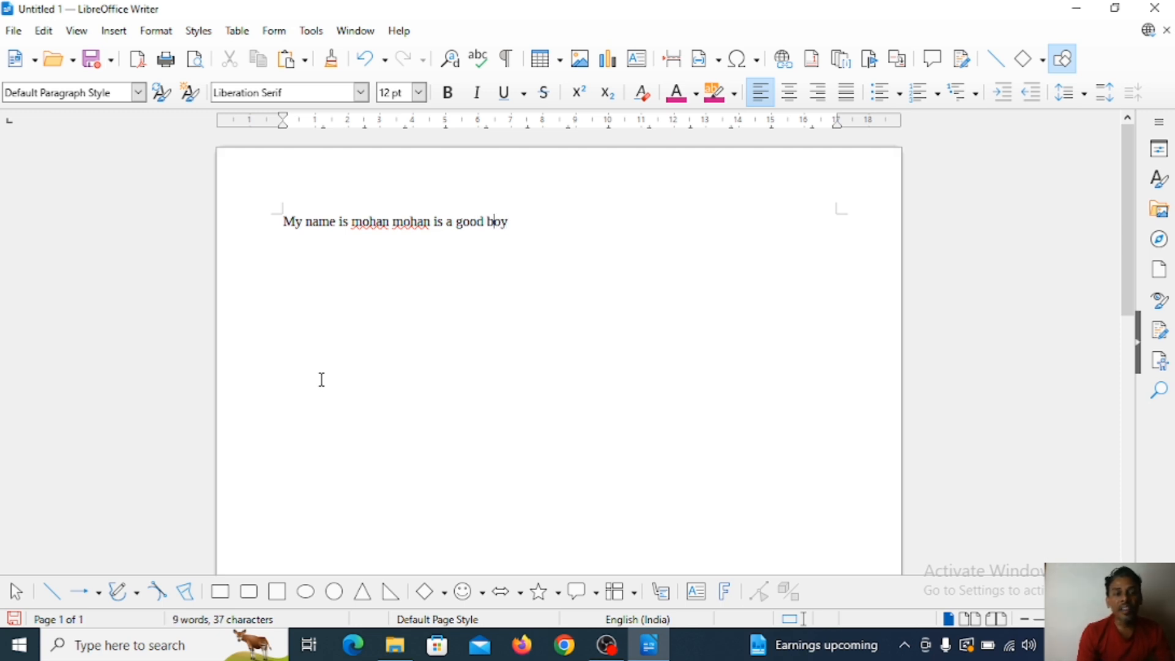
{"action": "key", "text": "Left"}
{"action": "key", "text": "Left"}
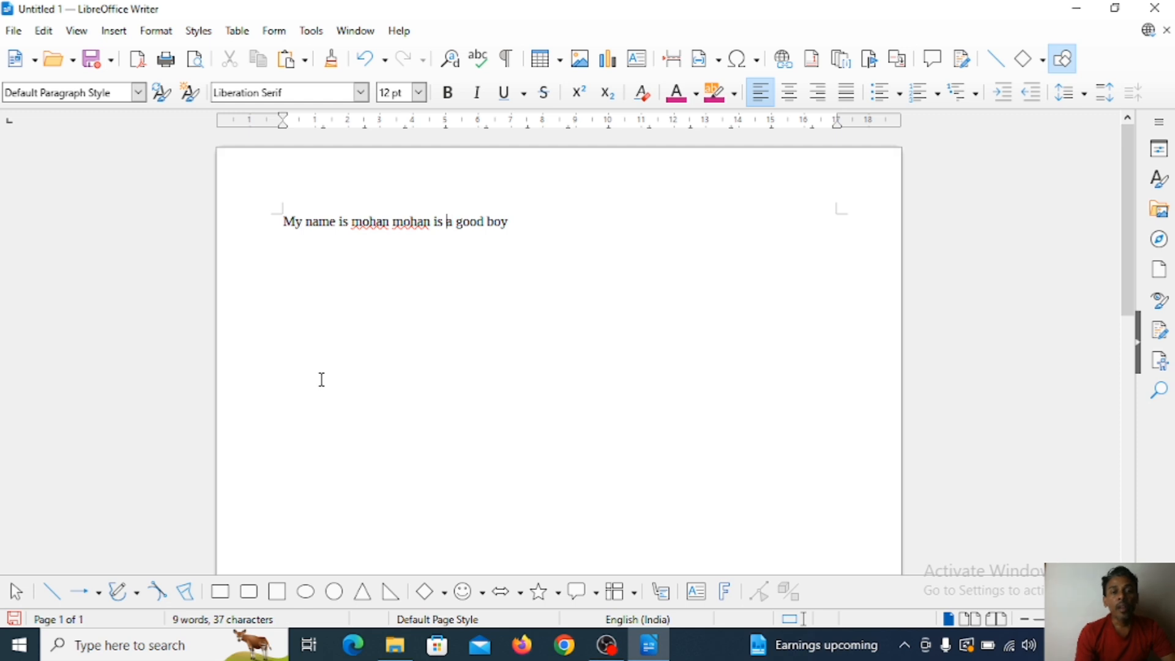
{"action": "key", "text": "Left"}
{"action": "key", "text": "Left"}
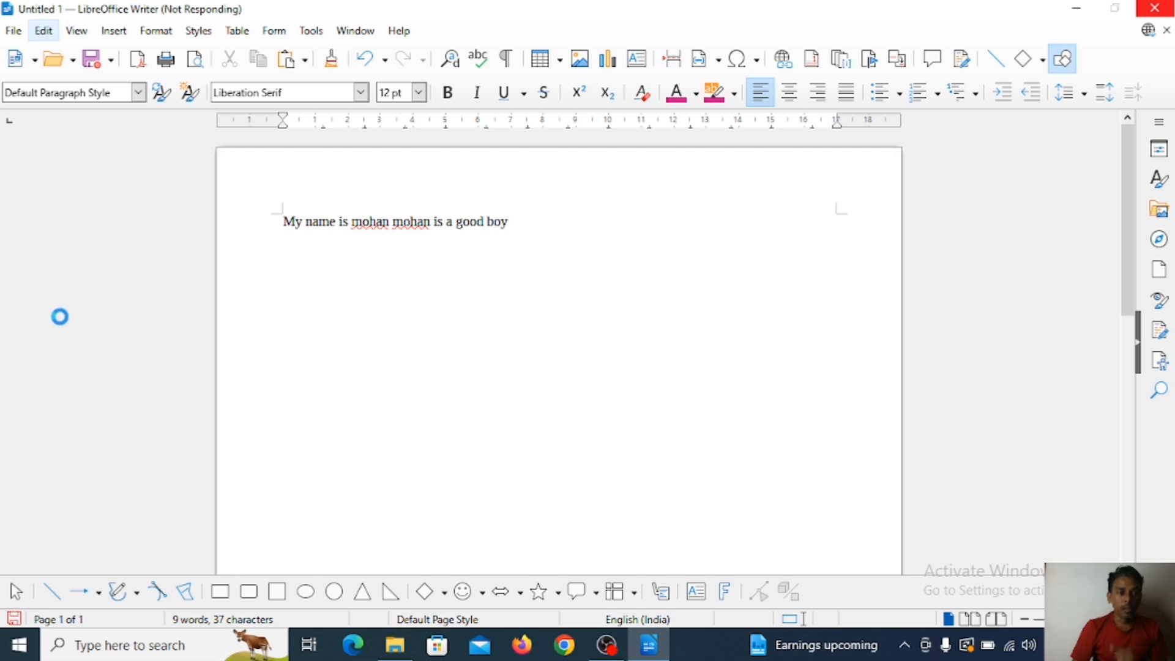
{"action": "left_click", "coordinate": [43, 31]}
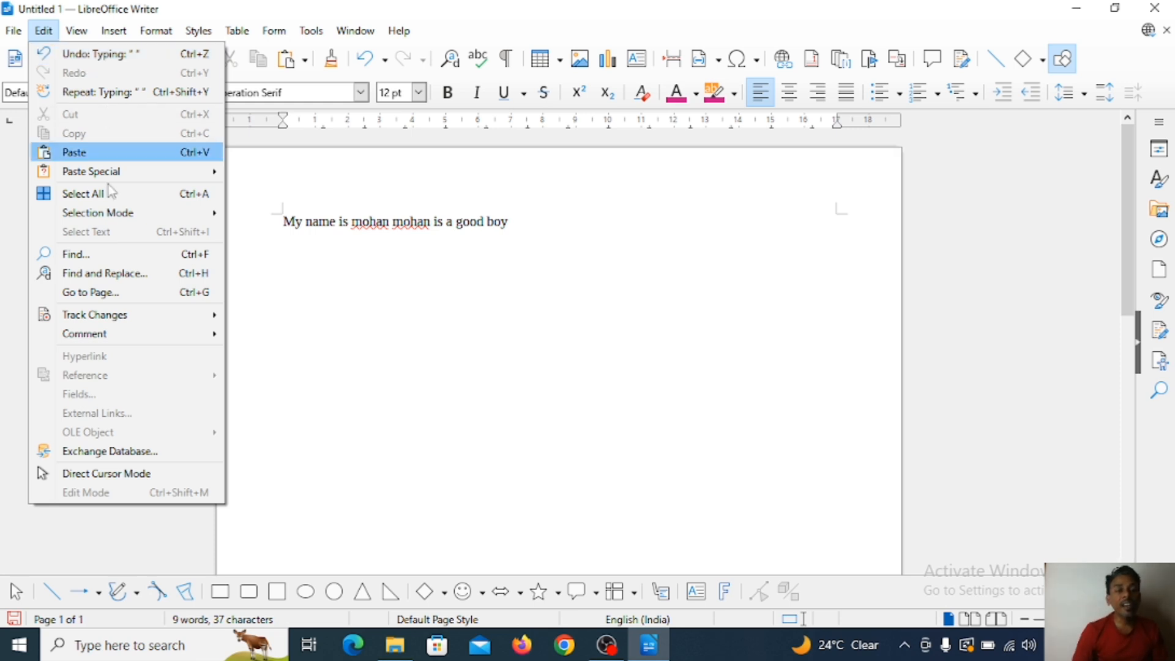
{"action": "left_click", "coordinate": [384, 315]}
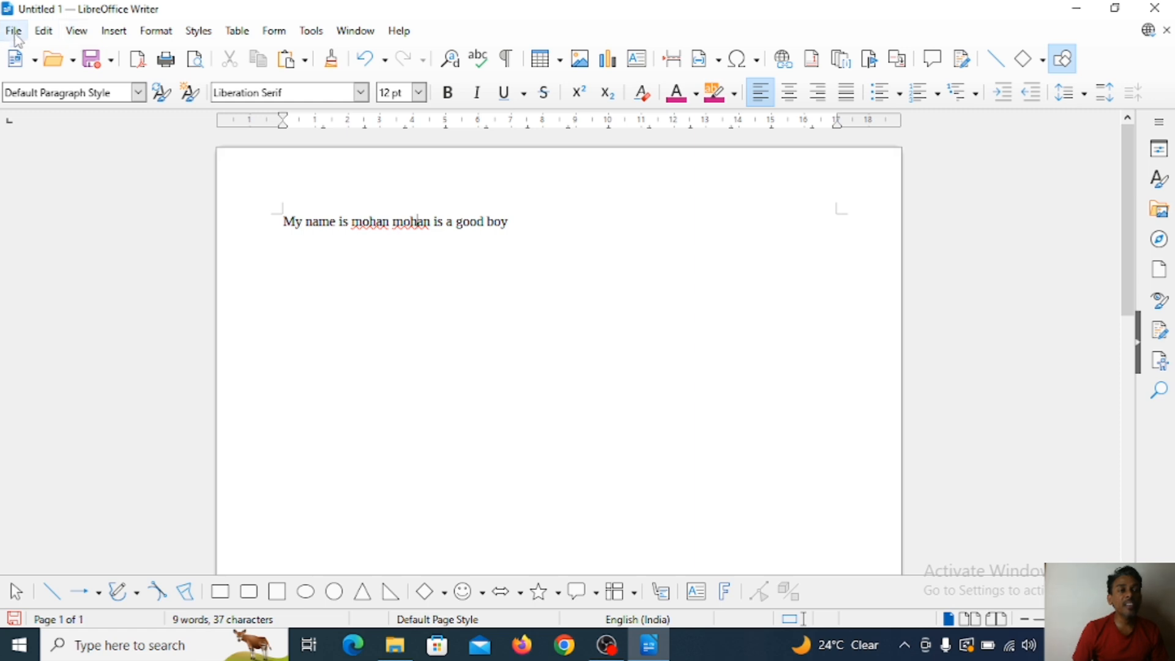
{"action": "left_click", "coordinate": [43, 31]}
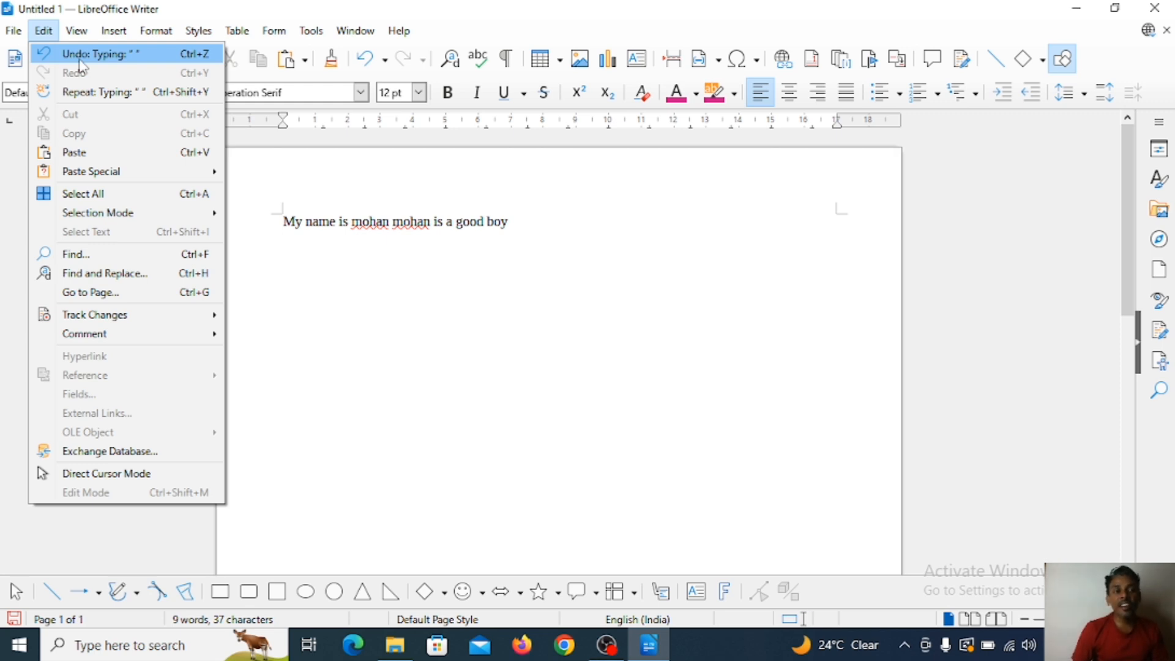
{"action": "left_click", "coordinate": [330, 306]}
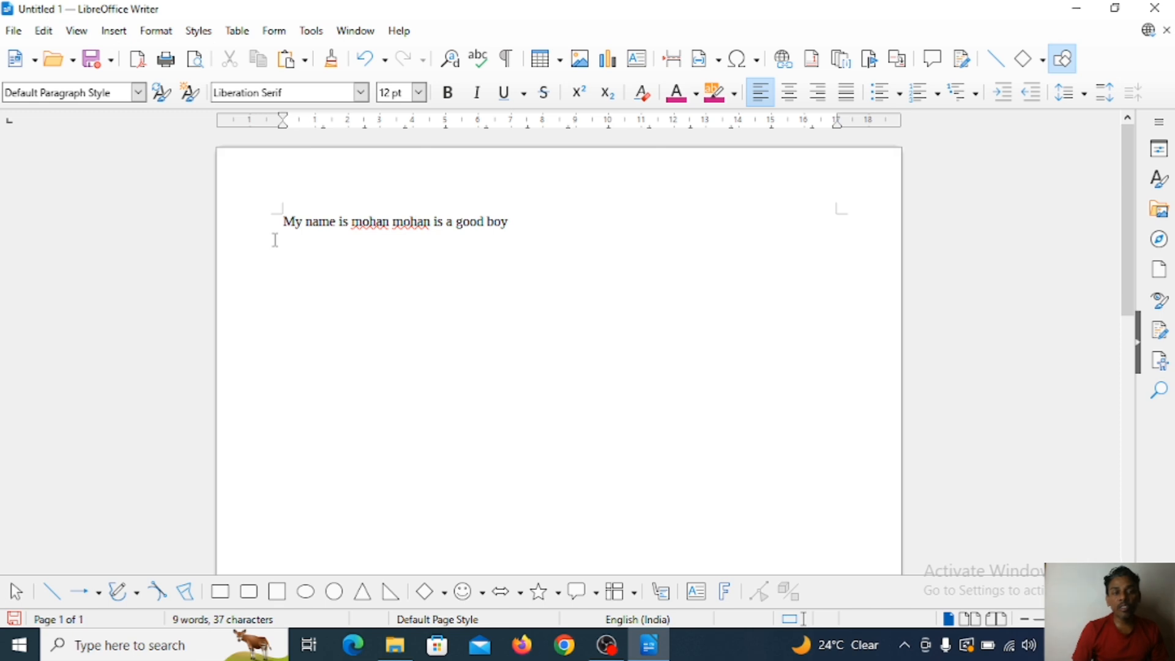
Set the font size of the whole sentence to 22 pt
{"action": "left_click_drag", "start_coordinate": [283, 221], "coordinate": [528, 223]}
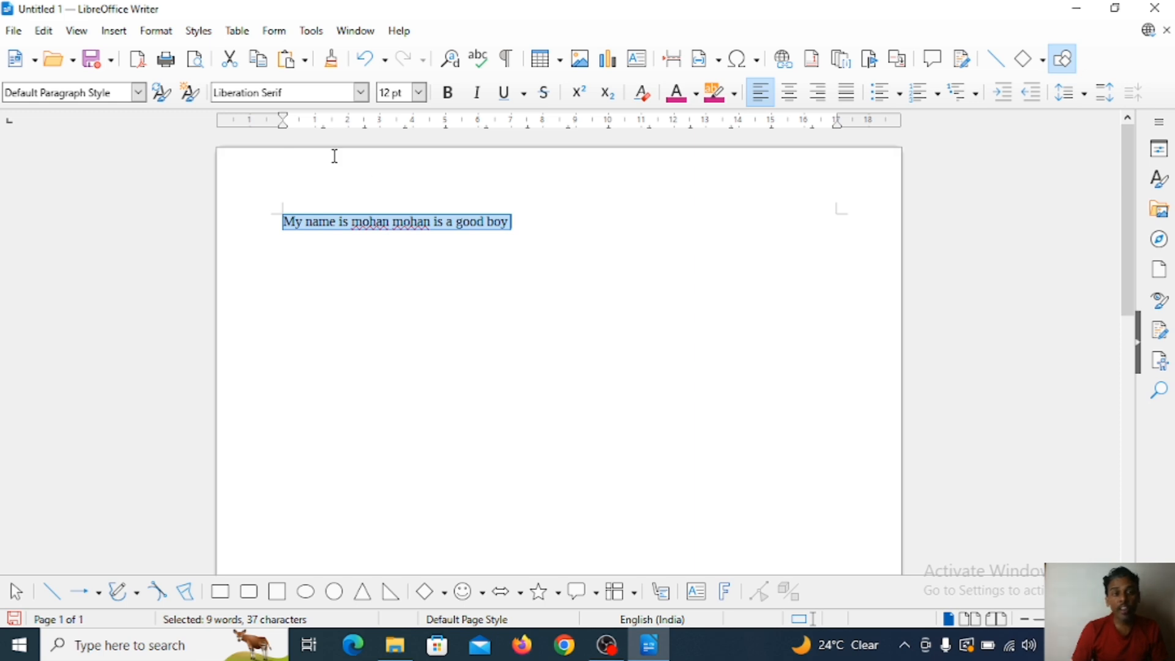
{"action": "left_click", "coordinate": [419, 92]}
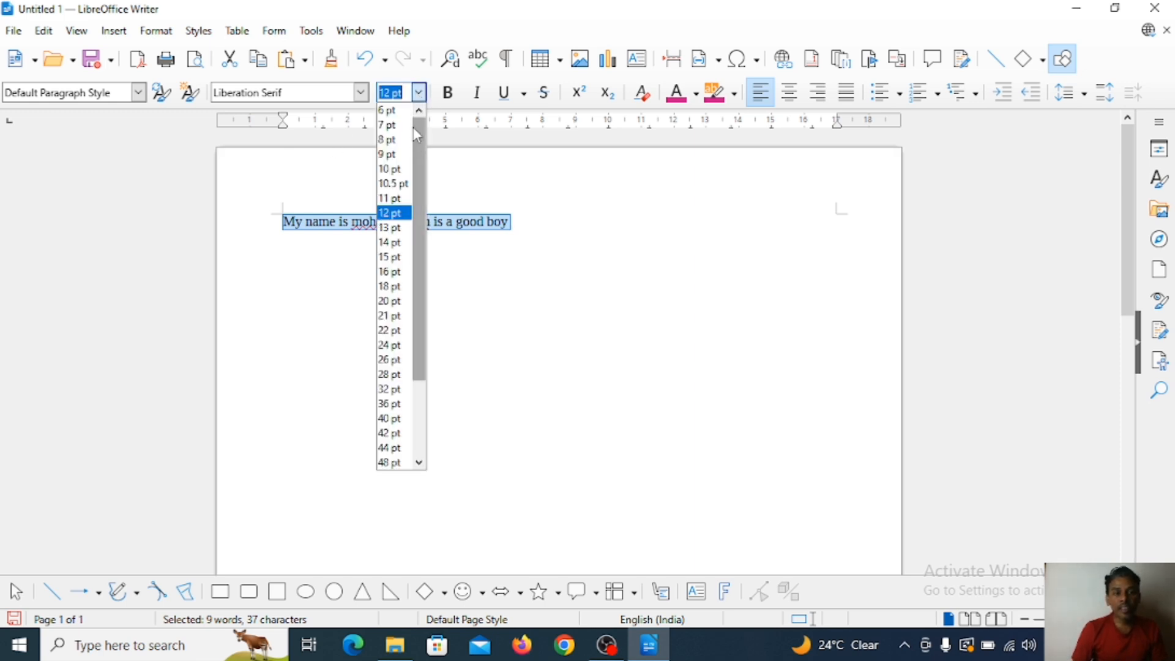
{"action": "left_click", "coordinate": [402, 330]}
{"action": "left_click", "coordinate": [470, 316]}
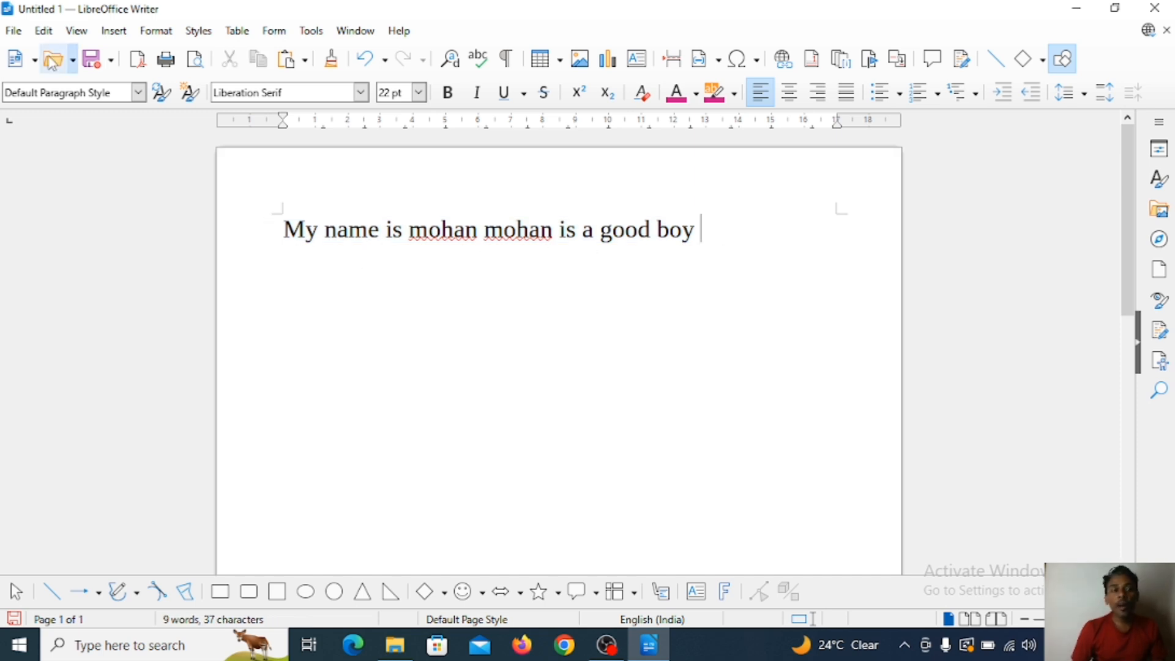
Undo the font size change on the sentence and deselect the text
{"action": "left_click", "coordinate": [44, 30]}
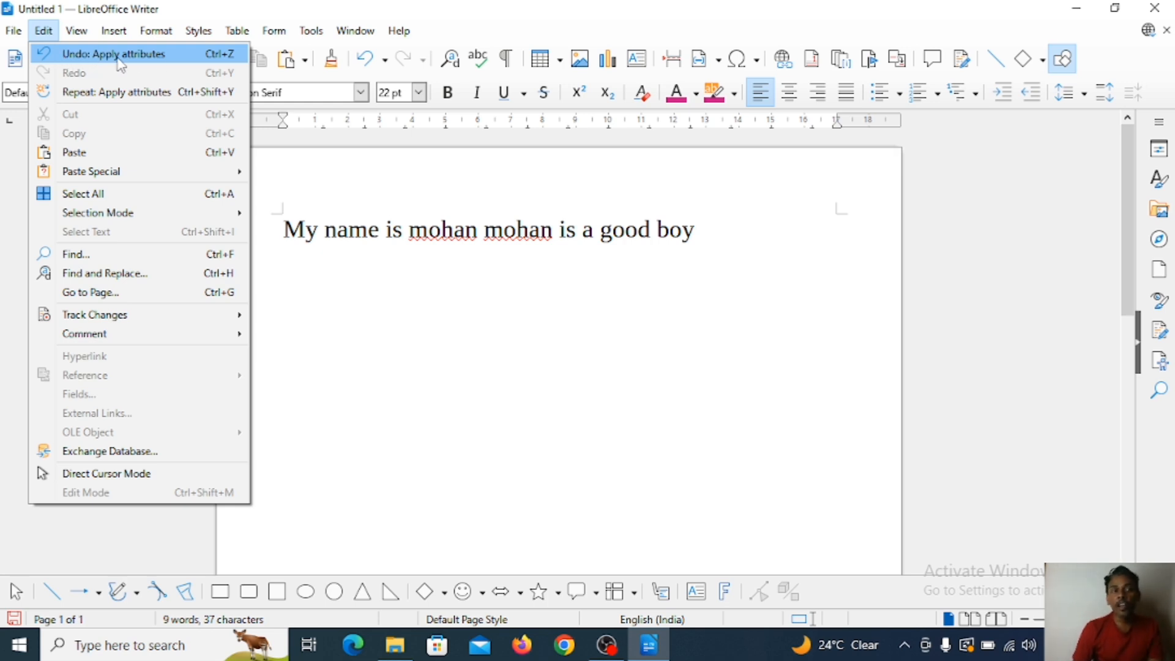
{"action": "left_click", "coordinate": [67, 55]}
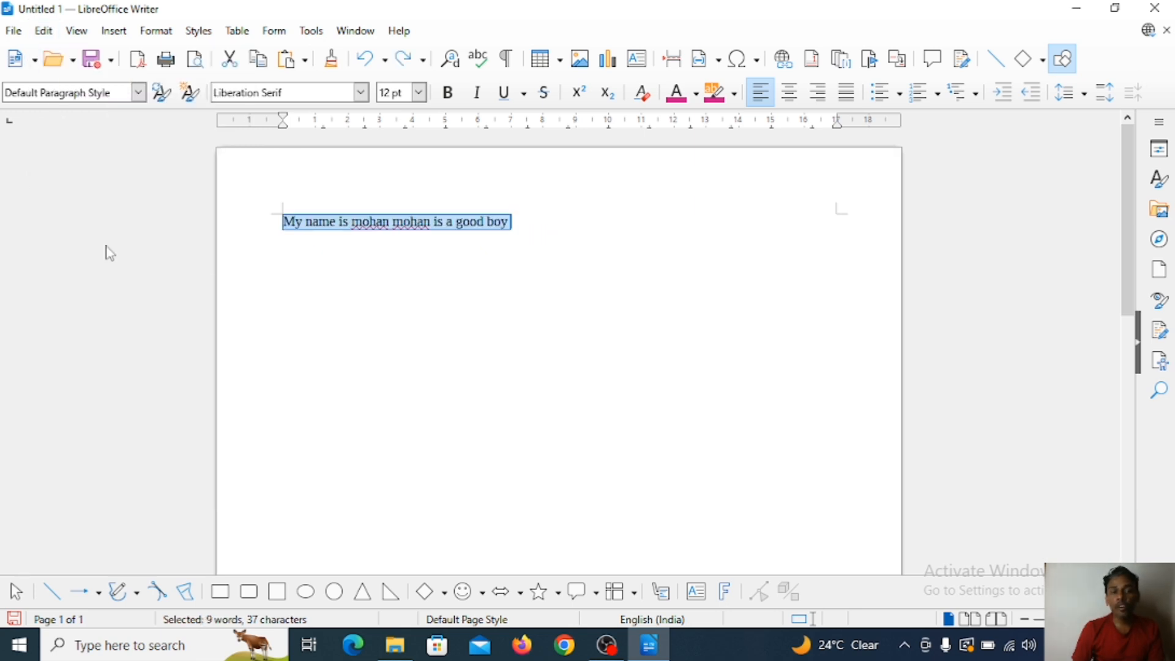
{"action": "left_click", "coordinate": [428, 275]}
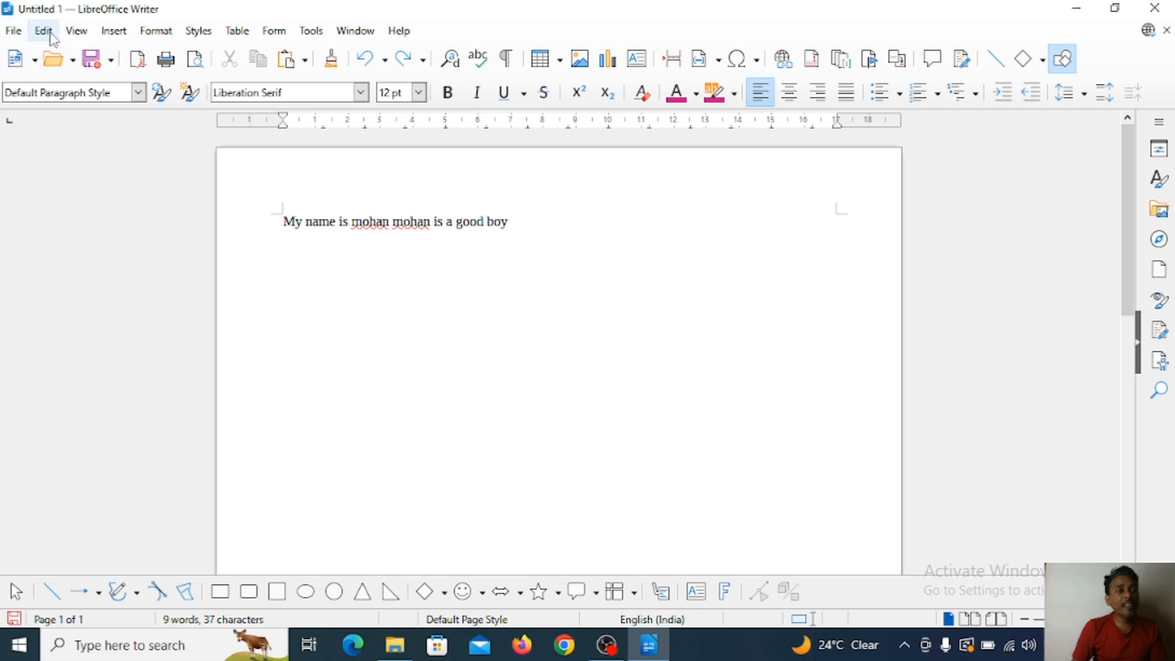
Undo the most recent typing one entry at a time until "good boy" is removed from the end of the sentence
{"action": "left_click", "coordinate": [76, 32]}
{"action": "mouse_move", "coordinate": [43, 32]}
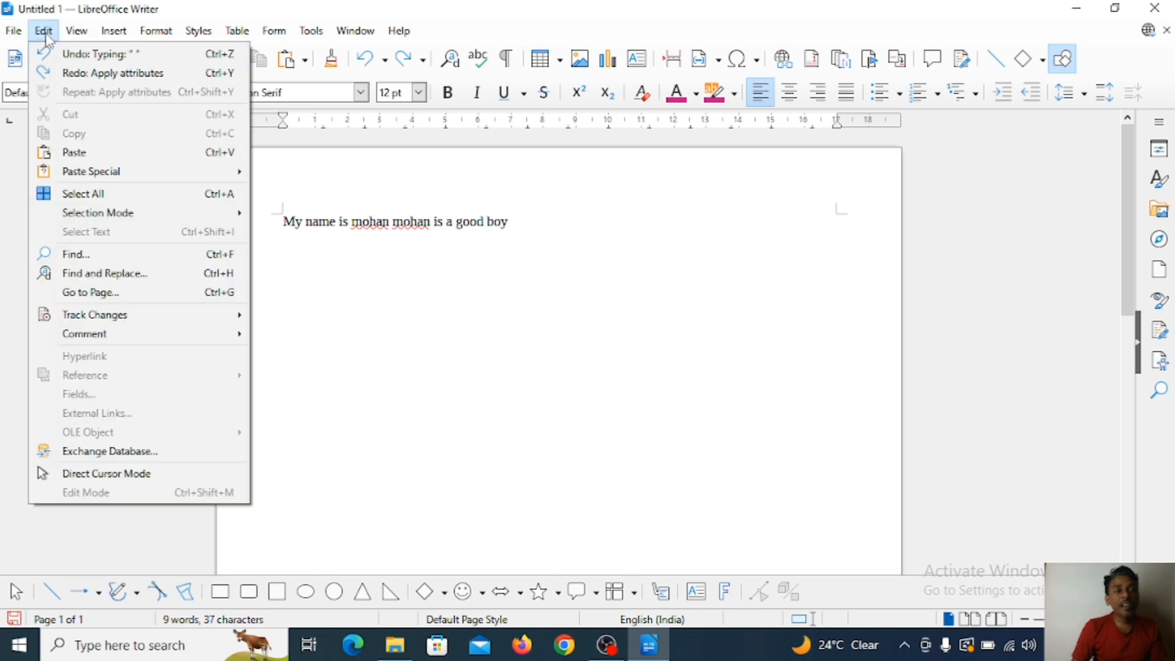
{"action": "left_click", "coordinate": [62, 62]}
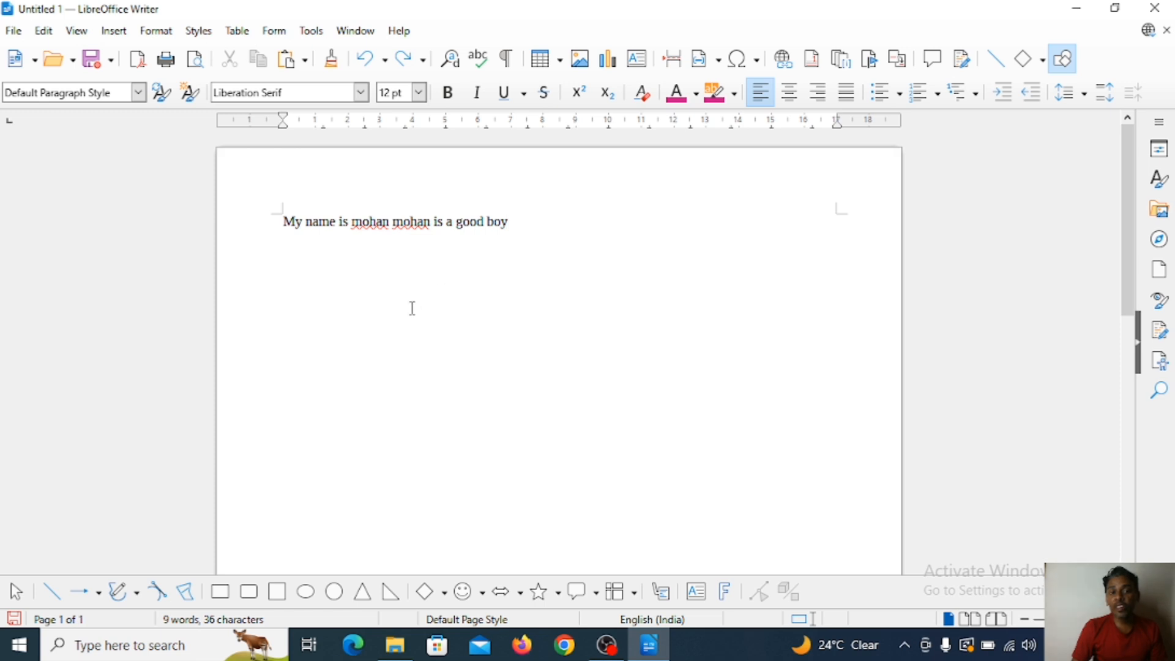
{"action": "left_click", "coordinate": [44, 32]}
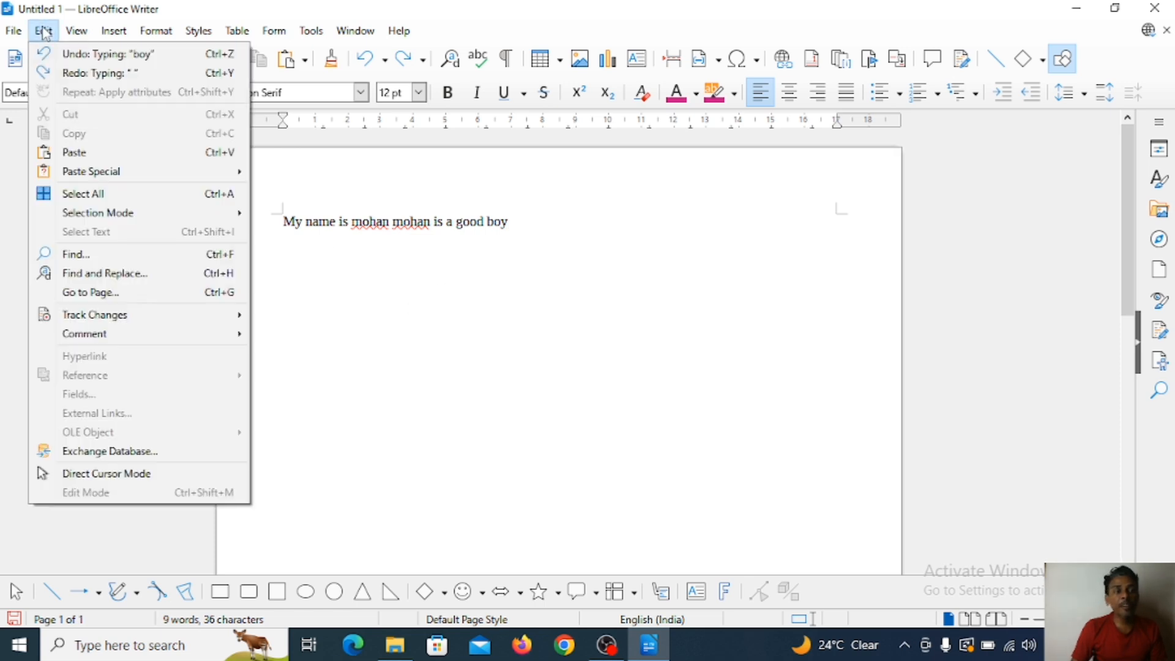
{"action": "left_click", "coordinate": [75, 59]}
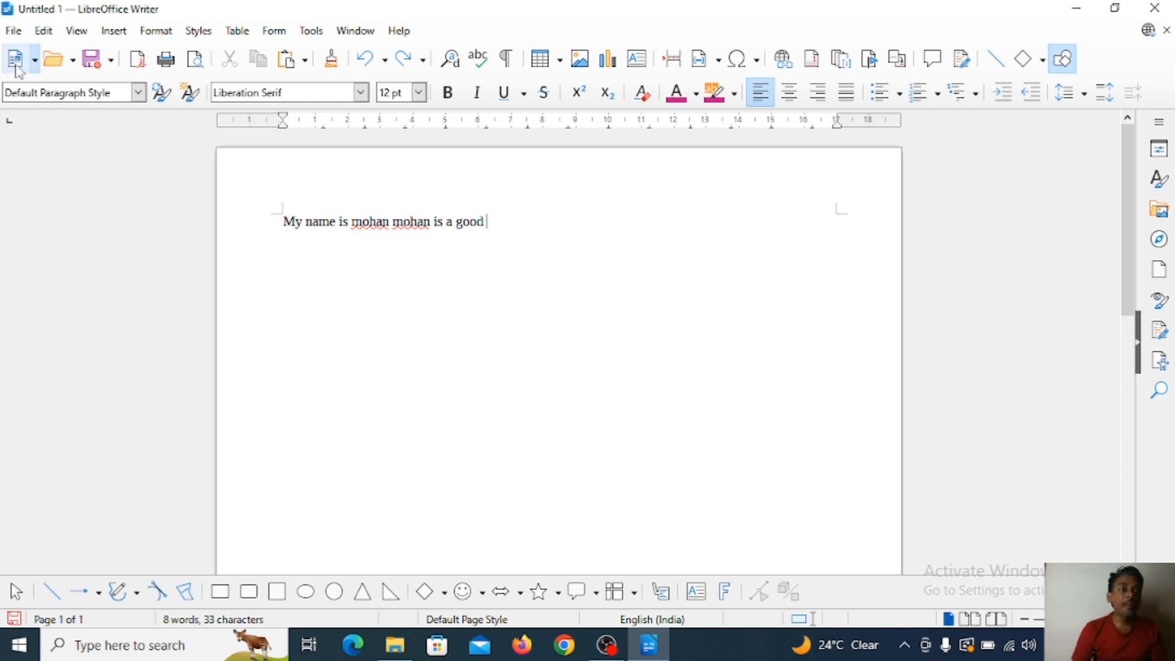
{"action": "left_click", "coordinate": [42, 31]}
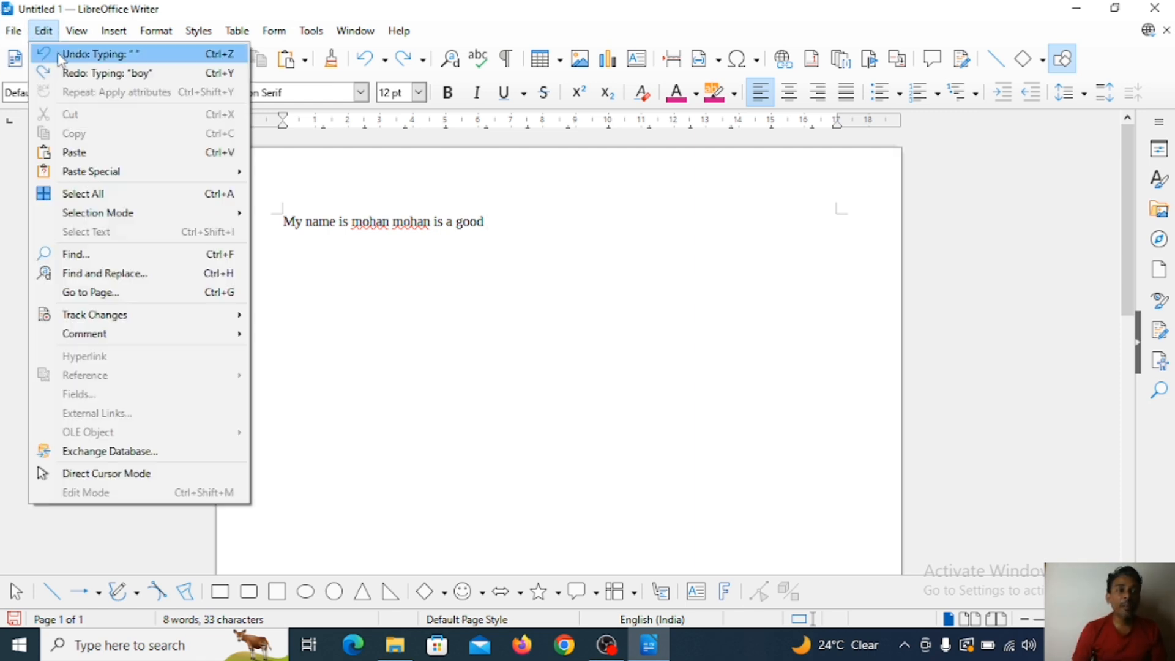
{"action": "left_click", "coordinate": [91, 54]}
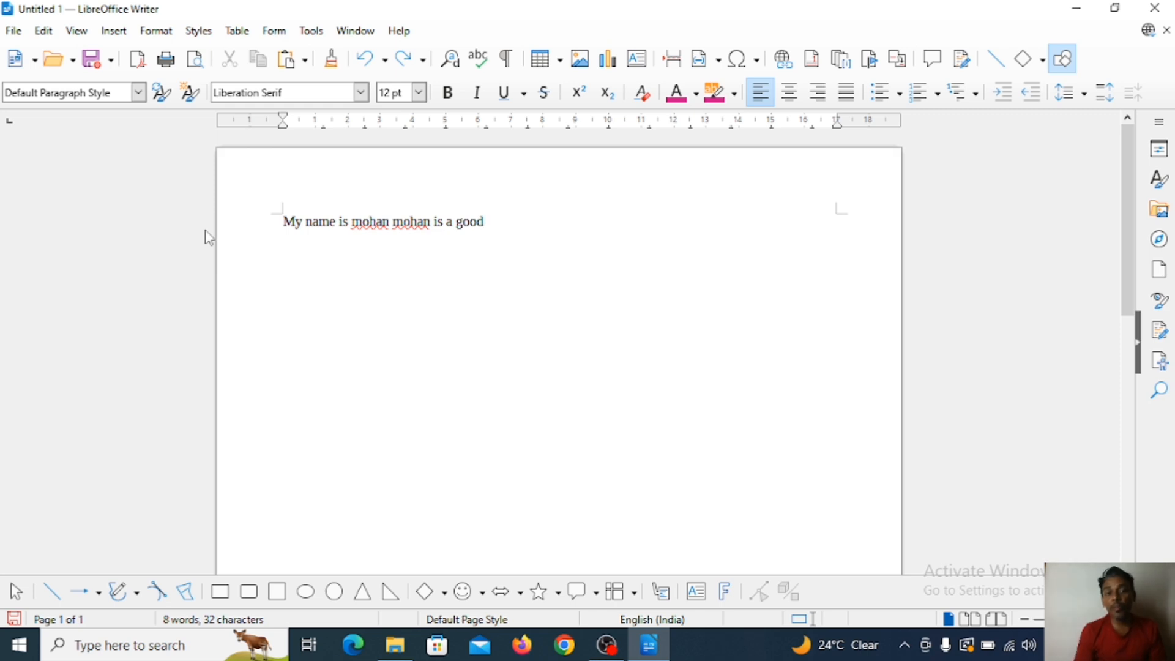
{"action": "left_click", "coordinate": [43, 31]}
{"action": "left_click", "coordinate": [52, 58]}
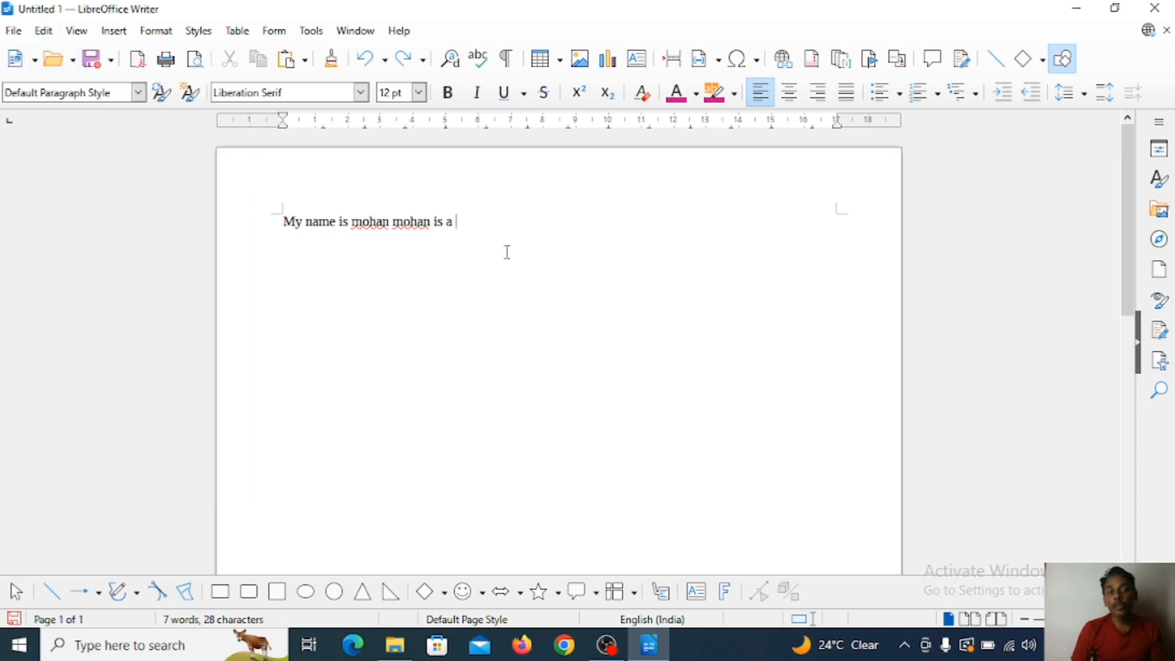
Add a first name below the sentence after three blank lines, and a second first name on the line beneath it
{"action": "left_click_drag", "start_coordinate": [282, 221], "coordinate": [477, 223]}
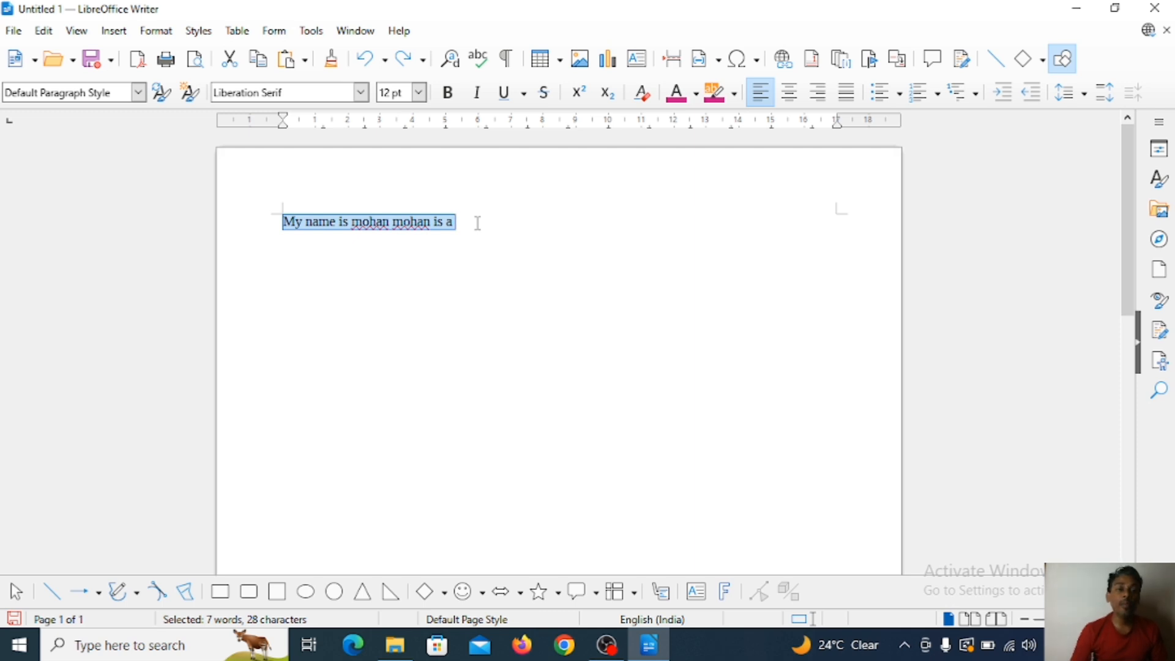
{"action": "left_click", "coordinate": [480, 257]}
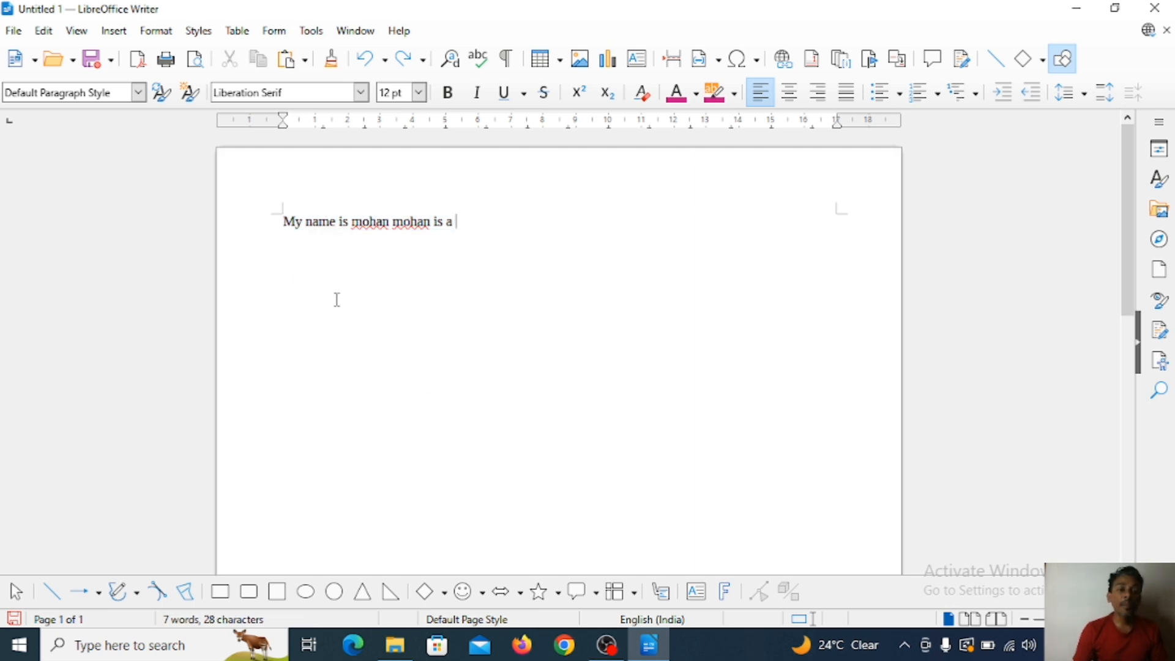
{"action": "key", "text": "Return"}
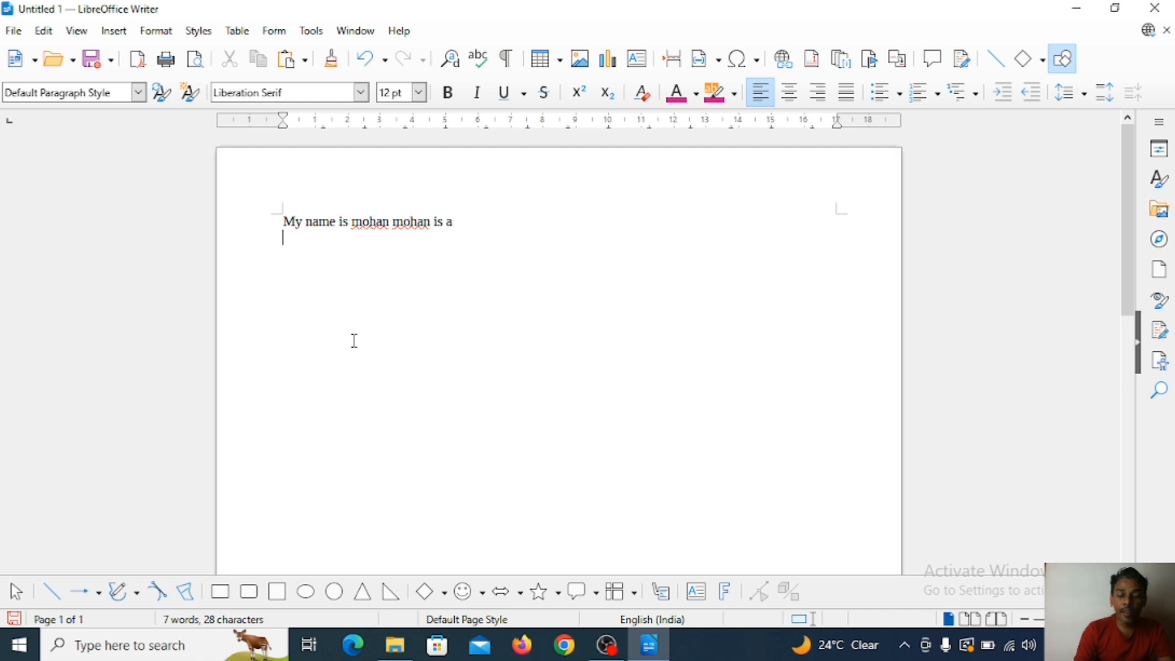
{"action": "type", "text": "ramm"}
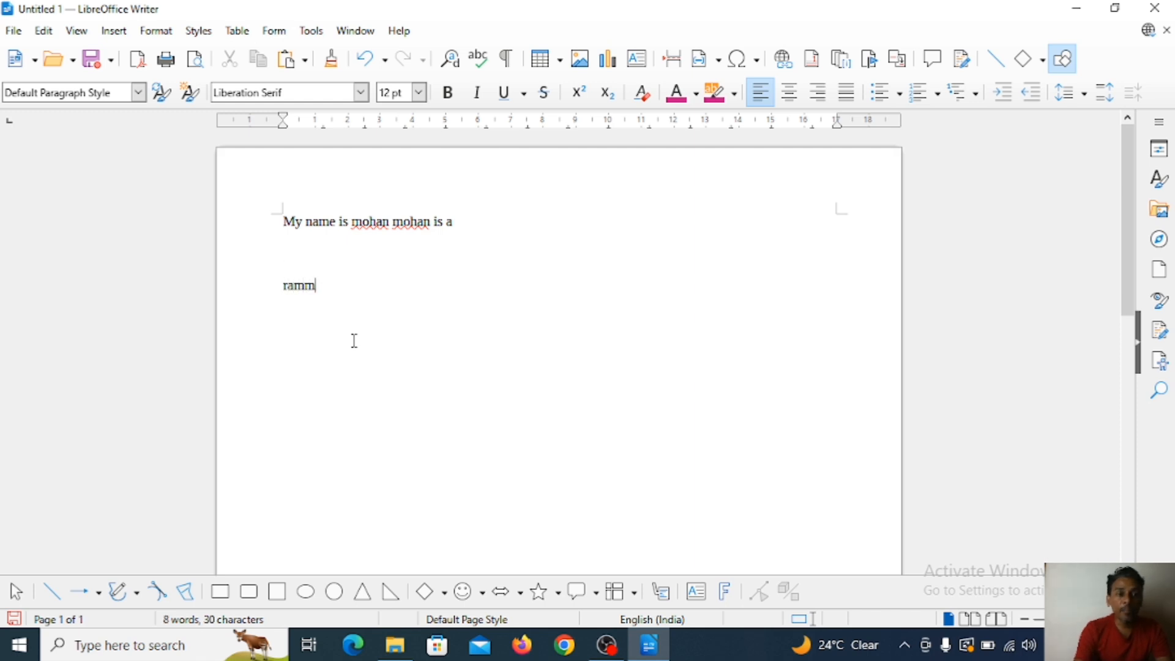
{"action": "key", "text": "BackSpace"}
{"action": "key", "text": "BackSpace"}
{"action": "key", "text": "BackSpace"}
{"action": "type", "text": "m"}
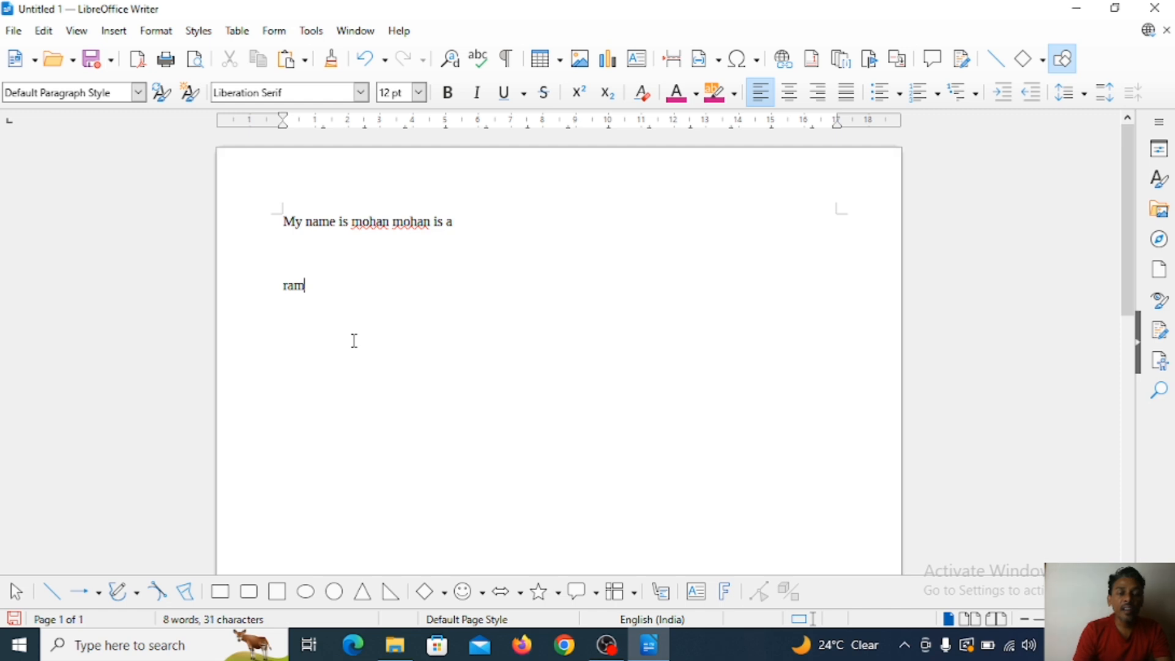
{"action": "type", "text": "mohan"}
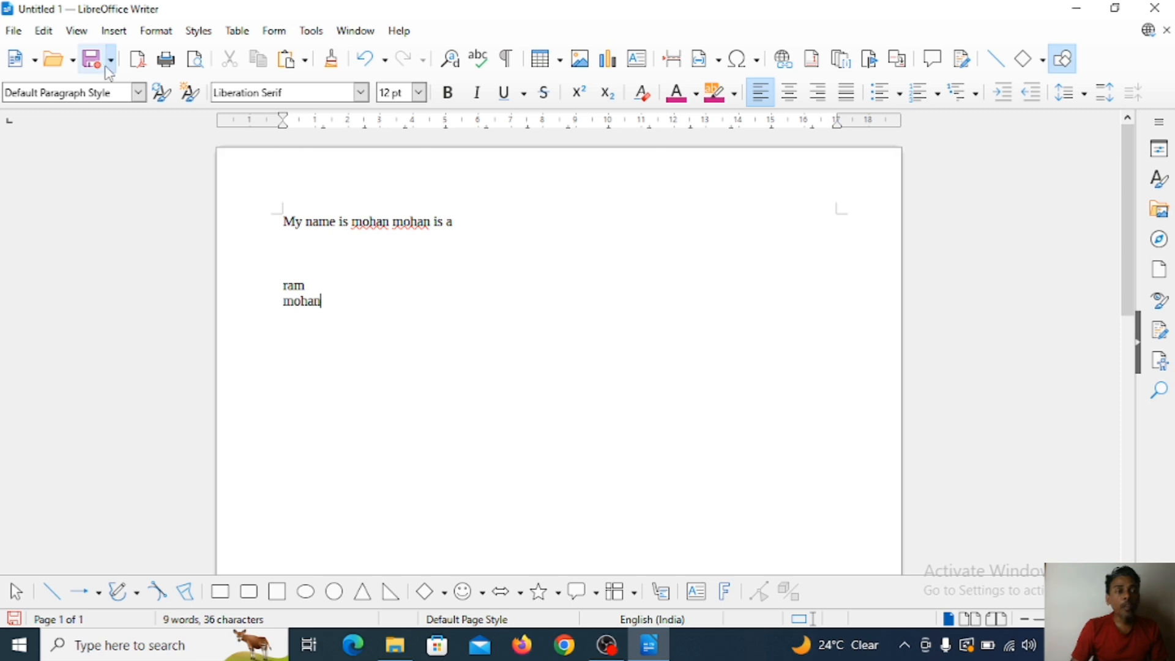
Undo the typing of the second first name
{"action": "left_click", "coordinate": [43, 31]}
{"action": "left_click", "coordinate": [43, 30]}
{"action": "left_click", "coordinate": [76, 31]}
{"action": "left_click", "coordinate": [42, 31]}
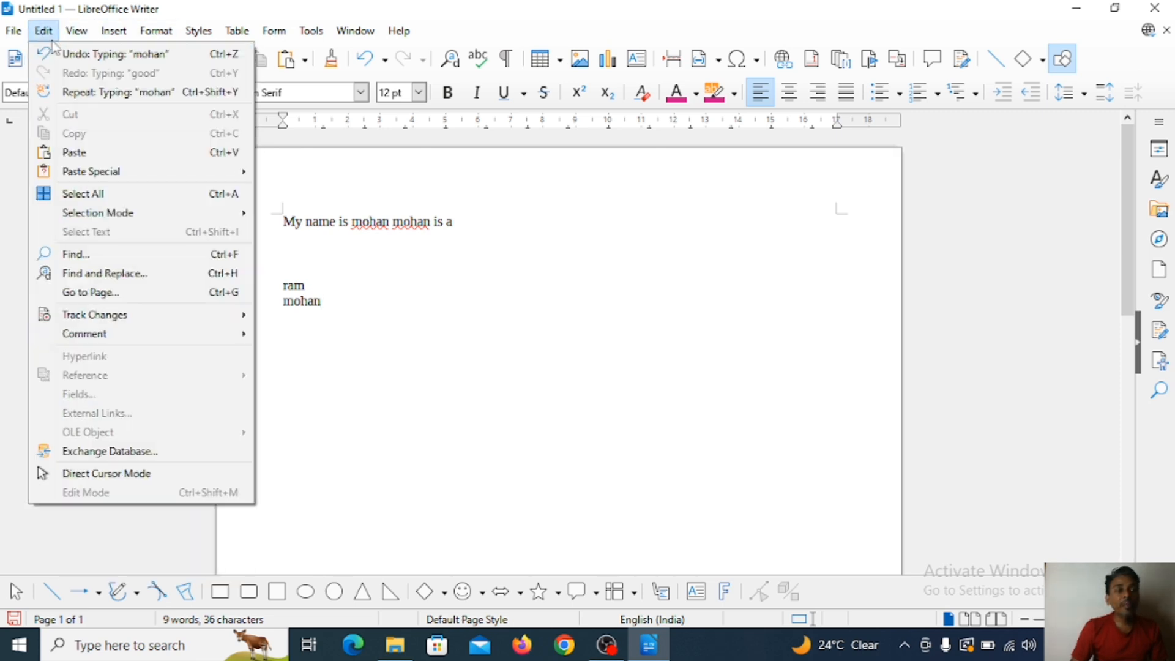
{"action": "left_click", "coordinate": [61, 56]}
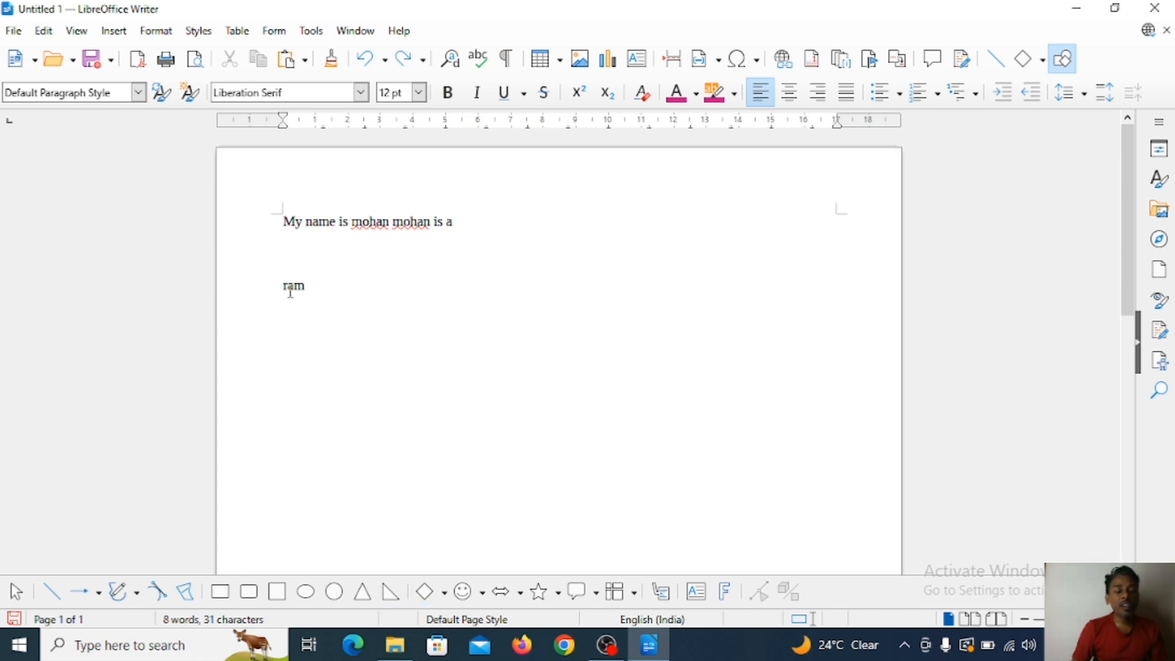
Write a different first name on the empty last line and correct its second letter to "o"
{"action": "type", "text": "sohan"}
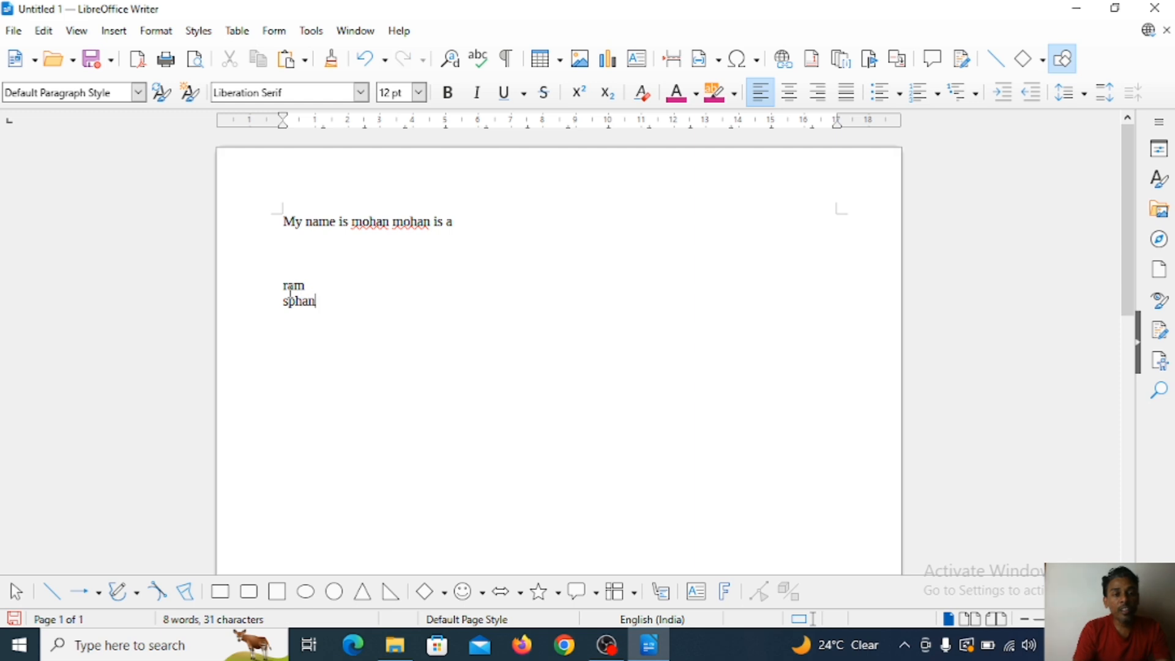
{"action": "key", "text": "BackSpace"}
{"action": "key", "text": "BackSpace"}
{"action": "key", "text": "BackSpace"}
{"action": "key", "text": "BackSpace"}
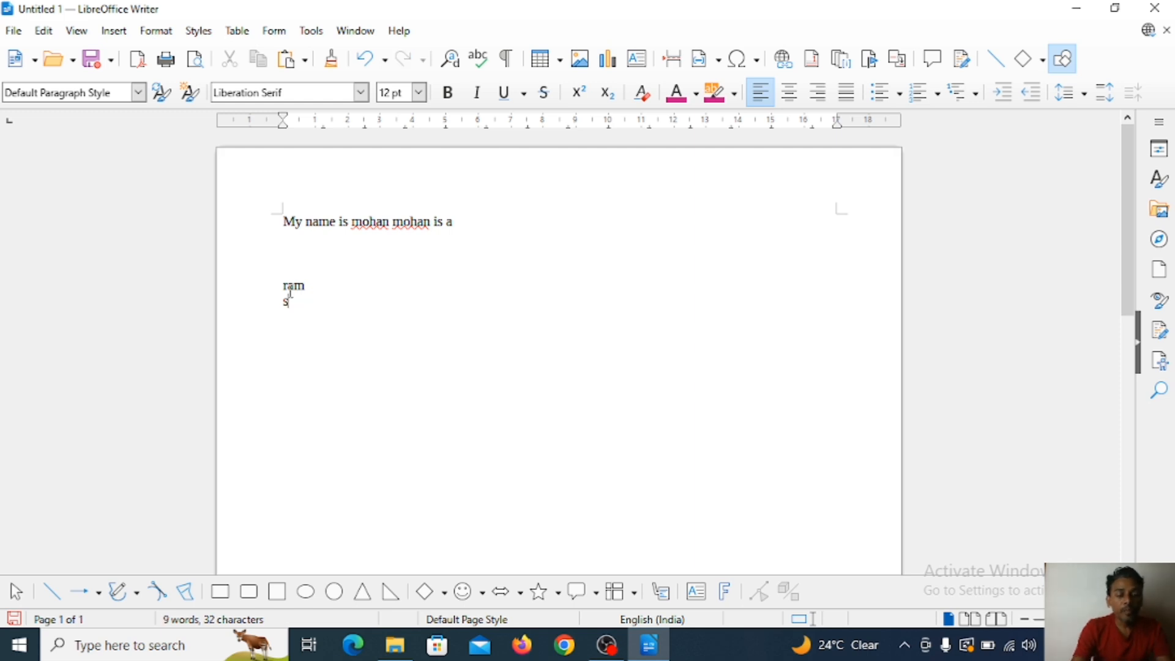
{"action": "type", "text": "ohan"}
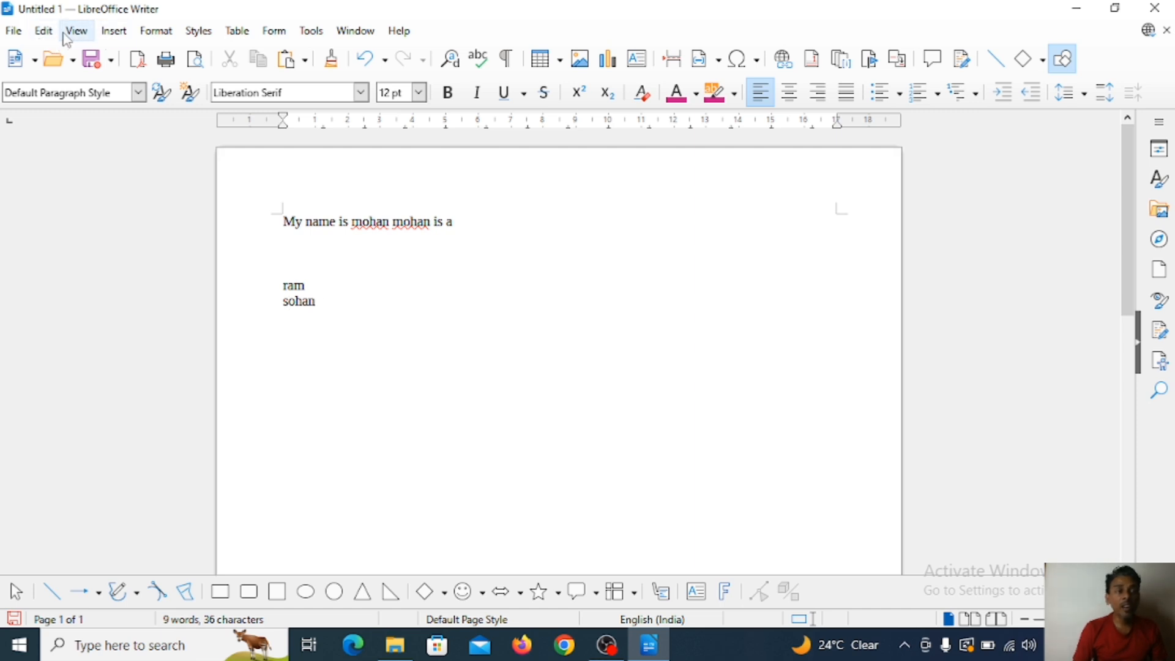
Undo the latest edits one at a time until the last line is empty again
{"action": "left_click", "coordinate": [44, 31]}
{"action": "left_click", "coordinate": [55, 58]}
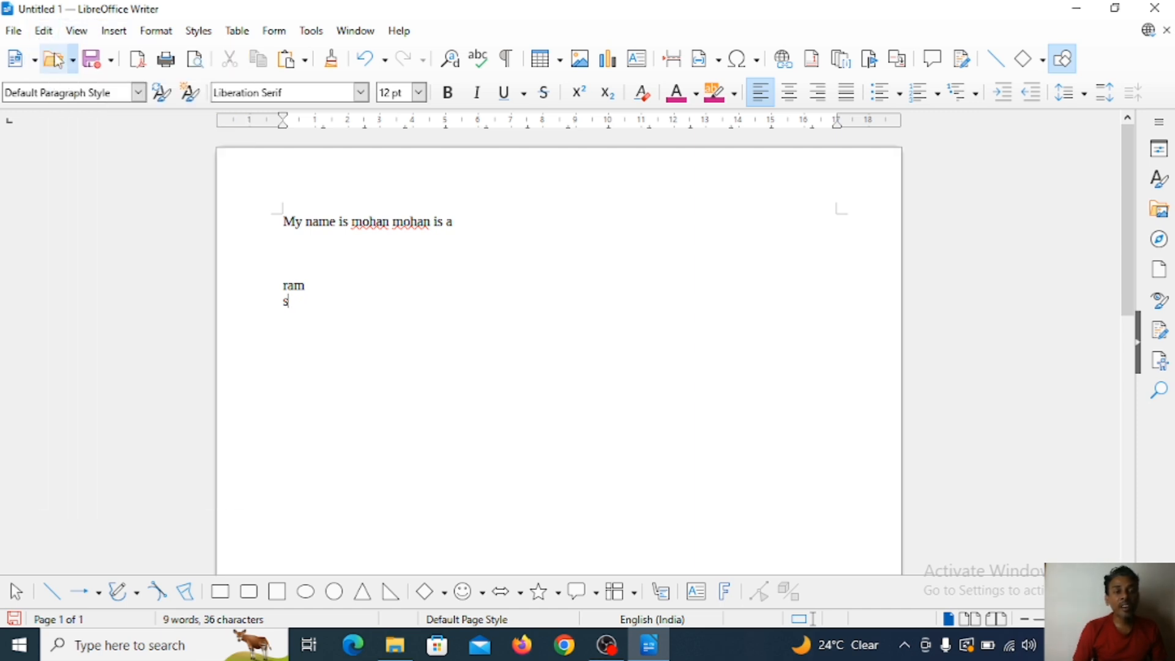
{"action": "left_click", "coordinate": [49, 34]}
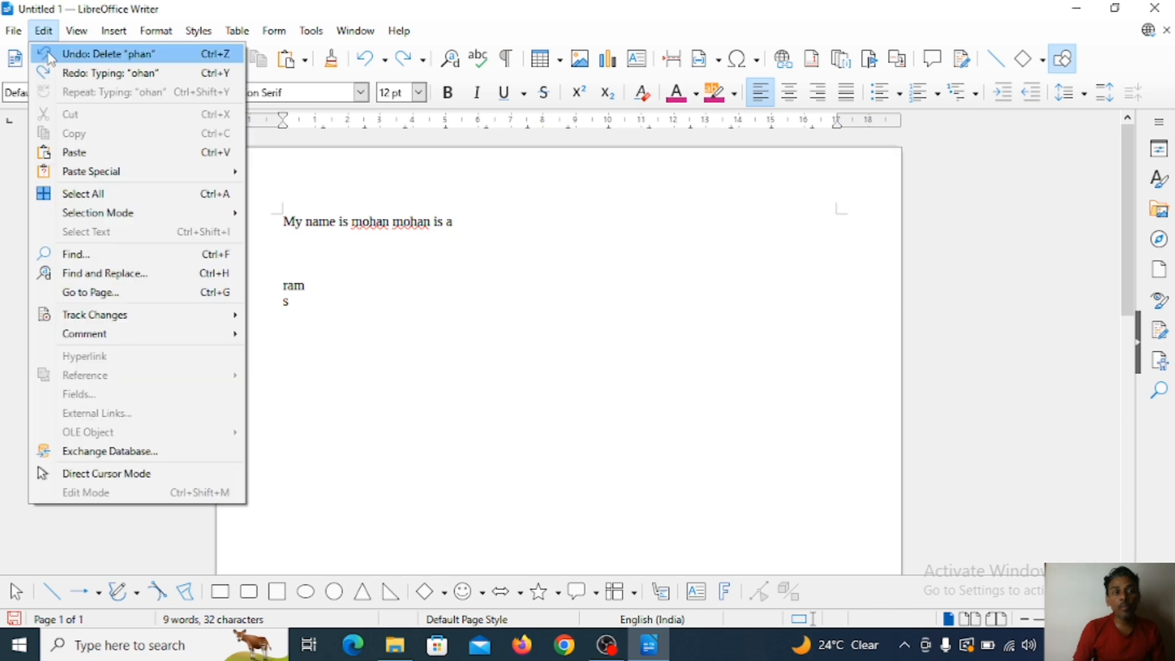
{"action": "left_click", "coordinate": [55, 54]}
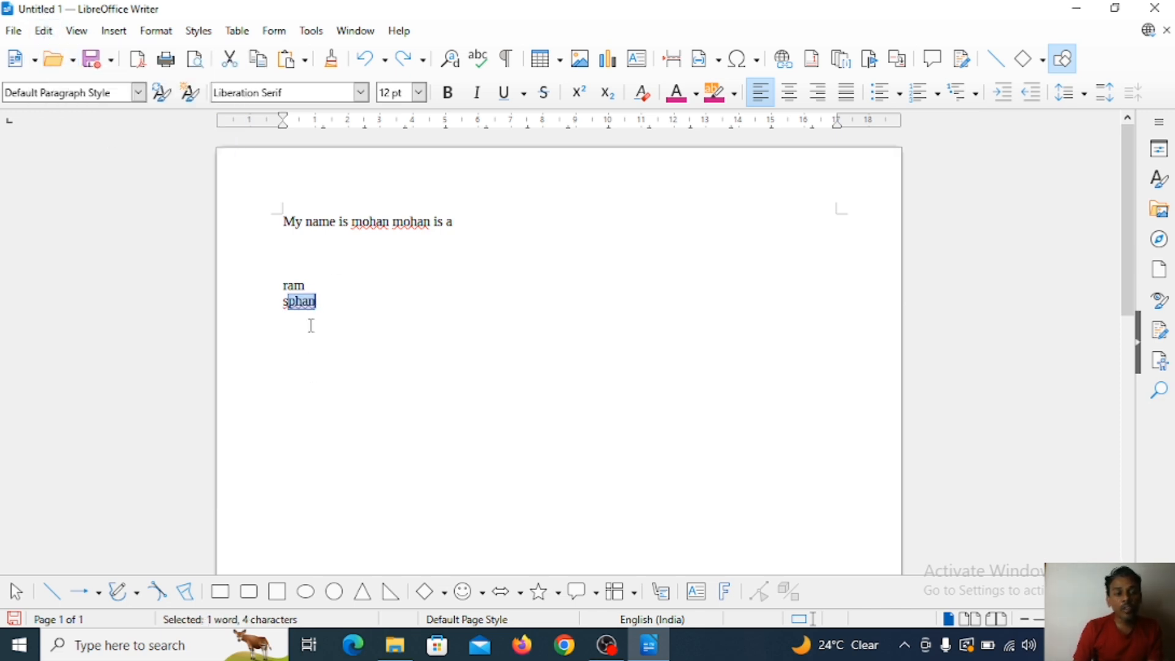
{"action": "left_click", "coordinate": [325, 305]}
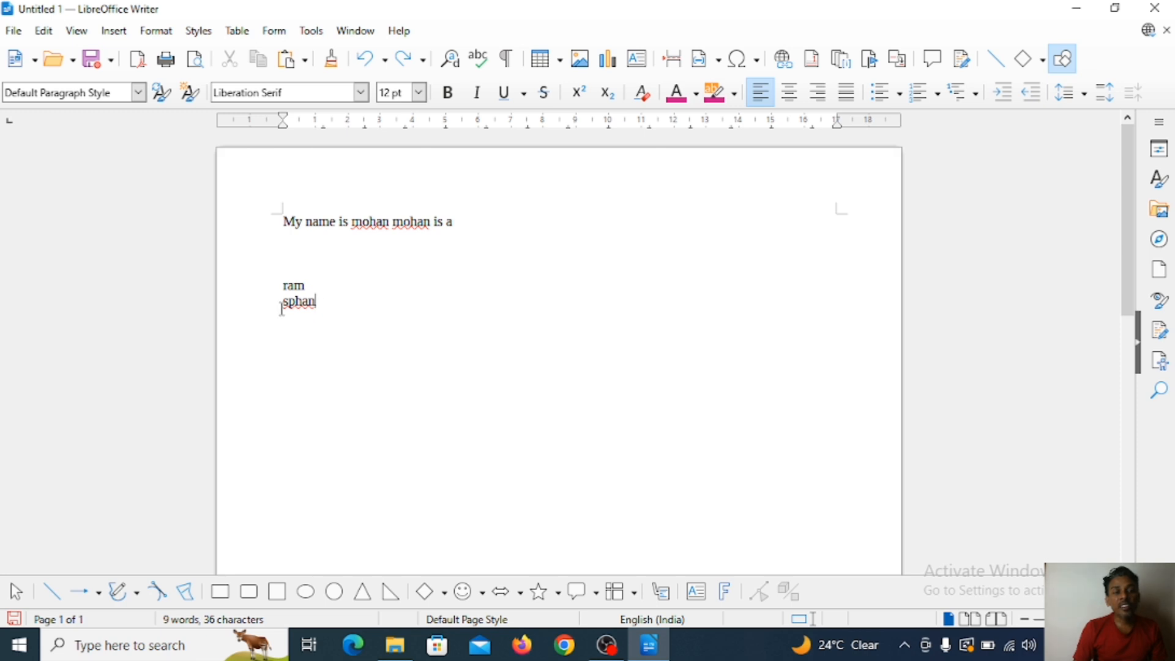
{"action": "left_click_drag", "start_coordinate": [316, 309], "coordinate": [258, 310]}
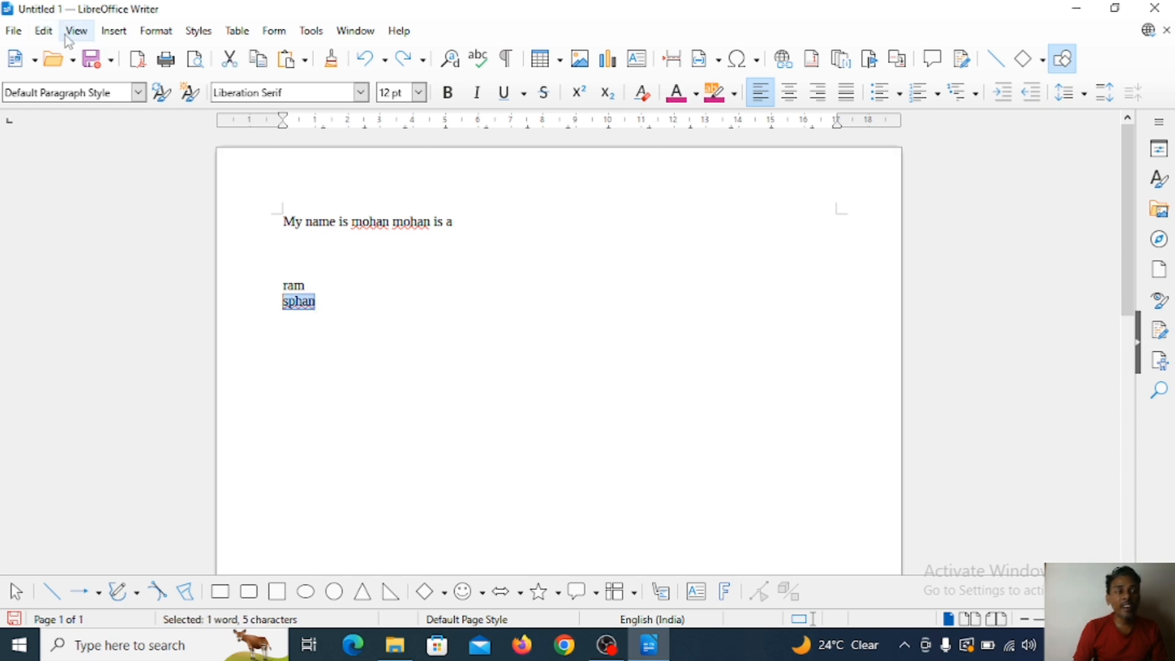
{"action": "left_click", "coordinate": [43, 31]}
{"action": "left_click", "coordinate": [67, 56]}
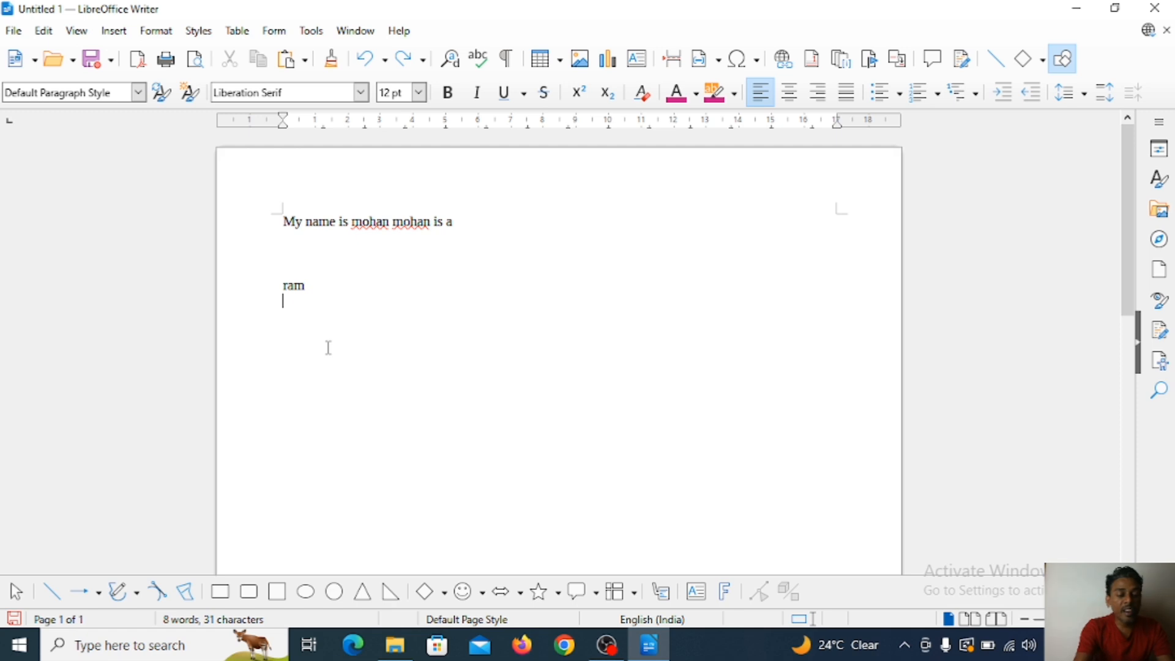
Write another first name on the empty last line, select both name lines, and undo that typing
{"action": "type", "text": "radha"}
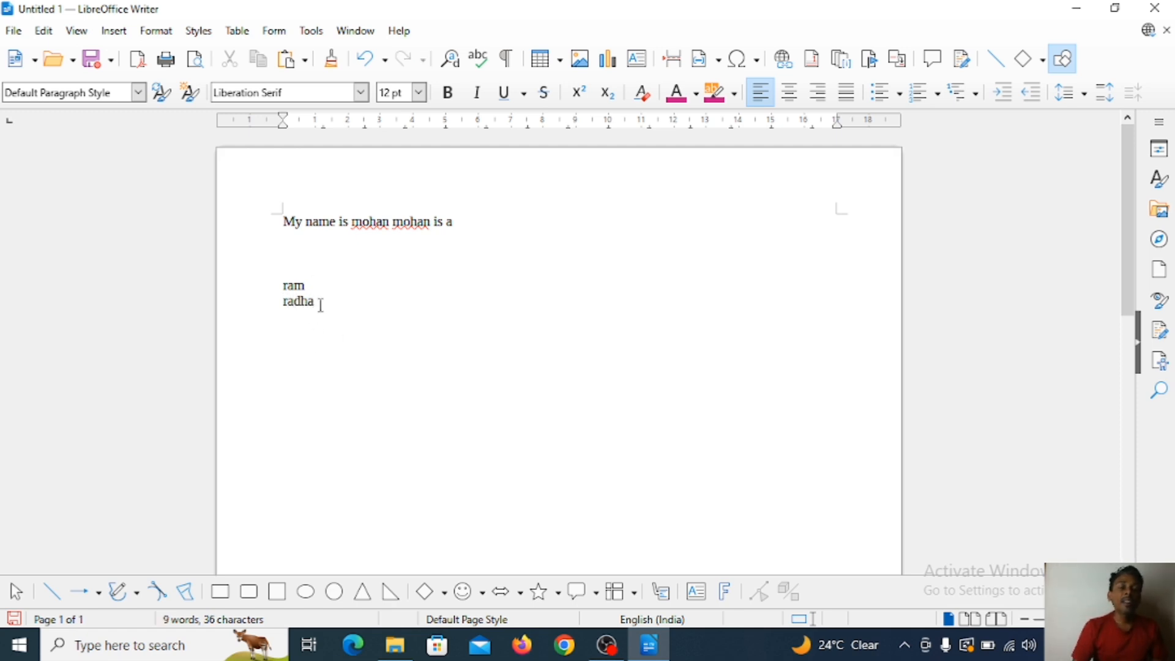
{"action": "left_click_drag", "start_coordinate": [279, 289], "coordinate": [333, 346]}
{"action": "left_click", "coordinate": [334, 341]}
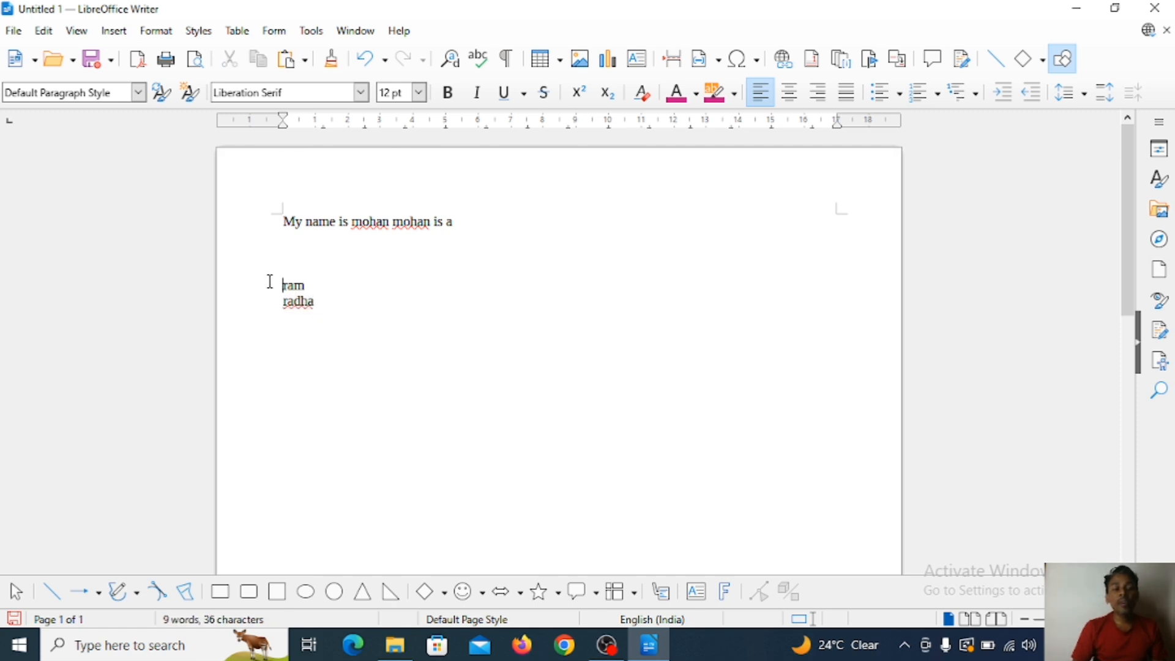
{"action": "left_click_drag", "start_coordinate": [268, 283], "coordinate": [316, 308]}
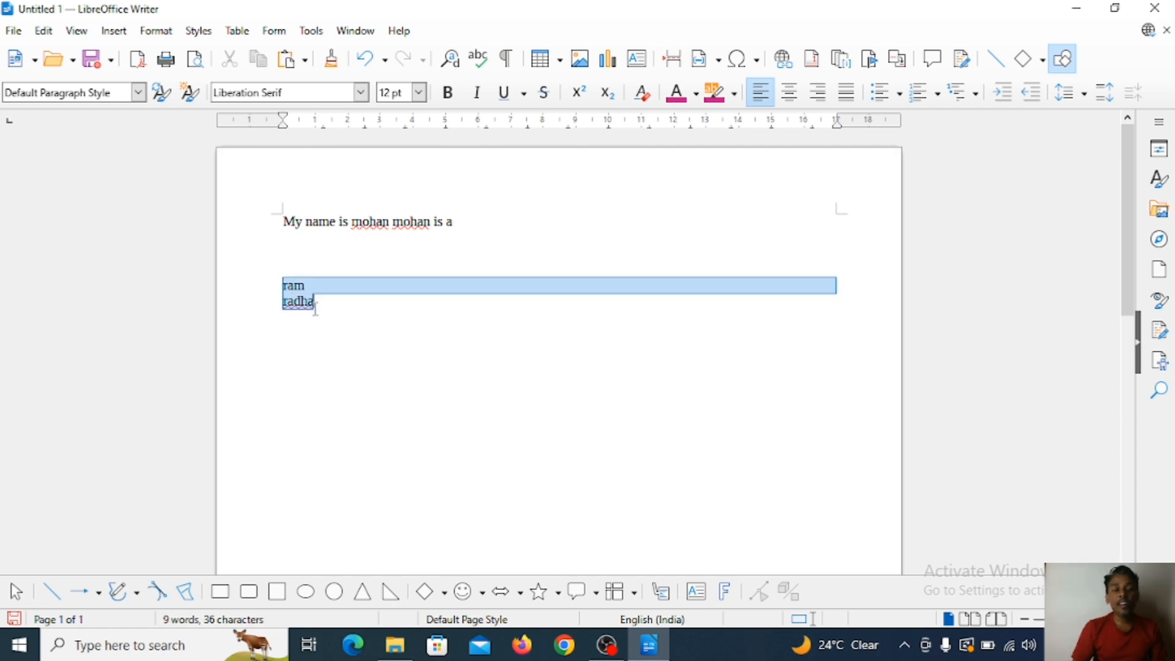
{"action": "left_click", "coordinate": [43, 31]}
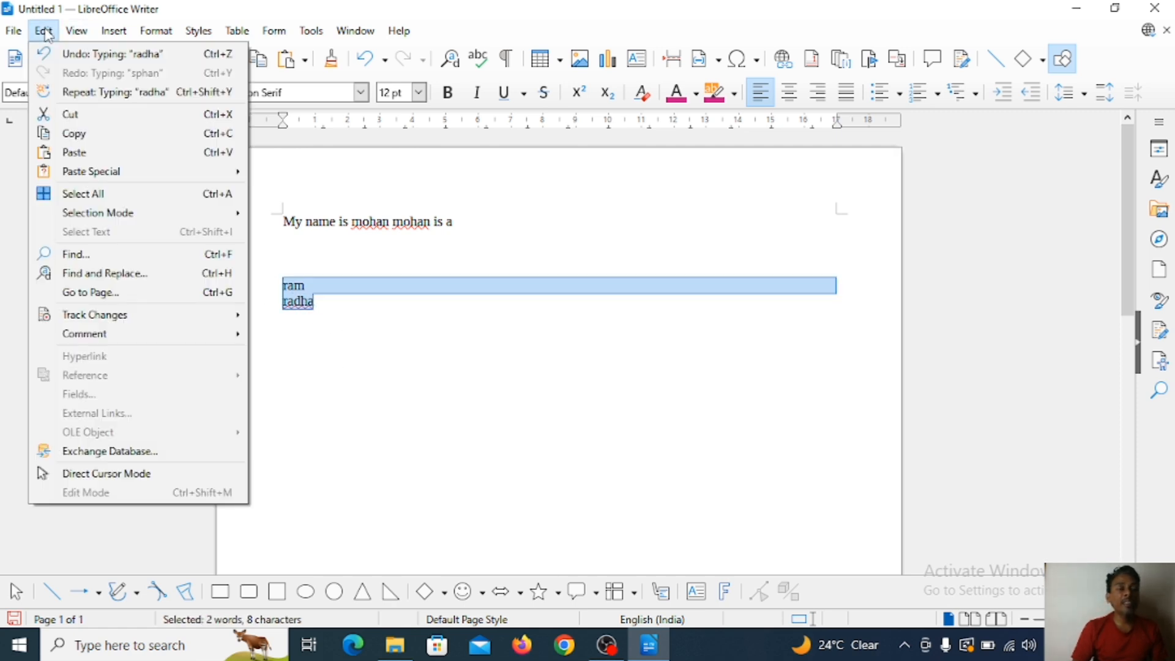
{"action": "left_click", "coordinate": [68, 57]}
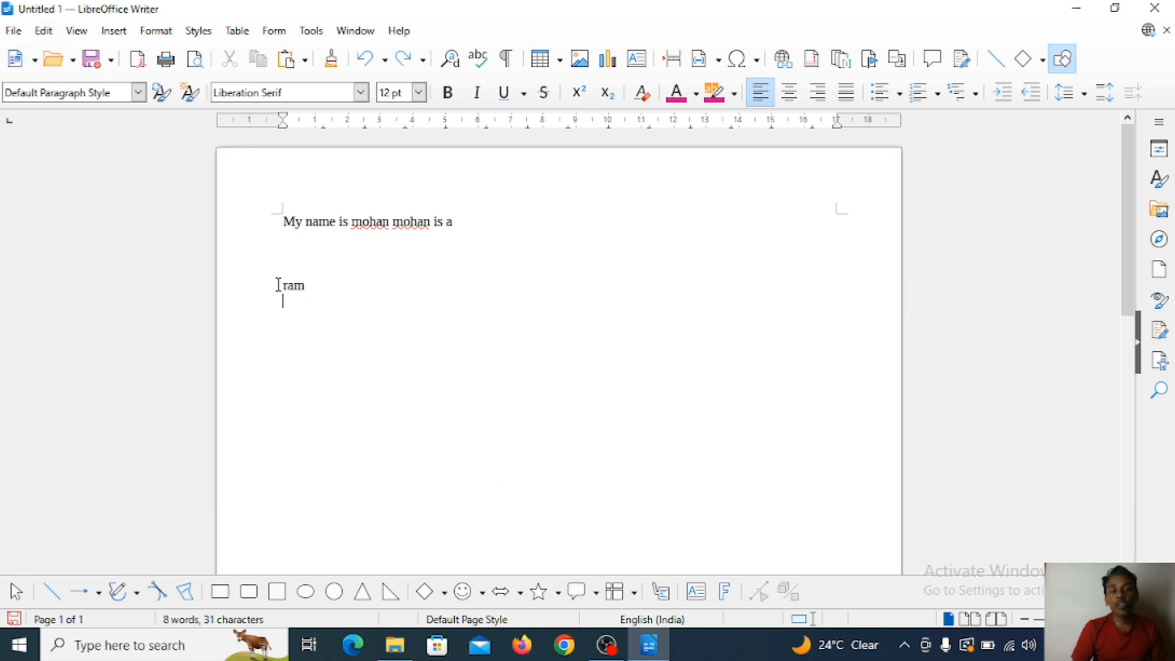
Select the whole text and undo the paragraph break after the remaining first name
{"action": "left_click_drag", "start_coordinate": [279, 285], "coordinate": [314, 310]}
{"action": "left_click", "coordinate": [323, 375]}
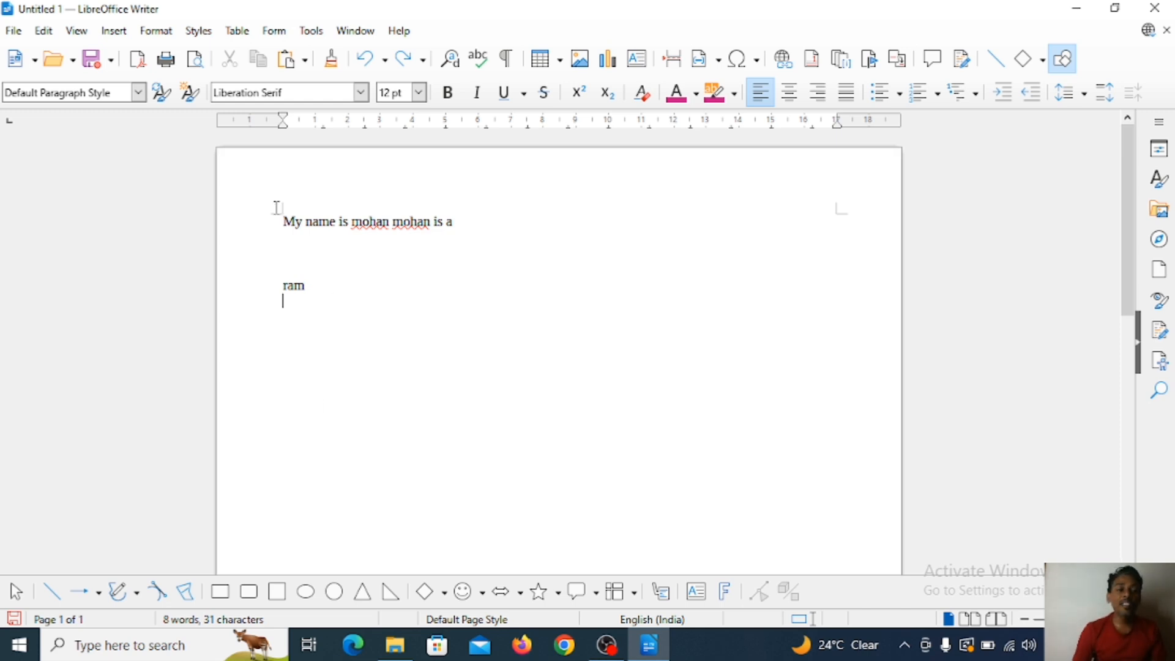
{"action": "key", "text": "ctrl+a"}
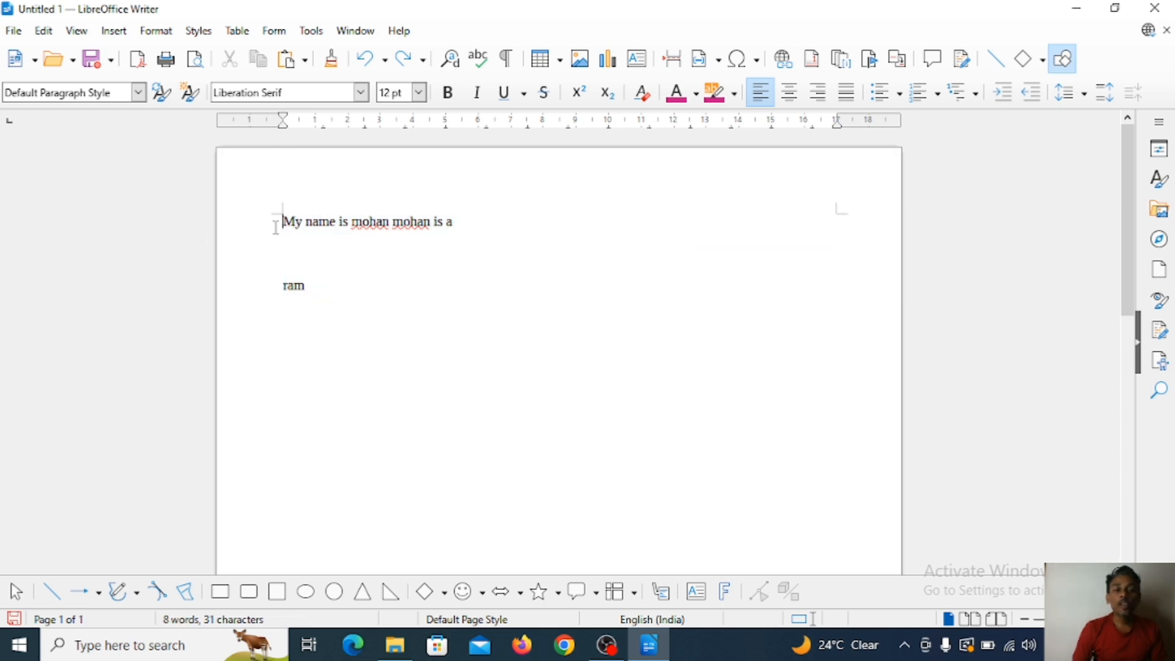
{"action": "left_click_drag", "start_coordinate": [282, 222], "coordinate": [353, 349]}
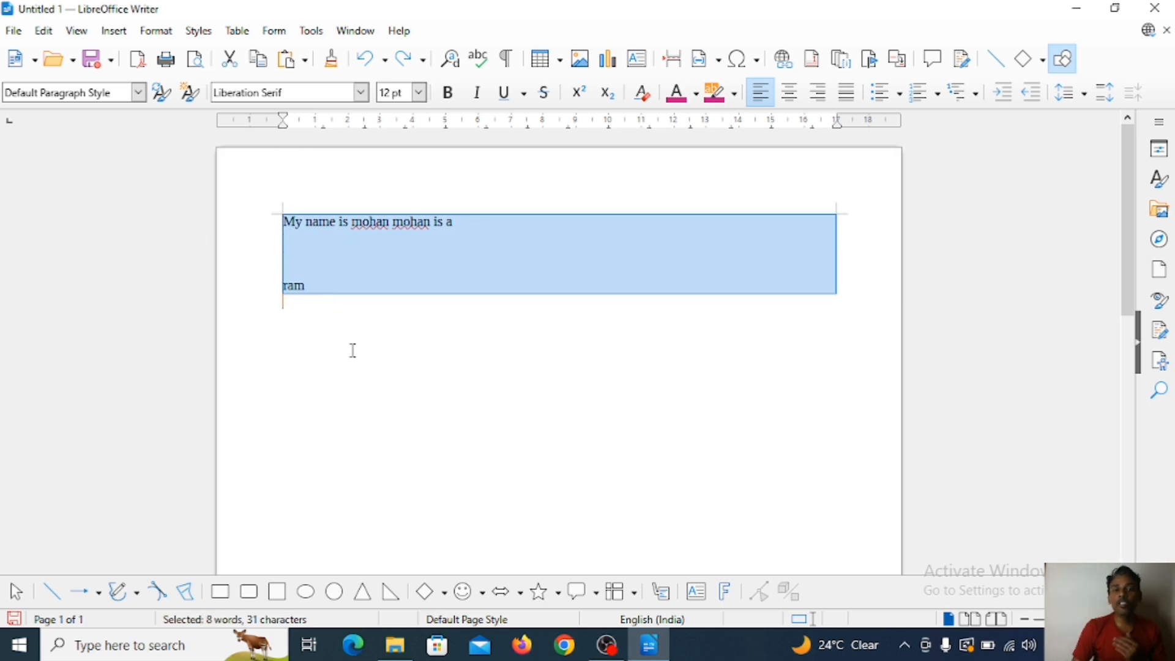
{"action": "left_click", "coordinate": [44, 30]}
{"action": "left_click", "coordinate": [76, 54]}
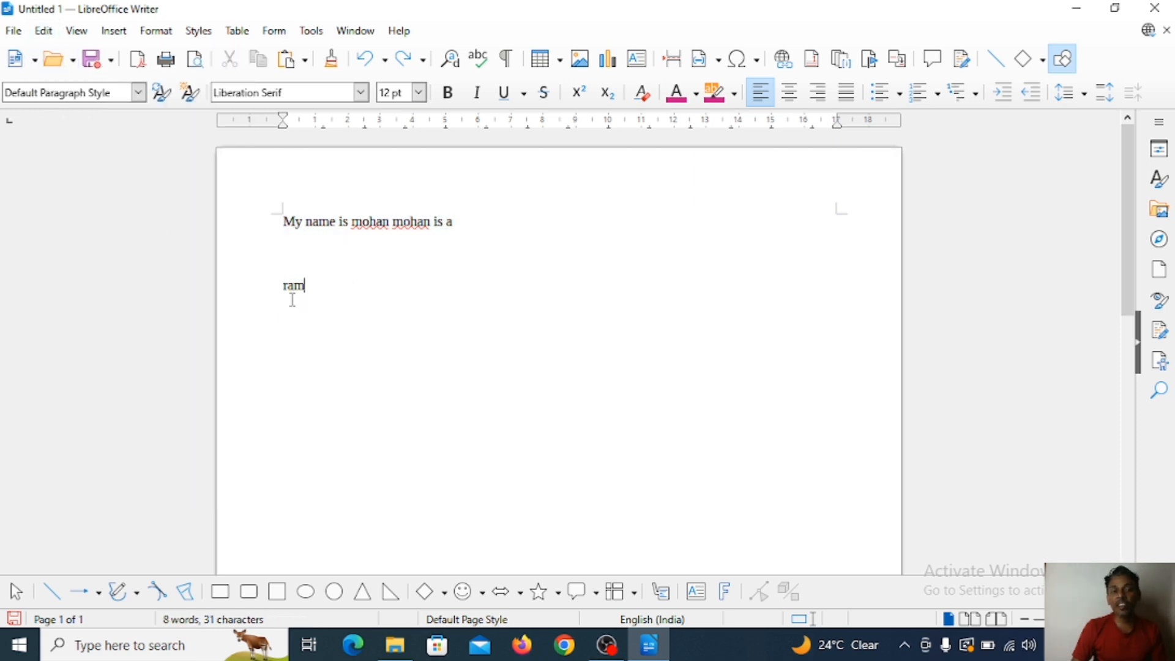
{"action": "left_click", "coordinate": [43, 30]}
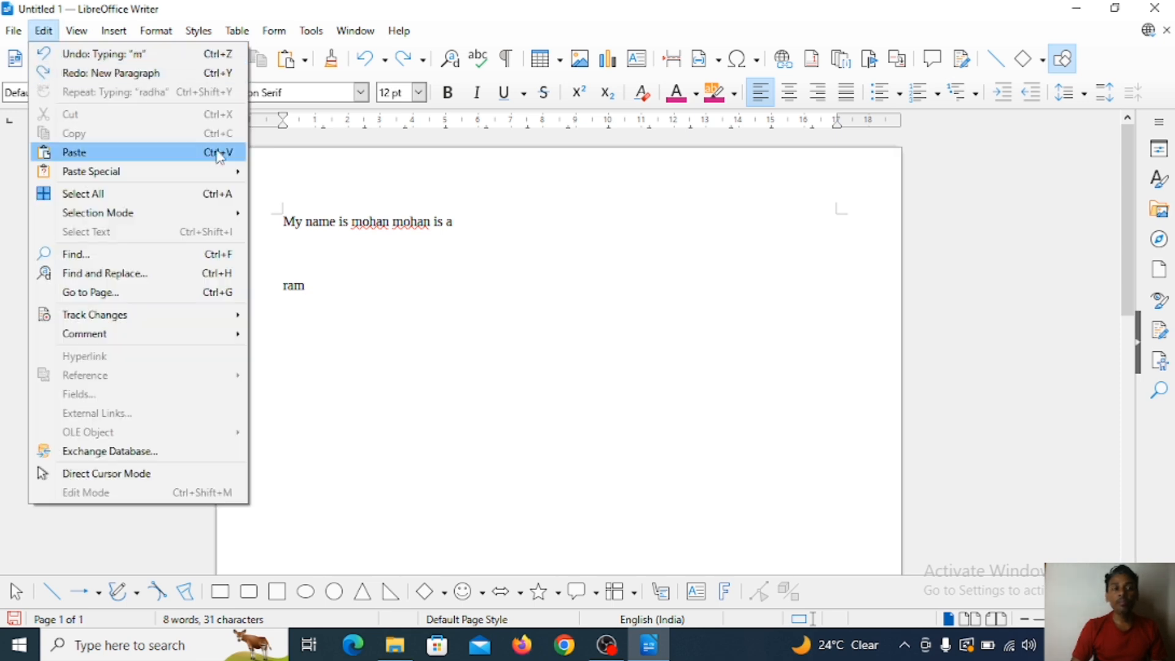
{"action": "left_click", "coordinate": [366, 358]}
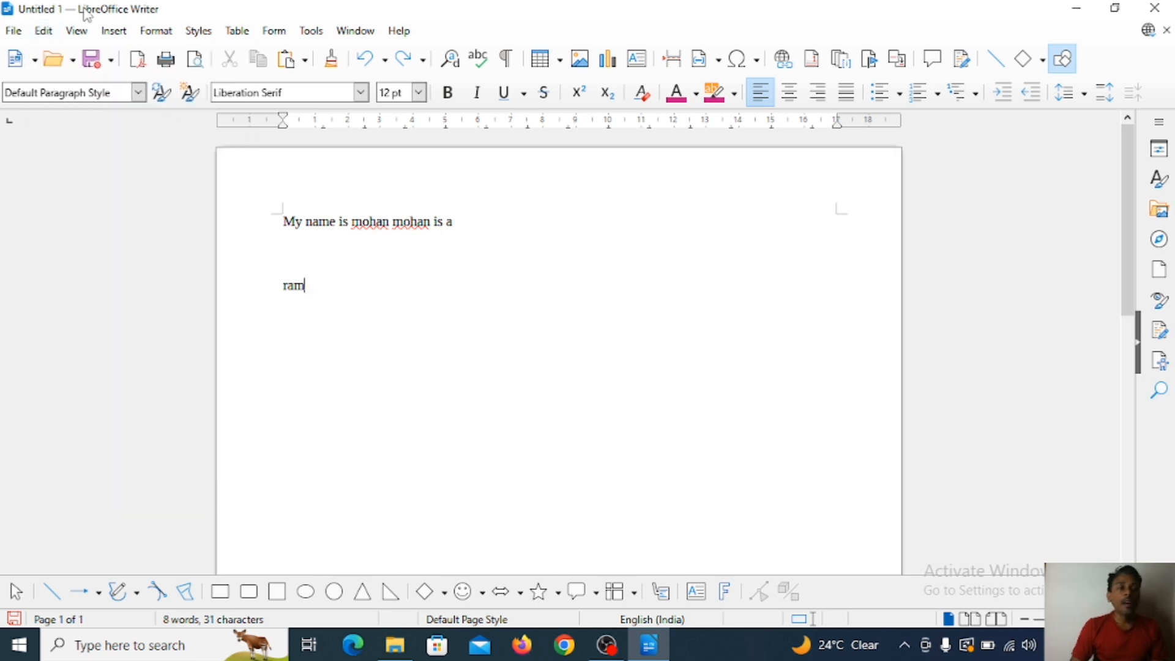
{"action": "left_click", "coordinate": [44, 32]}
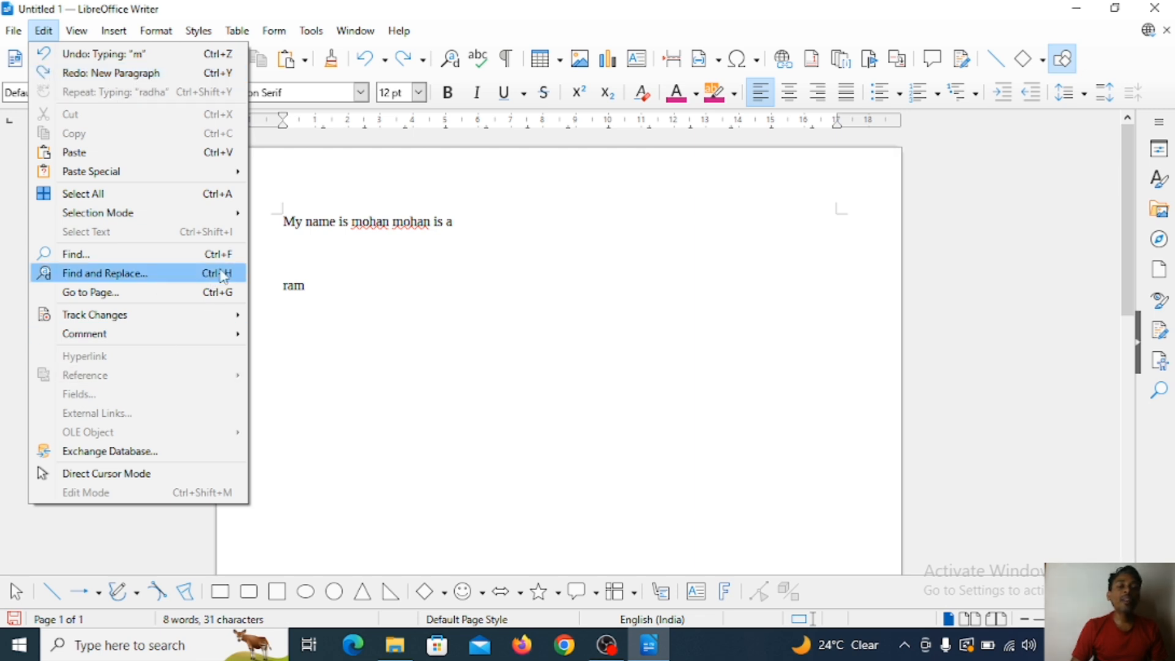
{"action": "left_click", "coordinate": [285, 228]}
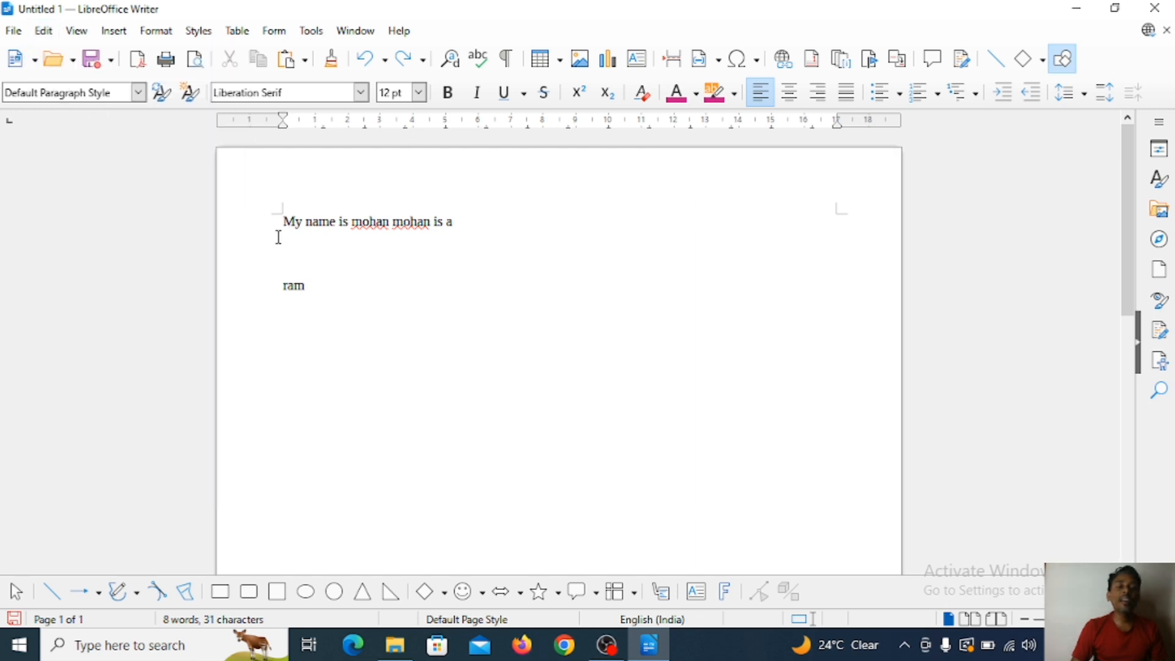
Delete all the text and write one sentence with a person's first name followed by "is a good boy"
{"action": "left_click_drag", "start_coordinate": [279, 237], "coordinate": [409, 367]}
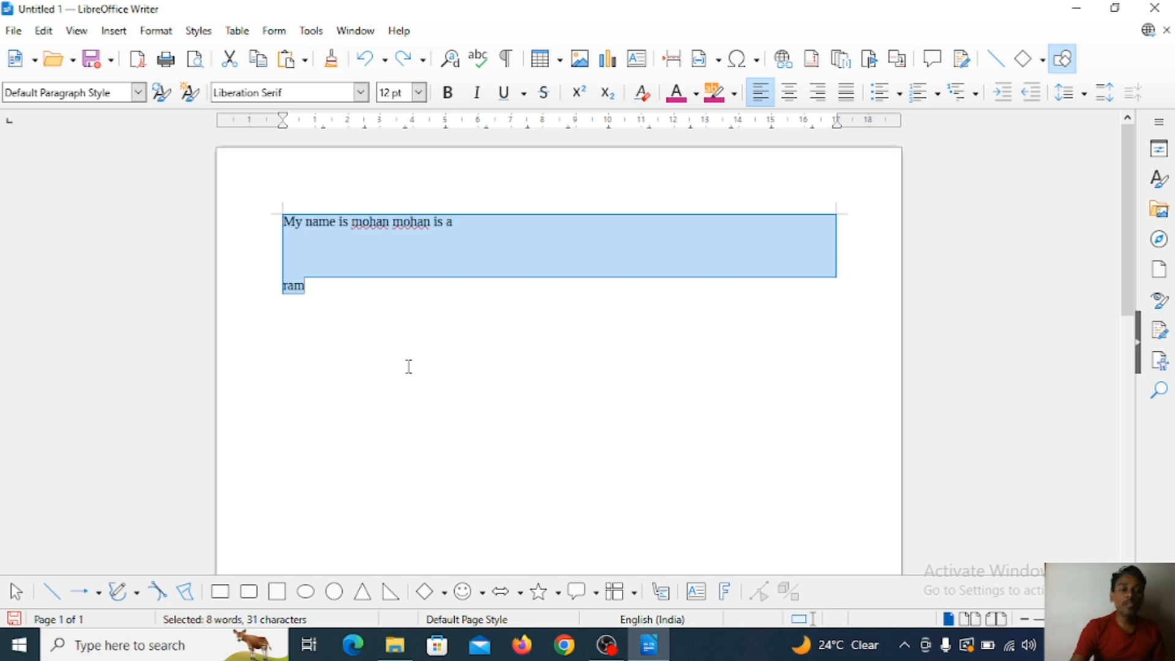
{"action": "key", "text": "BackSpace"}
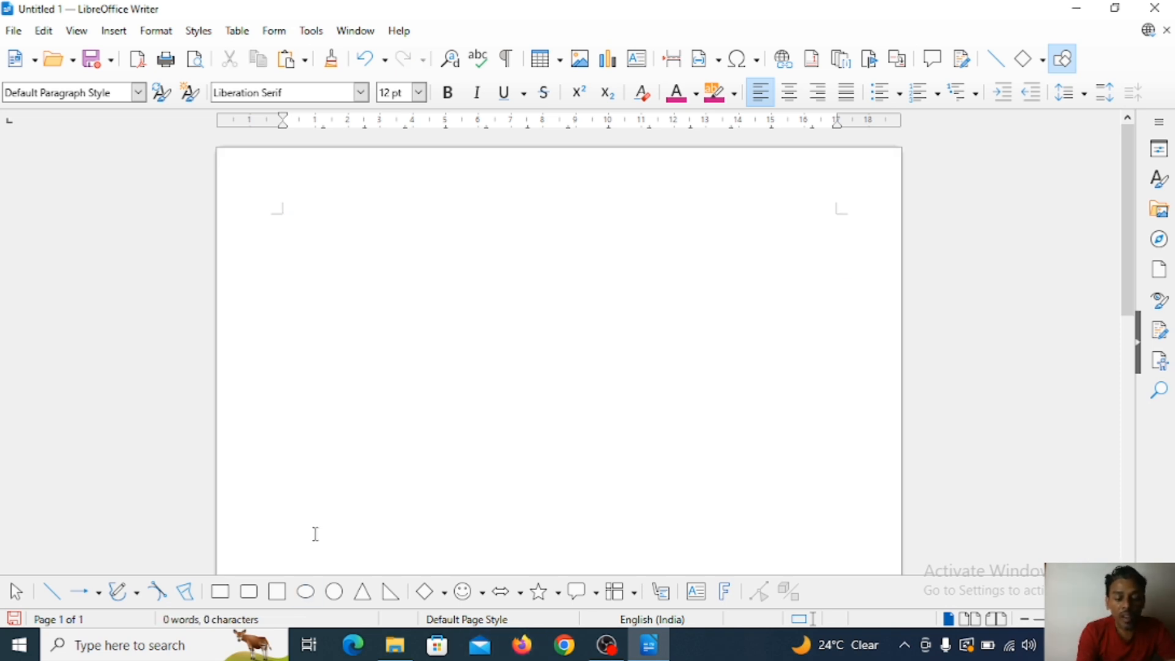
{"action": "type", "text": "mohan is "}
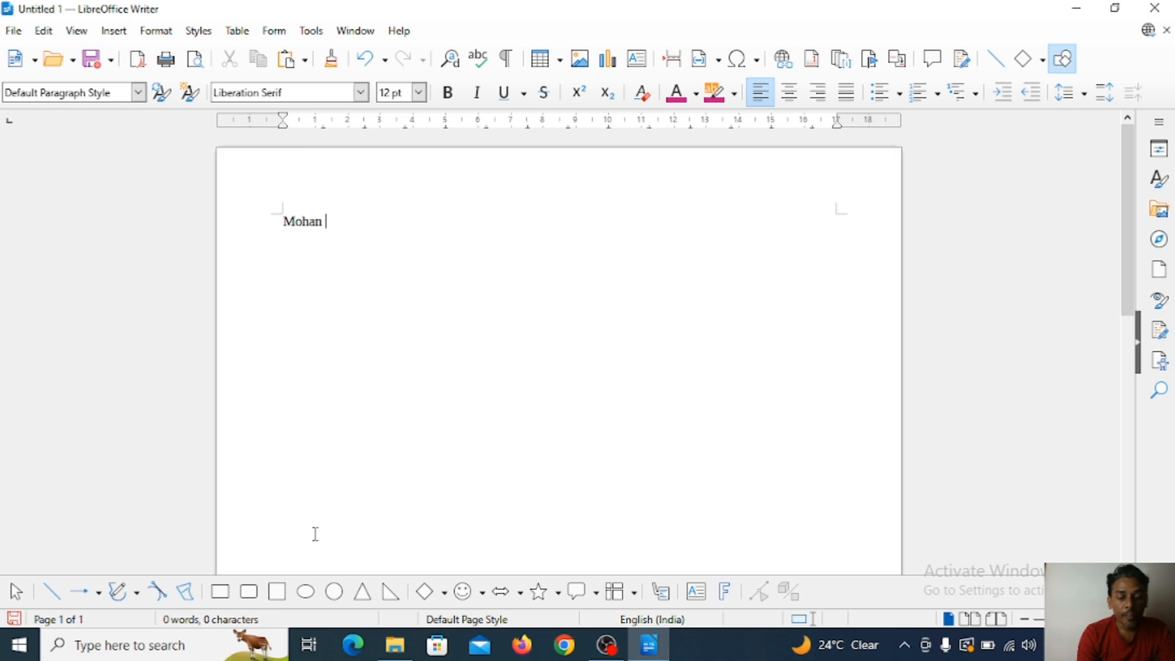
{"action": "type", "text": "a go"}
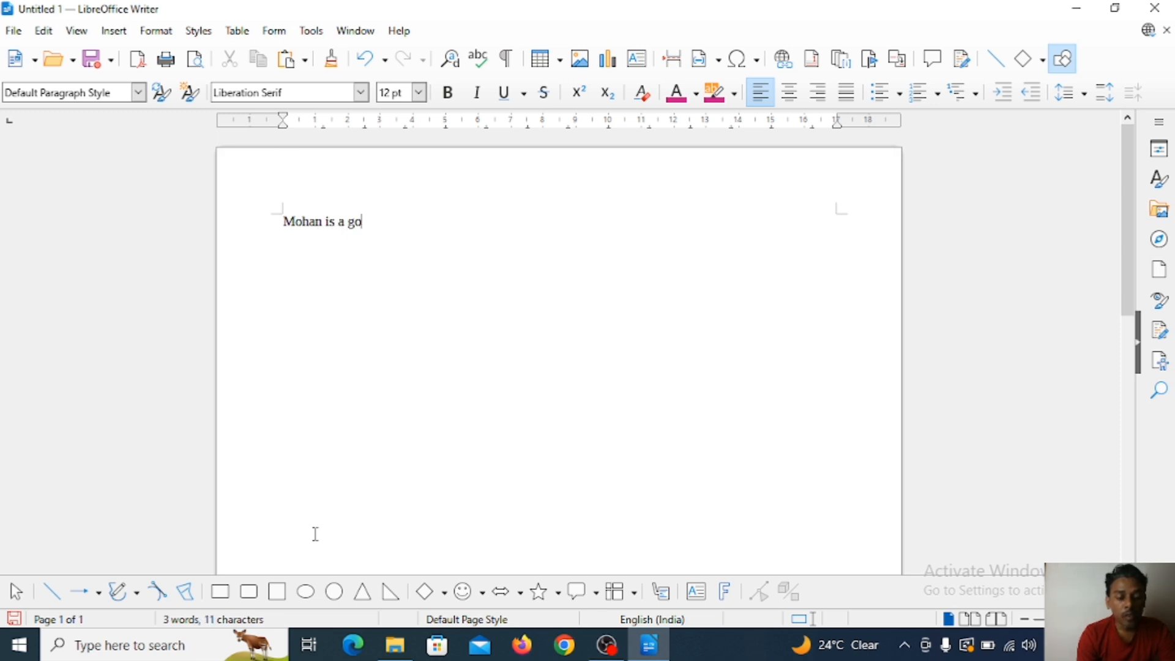
{"action": "type", "text": "od bo"}
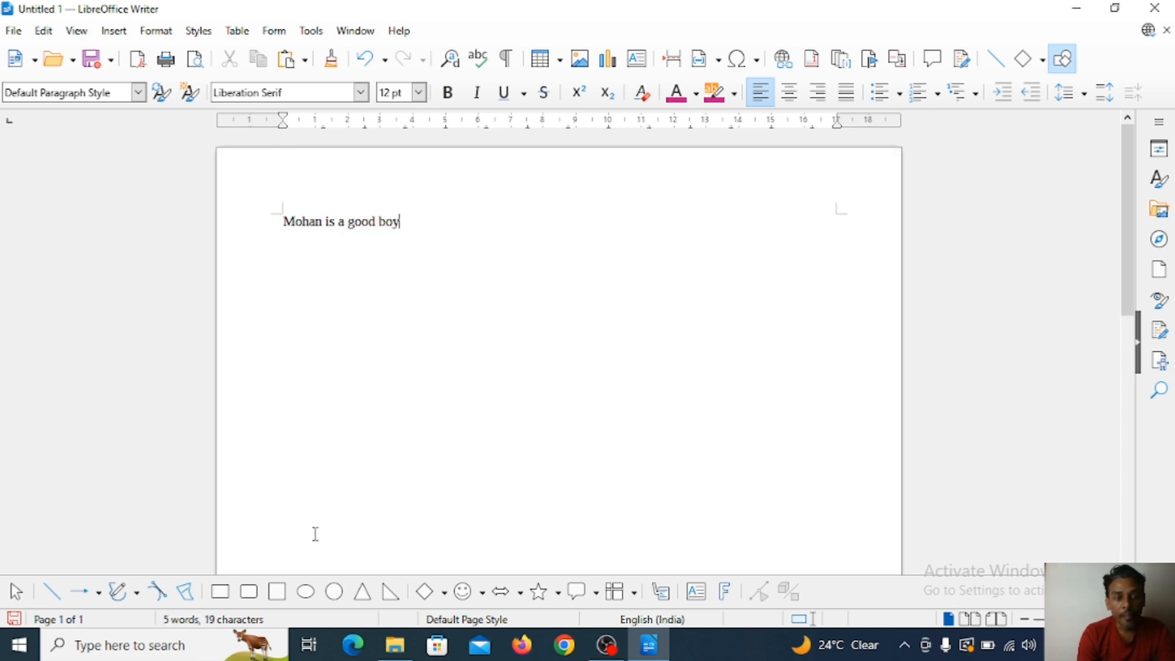
Set the whole sentence to 22 pt and check which Edit commands are available
{"action": "type", "text": "y"}
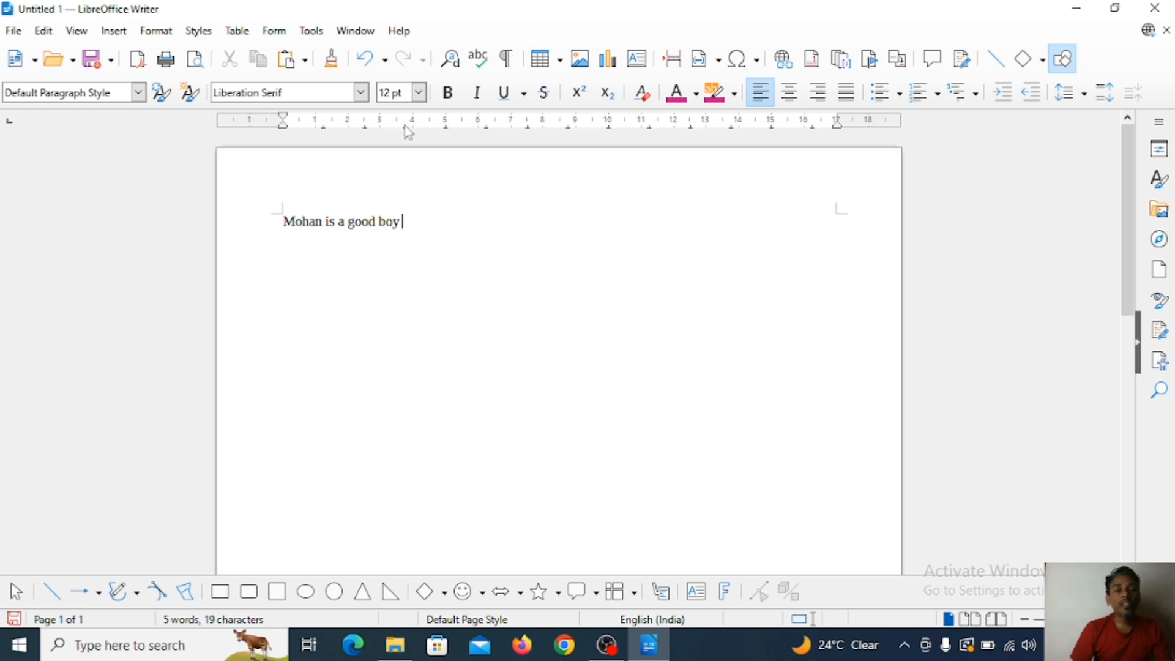
{"action": "left_click_drag", "start_coordinate": [266, 224], "coordinate": [562, 226]}
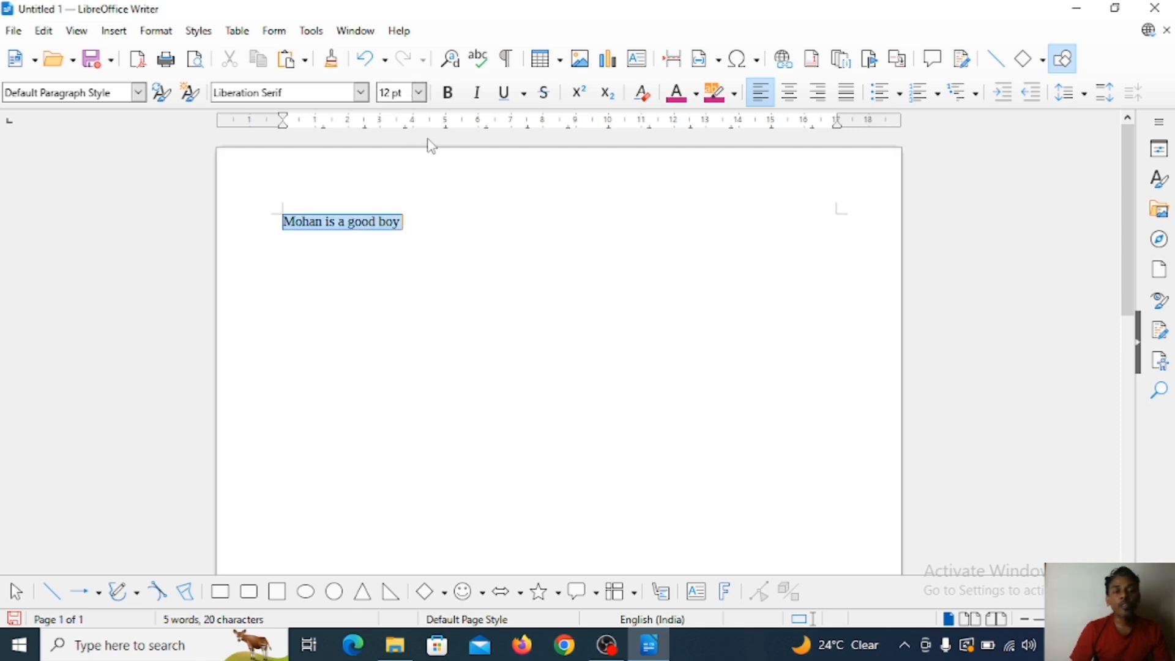
{"action": "left_click", "coordinate": [419, 93]}
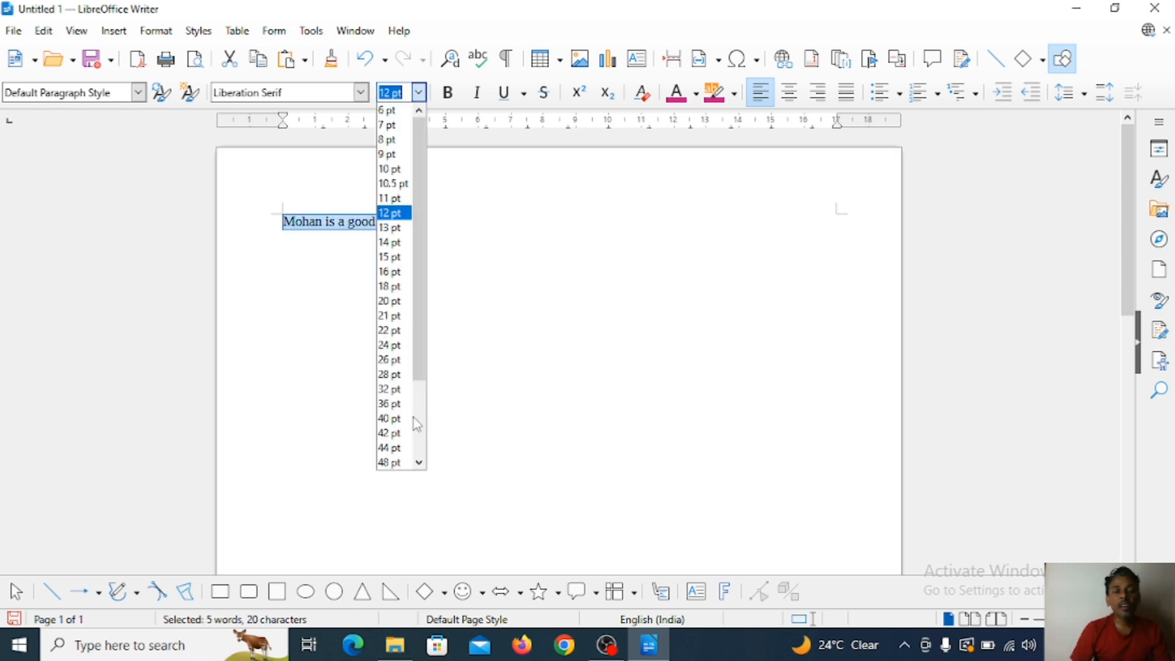
{"action": "left_click", "coordinate": [386, 333]}
{"action": "key", "text": "End"}
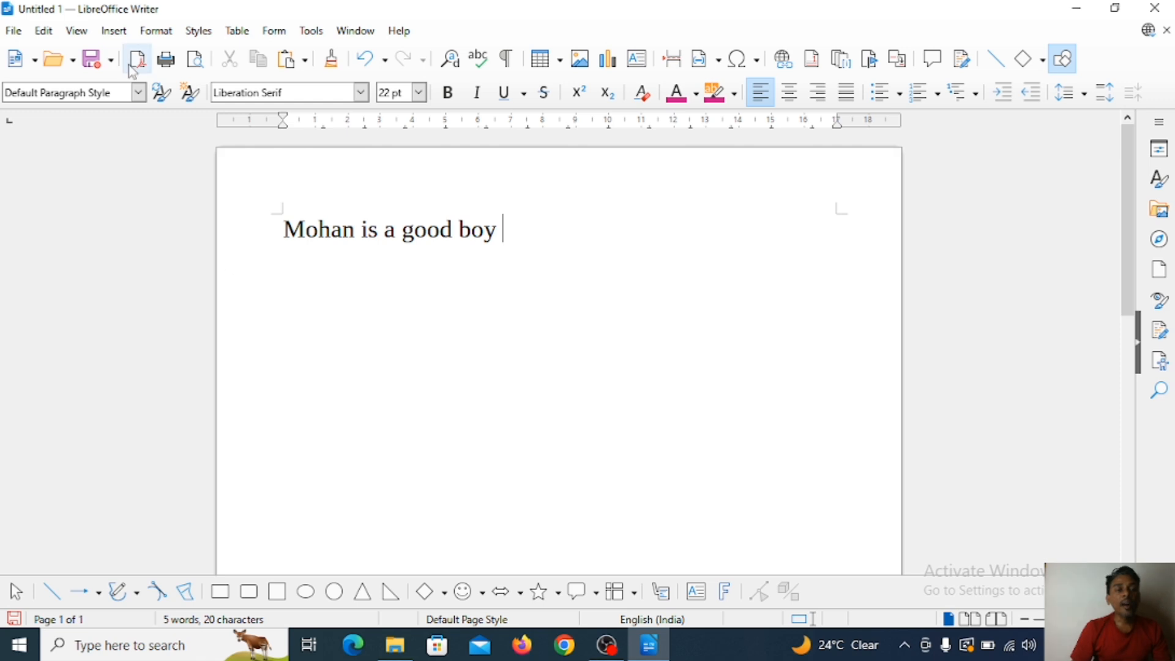
{"action": "left_click", "coordinate": [44, 33]}
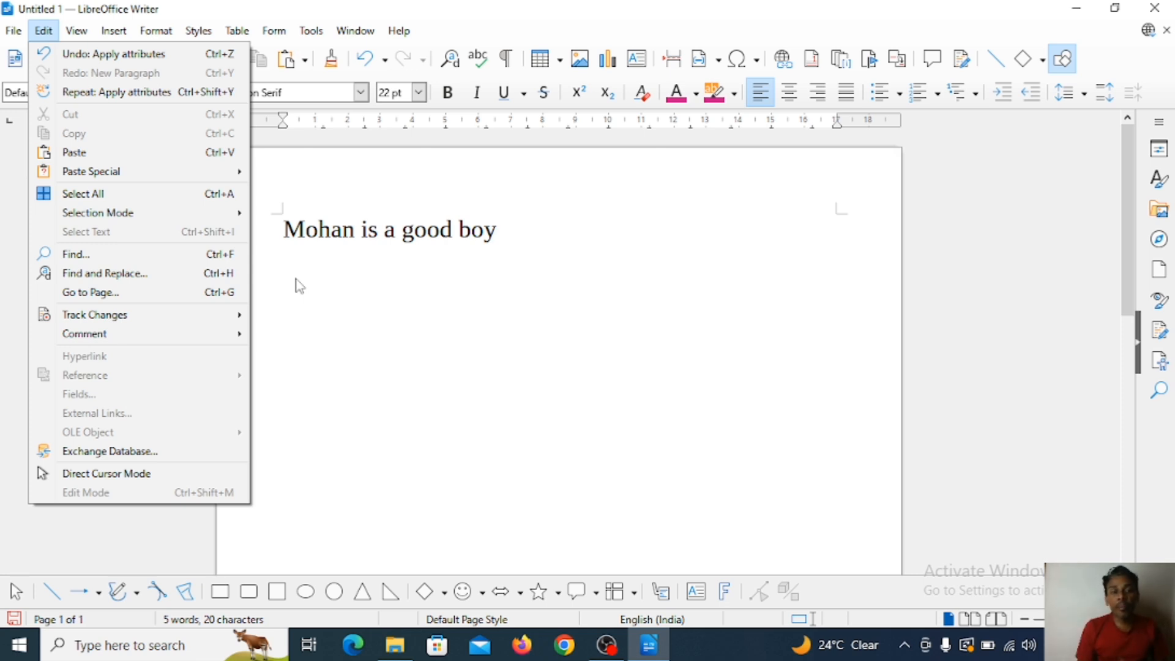
{"action": "left_click", "coordinate": [516, 229]}
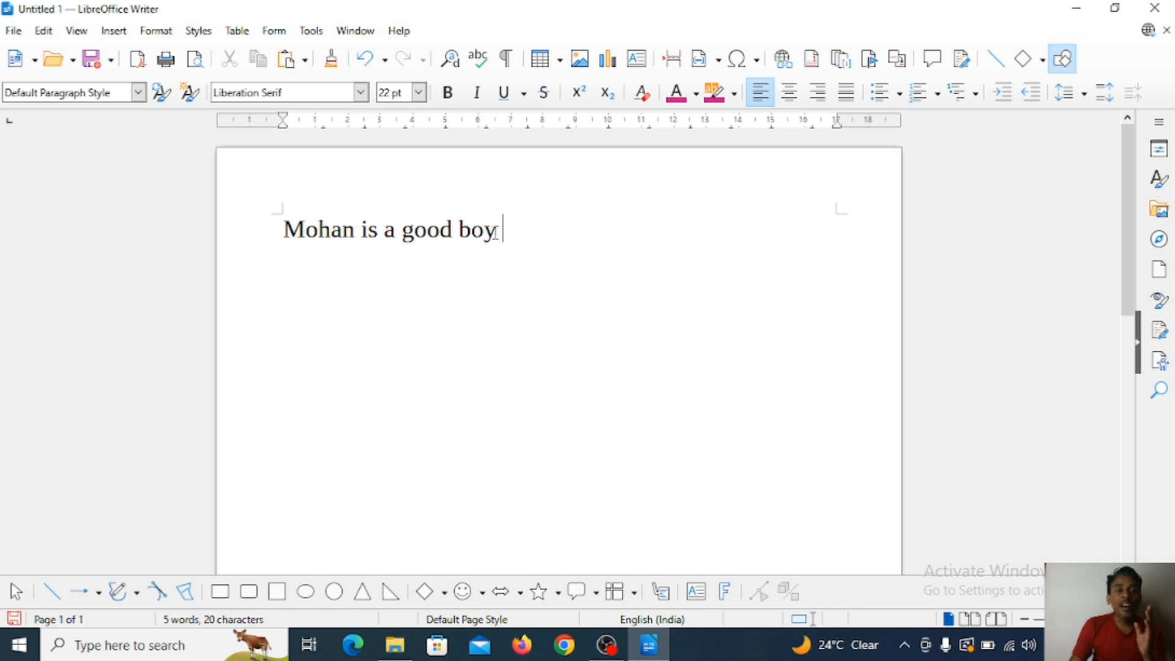
Delete the word "boy" from the end of the sentence and check the Undo and Redo commands
{"action": "left_click_drag", "start_coordinate": [498, 233], "coordinate": [458, 241]}
{"action": "key", "text": "Delete"}
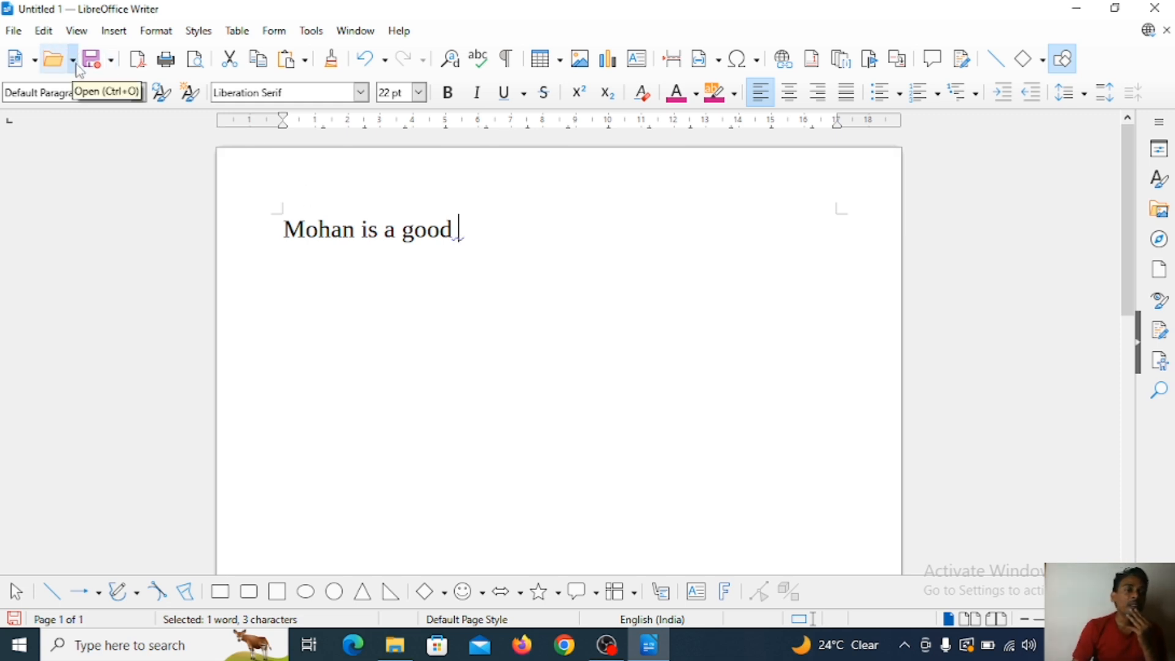
{"action": "left_click", "coordinate": [44, 31]}
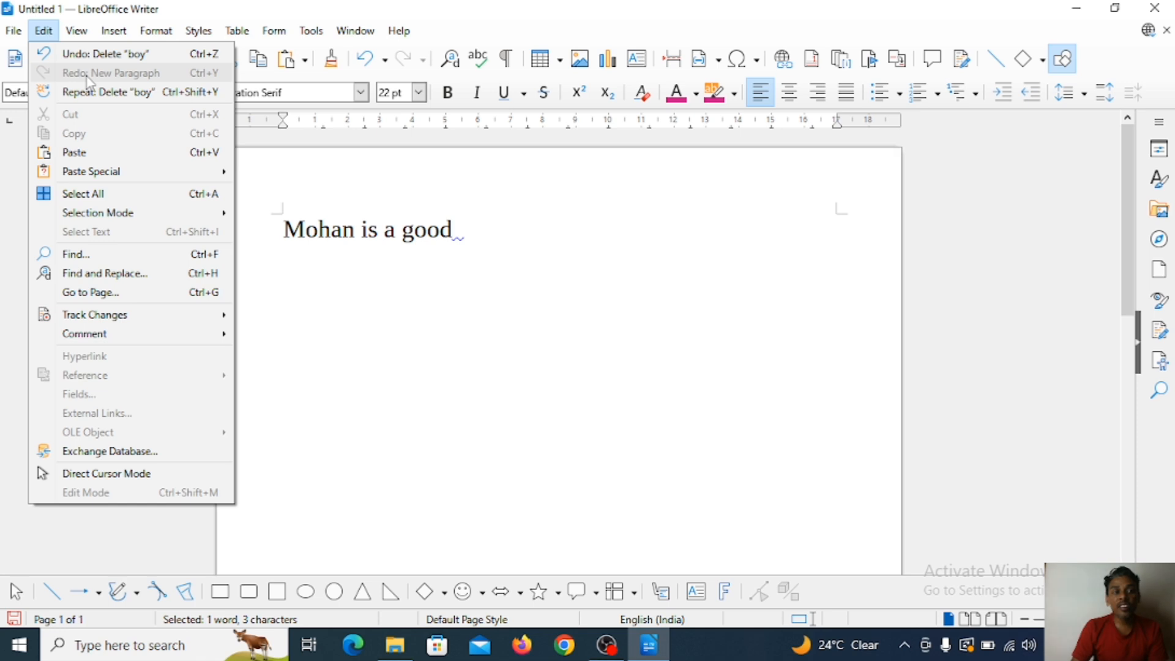
{"action": "left_click", "coordinate": [466, 234]}
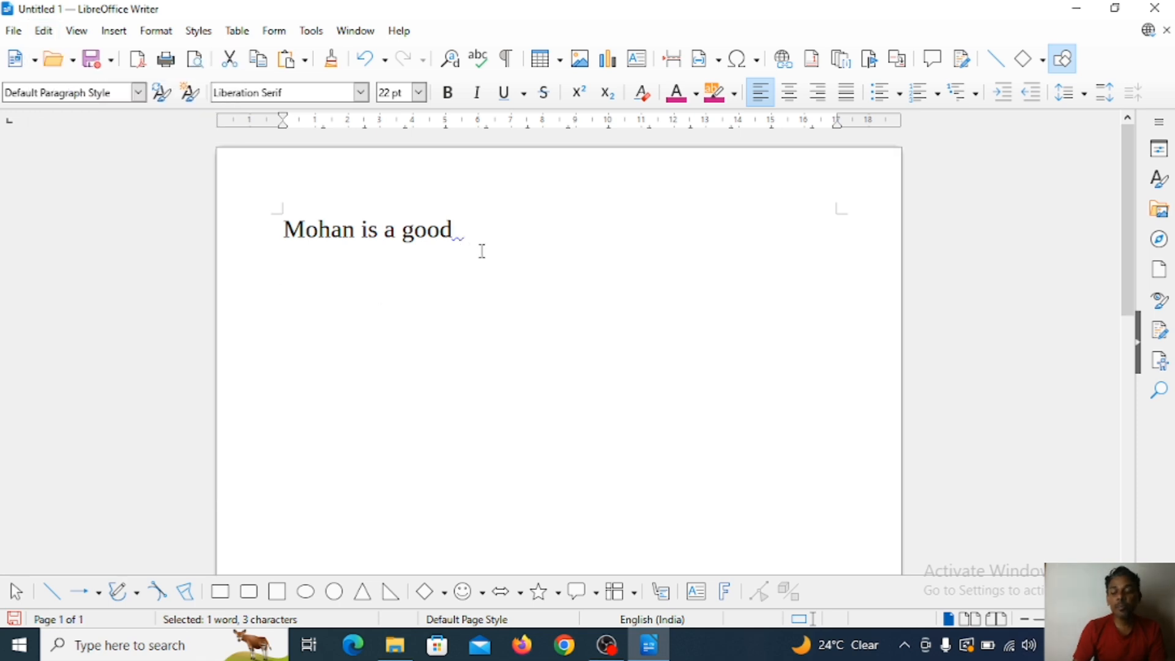
Start a new paragraph after the shortened sentence and check the Undo and Repeat commands
{"action": "key", "text": "Return"}
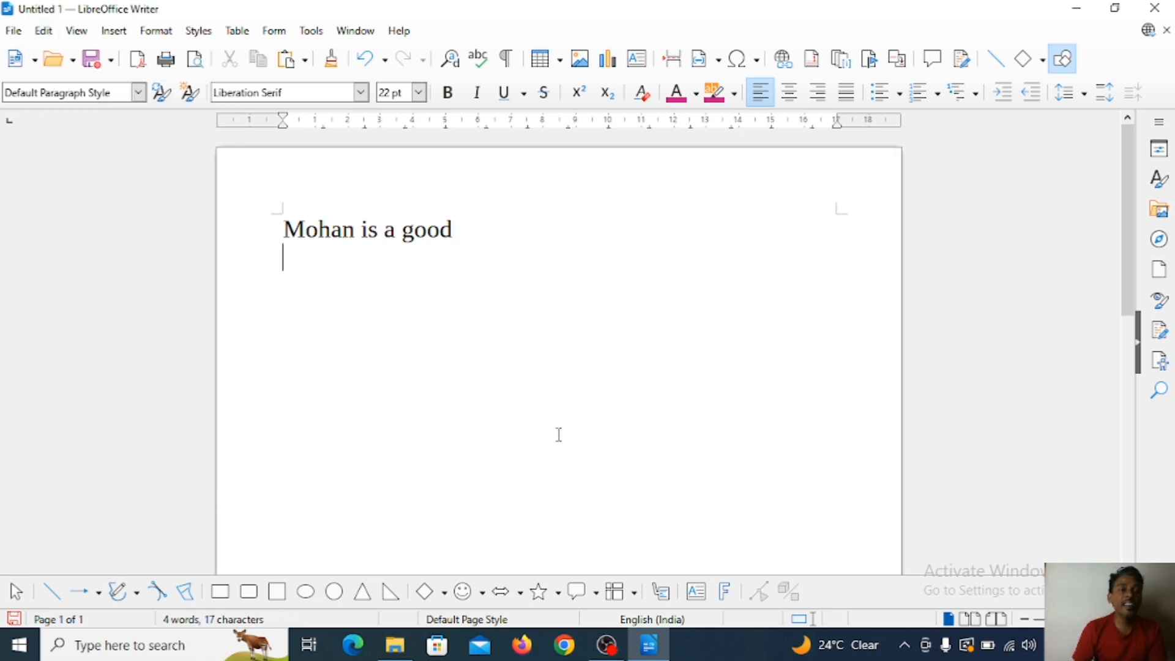
{"action": "left_click", "coordinate": [43, 31]}
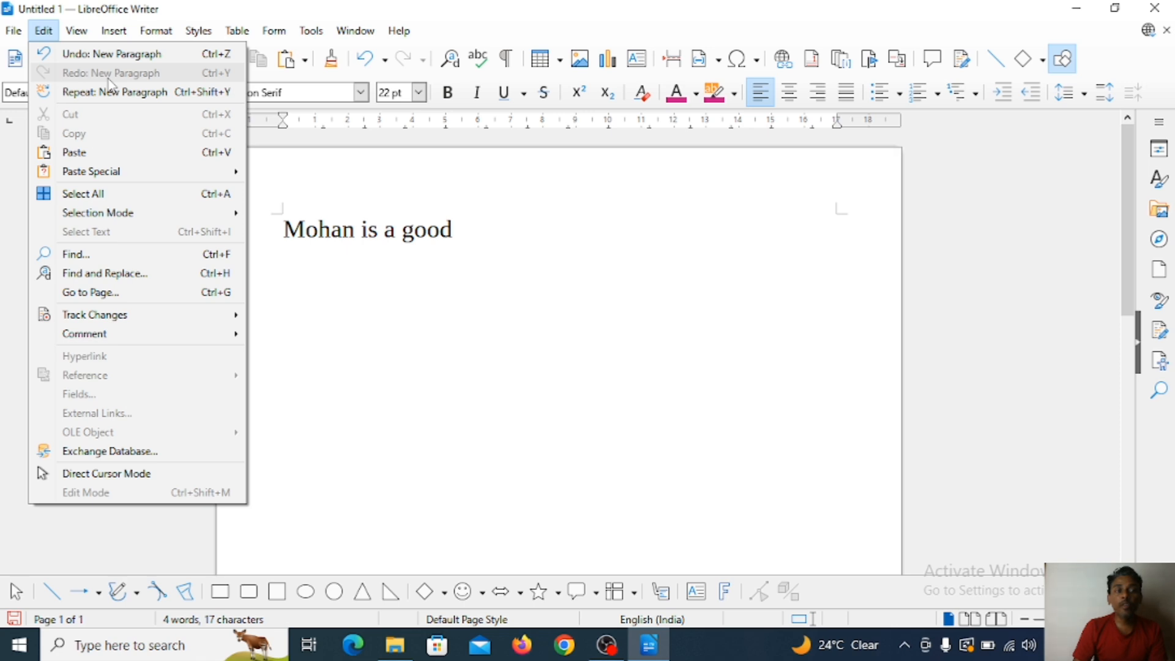
{"action": "left_click", "coordinate": [396, 235]}
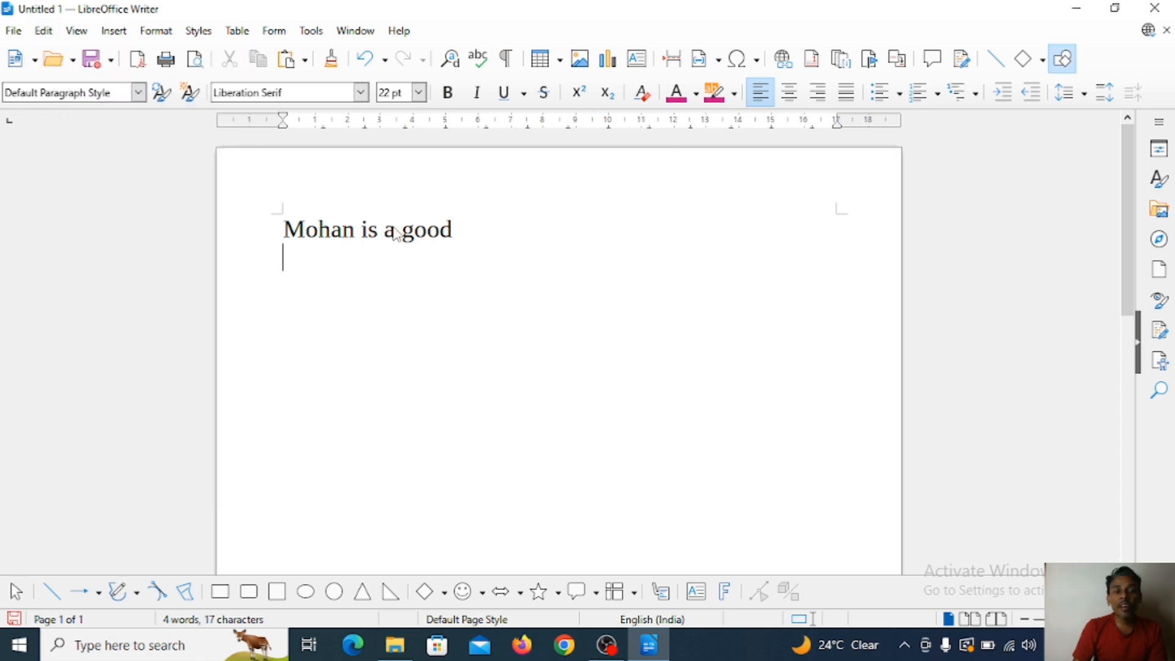
Select the word "good", review the Edit commands for the selection, and remove the word from the sentence
{"action": "left_click_drag", "start_coordinate": [401, 231], "coordinate": [483, 240]}
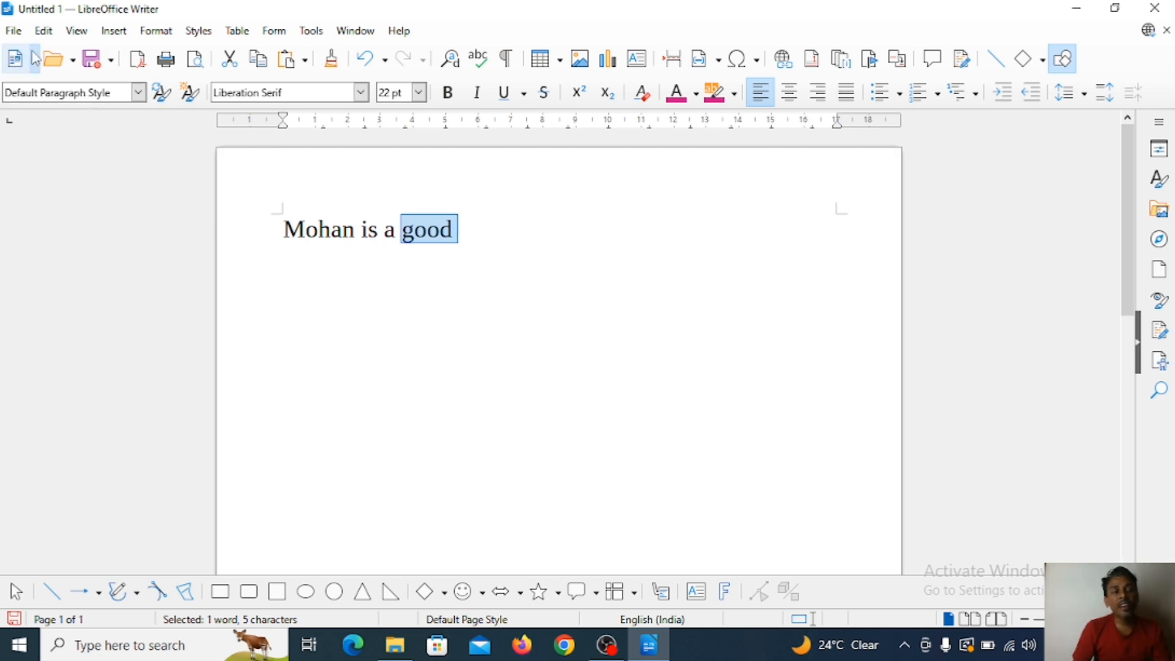
{"action": "left_click", "coordinate": [45, 34]}
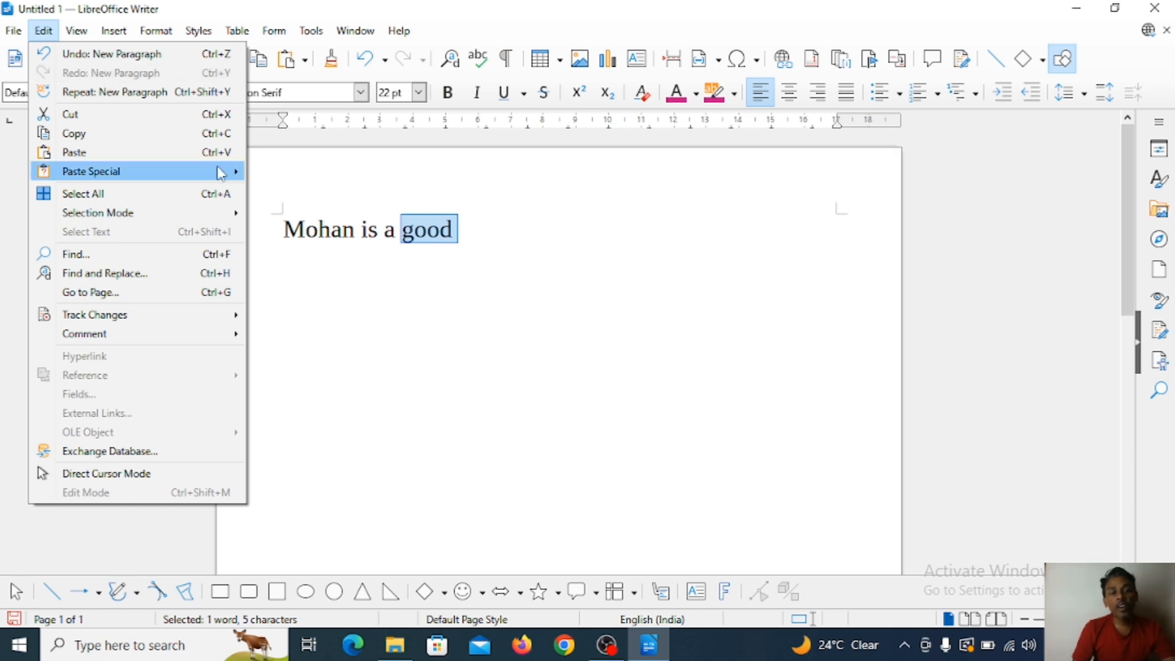
{"action": "left_click", "coordinate": [453, 261]}
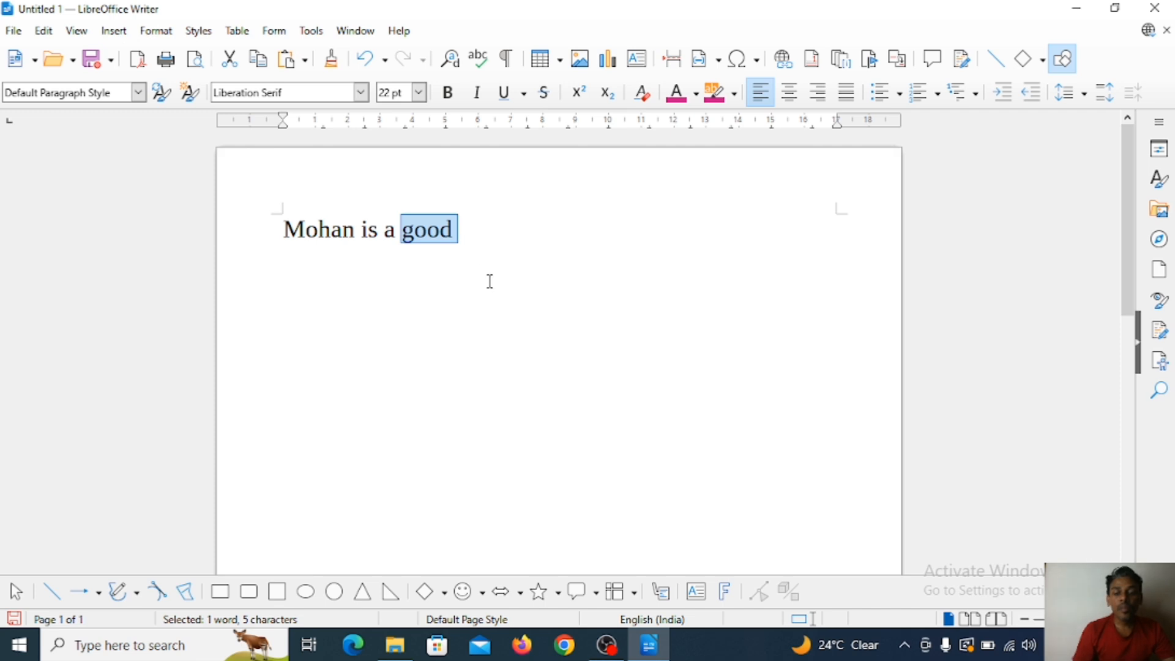
{"action": "key", "text": "ctrl+x"}
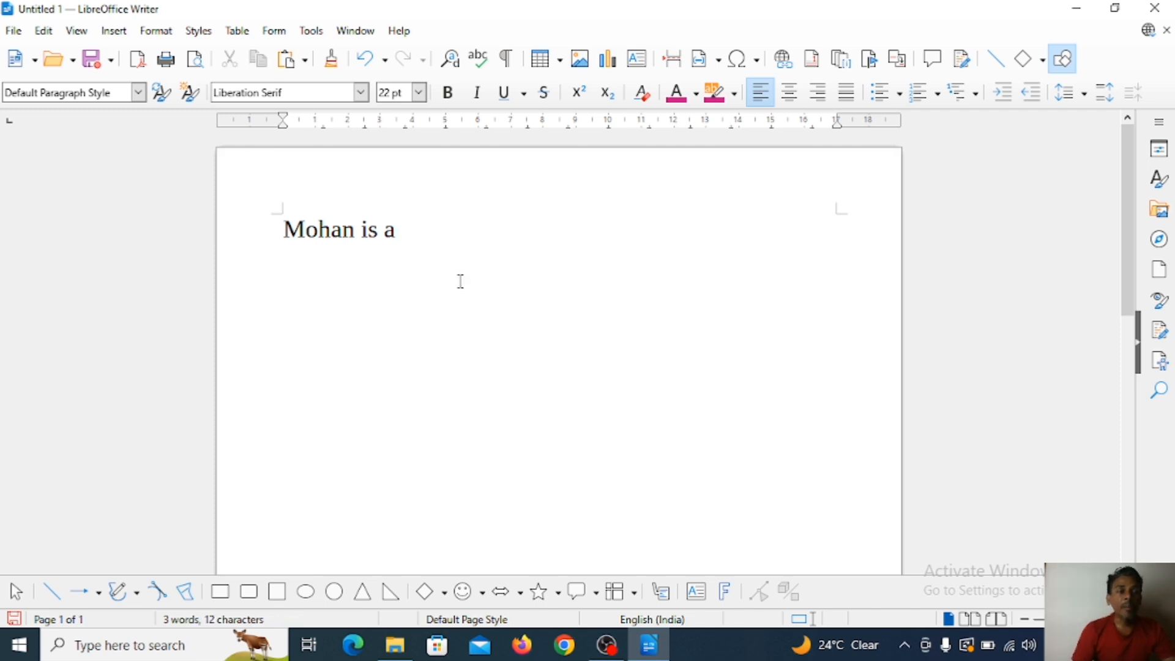
{"action": "left_click", "coordinate": [44, 31]}
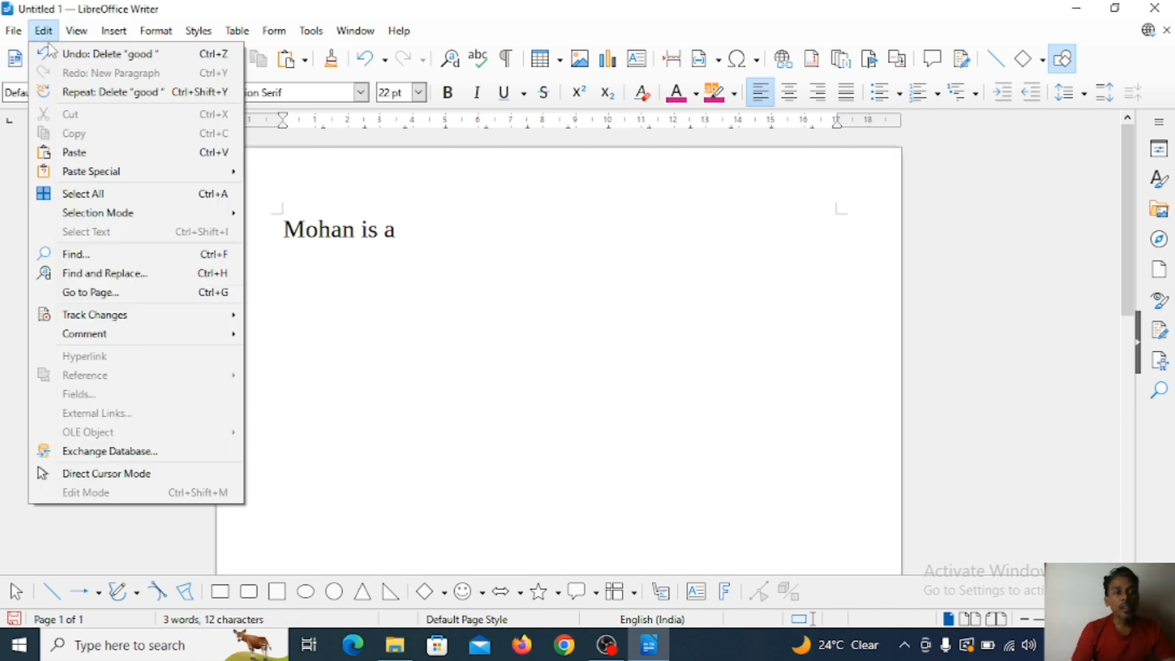
{"action": "left_click", "coordinate": [435, 270]}
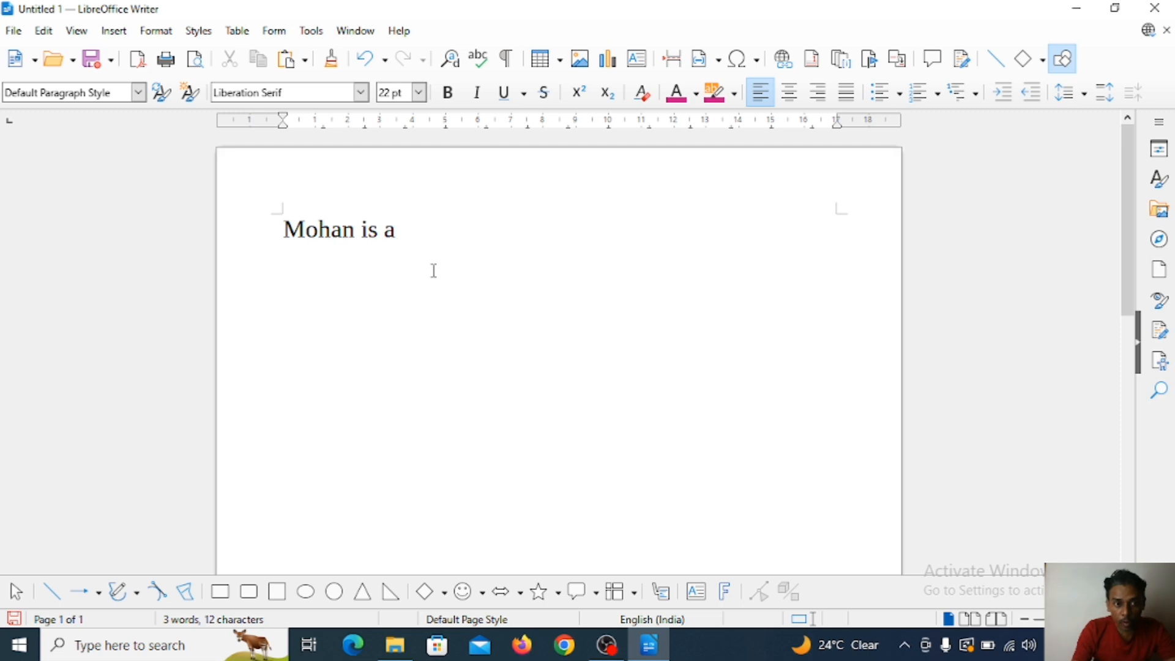
Complete the sentence again with the words "good boy"
{"action": "type", "text": "g"}
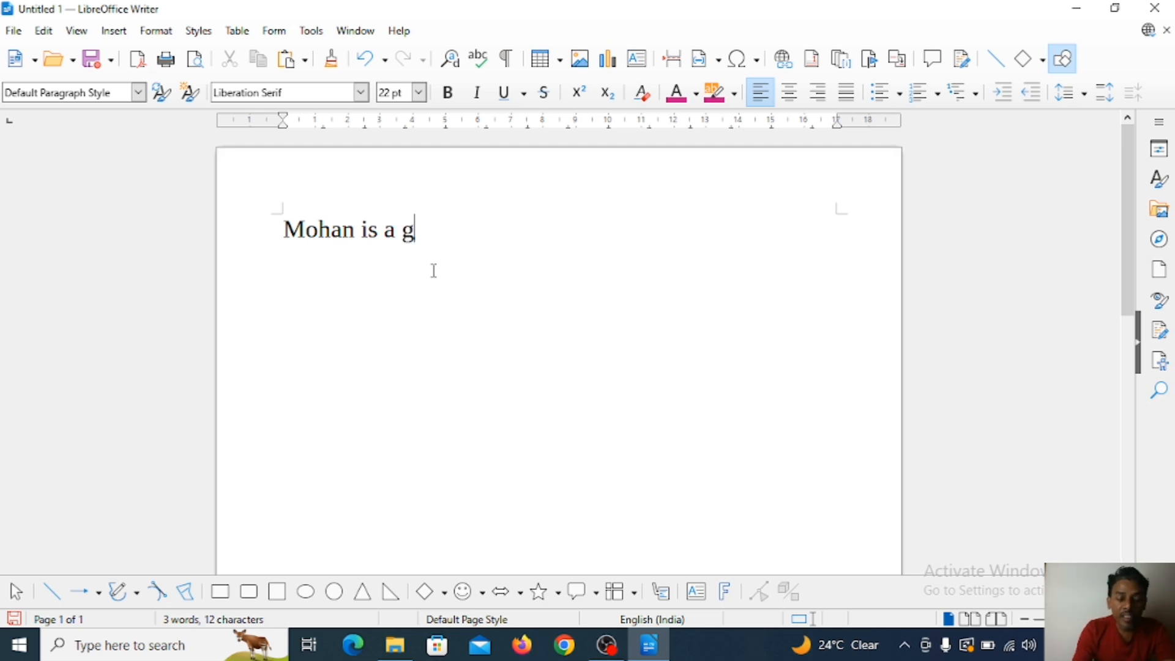
{"action": "type", "text": "ood "}
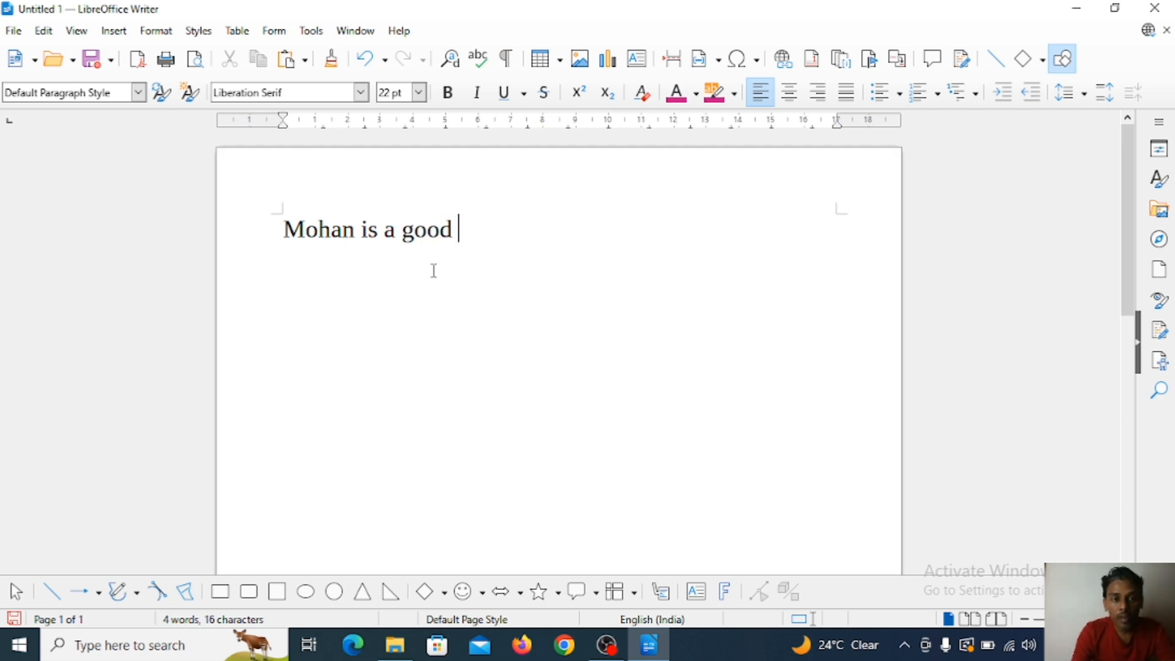
{"action": "type", "text": "boy"}
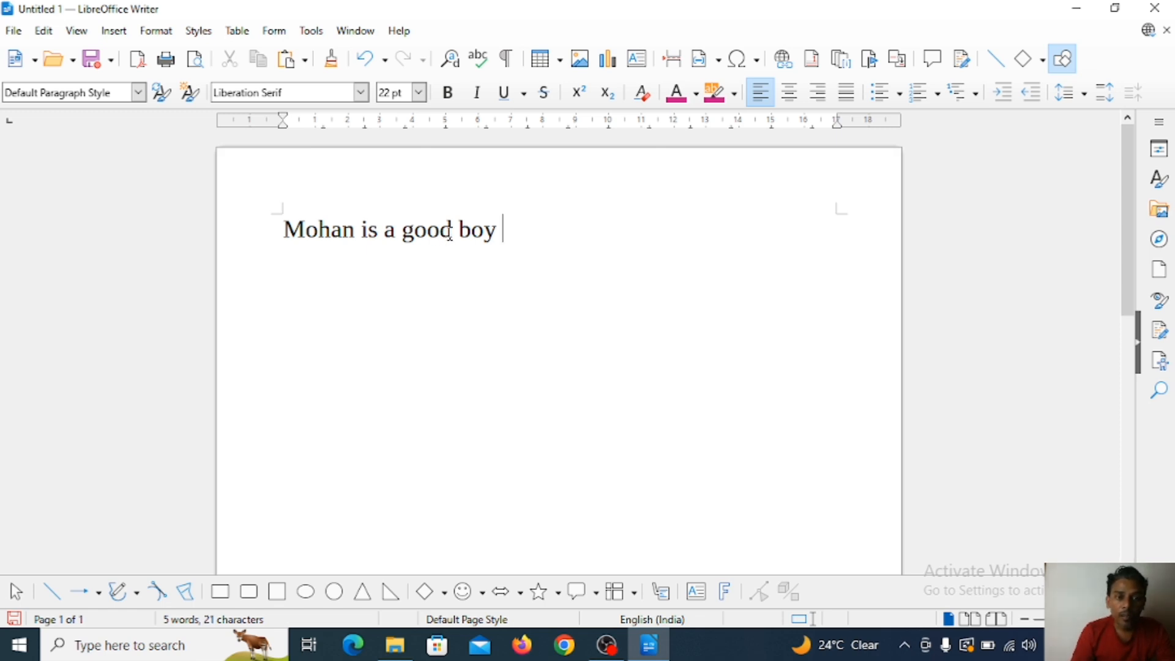
Delete the word "boy" and write it again at the end of the sentence
{"action": "left_click_drag", "start_coordinate": [459, 231], "coordinate": [510, 231]}
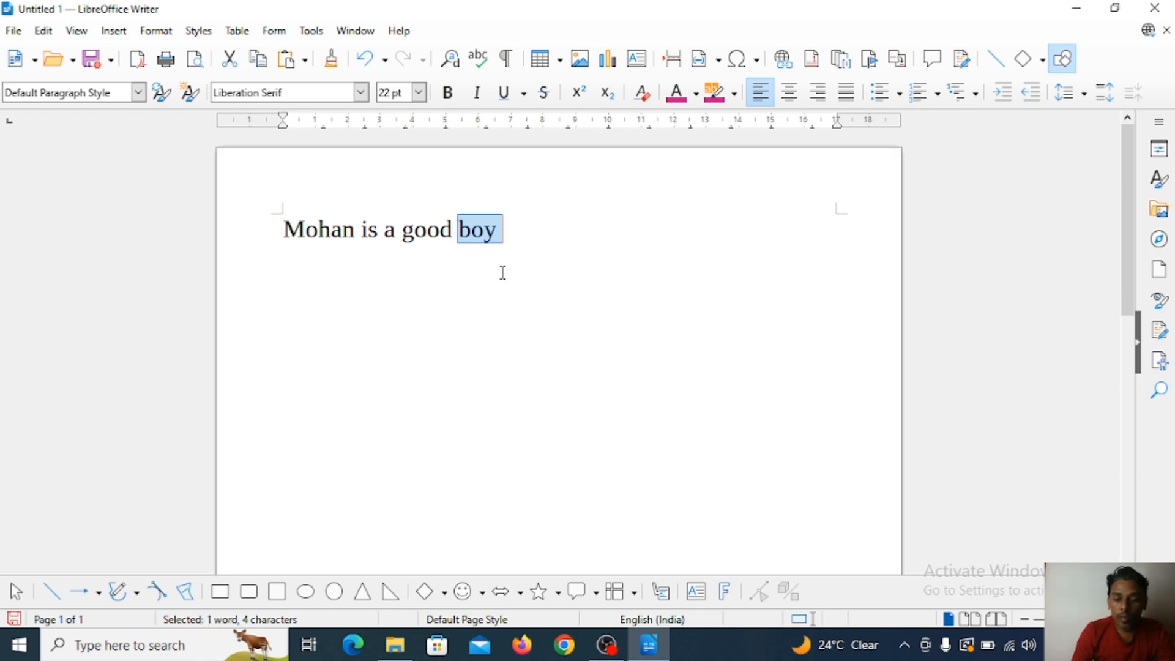
{"action": "key", "text": "Delete"}
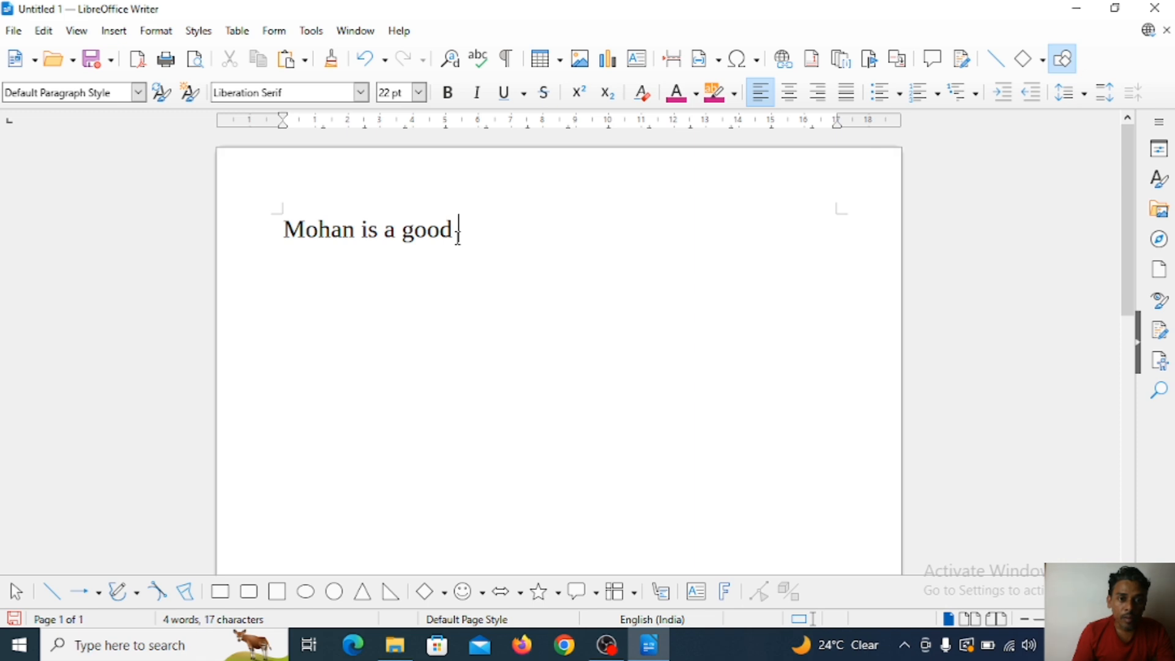
{"action": "type", "text": "boy"}
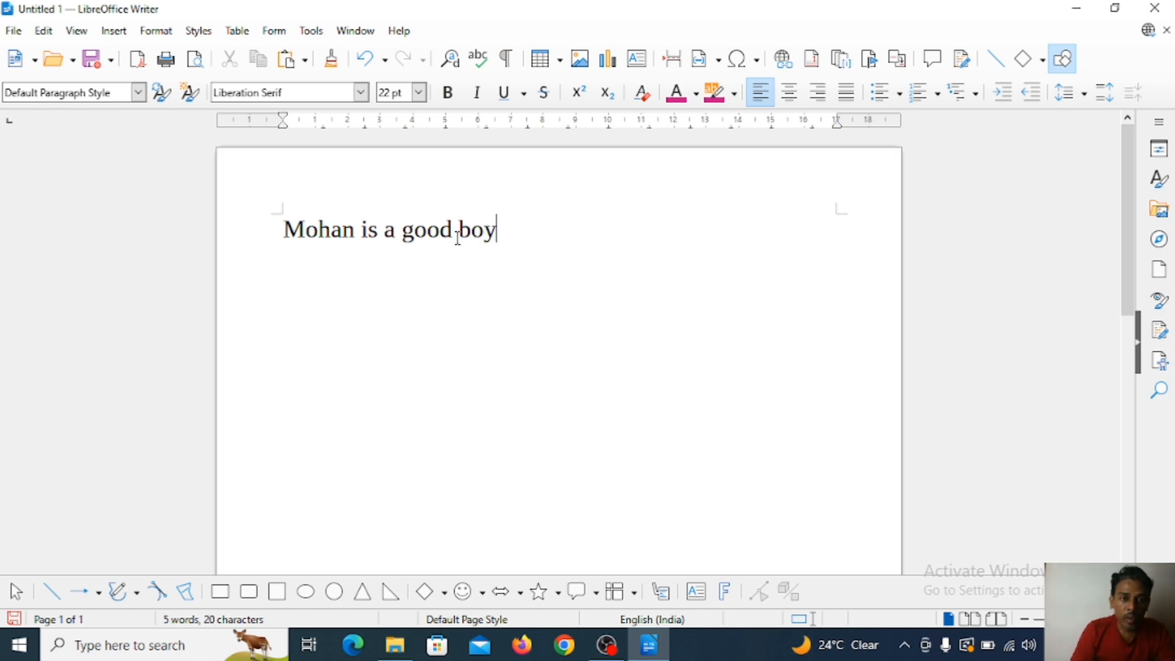
Select only the word "boy" at the end of the sentence and delete it
{"action": "left_click_drag", "start_coordinate": [458, 231], "coordinate": [541, 248]}
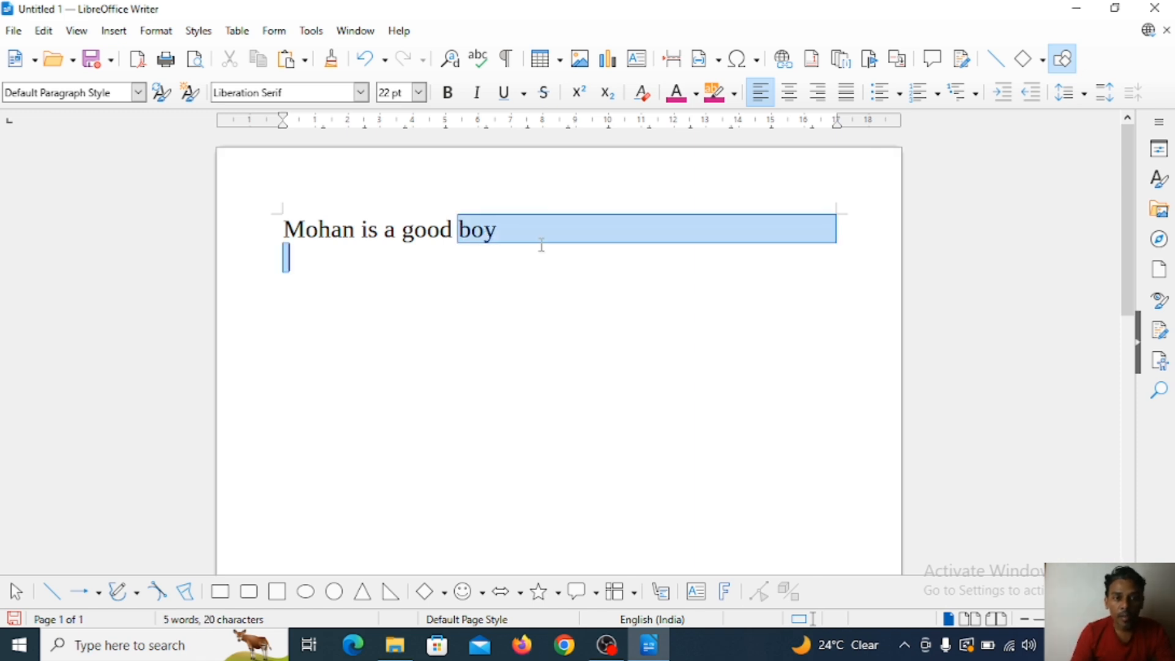
{"action": "left_click", "coordinate": [499, 230]}
{"action": "left_click_drag", "start_coordinate": [499, 230], "coordinate": [459, 231]}
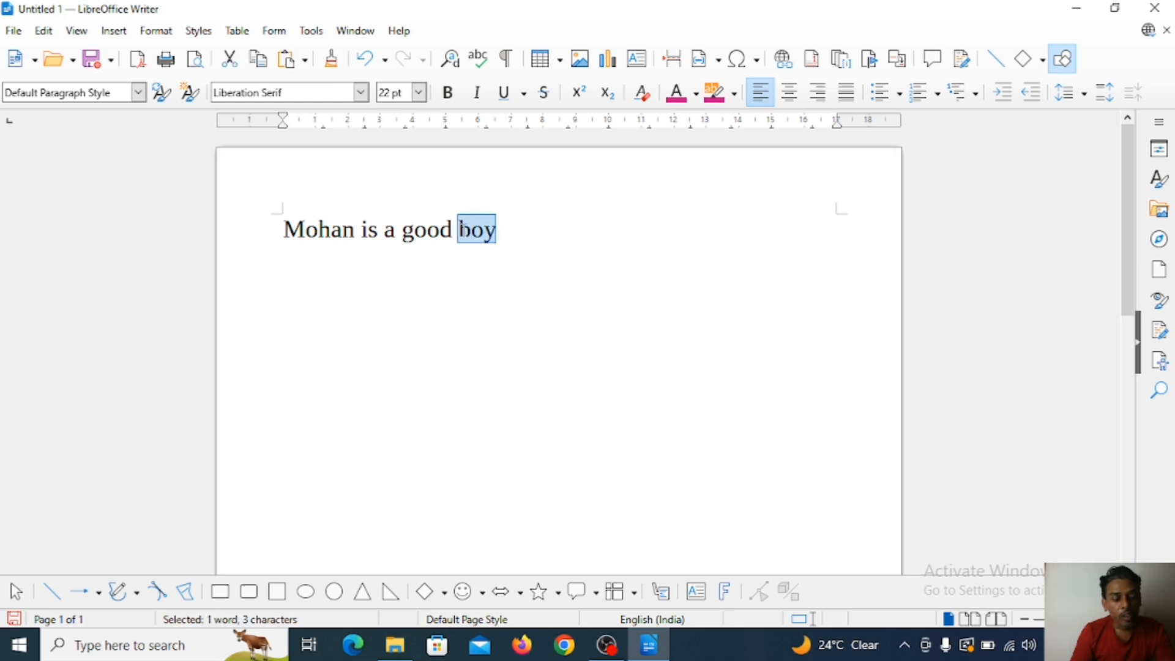
{"action": "key", "text": "Delete"}
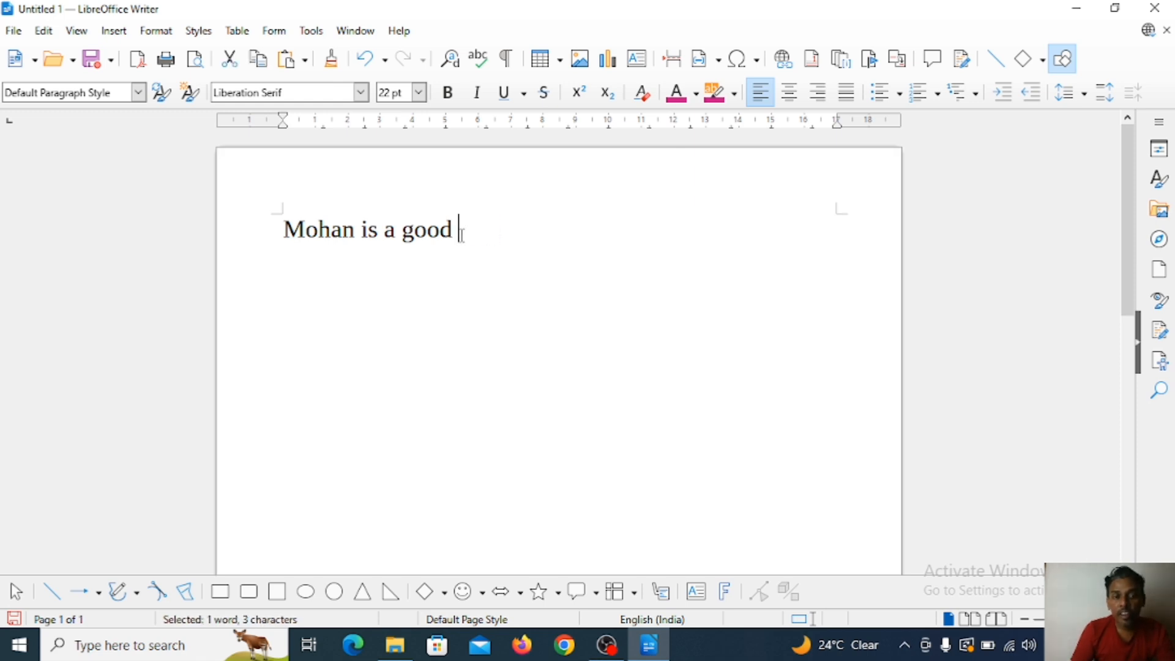
Write a second line with the person's first name followed by "is a not good", and end it with a paragraph break
{"action": "key", "text": "Return"}
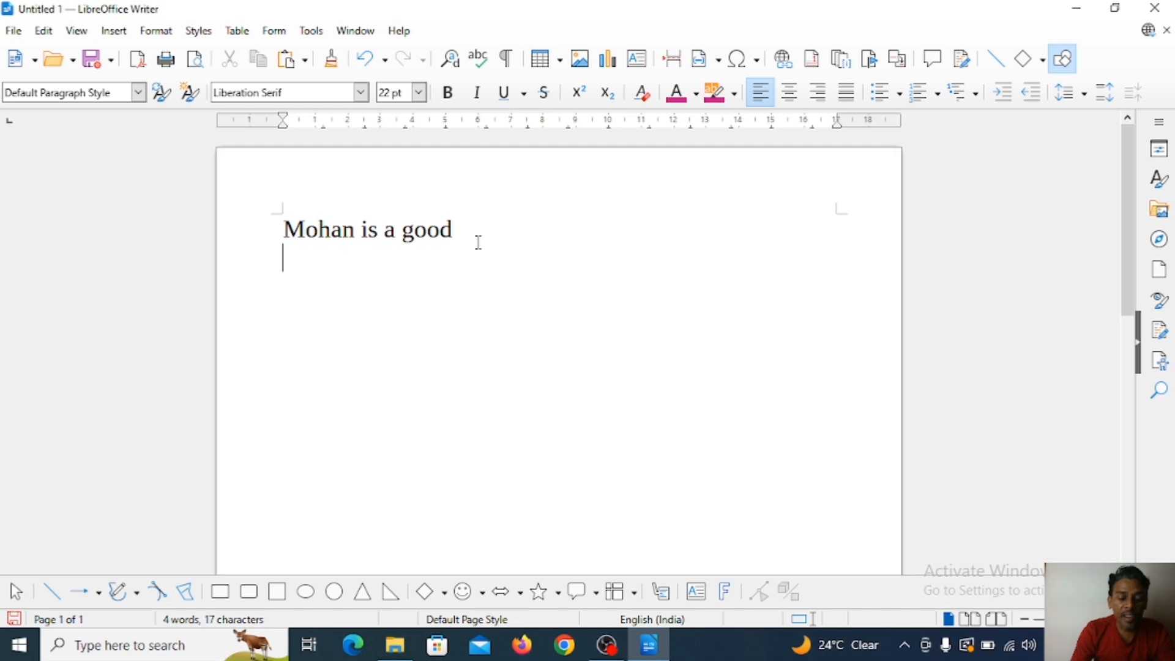
{"action": "type", "text": "mohan is "}
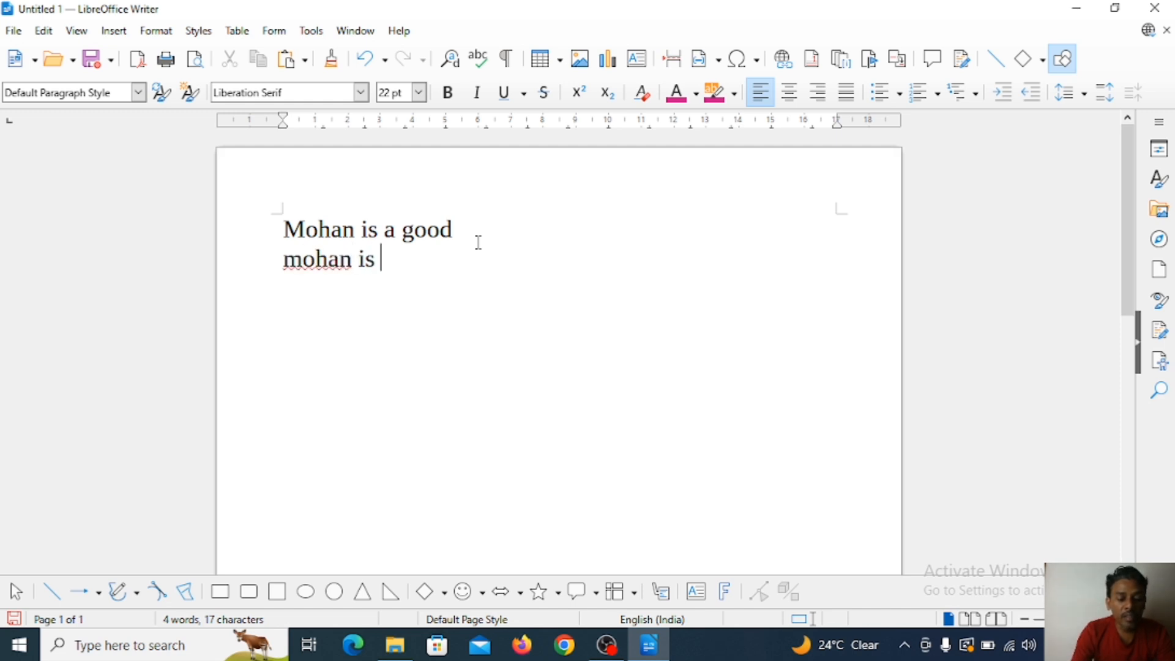
{"action": "type", "text": "a not "}
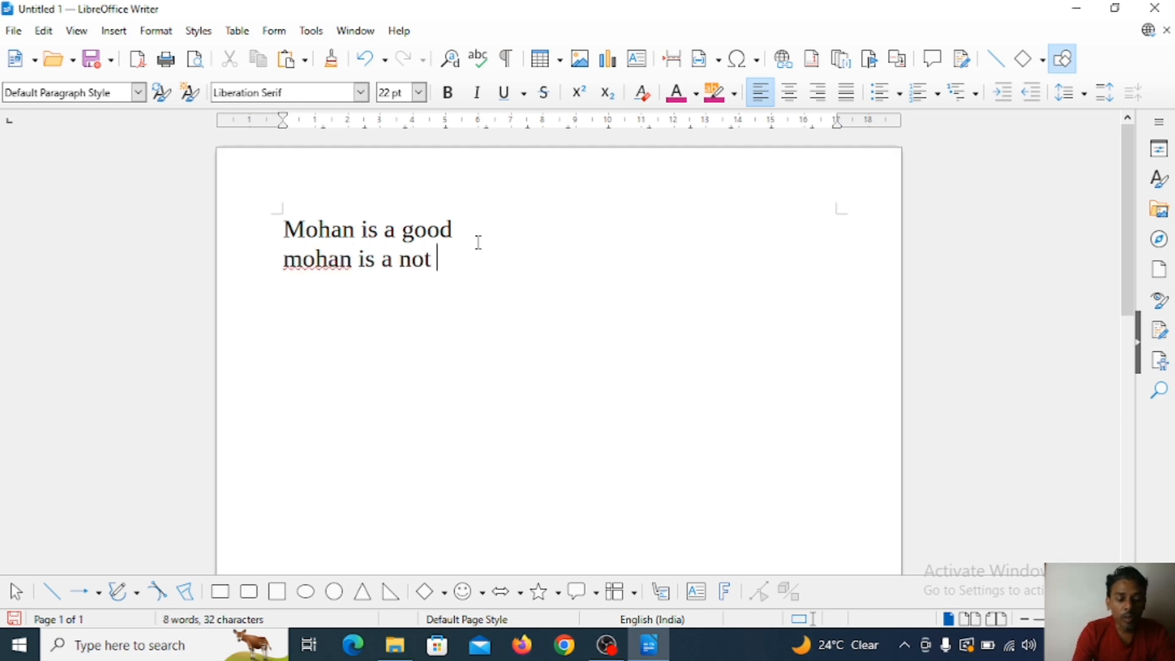
{"action": "type", "text": "good"}
{"action": "key", "text": "Return"}
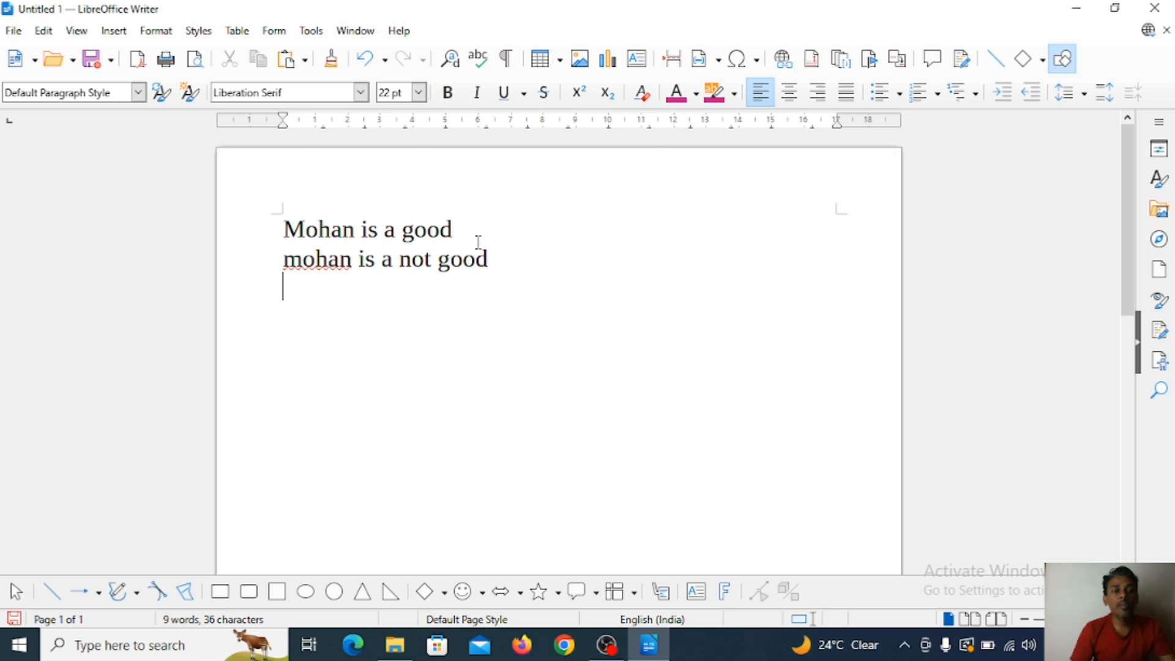
Review the Edit commands, cut the last letter of the second line, and undo edits until its word "good" is removed
{"action": "left_click", "coordinate": [44, 31]}
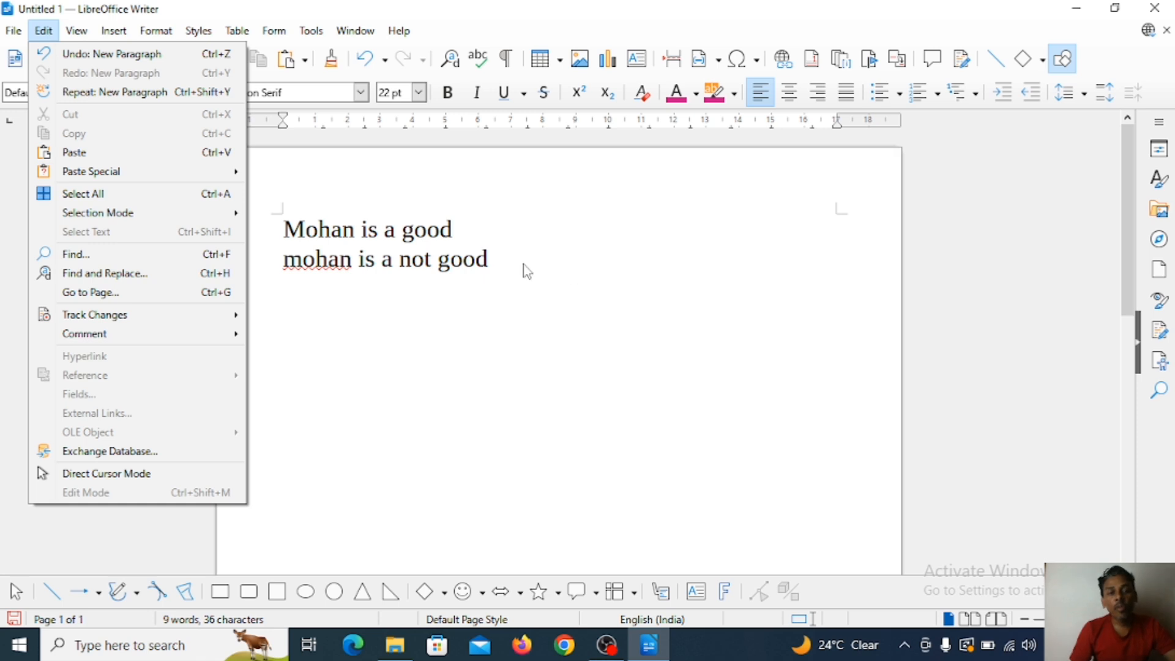
{"action": "left_click", "coordinate": [486, 268]}
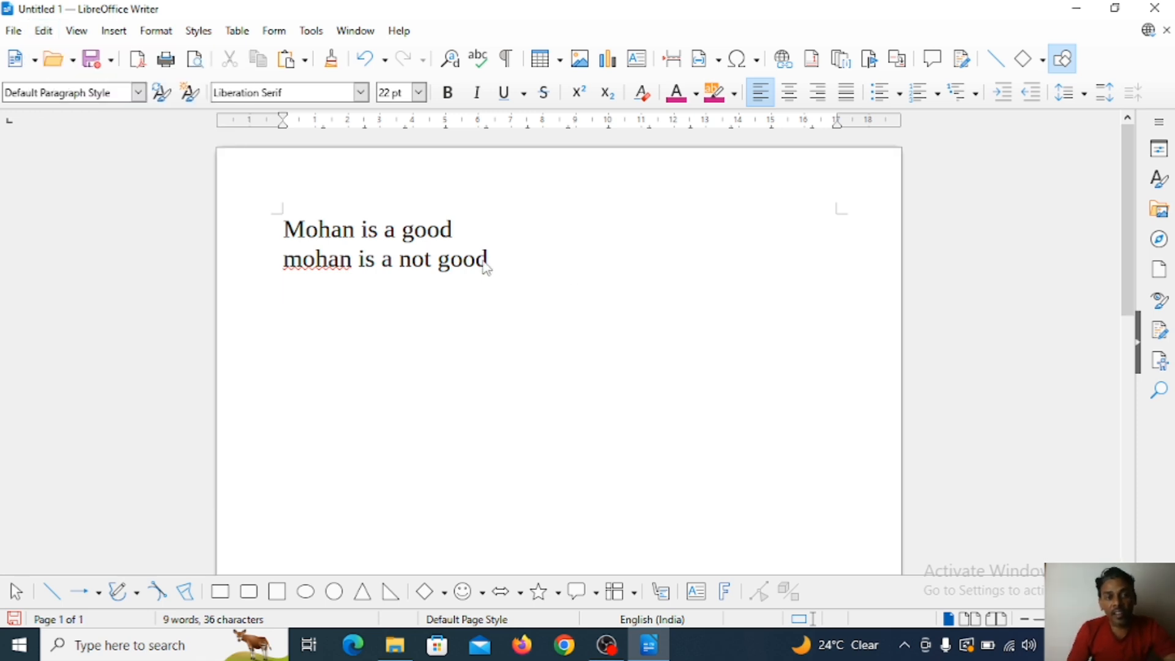
{"action": "left_click_drag", "start_coordinate": [476, 260], "coordinate": [538, 265]}
{"action": "key", "text": "ctrl+x"}
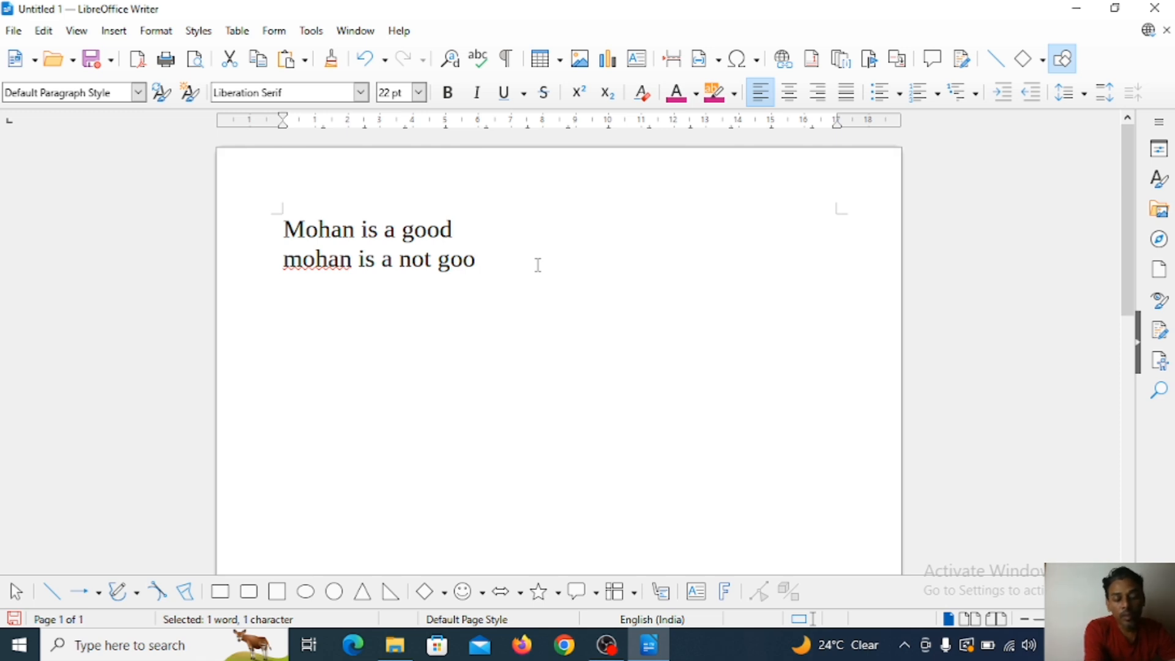
{"action": "key", "text": "ctrl+z"}
{"action": "key", "text": "ctrl+z"}
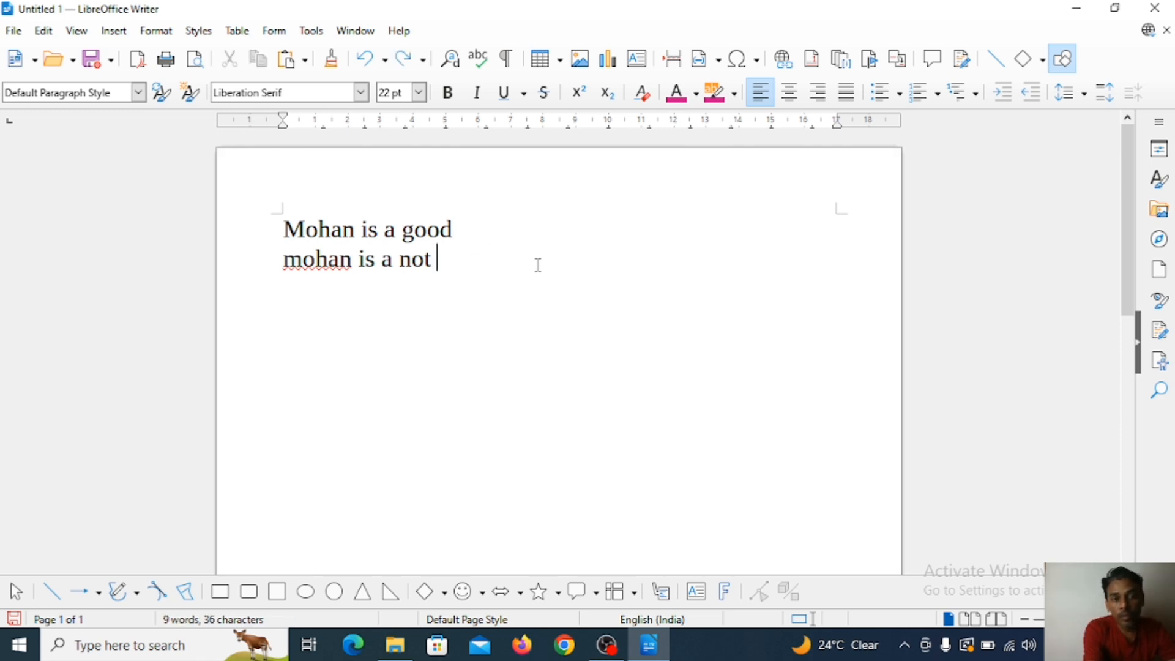
Undo the recent typing in the second line, reviewing the Edit commands along the way, until the word "not" is removed
{"action": "key", "text": "ctrl+z"}
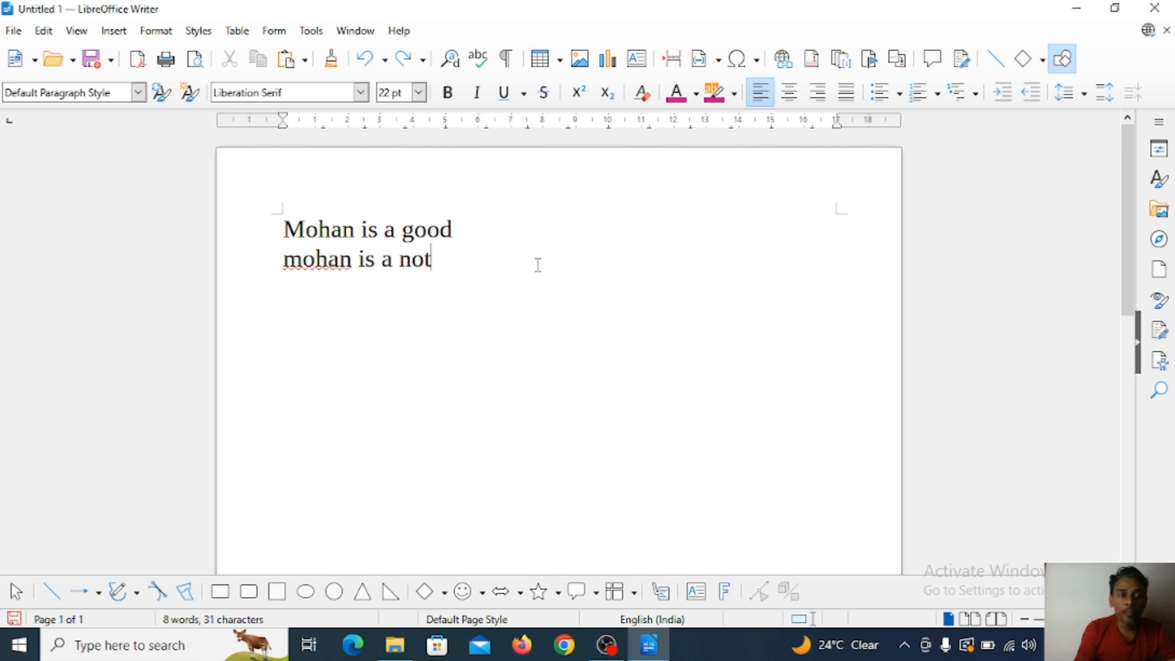
{"action": "left_click", "coordinate": [41, 32]}
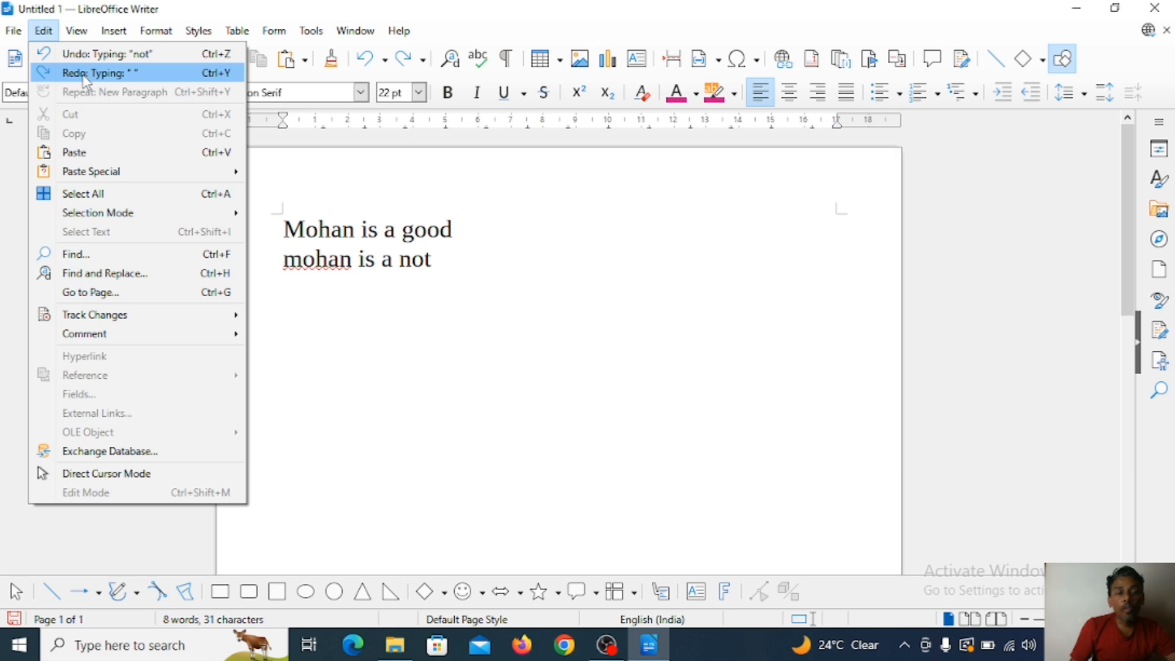
{"action": "left_click", "coordinate": [490, 251]}
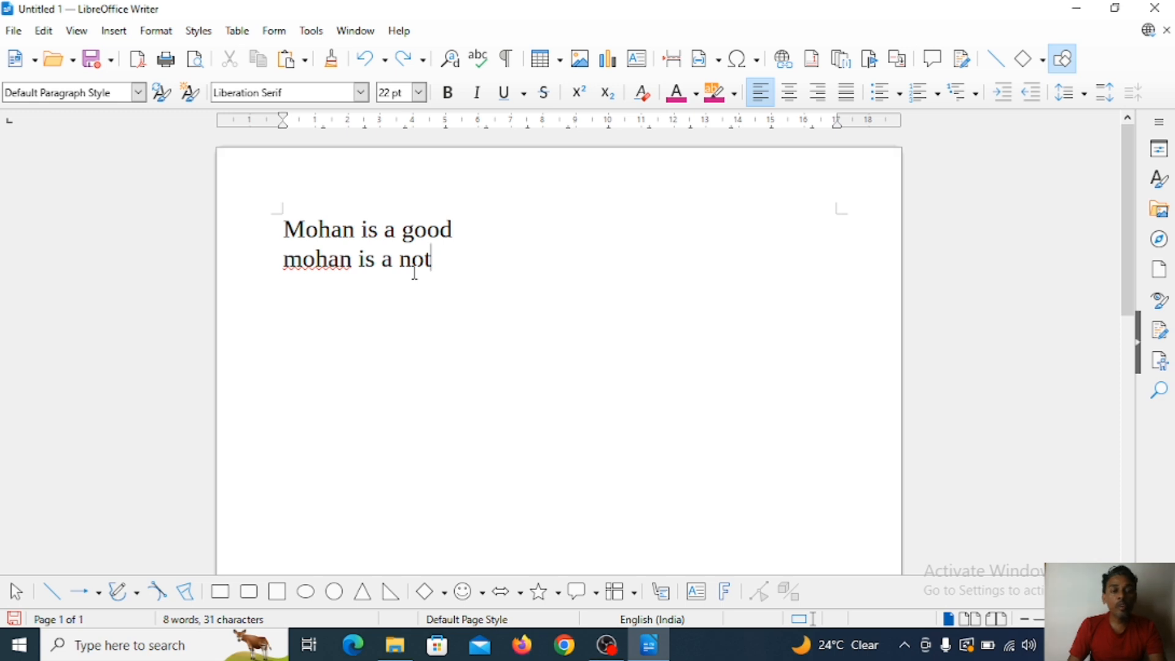
{"action": "key", "text": "BackSpace"}
{"action": "key", "text": "BackSpace"}
{"action": "key", "text": "BackSpace"}
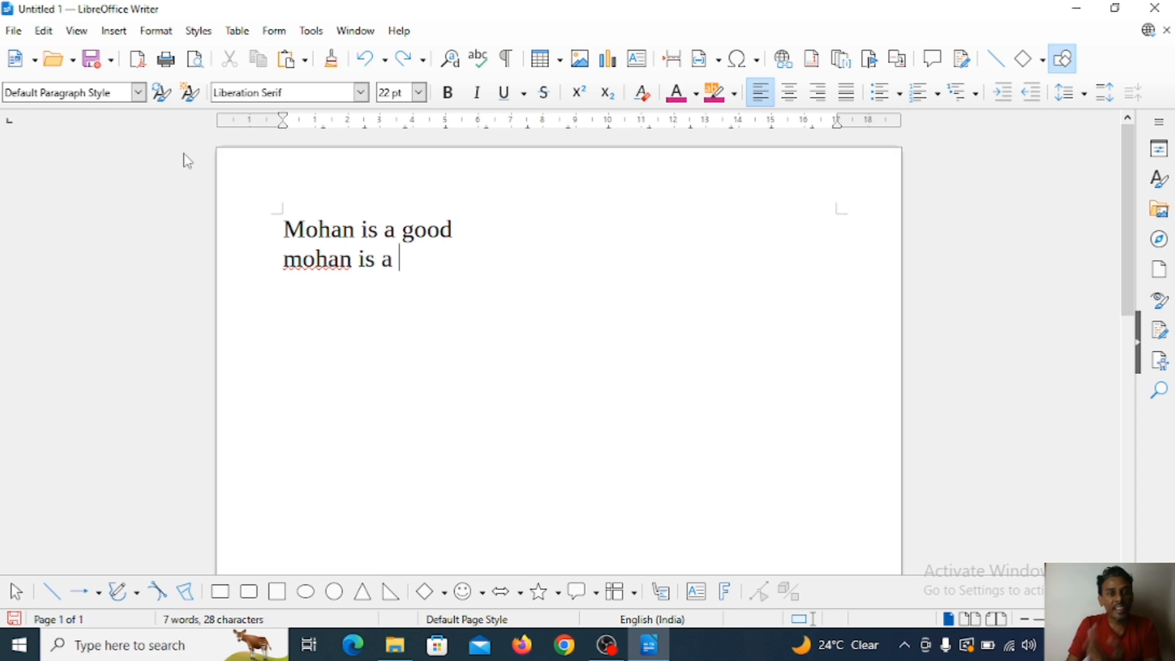
Redo the undone typing one edit at a time until the second line ends with "not good" again
{"action": "left_click", "coordinate": [43, 31]}
{"action": "mouse_move", "coordinate": [77, 30]}
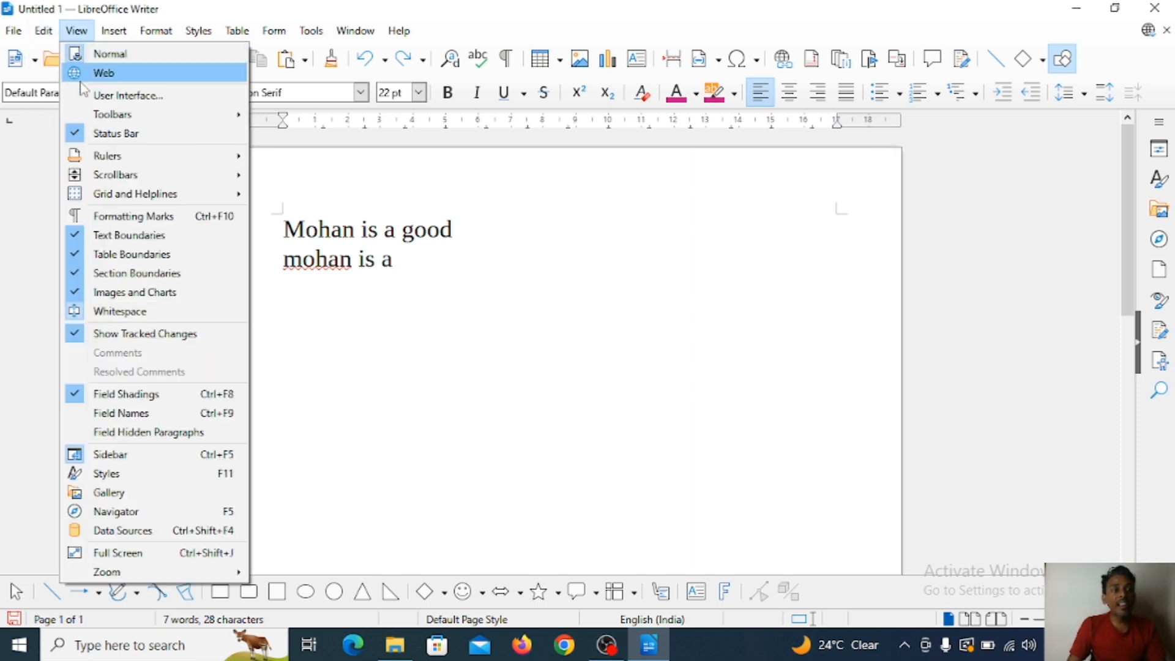
{"action": "left_click", "coordinate": [92, 73]}
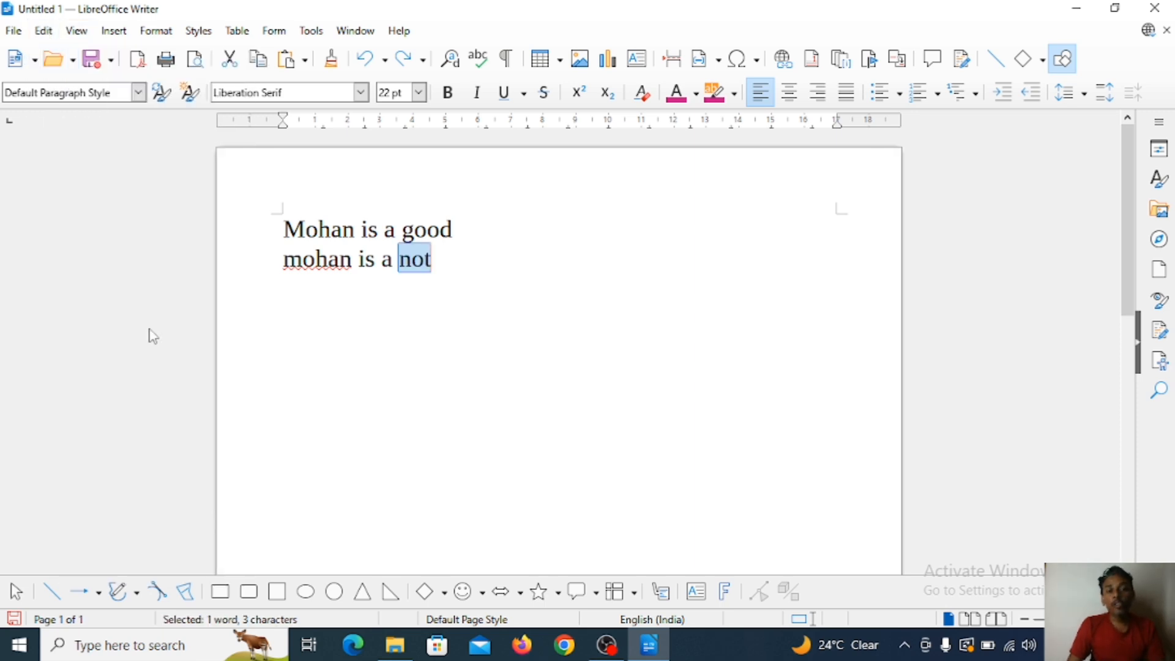
{"action": "left_click", "coordinate": [494, 274]}
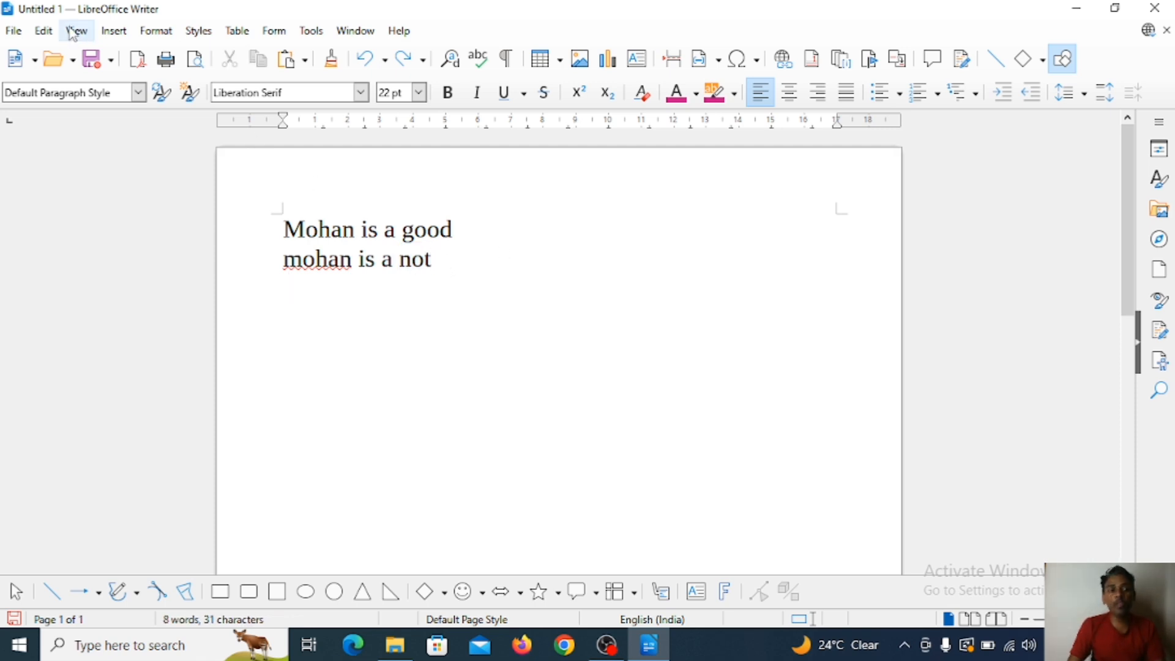
{"action": "left_click", "coordinate": [43, 30]}
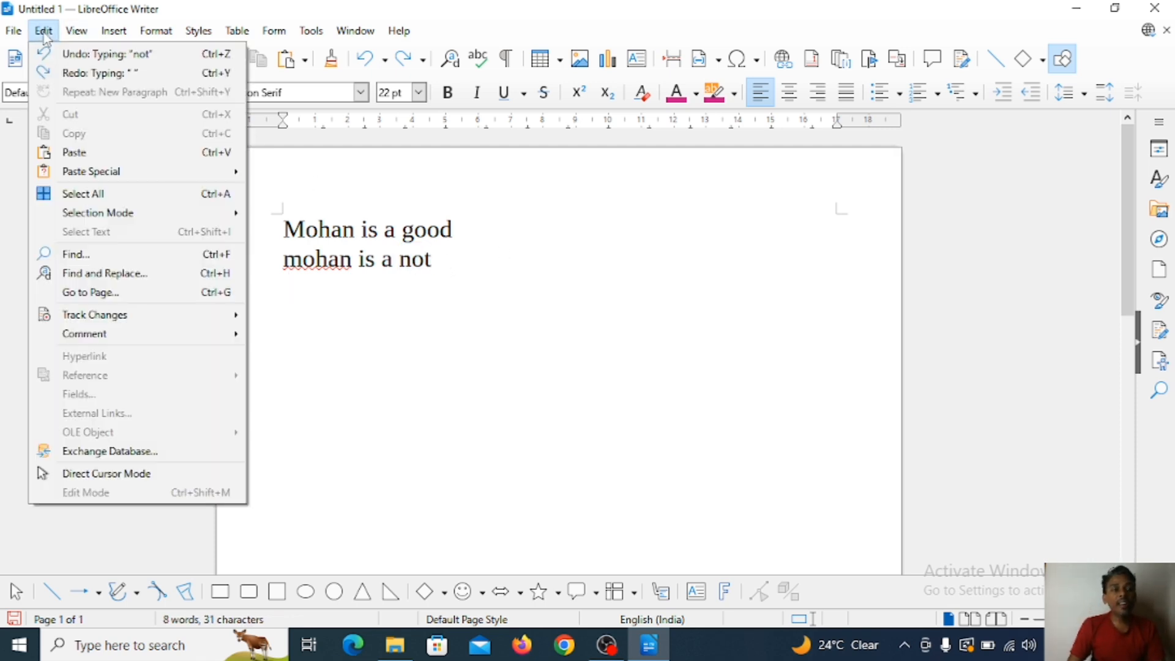
{"action": "left_click", "coordinate": [92, 73]}
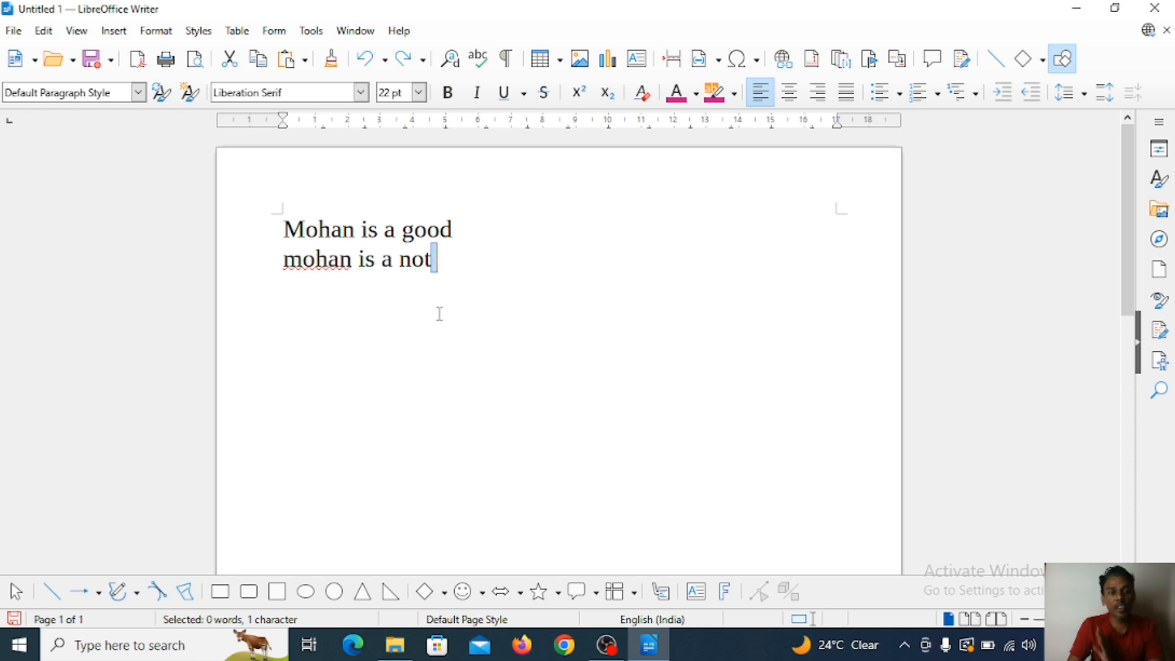
{"action": "left_click", "coordinate": [44, 32]}
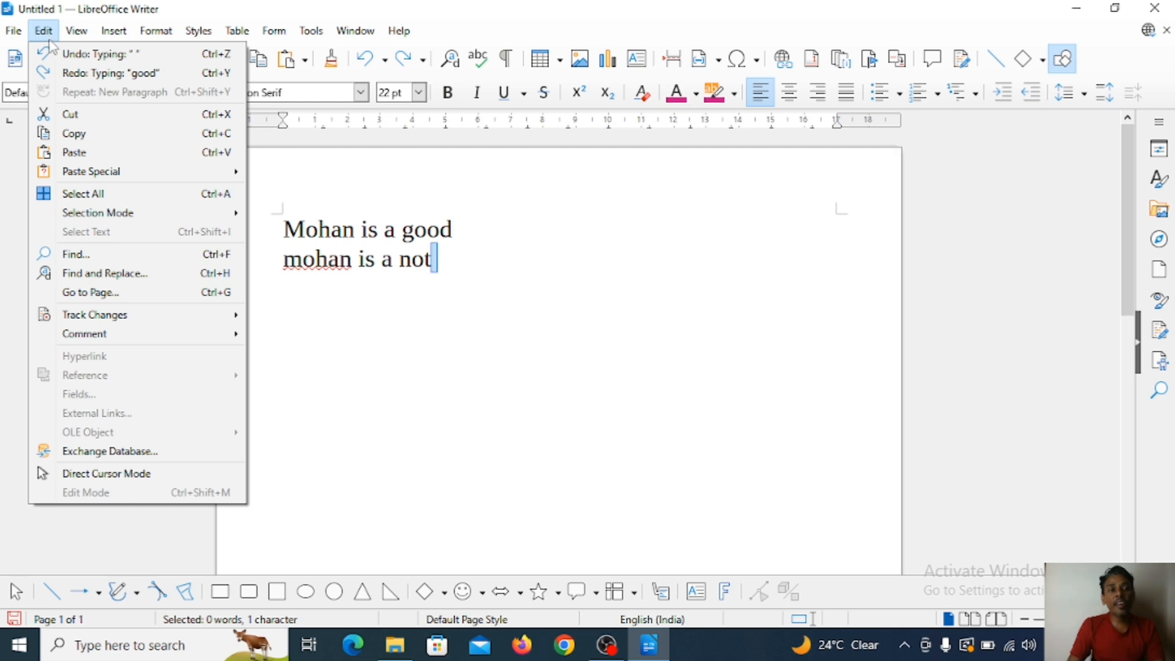
{"action": "left_click", "coordinate": [78, 74]}
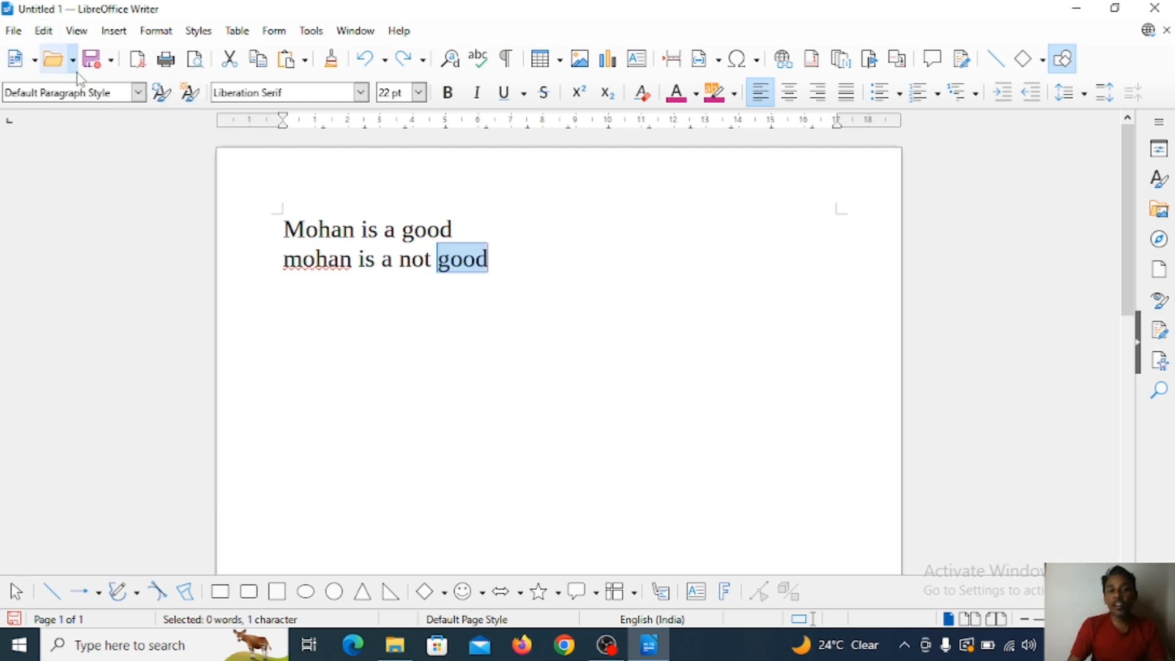
{"action": "left_click", "coordinate": [517, 286]}
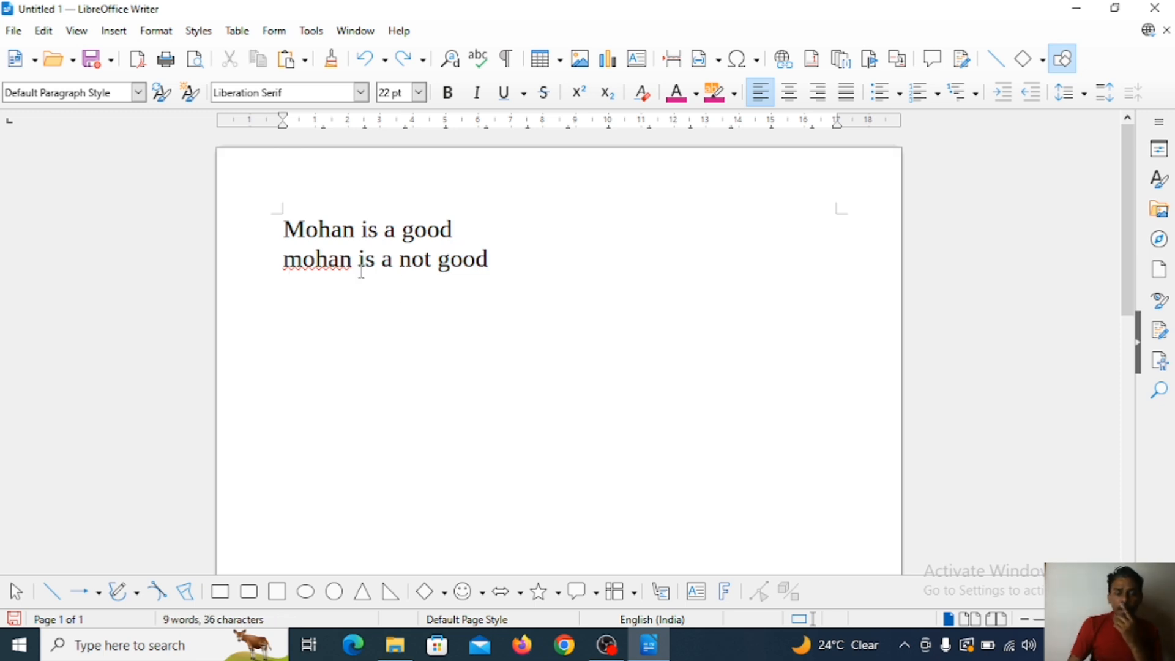
Redo the new paragraph and the deletion of the letter "d" at the end of the second line
{"action": "left_click", "coordinate": [44, 31]}
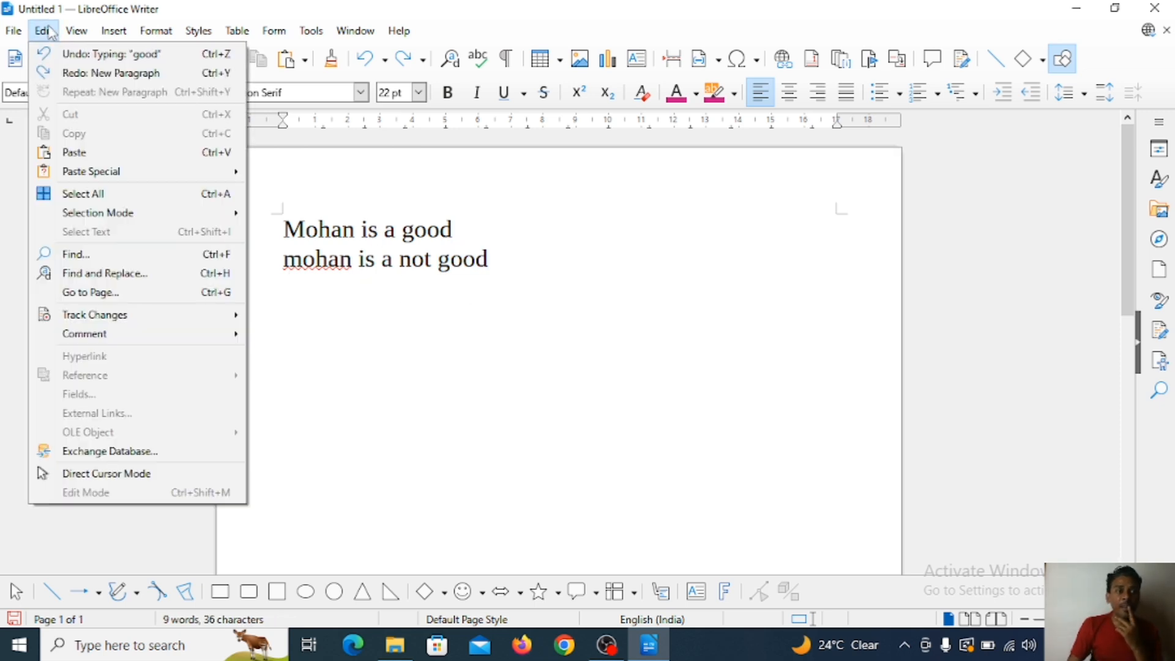
{"action": "key", "text": "Escape"}
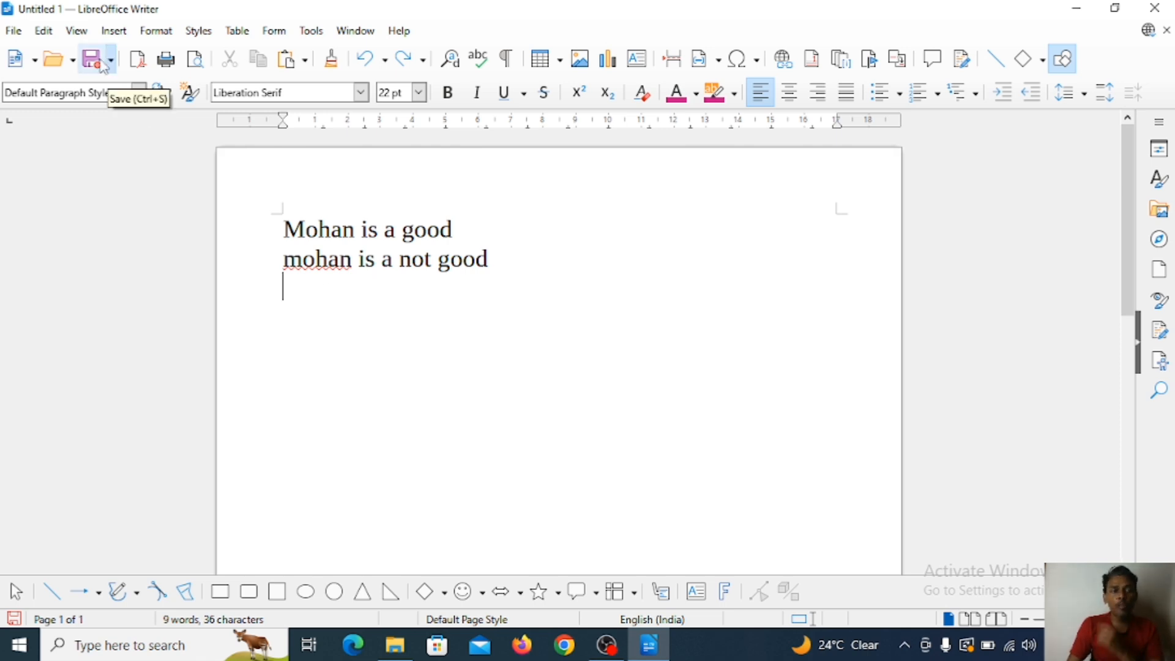
{"action": "left_click", "coordinate": [46, 32]}
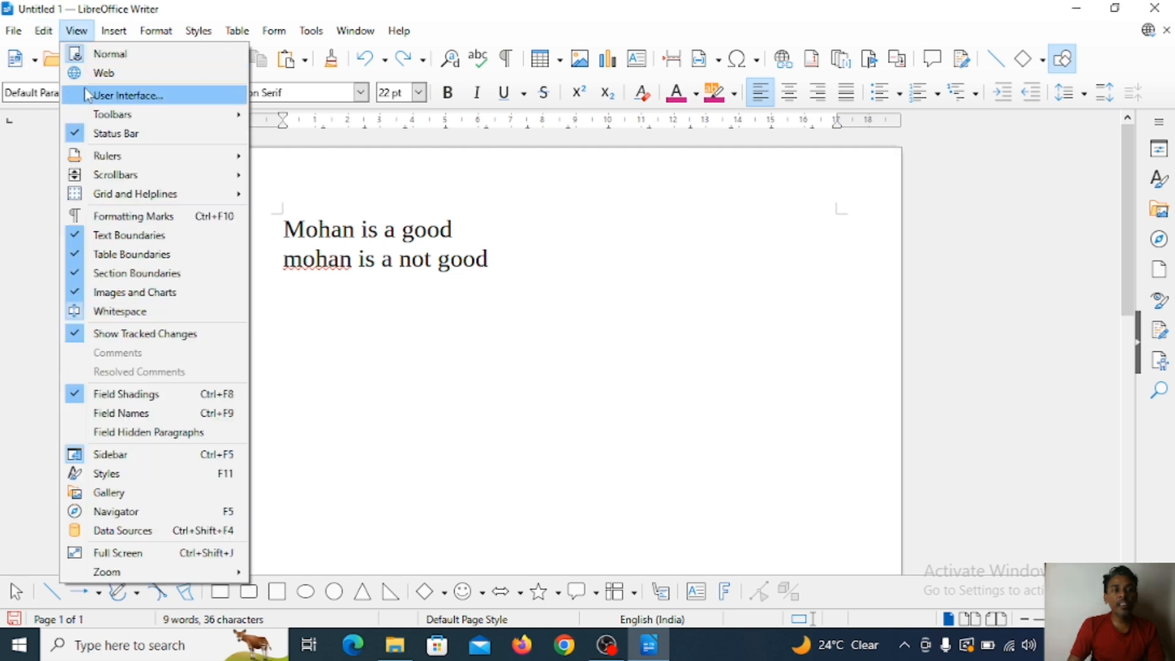
{"action": "left_click", "coordinate": [68, 75]}
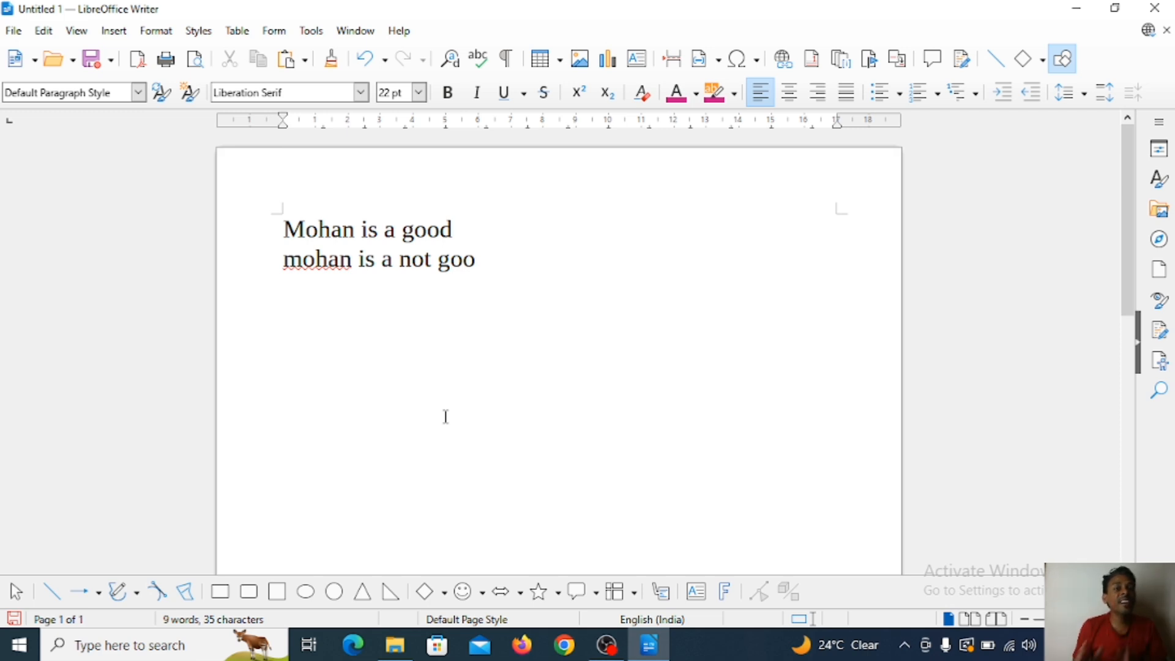
Review the Edit commands for the last deletion, close them, and add five paragraph breaks after the second line
{"action": "left_click", "coordinate": [44, 32]}
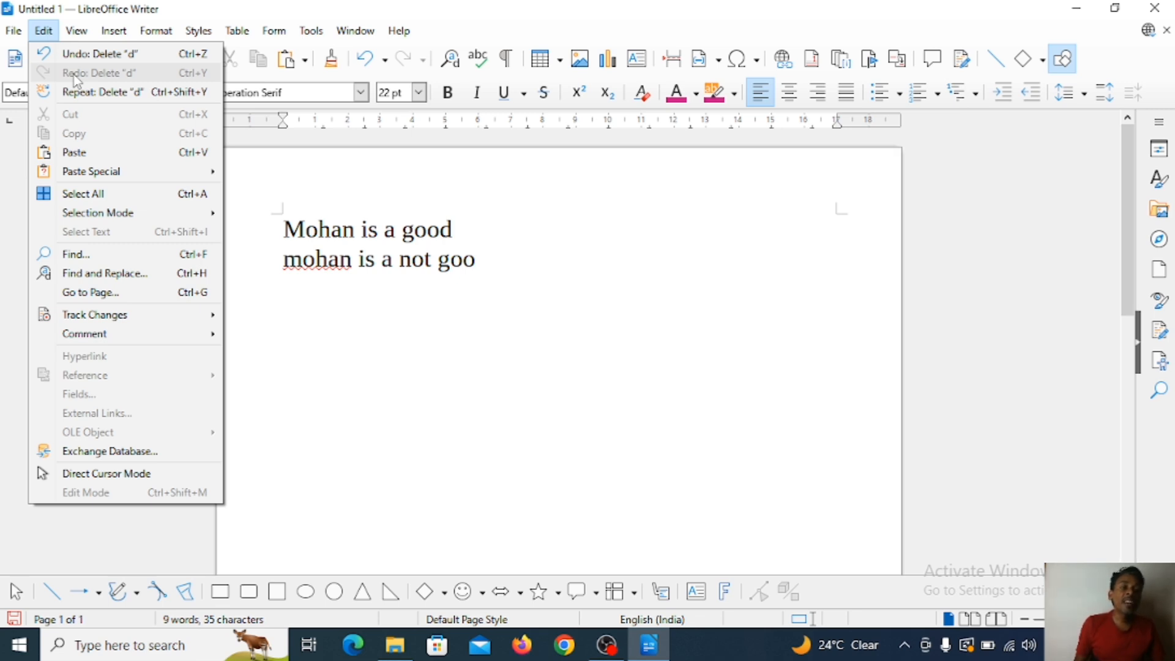
{"action": "left_click", "coordinate": [487, 283]}
{"action": "key", "text": "Return"}
{"action": "key", "text": "Return"}
{"action": "key", "text": "Return"}
{"action": "key", "text": "Return"}
{"action": "key", "text": "Return"}
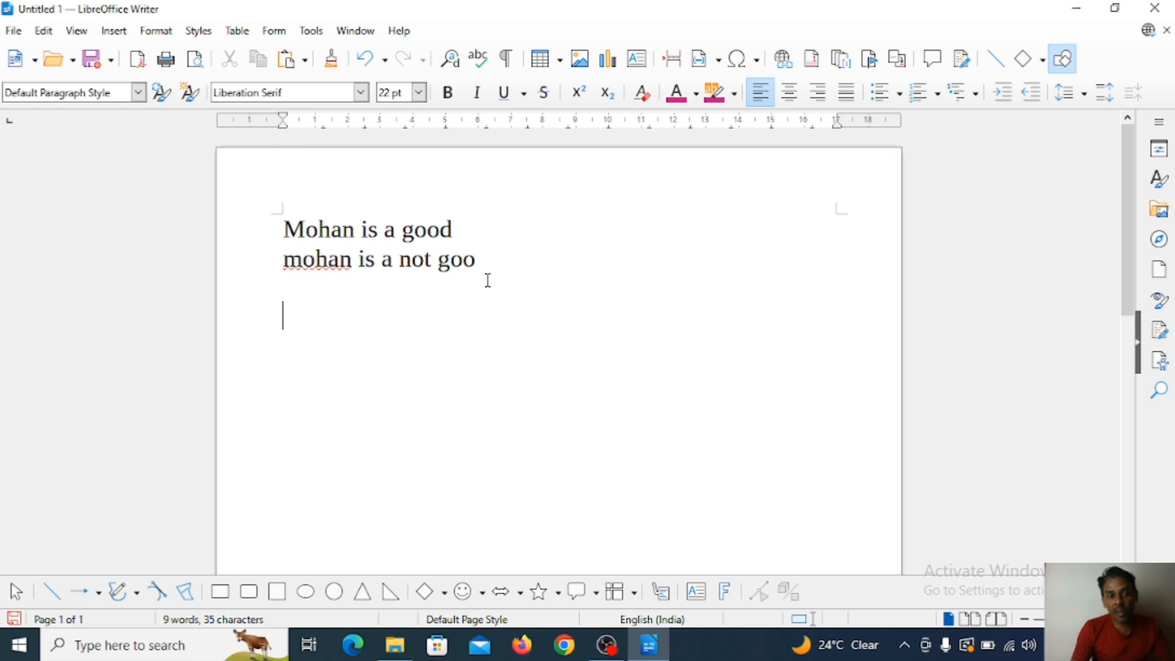
Write a new sentence below the blank lines with a person's first name followed by "is not going to school"
{"action": "type", "text": "ro"}
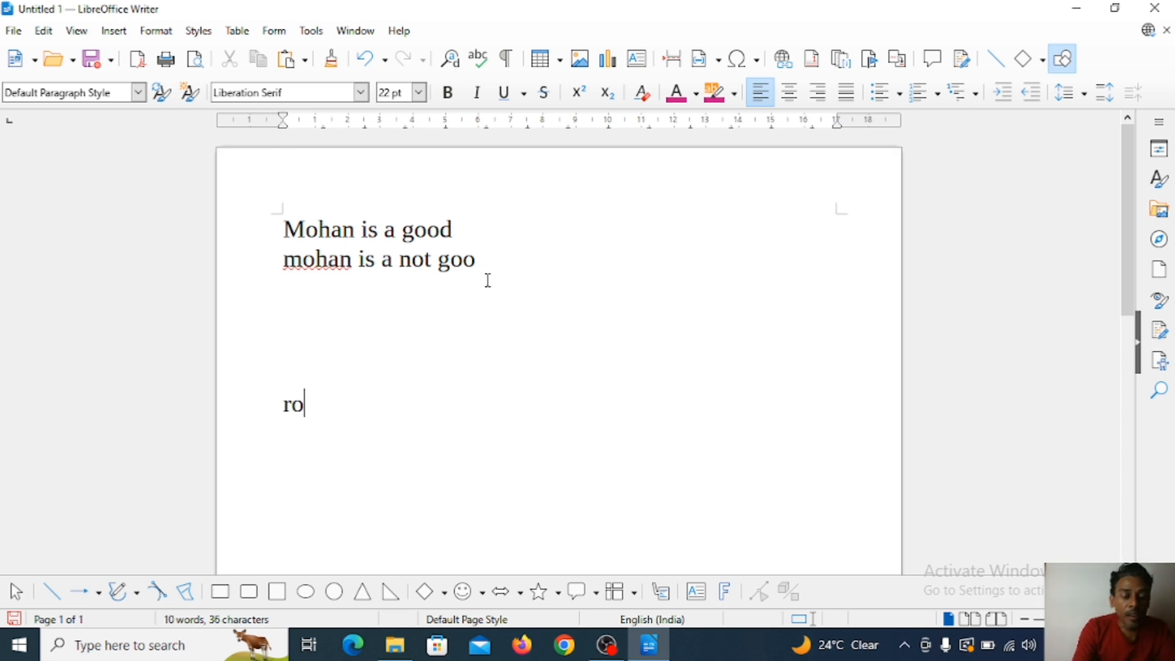
{"action": "type", "text": "han s"}
{"action": "key", "text": "BackSpace"}
{"action": "key", "text": "BackSpace"}
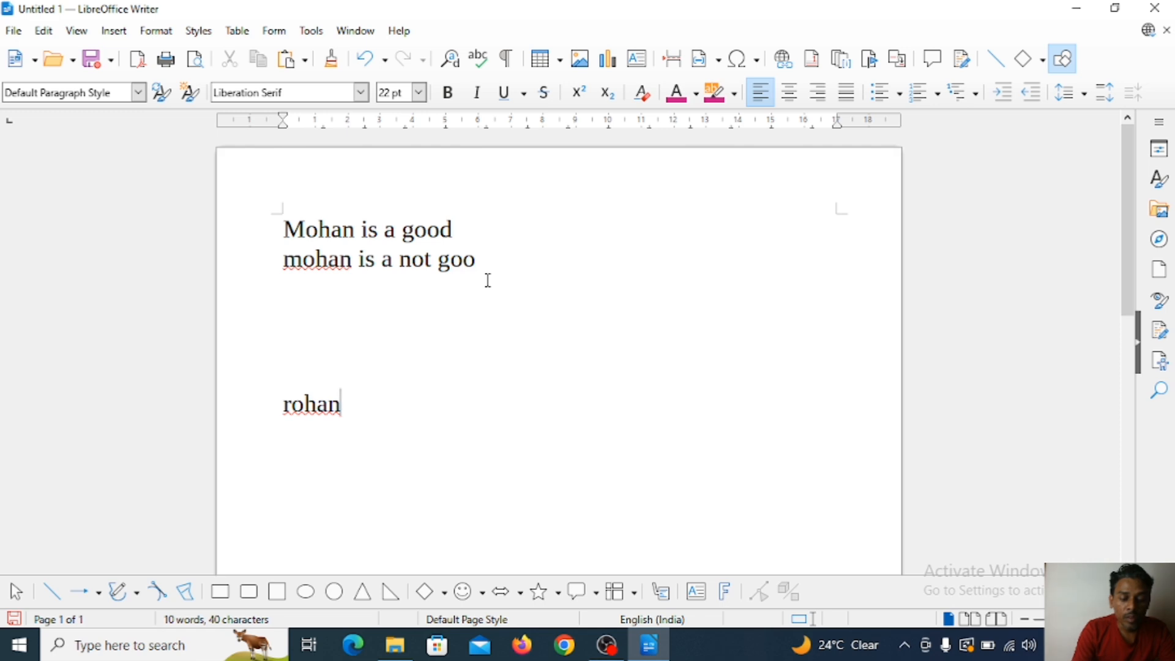
{"action": "type", "text": "is"}
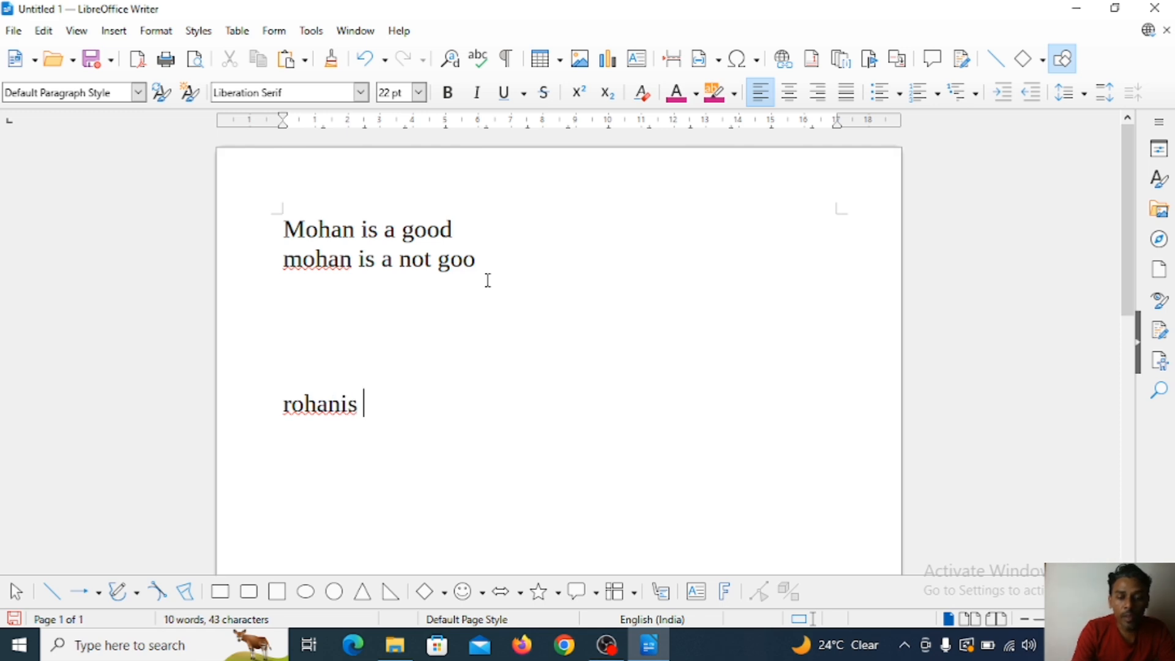
{"action": "key", "text": "BackSpace"}
{"action": "key", "text": "BackSpace"}
{"action": "key", "text": "BackSpace"}
{"action": "type", "text": "is n"}
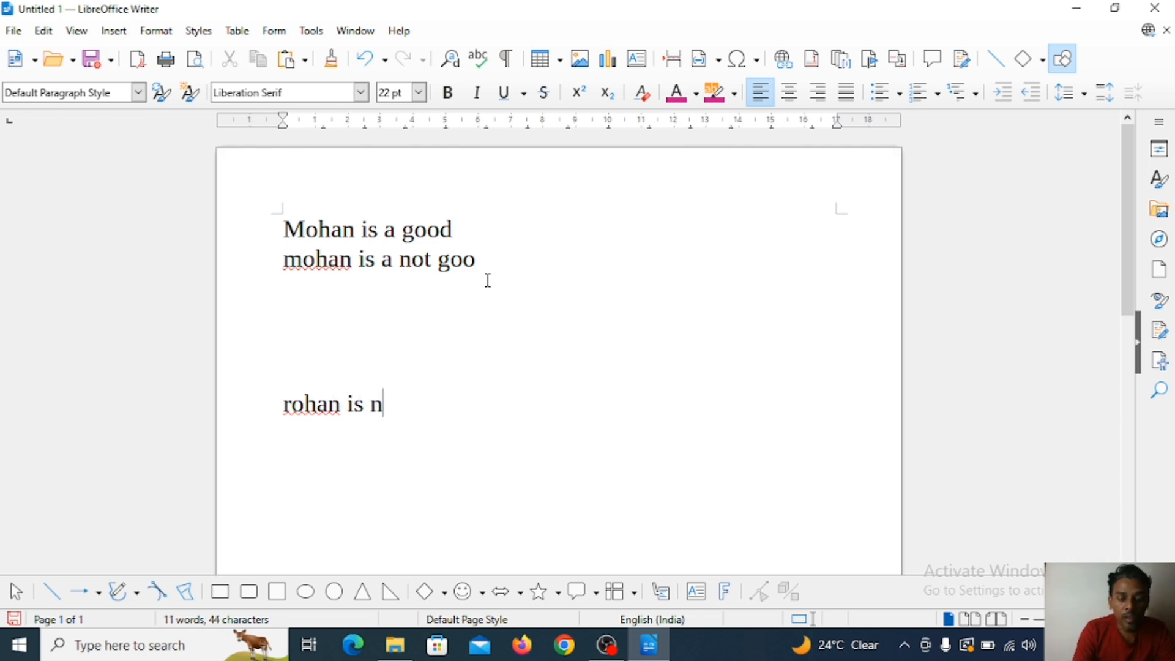
{"action": "type", "text": "ot g"}
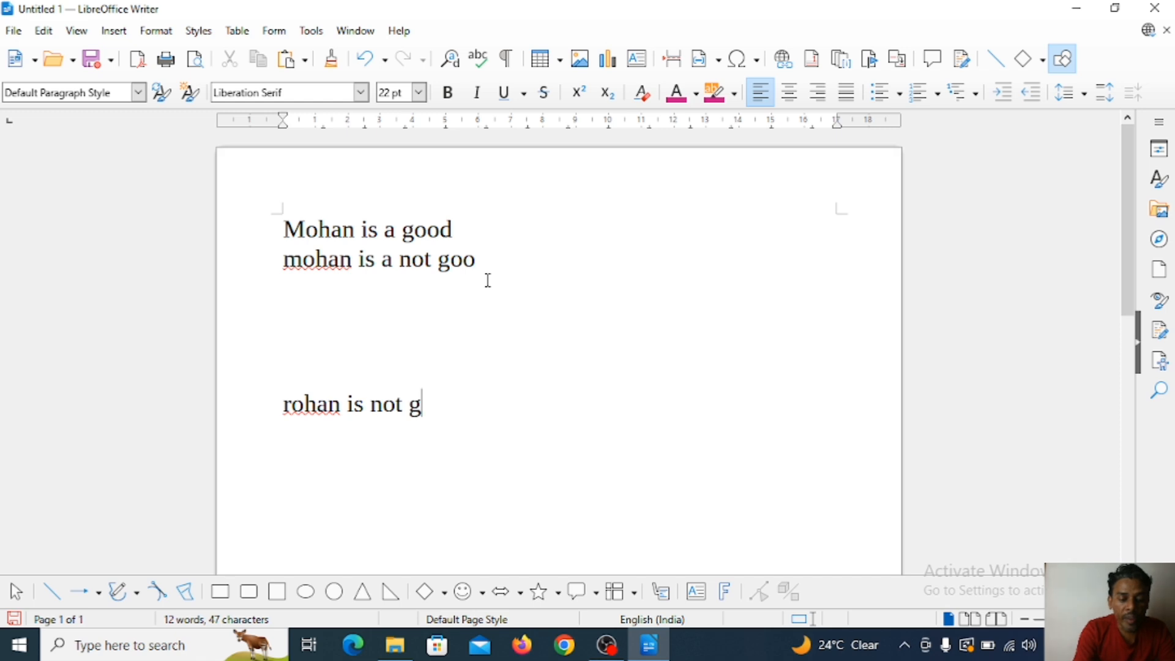
{"action": "type", "text": "oing "}
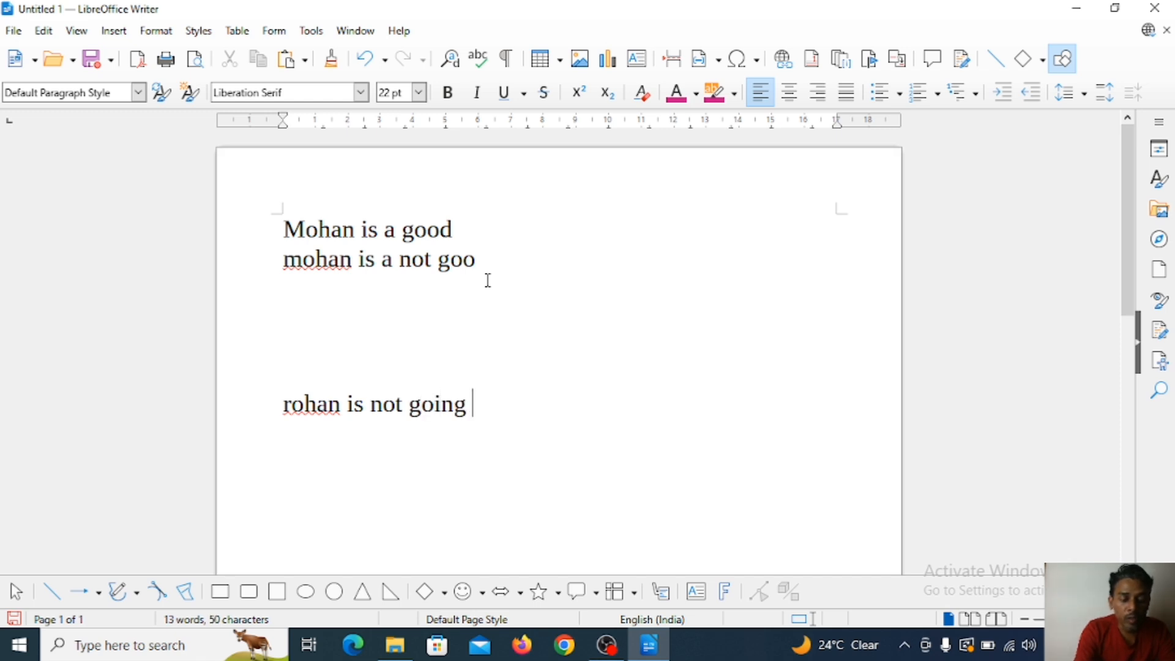
{"action": "type", "text": "to school"}
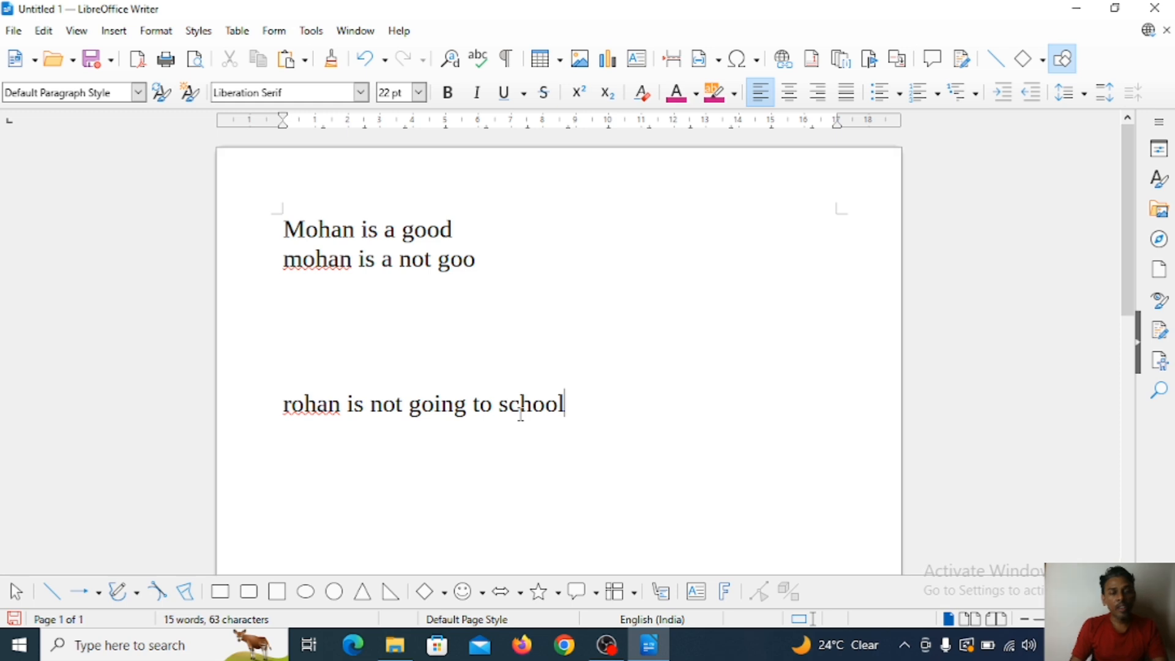
Undo the last typing in the bottom sentence, then redo it to restore the word "school"
{"action": "key", "text": "ctrl+z"}
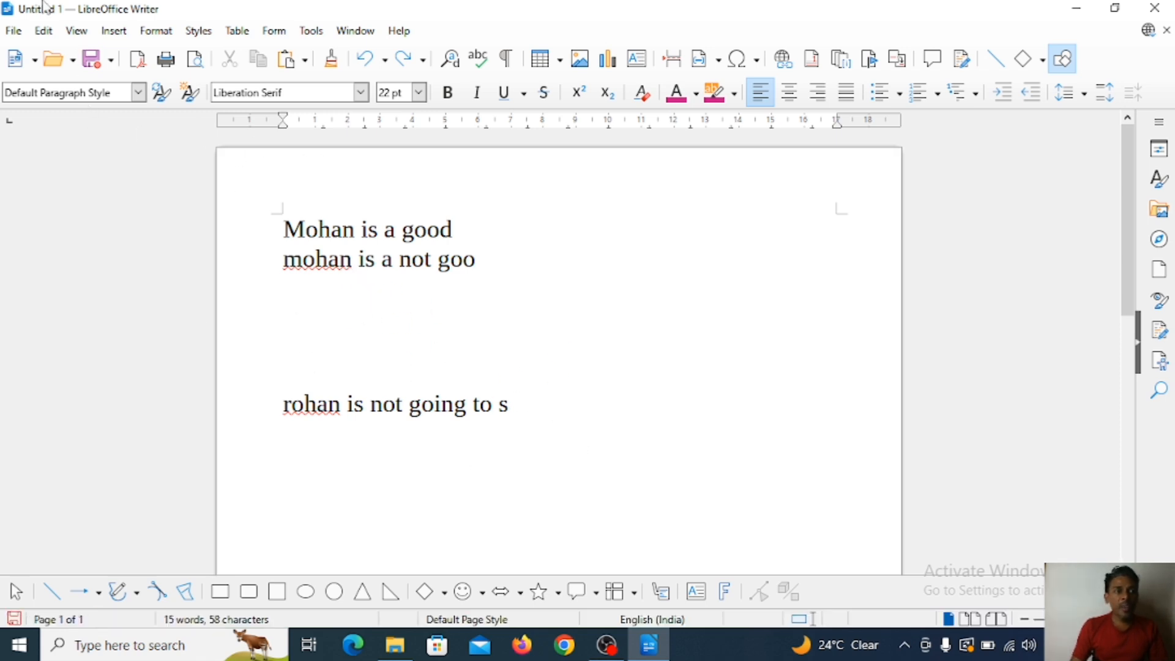
{"action": "left_click", "coordinate": [44, 32]}
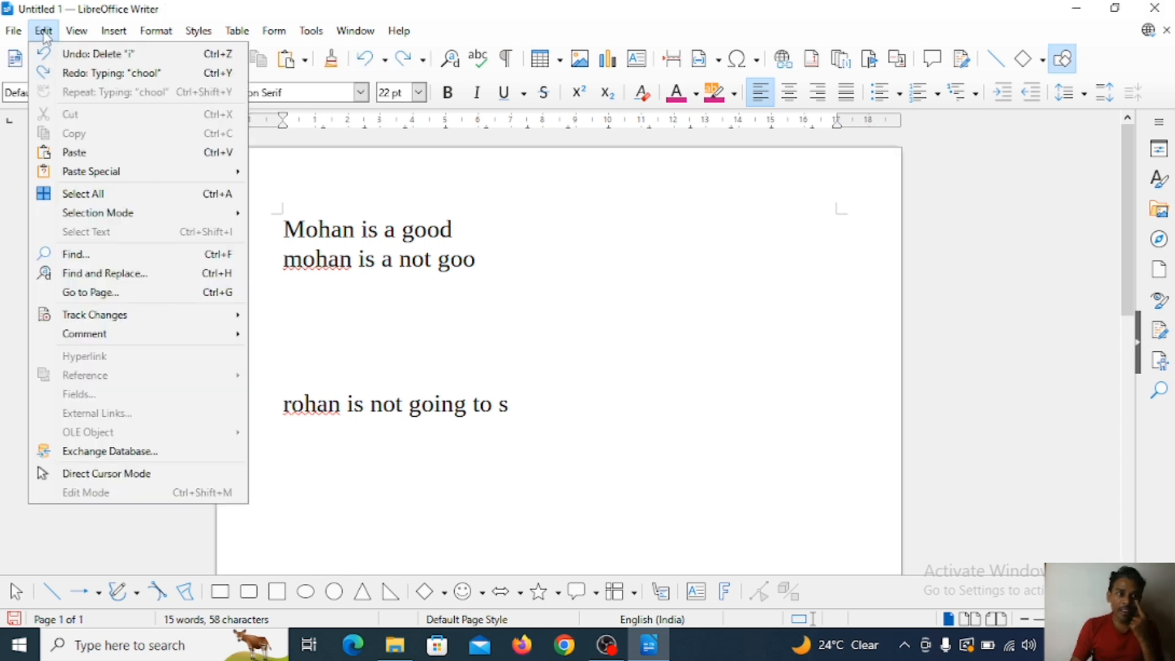
{"action": "left_click", "coordinate": [99, 73]}
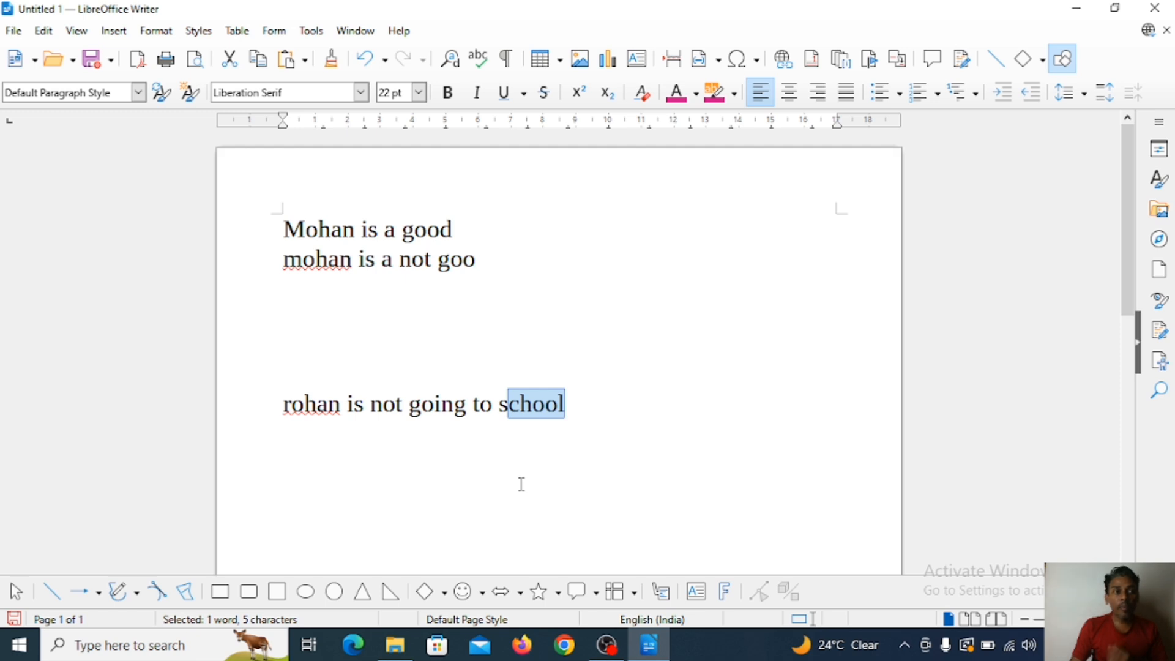
{"action": "left_click", "coordinate": [571, 414]}
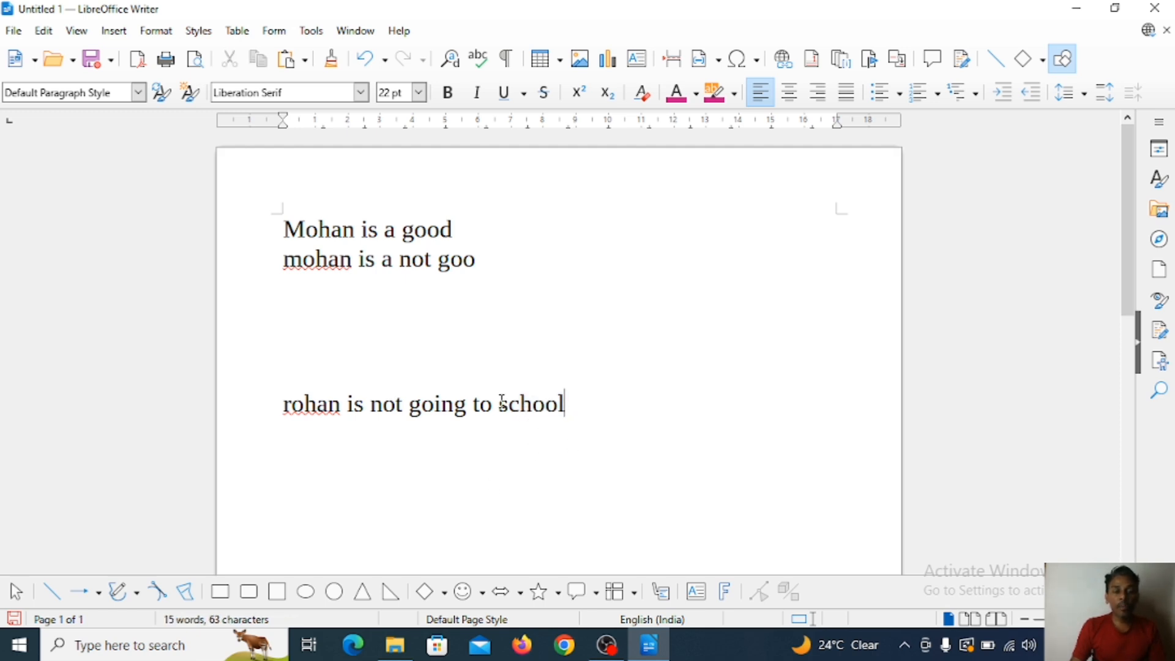
Select the word "school" and undo the typing repeatedly until the bottom sentence ends at "is"
{"action": "left_click_drag", "start_coordinate": [499, 404], "coordinate": [663, 407]}
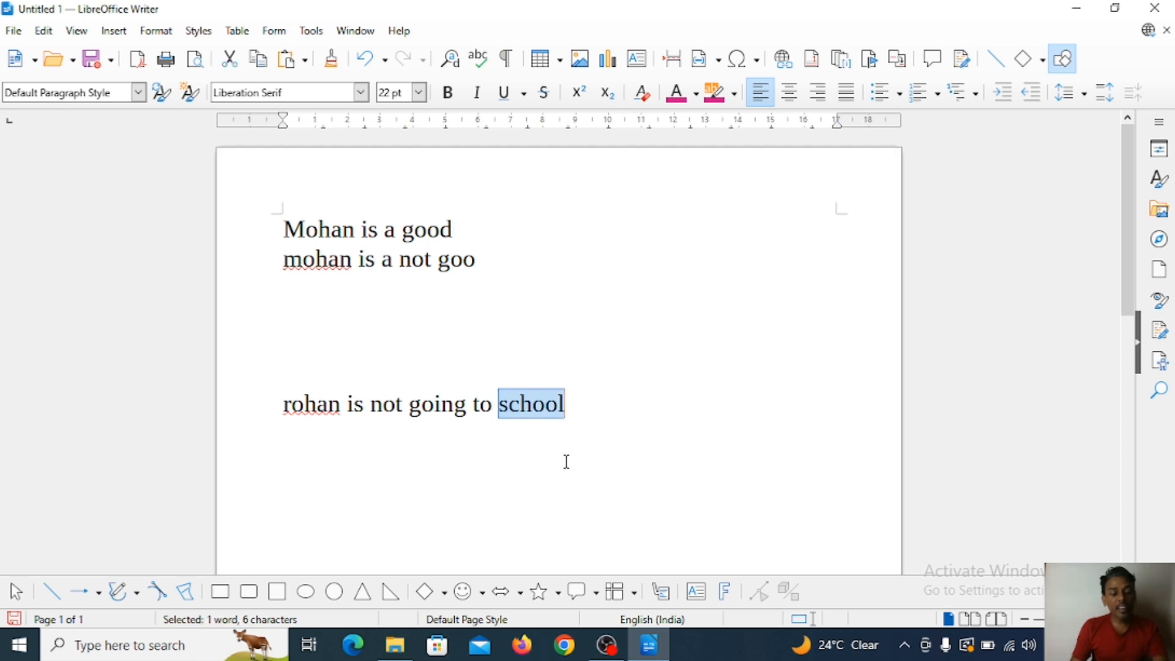
{"action": "key", "text": "ctrl+z"}
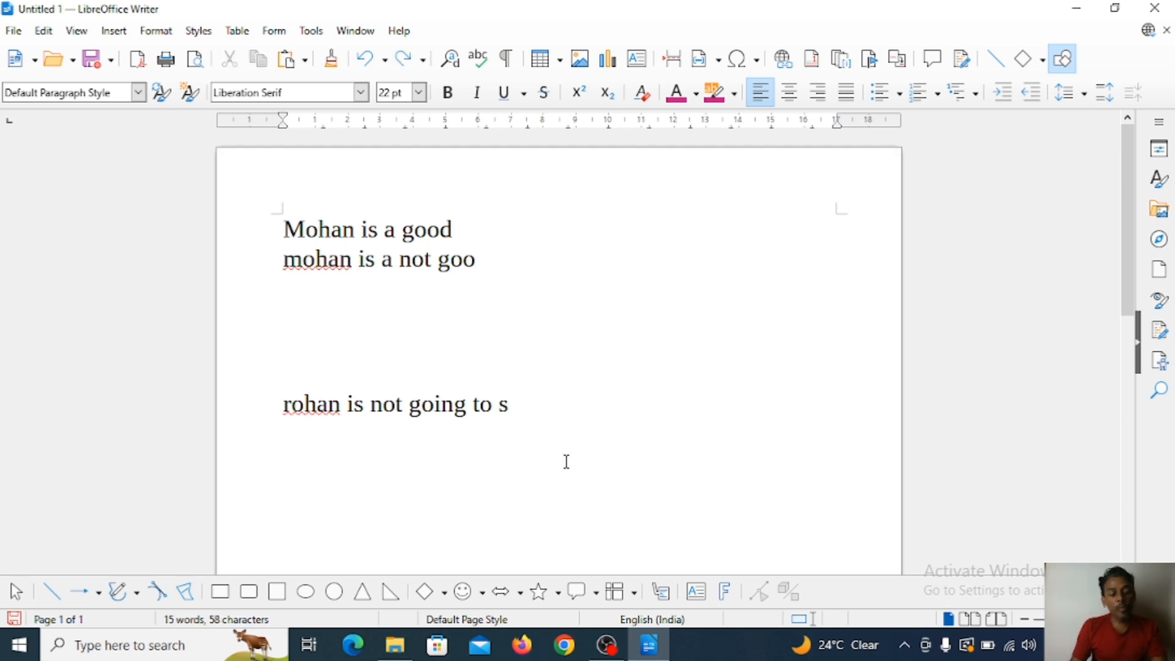
{"action": "key", "text": "ctrl+z"}
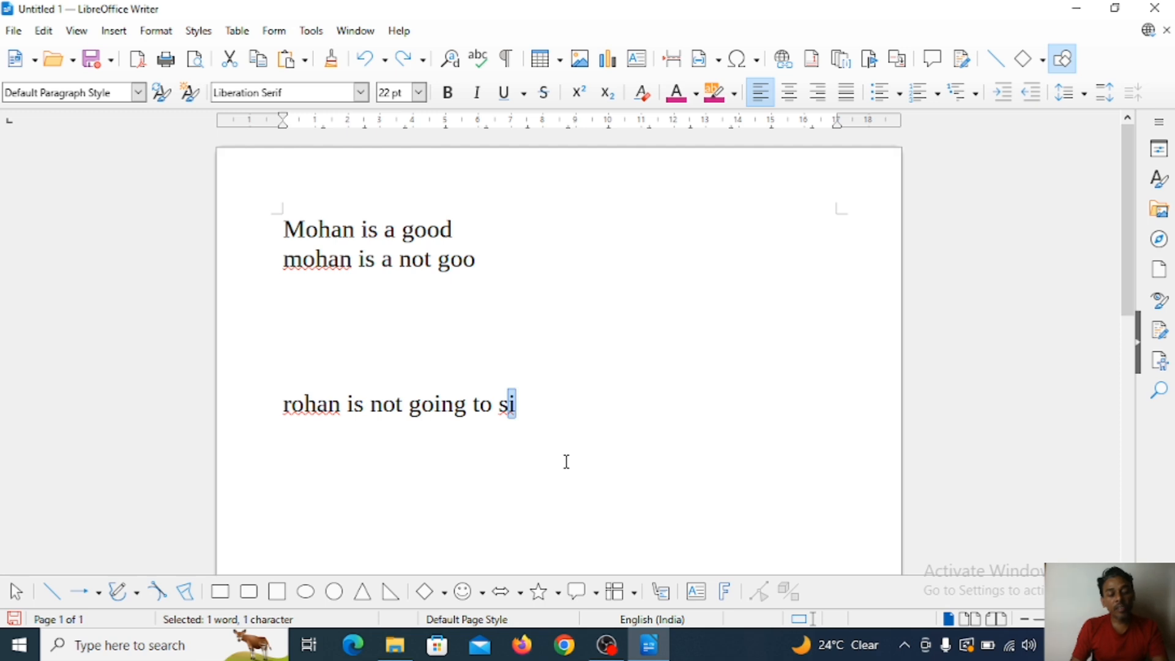
{"action": "key", "text": "ctrl+z"}
{"action": "key", "text": "ctrl+z"}
{"action": "key", "text": "ctrl+z"}
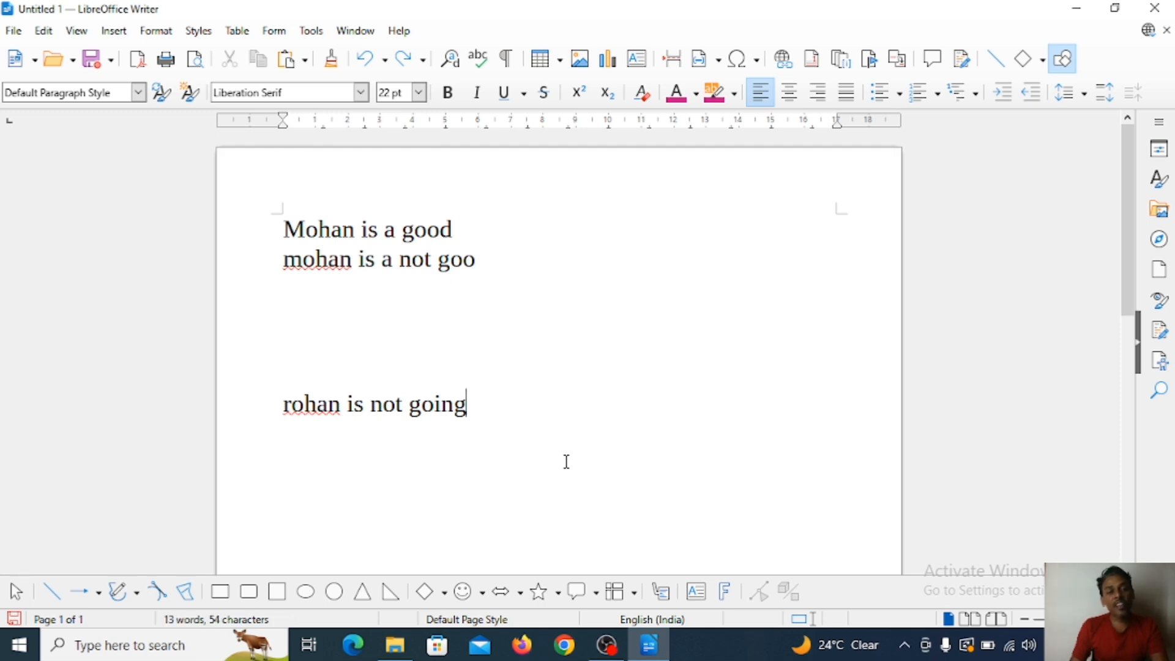
{"action": "key", "text": "ctrl+z"}
{"action": "key", "text": "ctrl+z"}
{"action": "key", "text": "ctrl+z"}
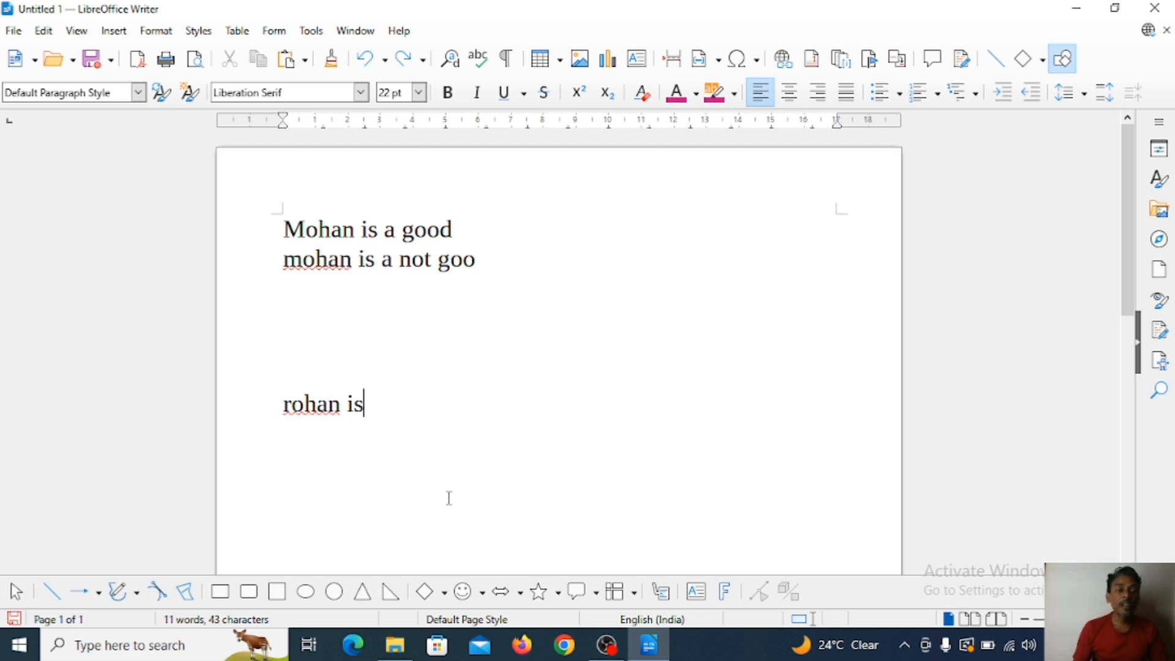
Redo the undone typing in the bottom sentence piece by piece until it ends with "going" and the space after it
{"action": "left_click", "coordinate": [43, 31]}
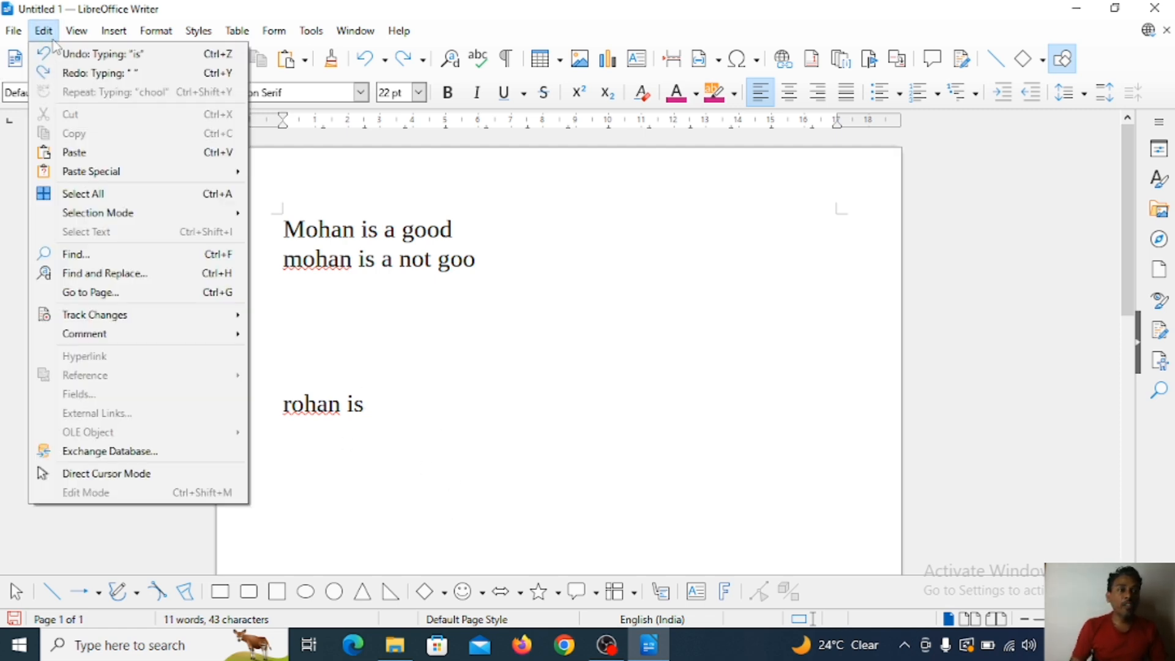
{"action": "left_click", "coordinate": [74, 73]}
{"action": "left_click", "coordinate": [44, 30]}
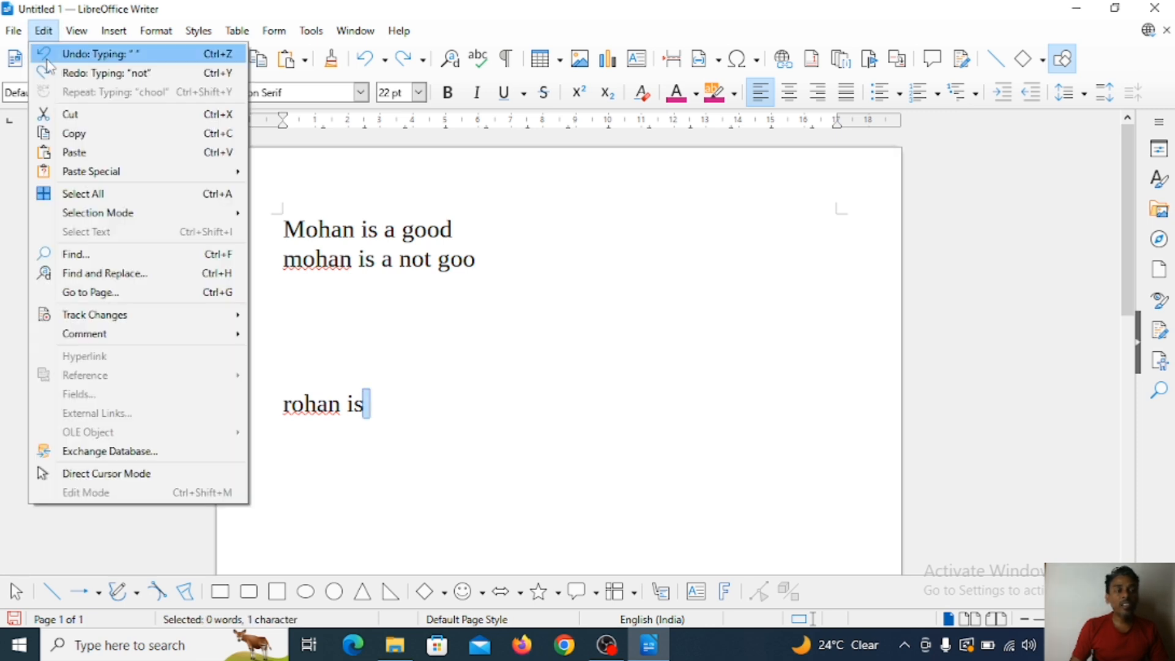
{"action": "left_click", "coordinate": [67, 73]}
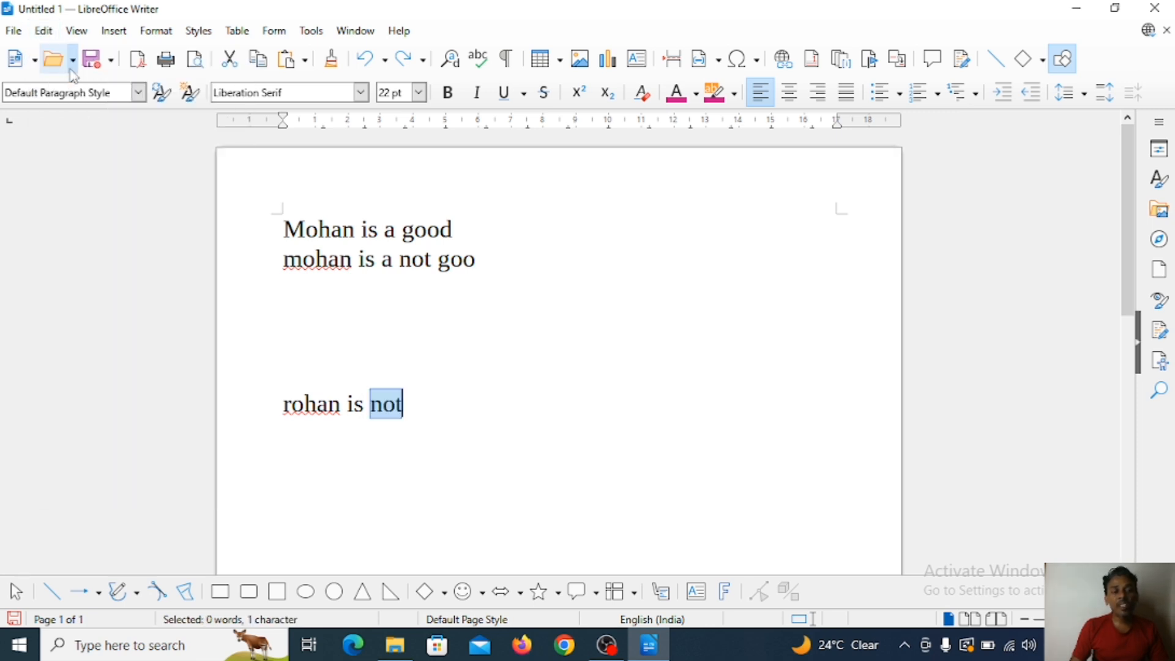
{"action": "left_click", "coordinate": [43, 30]}
{"action": "left_click", "coordinate": [66, 73]}
{"action": "left_click", "coordinate": [52, 33]}
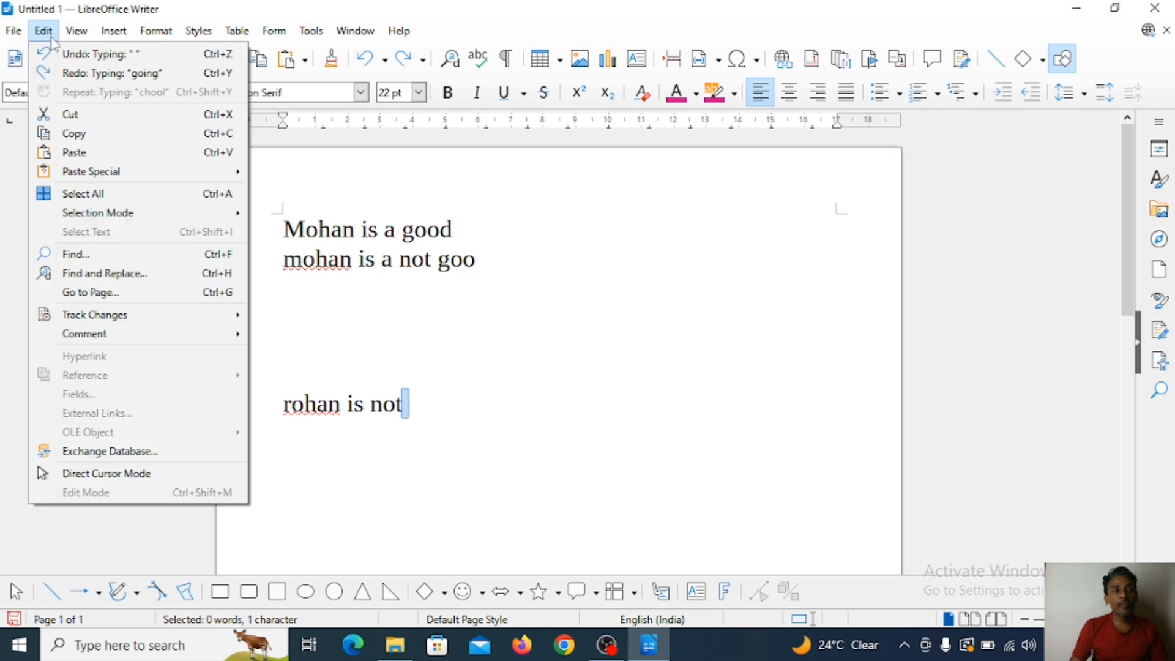
{"action": "left_click", "coordinate": [67, 73]}
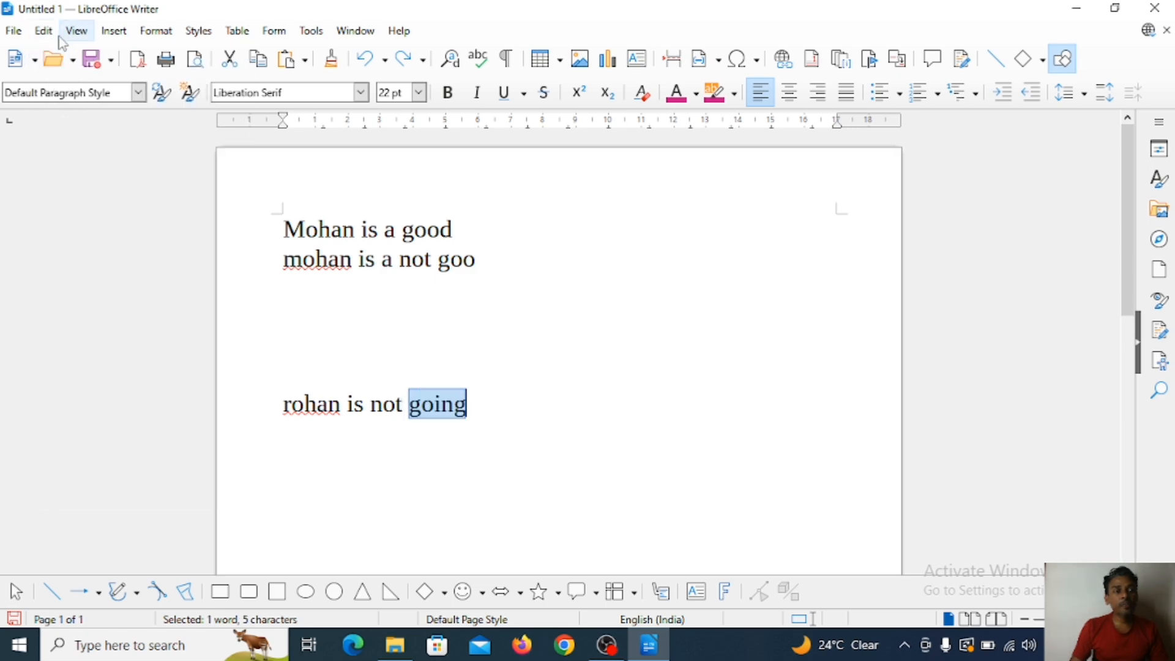
{"action": "left_click", "coordinate": [43, 31]}
{"action": "left_click", "coordinate": [76, 76]}
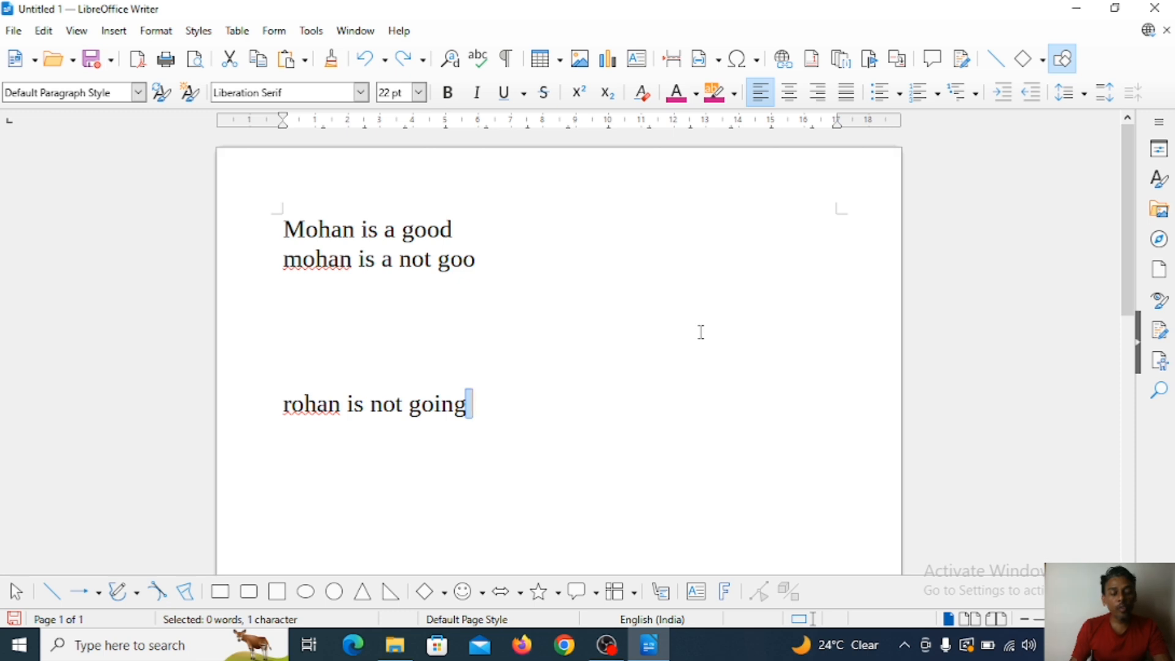
Redo the remaining typing until the bottom sentence again ends with "to school"
{"action": "key", "text": "ctrl+y"}
{"action": "key", "text": "ctrl+y"}
{"action": "key", "text": "ctrl+y"}
{"action": "key", "text": "ctrl+y"}
{"action": "key", "text": "ctrl+y"}
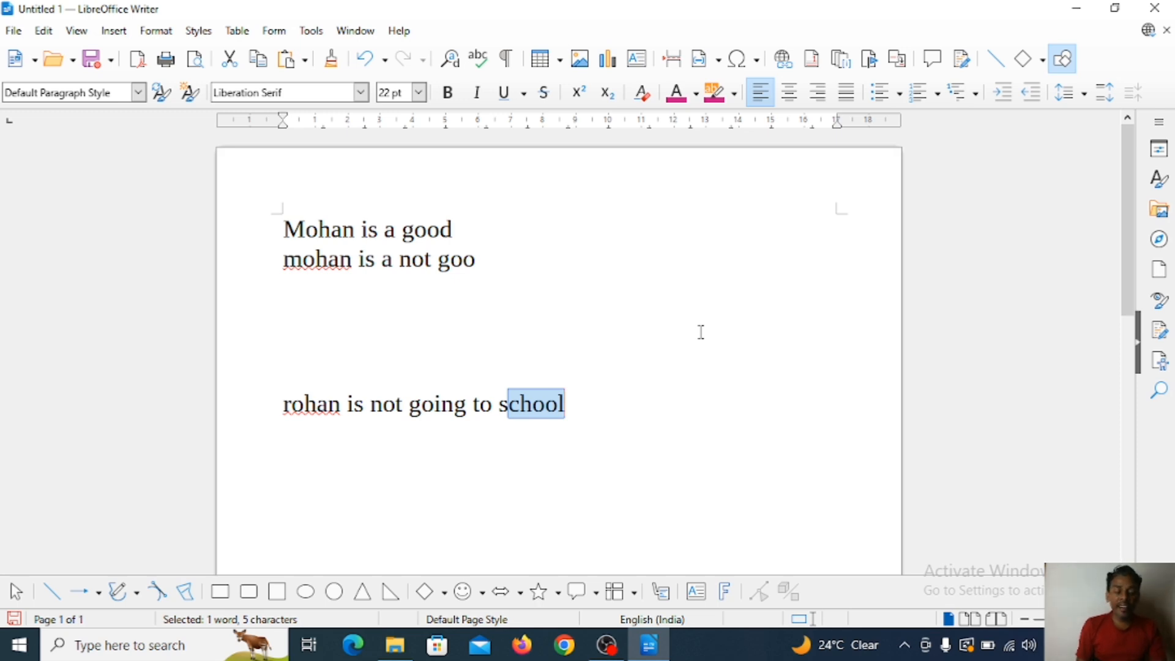
Undo the typing in the bottom sentence repeatedly until only its first word remains
{"action": "key", "text": "BackSpace"}
{"action": "key", "text": "BackSpace"}
{"action": "key", "text": "BackSpace"}
{"action": "key", "text": "BackSpace"}
{"action": "key", "text": "BackSpace"}
{"action": "key", "text": "BackSpace"}
{"action": "key", "text": "BackSpace"}
{"action": "key", "text": "BackSpace"}
{"action": "key", "text": "BackSpace"}
{"action": "key", "text": "BackSpace"}
{"action": "key", "text": "BackSpace"}
{"action": "key", "text": "BackSpace"}
{"action": "key", "text": "BackSpace"}
{"action": "key", "text": "BackSpace"}
{"action": "key", "text": "BackSpace"}
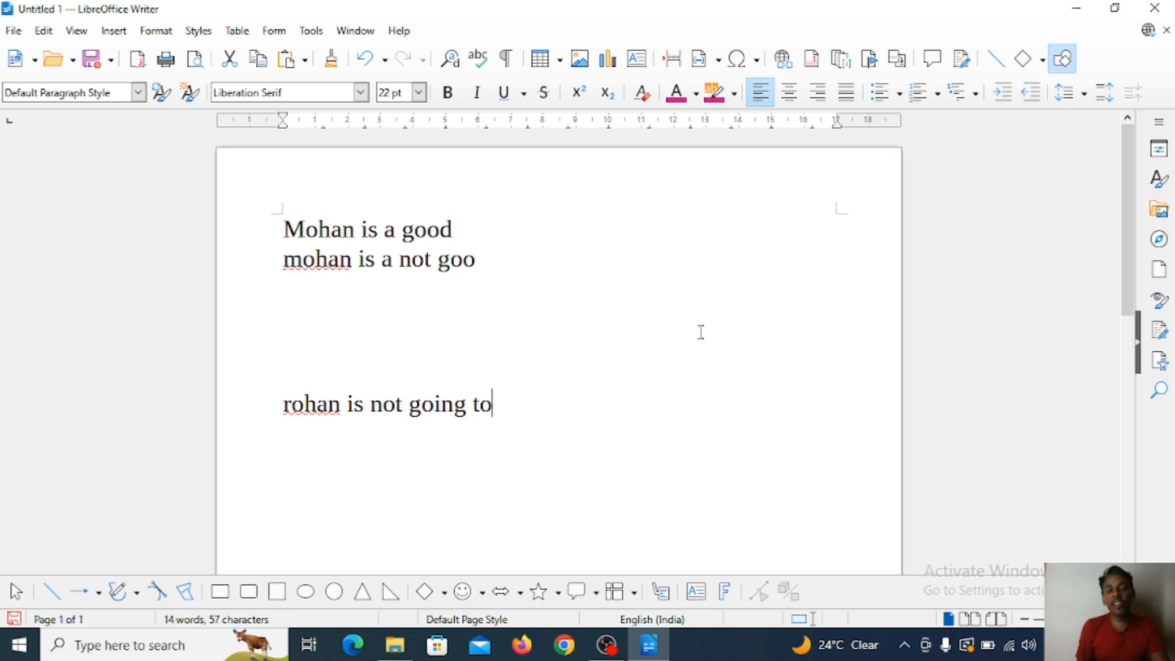
{"action": "key", "text": "BackSpace"}
{"action": "key", "text": "BackSpace"}
{"action": "key", "text": "BackSpace"}
{"action": "key", "text": "BackSpace"}
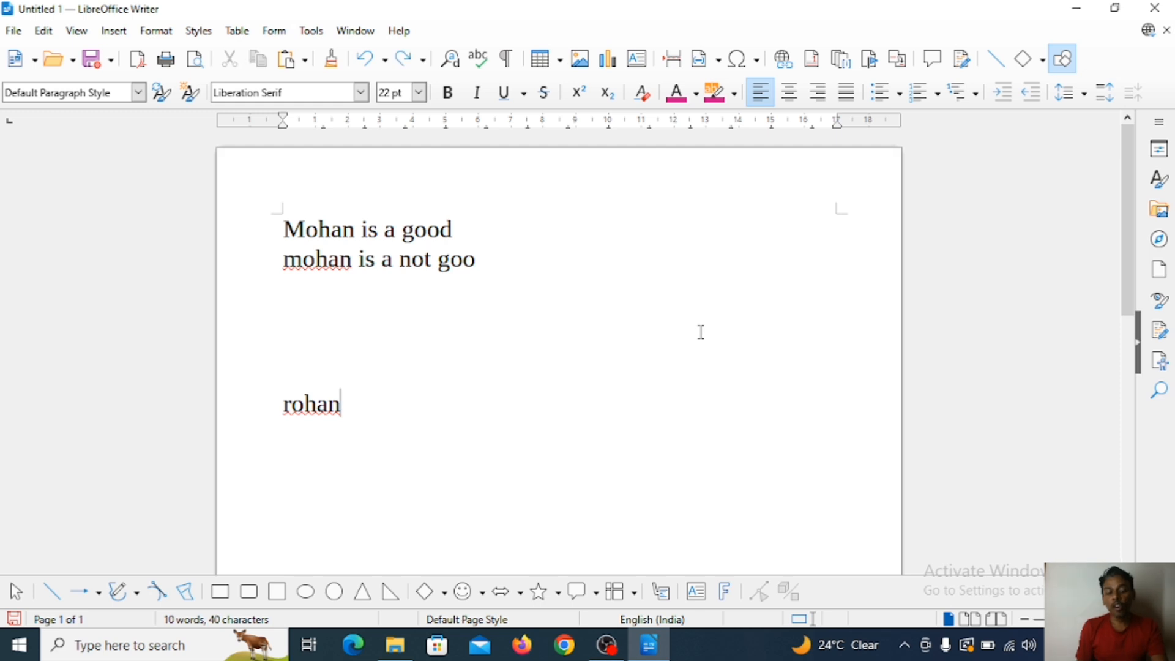
Redo all the undone typing to bring back "is not going to school" in the bottom sentence
{"action": "type", "text": "is not going to si"}
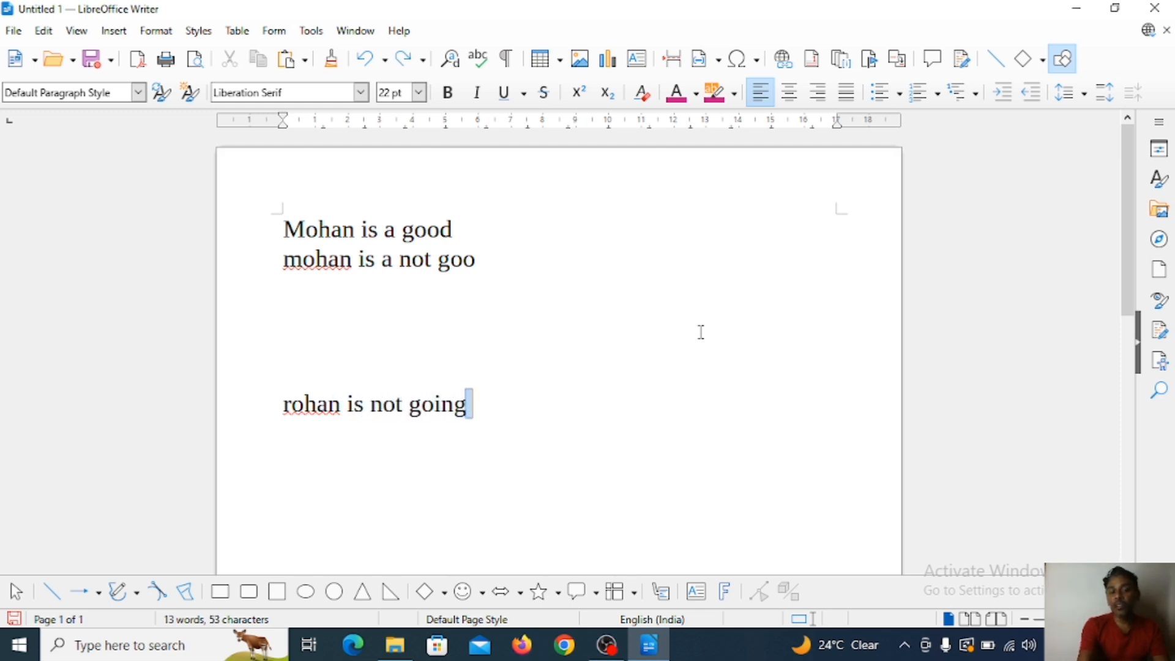
{"action": "key", "text": "ctrl+y"}
{"action": "key", "text": "ctrl+y"}
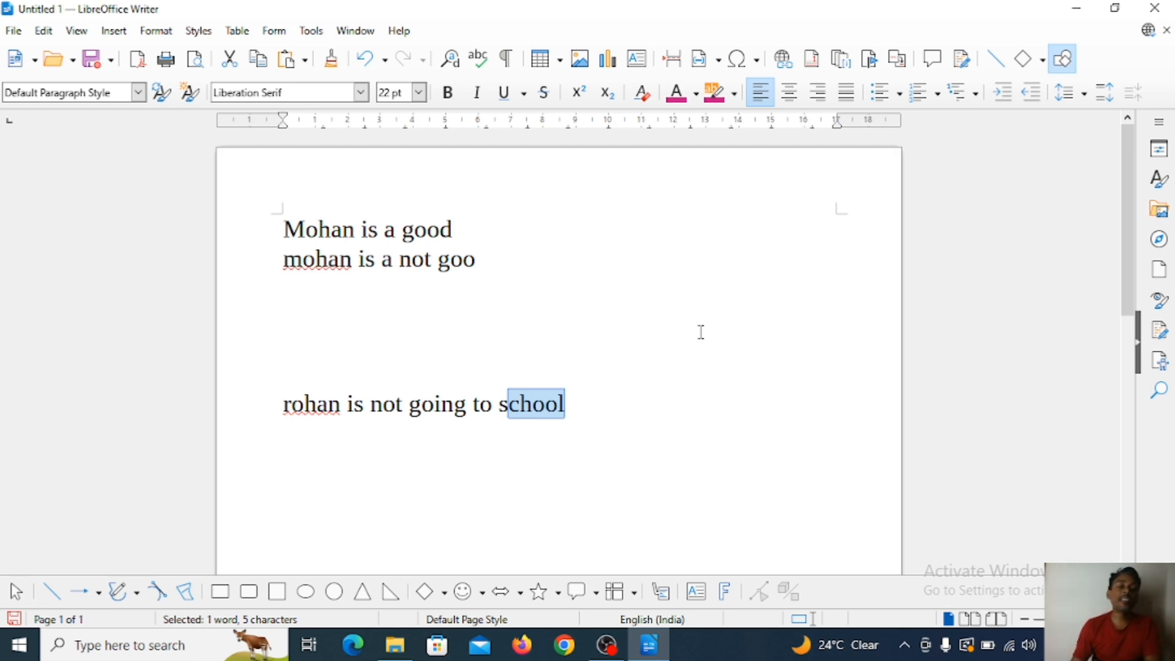
Add a new paragraph after "school" and apply the Repeat command to it three times
{"action": "left_click", "coordinate": [615, 403]}
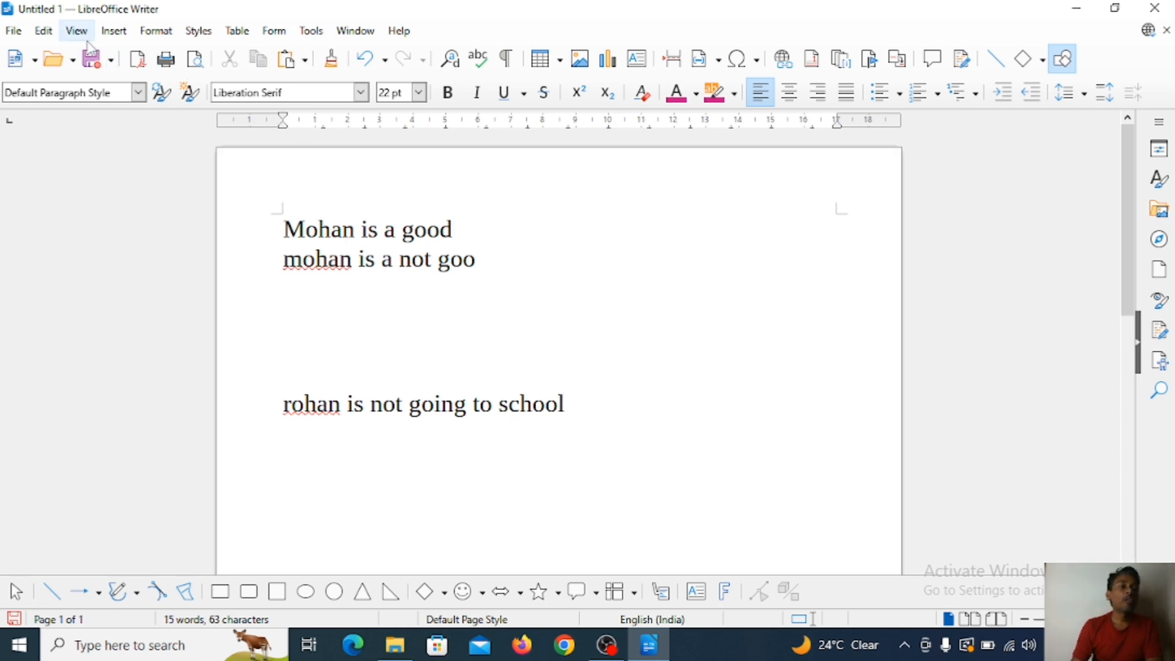
{"action": "left_click", "coordinate": [44, 32]}
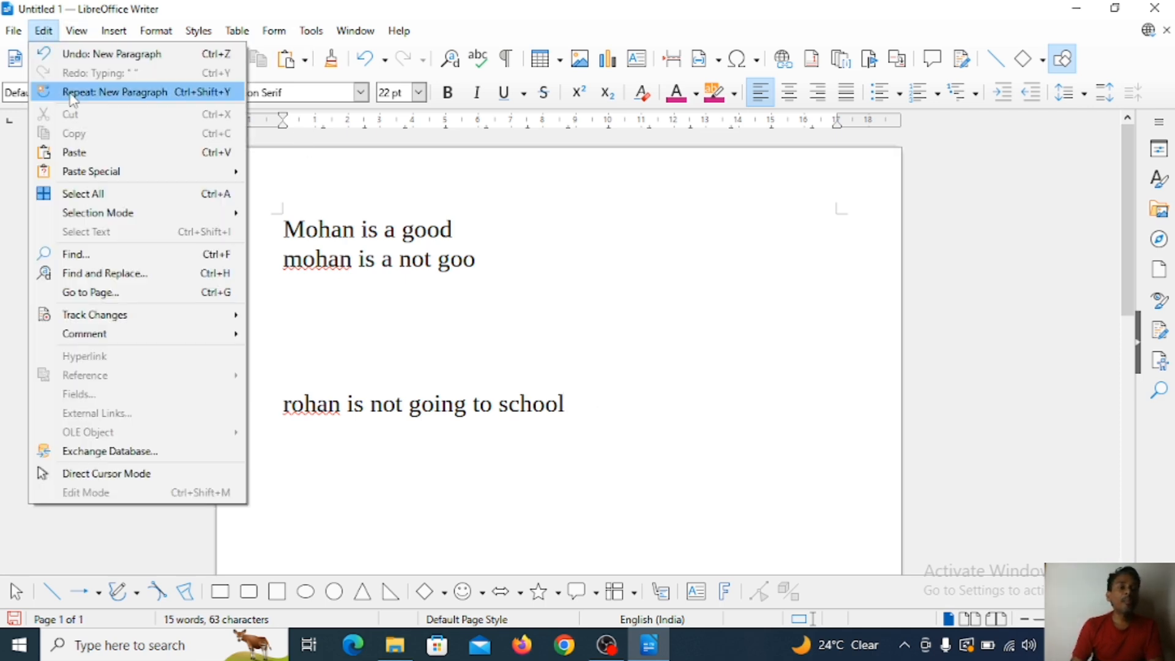
{"action": "left_click", "coordinate": [129, 101]}
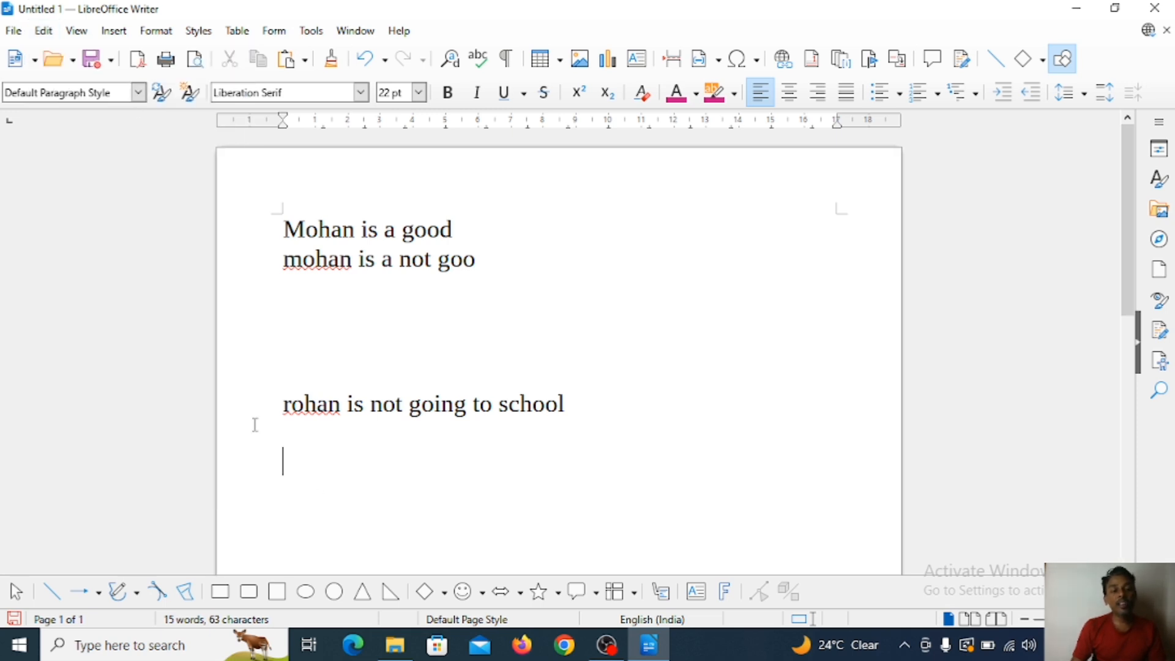
{"action": "left_click", "coordinate": [43, 30]}
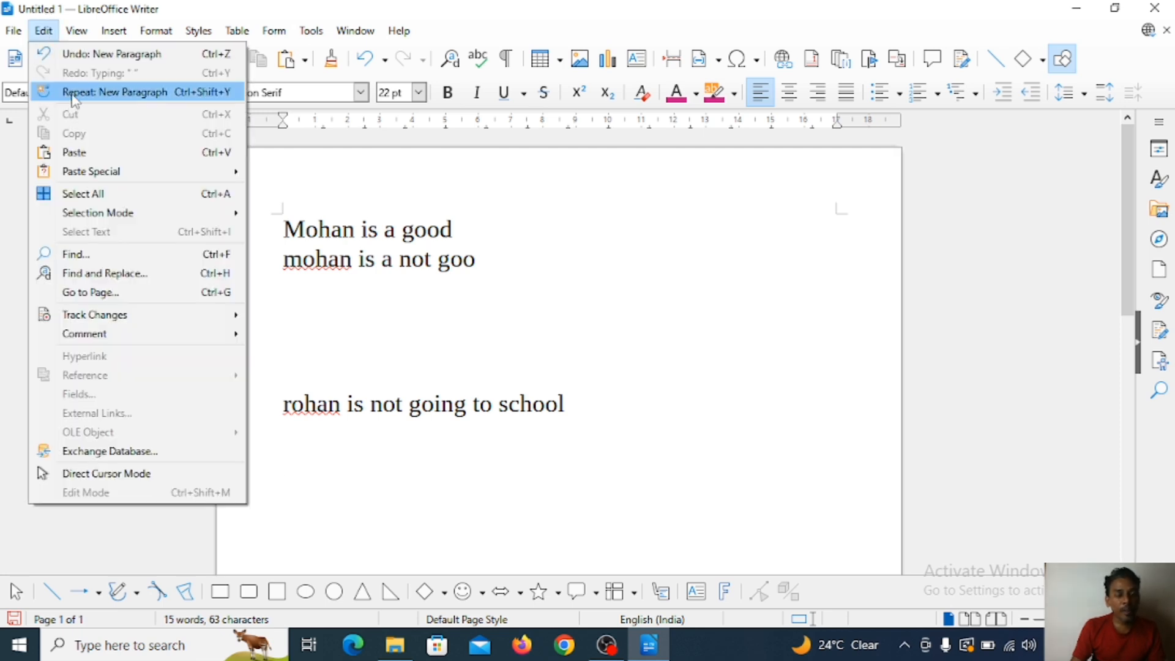
{"action": "left_click", "coordinate": [72, 93]}
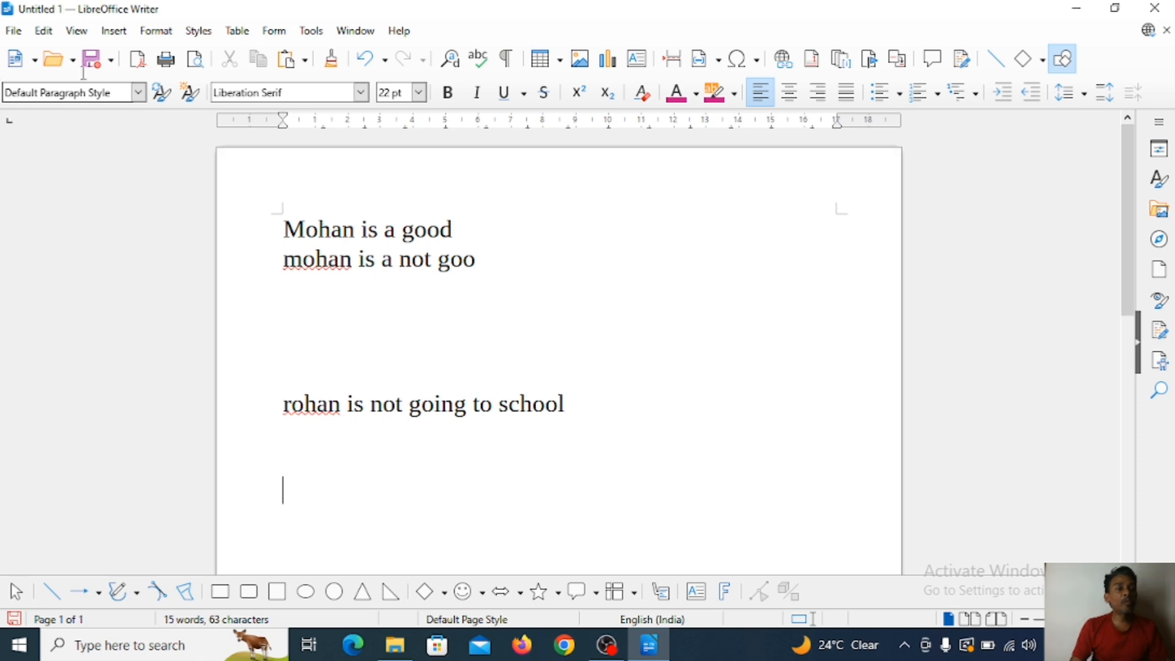
{"action": "left_click", "coordinate": [44, 32]}
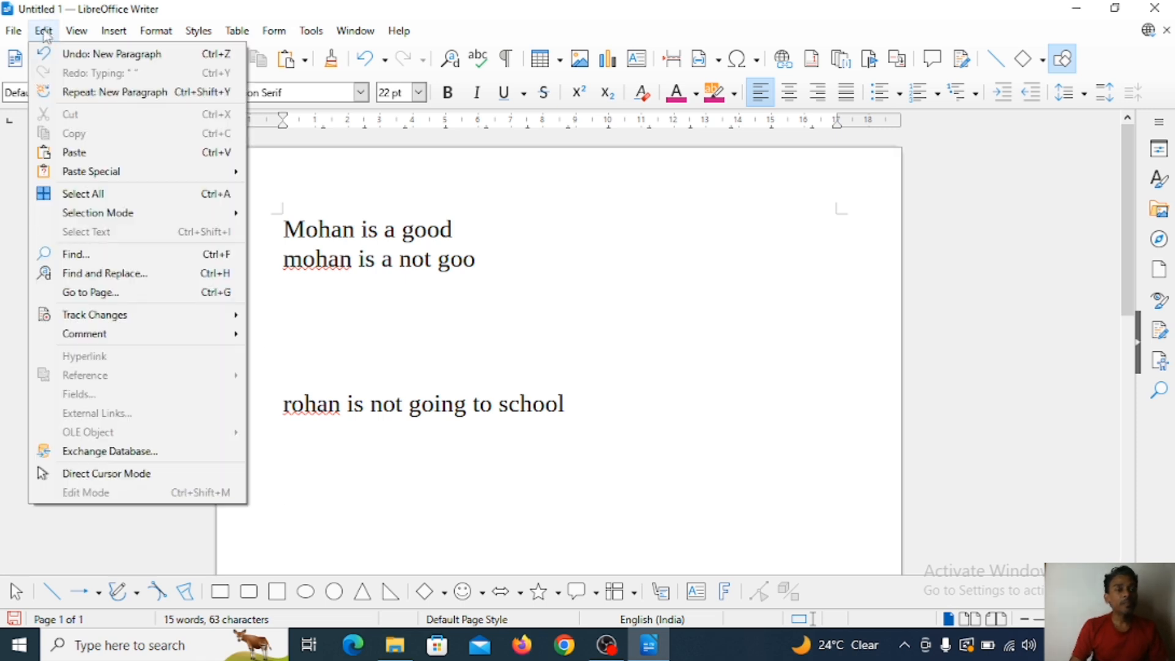
{"action": "left_click", "coordinate": [76, 97]}
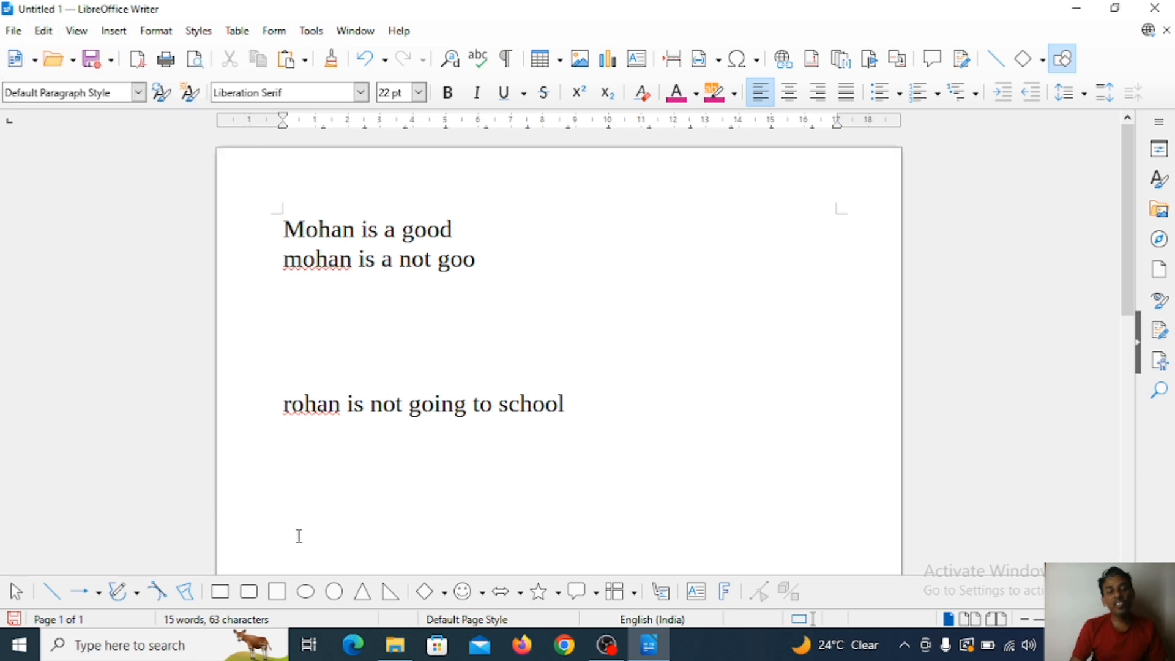
Repeat the new paragraph at the end of the "school" sentence and write a person's first name on the new line
{"action": "left_click", "coordinate": [614, 410]}
{"action": "left_click", "coordinate": [43, 30]}
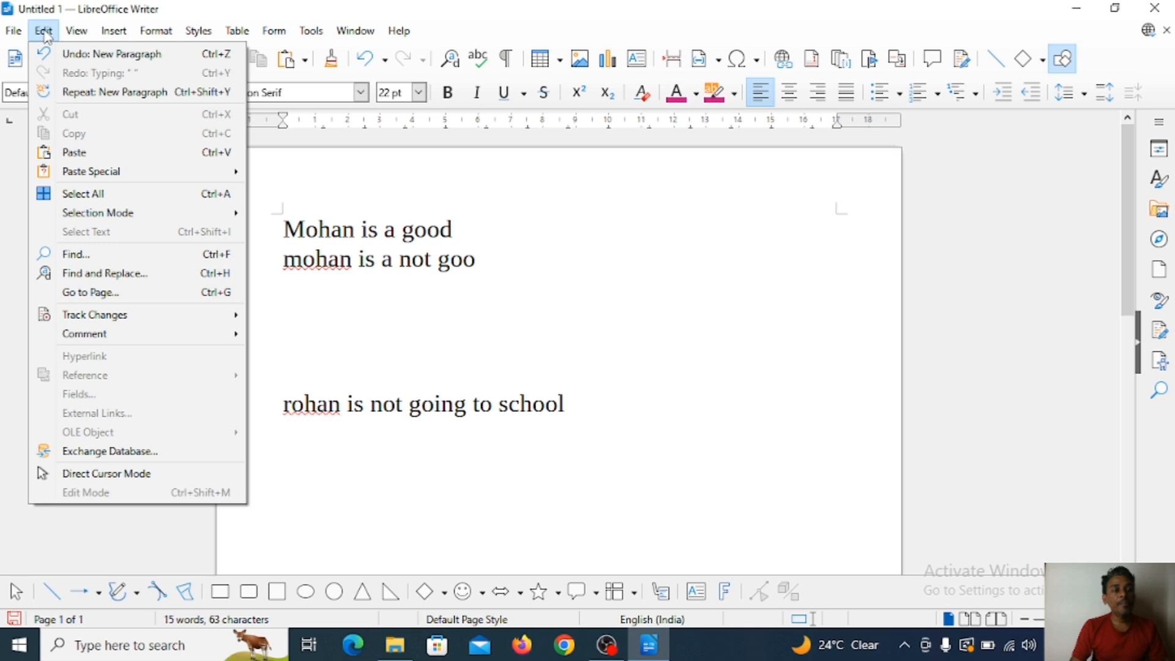
{"action": "left_click", "coordinate": [91, 93]}
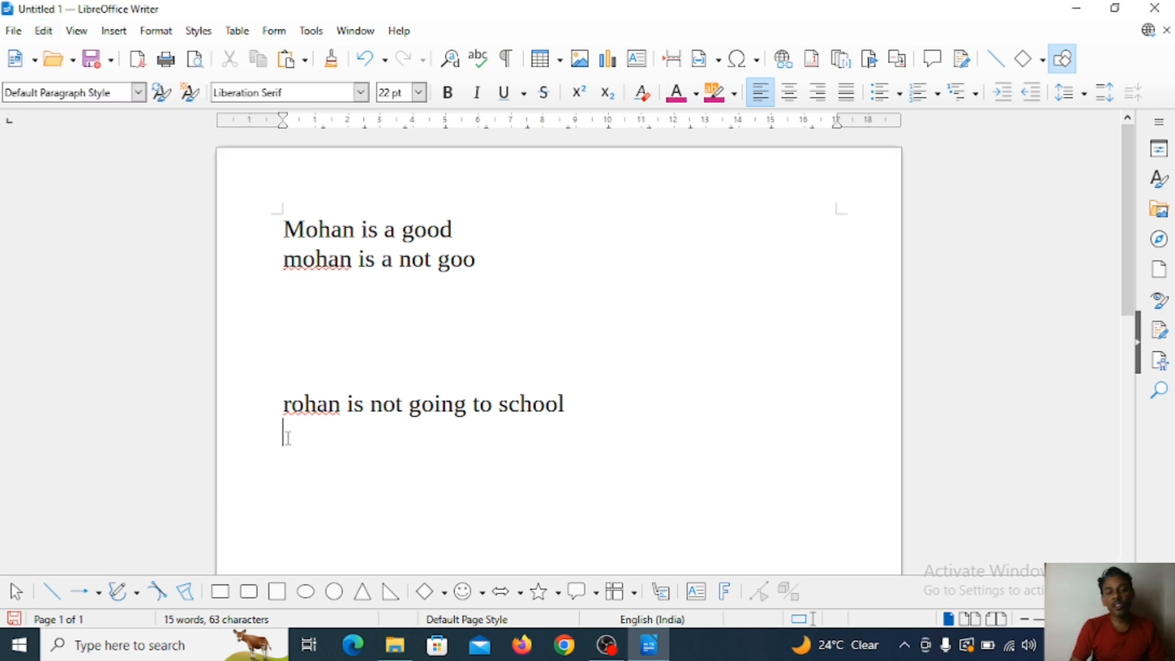
{"action": "type", "text": "mohan"}
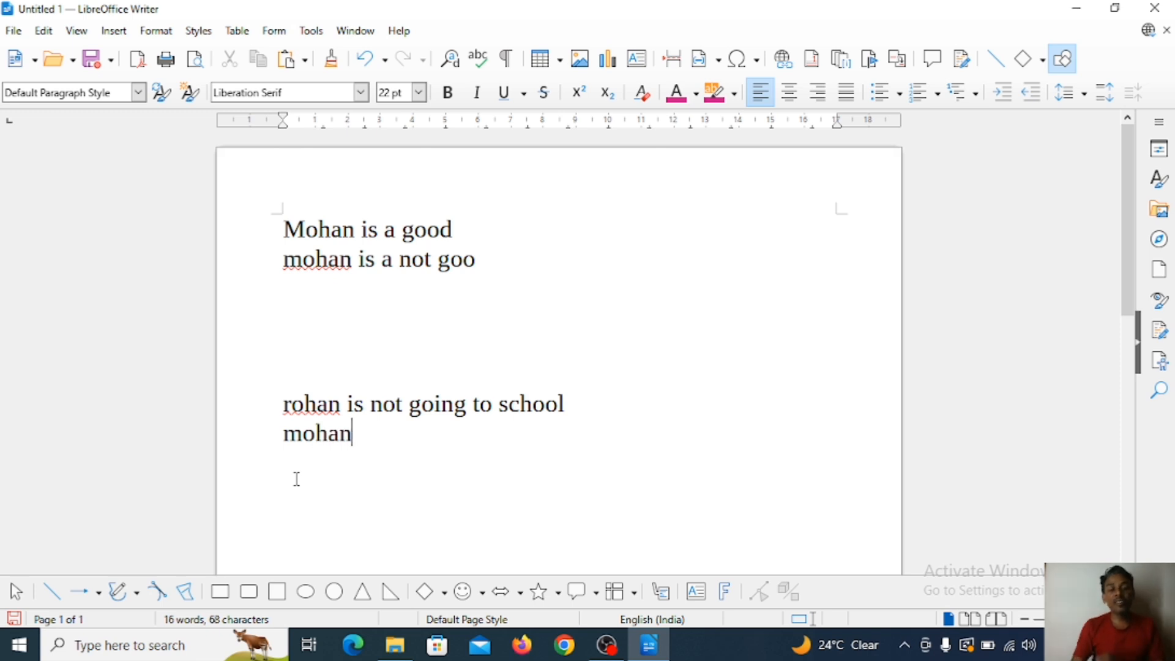
Repeat the typing of the first name once on the same line, and reopen the Edit commands to review them
{"action": "left_click", "coordinate": [44, 32]}
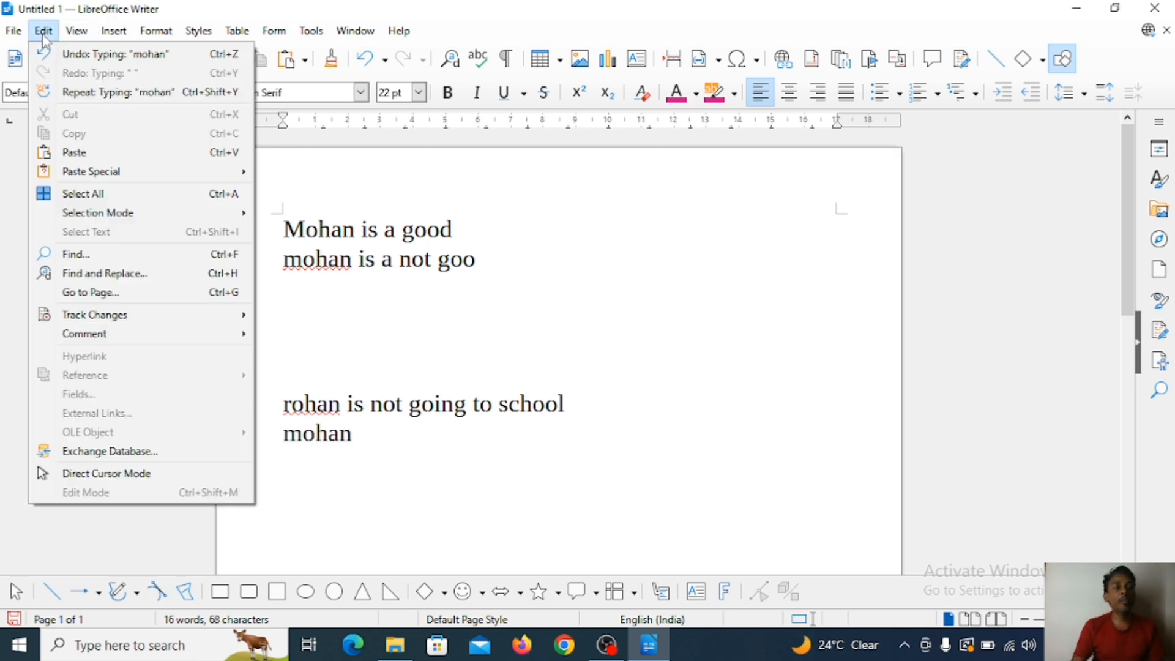
{"action": "left_click", "coordinate": [61, 92]}
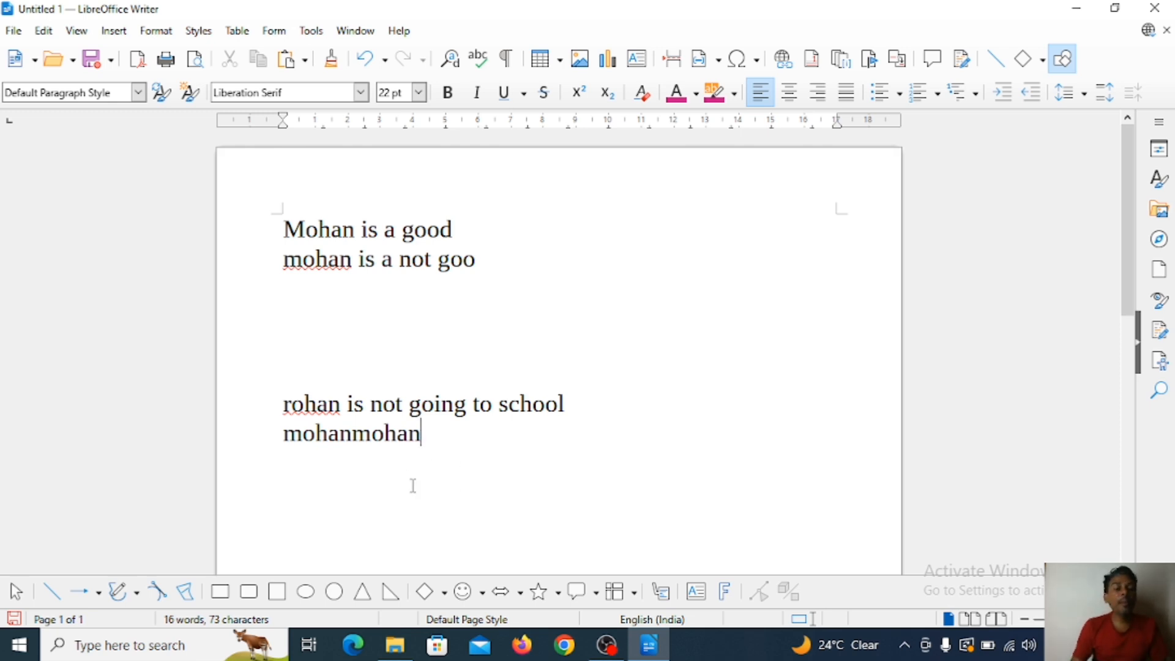
{"action": "left_click", "coordinate": [43, 31]}
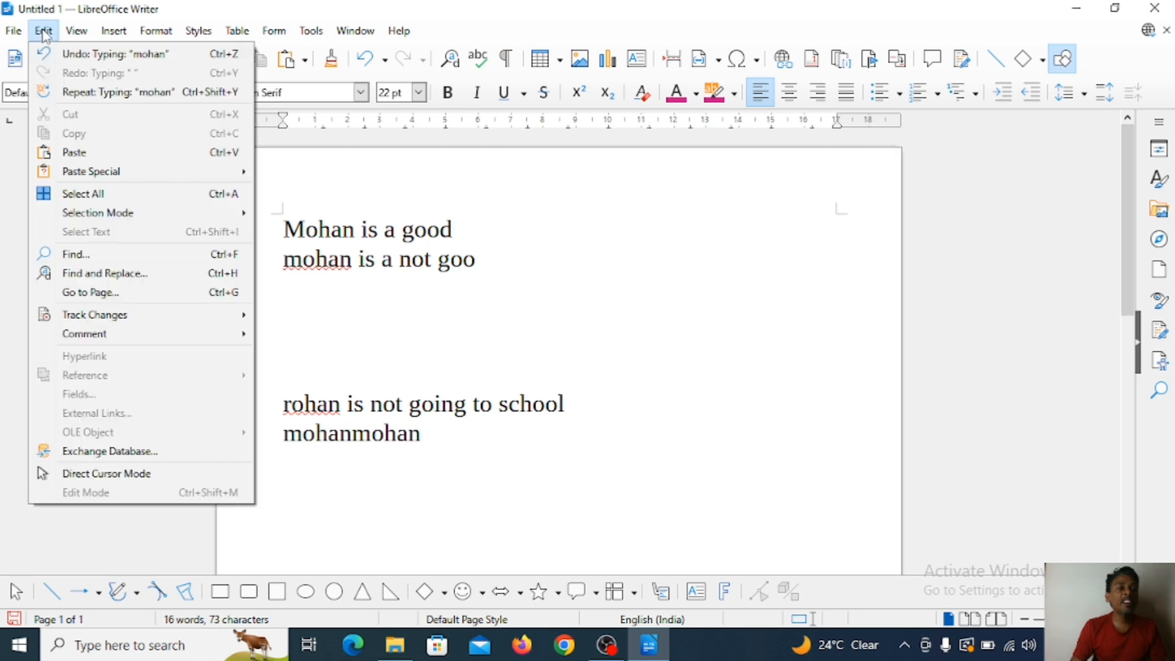
{"action": "mouse_move", "coordinate": [70, 32]}
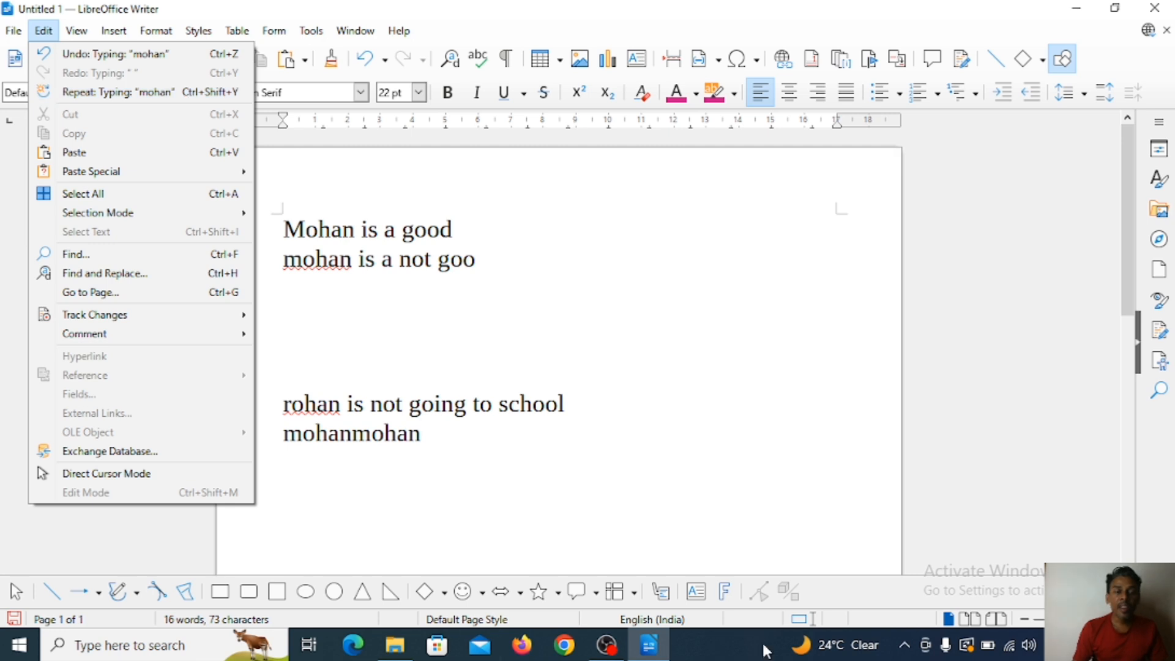
Close the Edit commands and write another person's first name on a new line below the doubled name
{"action": "left_click", "coordinate": [465, 483]}
{"action": "key", "text": "Return"}
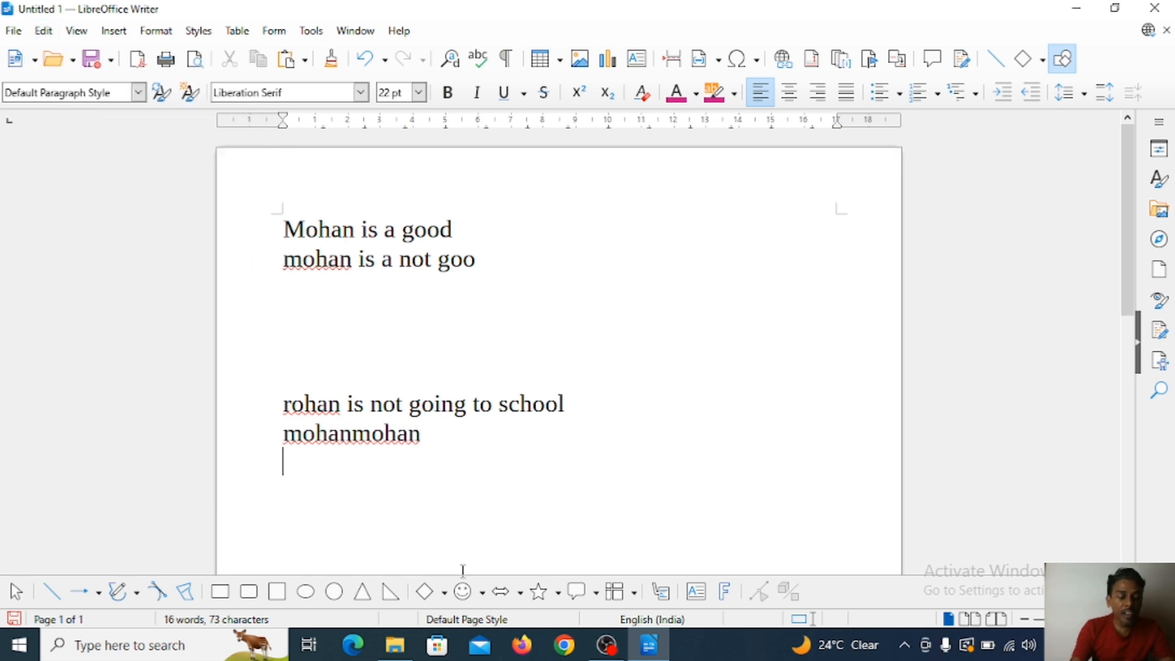
{"action": "type", "text": "rohan"}
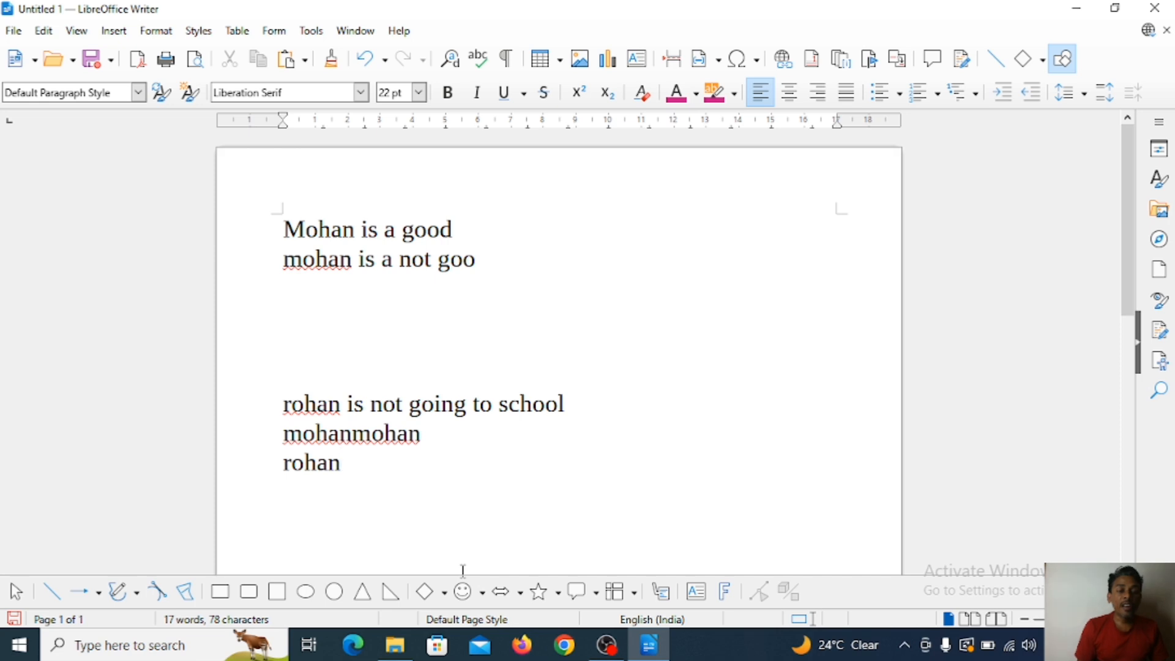
Repeat the typing of the first name on the last line three times
{"action": "left_click", "coordinate": [43, 31]}
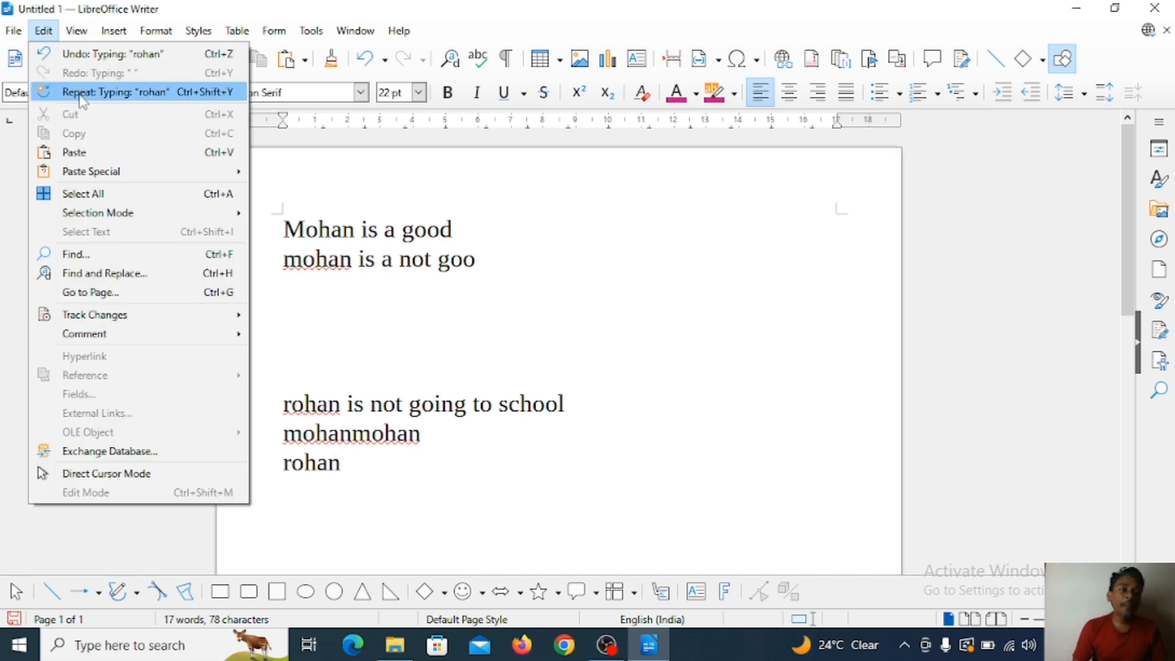
{"action": "left_click", "coordinate": [74, 92]}
{"action": "left_click", "coordinate": [44, 30]}
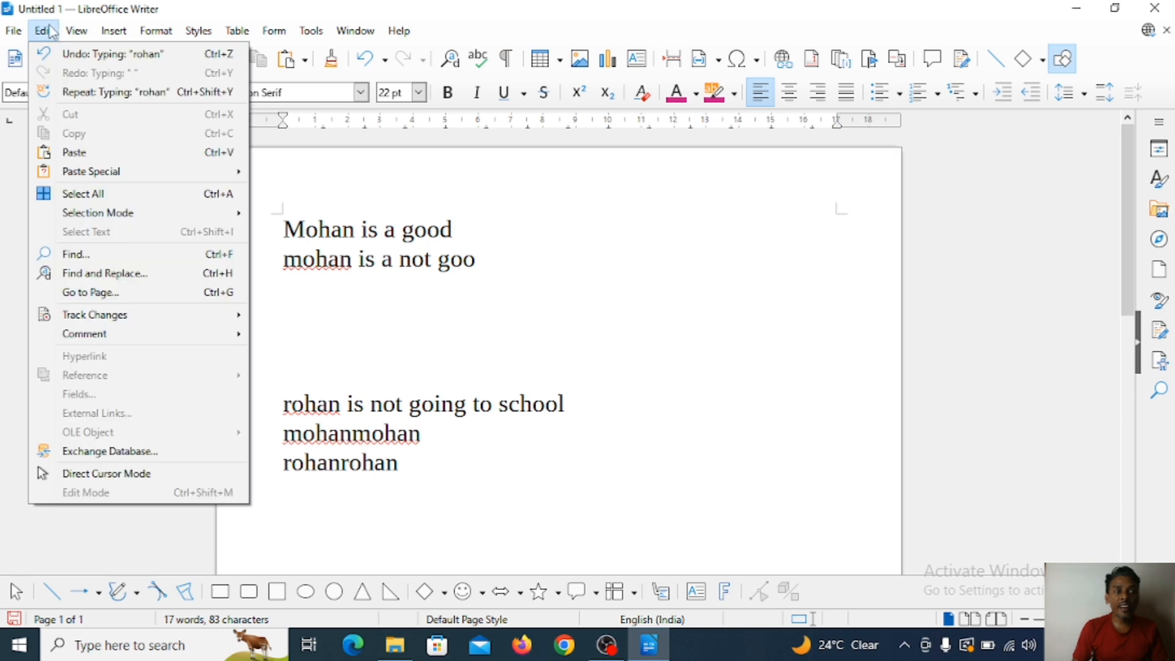
{"action": "left_click", "coordinate": [80, 91]}
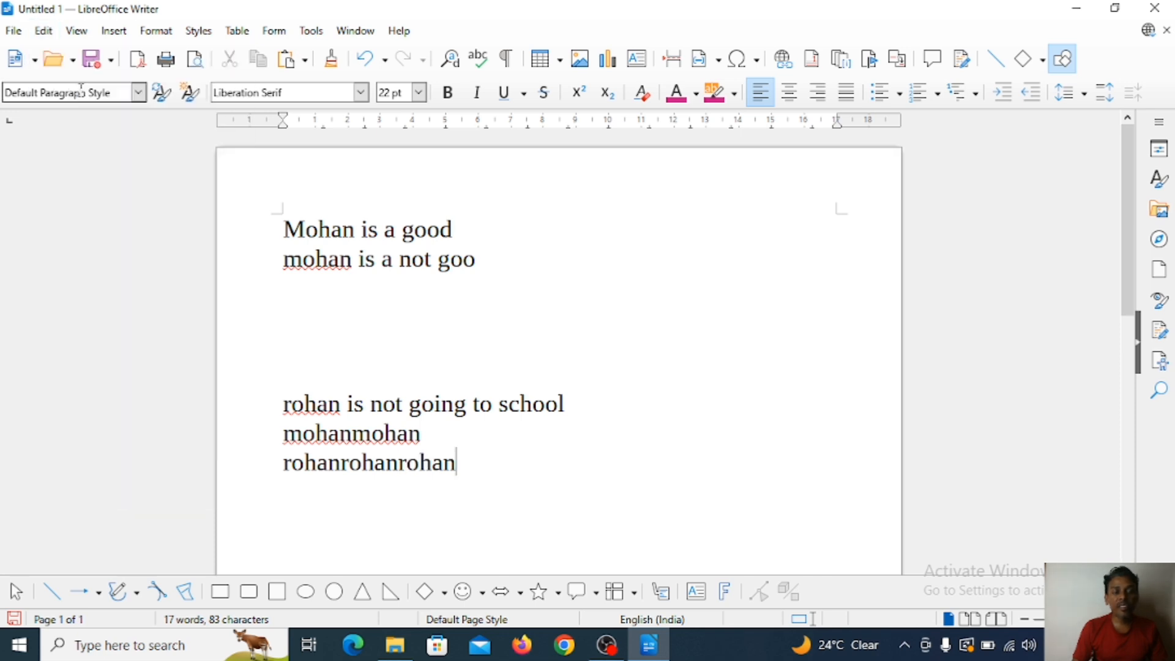
{"action": "left_click", "coordinate": [43, 31]}
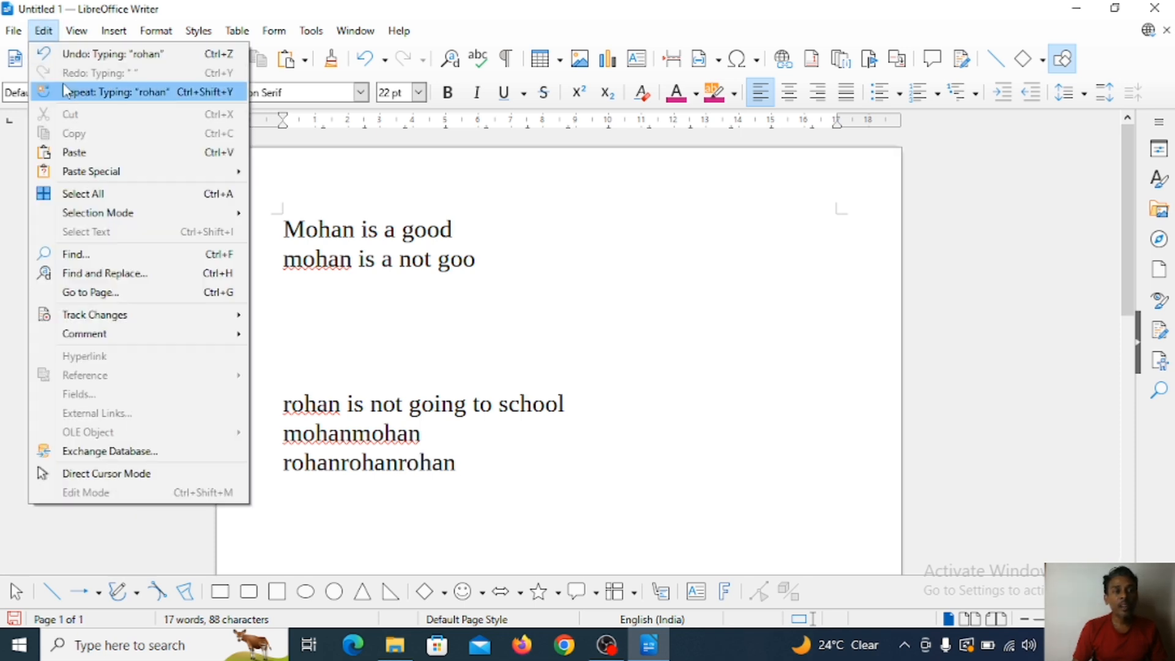
{"action": "left_click", "coordinate": [71, 93]}
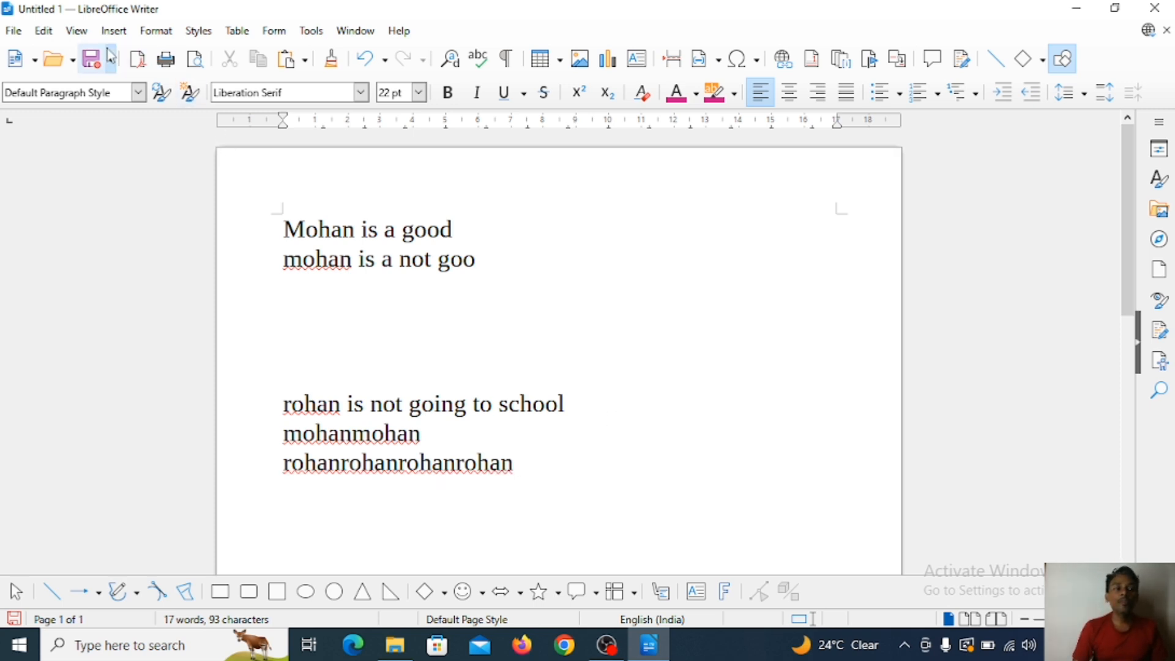
Repeat the typed space three times at the end of the last line, and write another first name after the spaces
{"action": "left_click", "coordinate": [53, 38]}
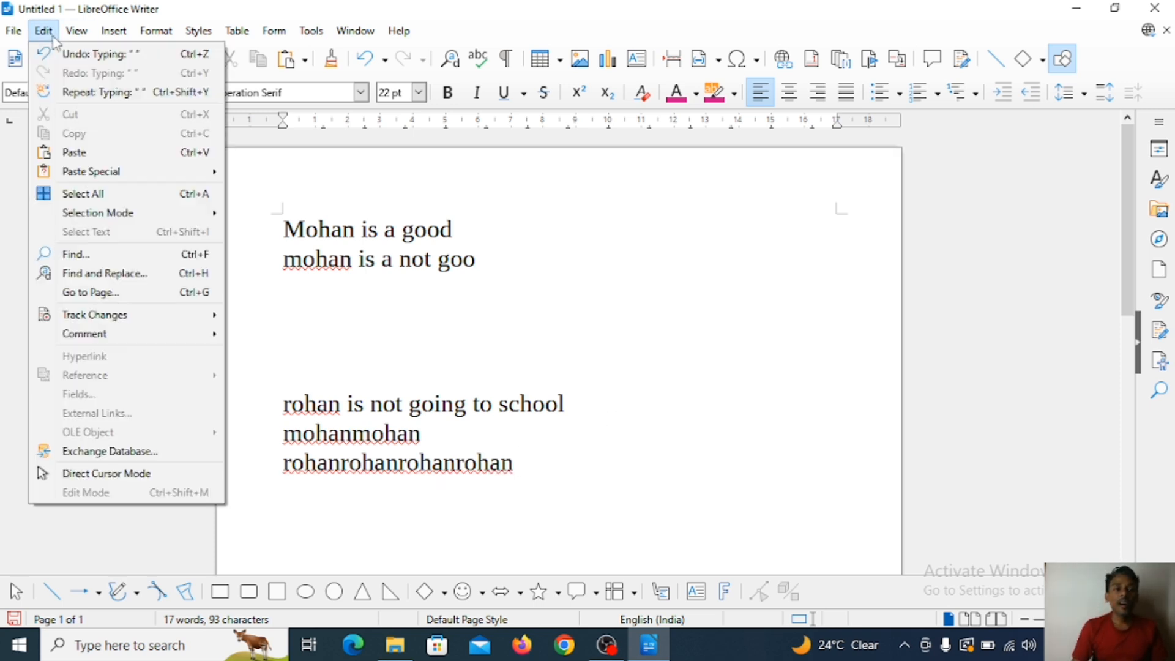
{"action": "left_click", "coordinate": [74, 101]}
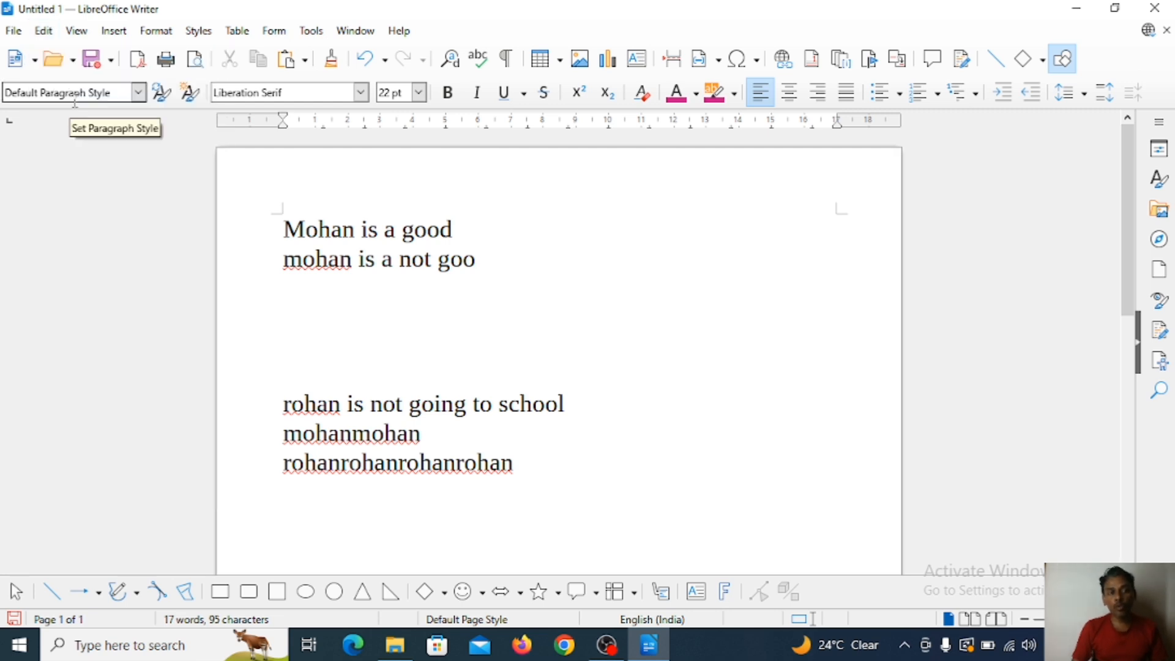
{"action": "left_click", "coordinate": [43, 31]}
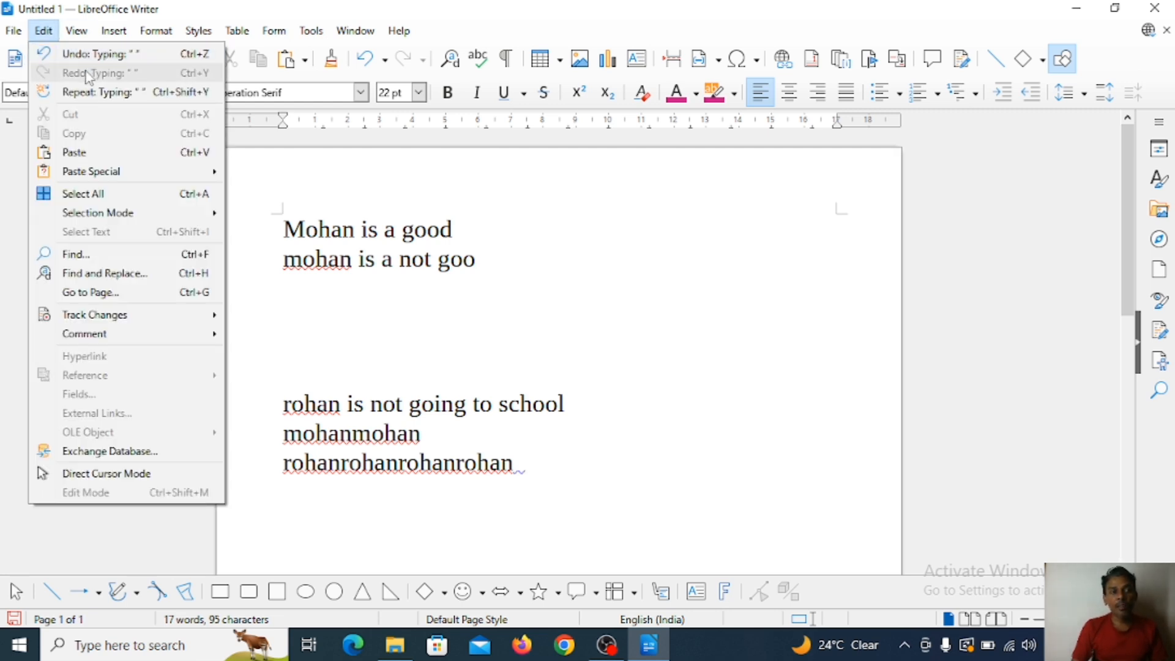
{"action": "left_click", "coordinate": [92, 91]}
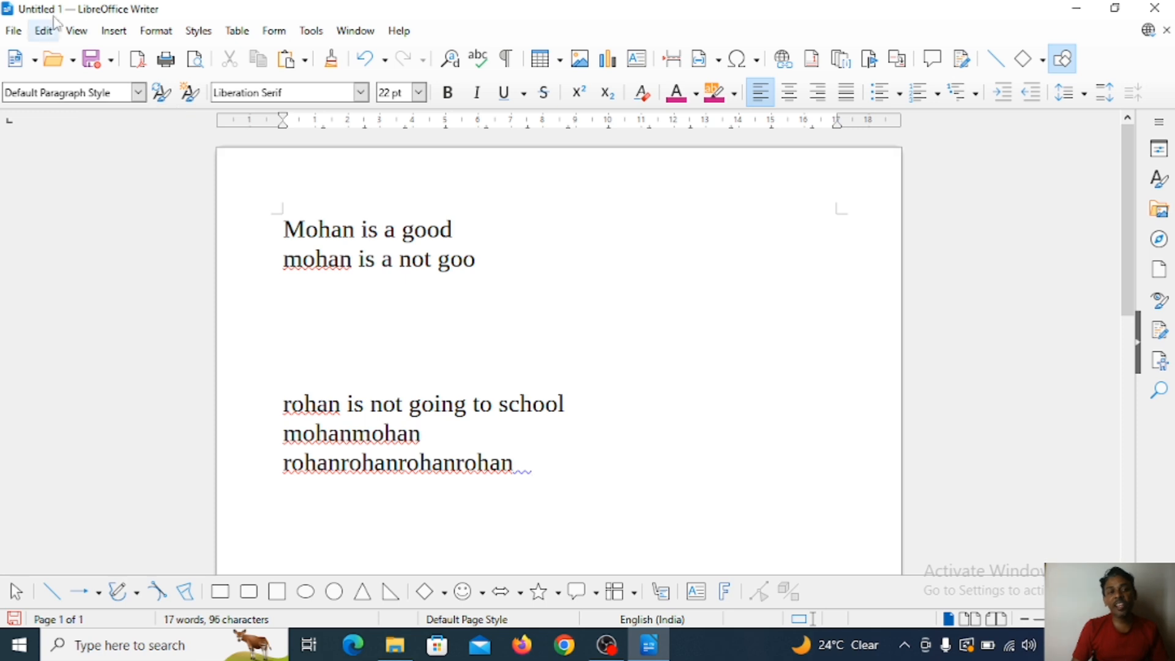
{"action": "left_click", "coordinate": [43, 30]}
{"action": "left_click", "coordinate": [92, 92]}
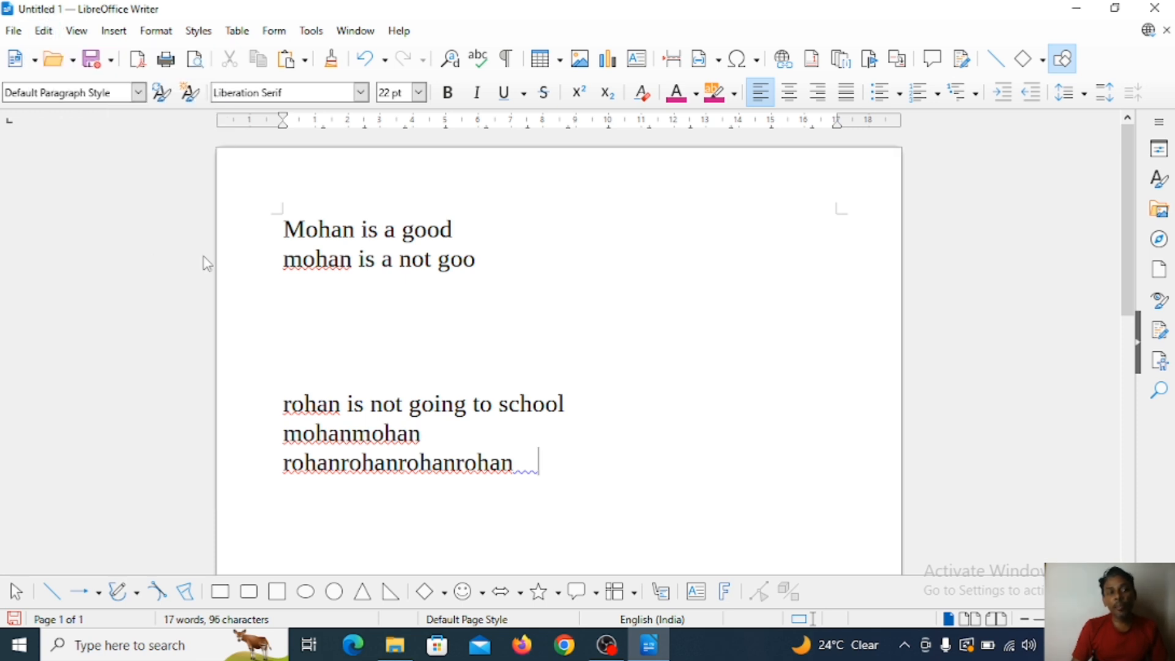
{"action": "type", "text": "sohan"}
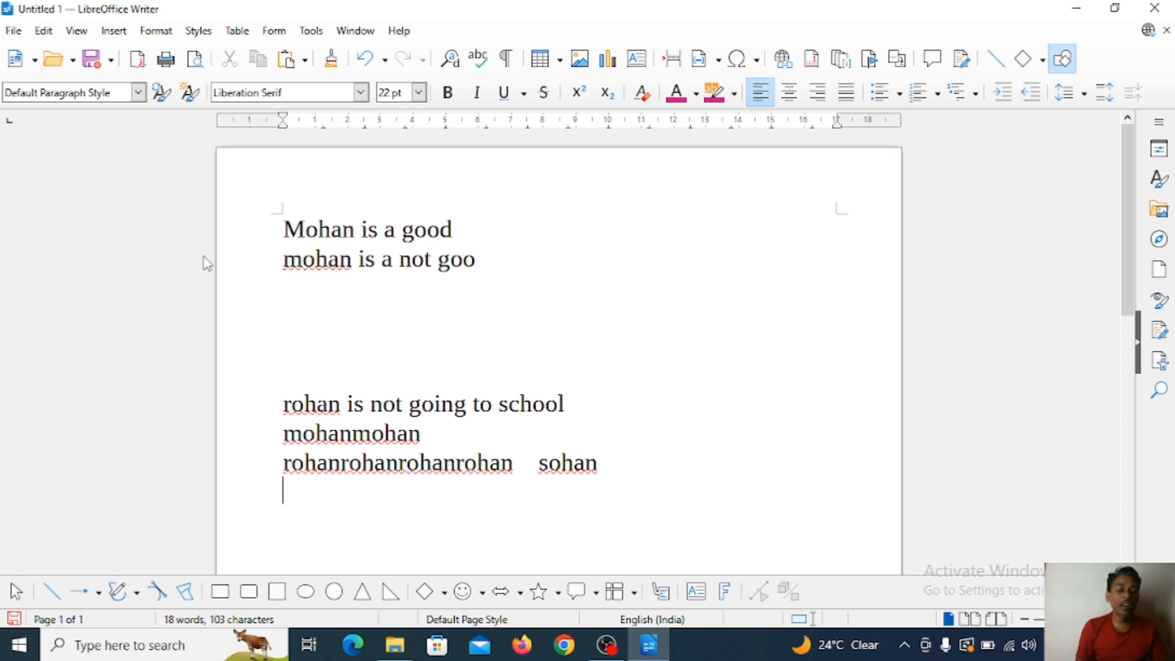
Select the two lines of names and repeat the new paragraph twice below them
{"action": "left_click_drag", "start_coordinate": [273, 429], "coordinate": [559, 477]}
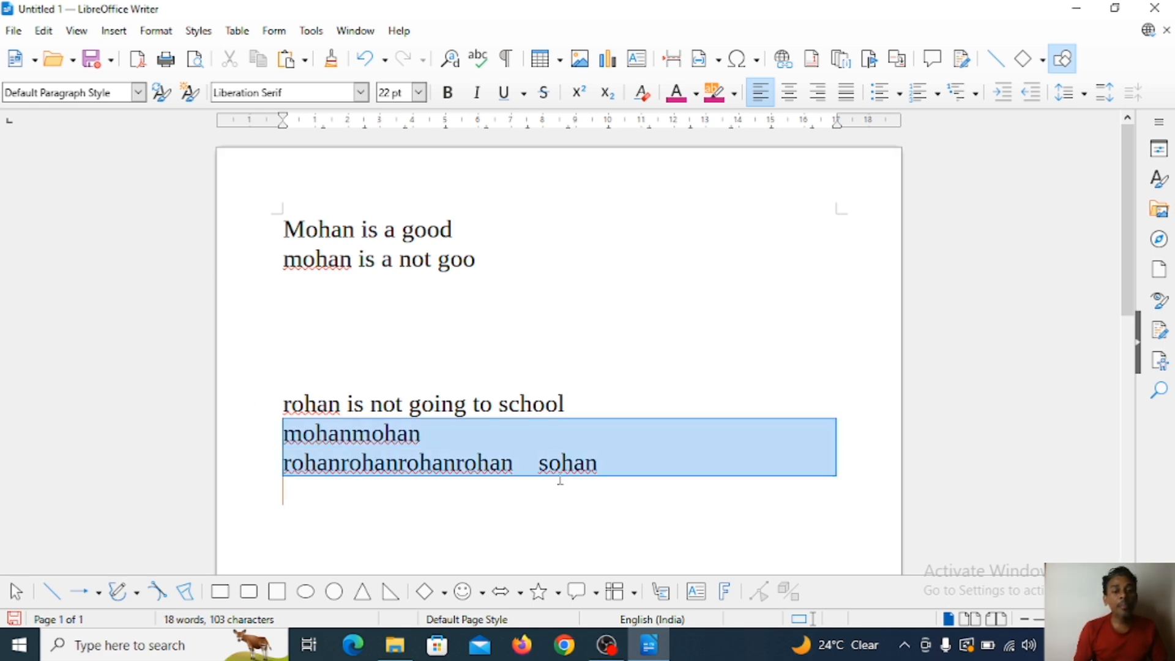
{"action": "left_click", "coordinate": [43, 31]}
{"action": "mouse_move", "coordinate": [77, 31]}
{"action": "mouse_move", "coordinate": [42, 28]}
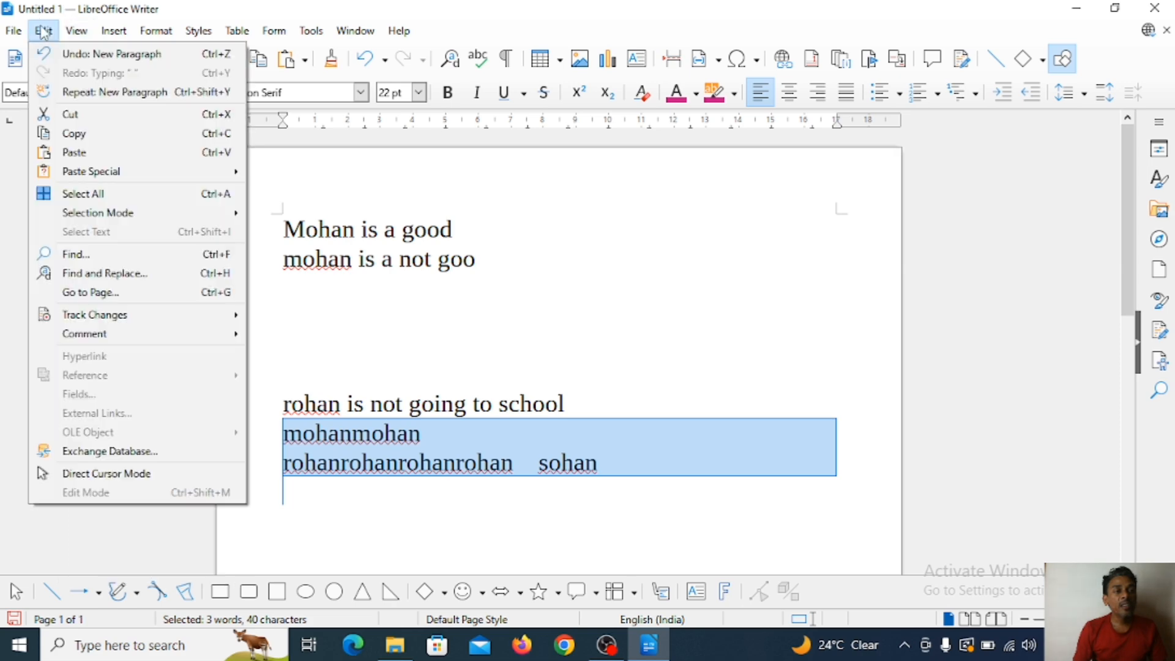
{"action": "left_click", "coordinate": [68, 93]}
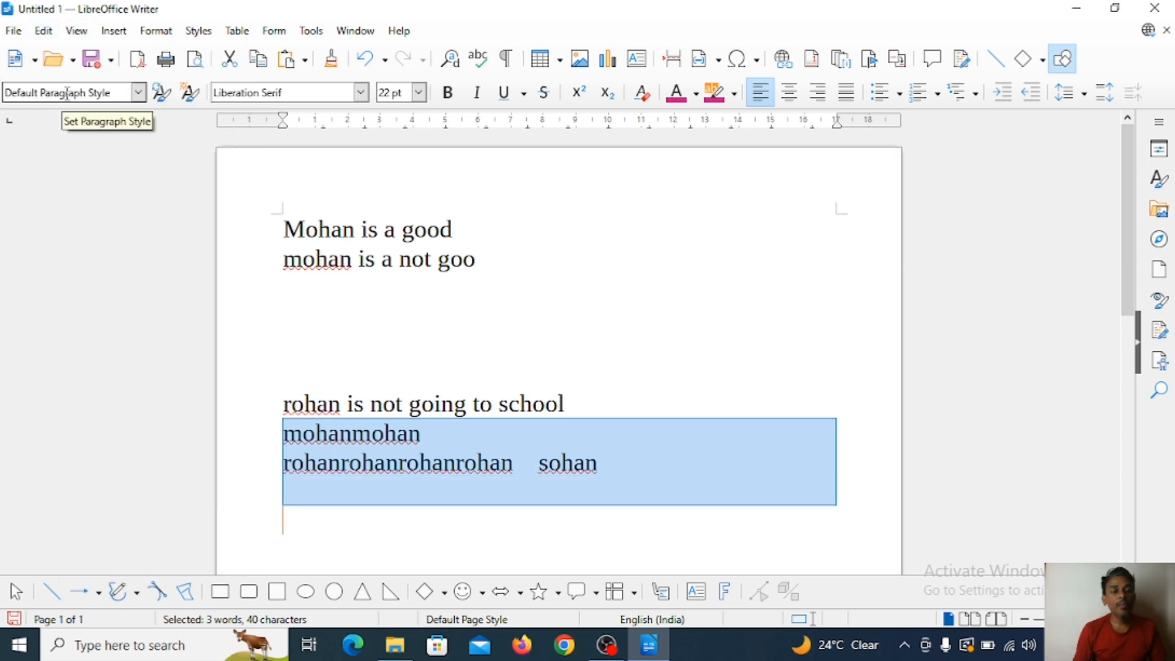
{"action": "left_click", "coordinate": [44, 32]}
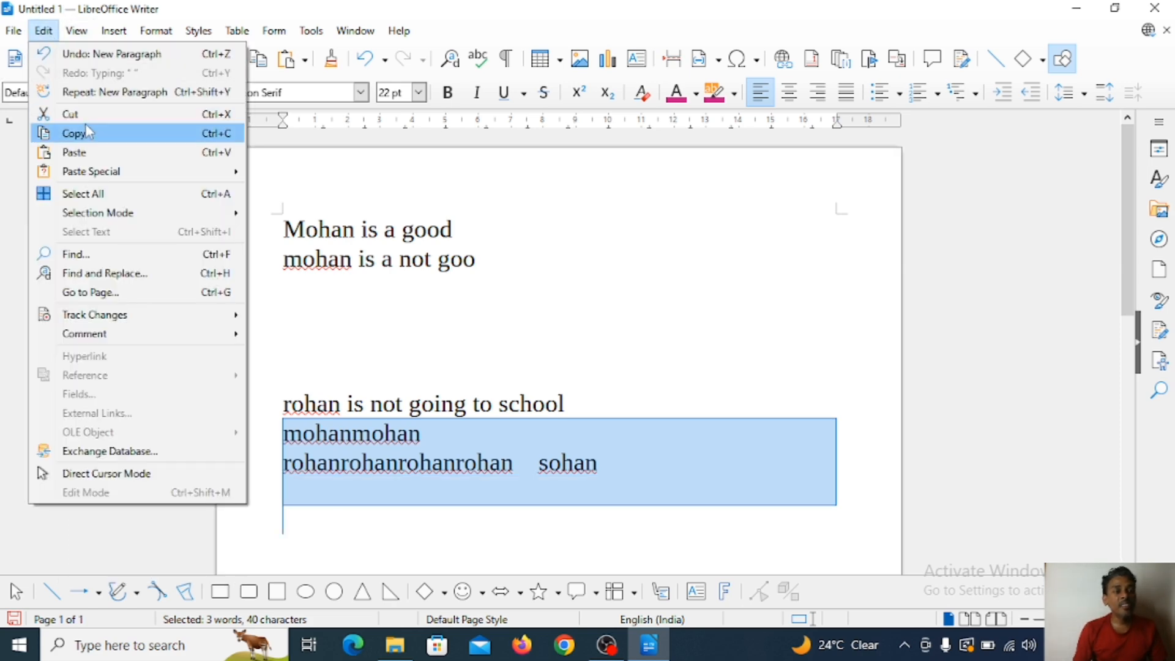
{"action": "left_click", "coordinate": [78, 96]}
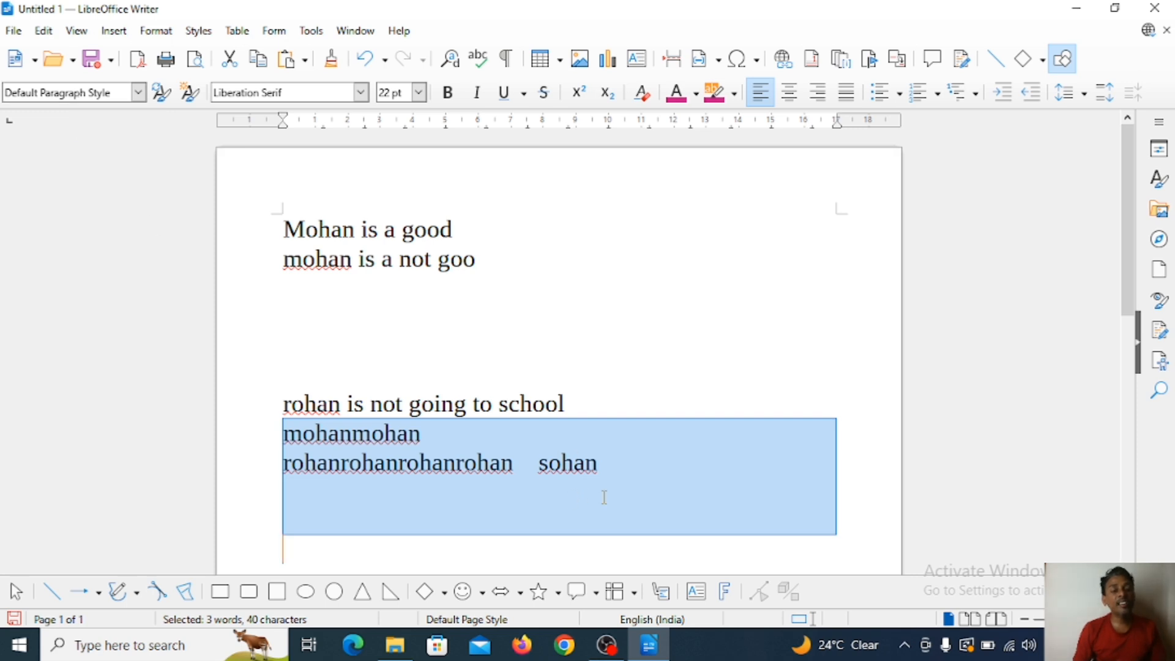
Write another first name on a new line below the last names and repeat its typing twice on the same line
{"action": "left_click", "coordinate": [606, 477]}
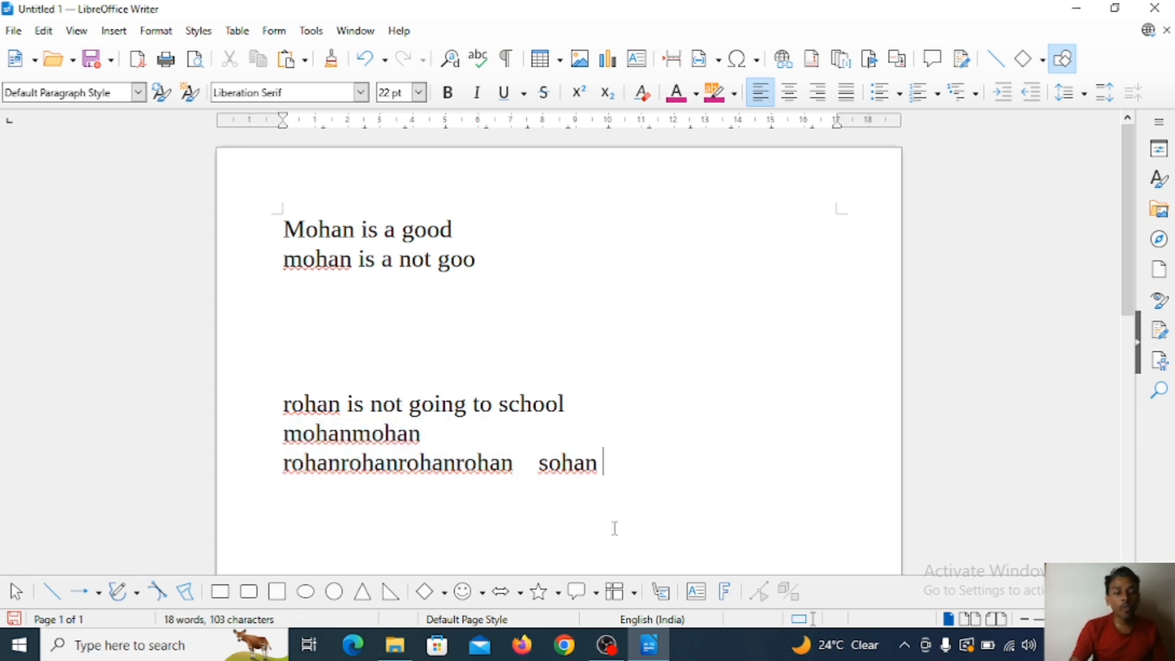
{"action": "key", "text": "Return"}
{"action": "type", "text": "radha"}
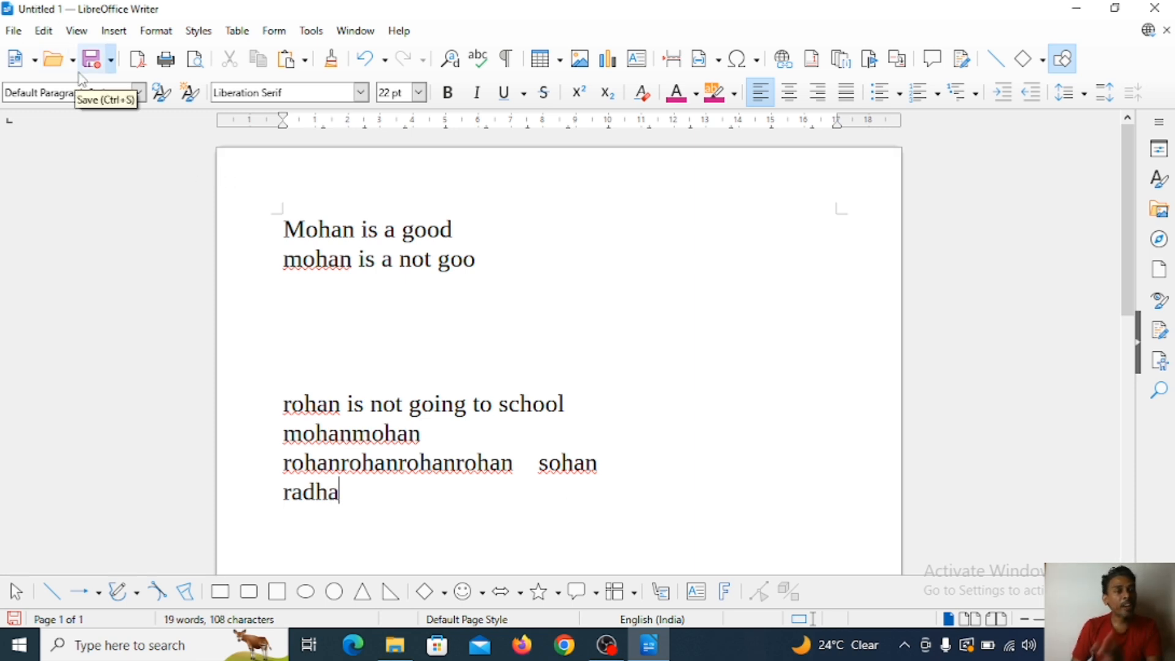
{"action": "left_click", "coordinate": [45, 32]}
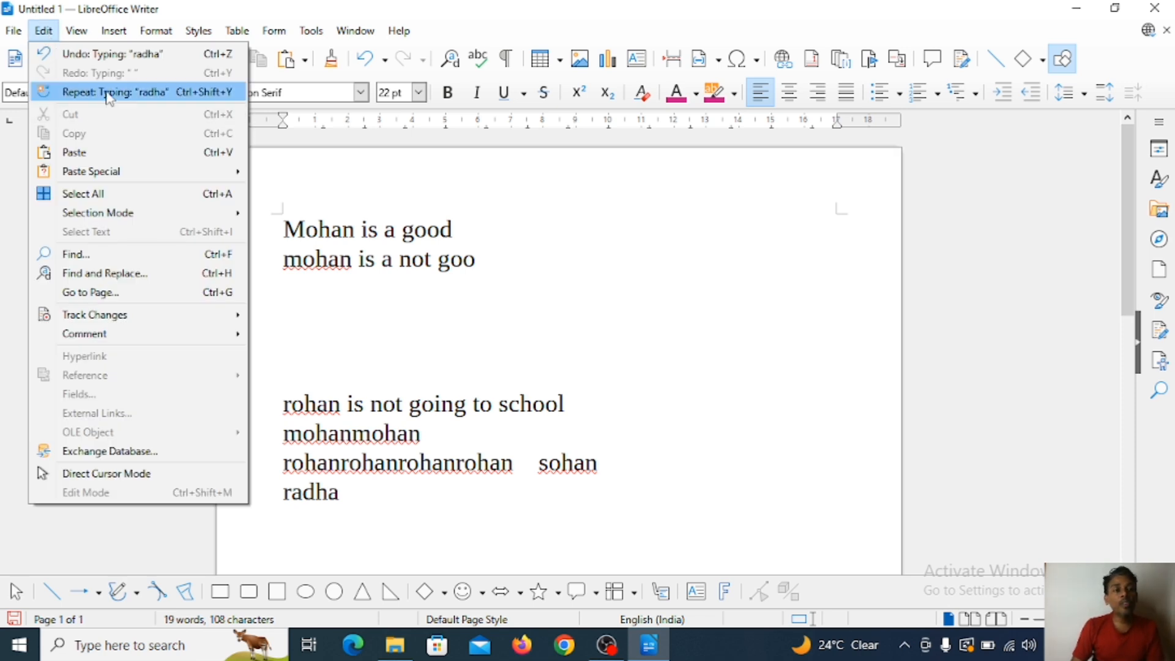
{"action": "left_click", "coordinate": [108, 93]}
{"action": "left_click", "coordinate": [45, 30]}
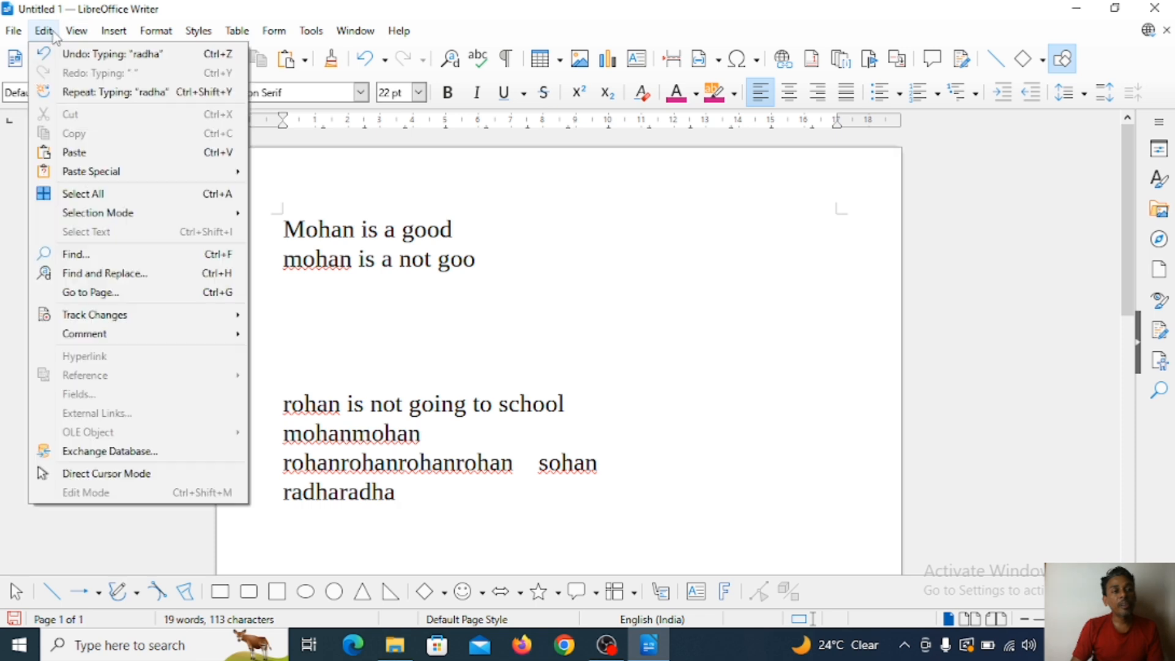
{"action": "left_click", "coordinate": [93, 93]}
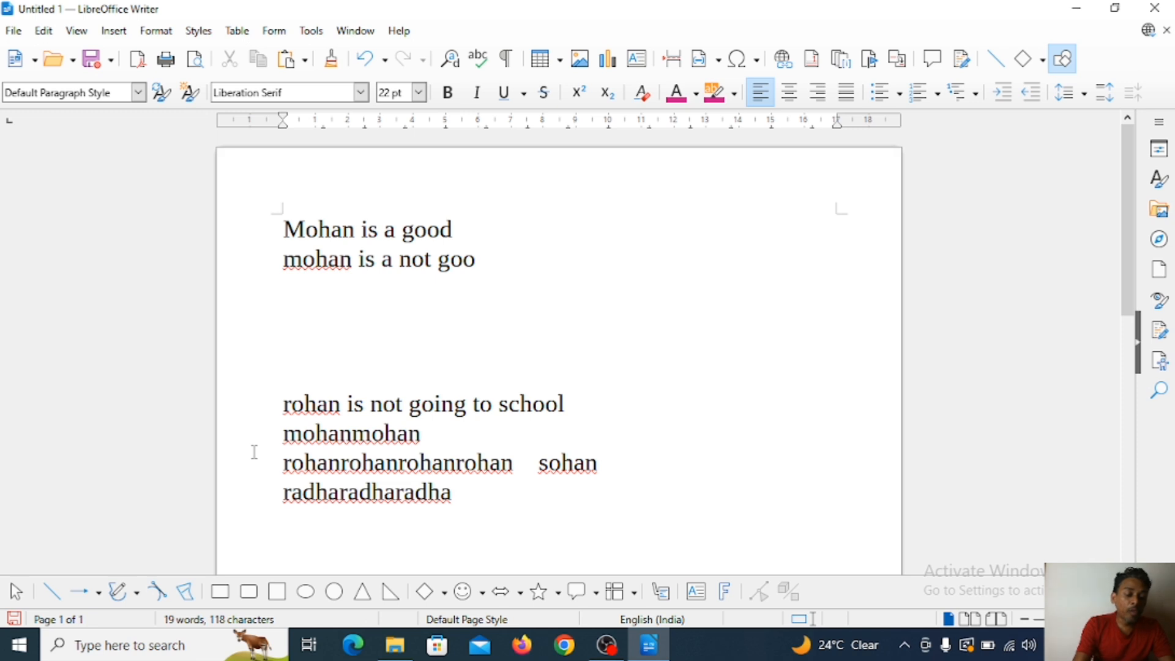
Add a different first name after the tripled name, delete the trailing space, and review the Edit commands
{"action": "type", "text": "ram"}
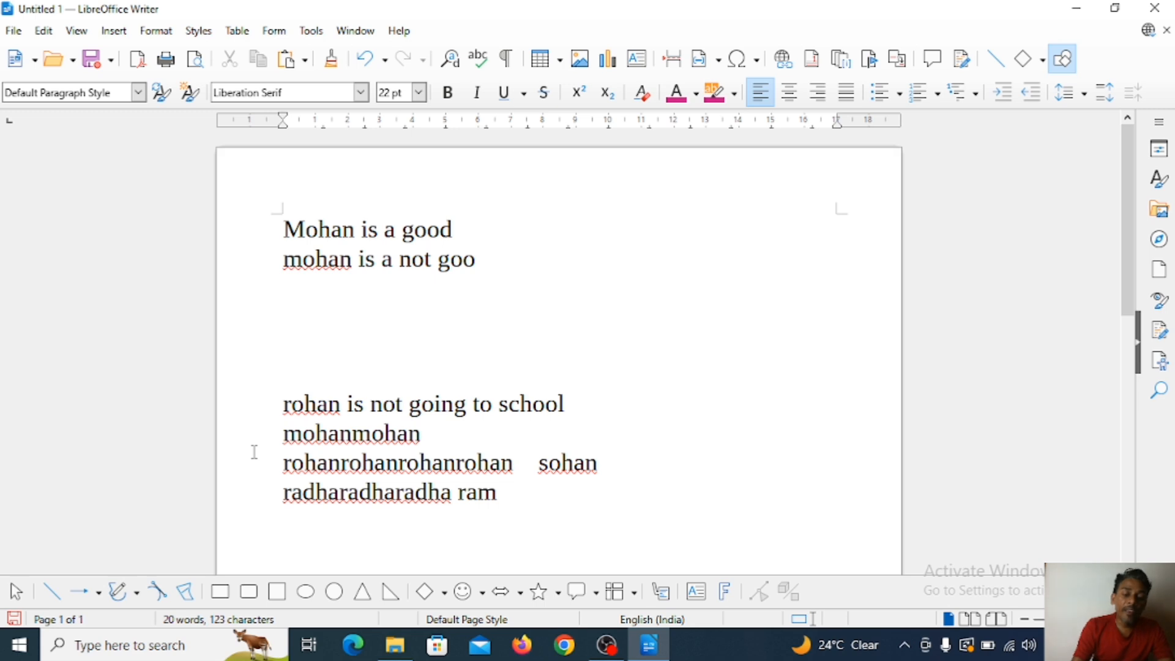
{"action": "key", "text": "BackSpace"}
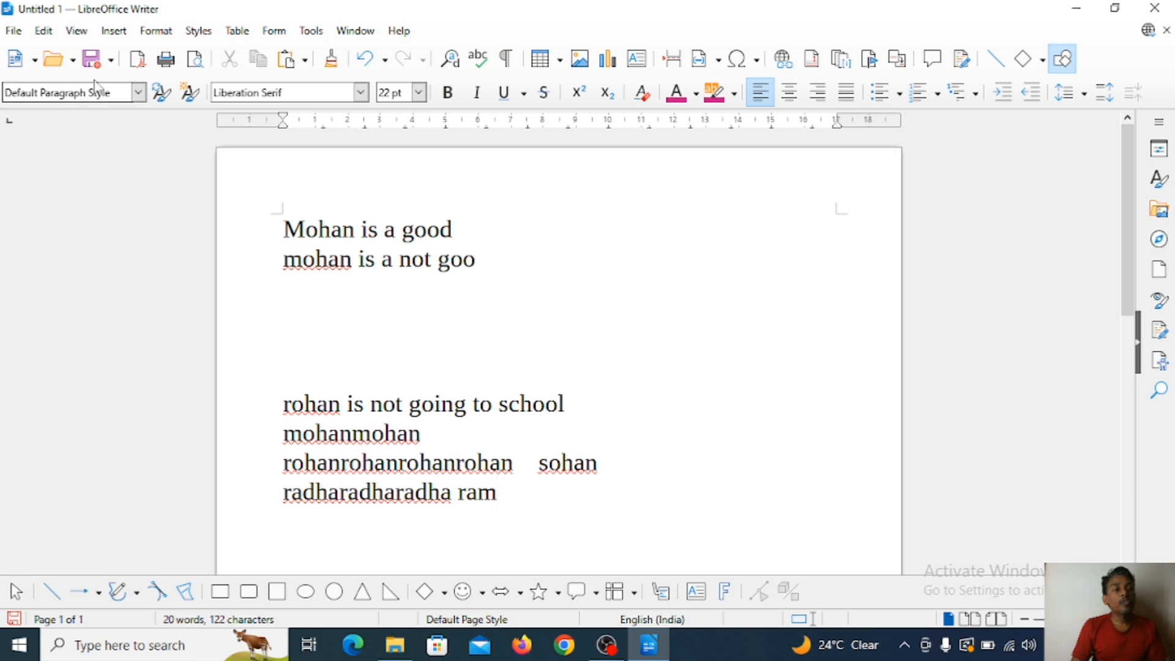
{"action": "left_click", "coordinate": [49, 32]}
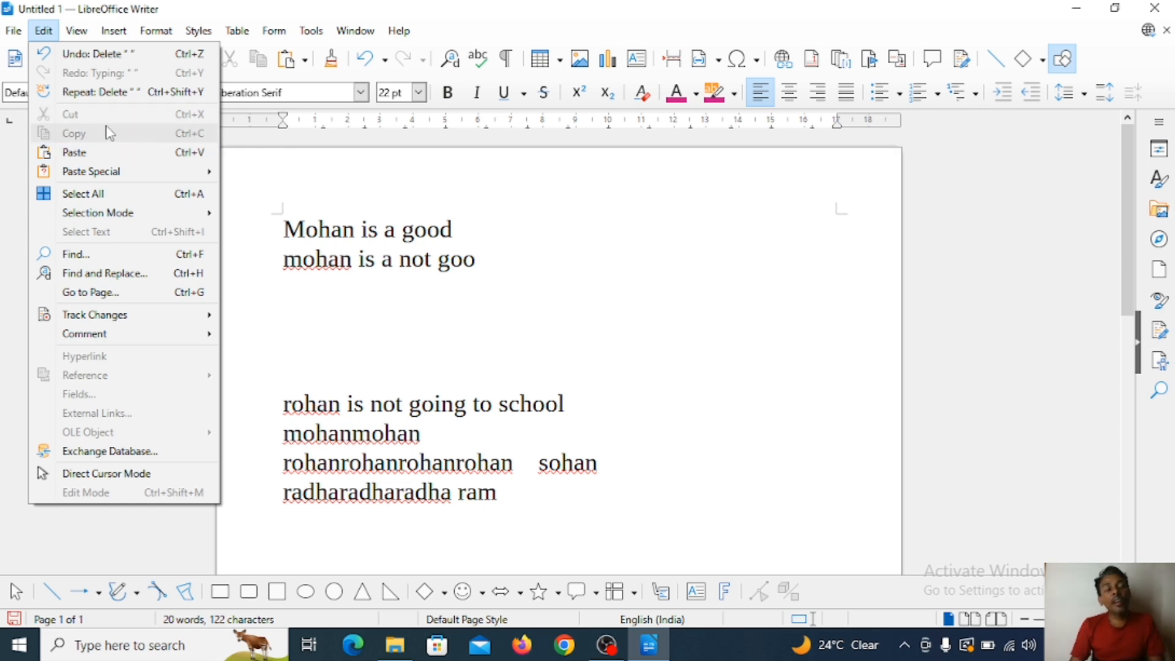
{"action": "left_click", "coordinate": [494, 289]}
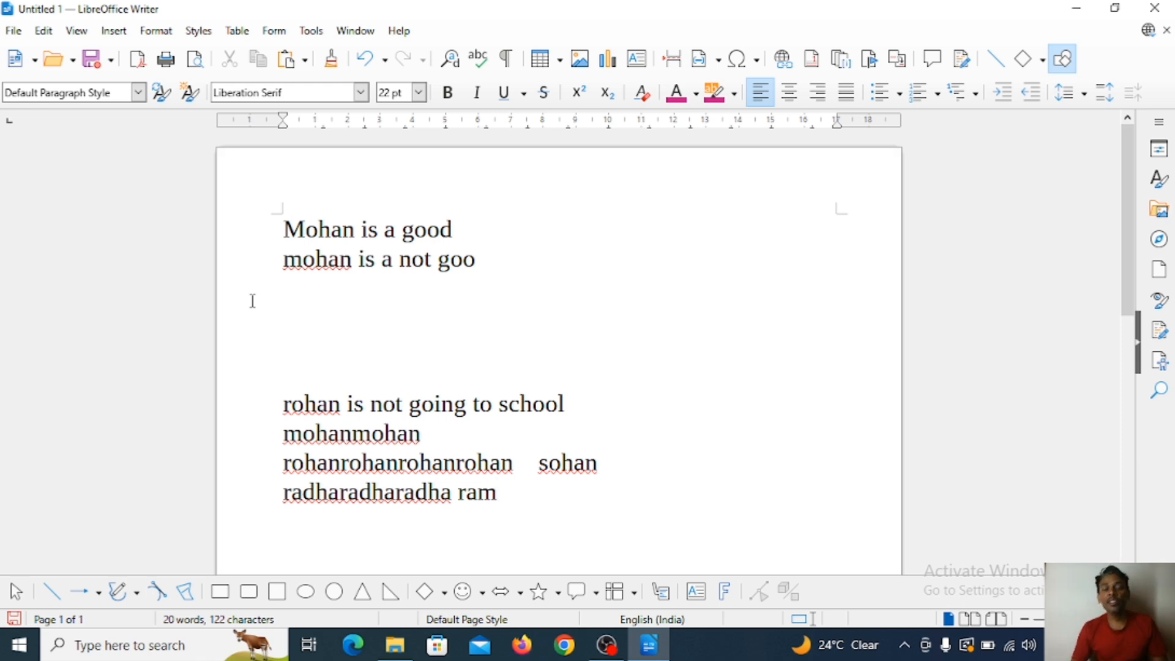
Examine the Undo, Redo and Repeat commands while placing the cursor at different spots and selecting parts of the first lines
{"action": "left_click", "coordinate": [347, 369]}
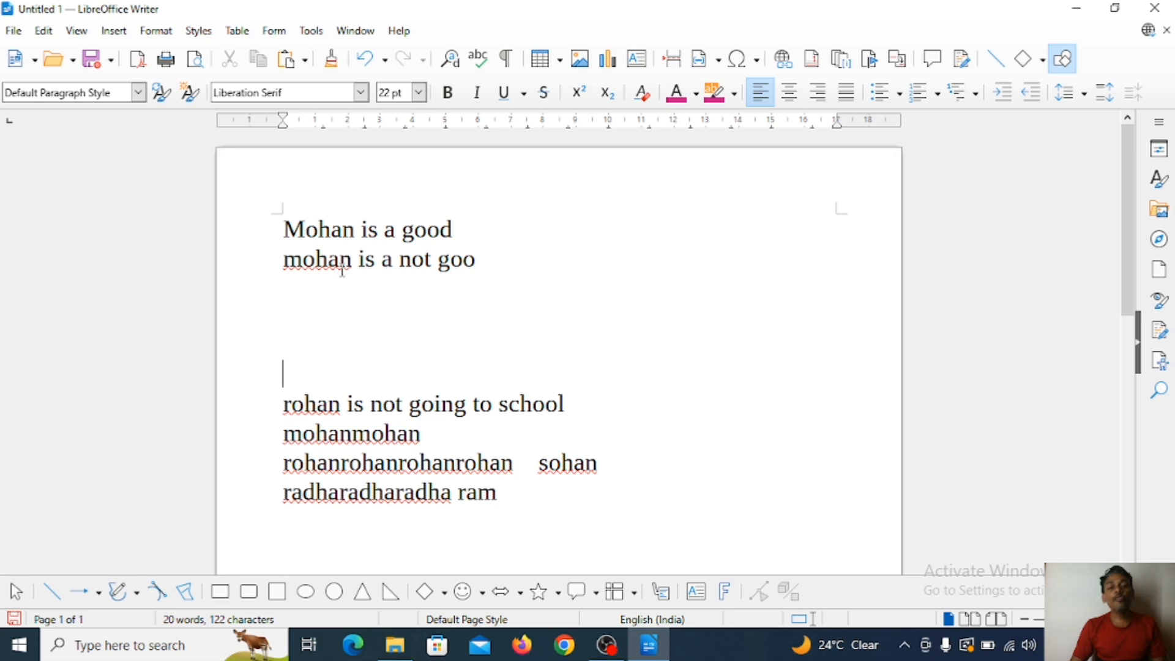
{"action": "left_click", "coordinate": [459, 239]}
{"action": "left_click_drag", "start_coordinate": [280, 228], "coordinate": [680, 356]}
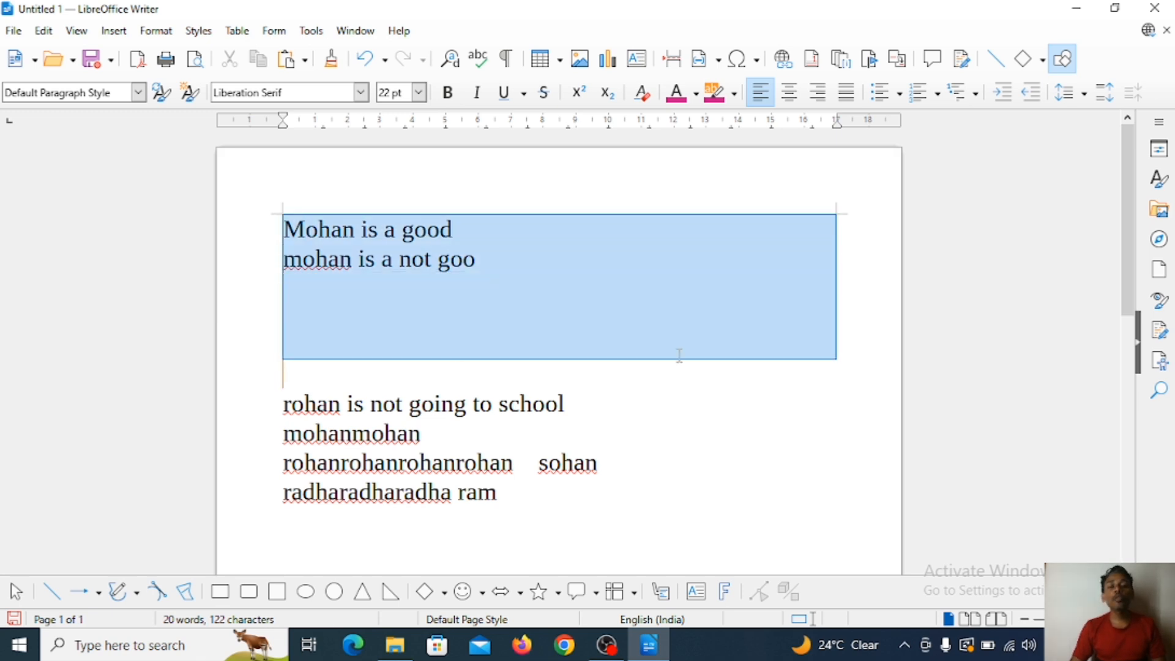
{"action": "left_click", "coordinate": [684, 397]}
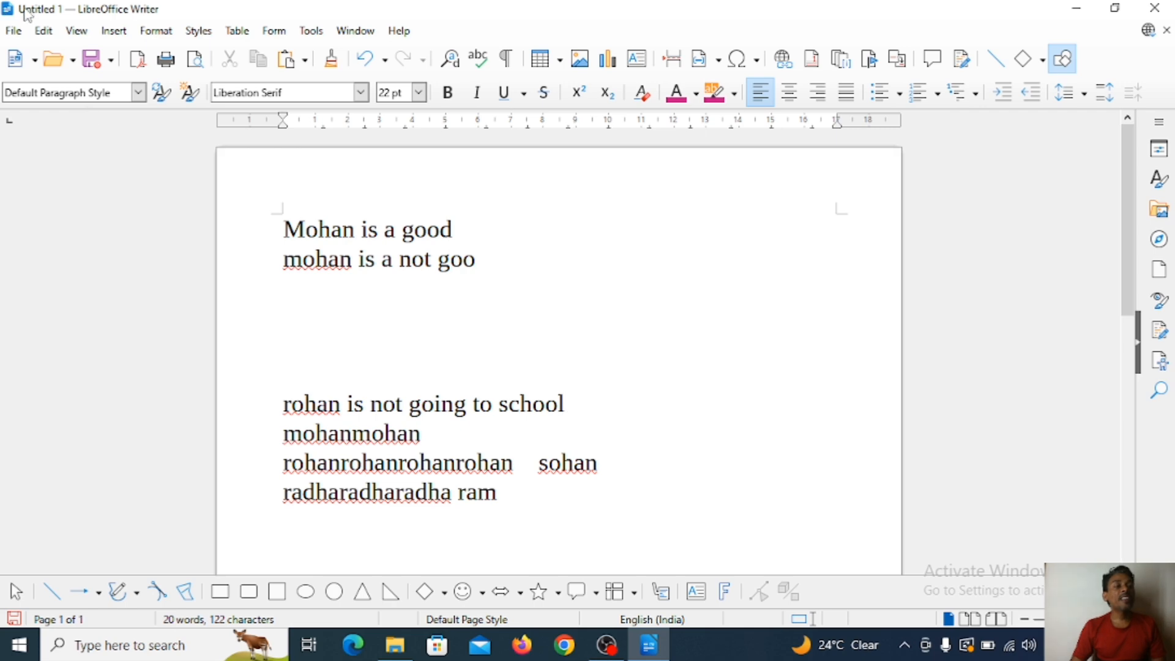
{"action": "left_click", "coordinate": [44, 30]}
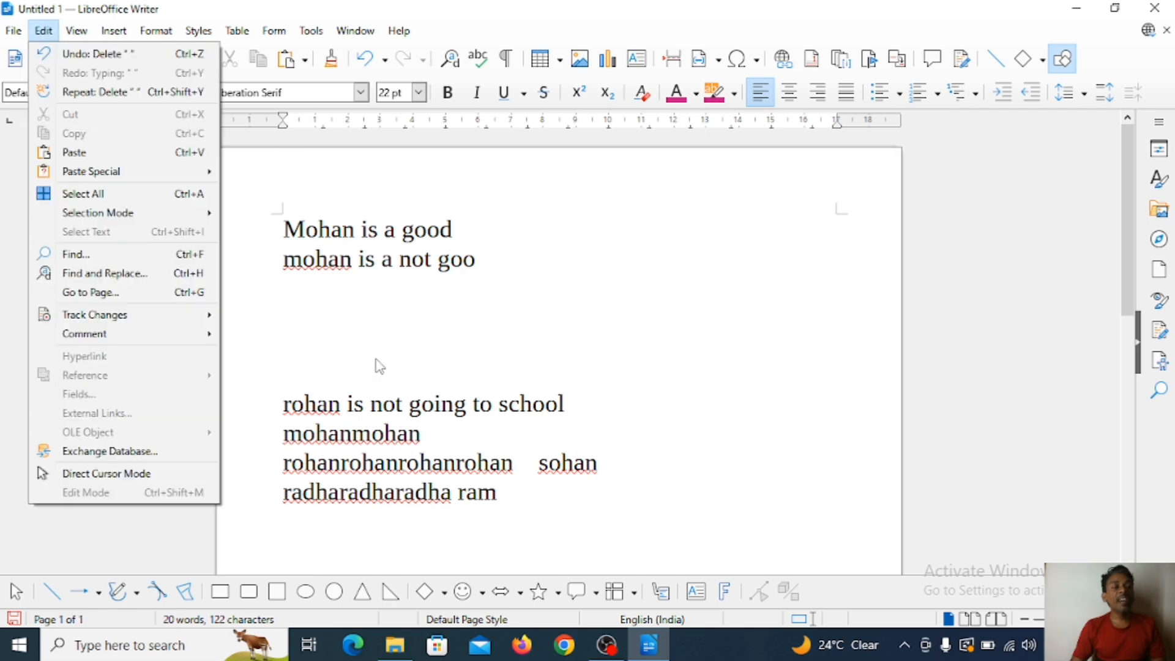
{"action": "left_click", "coordinate": [319, 244]}
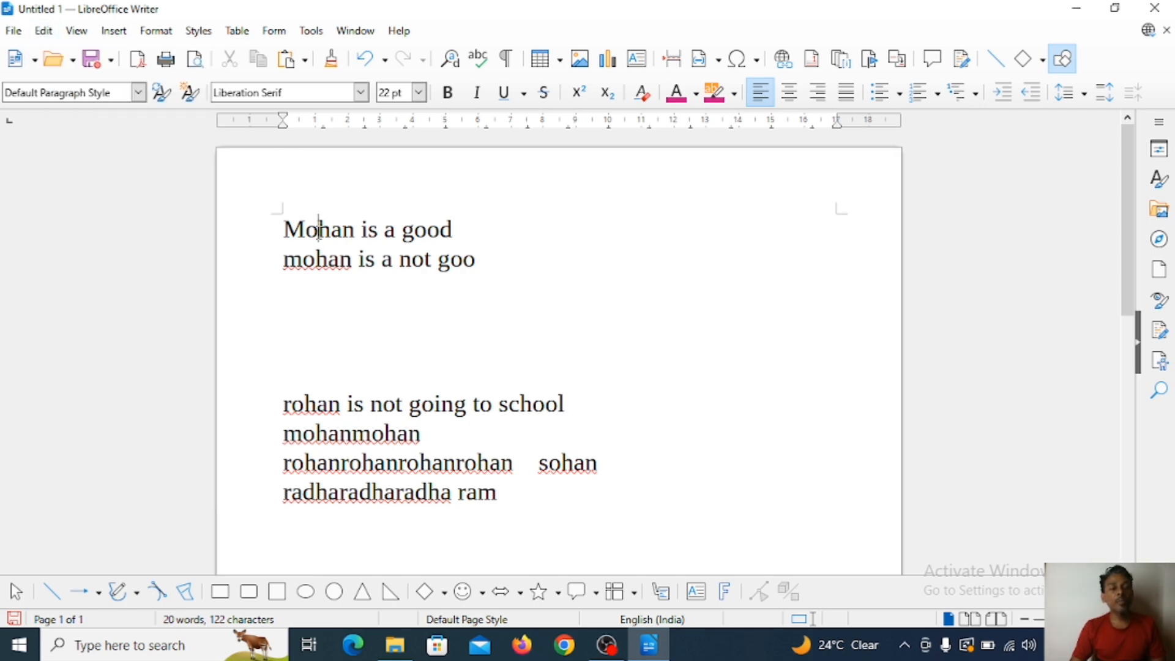
{"action": "left_click", "coordinate": [43, 32]}
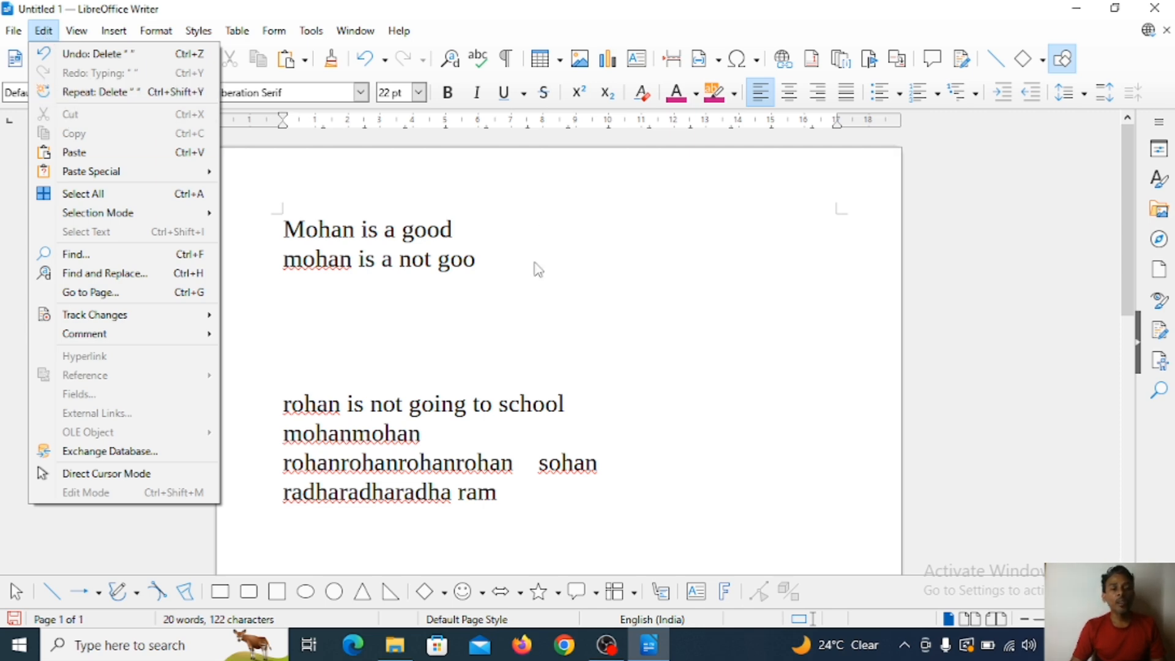
{"action": "left_click", "coordinate": [452, 265]}
{"action": "double_click", "coordinate": [454, 262]}
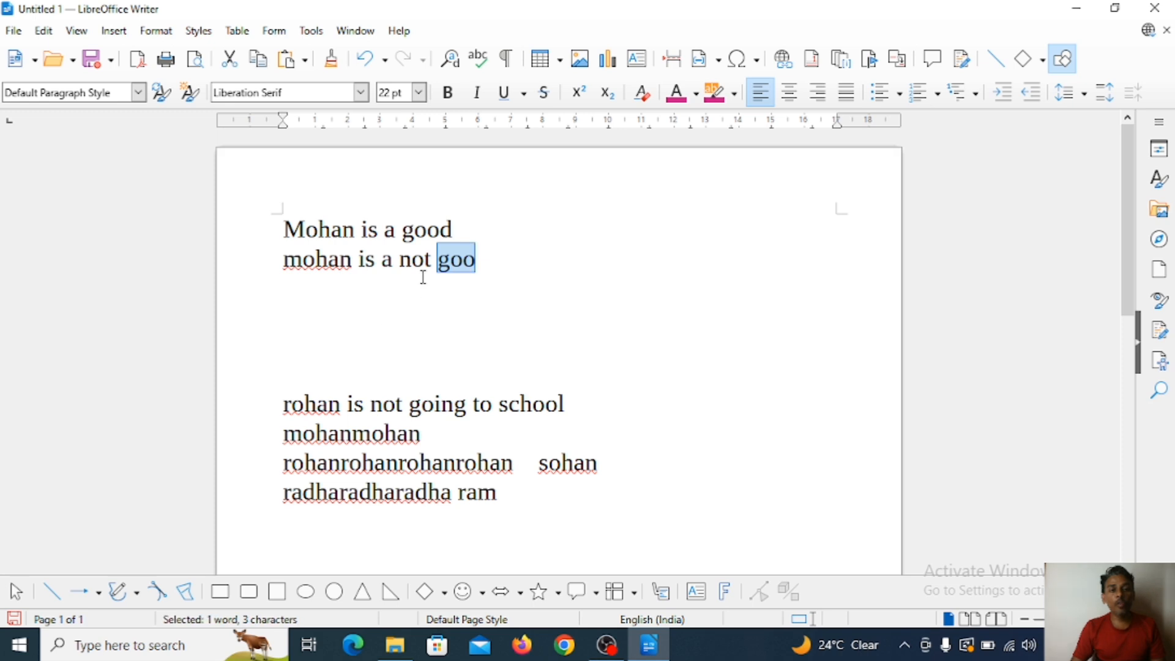
{"action": "left_click", "coordinate": [463, 260]}
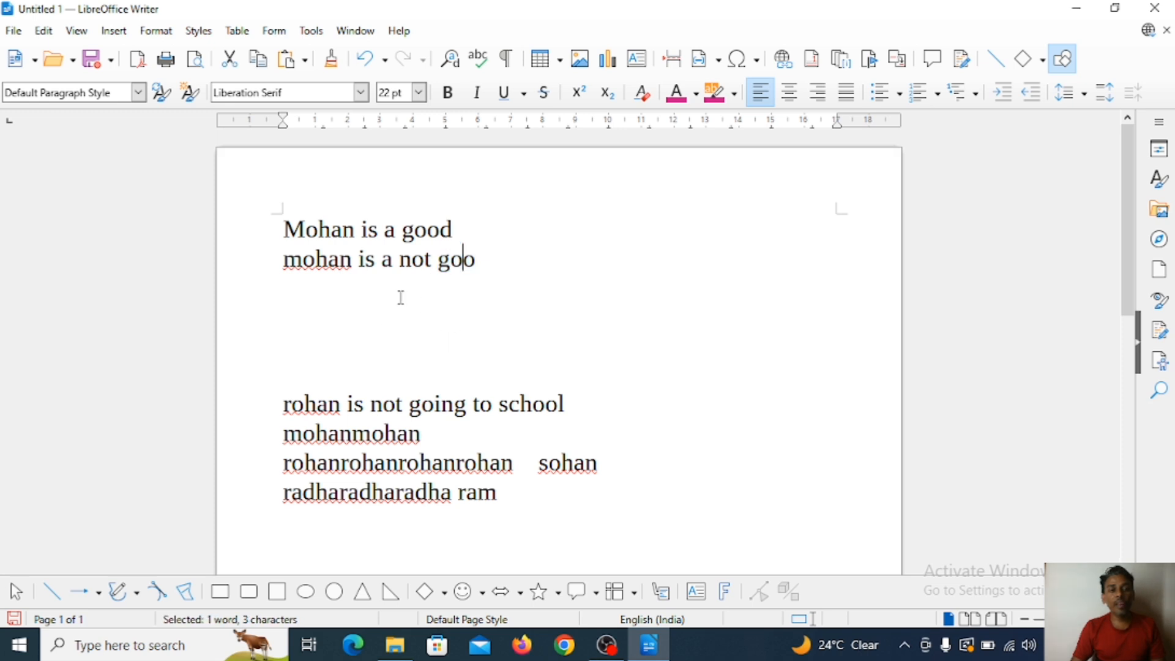
{"action": "left_click", "coordinate": [43, 31]}
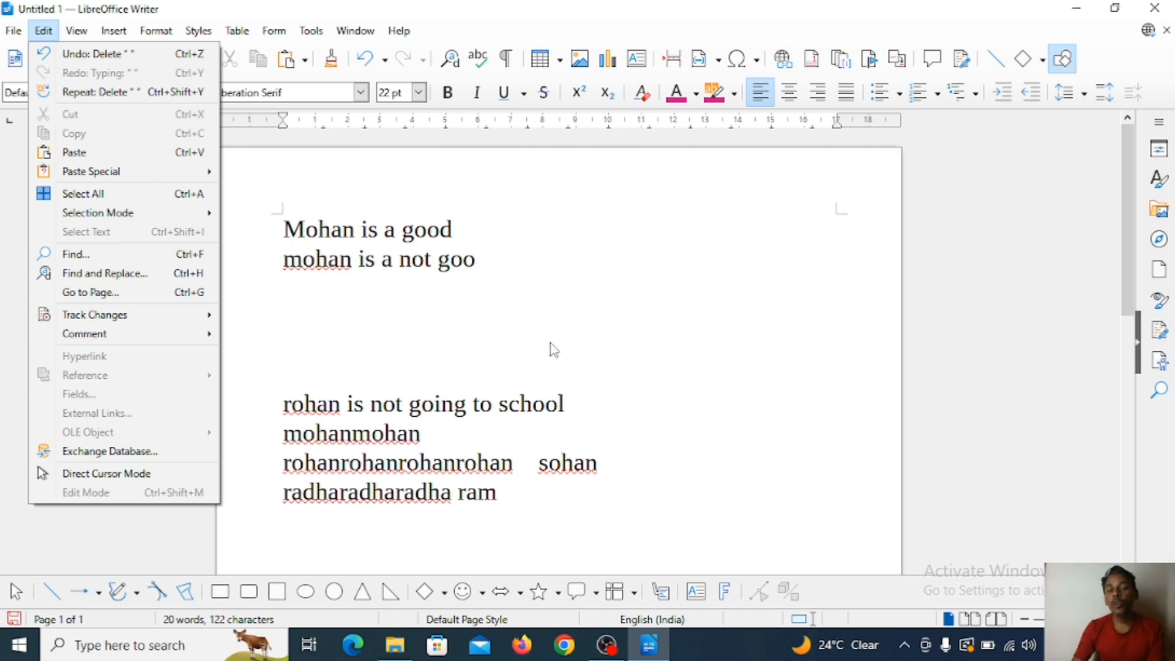
{"action": "left_click", "coordinate": [532, 289]}
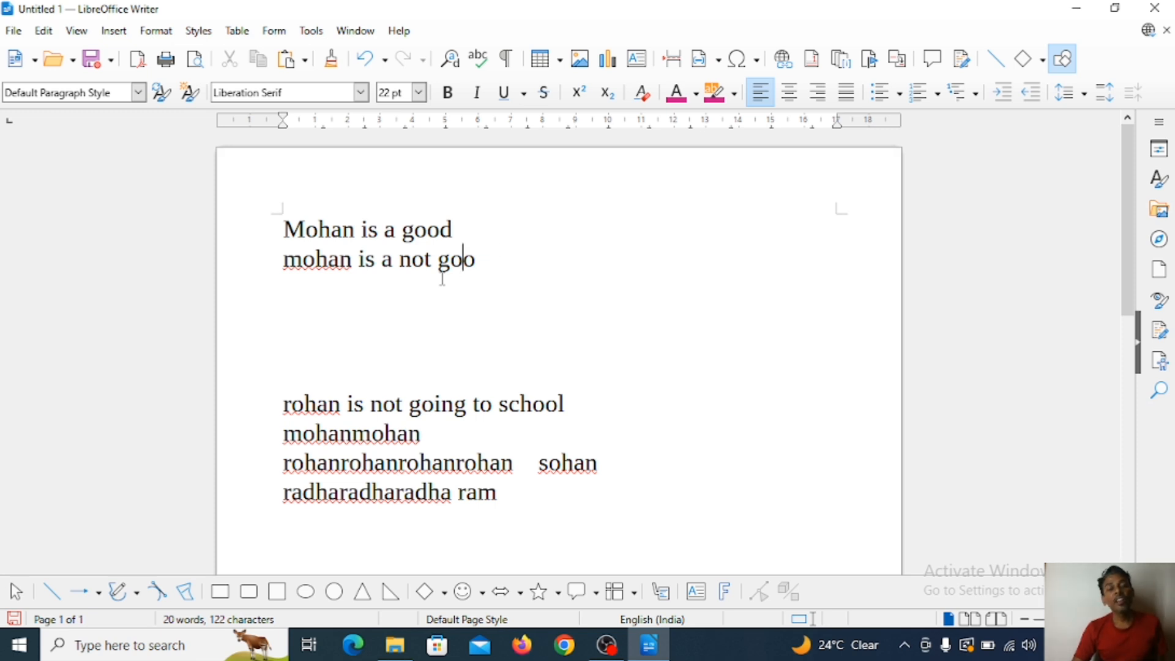
{"action": "left_click", "coordinate": [538, 335]}
Delete the final "o" from "goo" in the second line and select the remaining "go"
{"action": "left_click_drag", "start_coordinate": [438, 258], "coordinate": [536, 270]}
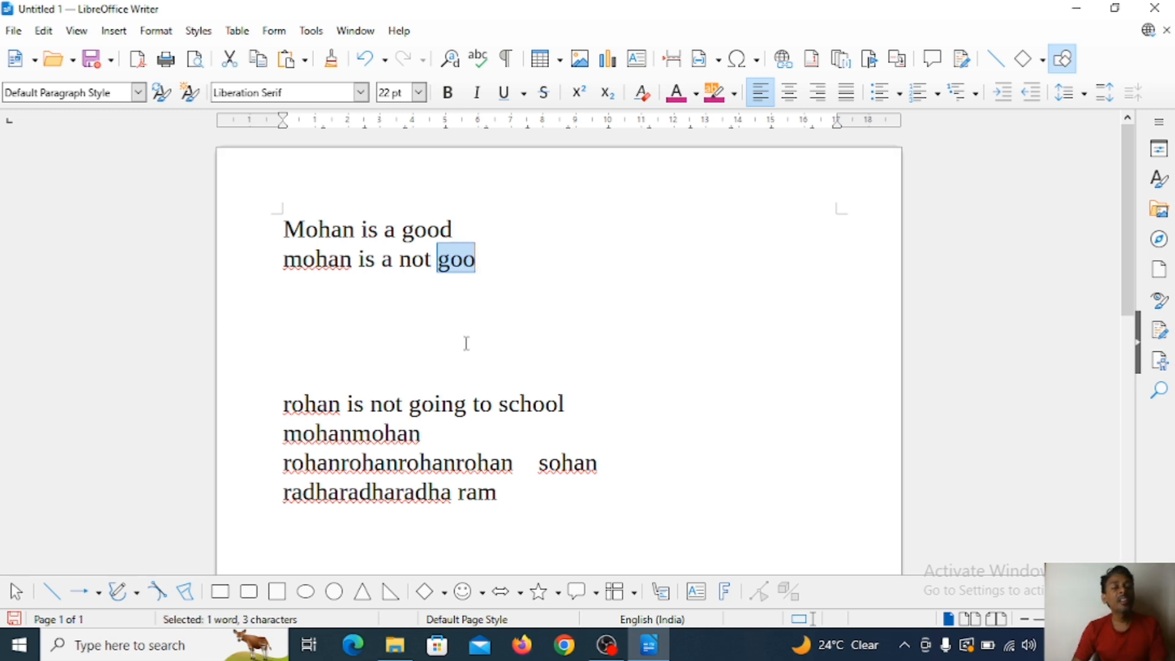
{"action": "left_click", "coordinate": [512, 273]}
{"action": "key", "text": "BackSpace"}
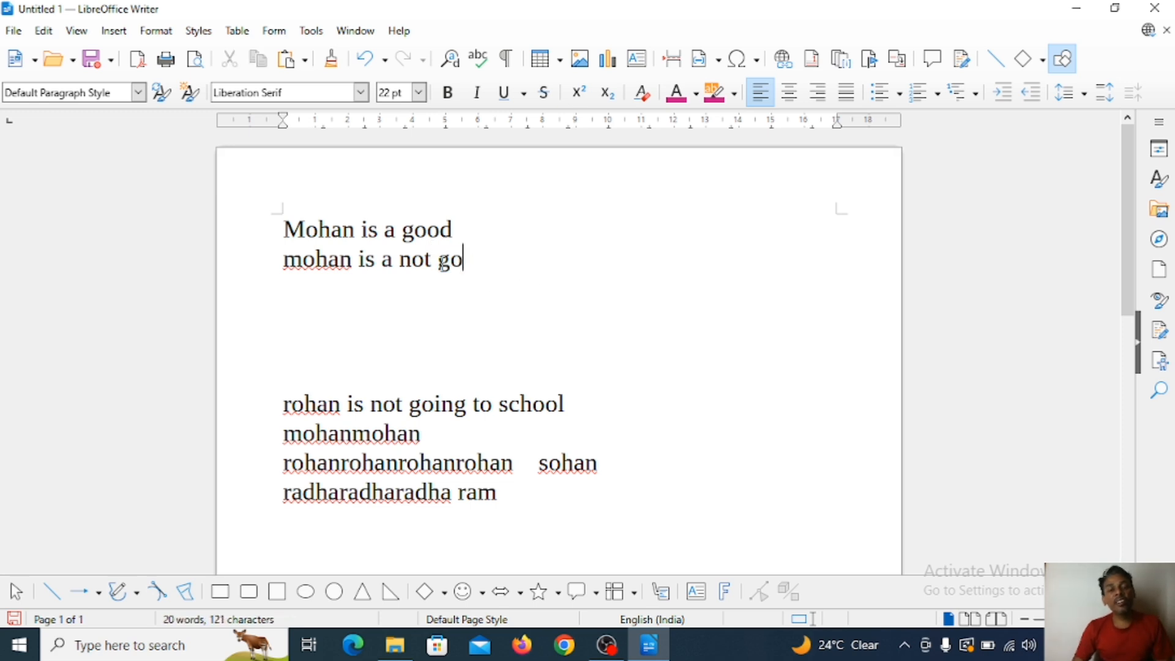
{"action": "key", "text": "ctrl+shift+Left"}
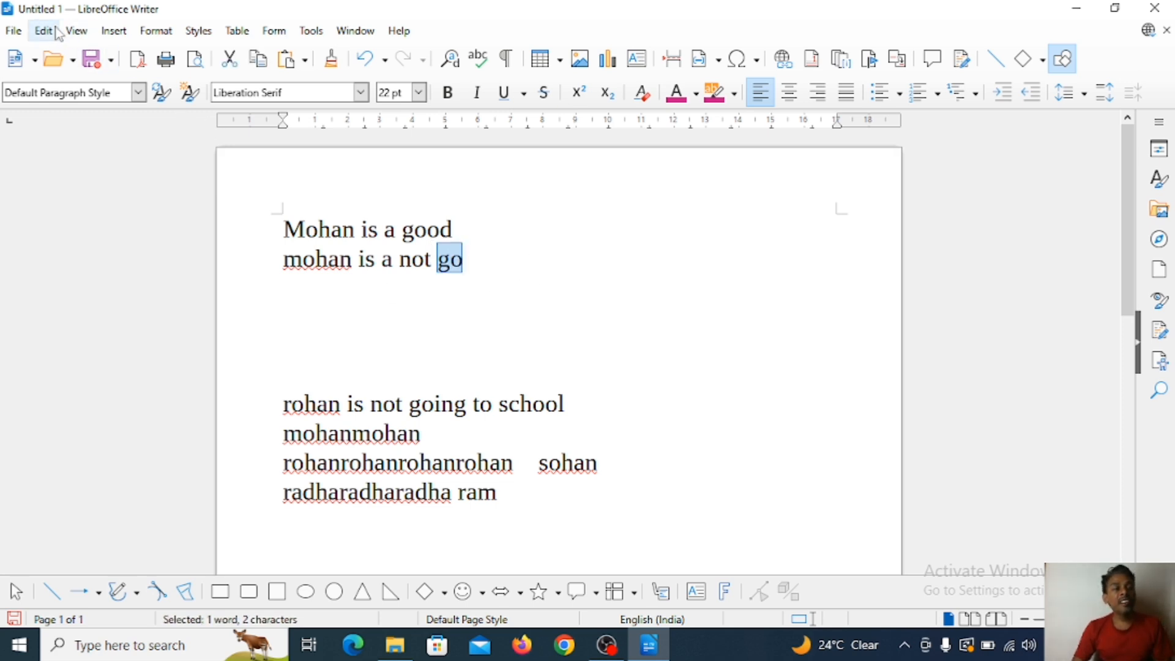
Review the Edit commands with "go" selected, and narrow the selection to its letter "o"
{"action": "left_click", "coordinate": [44, 31]}
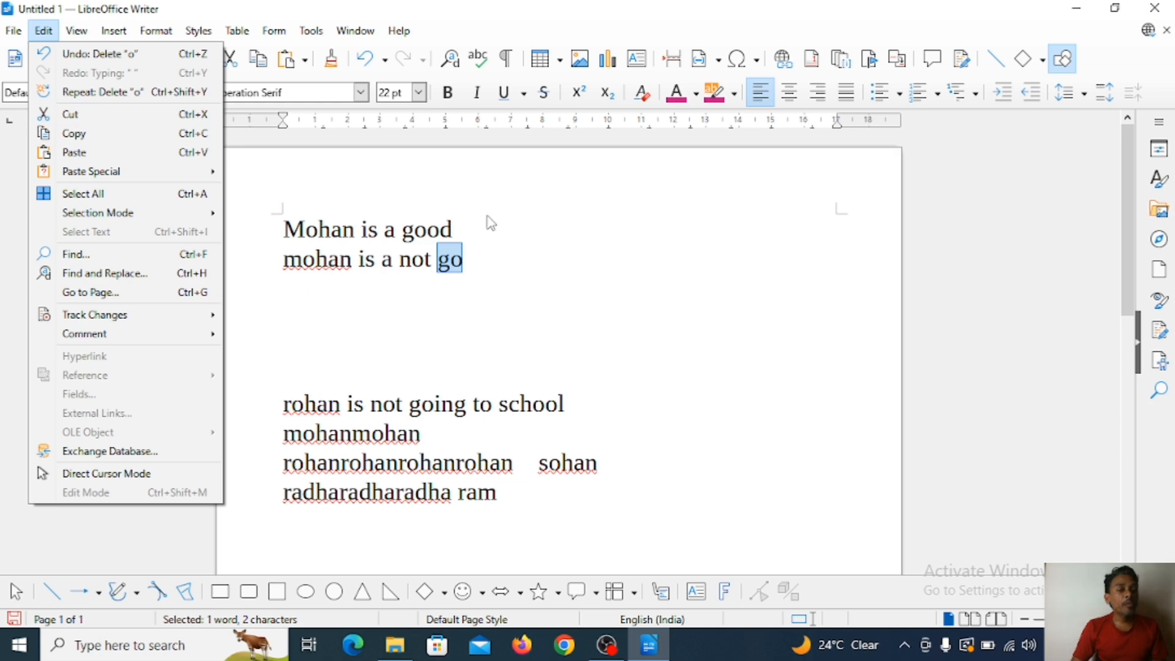
{"action": "left_click", "coordinate": [130, 133]}
{"action": "left_click", "coordinate": [450, 259]}
{"action": "left_click", "coordinate": [468, 267], "text": "shift"}
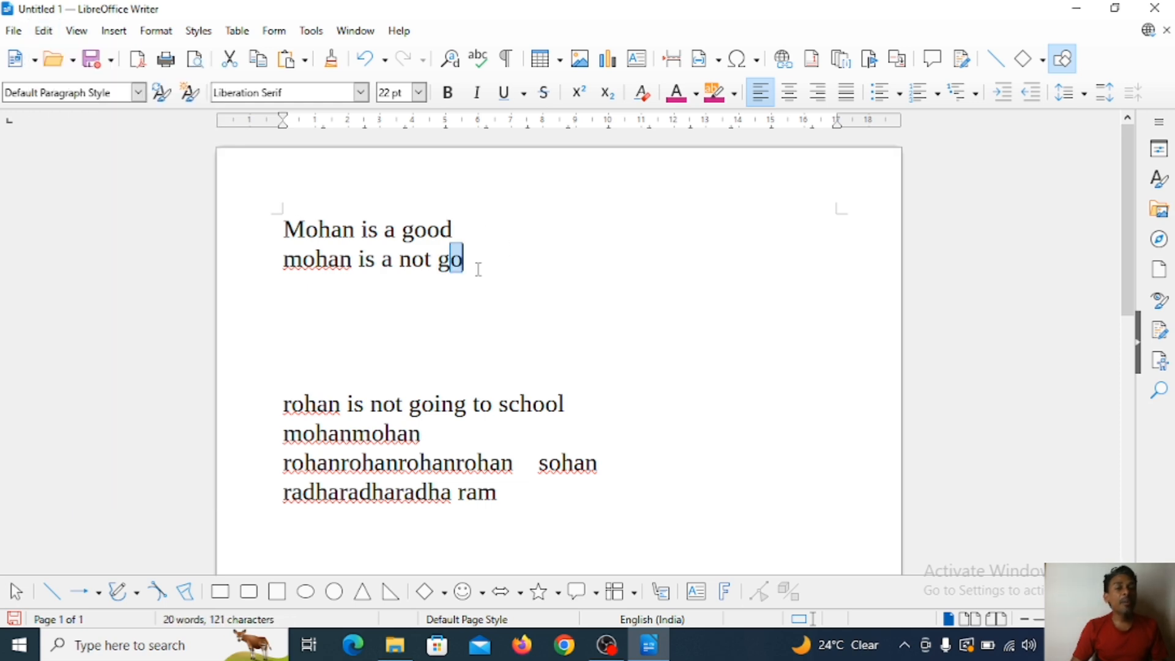
Review the Edit commands with the final "o" selected and with the whole second line selected, and clear the selection
{"action": "left_click", "coordinate": [43, 31]}
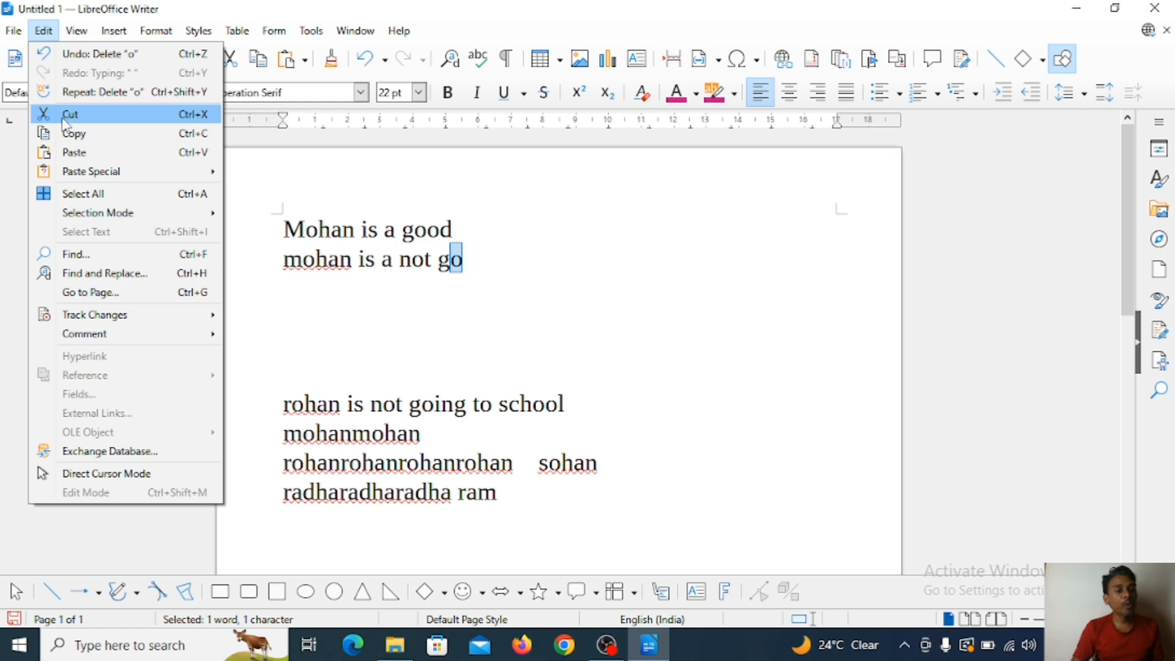
{"action": "left_click", "coordinate": [296, 371]}
{"action": "left_click_drag", "start_coordinate": [278, 248], "coordinate": [327, 282]}
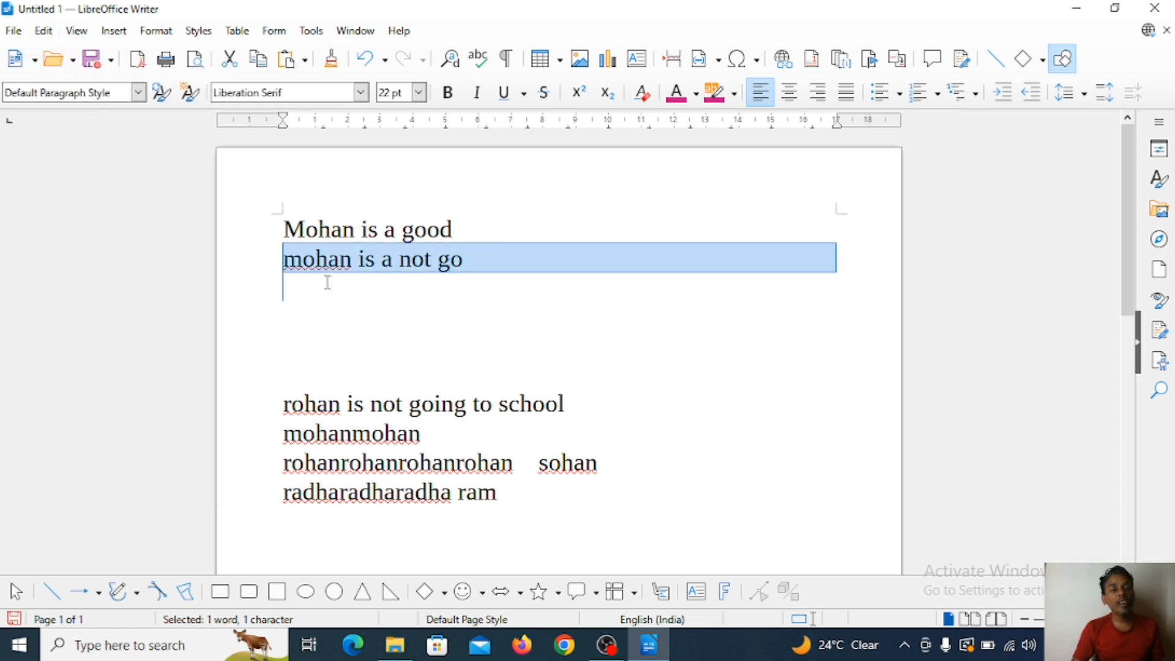
{"action": "left_click", "coordinate": [44, 31]}
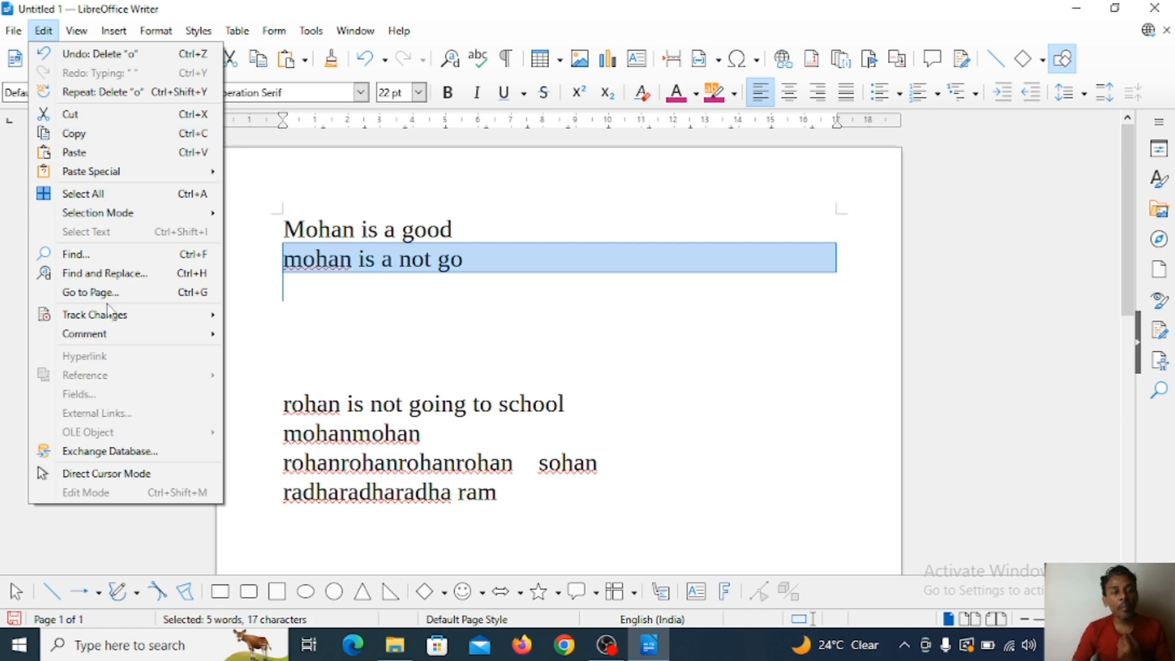
{"action": "left_click", "coordinate": [396, 301]}
{"action": "left_click", "coordinate": [398, 300]}
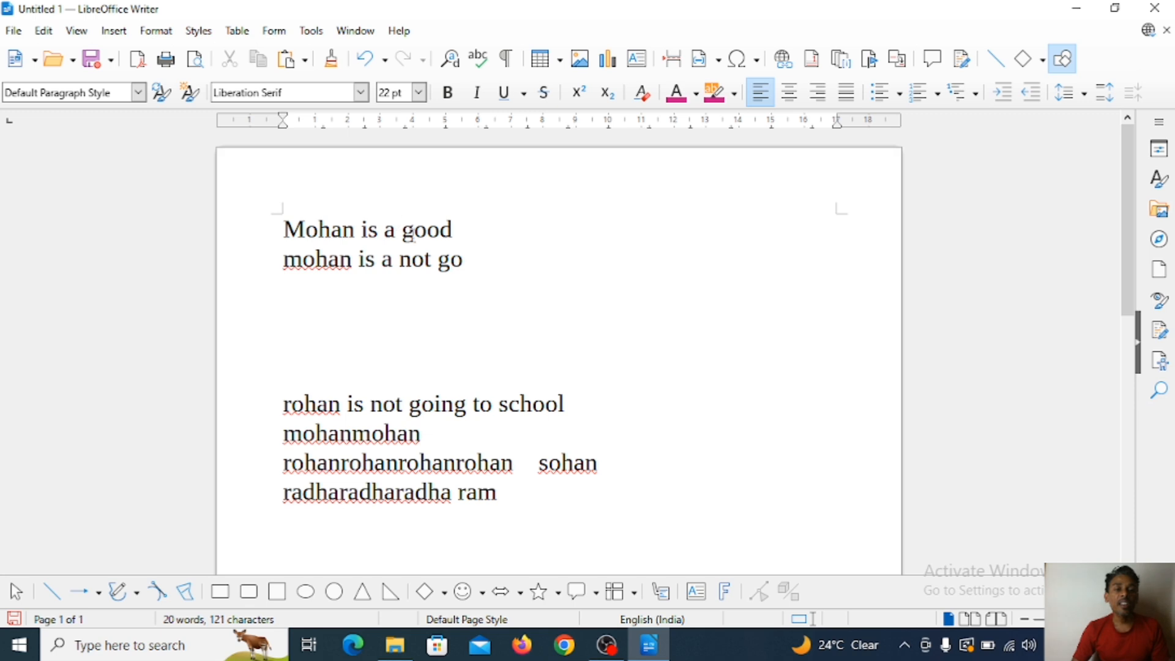
Cut the word "good" from the first line and paste it on the second blank line below the opening sentences
{"action": "double_click", "coordinate": [404, 231]}
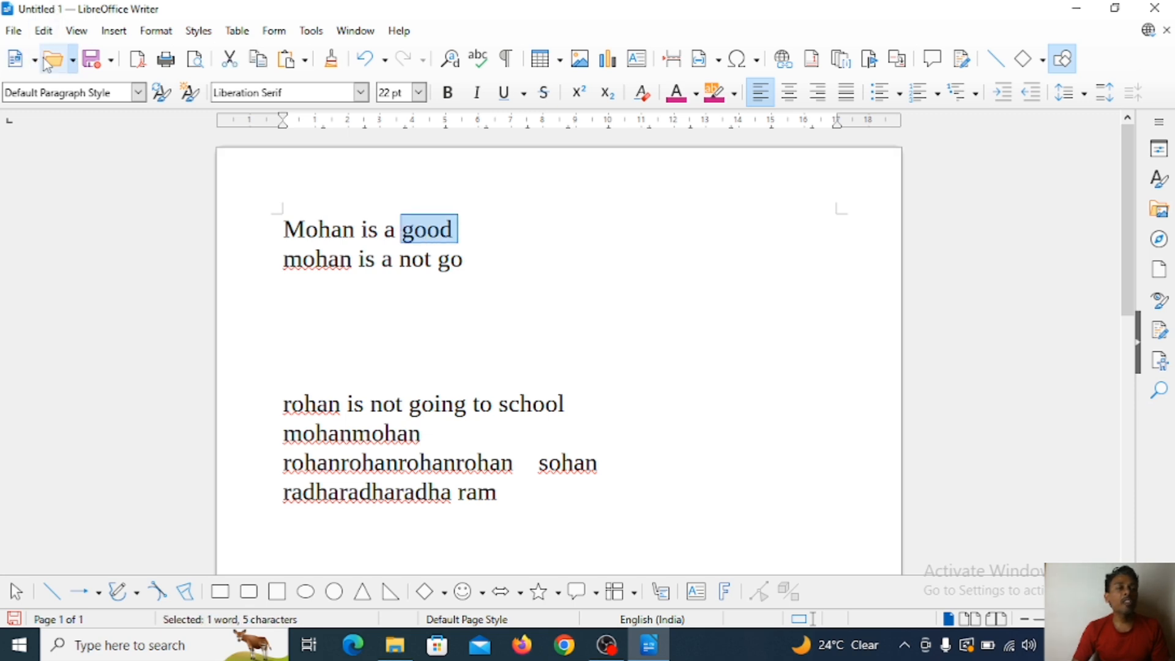
{"action": "left_click", "coordinate": [43, 31]}
{"action": "mouse_move", "coordinate": [76, 31]}
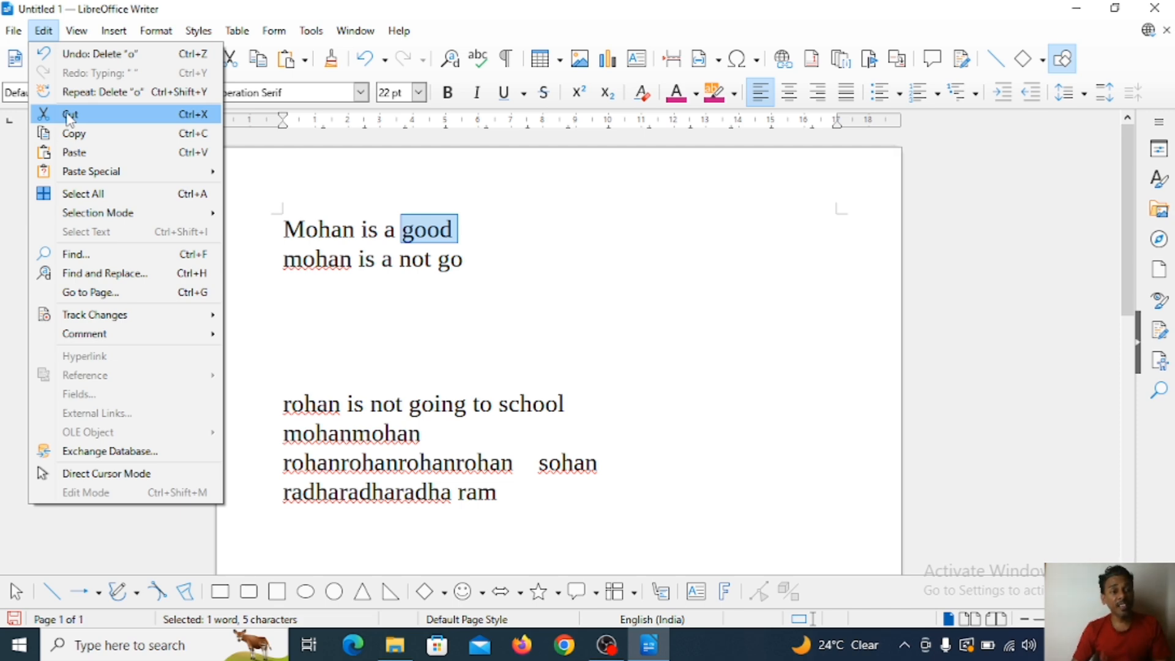
{"action": "left_click", "coordinate": [69, 116]}
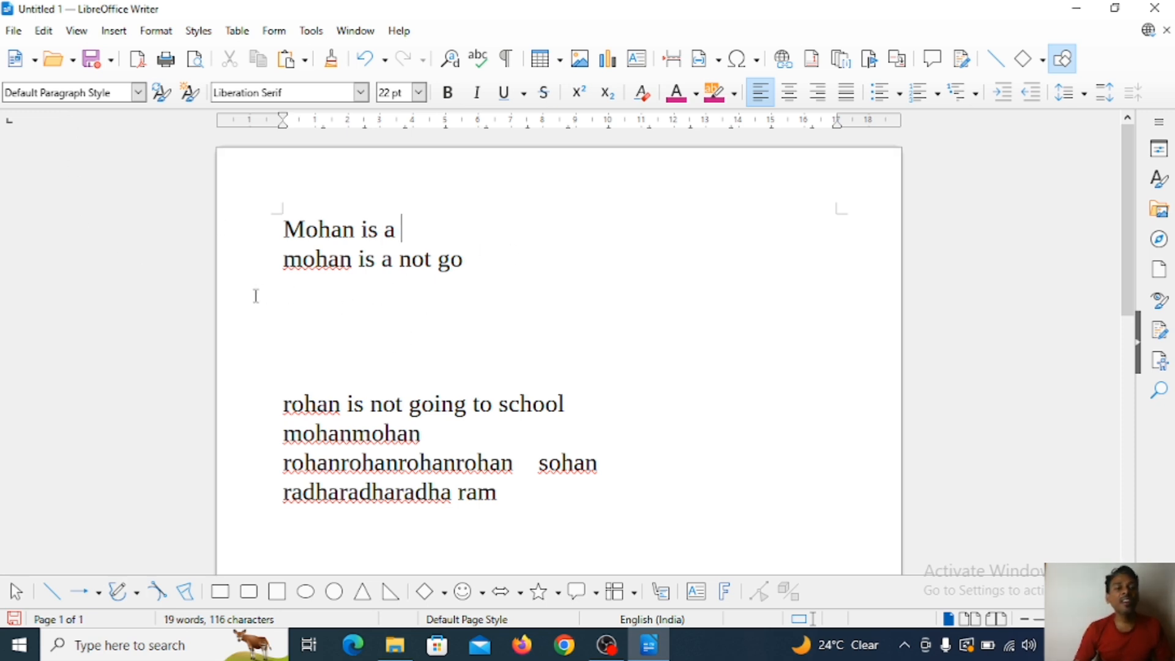
{"action": "left_click", "coordinate": [296, 304]}
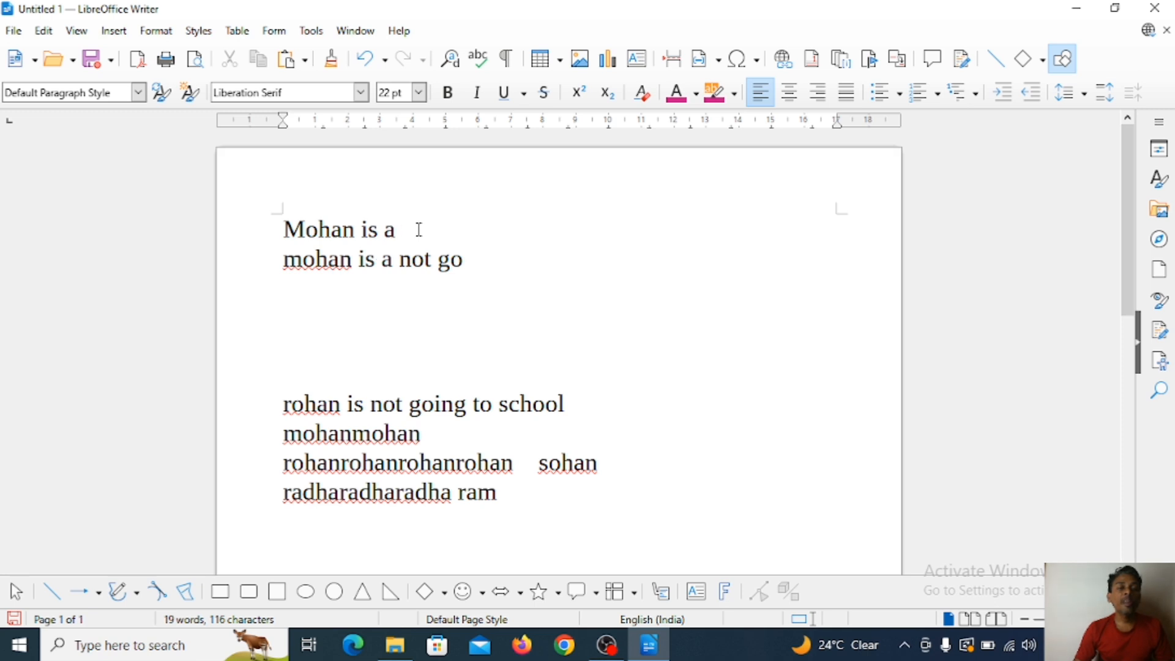
{"action": "left_click", "coordinate": [296, 309]}
{"action": "left_click", "coordinate": [45, 31]}
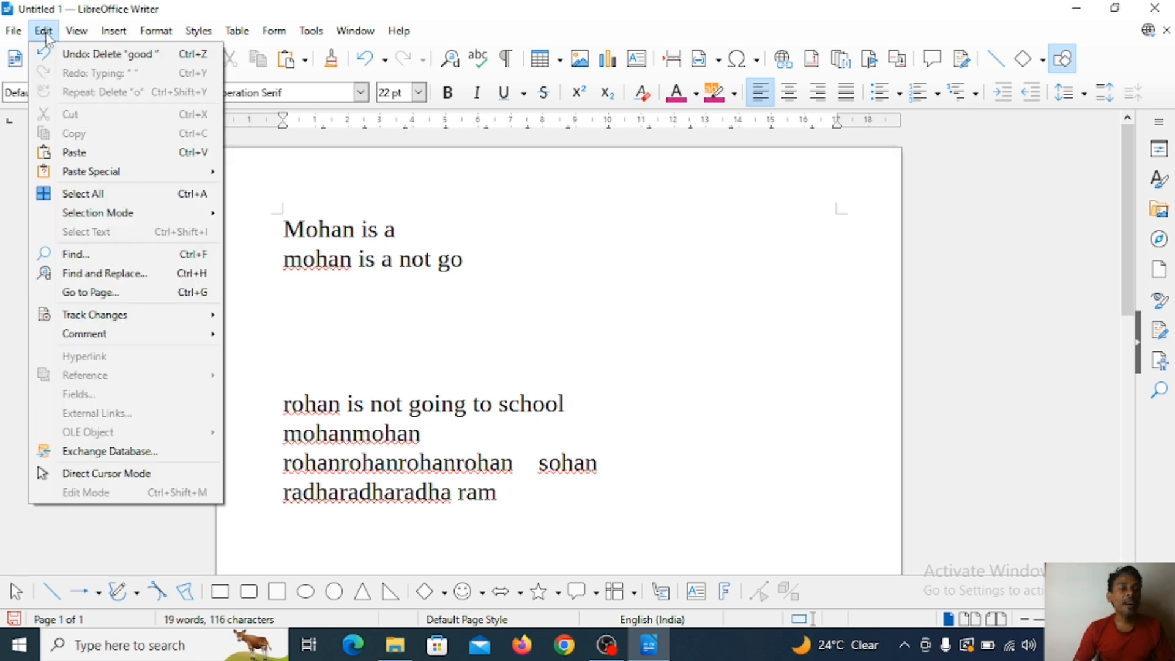
{"action": "left_click", "coordinate": [76, 154]}
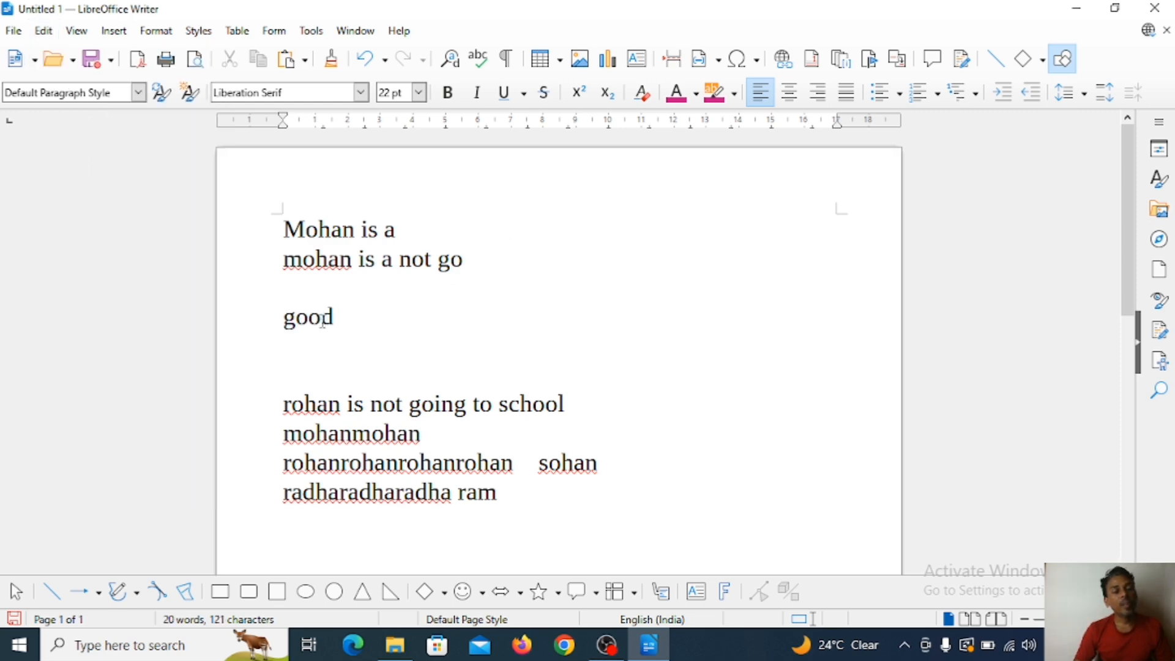
Undo the paste and the cut of "good", and deselect the word
{"action": "left_click", "coordinate": [431, 231]}
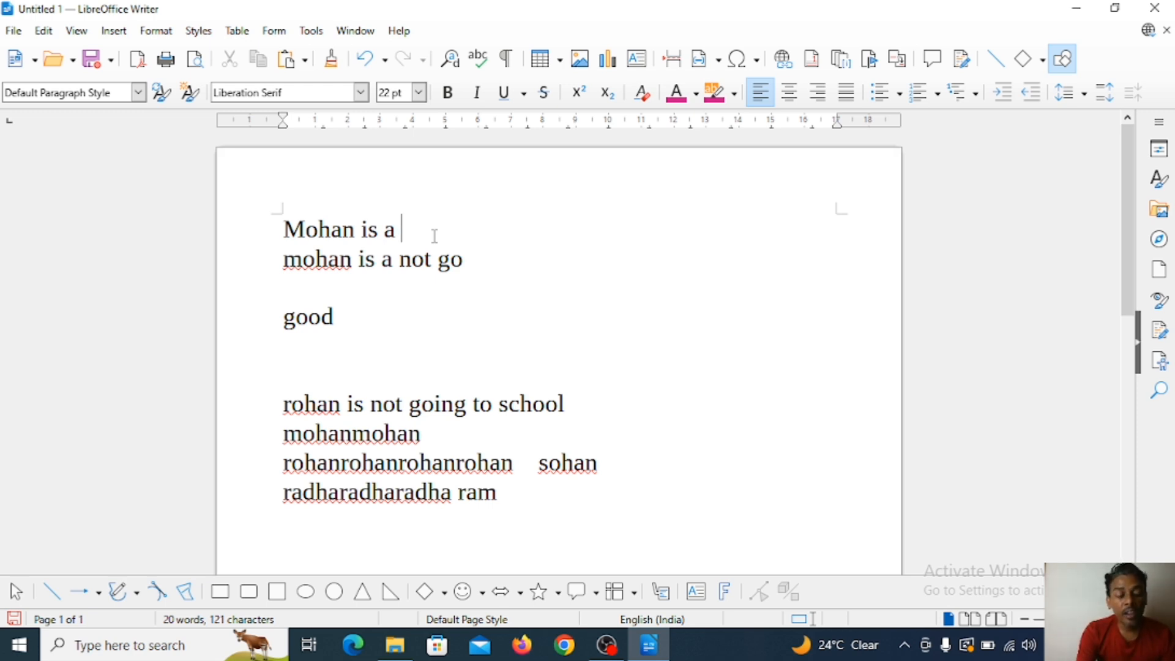
{"action": "key", "text": "ctrl+z"}
{"action": "key", "text": "ctrl+z"}
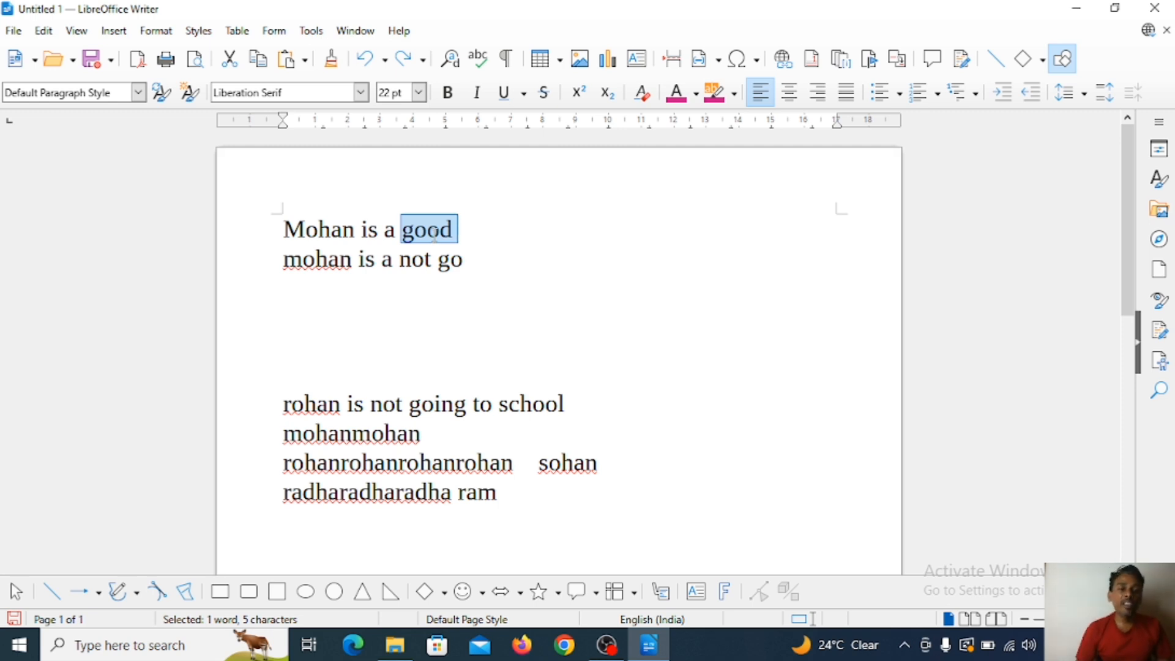
{"action": "left_click", "coordinate": [597, 257]}
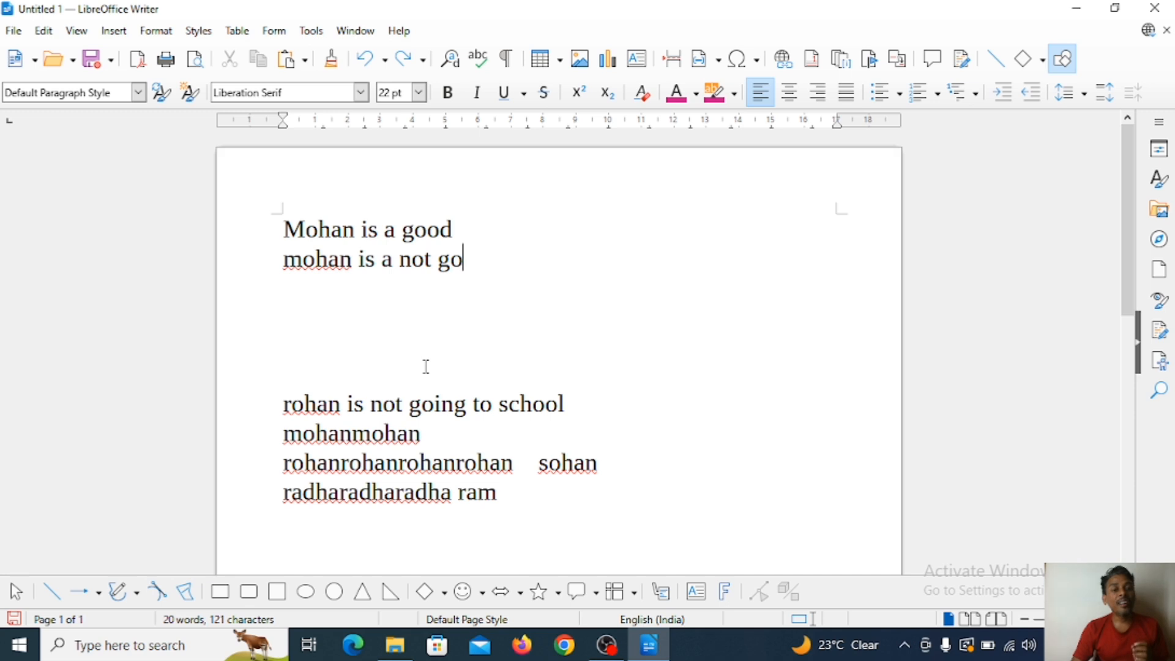
Cut the first two lines, paste them below the last line of text, and review the Edit commands
{"action": "left_click_drag", "start_coordinate": [285, 230], "coordinate": [461, 284]}
{"action": "key", "text": "ctrl+c"}
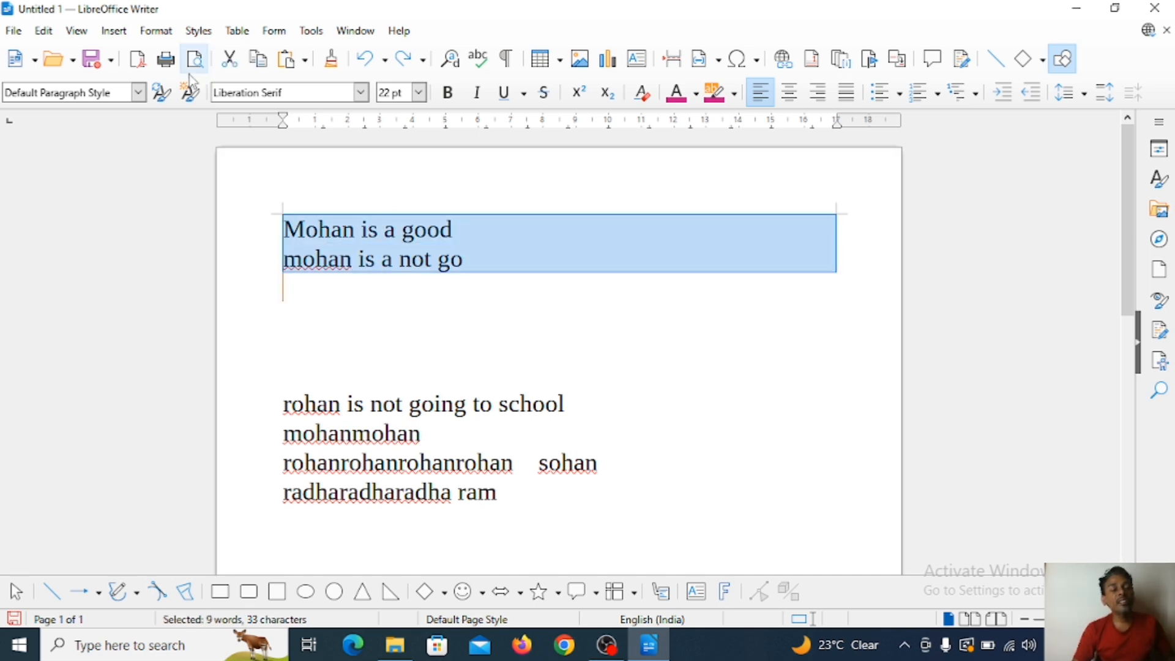
{"action": "left_click", "coordinate": [42, 32]}
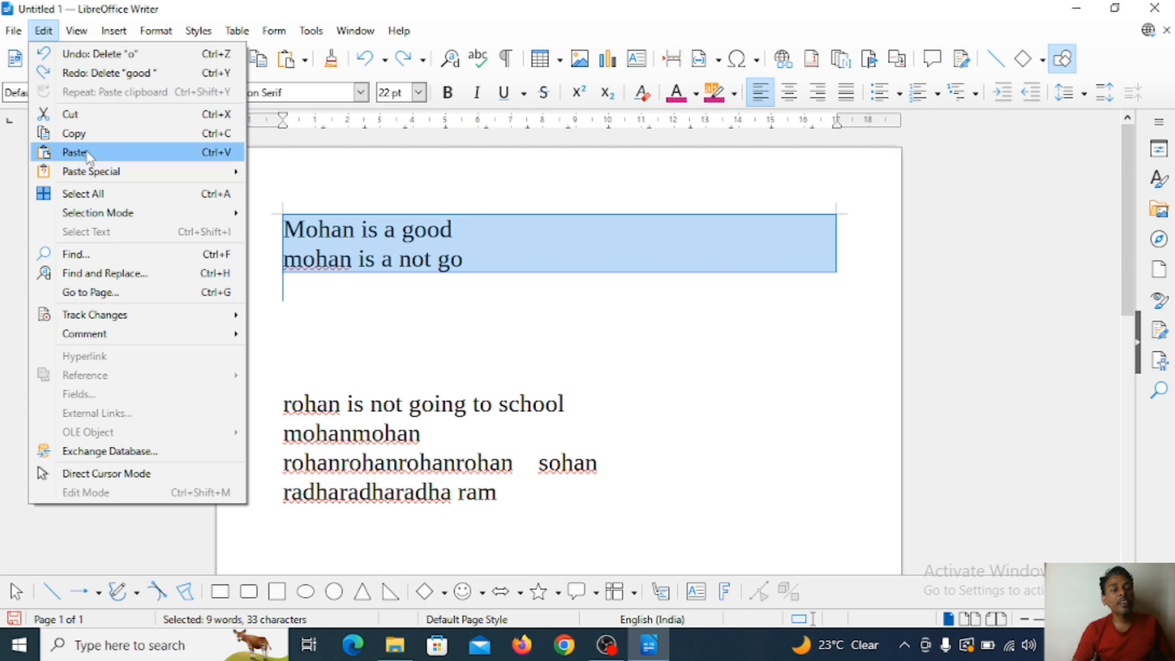
{"action": "left_click", "coordinate": [71, 114]}
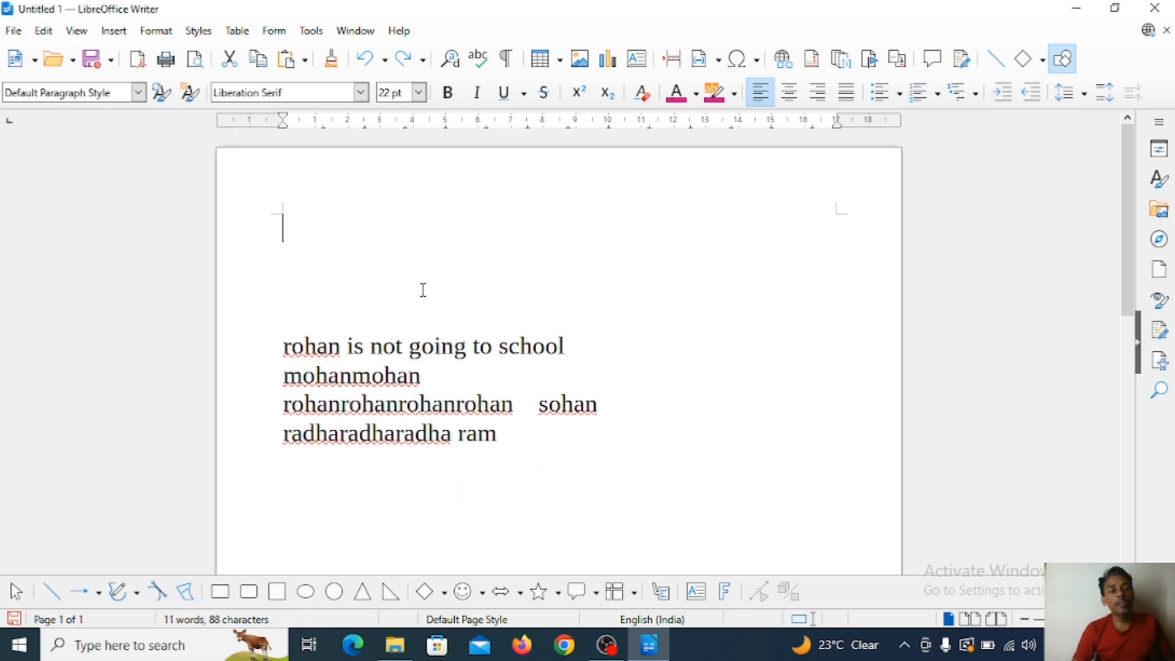
{"action": "left_click", "coordinate": [298, 520]}
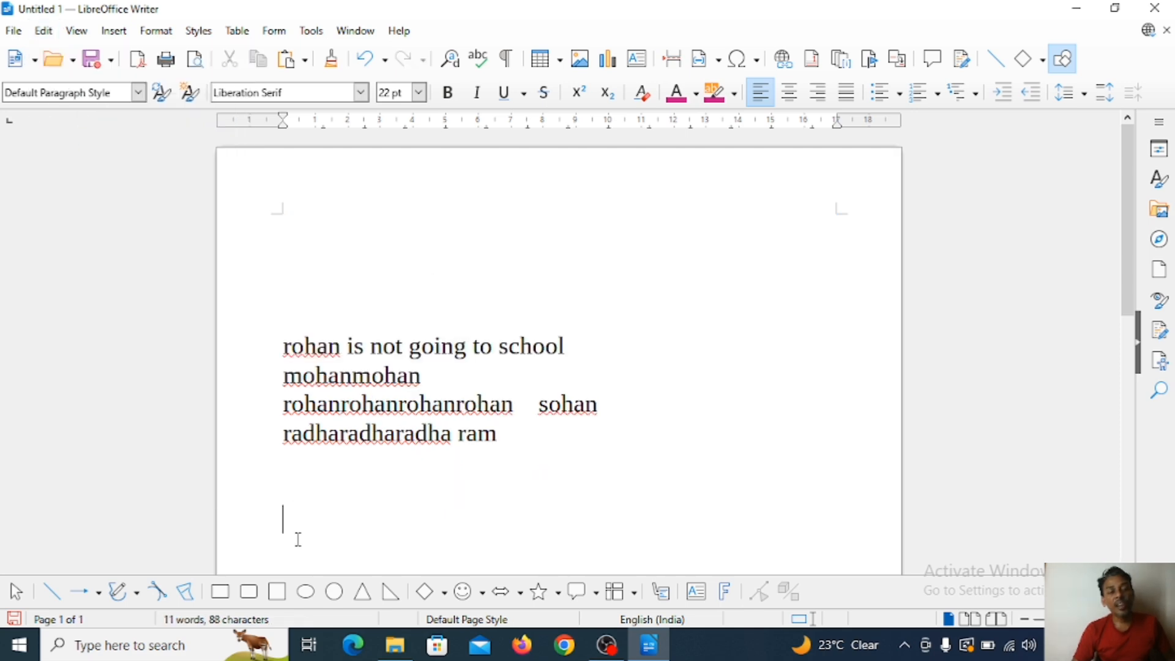
{"action": "left_click", "coordinate": [43, 31]}
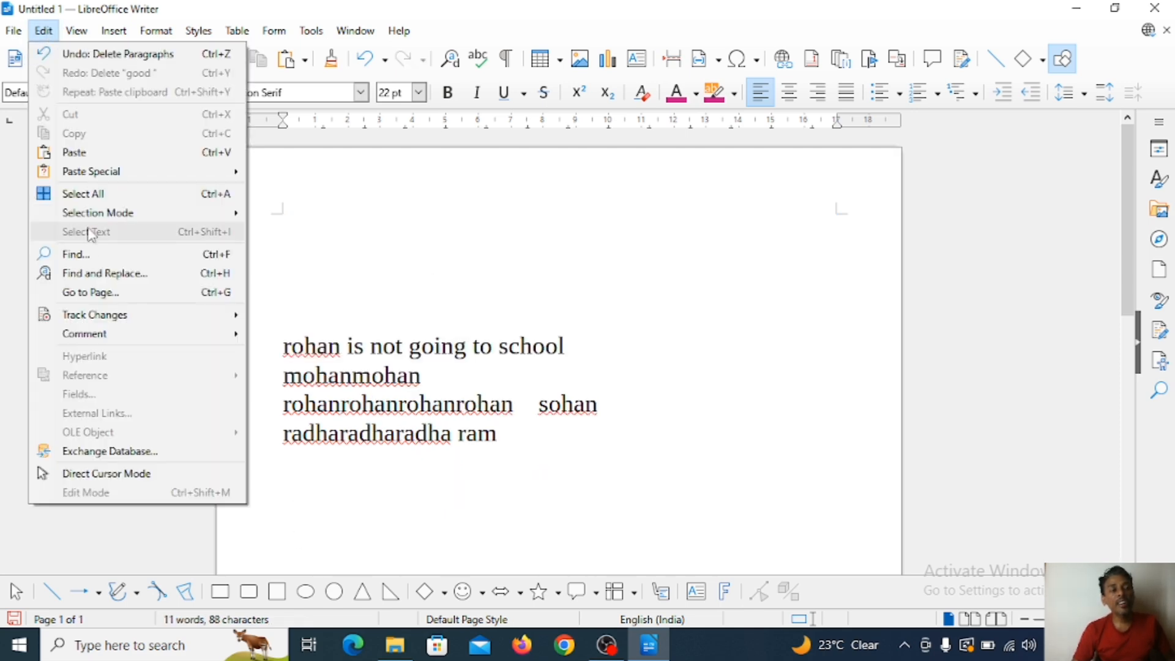
{"action": "left_click", "coordinate": [74, 152]}
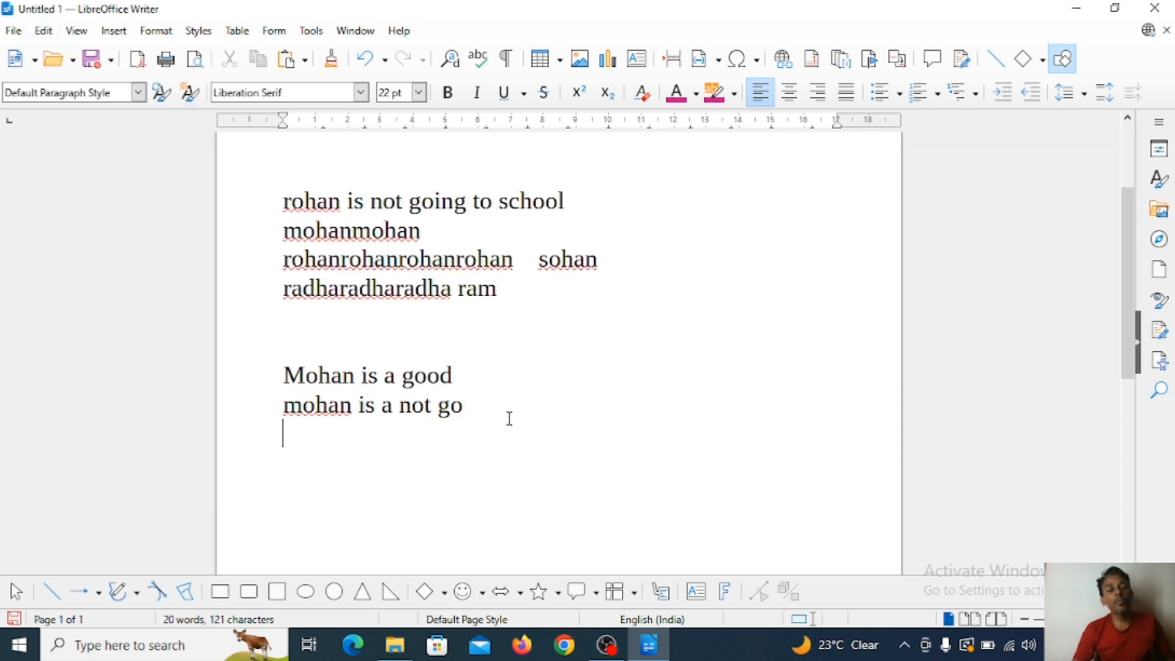
{"action": "left_click", "coordinate": [43, 30]}
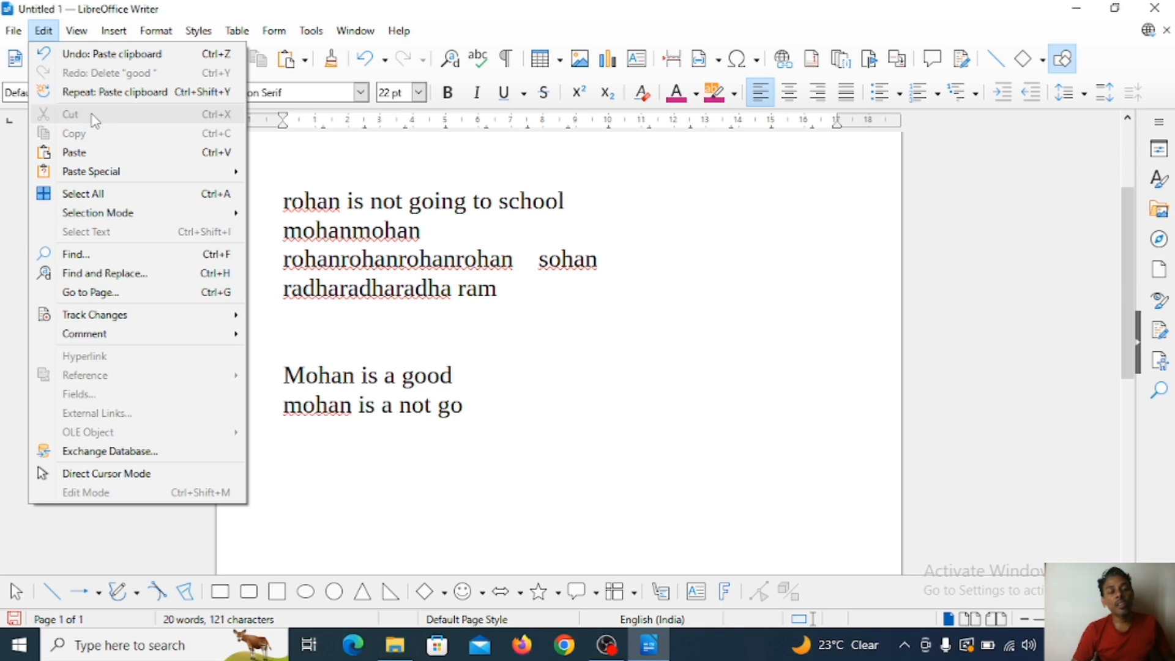
{"action": "left_click", "coordinate": [515, 344]}
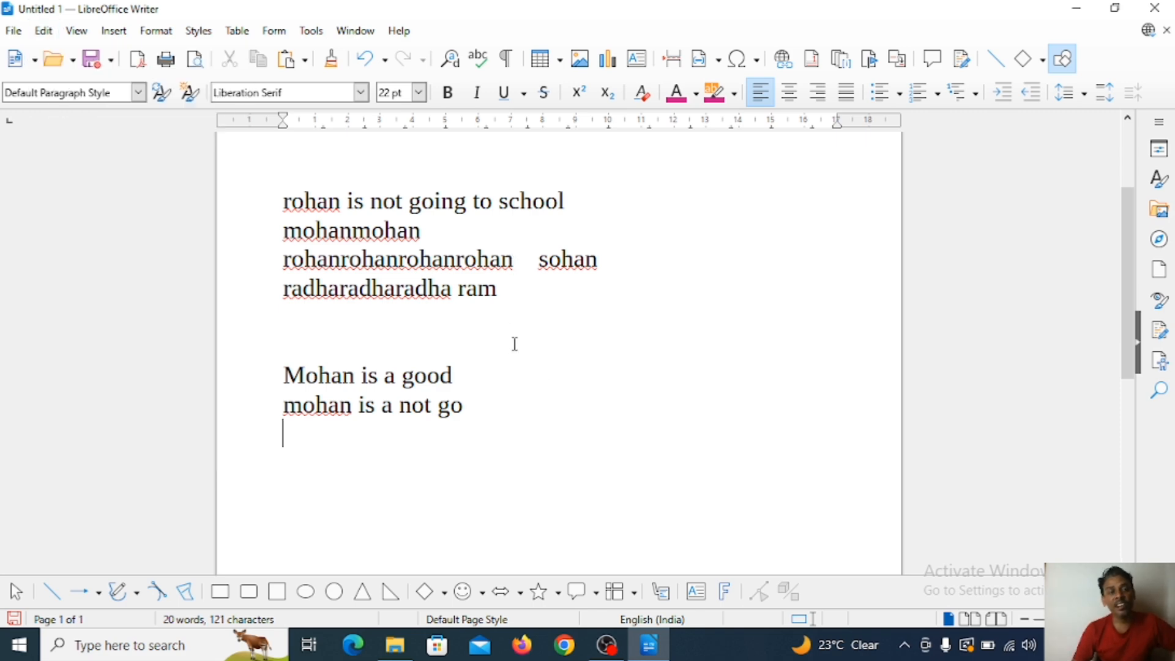
Cut the text from the "is not going to school" line through "radharadh" and paste it below the "not go" line
{"action": "left_click_drag", "start_coordinate": [283, 202], "coordinate": [384, 289]}
{"action": "key", "text": "ctrl+c"}
{"action": "left_click", "coordinate": [43, 32]}
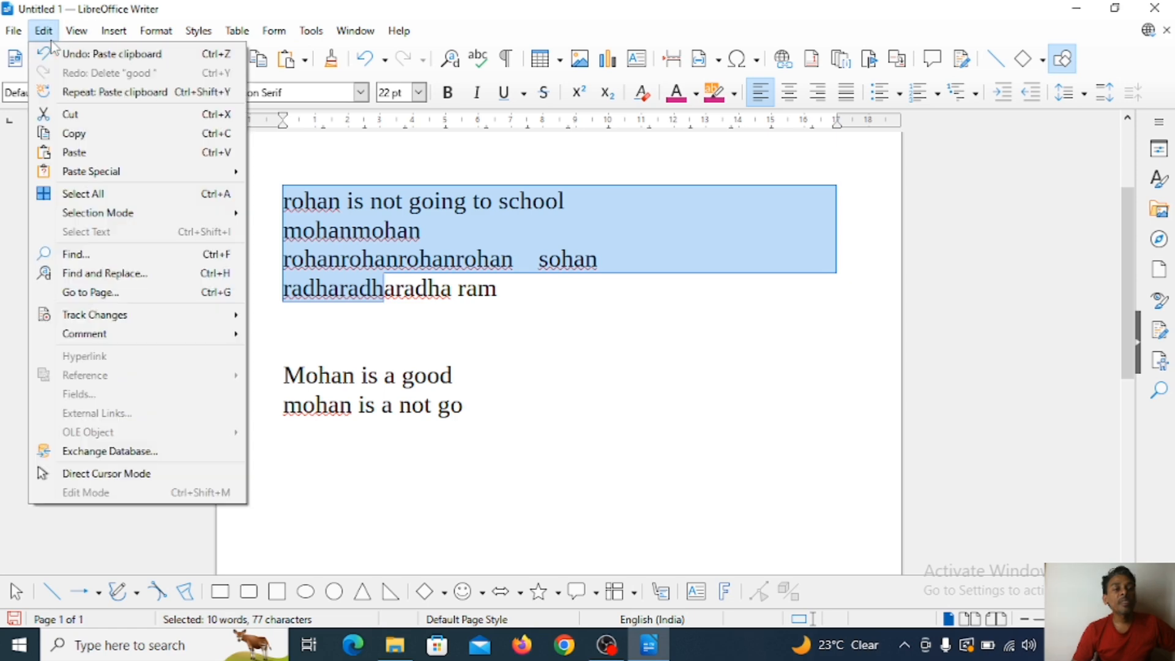
{"action": "left_click", "coordinate": [73, 117]}
{"action": "left_click", "coordinate": [309, 388]}
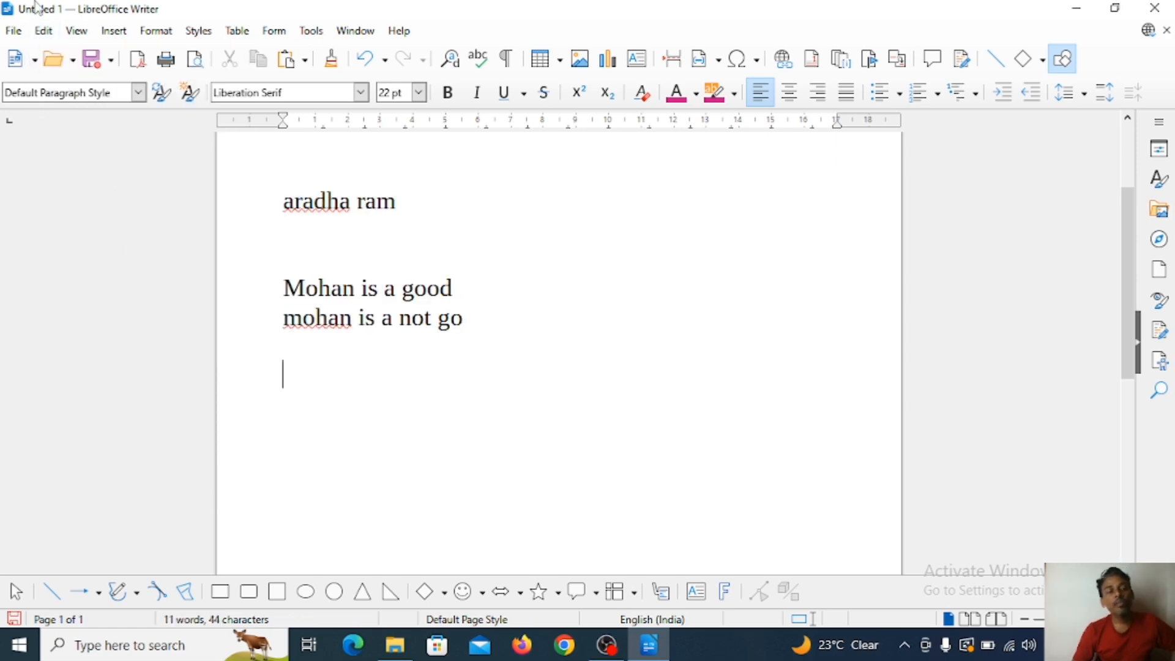
{"action": "left_click", "coordinate": [44, 32]}
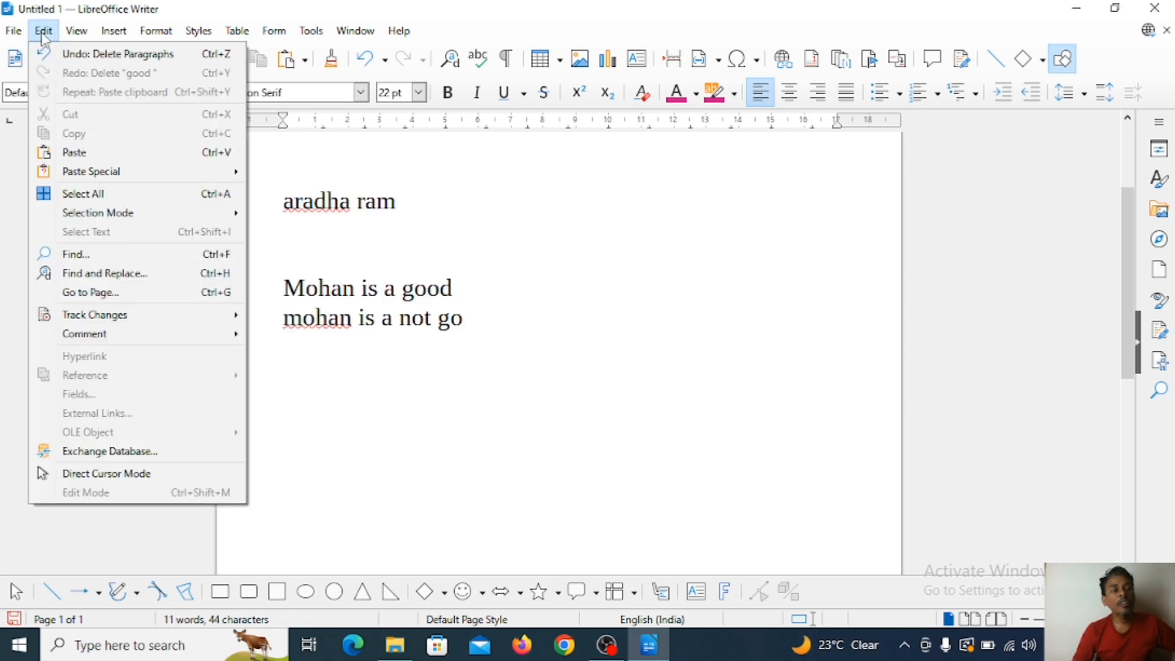
{"action": "left_click", "coordinate": [71, 154]}
{"action": "scroll", "coordinate": [510, 349], "scroll_direction": "down", "scroll_amount": 1}
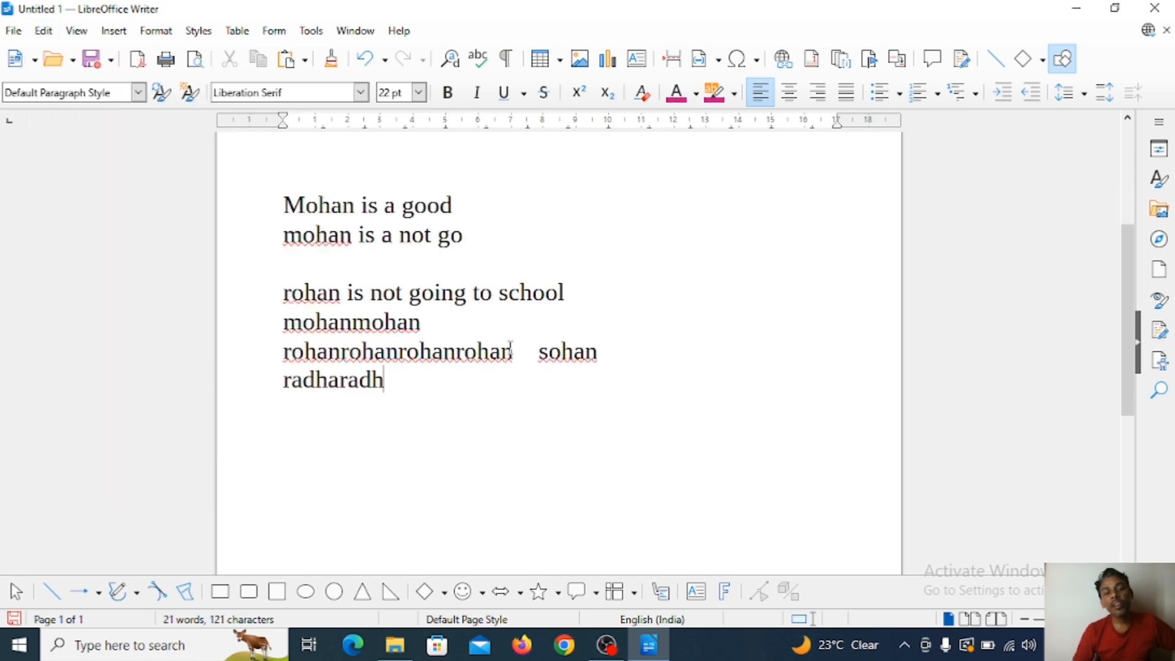
Select the whole document and delete all its text
{"action": "scroll", "coordinate": [514, 351], "scroll_direction": "up", "scroll_amount": 2}
{"action": "left_click_drag", "start_coordinate": [281, 282], "coordinate": [389, 547]}
{"action": "key", "text": "ctrl+a"}
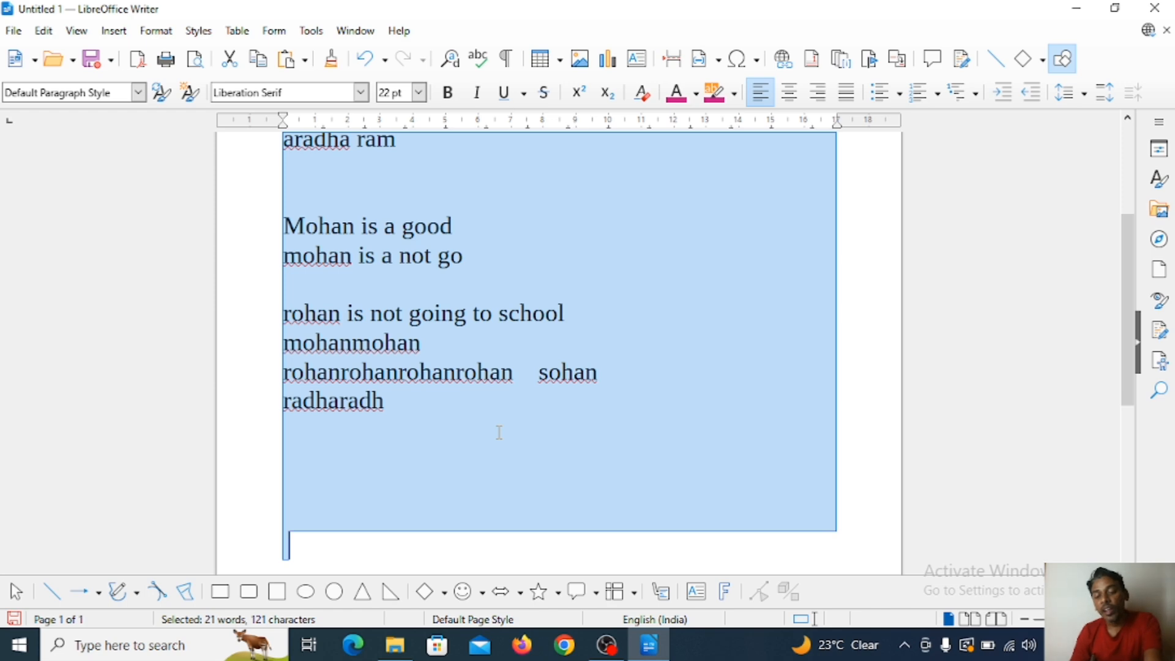
{"action": "key", "text": "Delete"}
{"action": "scroll", "coordinate": [444, 361], "scroll_direction": "up", "scroll_amount": 1}
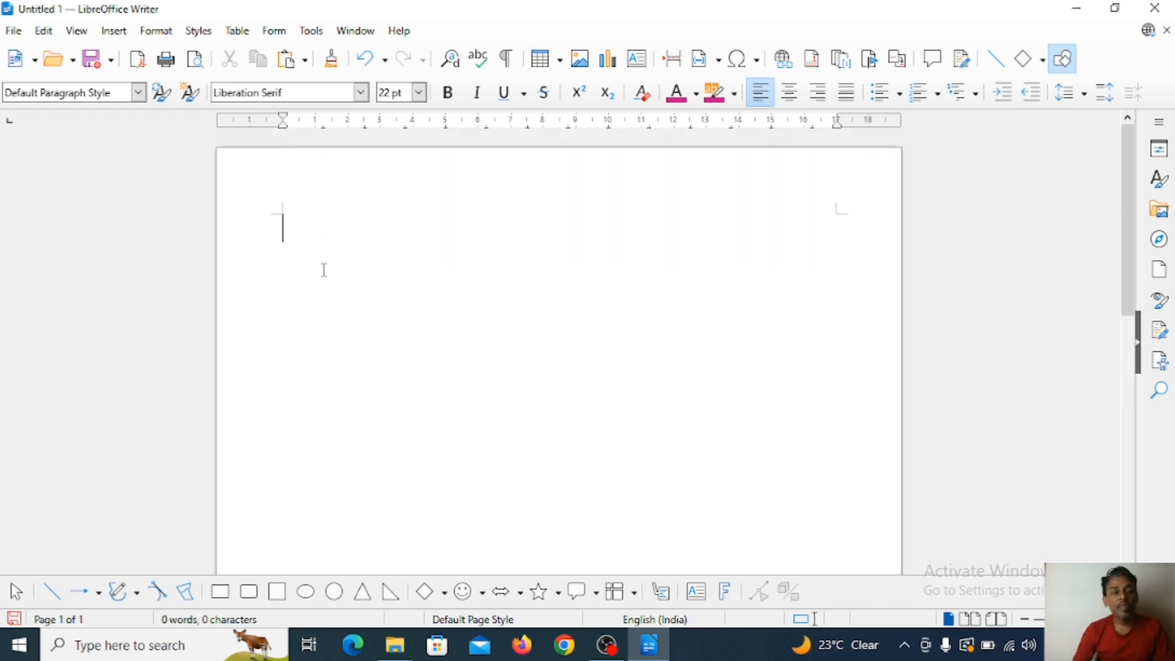
Write a sentence on the second line made of a first name followed by "is go to home ", and open the Edit commands
{"action": "key", "text": "Return"}
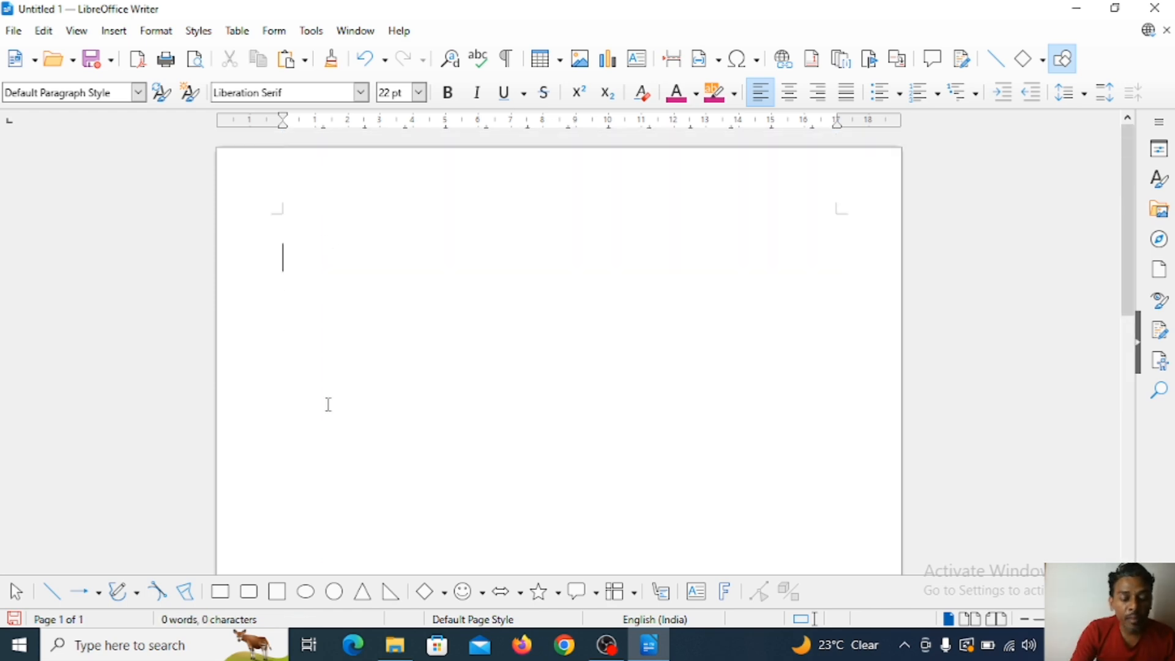
{"action": "type", "text": "r"}
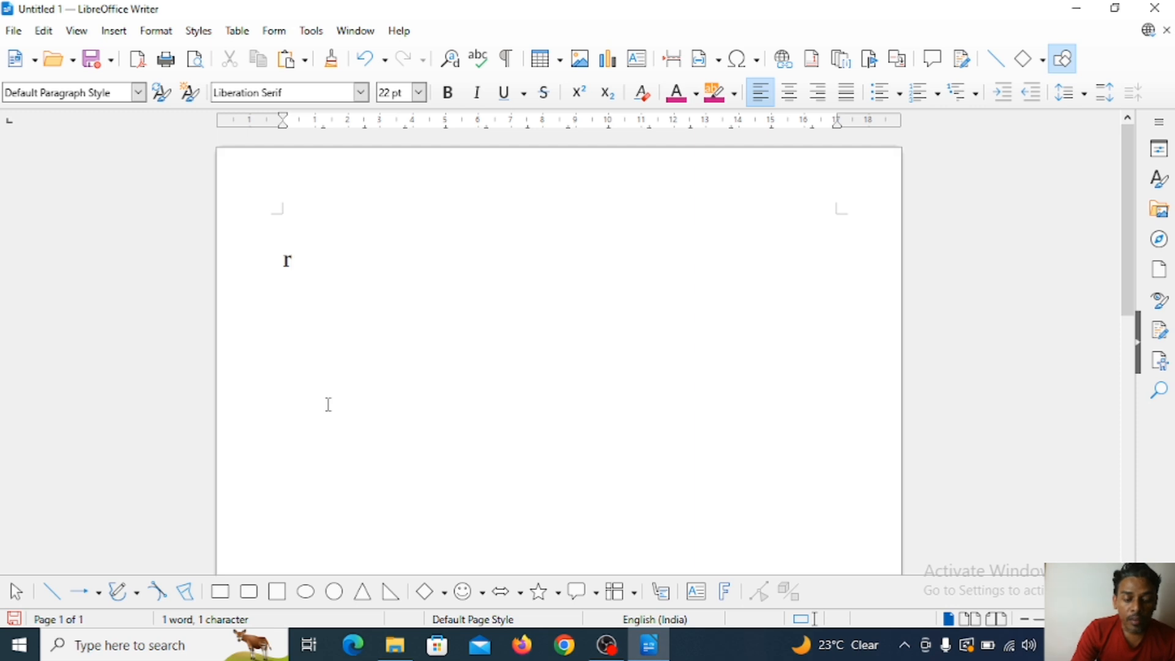
{"action": "key", "text": "BackSpace"}
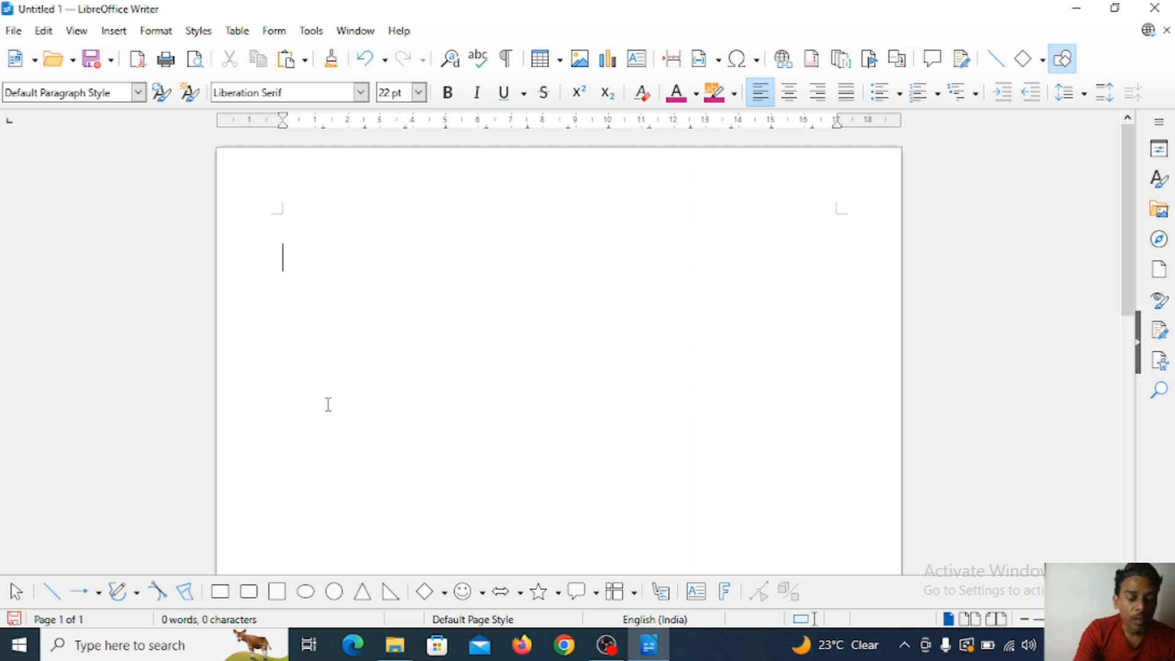
{"action": "type", "text": "r"}
{"action": "key", "text": "BackSpace"}
{"action": "type", "text": "m"}
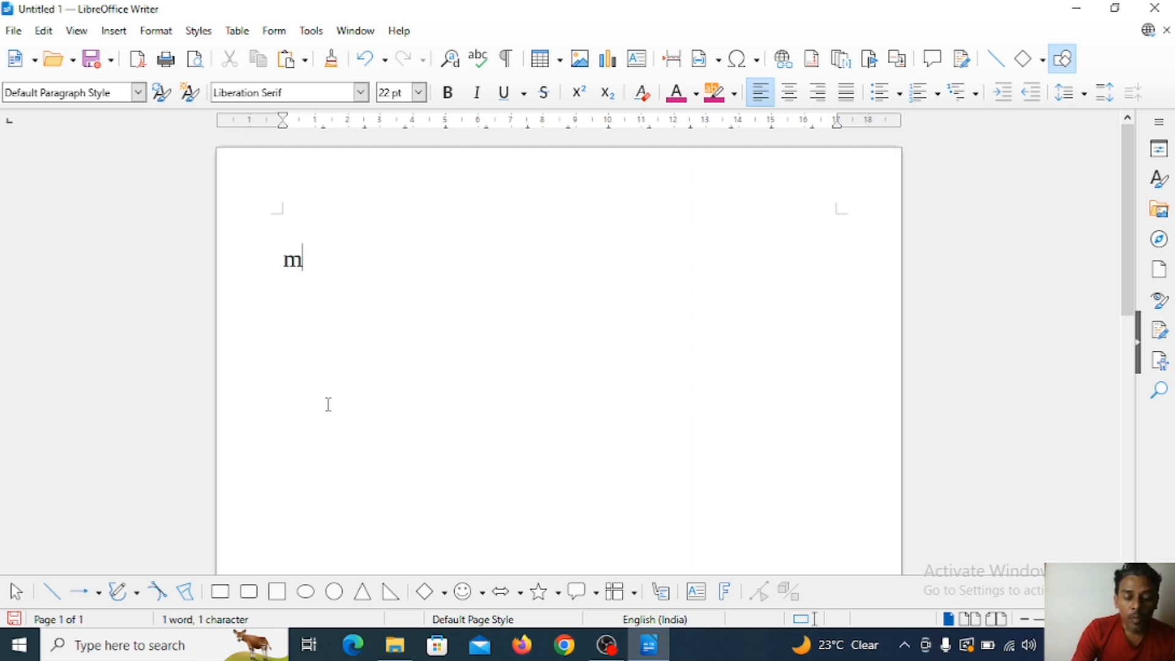
{"action": "type", "text": "ohan is "}
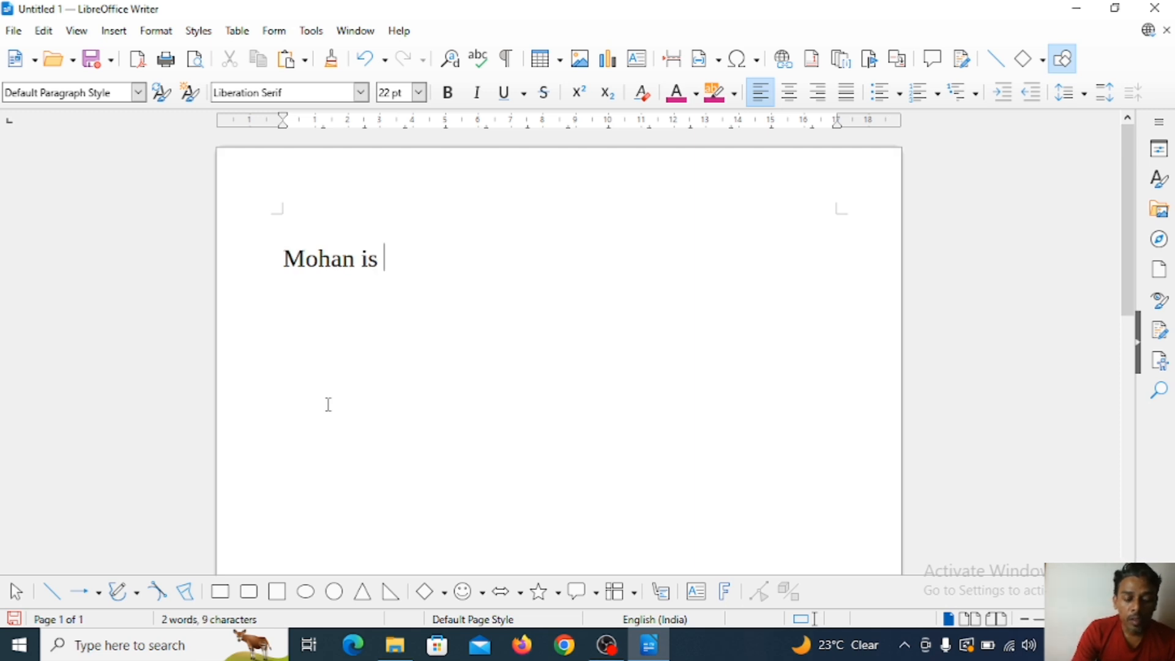
{"action": "type", "text": "go to "}
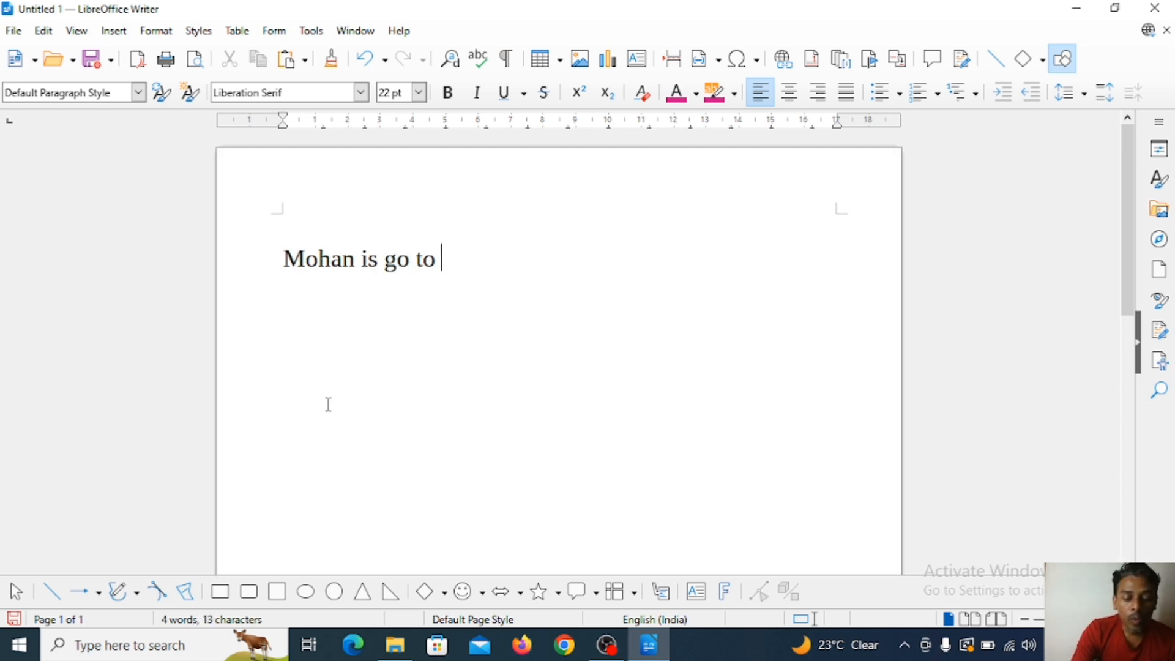
{"action": "type", "text": "home"}
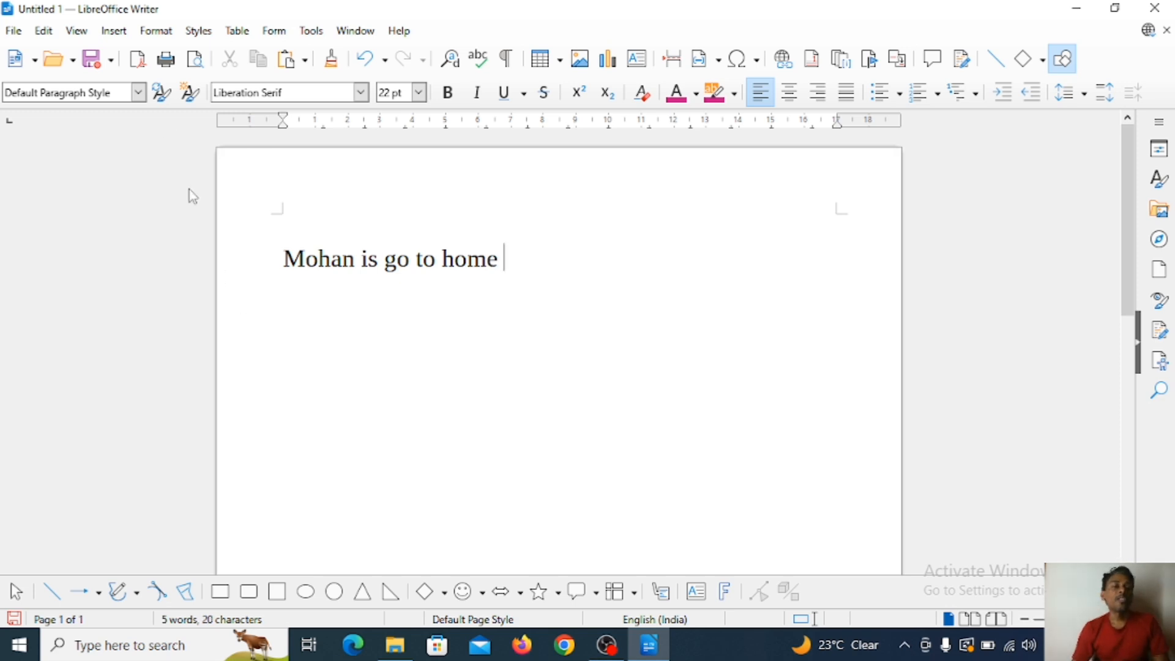
{"action": "left_click", "coordinate": [43, 32]}
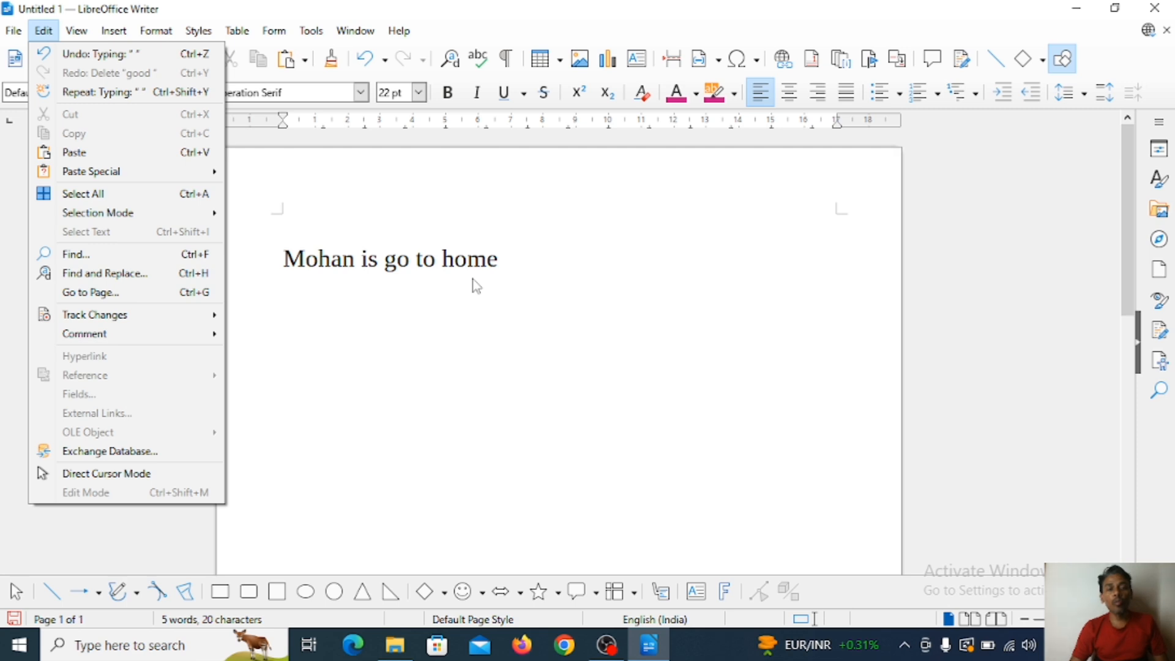
Cut the whole "is go to home" sentence and paste it back on the same line
{"action": "left_click", "coordinate": [411, 305]}
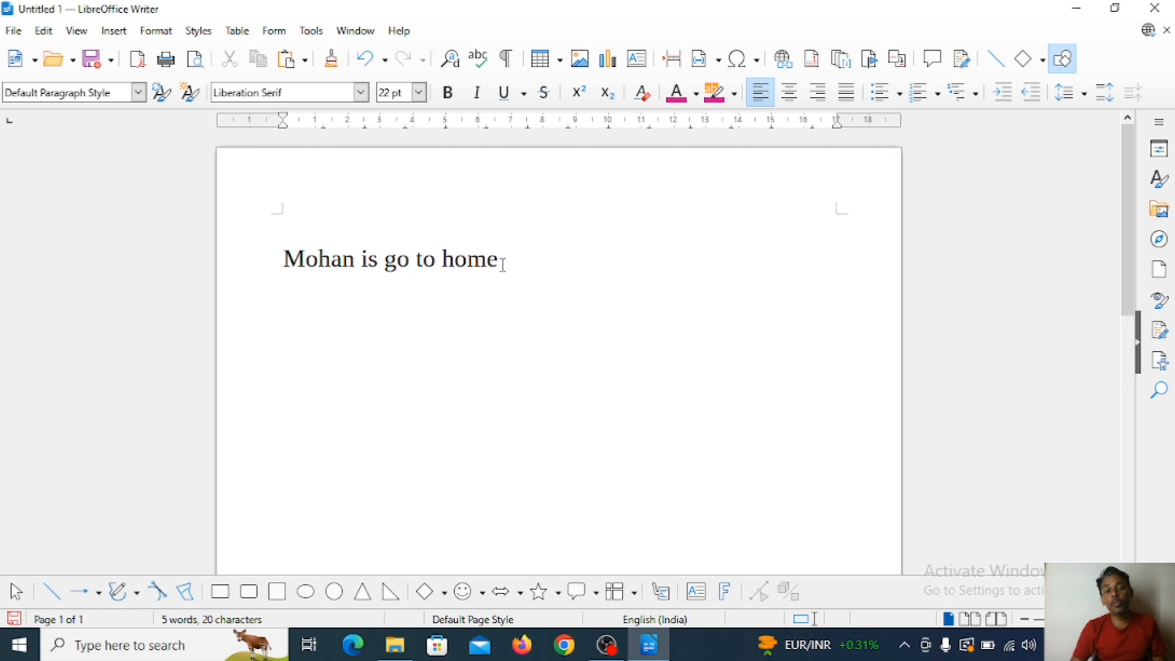
{"action": "left_click_drag", "start_coordinate": [503, 265], "coordinate": [215, 265]}
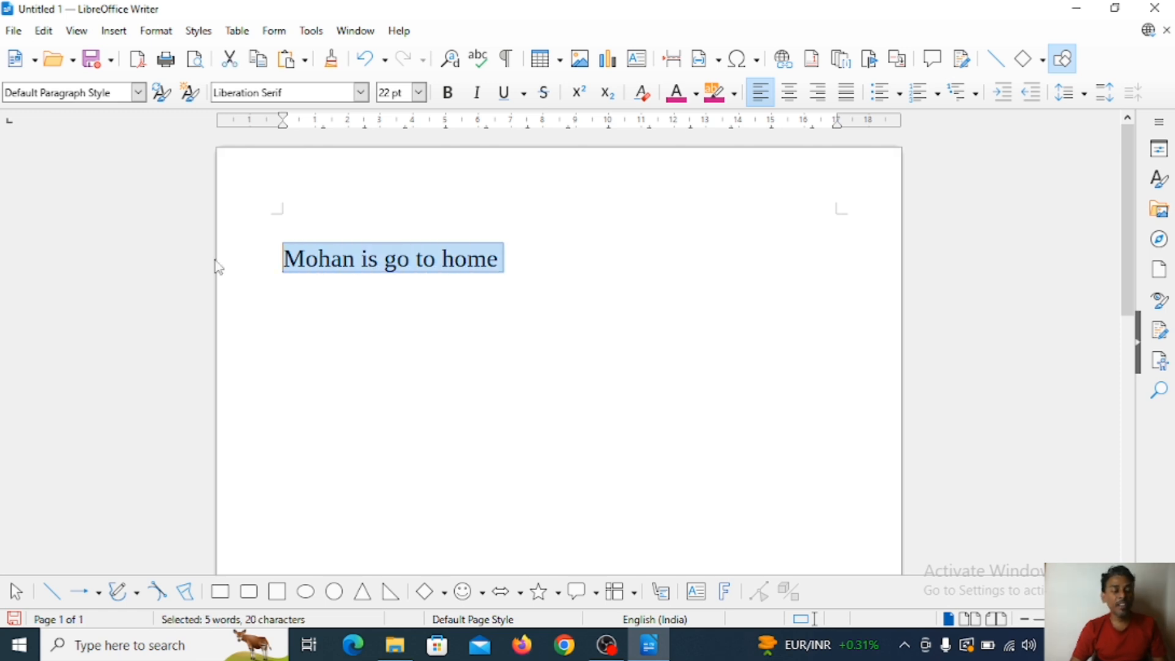
{"action": "key", "text": "Delete"}
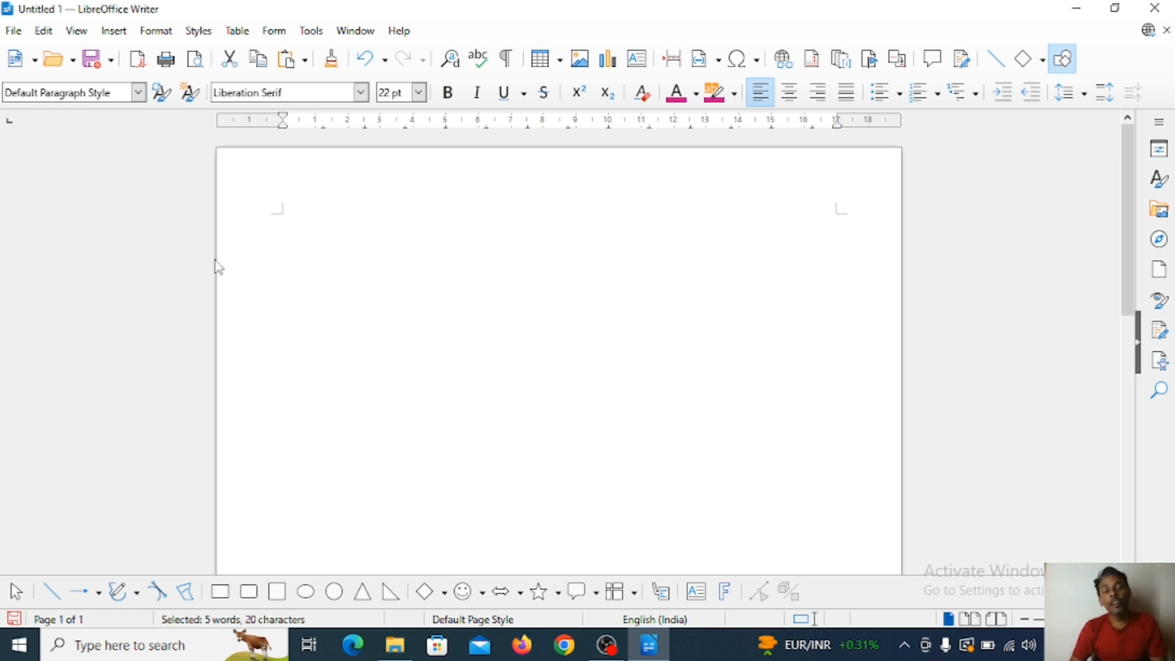
{"action": "key", "text": "ctrl+z"}
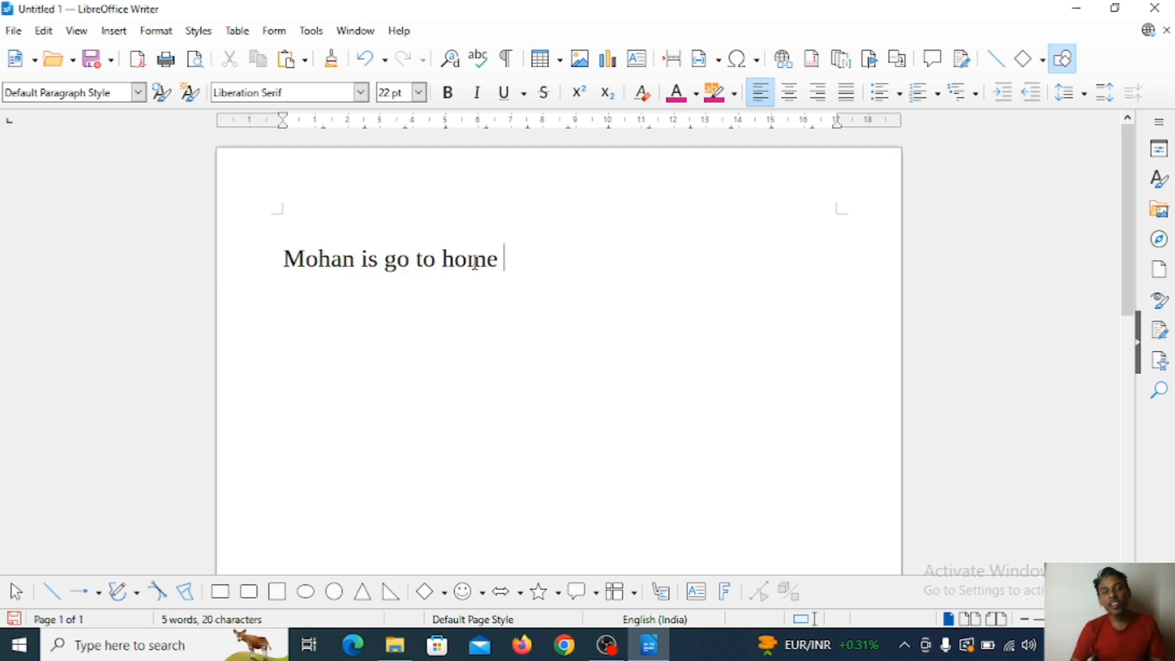
Copy the "is go to home" sentence and paste it below, leaving one blank line between the two
{"action": "left_click_drag", "start_coordinate": [505, 260], "coordinate": [270, 265]}
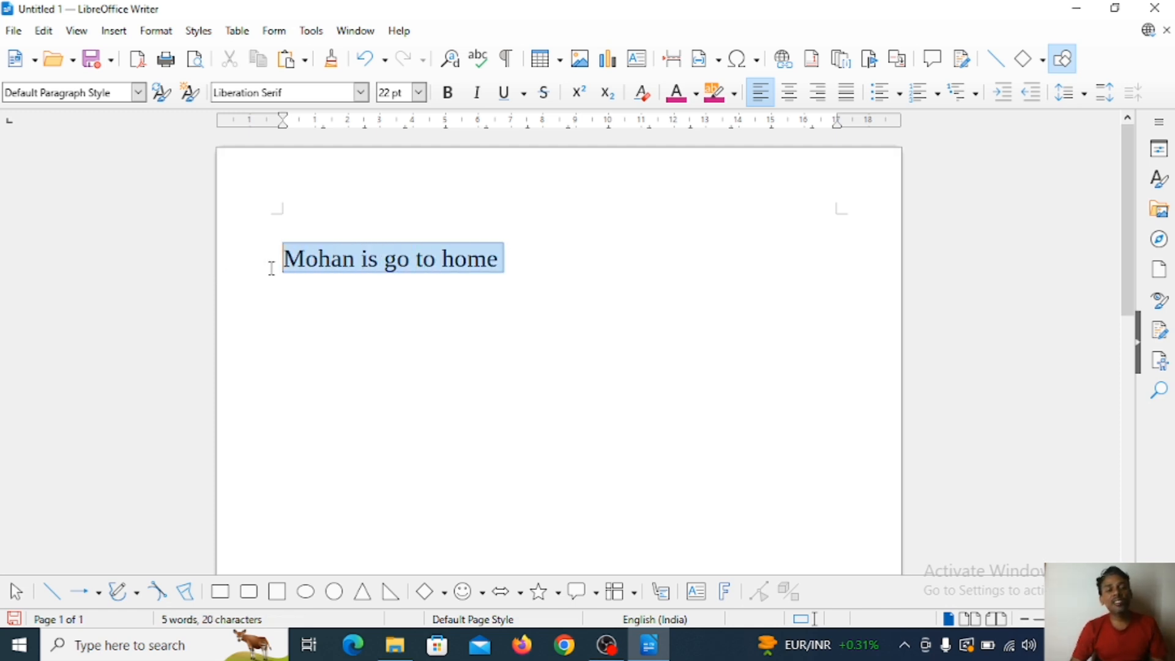
{"action": "left_click", "coordinate": [43, 30]}
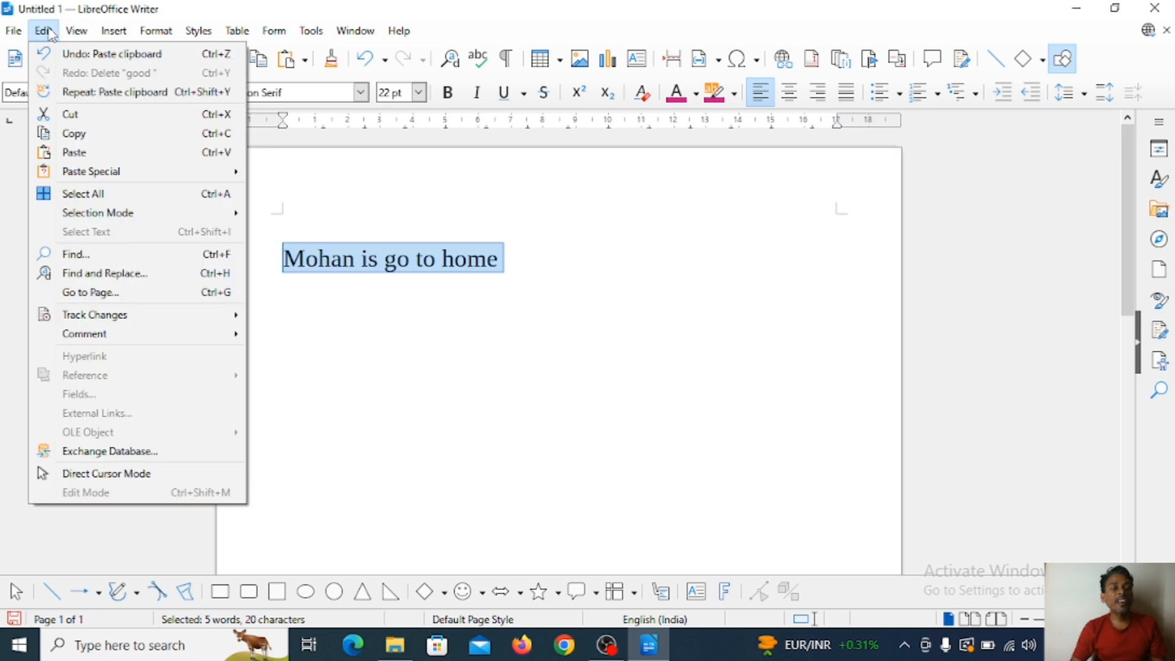
{"action": "left_click", "coordinate": [73, 134]}
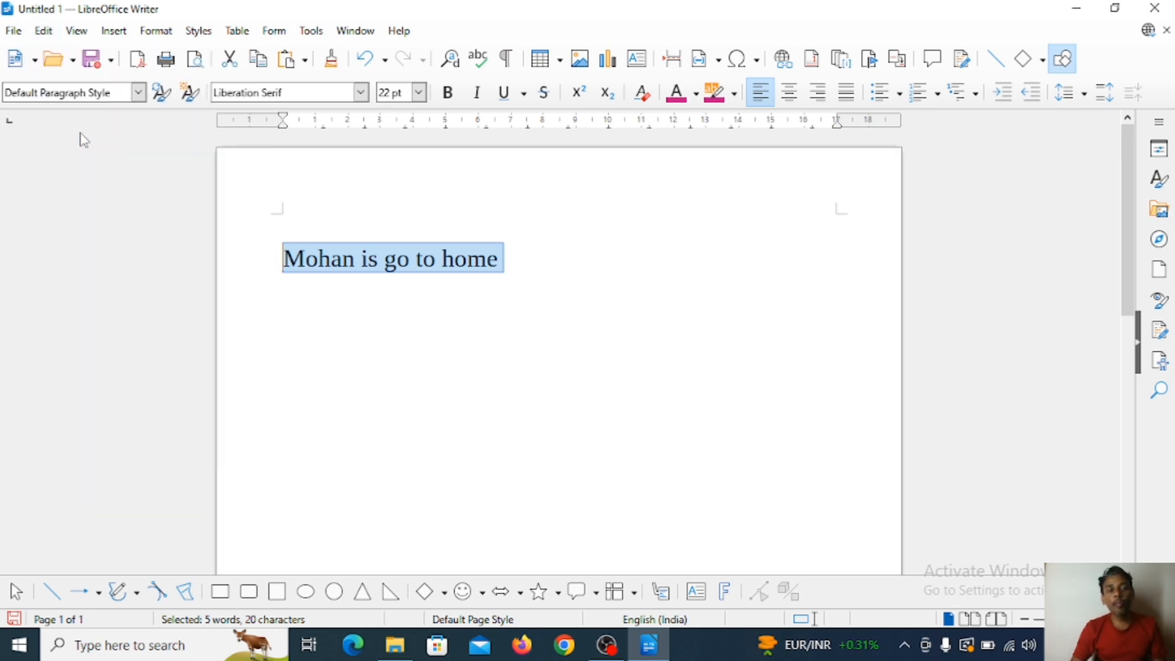
{"action": "left_click", "coordinate": [516, 461]}
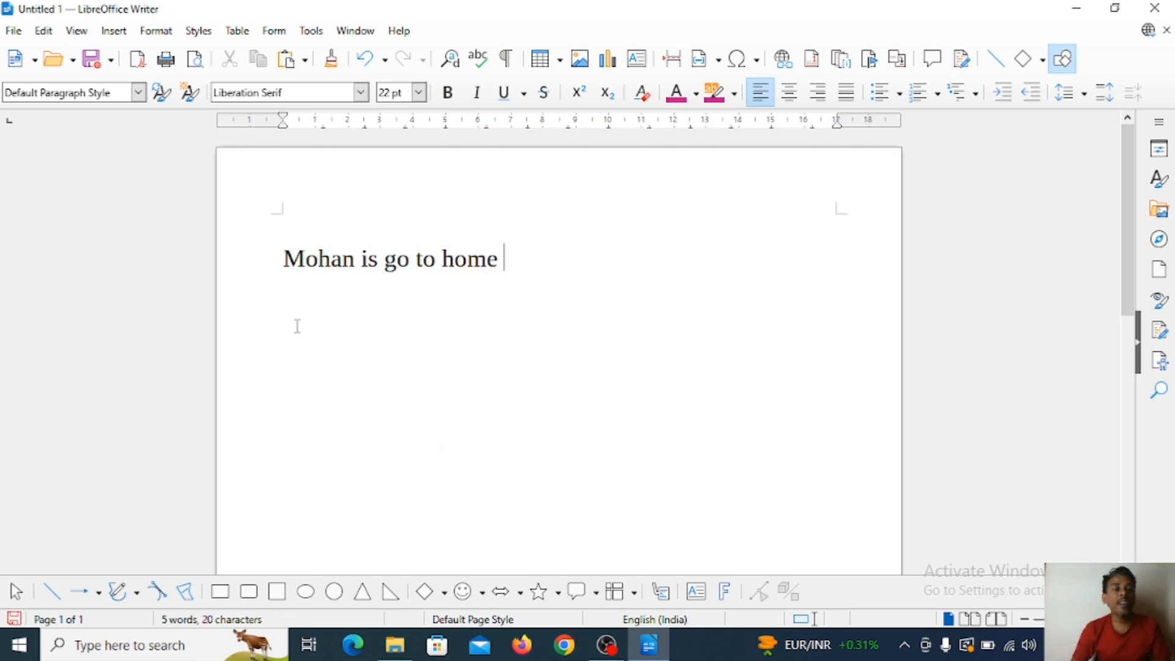
{"action": "key", "text": "Return"}
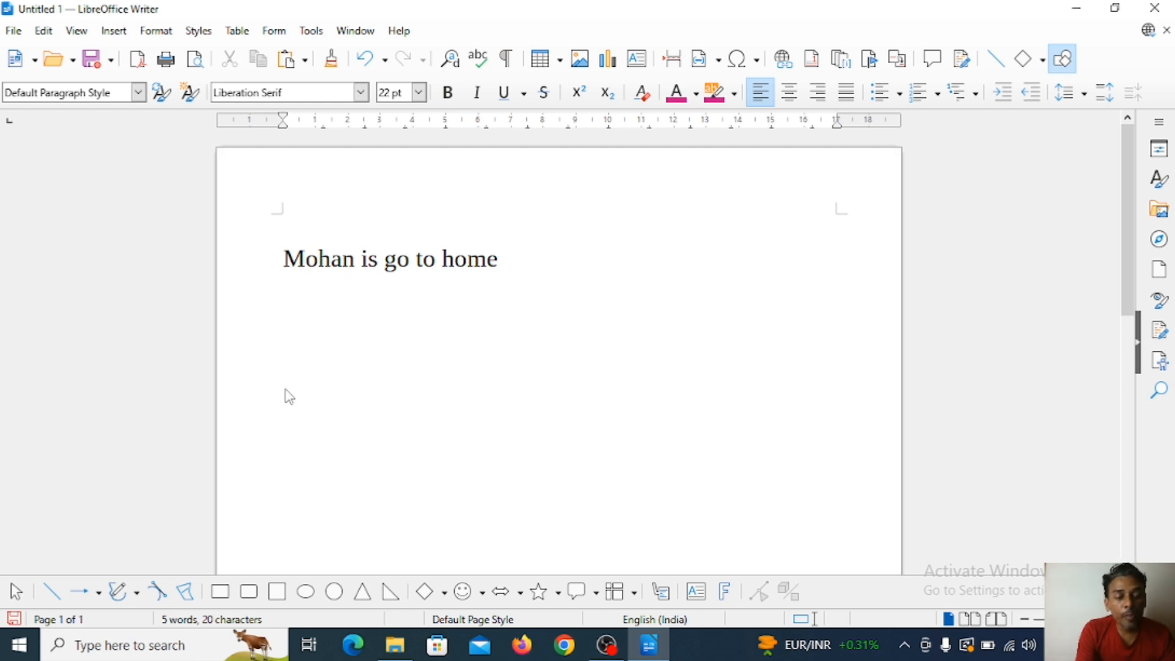
{"action": "key", "text": "ctrl+v"}
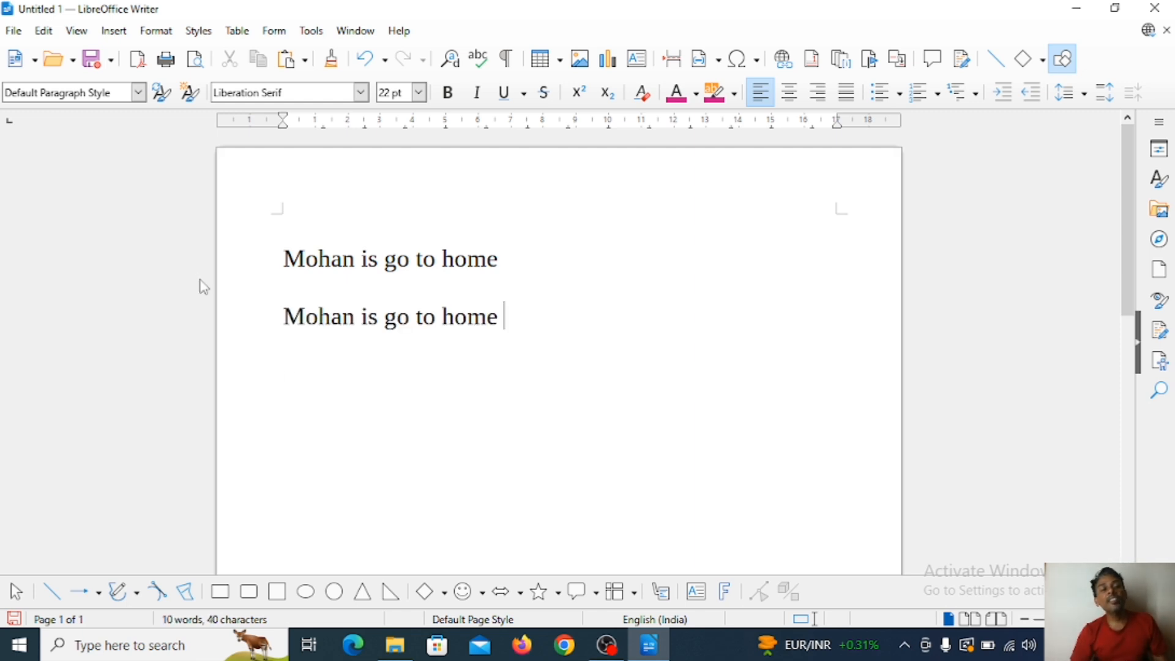
Paste the copied "is go to home" sentence two more times, each on its own new line below the existing text
{"action": "left_click", "coordinate": [42, 35]}
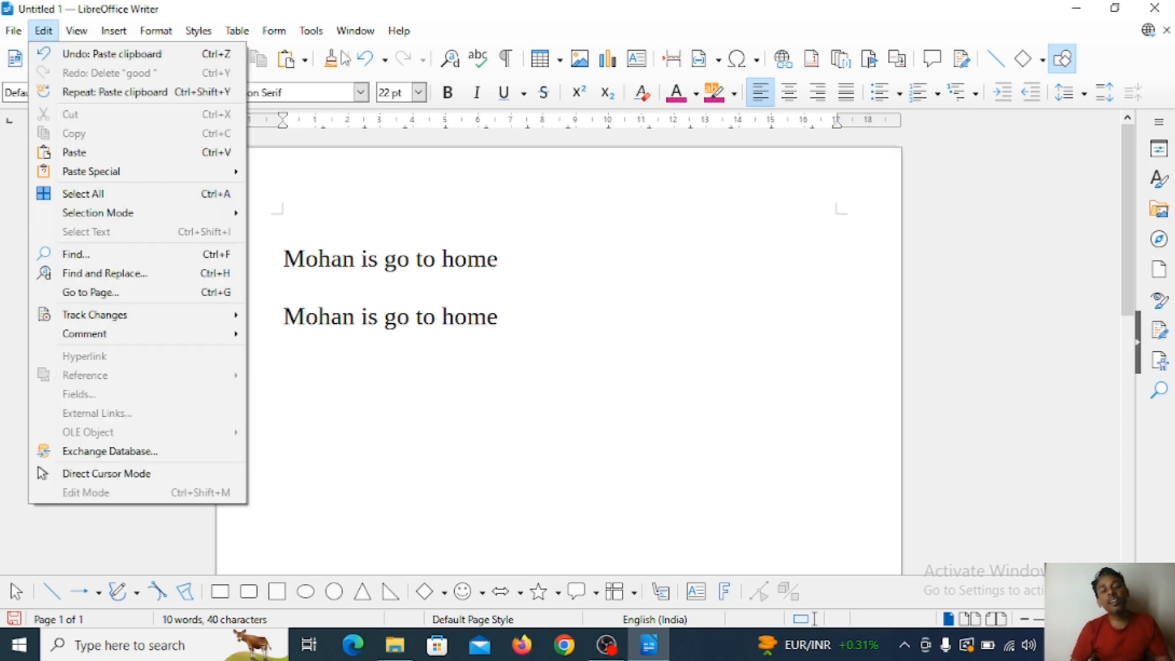
{"action": "left_click", "coordinate": [512, 318]}
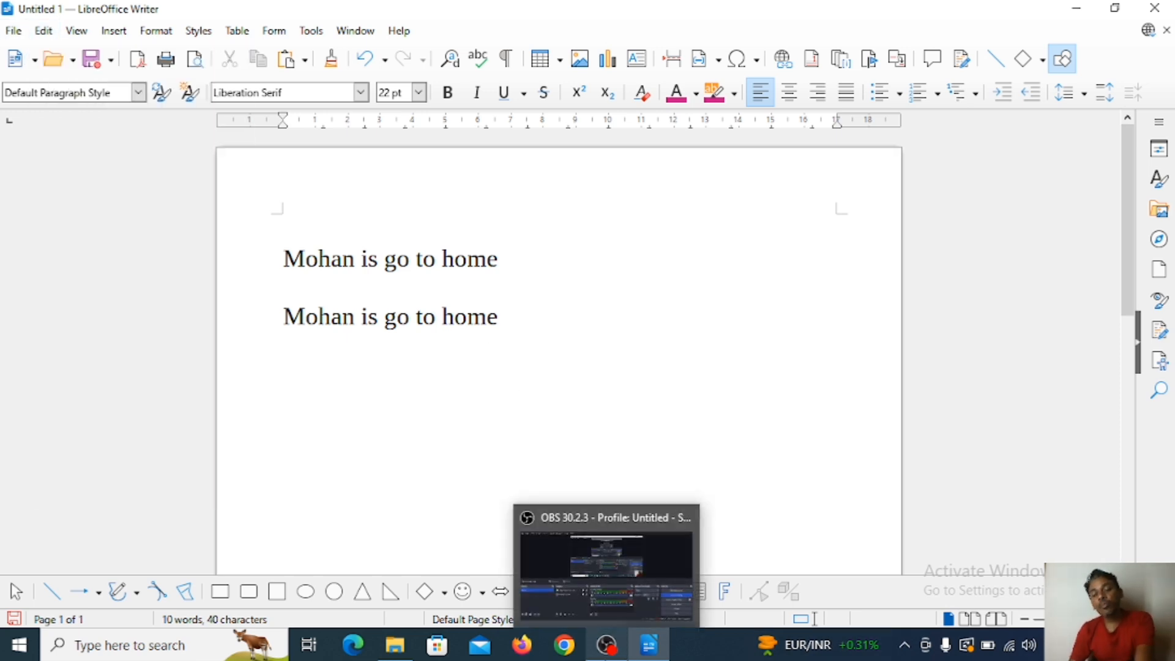
{"action": "key", "text": "Return"}
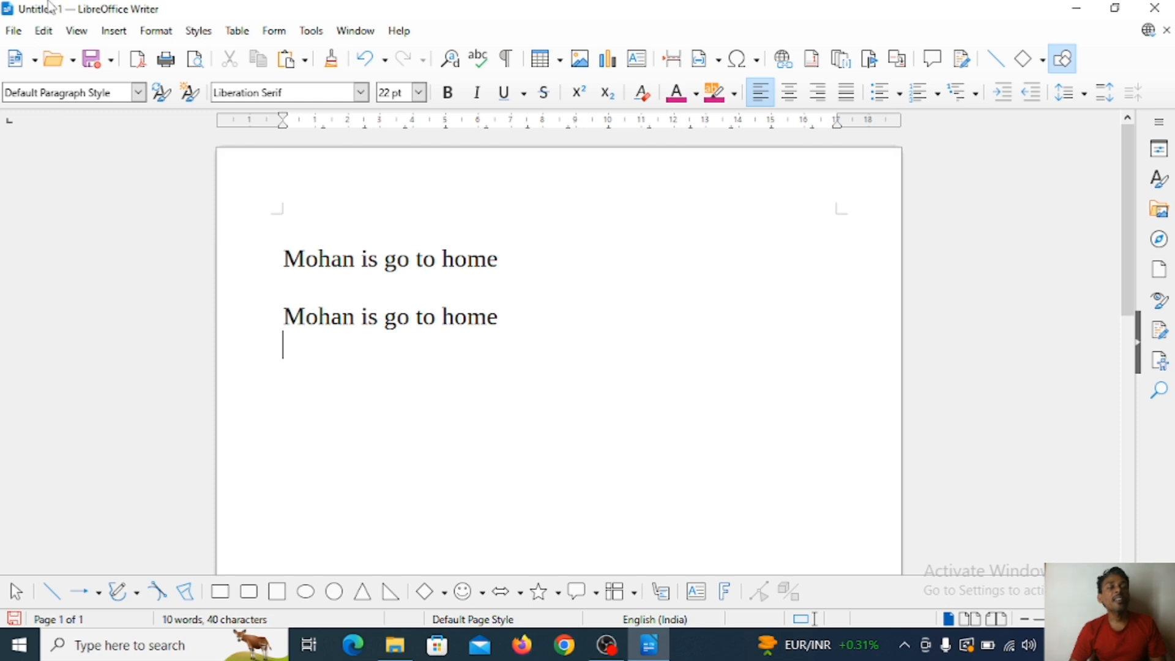
{"action": "left_click", "coordinate": [45, 31]}
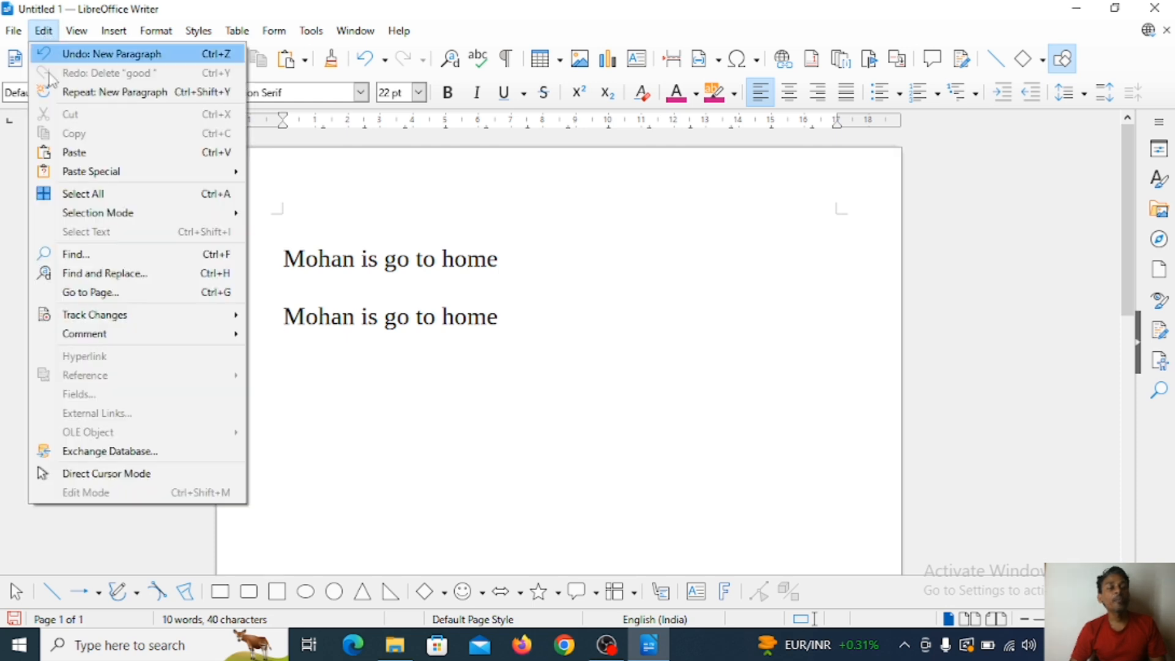
{"action": "left_click", "coordinate": [71, 153]}
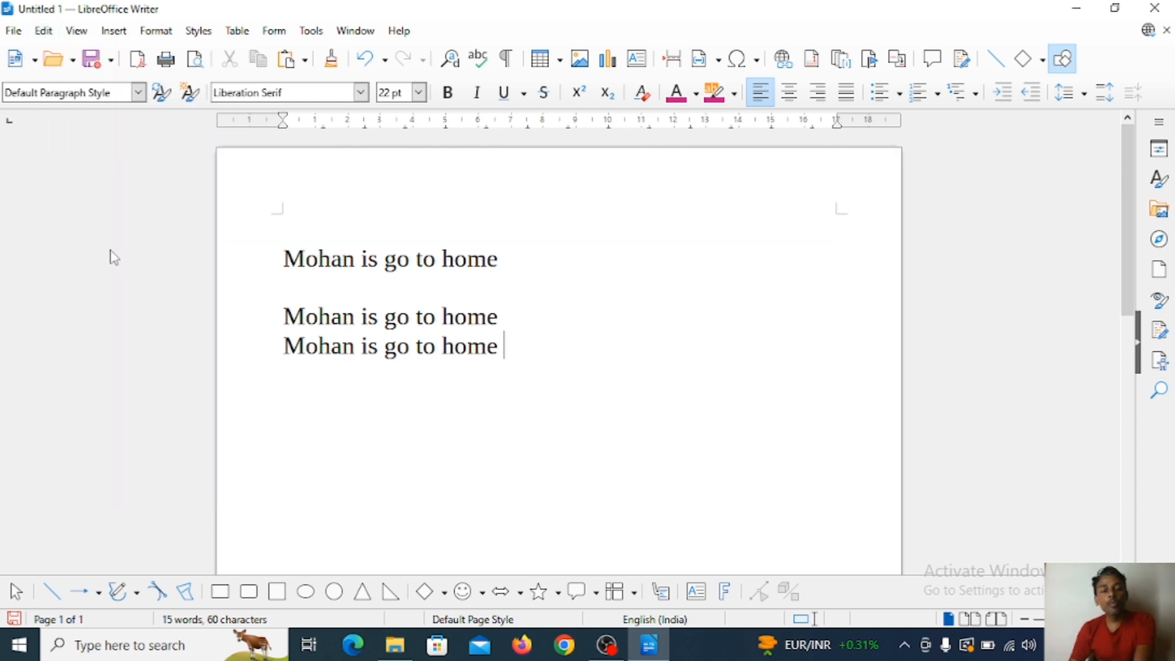
{"action": "key", "text": "Return"}
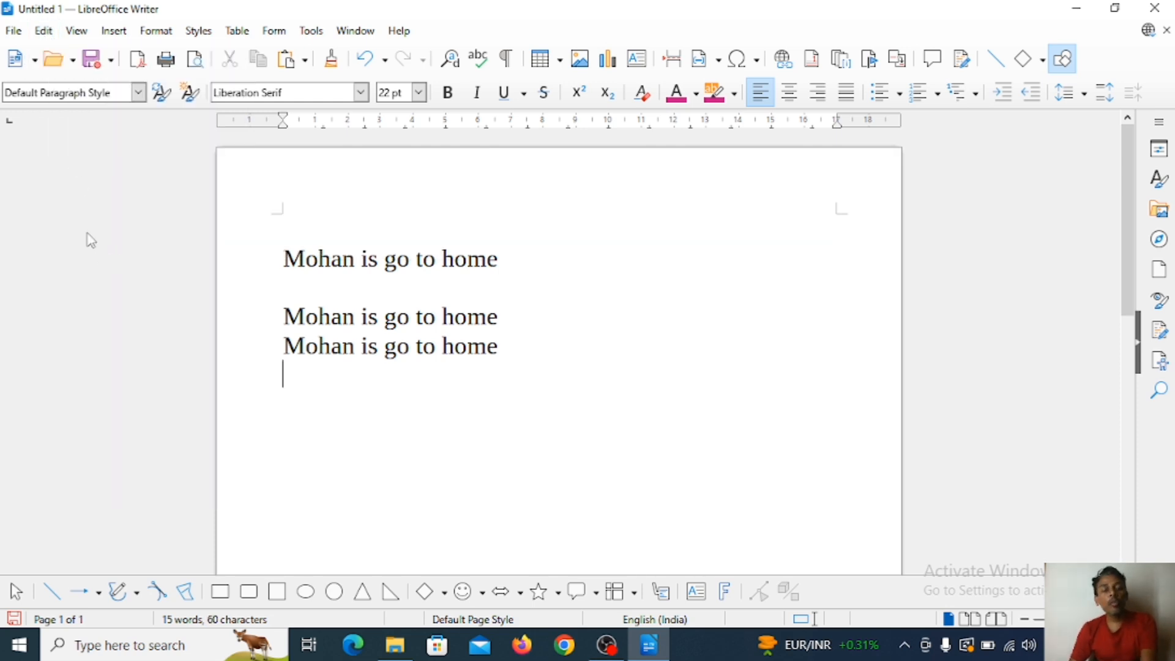
{"action": "left_click", "coordinate": [47, 31]}
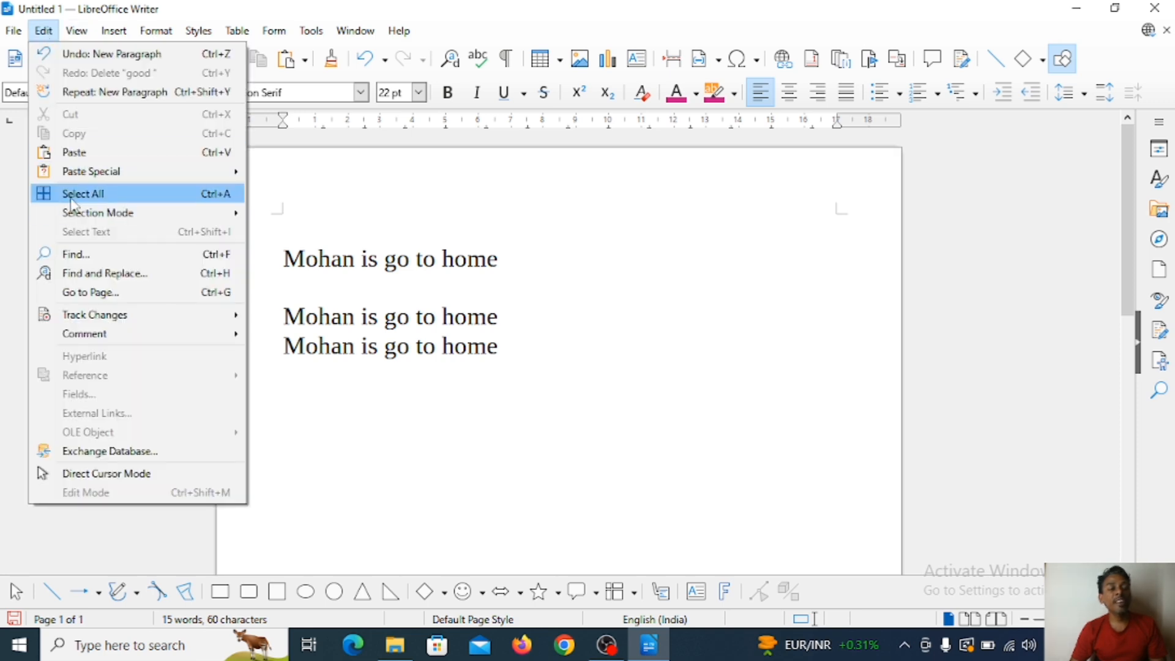
{"action": "left_click", "coordinate": [75, 153]}
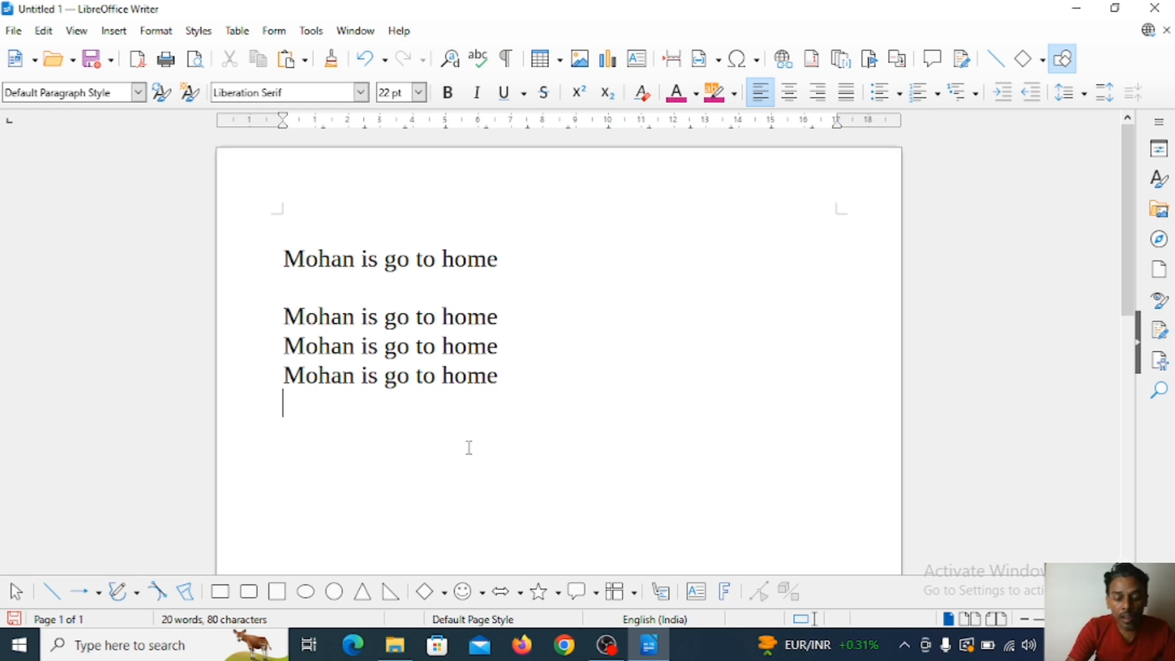
Add a line made of the same first name in lowercase followed by "is a bad boy", and paste the copied sentence below it
{"action": "type", "text": "mohan is "}
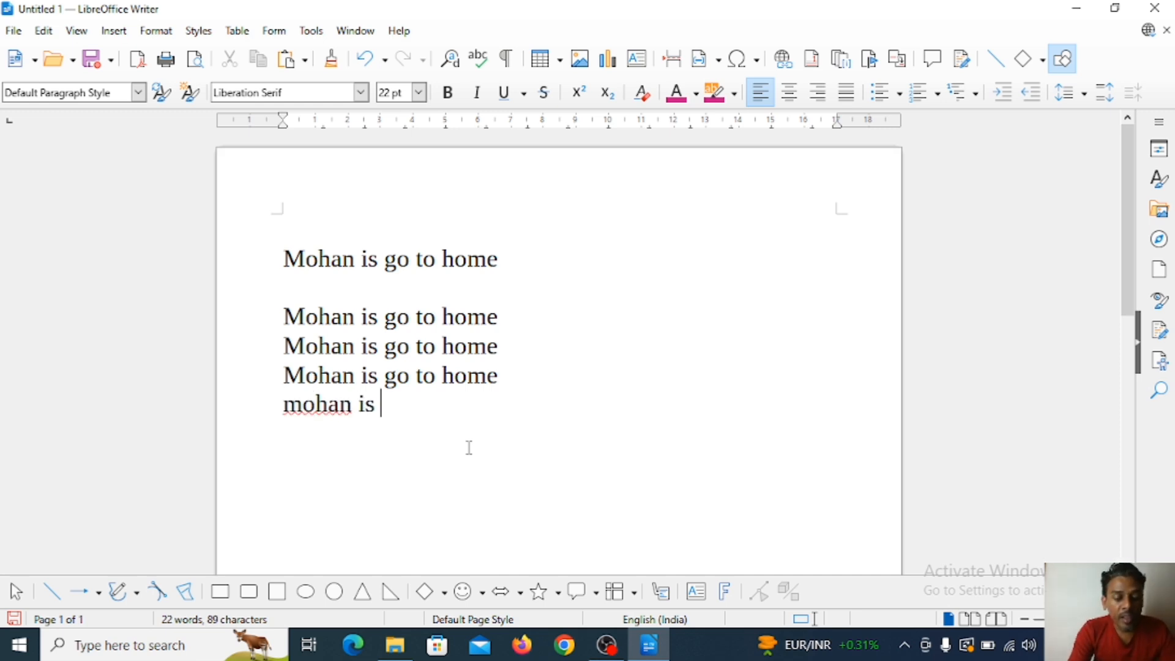
{"action": "type", "text": "a bad boy"}
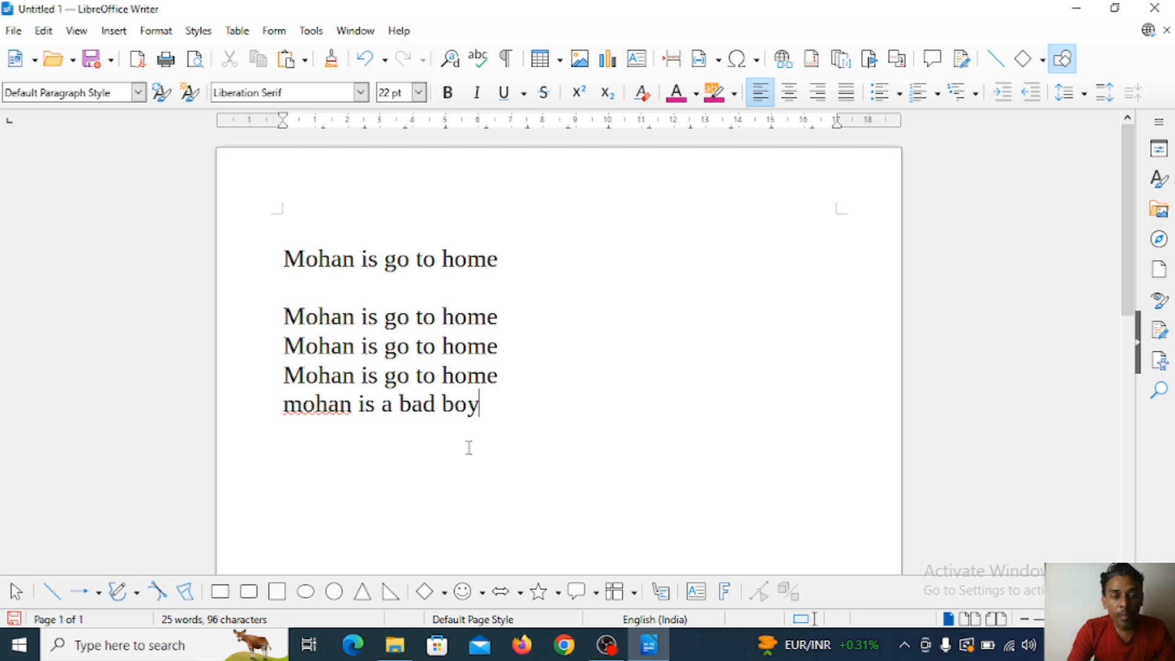
{"action": "key", "text": "Return"}
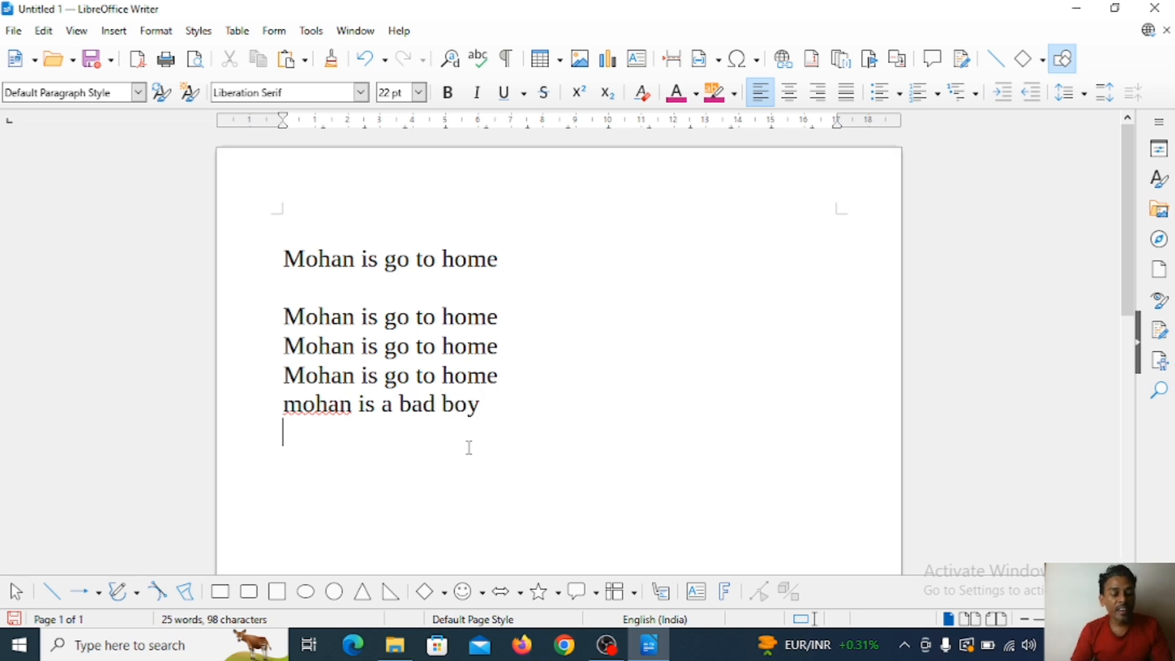
{"action": "left_click", "coordinate": [43, 31]}
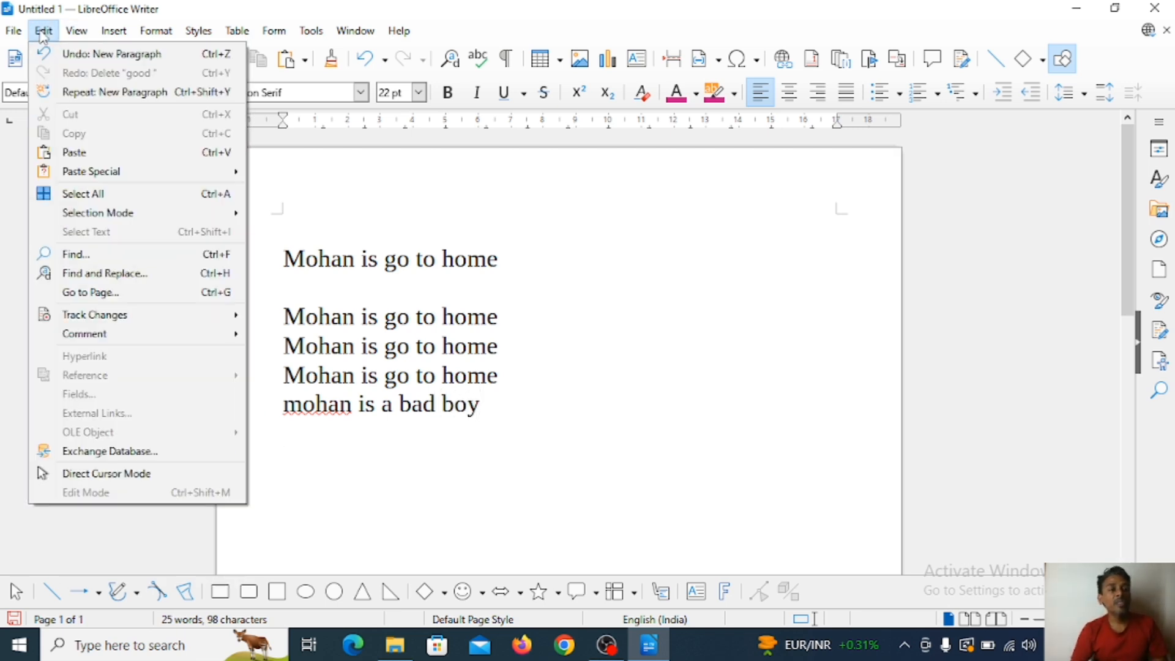
{"action": "left_click", "coordinate": [74, 153]}
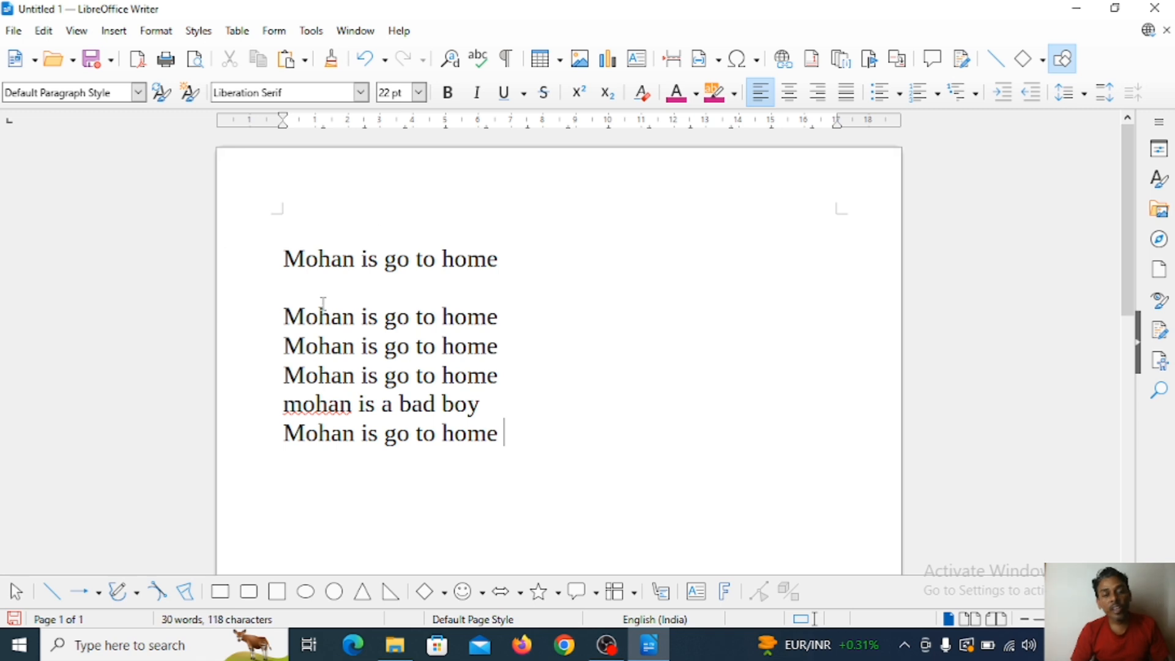
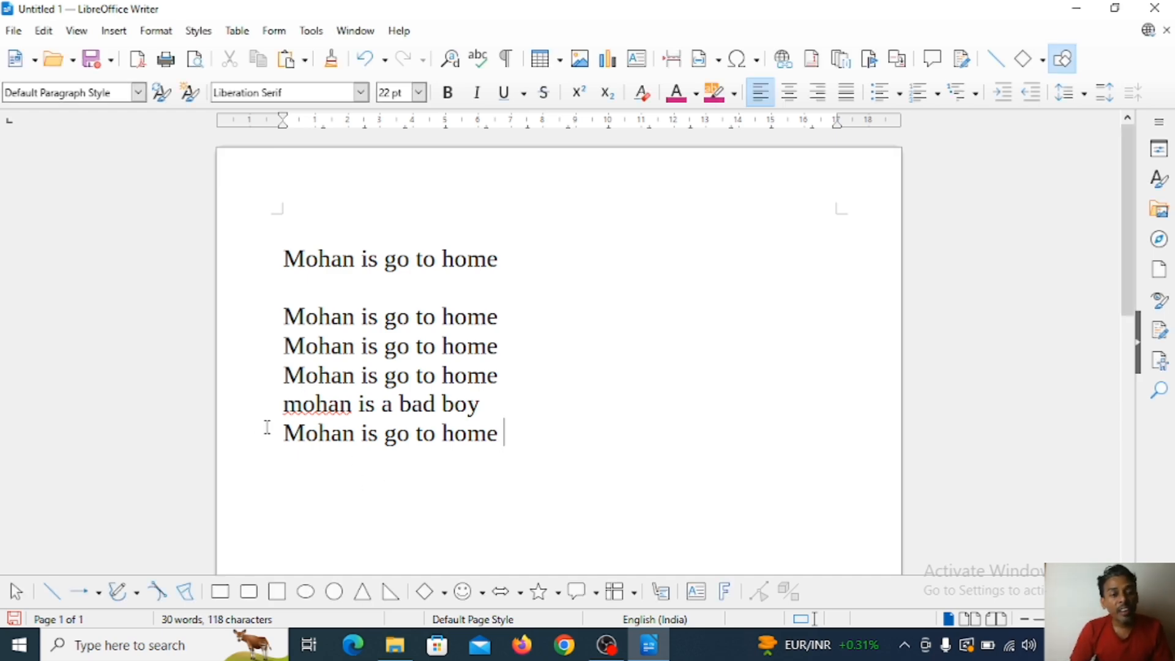
Copy the "is a bad boy" line and paste it on a new line below the last sentence
{"action": "left_click_drag", "start_coordinate": [283, 404], "coordinate": [527, 399]}
{"action": "key", "text": "ctrl+c"}
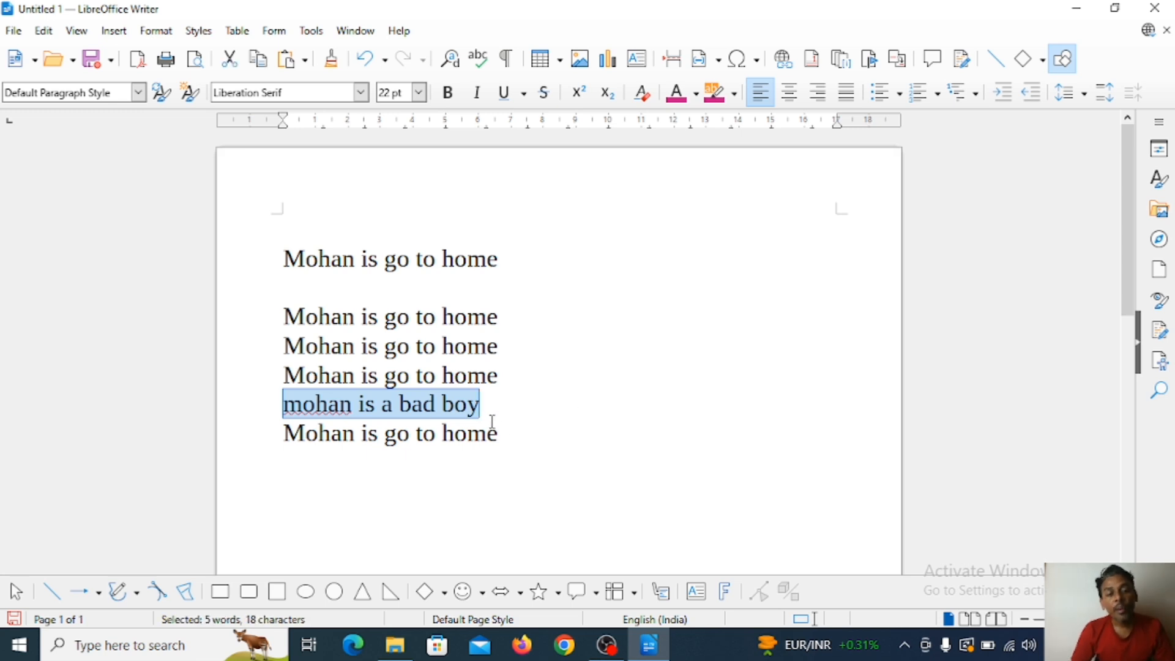
{"action": "left_click", "coordinate": [498, 442]}
{"action": "key", "text": "Return"}
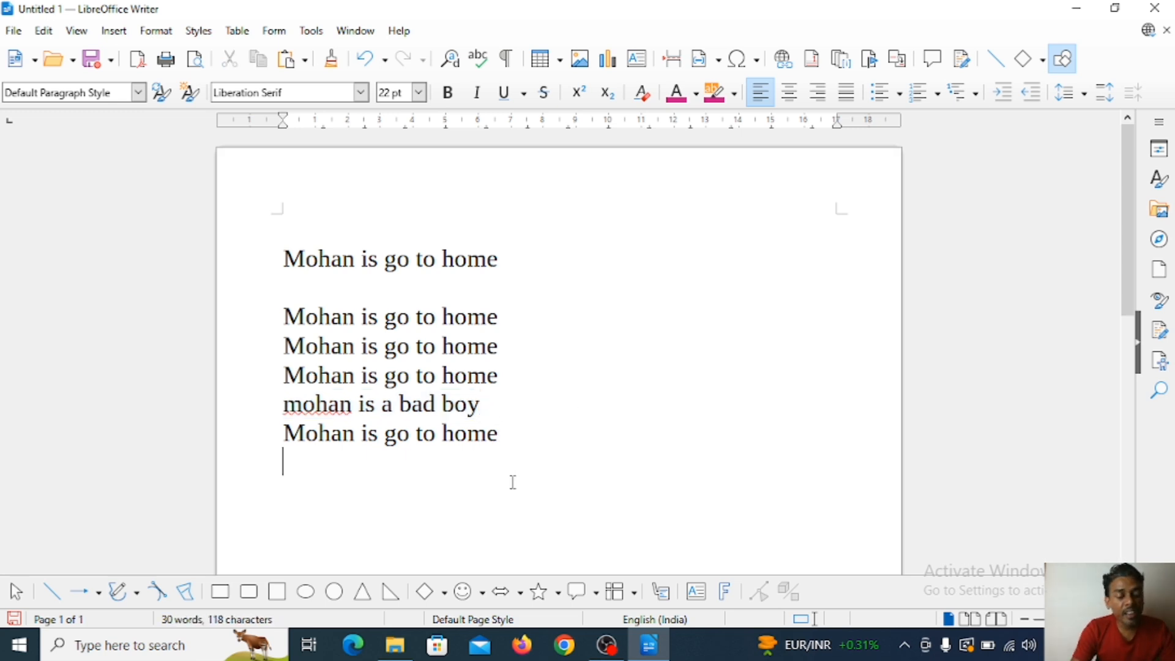
{"action": "key", "text": "ctrl+v"}
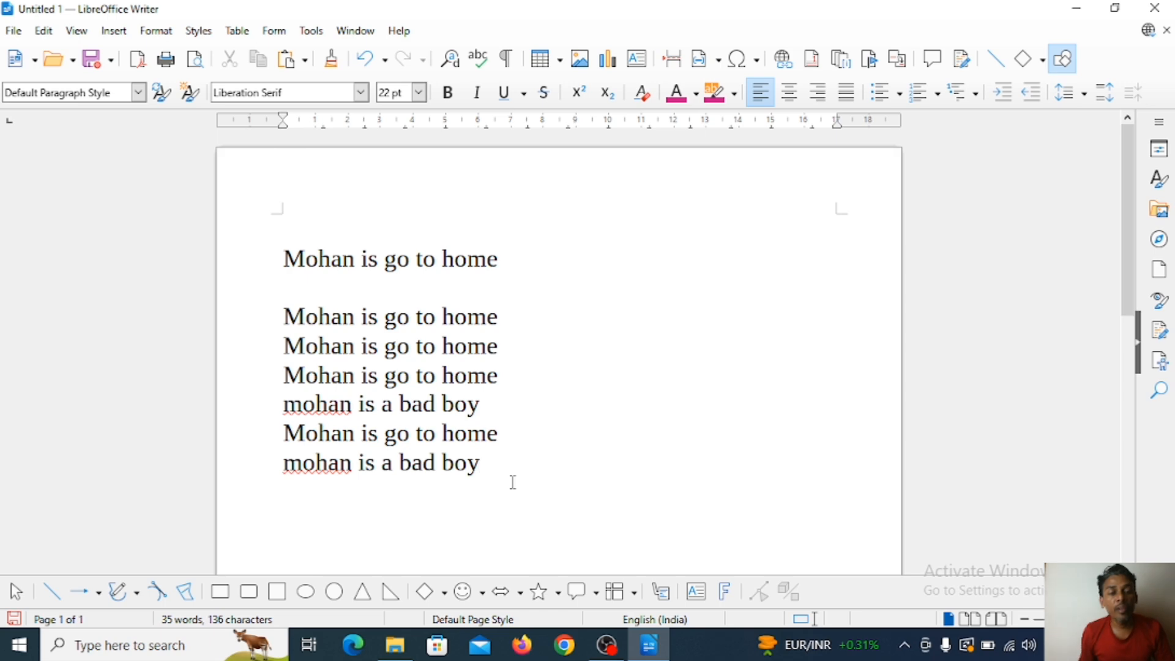
Add a line made of a different first name followed by "is a good girl", and paste the copied "is a bad boy" line below it
{"action": "key", "text": "Return"}
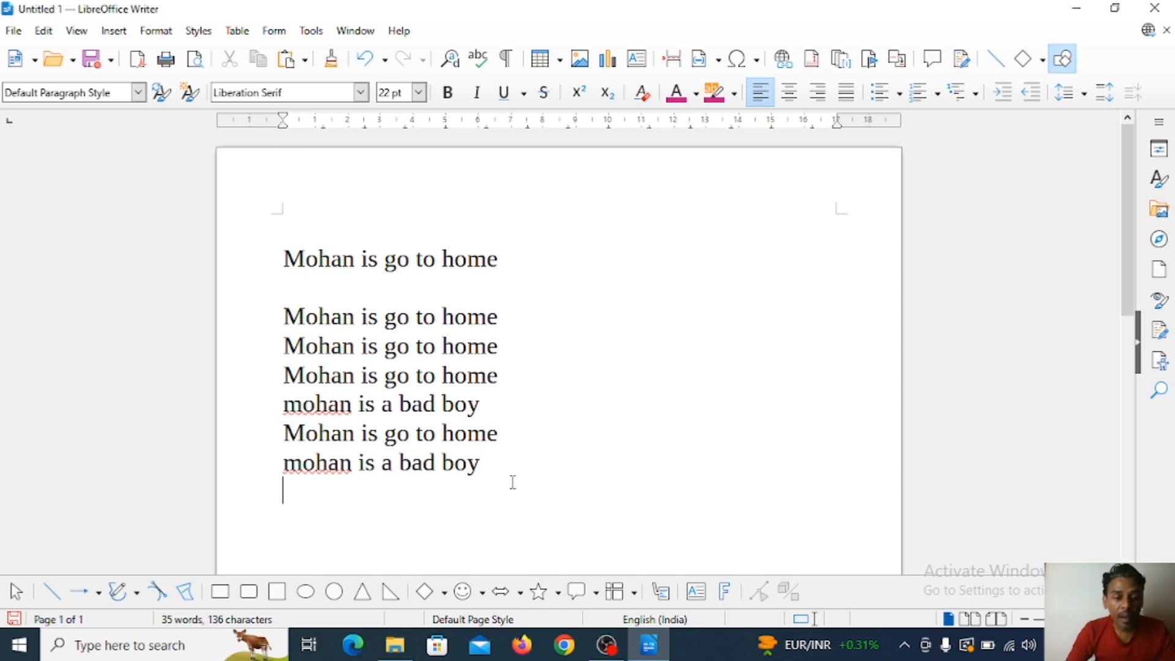
{"action": "type", "text": "rita "}
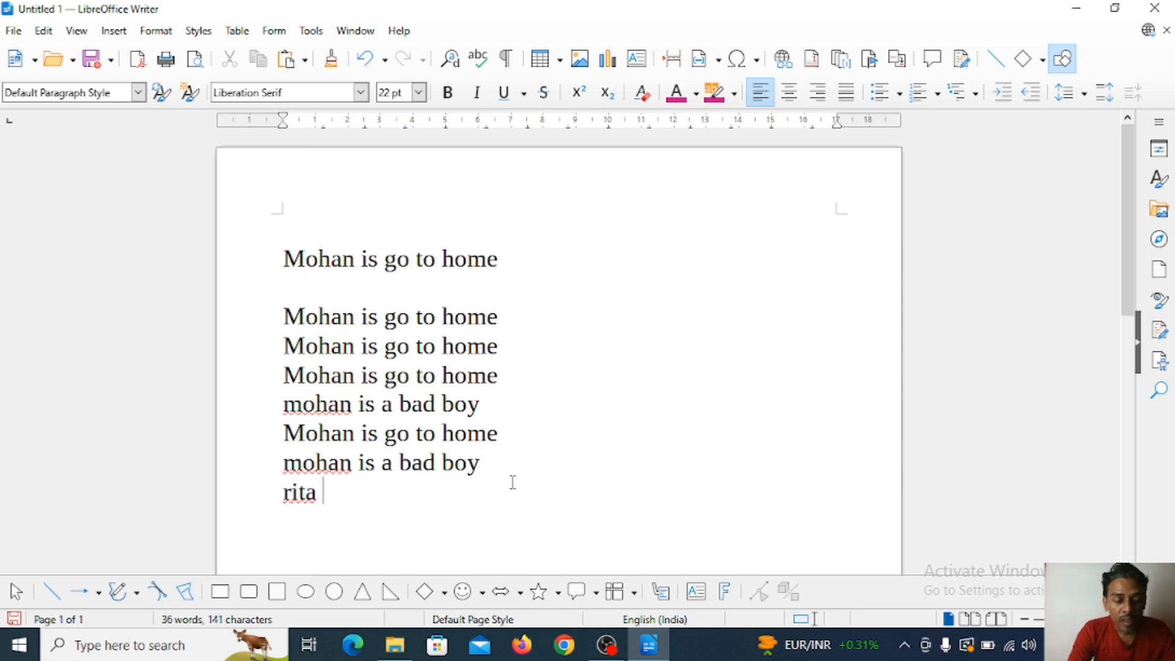
{"action": "type", "text": "is a g"}
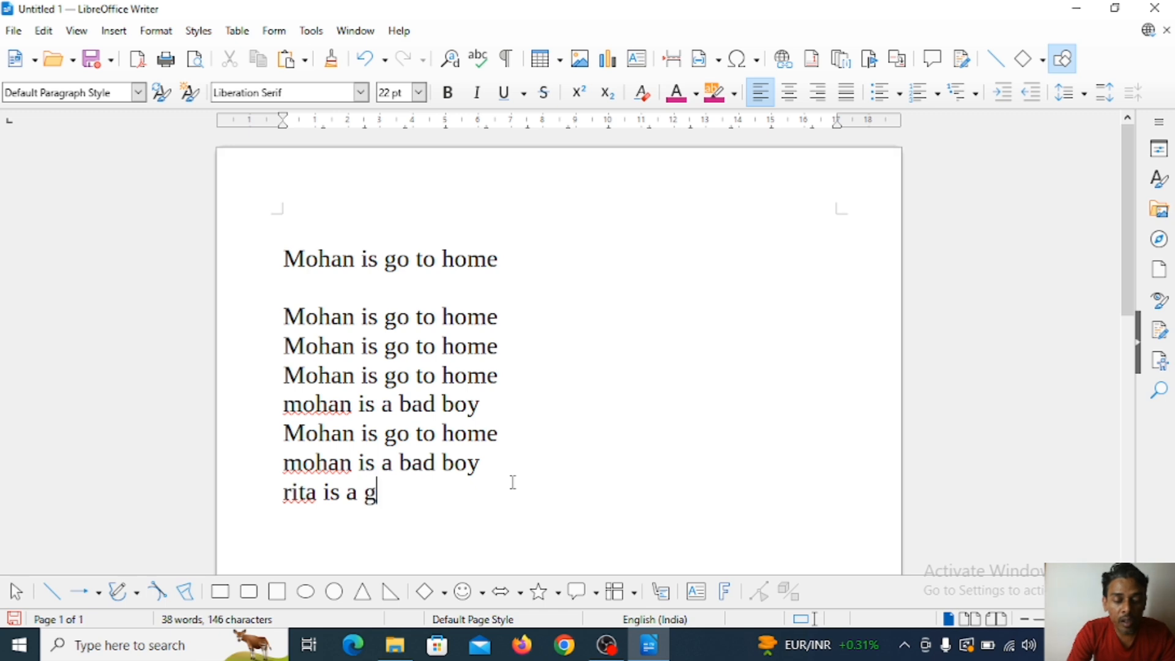
{"action": "type", "text": "ood gi"}
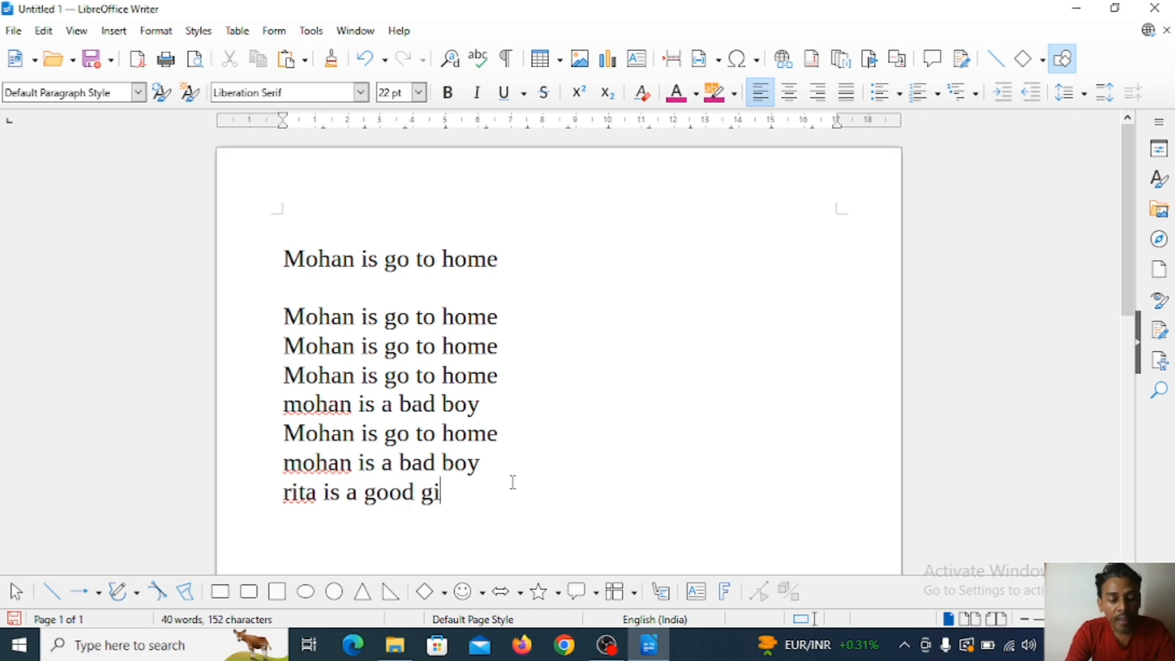
{"action": "type", "text": "rl"}
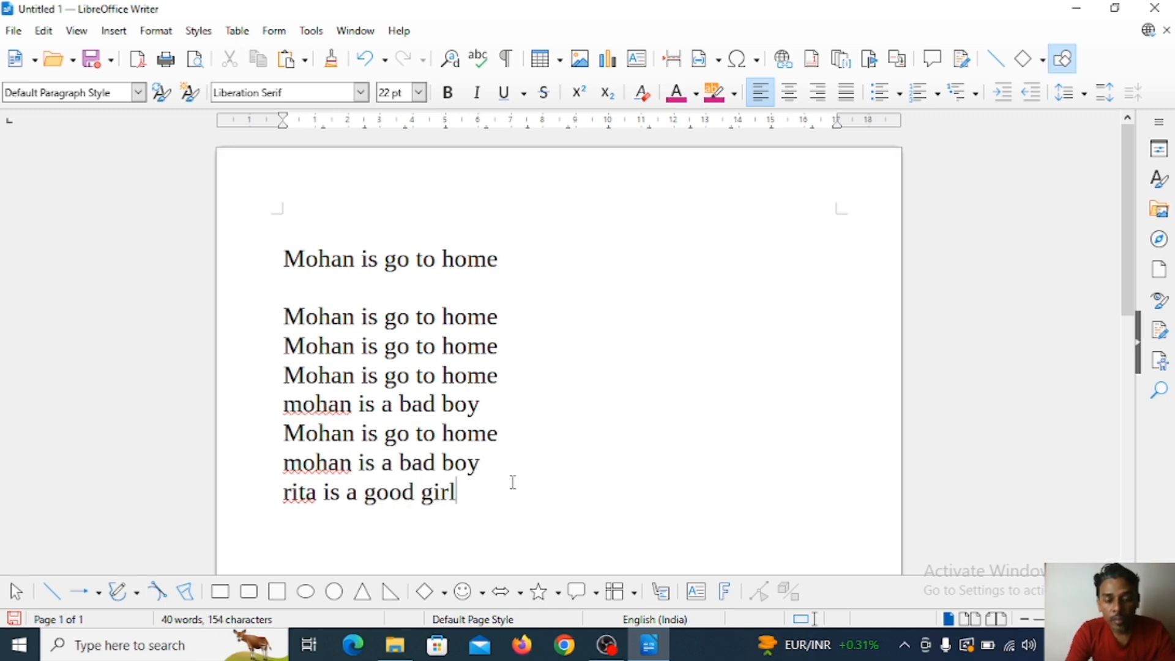
{"action": "key", "text": "Return"}
{"action": "key", "text": "ctrl+v"}
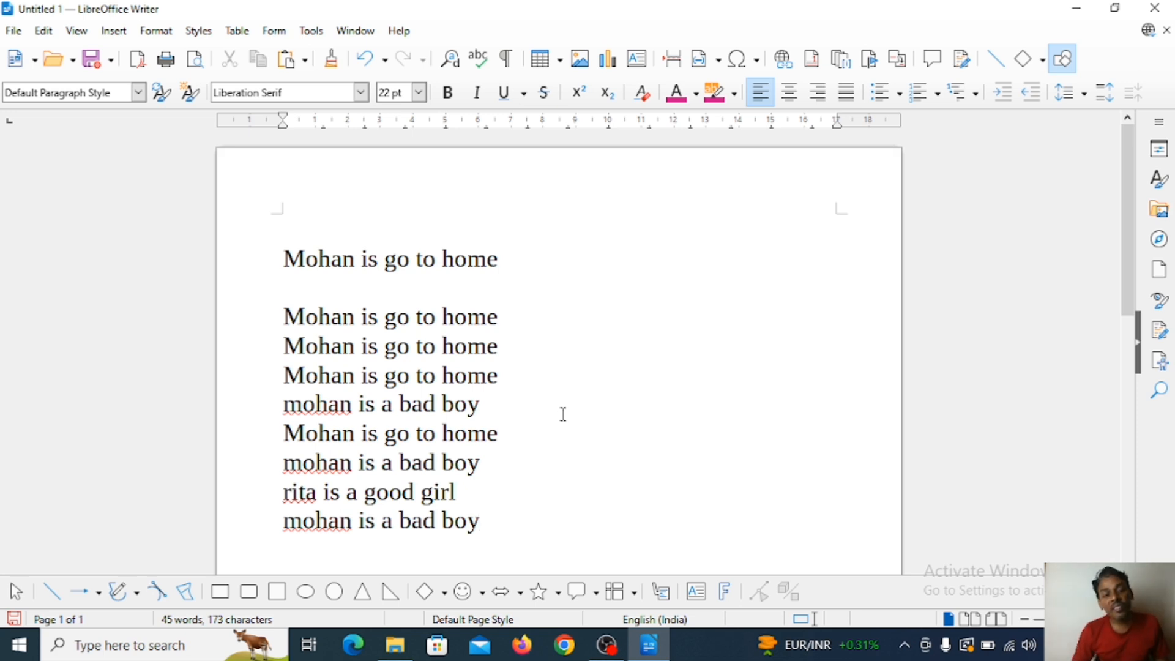
Copy the first "is a bad boy" line together with the "is go to home" line under it, and paste both after the blank line at the end
{"action": "left_click_drag", "start_coordinate": [283, 406], "coordinate": [614, 423]}
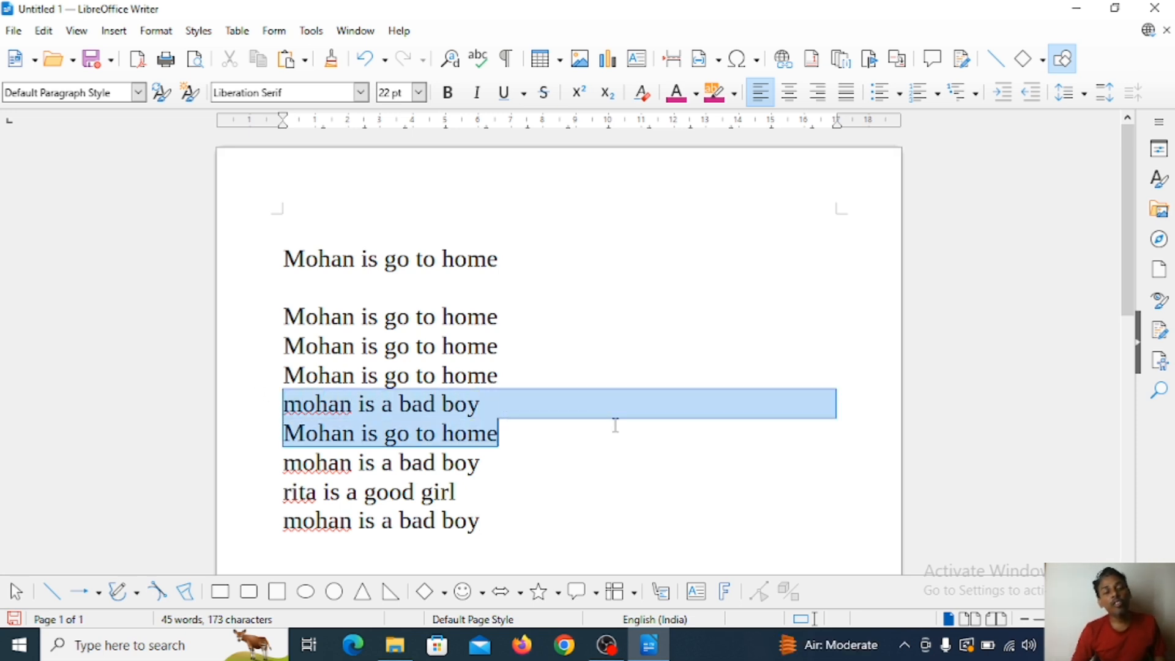
{"action": "left_click", "coordinate": [44, 30]}
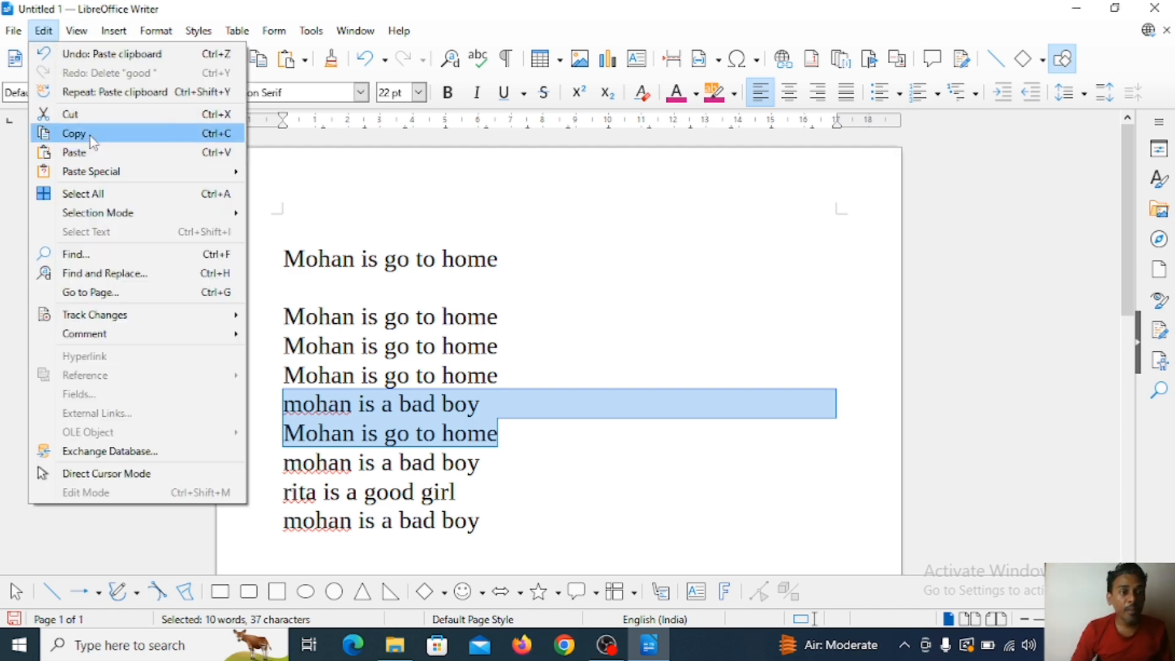
{"action": "left_click", "coordinate": [73, 134]}
{"action": "scroll", "coordinate": [646, 409], "scroll_direction": "down", "scroll_amount": 2}
{"action": "left_click", "coordinate": [328, 458]}
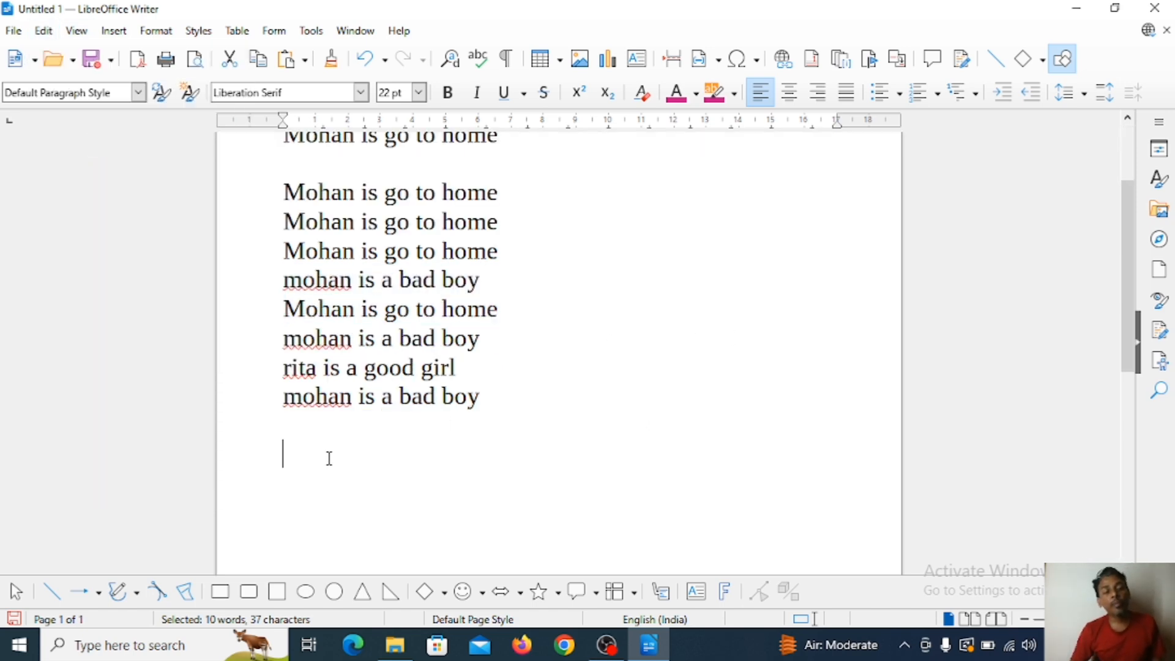
{"action": "left_click", "coordinate": [49, 34]}
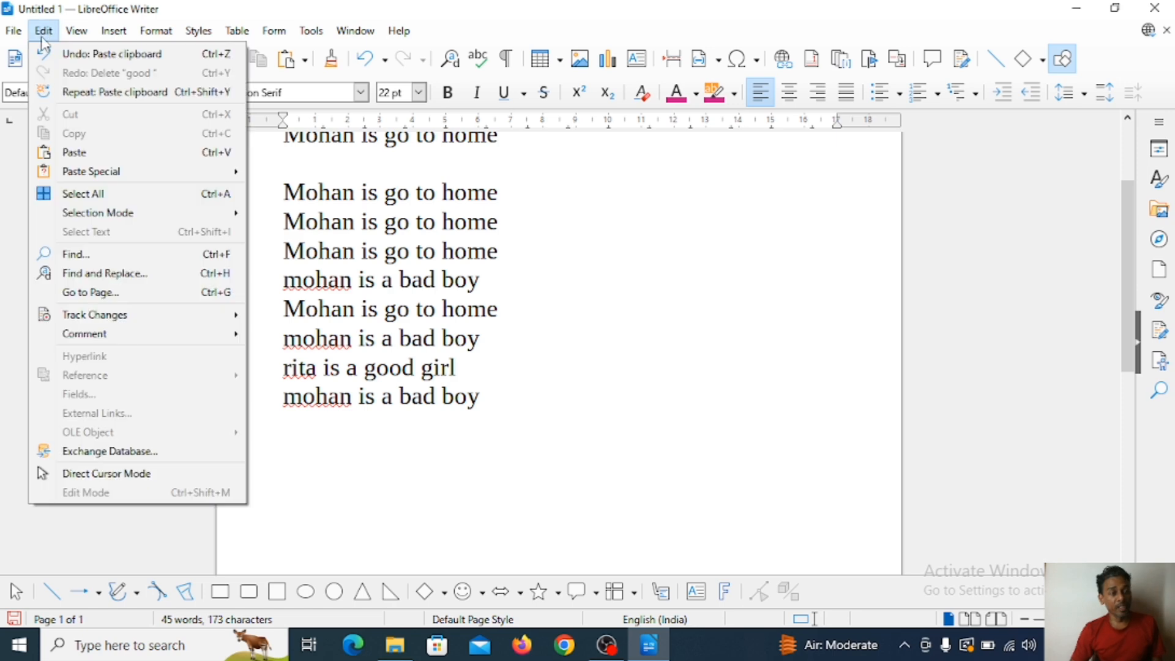
{"action": "left_click", "coordinate": [80, 156]}
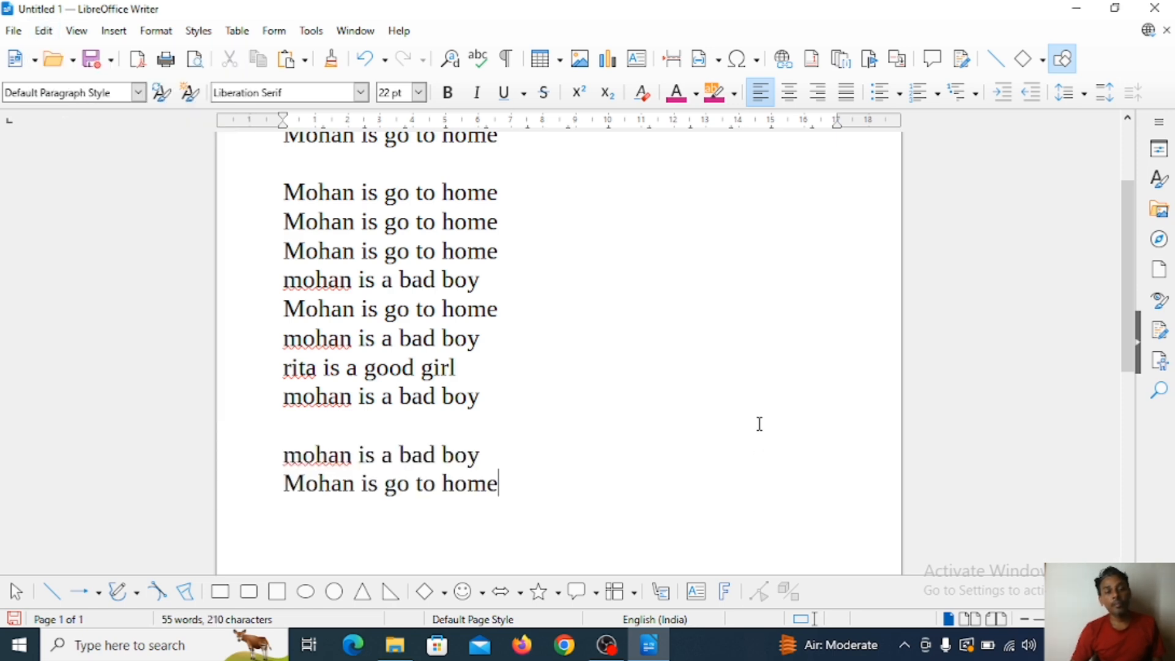
{"action": "left_click", "coordinate": [550, 357]}
{"action": "scroll", "coordinate": [576, 380], "scroll_direction": "down", "scroll_amount": 5}
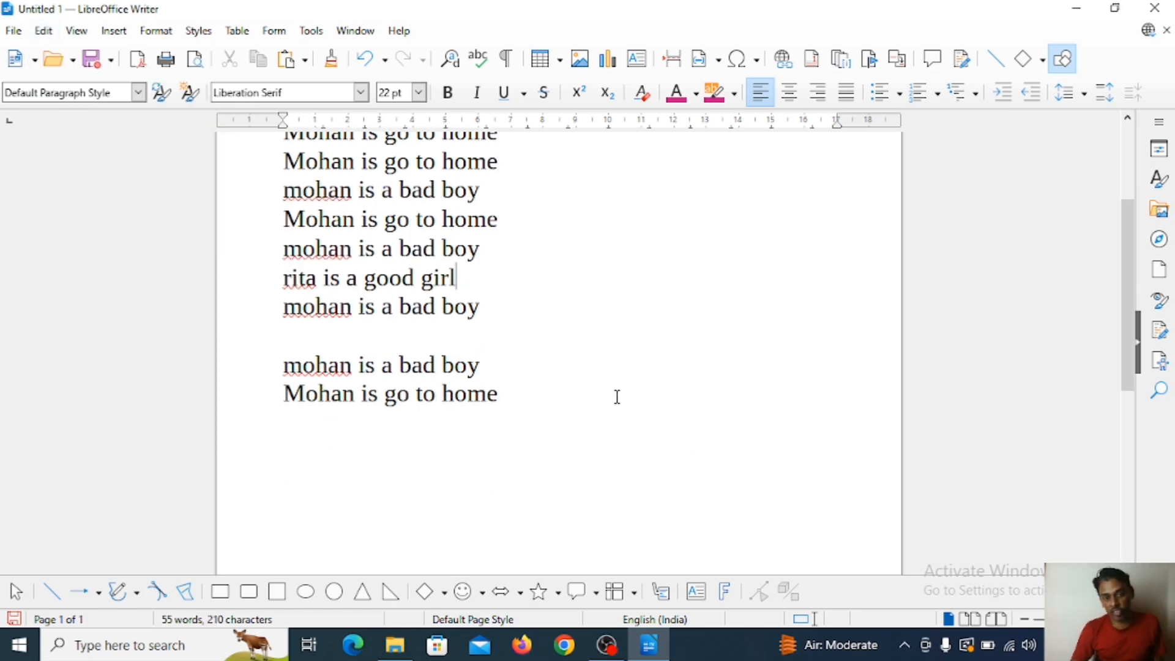
{"action": "scroll", "coordinate": [543, 372], "scroll_direction": "up", "scroll_amount": 4}
{"action": "scroll", "coordinate": [543, 372], "scroll_direction": "up", "scroll_amount": 3}
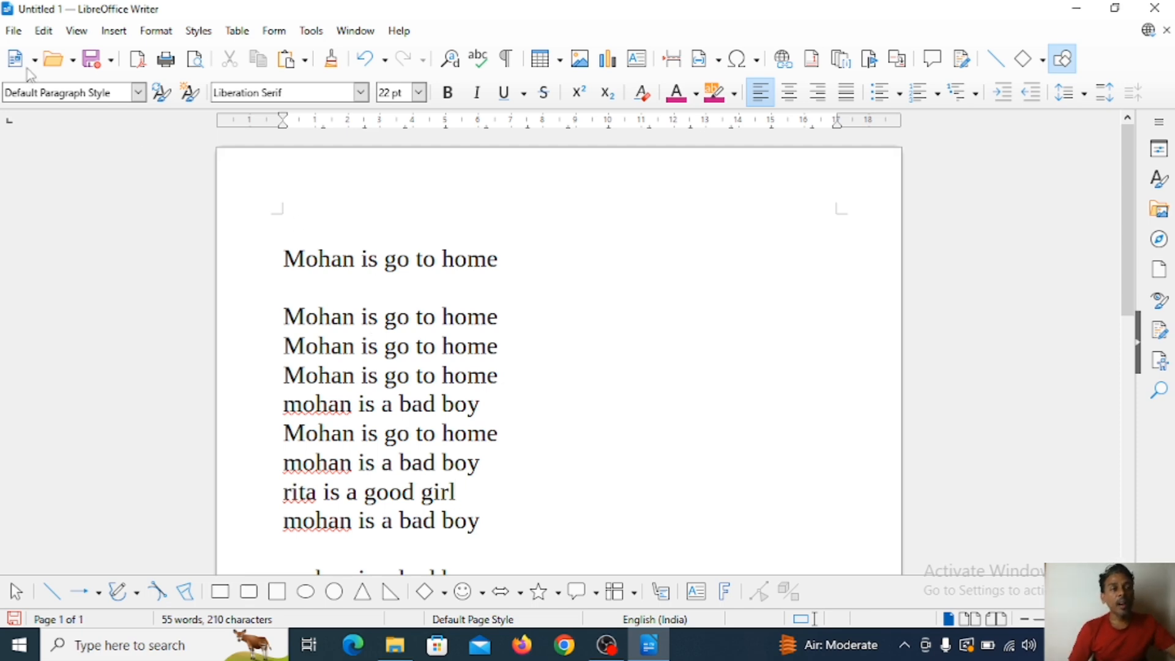
{"action": "left_click", "coordinate": [48, 32]}
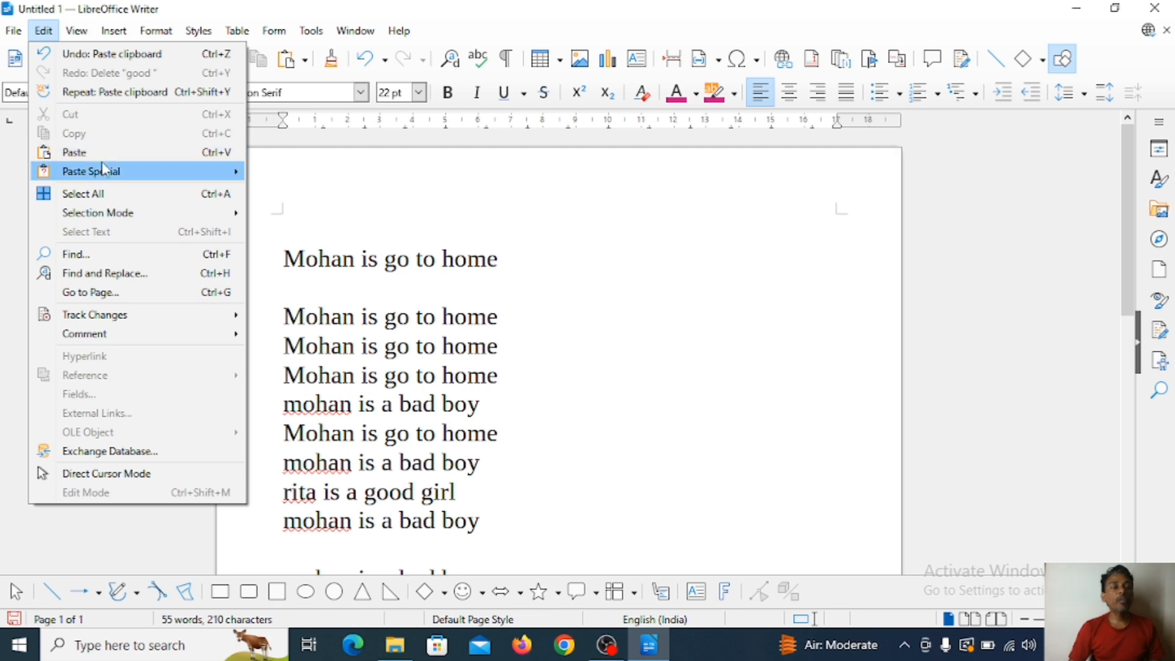
{"action": "mouse_move", "coordinate": [124, 182]}
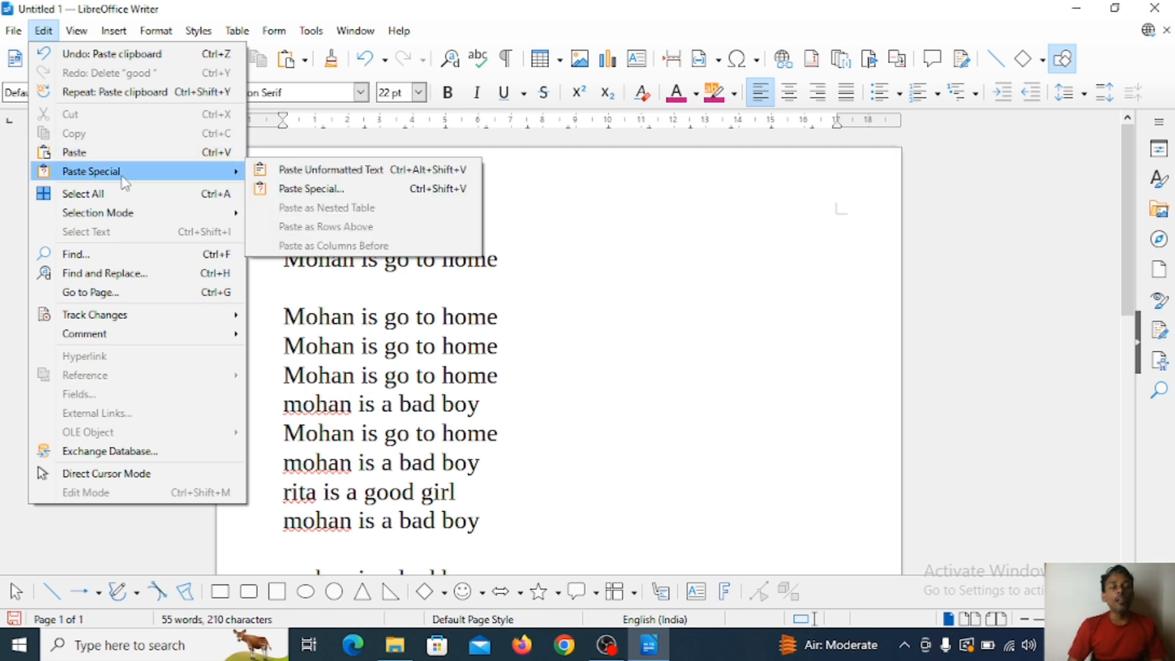
{"action": "left_click", "coordinate": [696, 341]}
{"action": "left_click", "coordinate": [545, 275]}
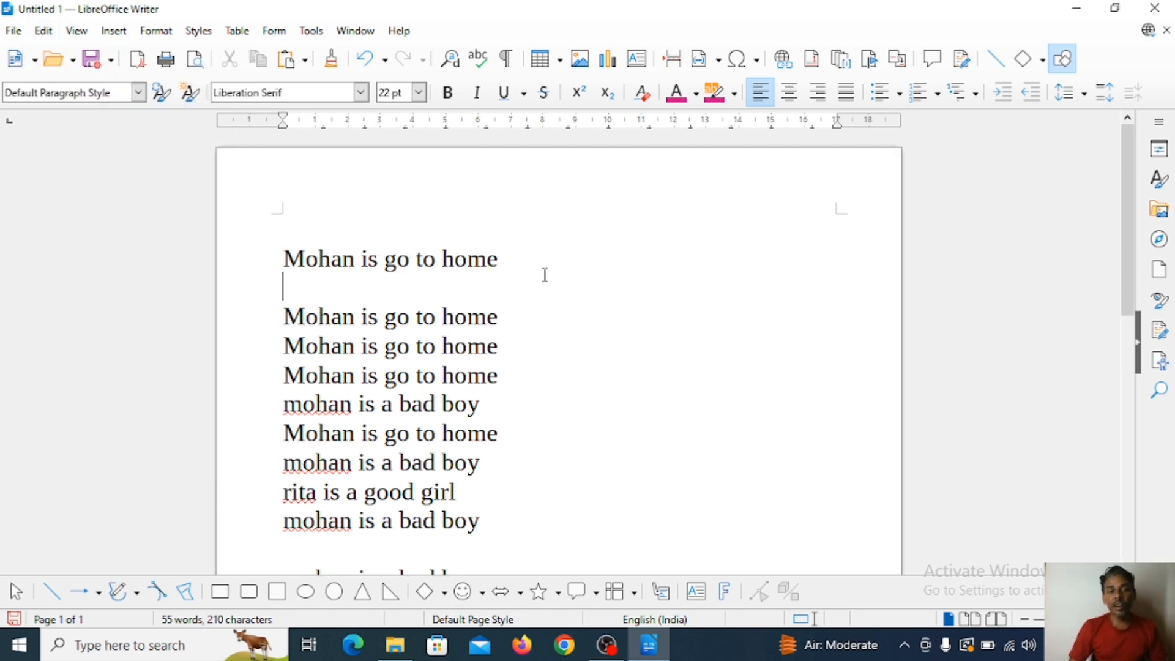
Add a new last line repeating the "is a bad boy" sentence with "good" in place of "bad"
{"action": "scroll", "coordinate": [548, 306], "scroll_direction": "down", "scroll_amount": 5}
{"action": "left_click", "coordinate": [514, 399]}
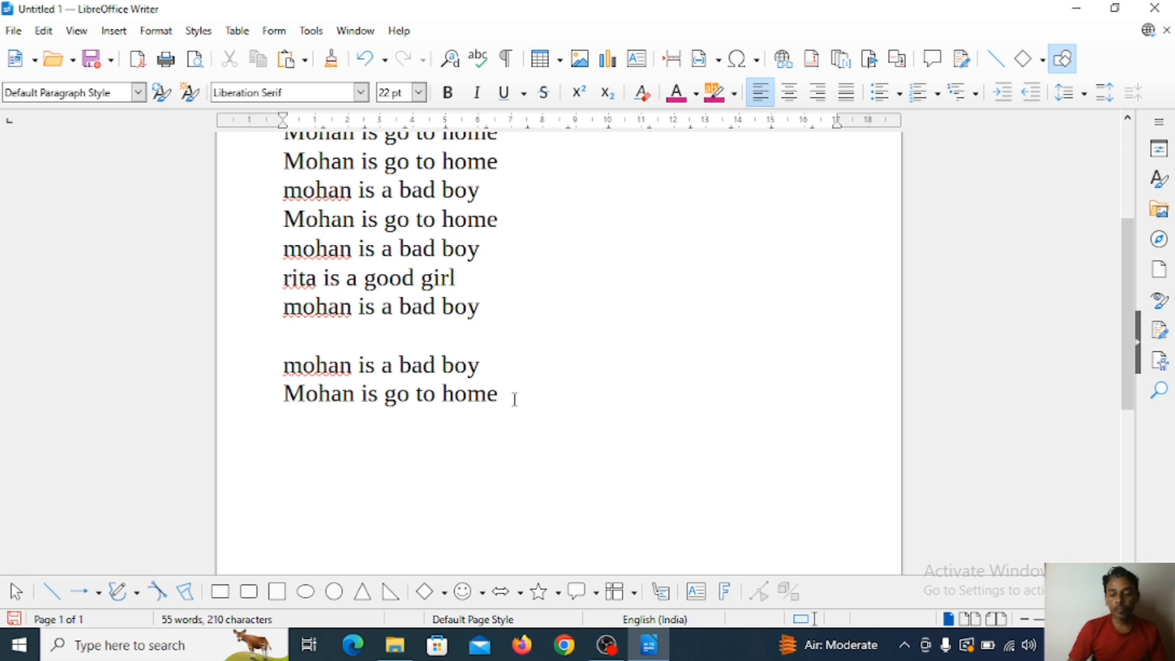
{"action": "type", "text": "mohan "}
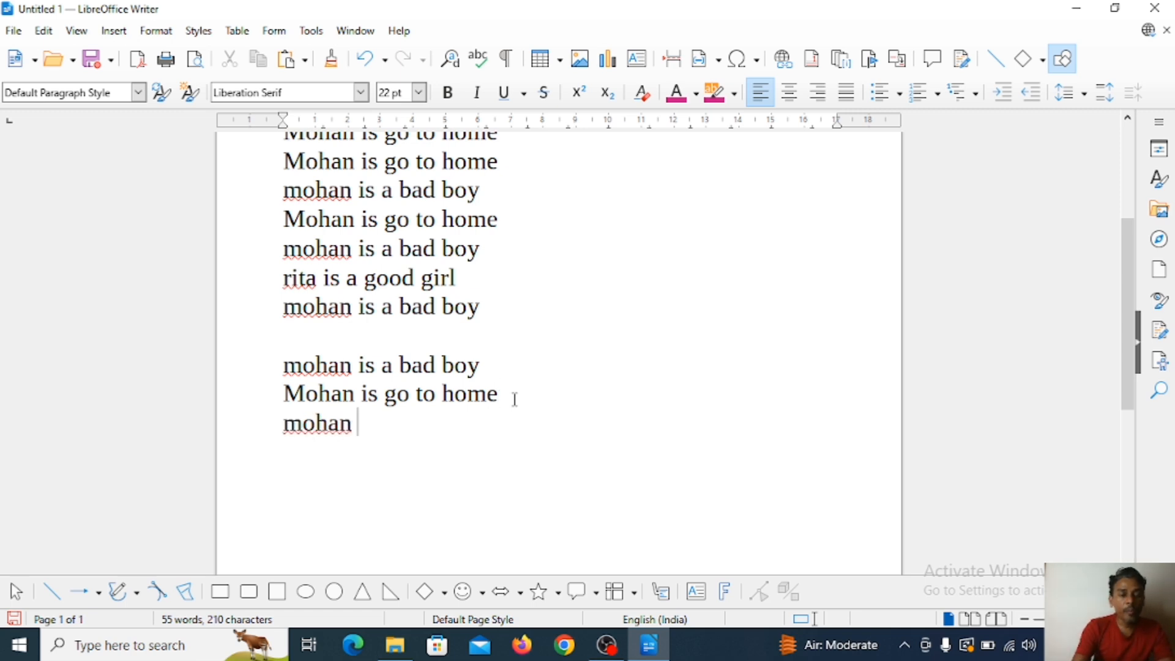
{"action": "type", "text": "is a g"}
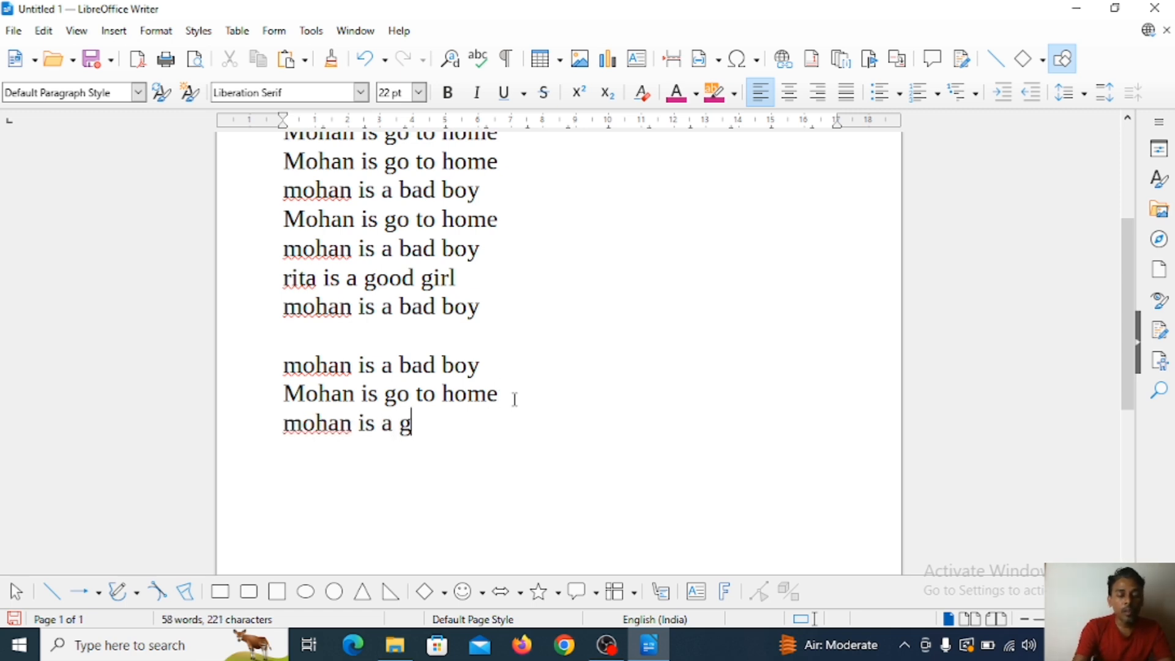
{"action": "type", "text": "ood boy"}
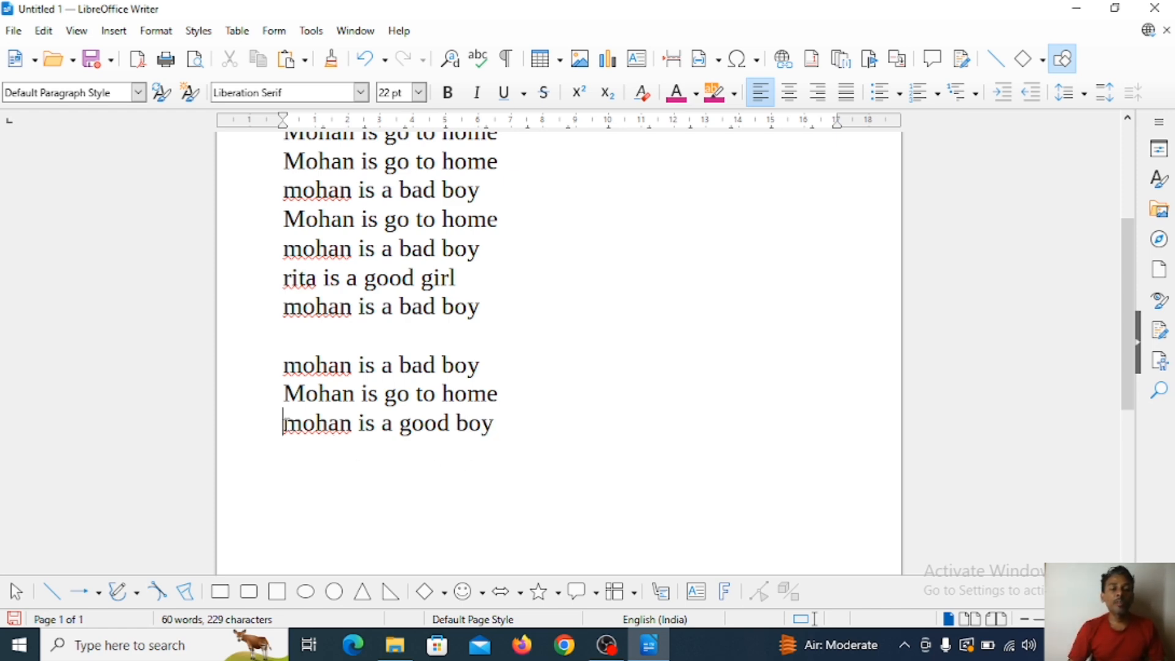
Change the font color of the final "is a good boy" line to dark red
{"action": "left_click_drag", "start_coordinate": [284, 423], "coordinate": [249, 425]}
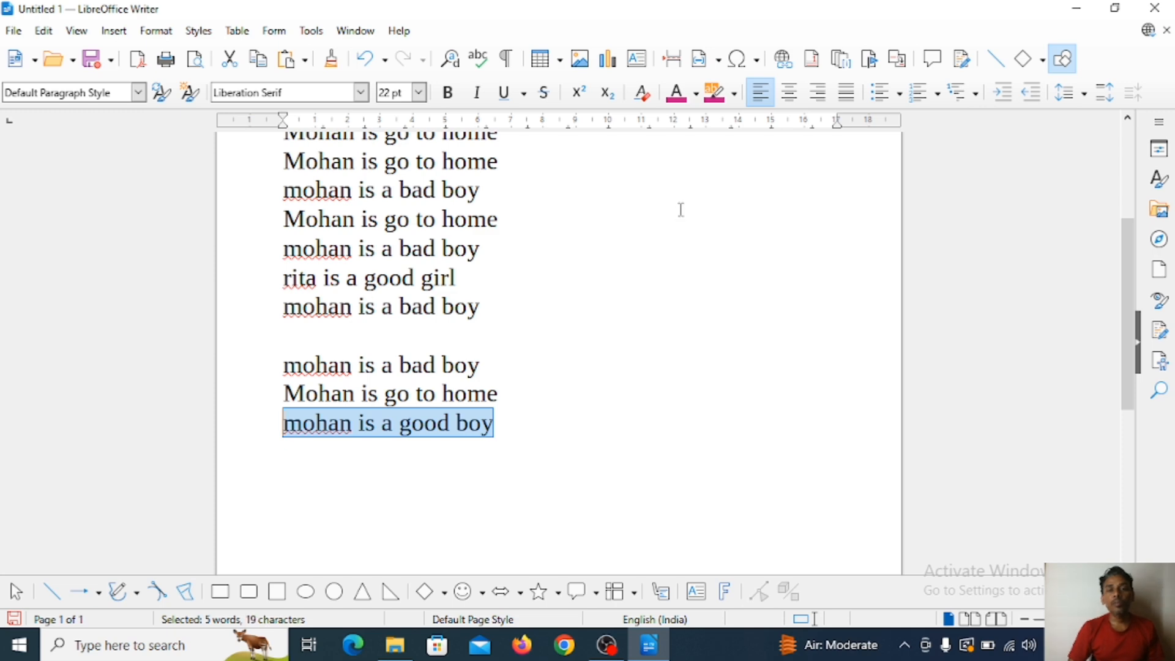
{"action": "left_click", "coordinate": [695, 95]}
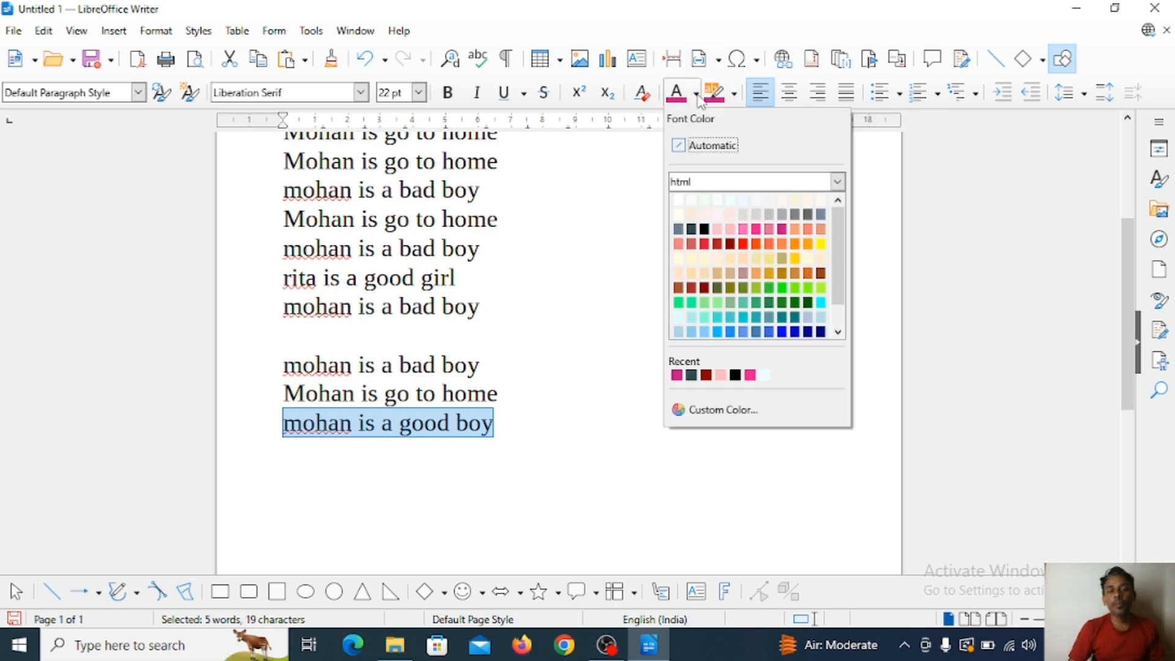
{"action": "left_click", "coordinate": [731, 244]}
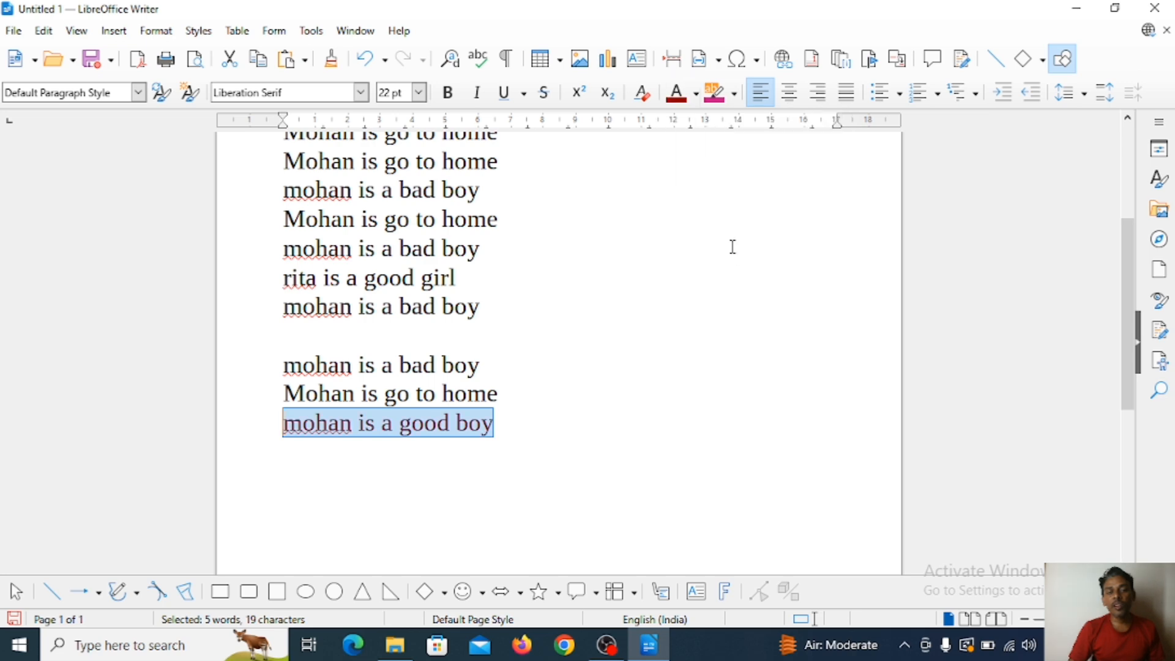
{"action": "left_click", "coordinate": [636, 325]}
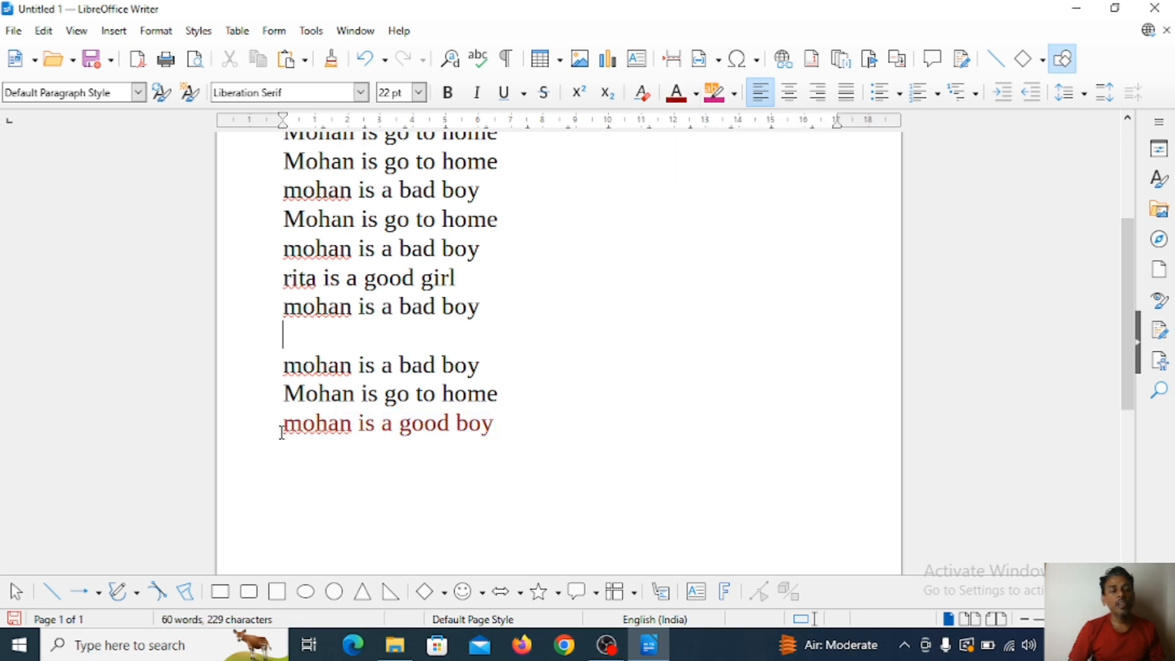
Make the dark red "is a good boy" line bold and italic
{"action": "left_click_drag", "start_coordinate": [283, 428], "coordinate": [527, 427]}
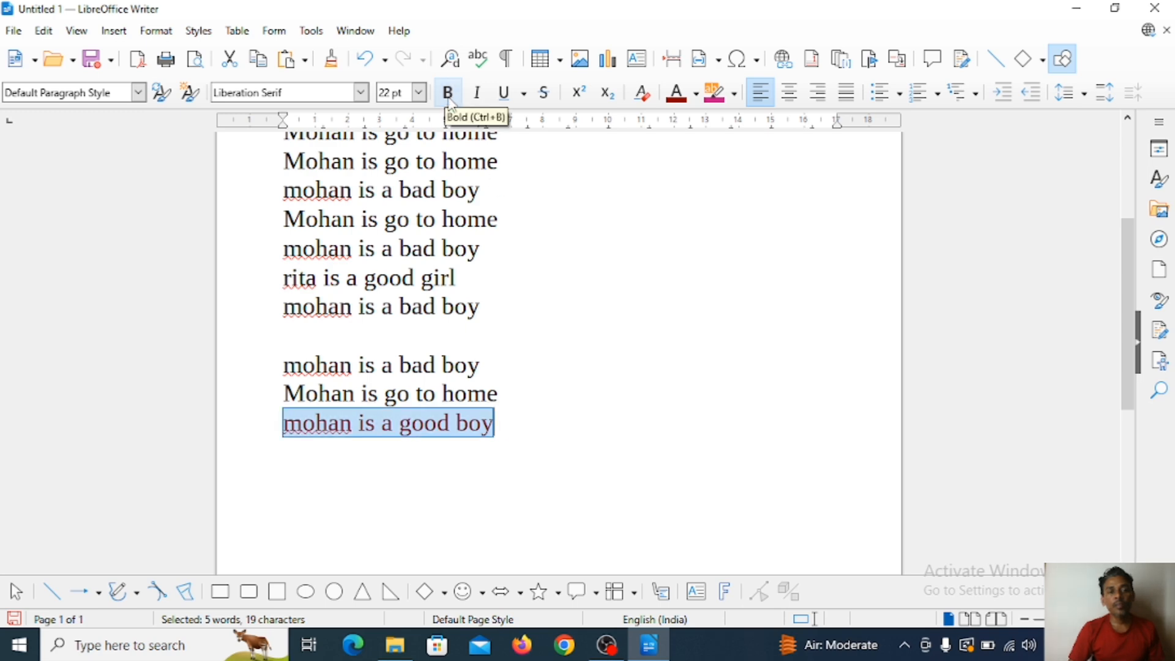
{"action": "left_click", "coordinate": [448, 98]}
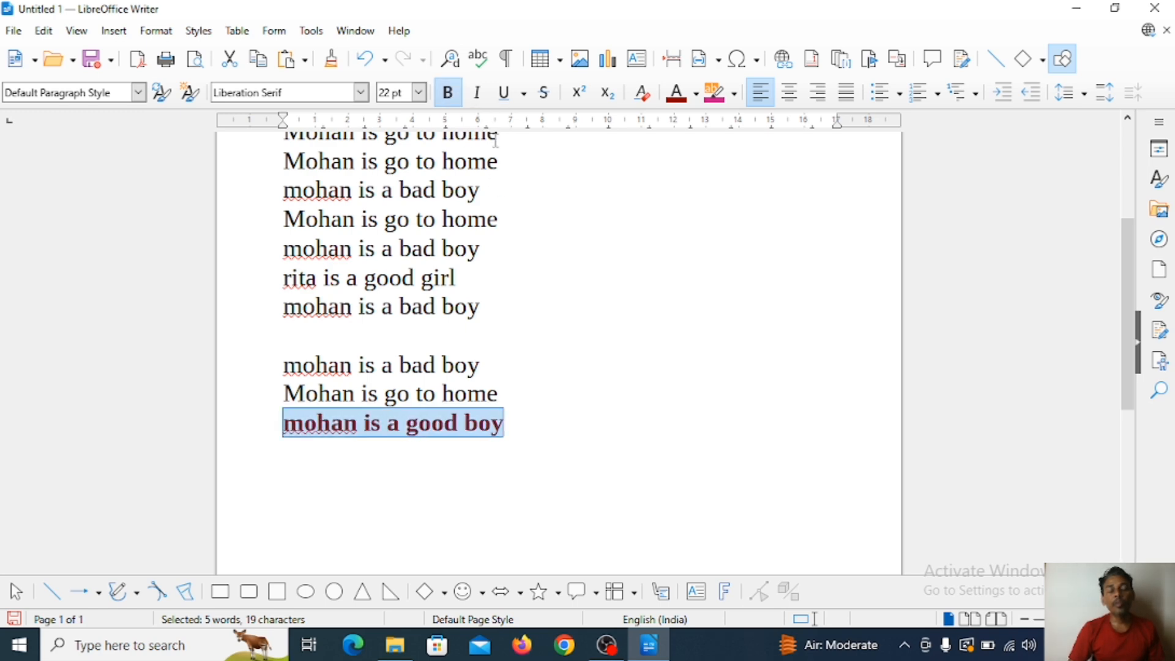
{"action": "left_click", "coordinate": [478, 95]}
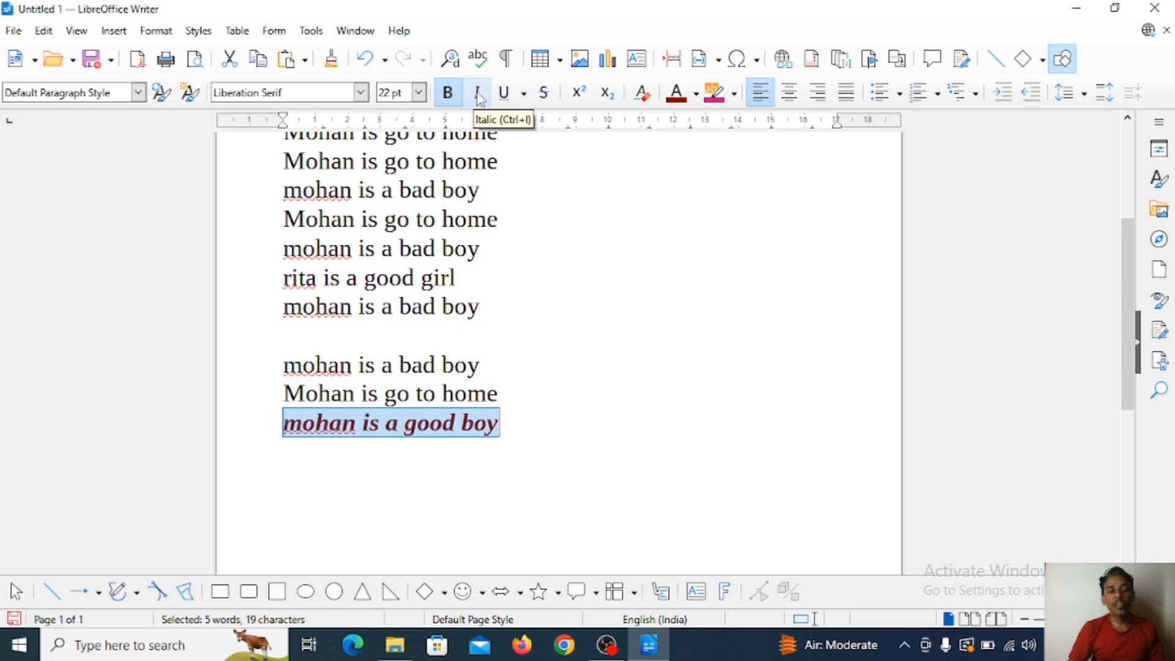
{"action": "left_click", "coordinate": [601, 253]}
Copy the formatted last line into the blank line between the two "is a bad boy" lines
{"action": "left_click_drag", "start_coordinate": [283, 424], "coordinate": [506, 423]}
{"action": "key", "text": "ctrl+c"}
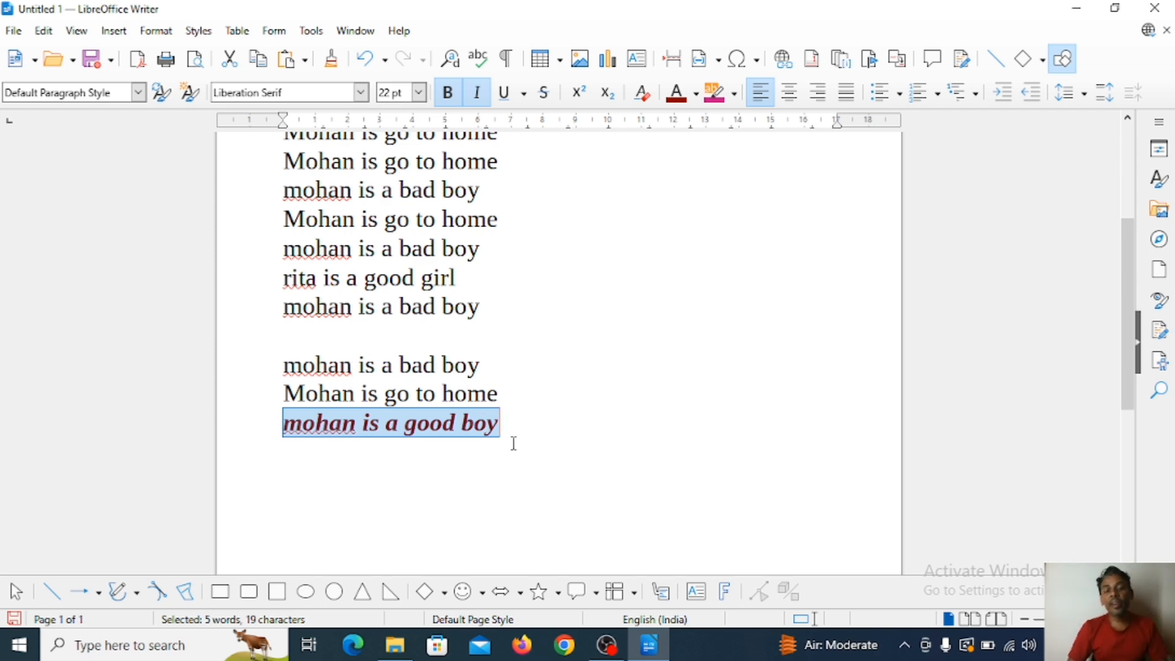
{"action": "left_click", "coordinate": [333, 343]}
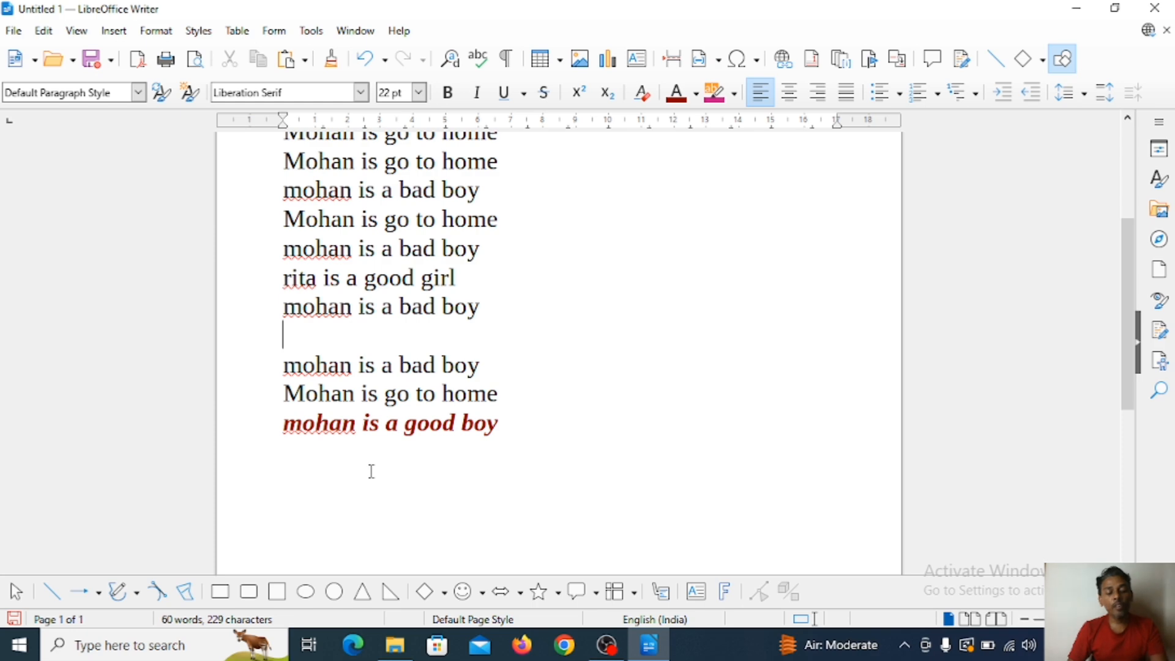
{"action": "key", "text": "ctrl+v"}
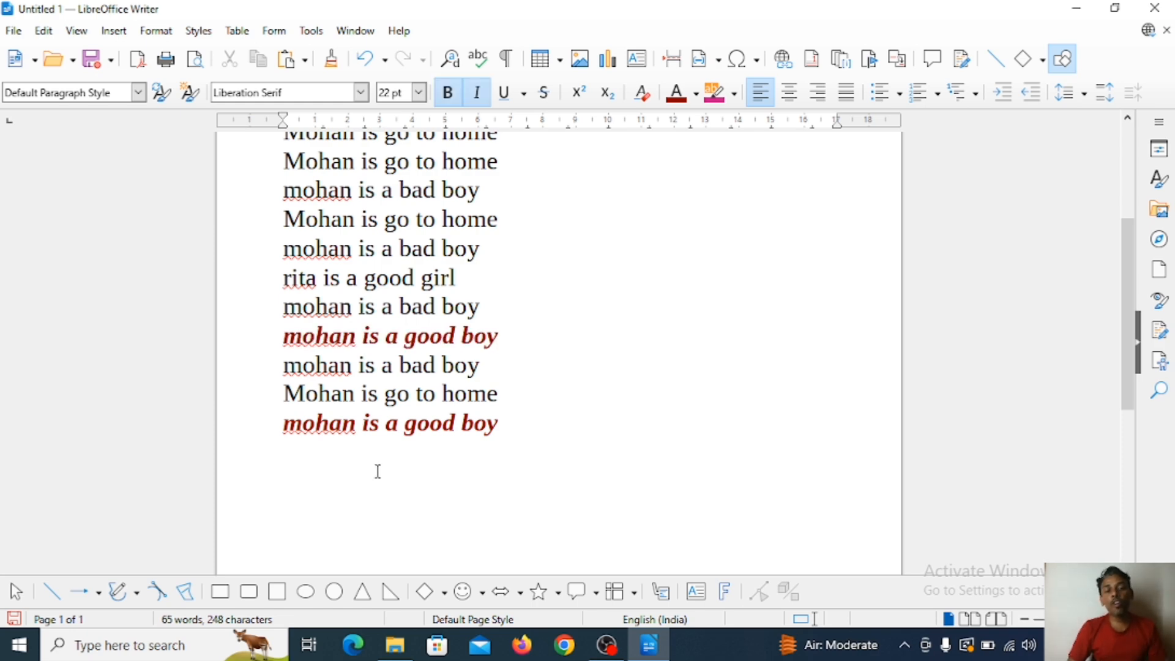
Copy the formatted last line and paste it over itself as unformatted text
{"action": "left_click_drag", "start_coordinate": [276, 427], "coordinate": [523, 451]}
{"action": "key", "text": "ctrl+c"}
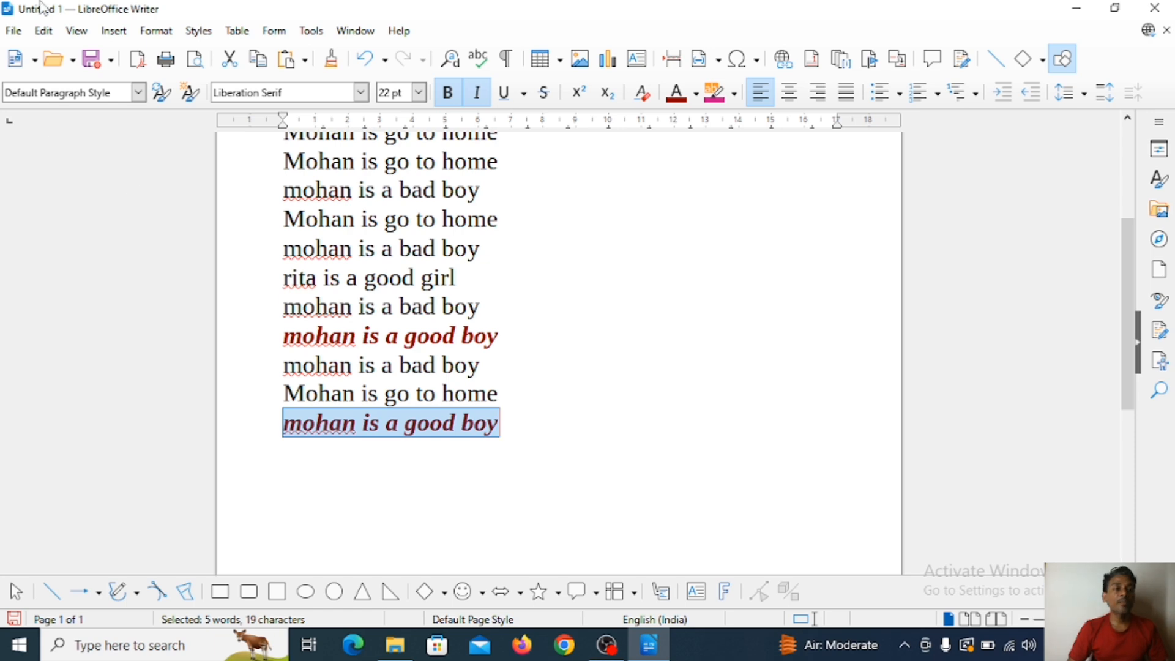
{"action": "left_click", "coordinate": [51, 35]}
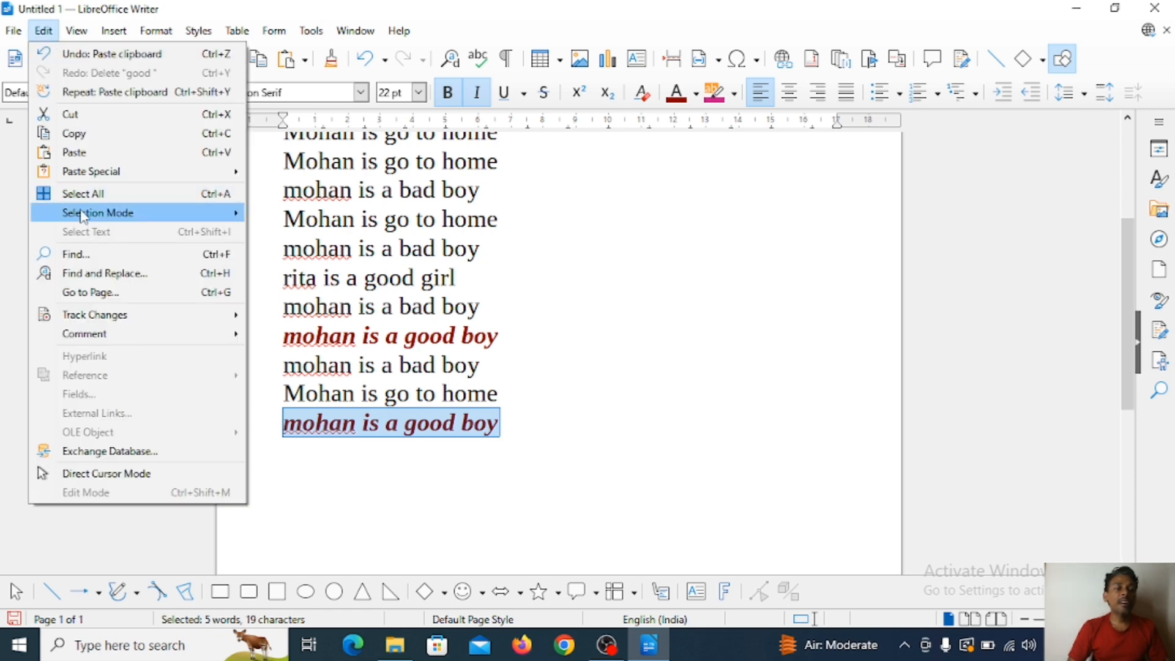
{"action": "mouse_move", "coordinate": [81, 177]}
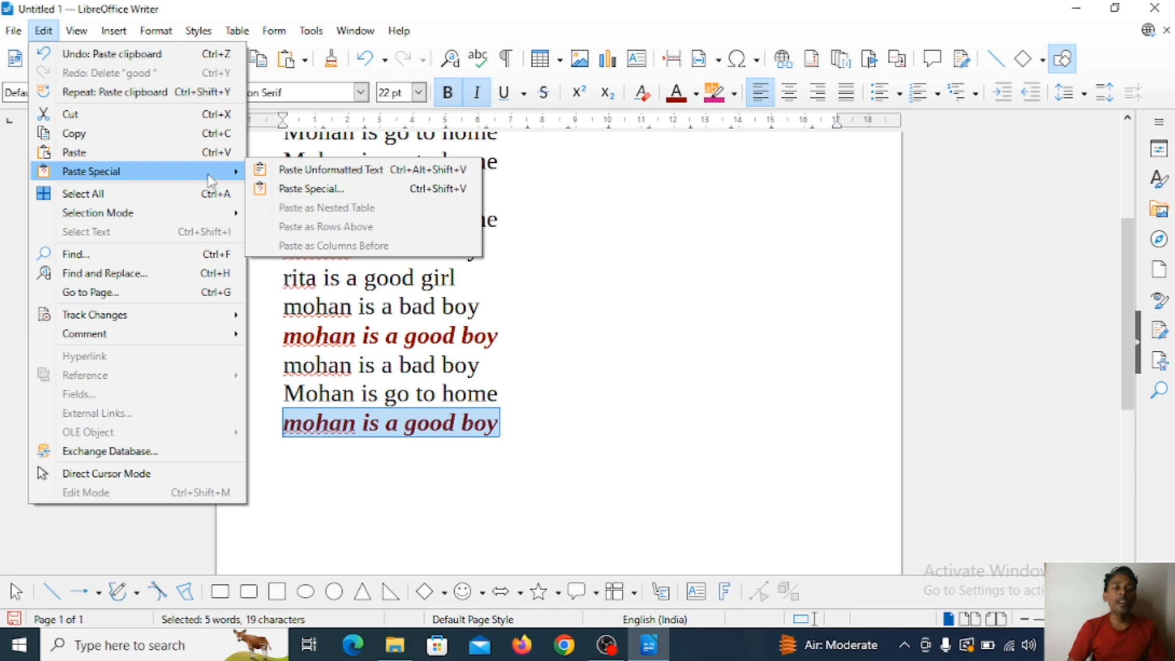
{"action": "left_click", "coordinate": [324, 171]}
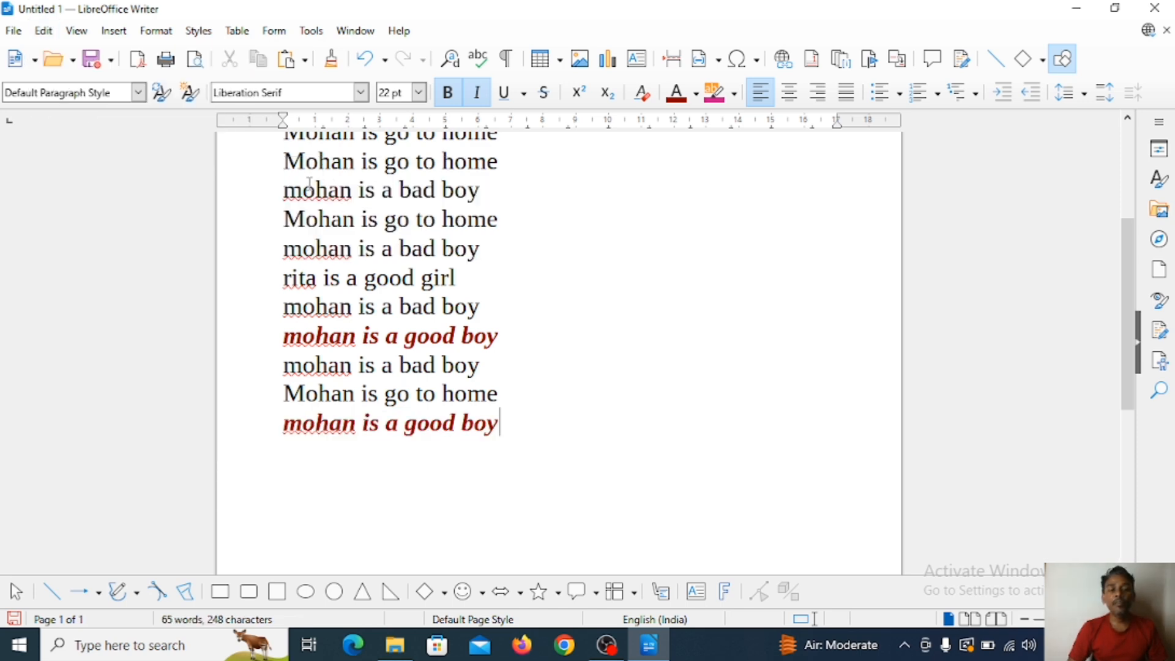
Paste the copied sentence as unformatted text two paragraphs below the last line
{"action": "key", "text": "Return"}
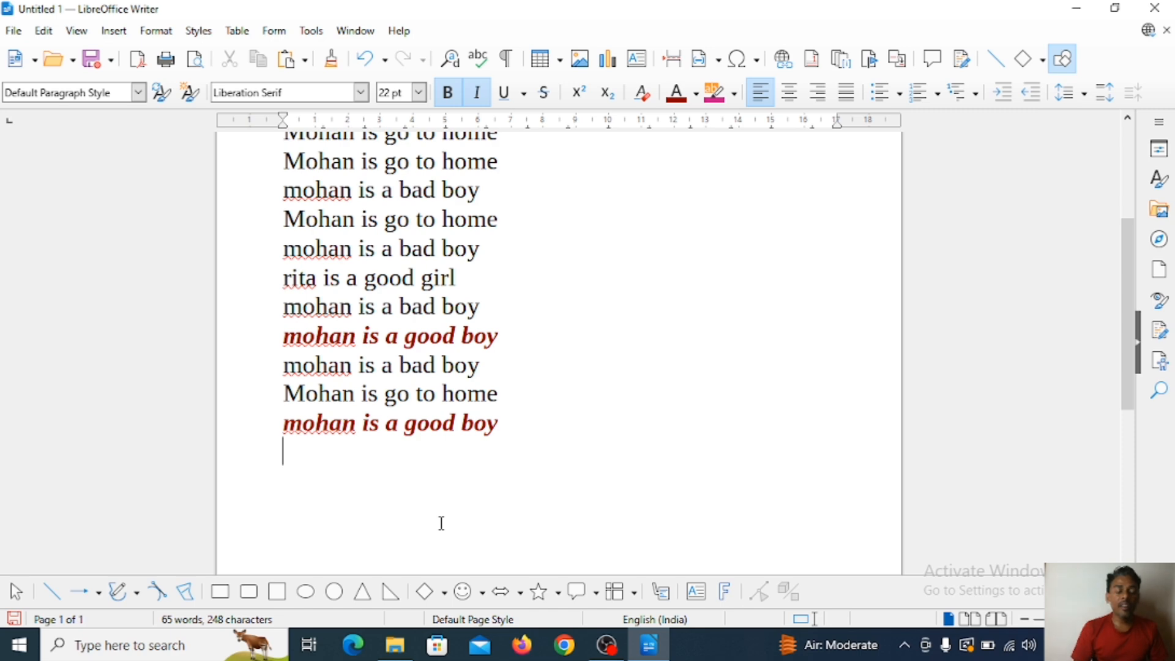
{"action": "key", "text": "Return"}
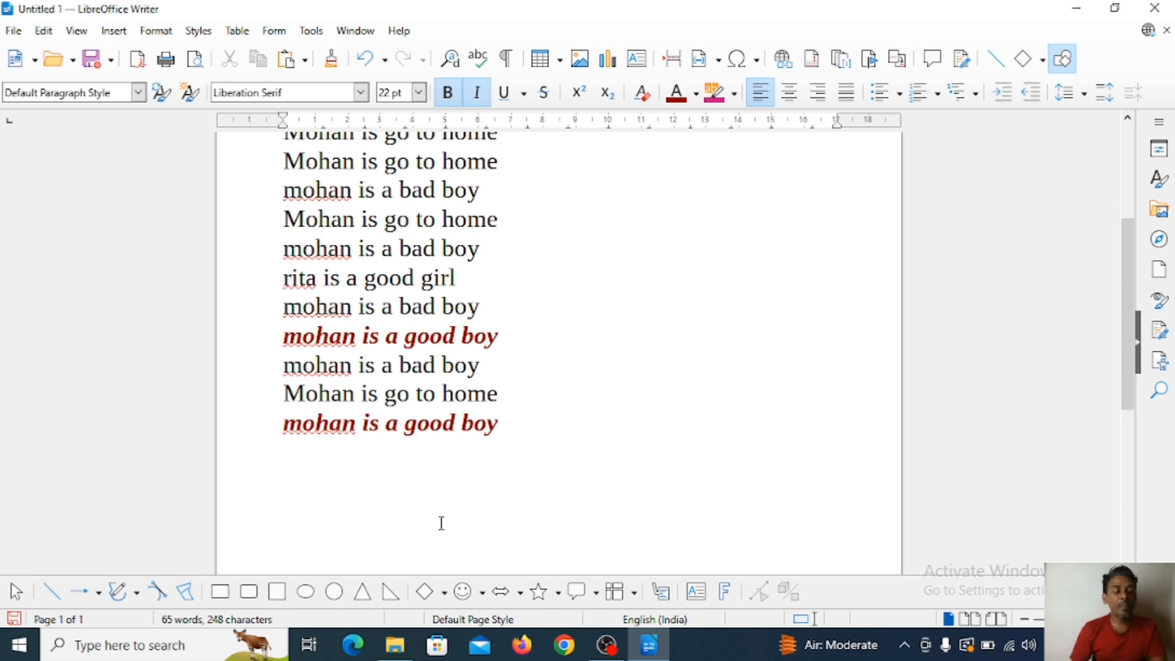
{"action": "left_click", "coordinate": [44, 31]}
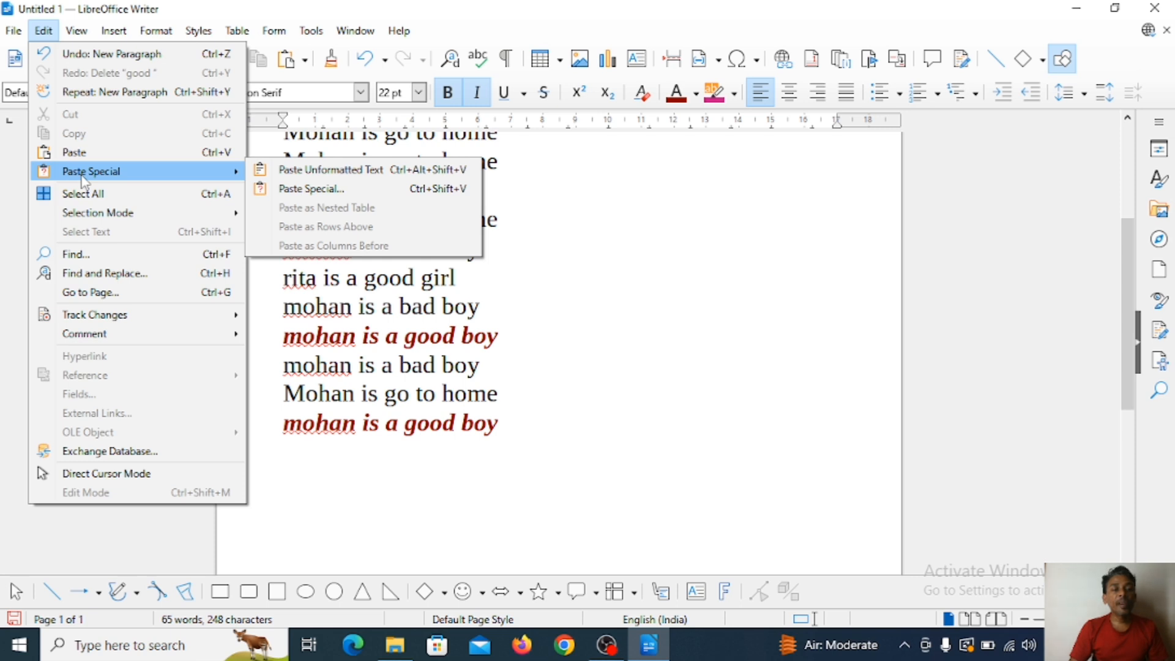
{"action": "left_click", "coordinate": [329, 171]}
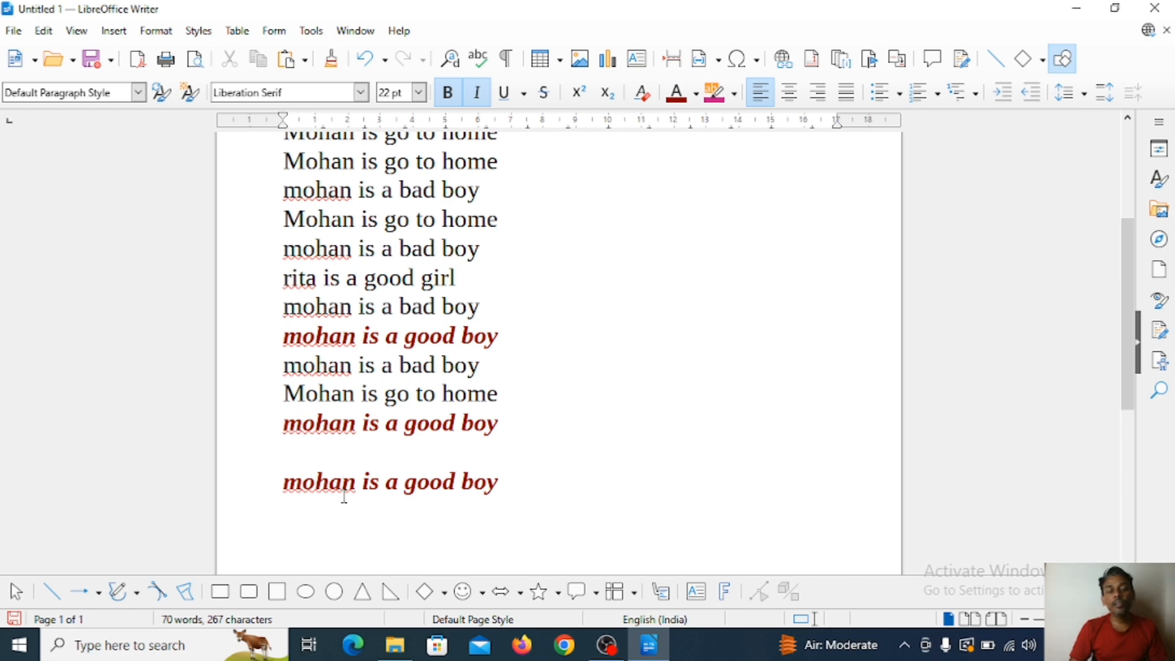
Copy the newest "is a good boy" line and paste it as unformatted text in a new paragraph directly below
{"action": "left_click_drag", "start_coordinate": [271, 487], "coordinate": [538, 492]}
{"action": "key", "text": "ctrl+c"}
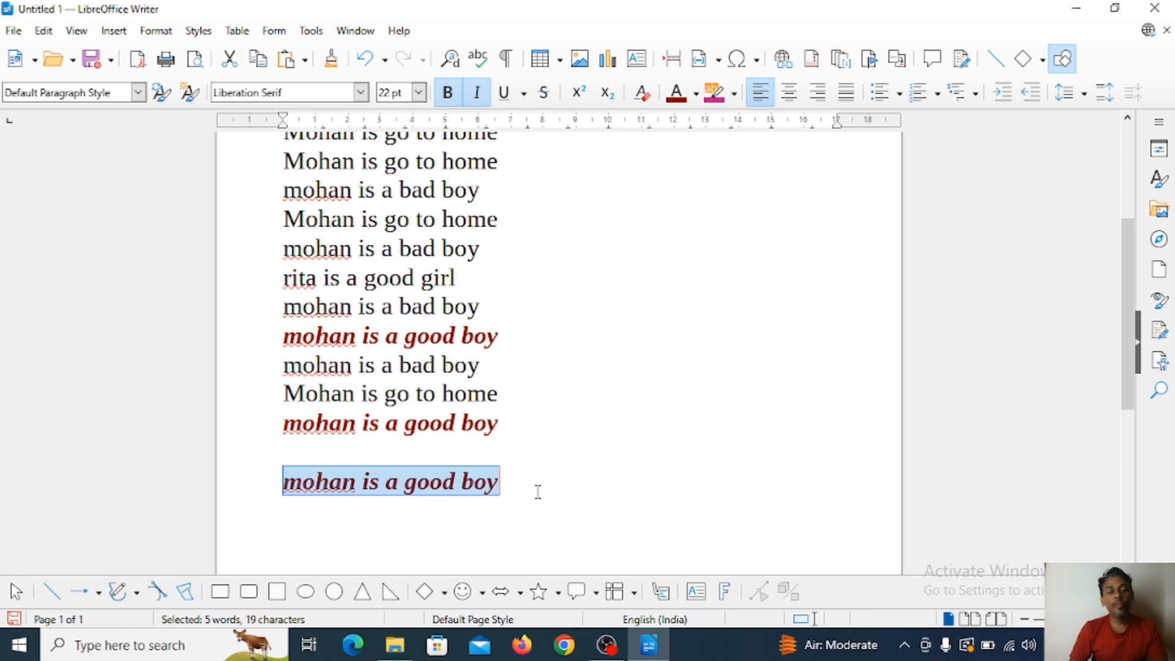
{"action": "left_click", "coordinate": [504, 550]}
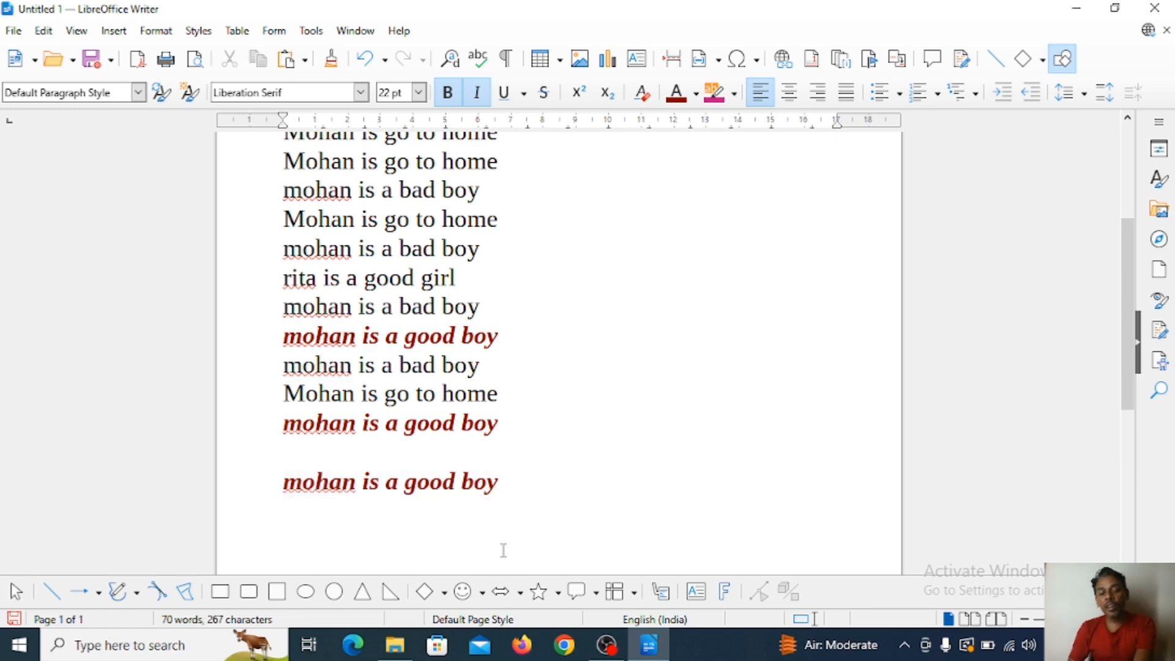
{"action": "key", "text": "Return"}
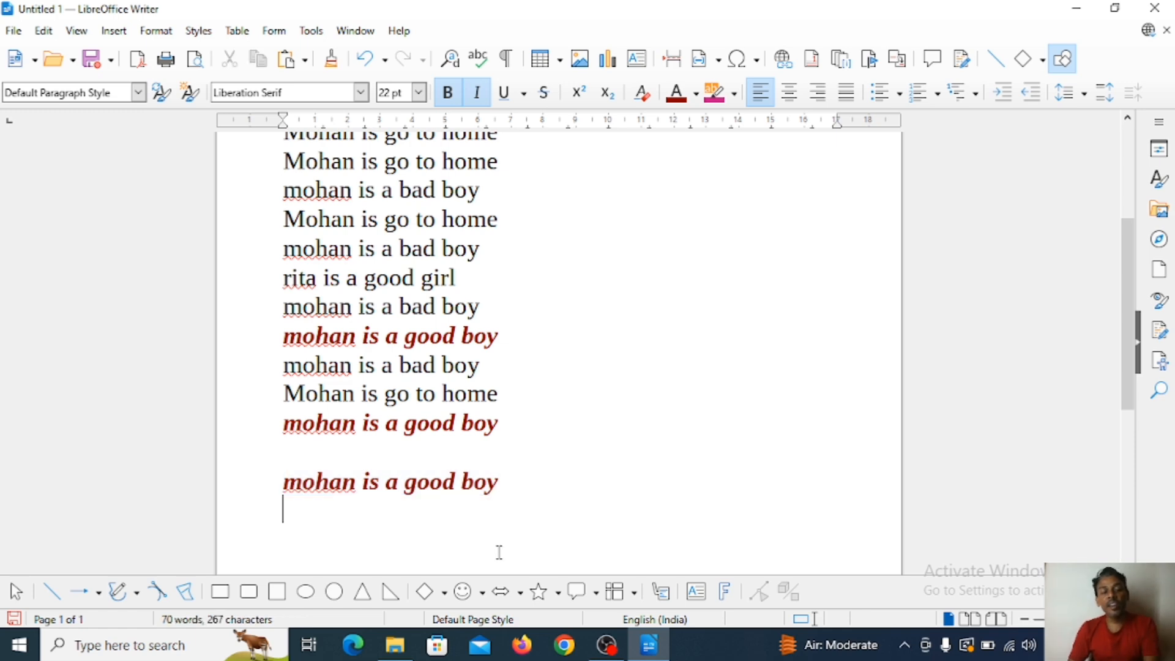
{"action": "left_click", "coordinate": [44, 30]}
{"action": "mouse_move", "coordinate": [82, 176]}
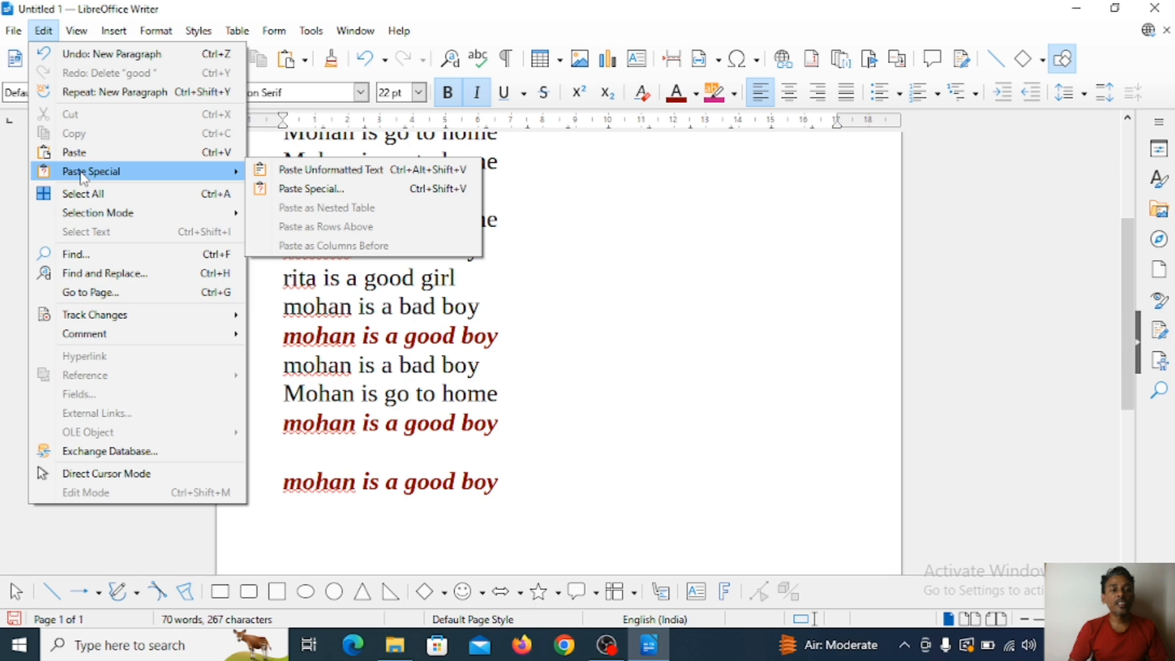
{"action": "left_click", "coordinate": [321, 171]}
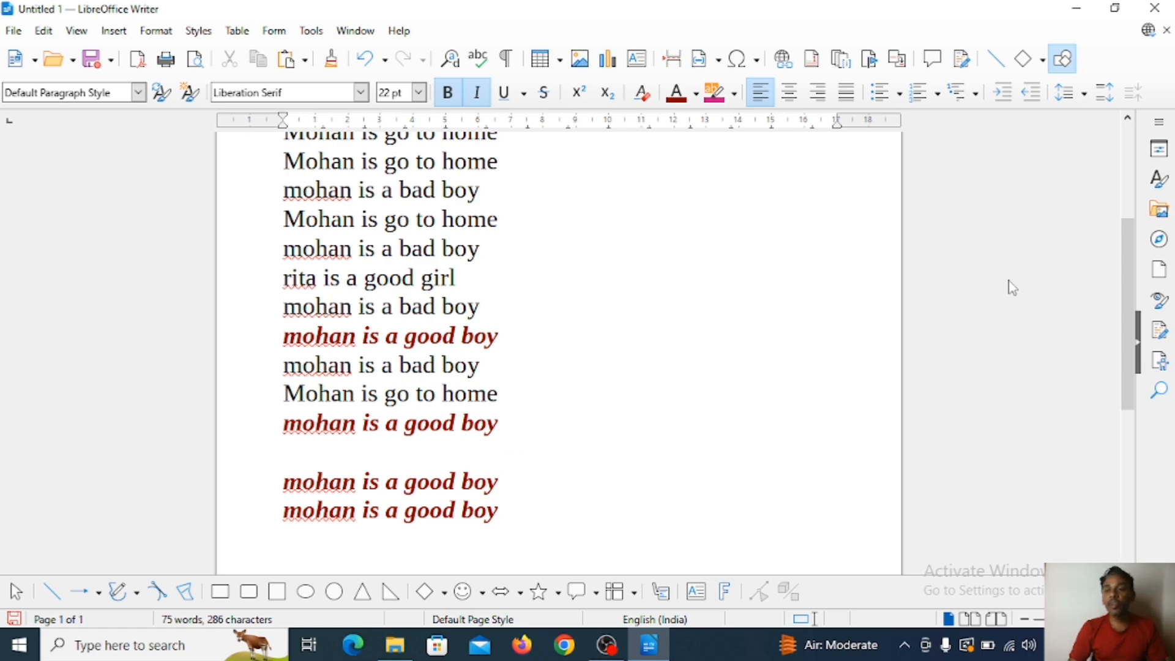
{"action": "left_click_drag", "start_coordinate": [1138, 256], "coordinate": [1058, 270]}
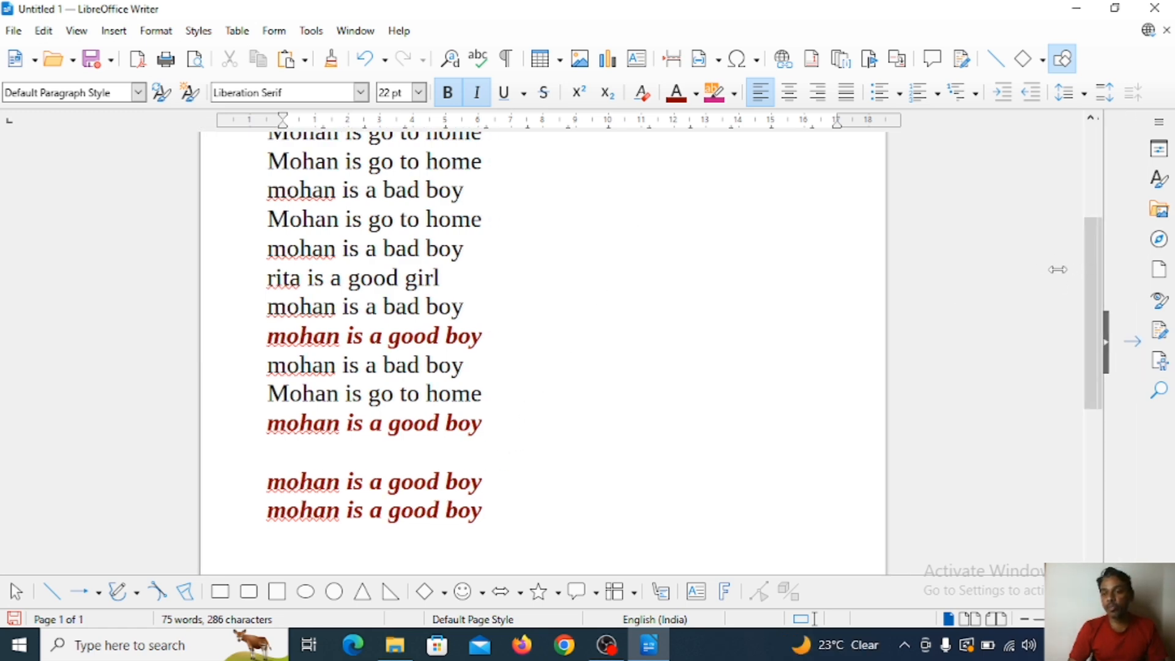
{"action": "left_click_drag", "start_coordinate": [1115, 341], "coordinate": [1105, 337]}
{"action": "left_click", "coordinate": [1105, 338]}
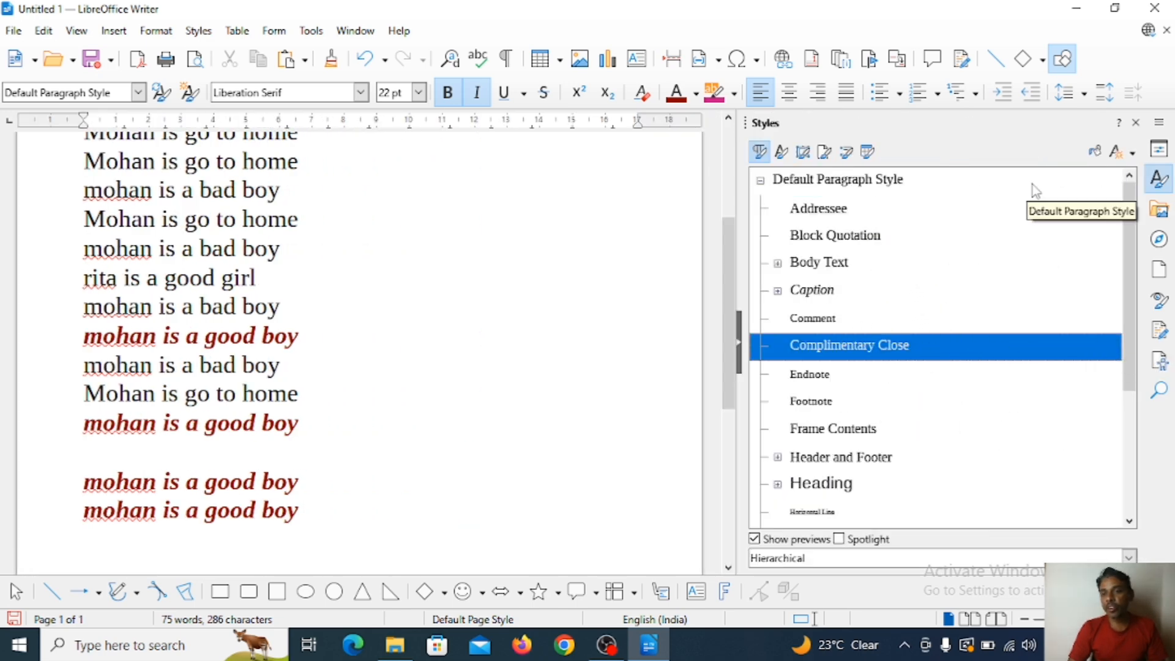
{"action": "left_click", "coordinate": [1137, 125]}
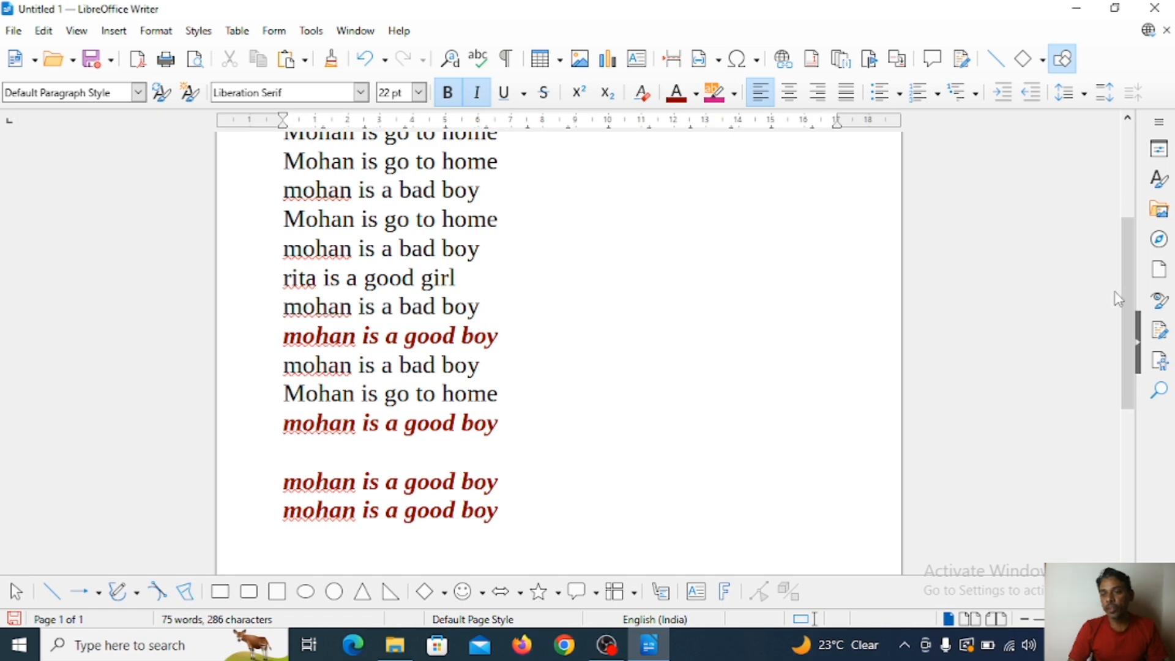
Highlight the second-to-last "is a good boy" line with the MediumVioletRed character highlighting color
{"action": "left_click_drag", "start_coordinate": [1136, 279], "coordinate": [1057, 305]}
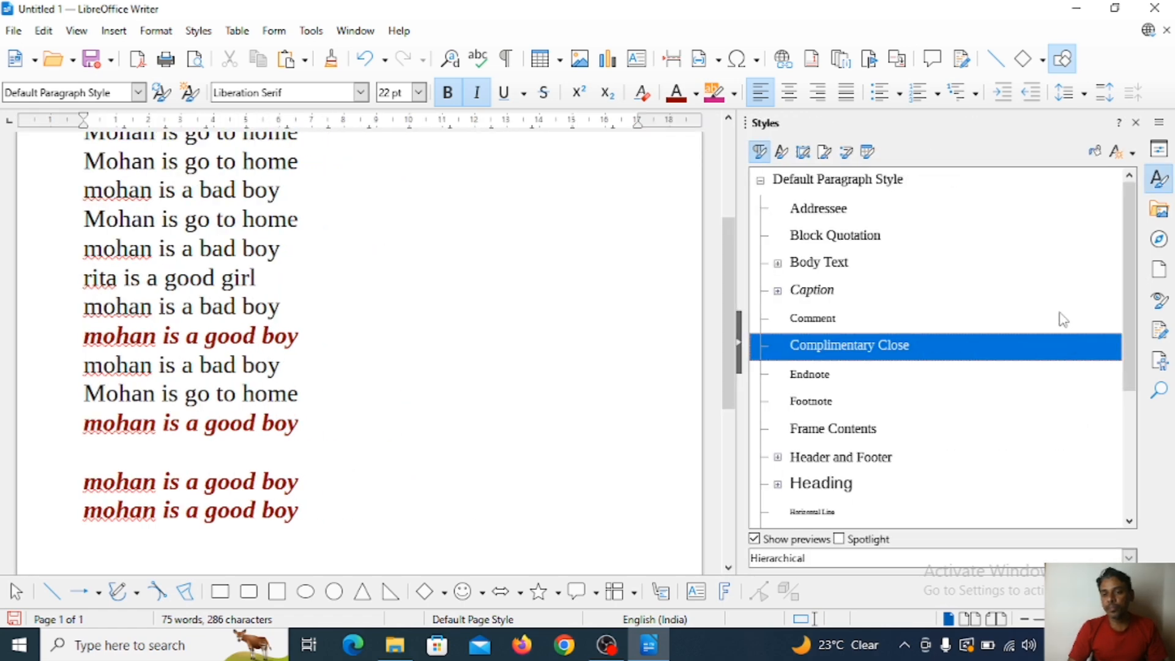
{"action": "left_click", "coordinate": [1136, 123]}
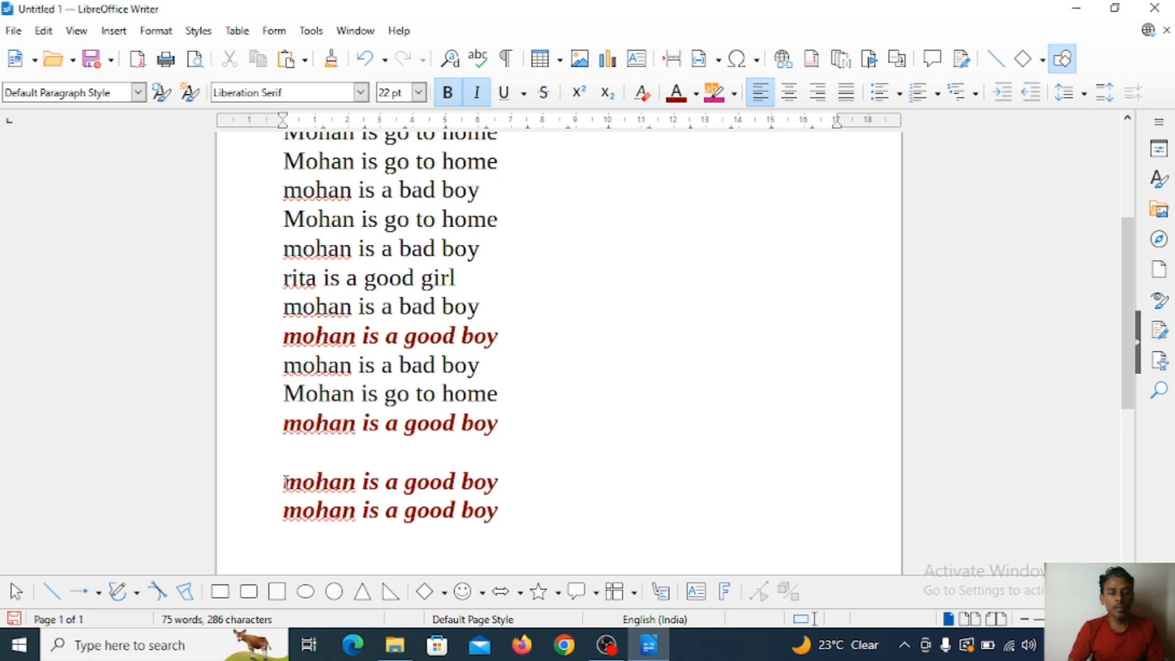
{"action": "left_click_drag", "start_coordinate": [285, 483], "coordinate": [499, 483]}
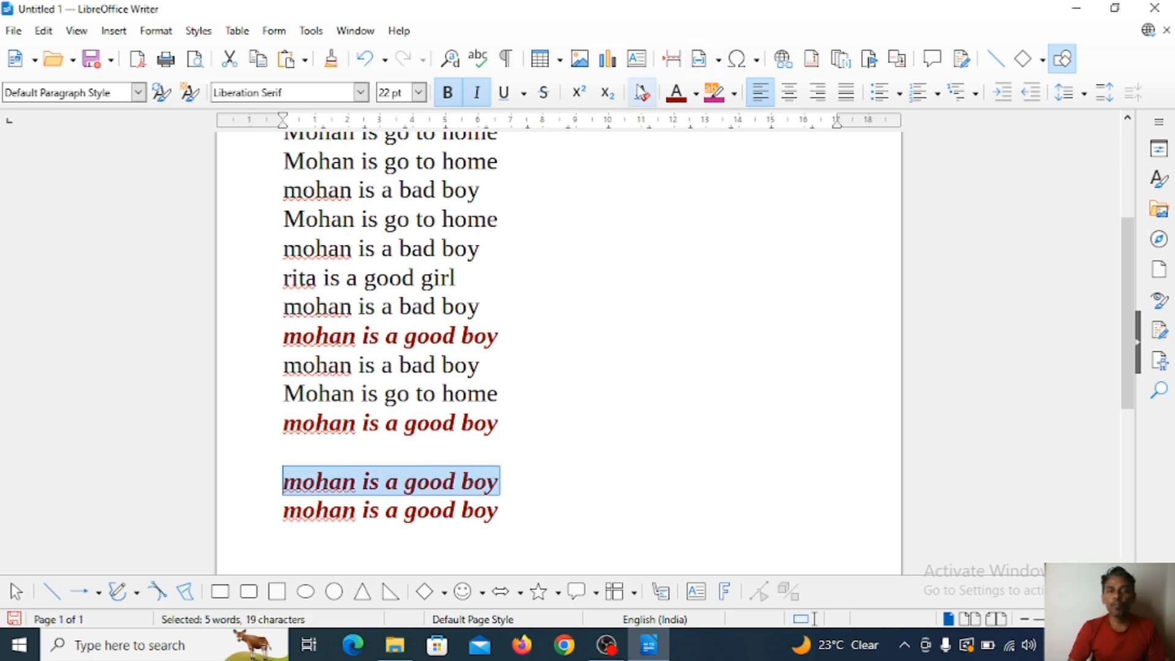
{"action": "left_click", "coordinate": [713, 93]}
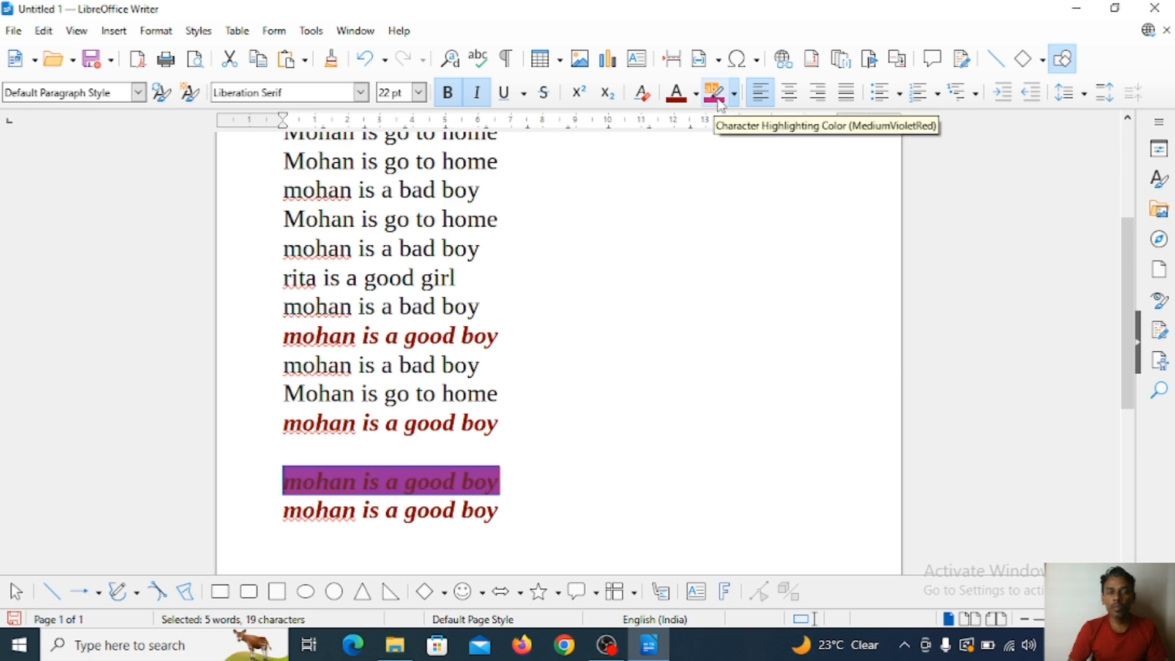
{"action": "left_click", "coordinate": [575, 503]}
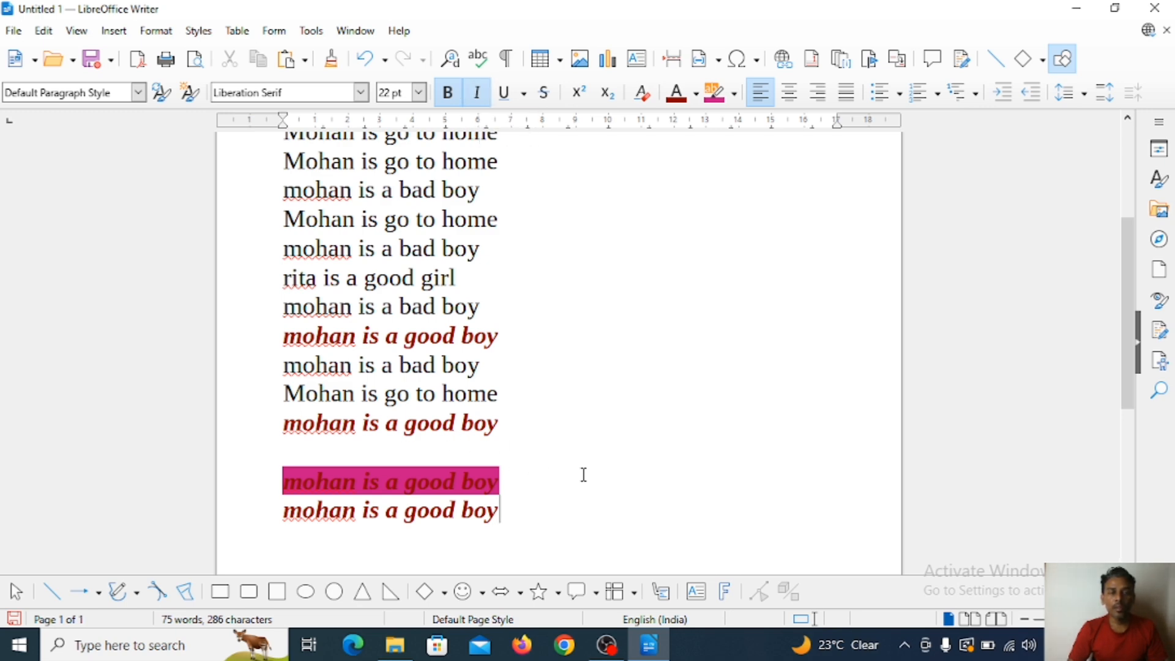
Turn italic off for the highlighted line and turn it back on
{"action": "left_click_drag", "start_coordinate": [520, 480], "coordinate": [273, 490]}
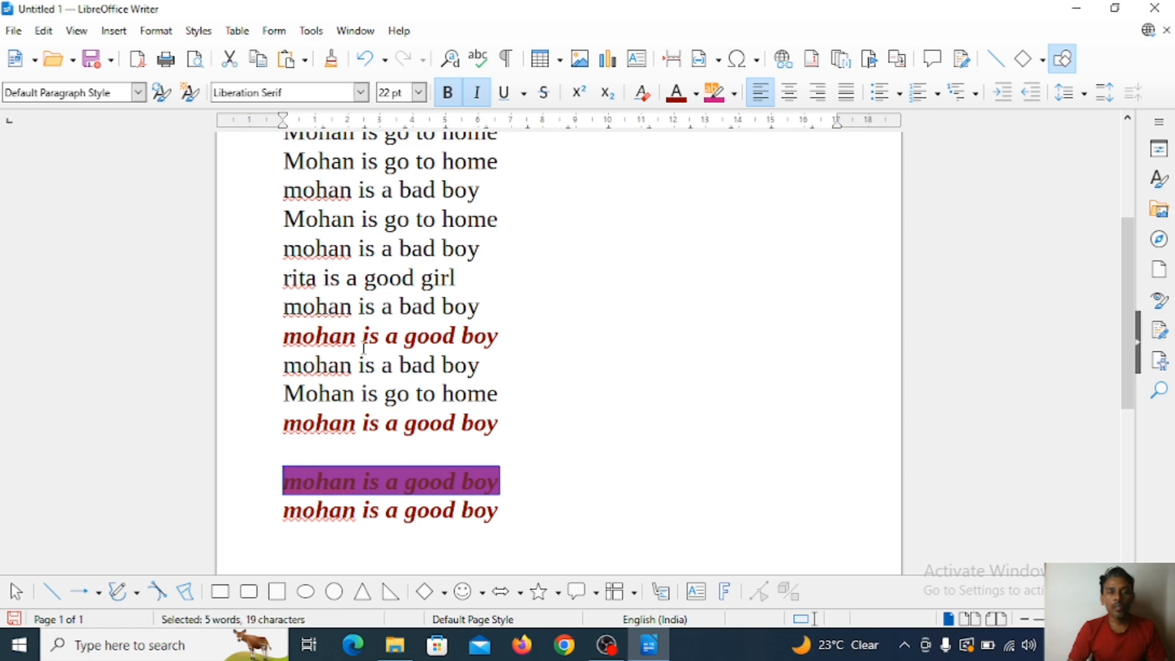
{"action": "left_click", "coordinate": [476, 93]}
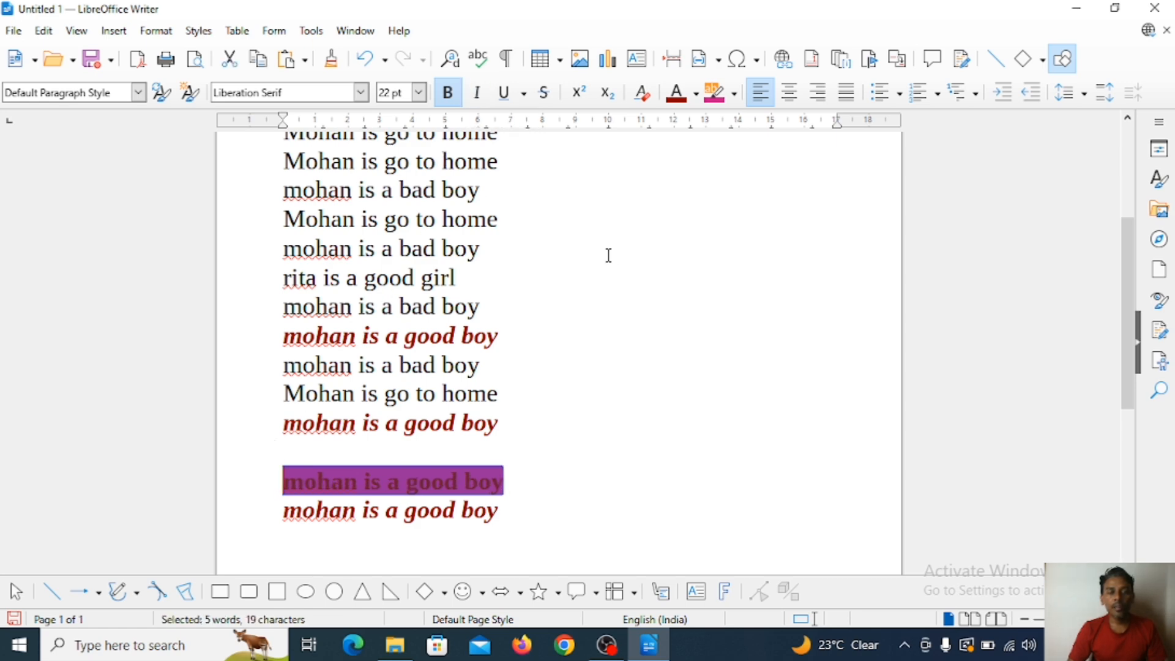
{"action": "left_click", "coordinate": [476, 93]}
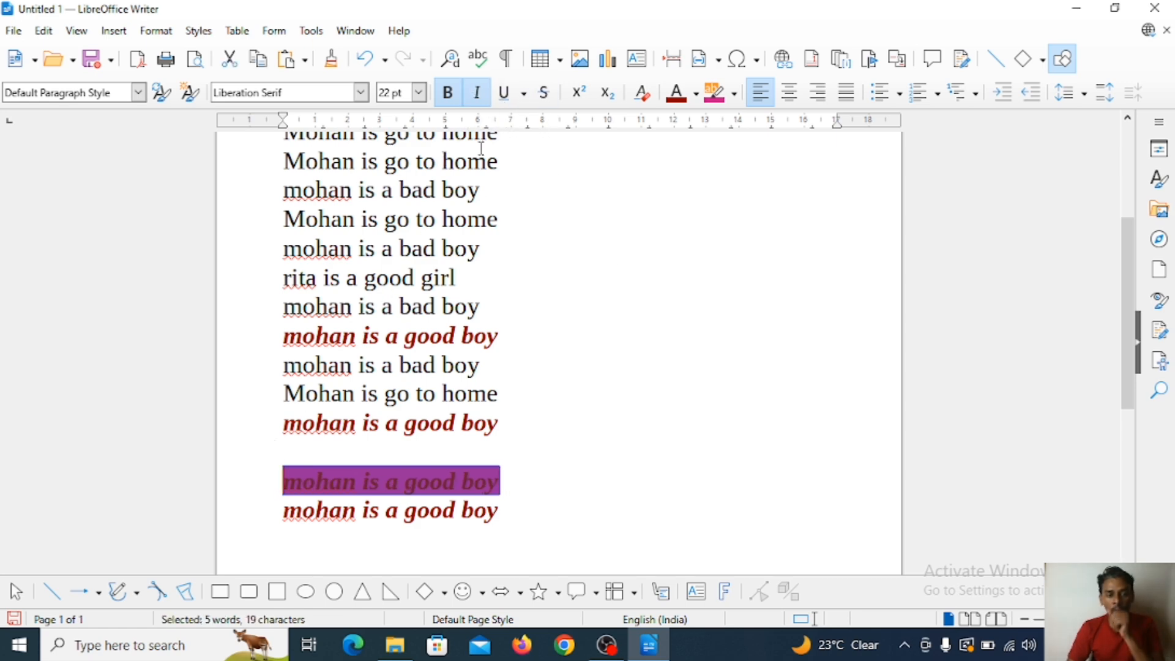
Center-align the "is a good girl" line and the highlighted "is a good boy" line
{"action": "left_click", "coordinate": [702, 291]}
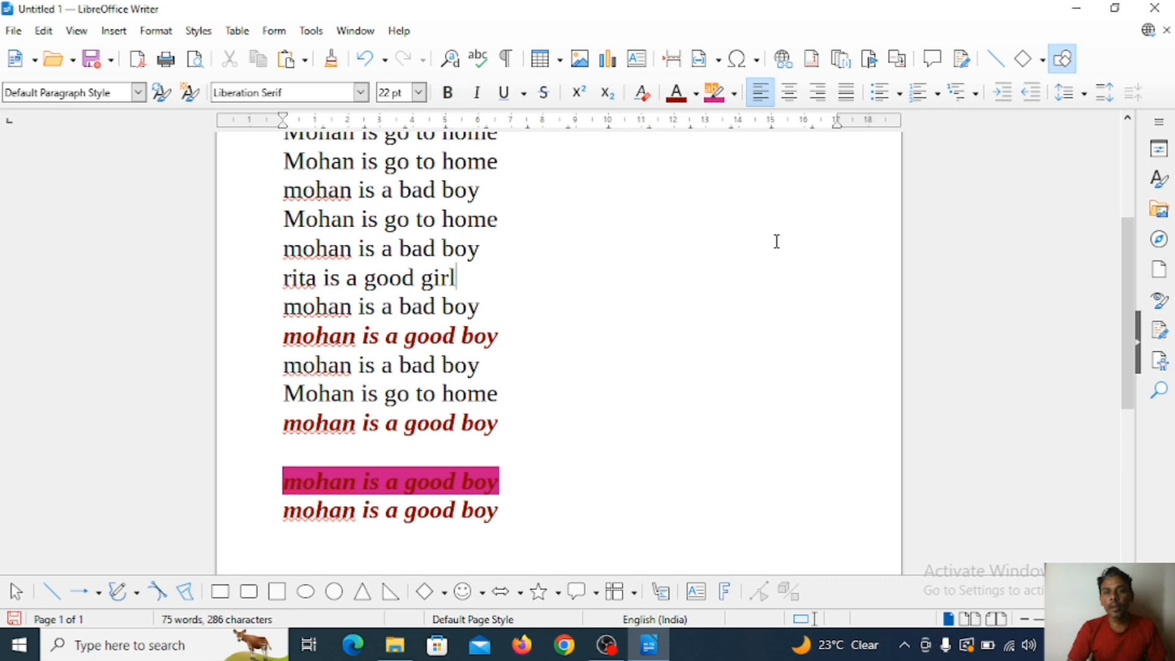
{"action": "left_click", "coordinate": [789, 93]}
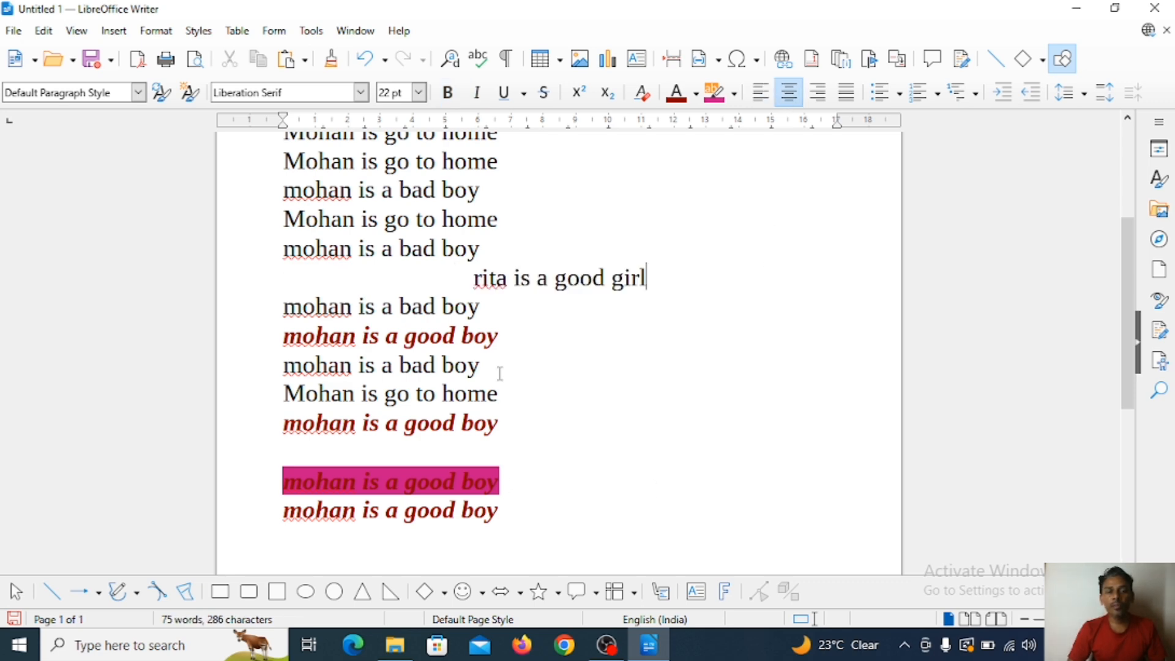
{"action": "left_click_drag", "start_coordinate": [246, 478], "coordinate": [595, 483]}
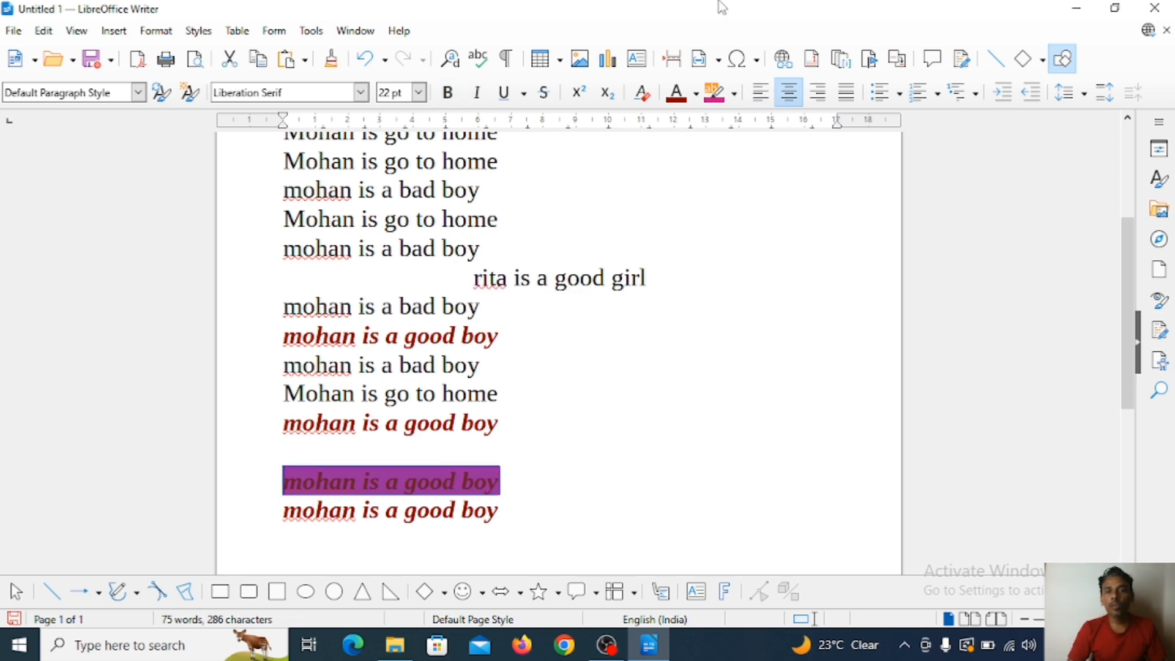
{"action": "left_click", "coordinate": [796, 93]}
{"action": "left_click", "coordinate": [673, 272]}
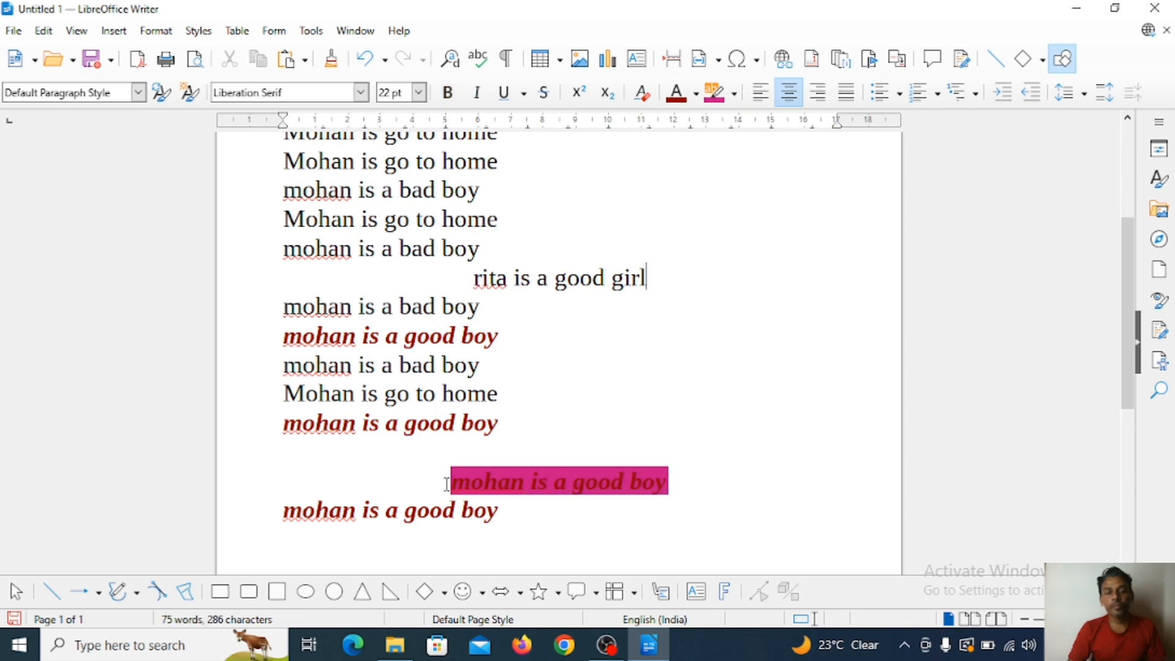
Copy the centered highlighted line and paste it as unformatted text in a new paragraph below the last line
{"action": "left_click_drag", "start_coordinate": [446, 484], "coordinate": [685, 485]}
{"action": "key", "text": "ctrl+c"}
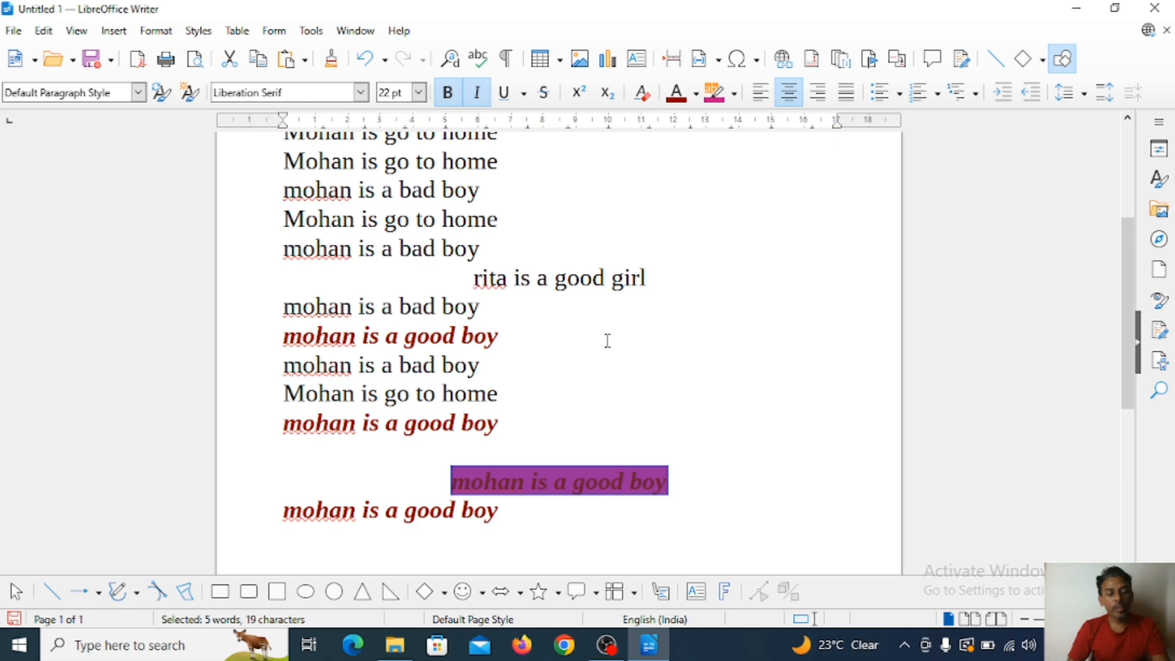
{"action": "left_click", "coordinate": [504, 542]}
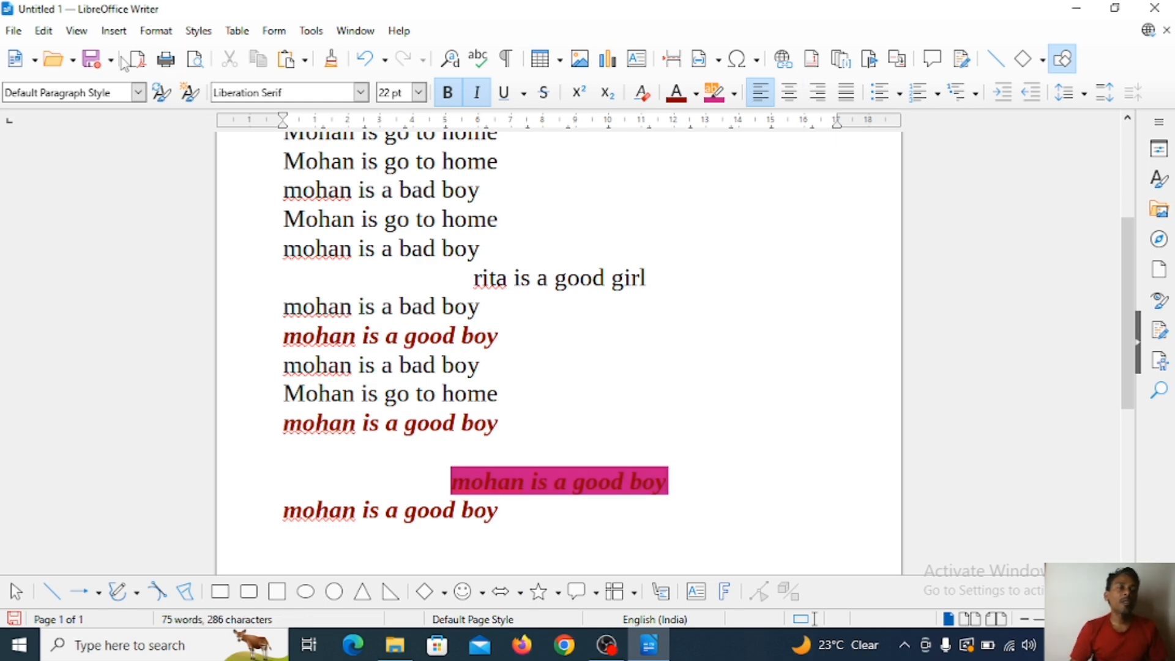
{"action": "left_click", "coordinate": [43, 31]}
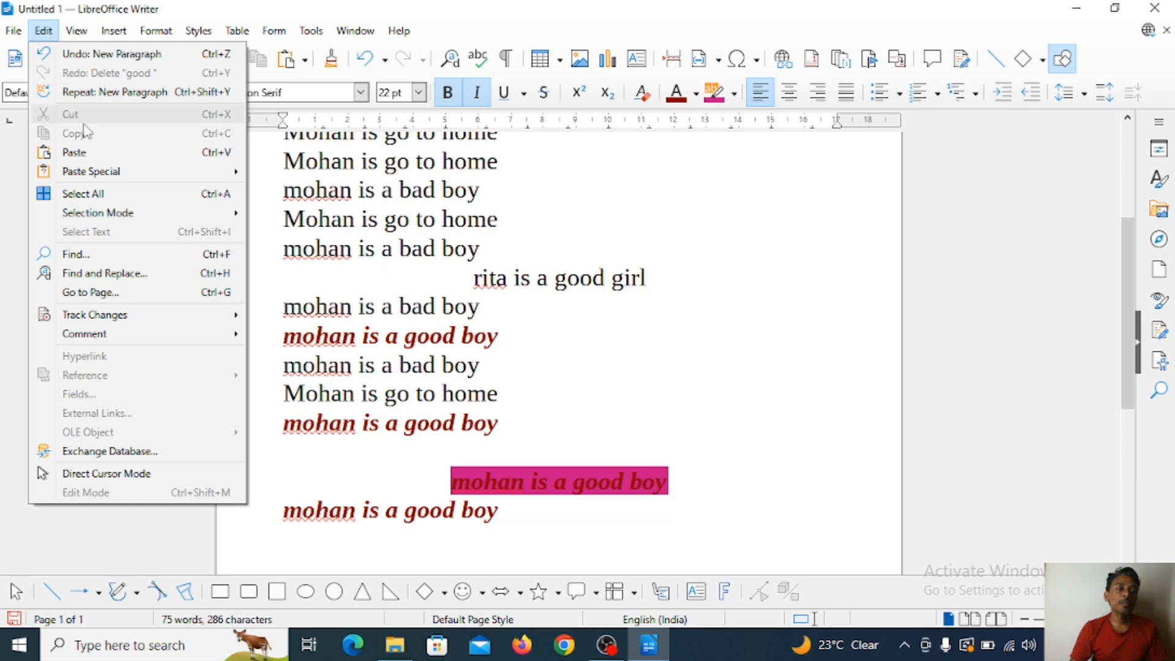
{"action": "mouse_move", "coordinate": [117, 172]}
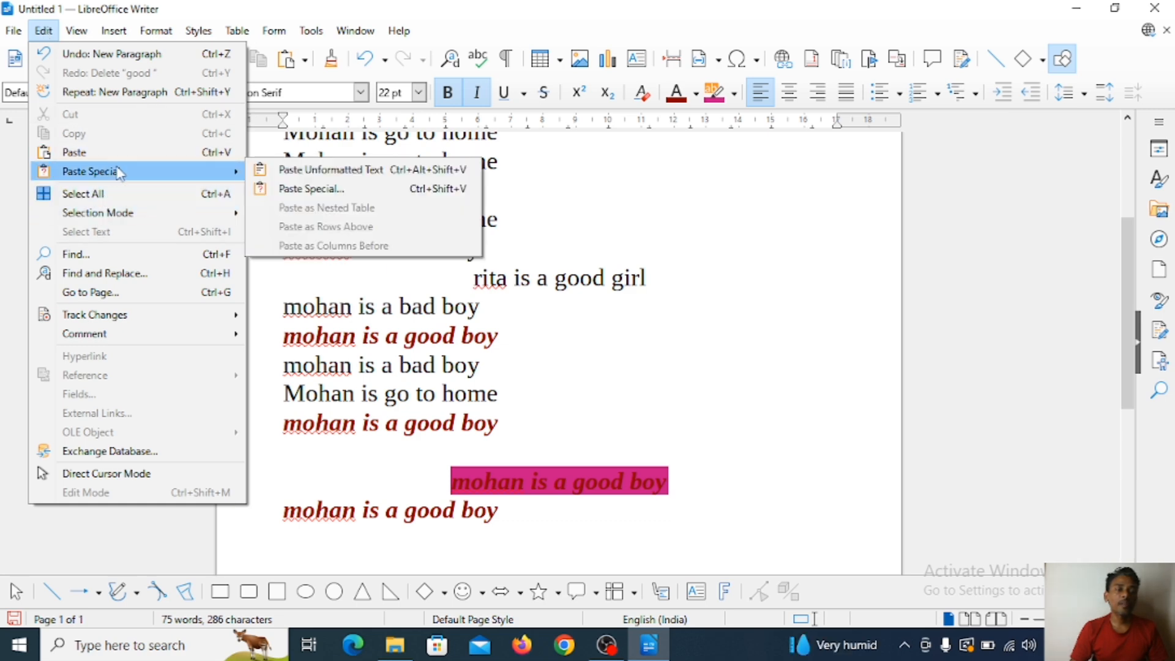
{"action": "left_click", "coordinate": [299, 172]}
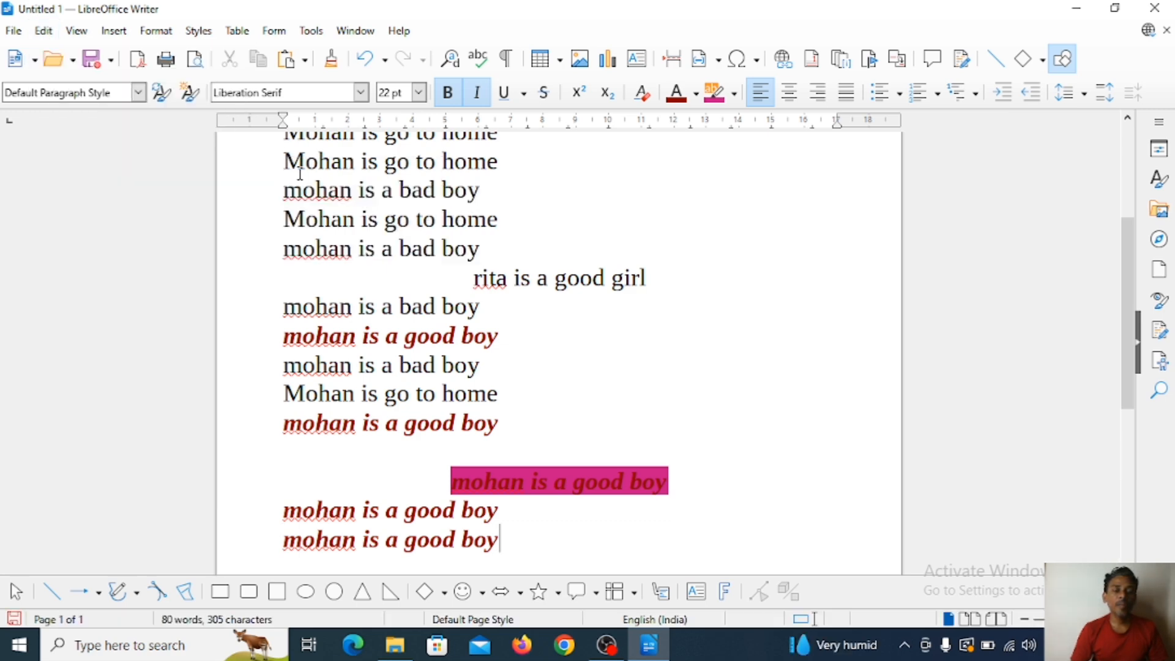
Insert a blank line above the last "is a bad boy" line and paste the copied sentence with its formatting in a new paragraph below it
{"action": "scroll", "coordinate": [648, 323], "scroll_direction": "down", "scroll_amount": 1}
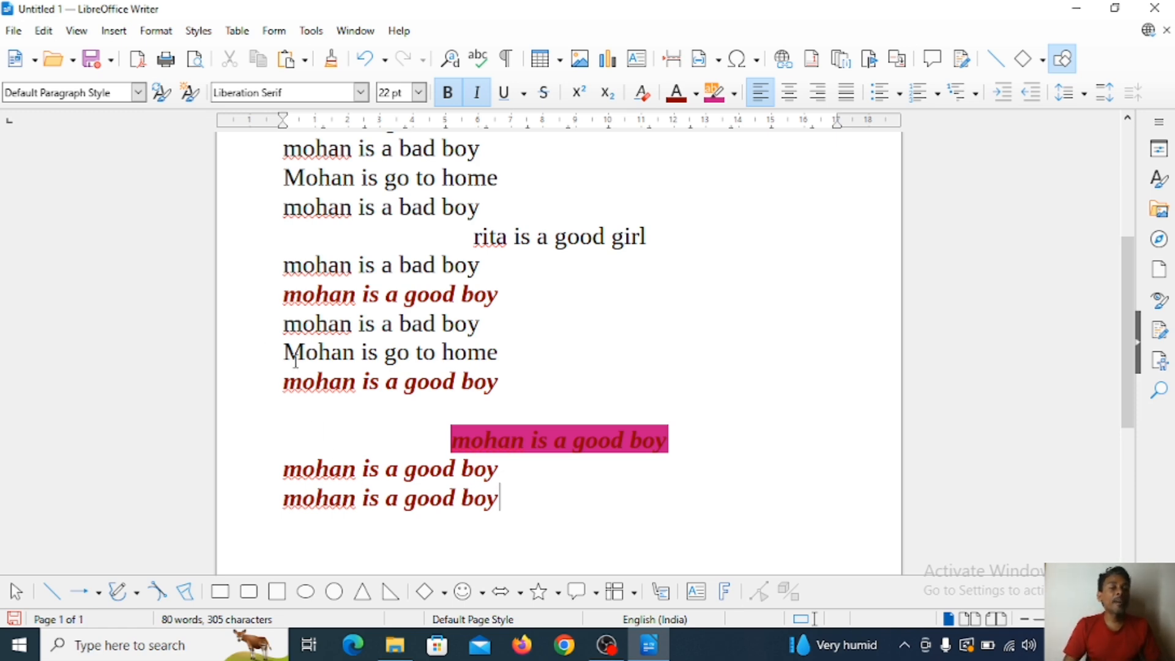
{"action": "left_click", "coordinate": [291, 328]}
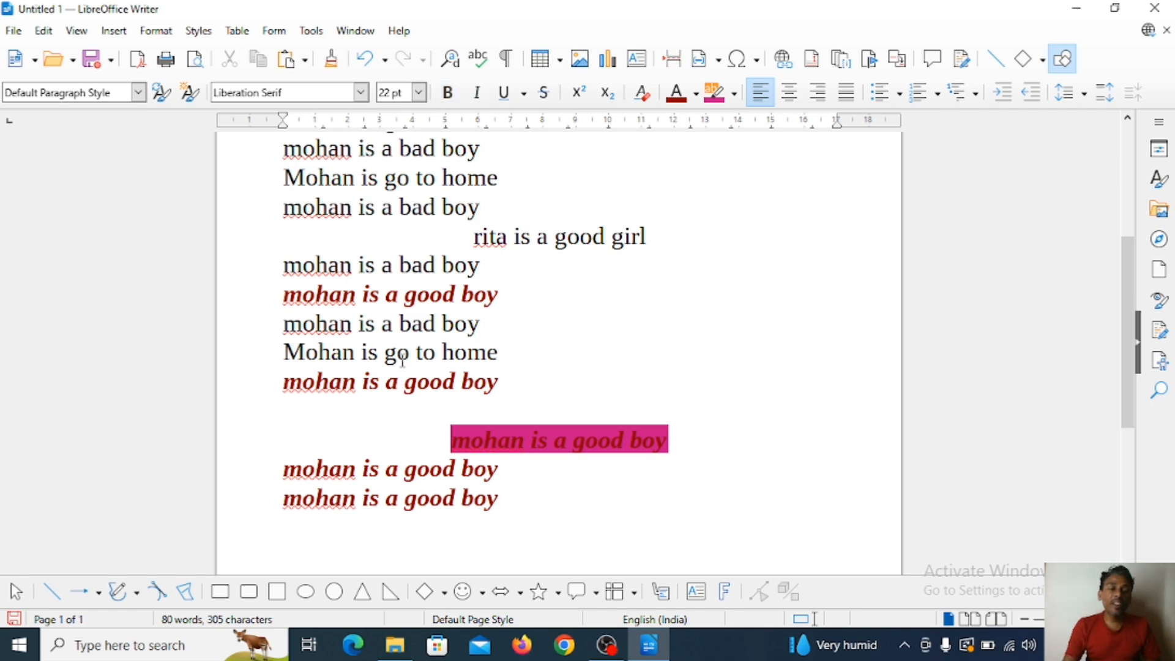
{"action": "key", "text": "Return"}
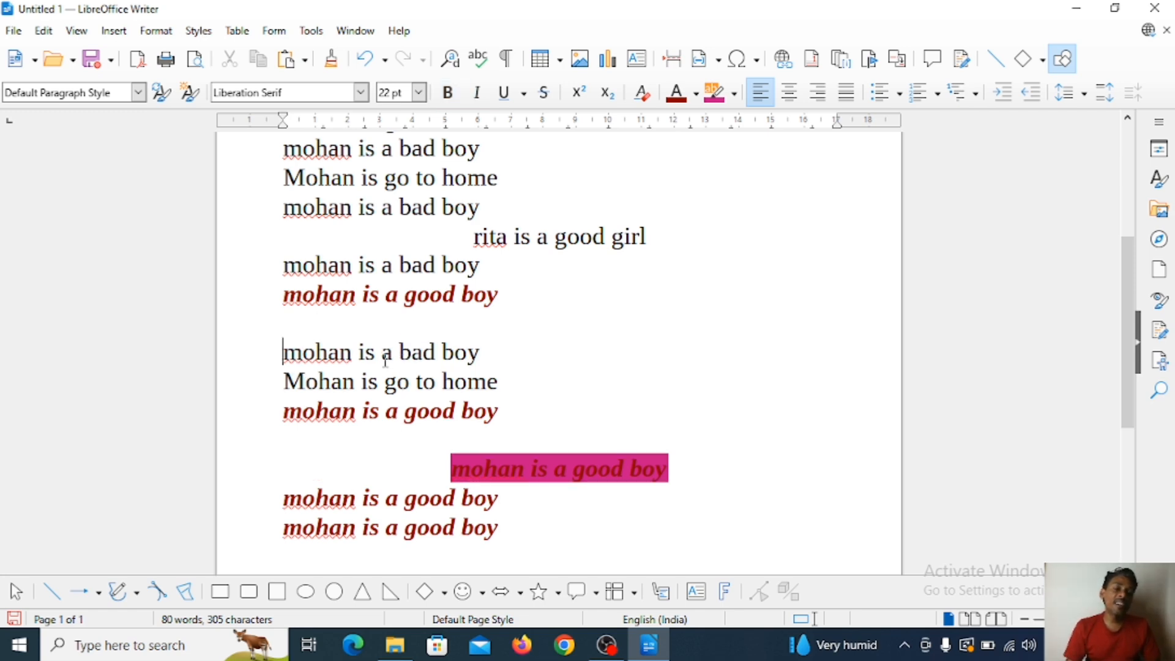
{"action": "left_click", "coordinate": [479, 352]}
{"action": "key", "text": "Return"}
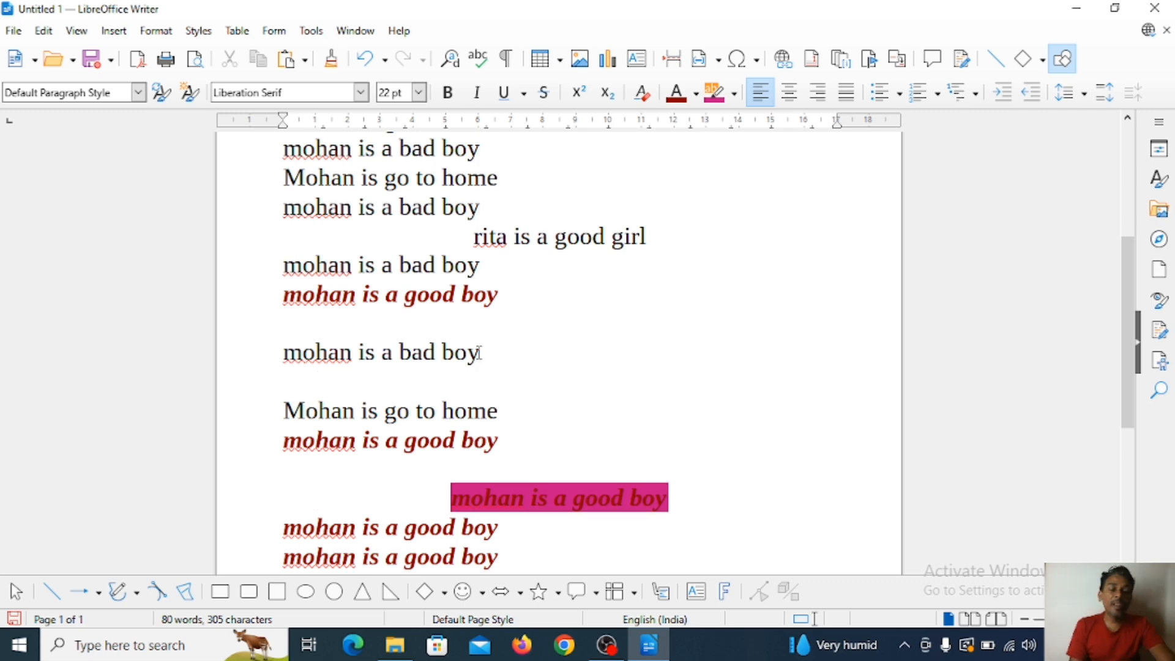
{"action": "key", "text": "ctrl+v"}
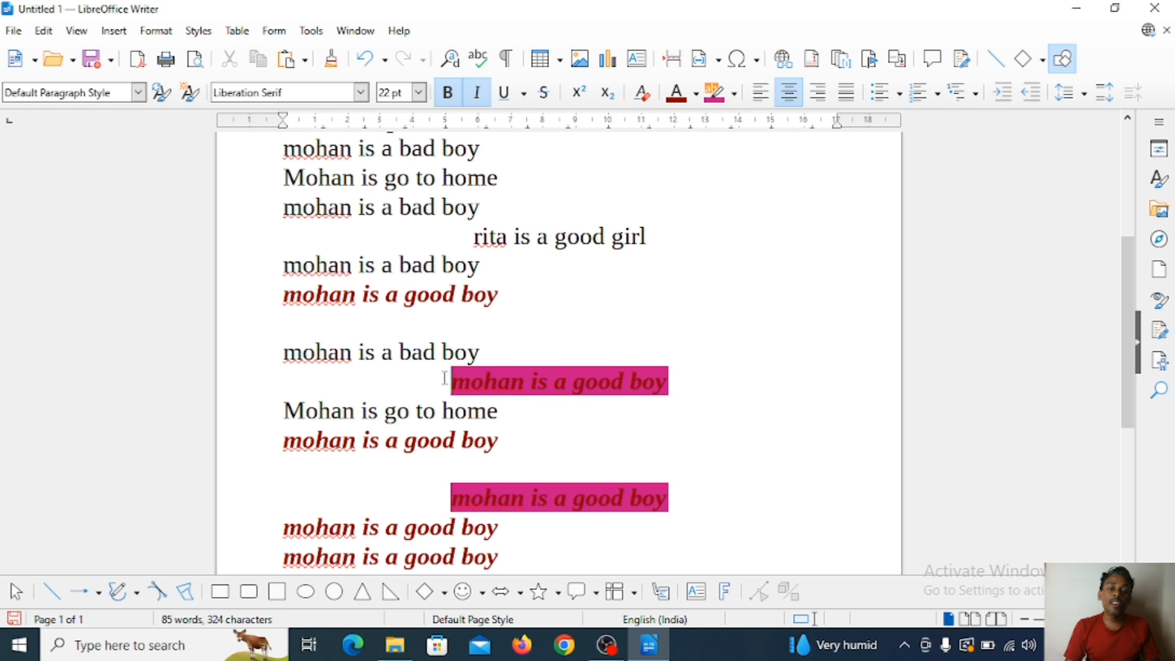
Copy the newly pasted highlighted line and paste it with formatting at the end of the first red "is a good boy" line
{"action": "left_click_drag", "start_coordinate": [444, 378], "coordinate": [706, 370]}
{"action": "key", "text": "ctrl+c"}
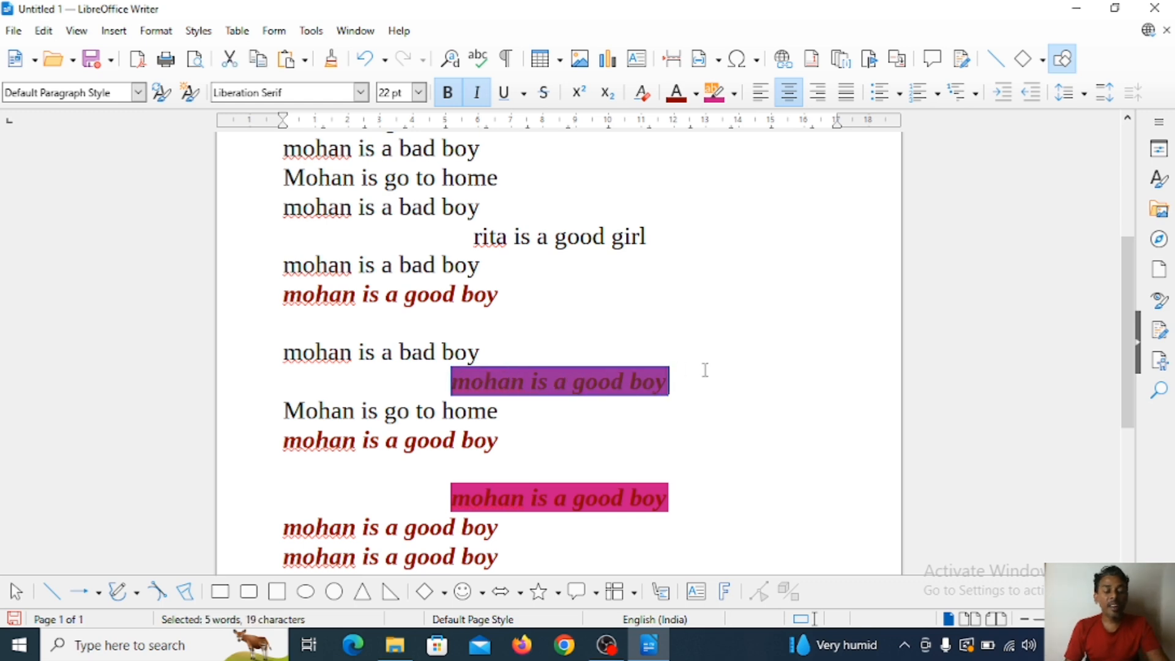
{"action": "left_click", "coordinate": [520, 295]}
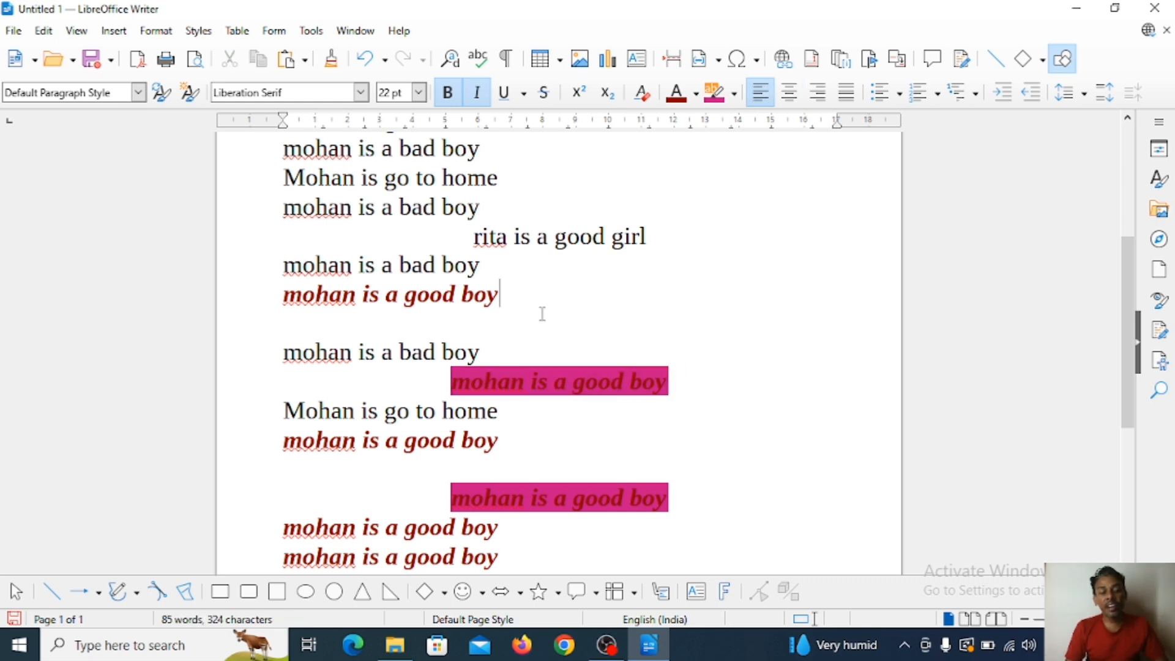
{"action": "key", "text": "ctrl+v"}
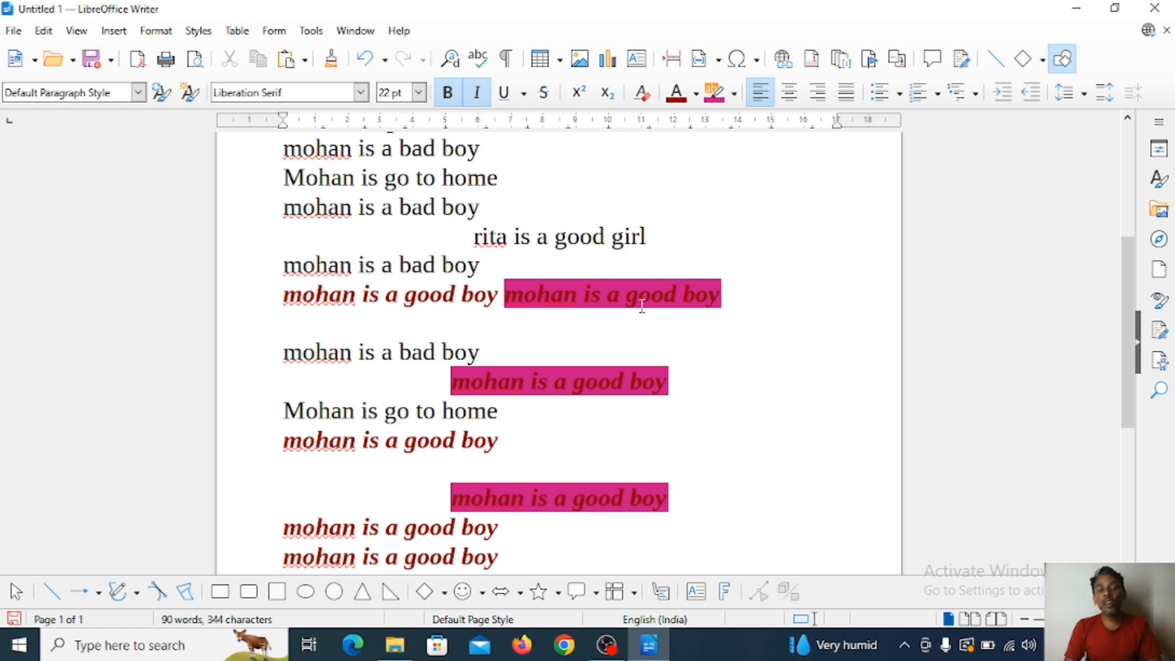
Paste the copied sentence as unformatted text at the end of the last "is a bad boy" line
{"action": "scroll", "coordinate": [571, 312], "scroll_direction": "down", "scroll_amount": 3}
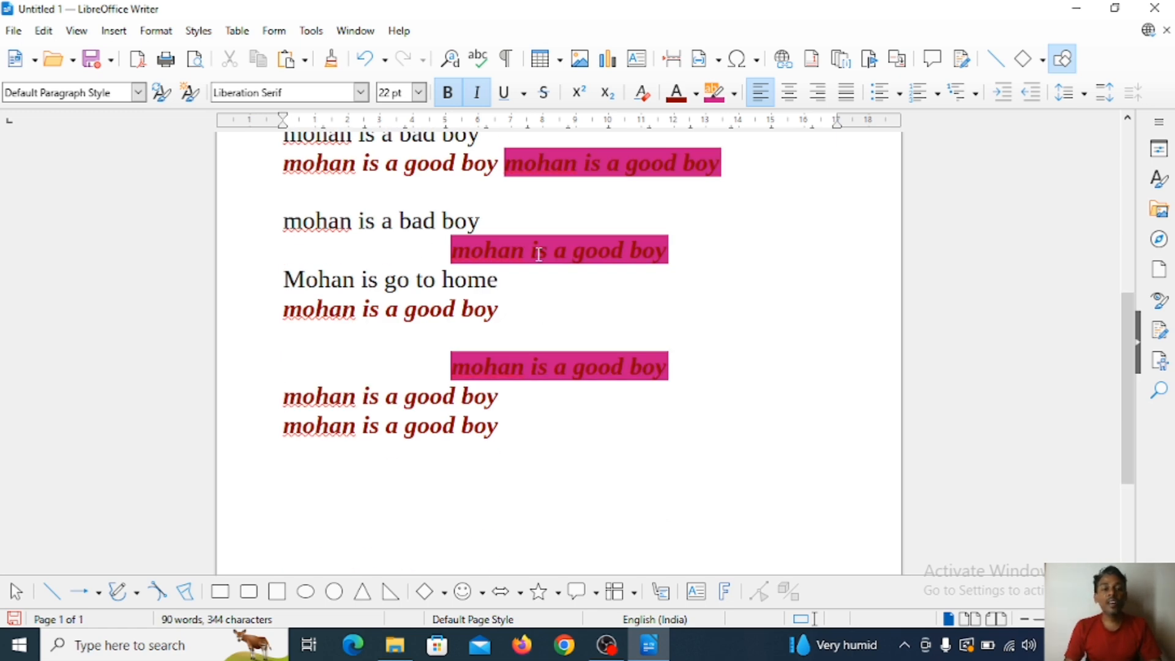
{"action": "left_click", "coordinate": [529, 220]}
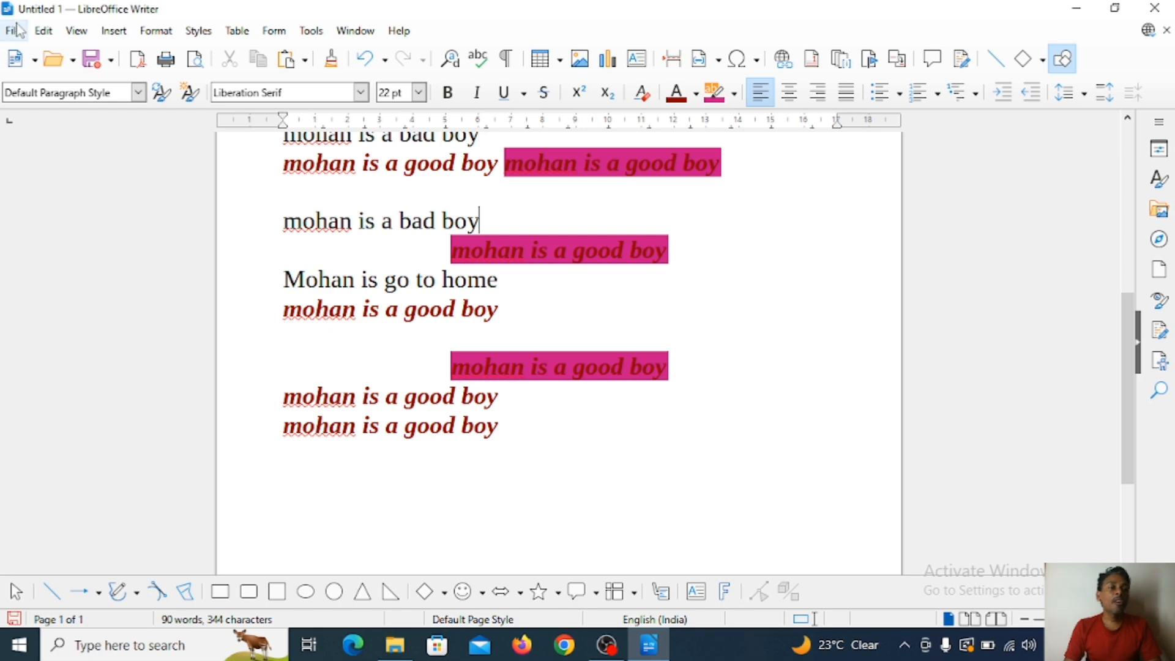
{"action": "left_click", "coordinate": [48, 34]}
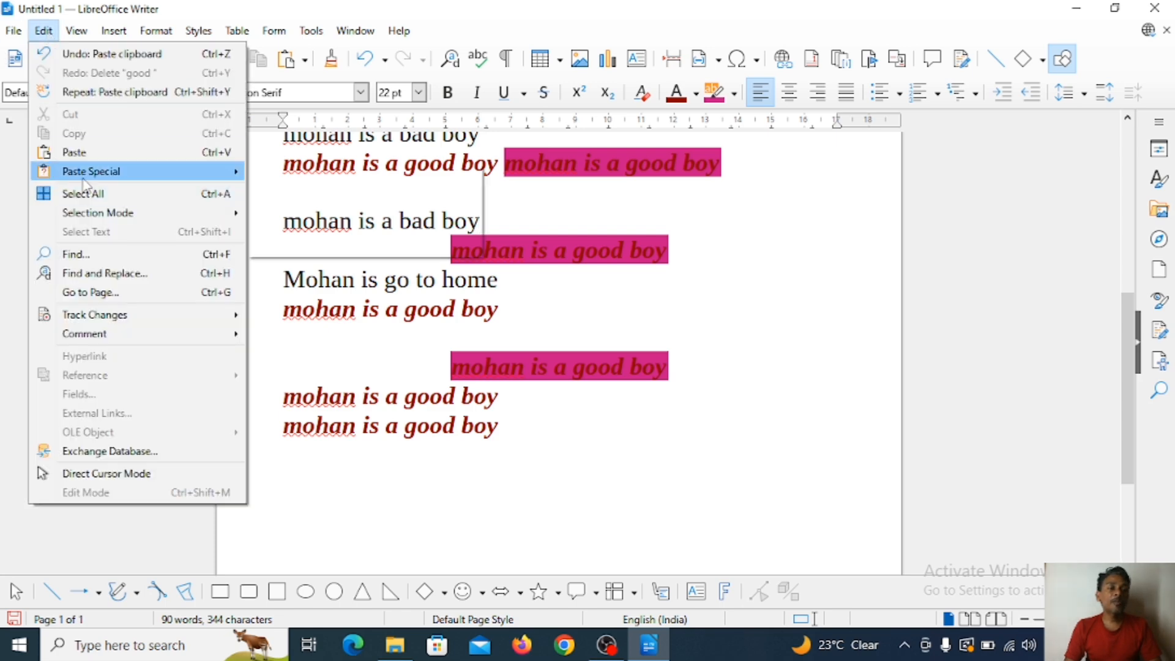
{"action": "mouse_move", "coordinate": [85, 185]}
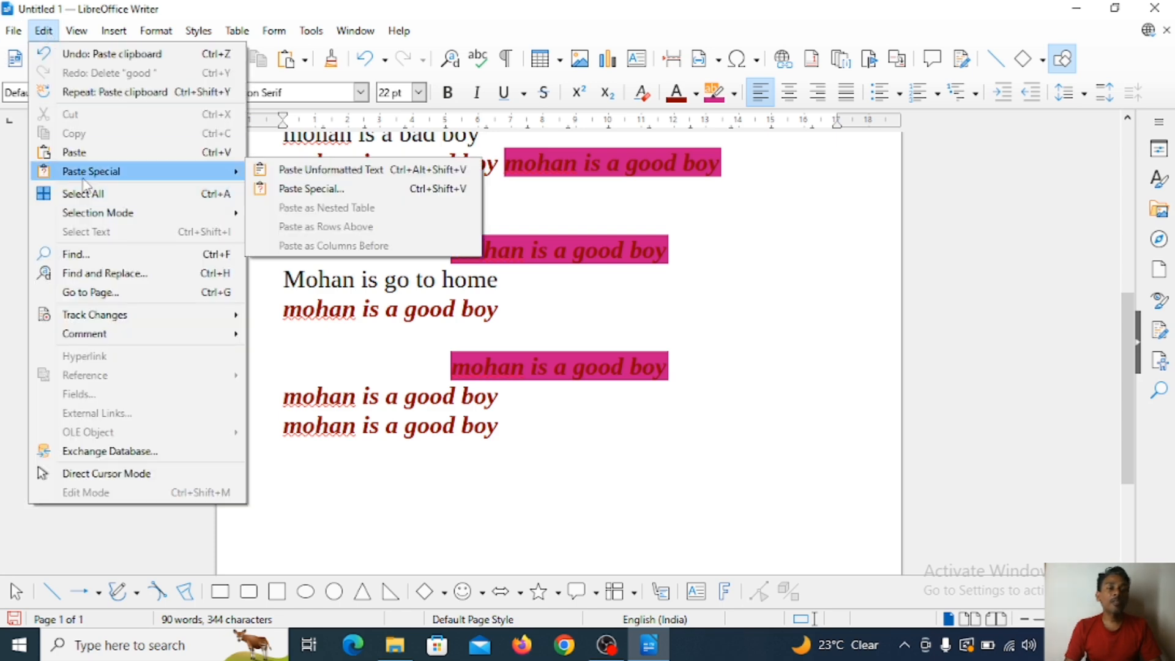
{"action": "left_click", "coordinate": [356, 173]}
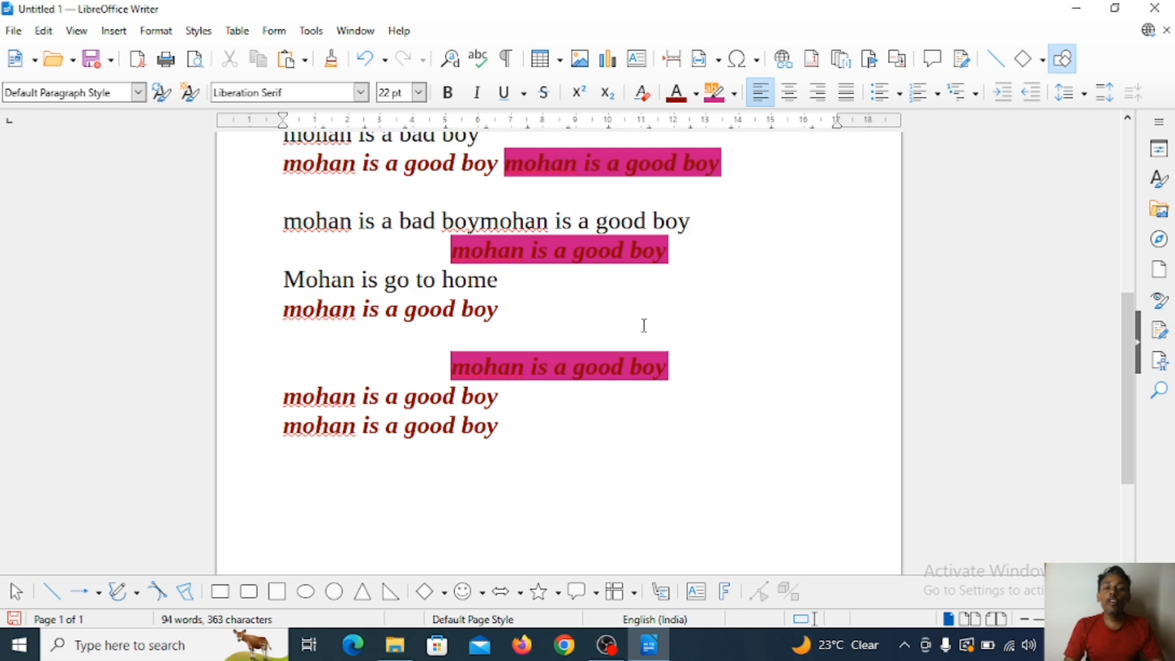
Add another "is a good boy" sentence with the same name below the last line, followed by a new empty paragraph
{"action": "scroll", "coordinate": [601, 389], "scroll_direction": "up", "scroll_amount": 3}
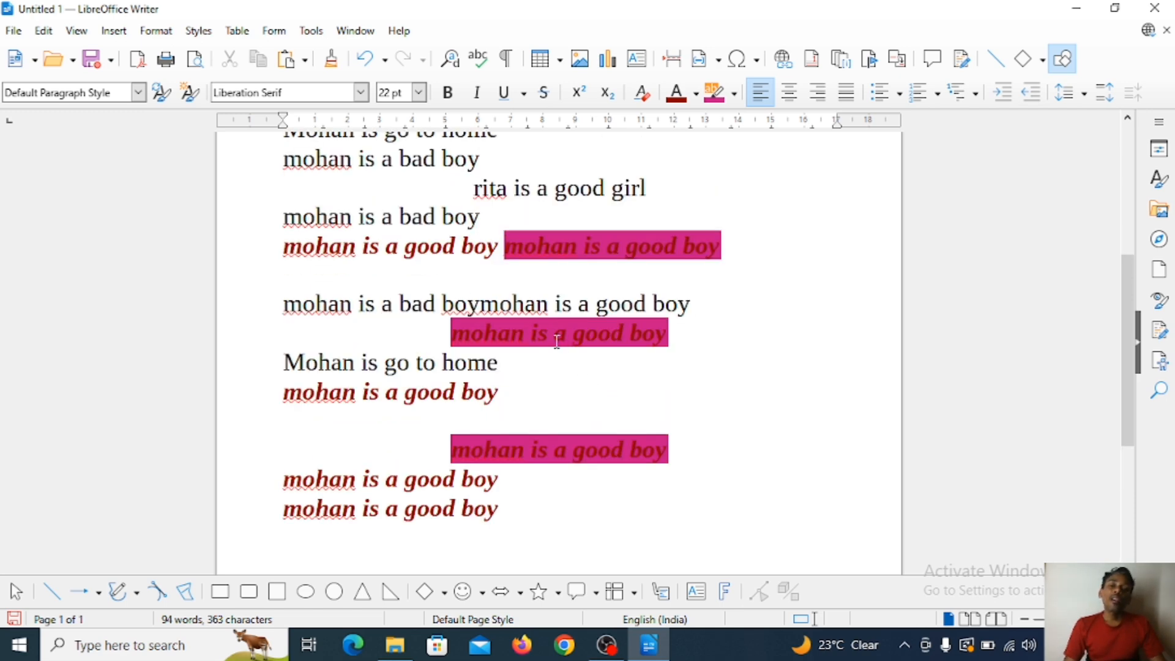
{"action": "scroll", "coordinate": [622, 372], "scroll_direction": "down", "scroll_amount": 3}
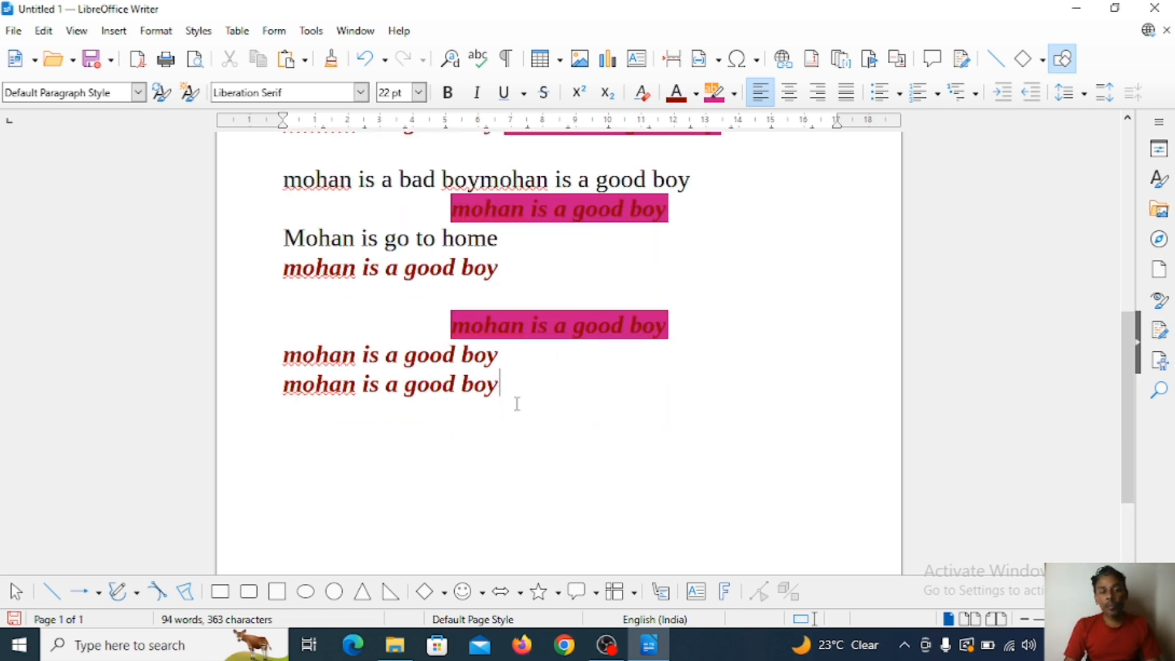
{"action": "key", "text": "Return"}
{"action": "type", "text": "m"}
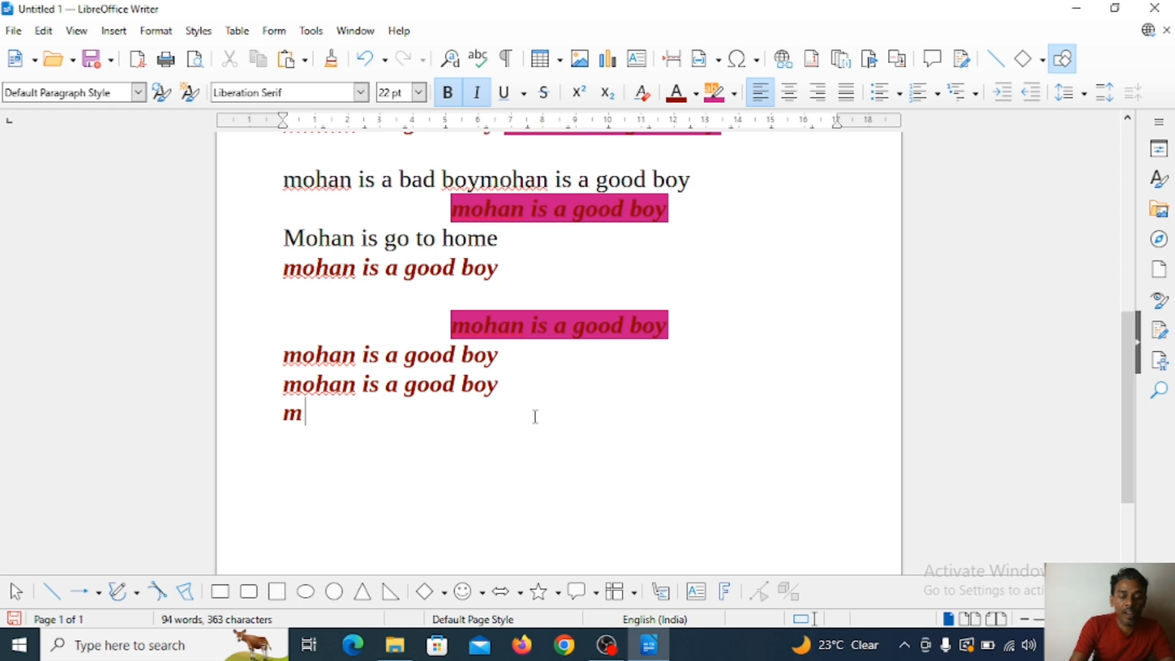
{"action": "type", "text": "ohan is a good "}
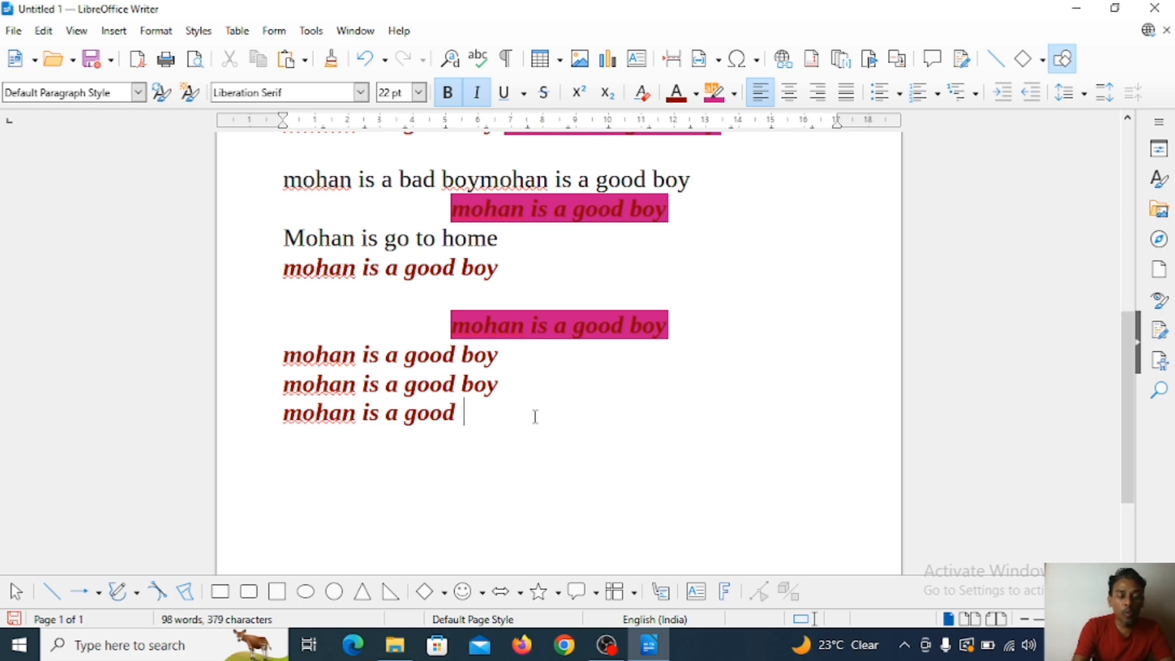
{"action": "type", "text": "boy"}
{"action": "key", "text": "Return"}
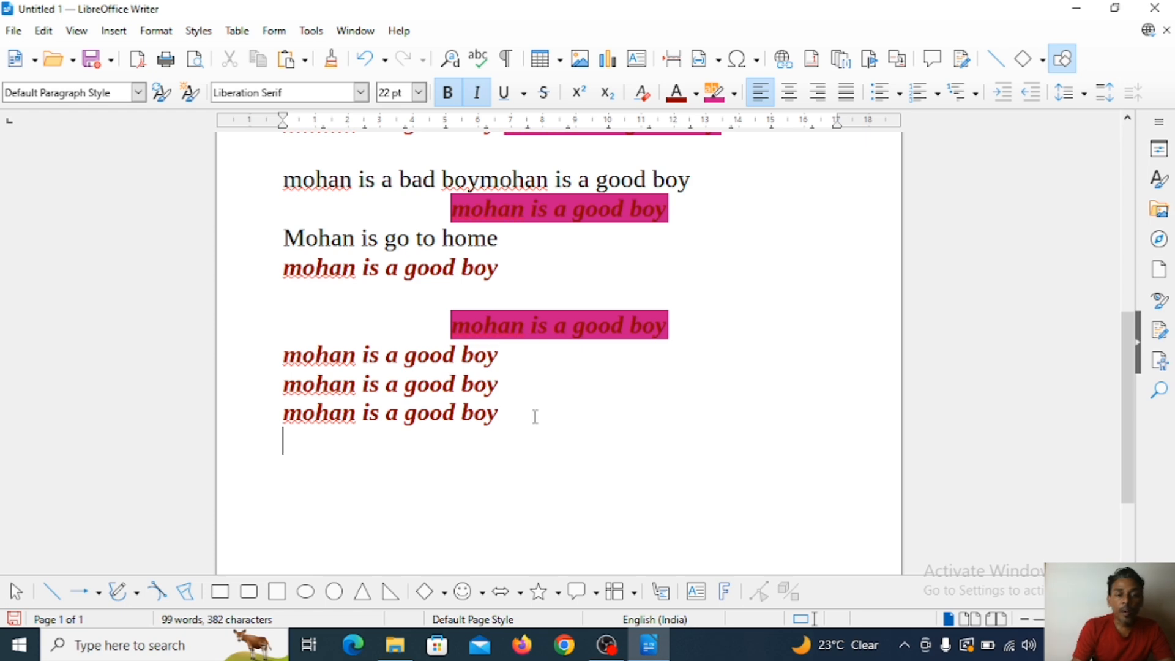
Add blank lines below the last red sentence, turn off bold and italic, and set the font colour to green
{"action": "key", "text": "Return"}
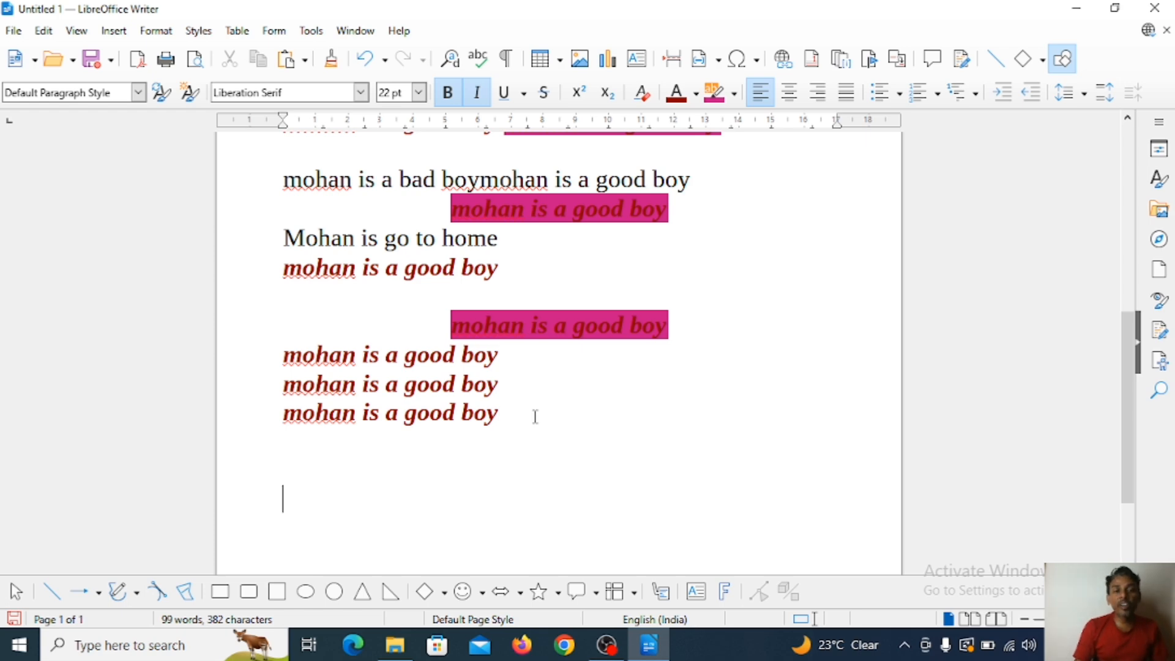
{"action": "left_click", "coordinate": [477, 93]}
{"action": "left_click", "coordinate": [448, 92]}
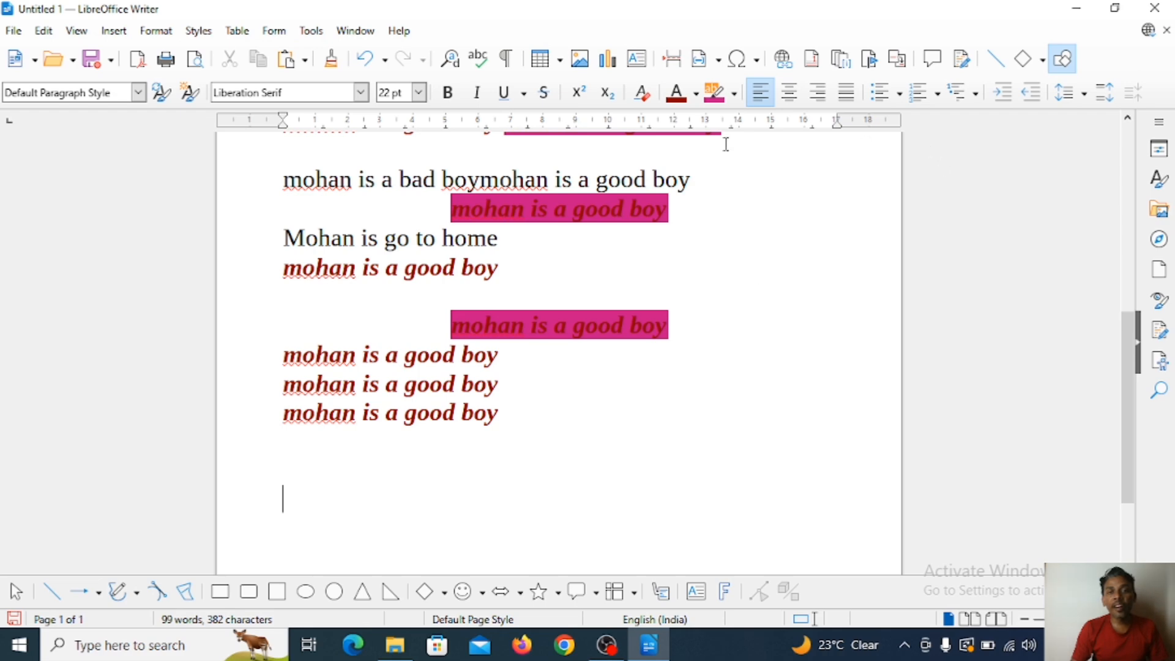
{"action": "left_click", "coordinate": [696, 92]}
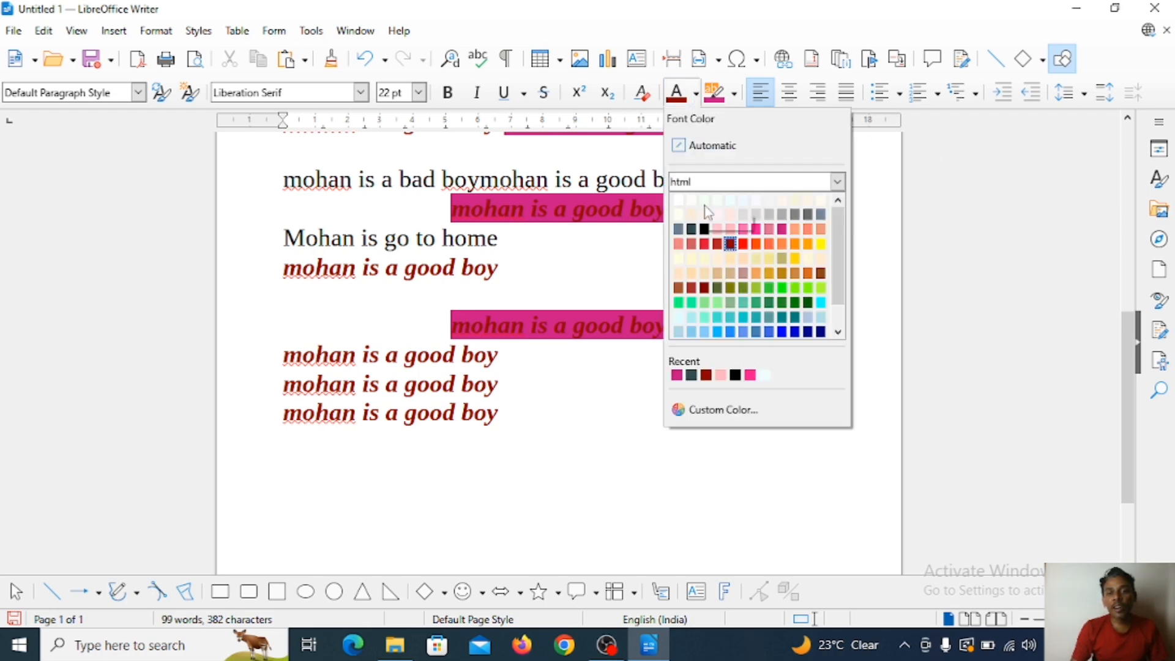
{"action": "left_click", "coordinate": [769, 288]}
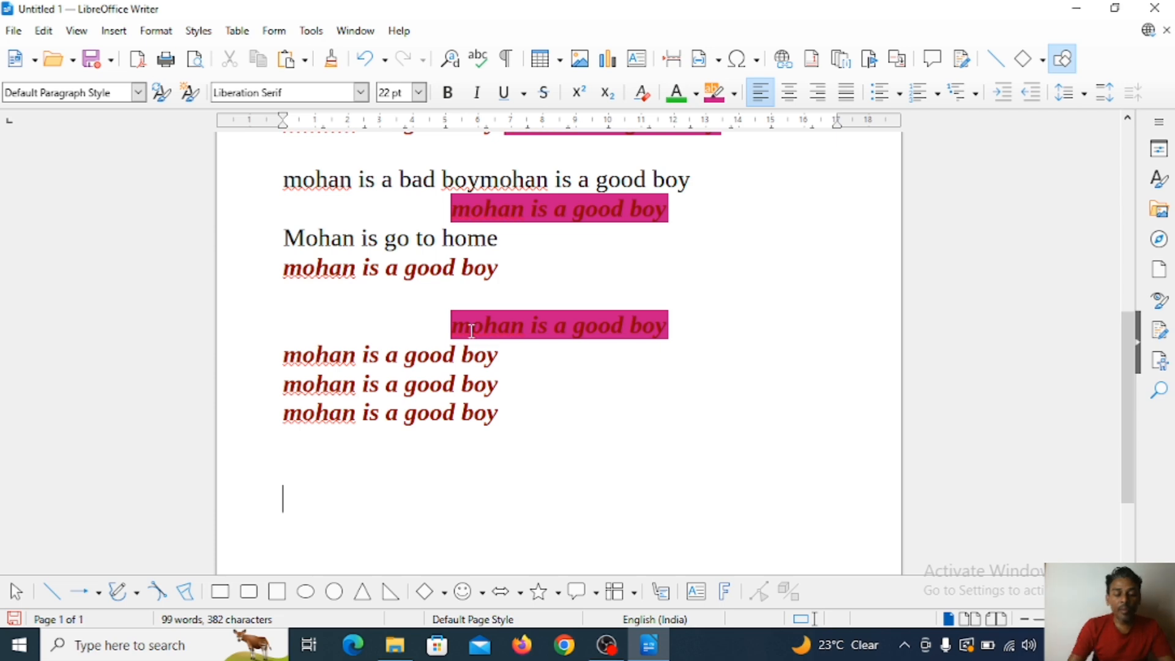
Enter a new green sentence made of a girl's first name followed by "is a bad gir"
{"action": "type", "text": "rita "}
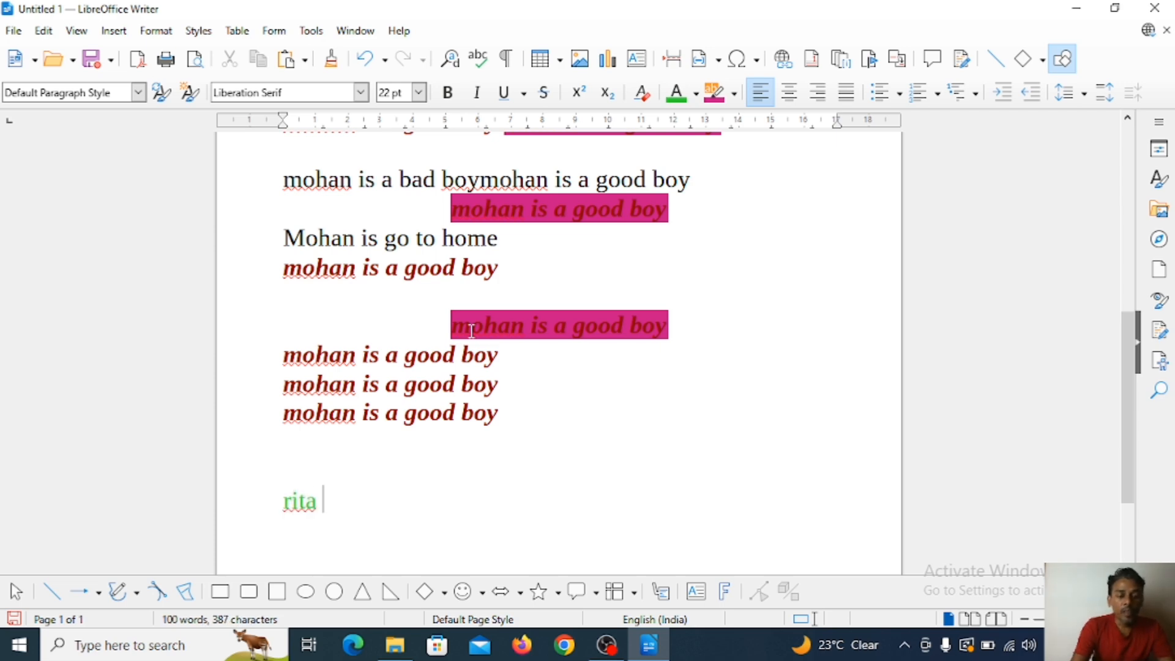
{"action": "type", "text": "is a b"}
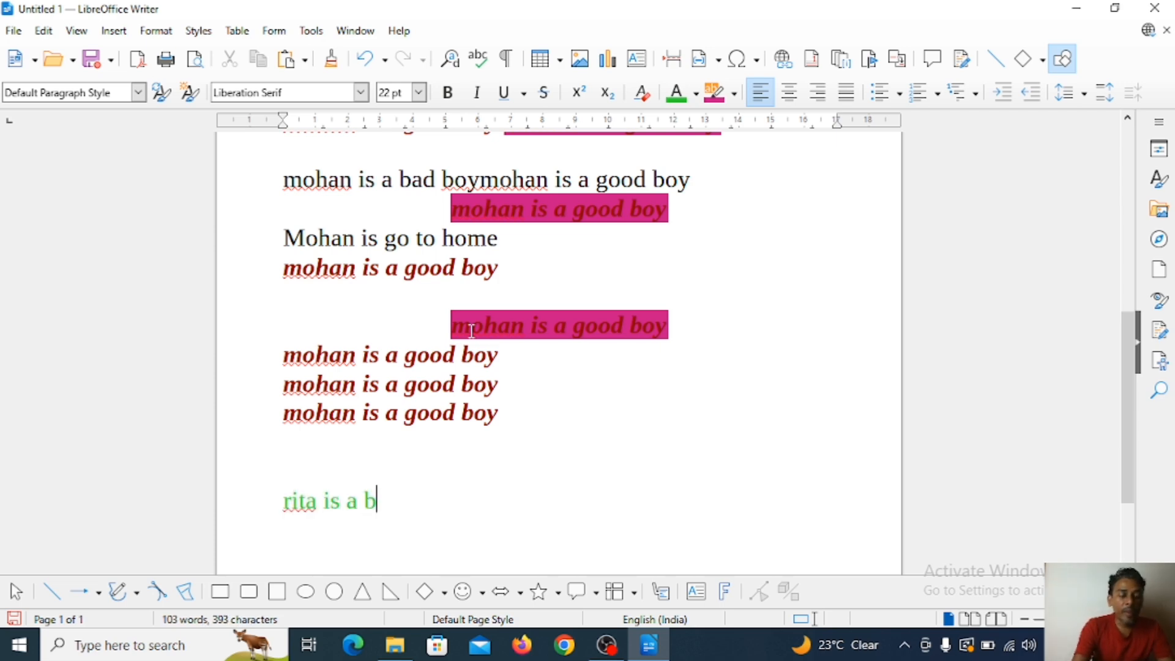
{"action": "type", "text": "ad gir"}
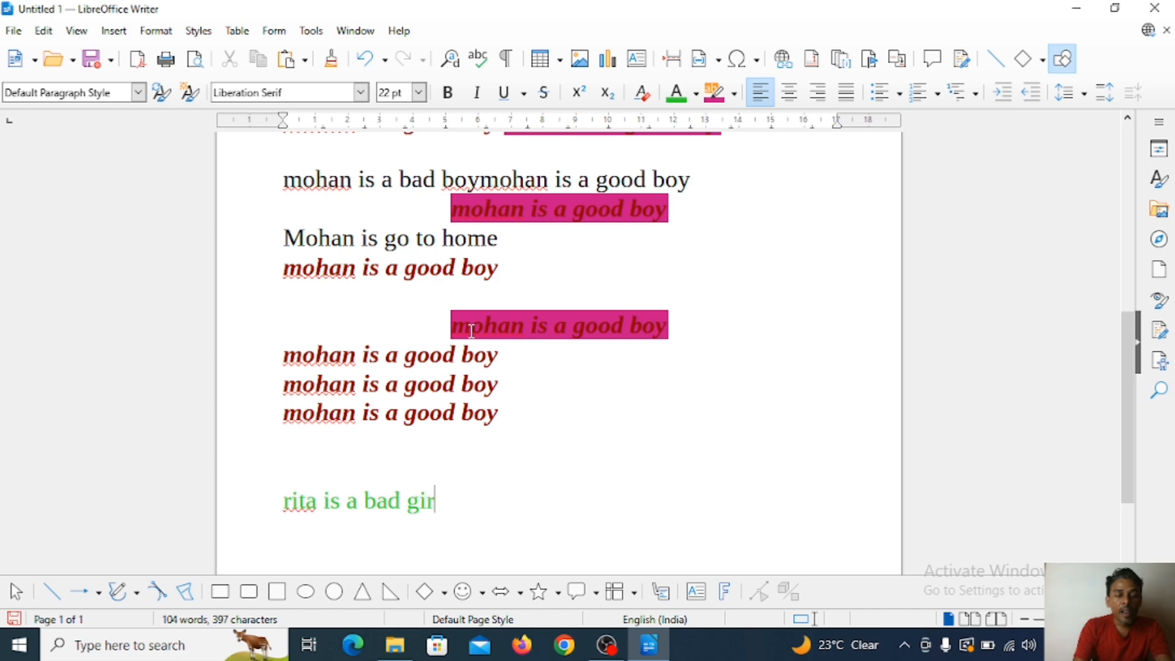
Copy the red "is a good boy" line just below the lower highlighted line and paste it unformatted in a new paragraph under the green sentence
{"action": "left_click_drag", "start_coordinate": [274, 357], "coordinate": [532, 371]}
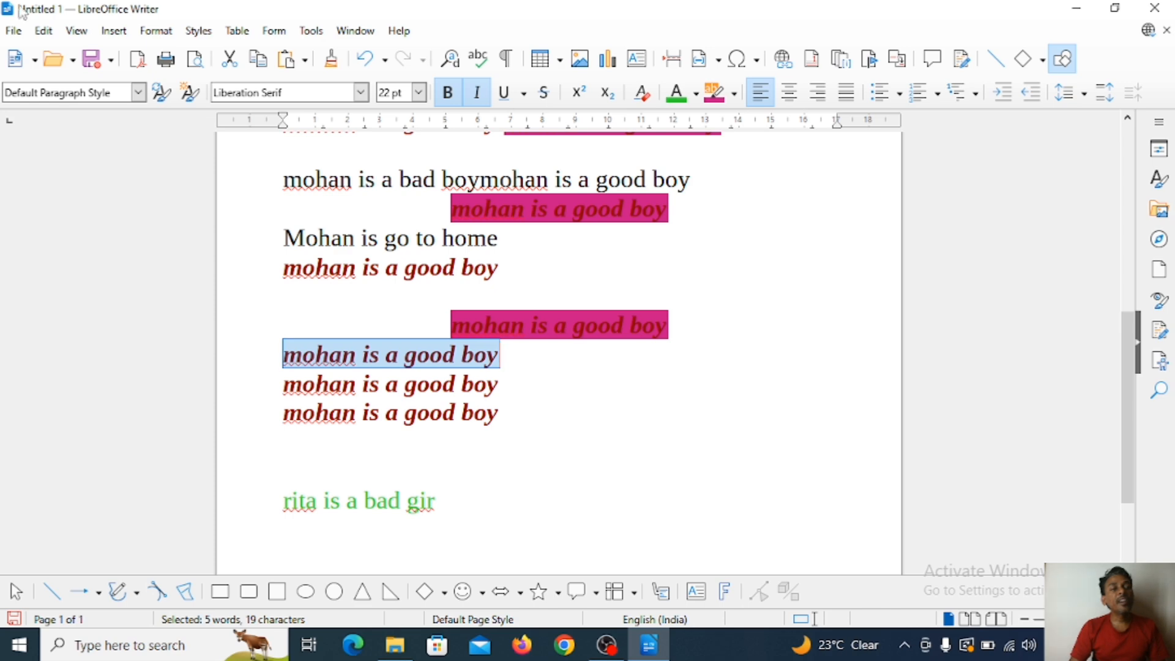
{"action": "left_click", "coordinate": [43, 31]}
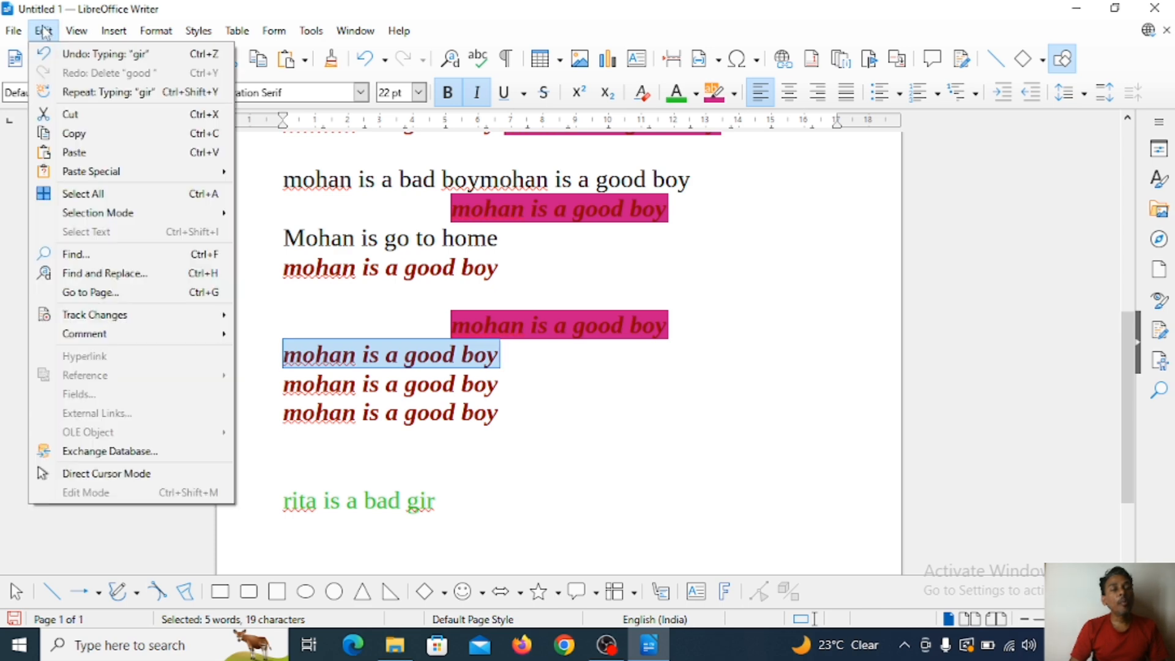
{"action": "left_click", "coordinate": [72, 134]}
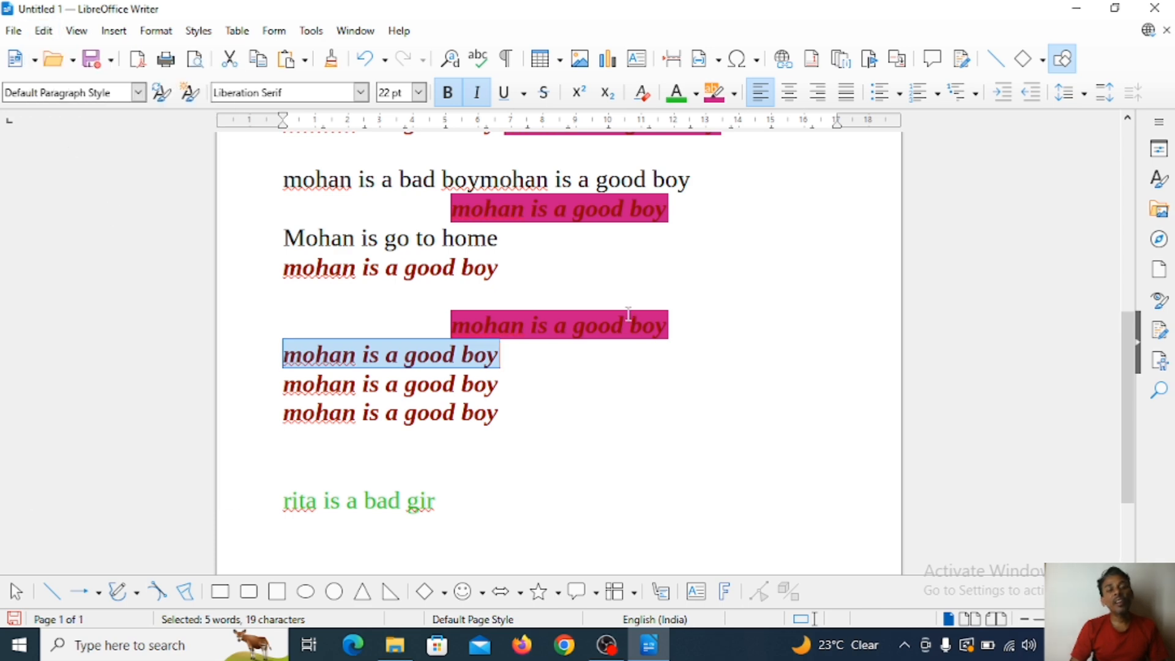
{"action": "left_click", "coordinate": [444, 506]}
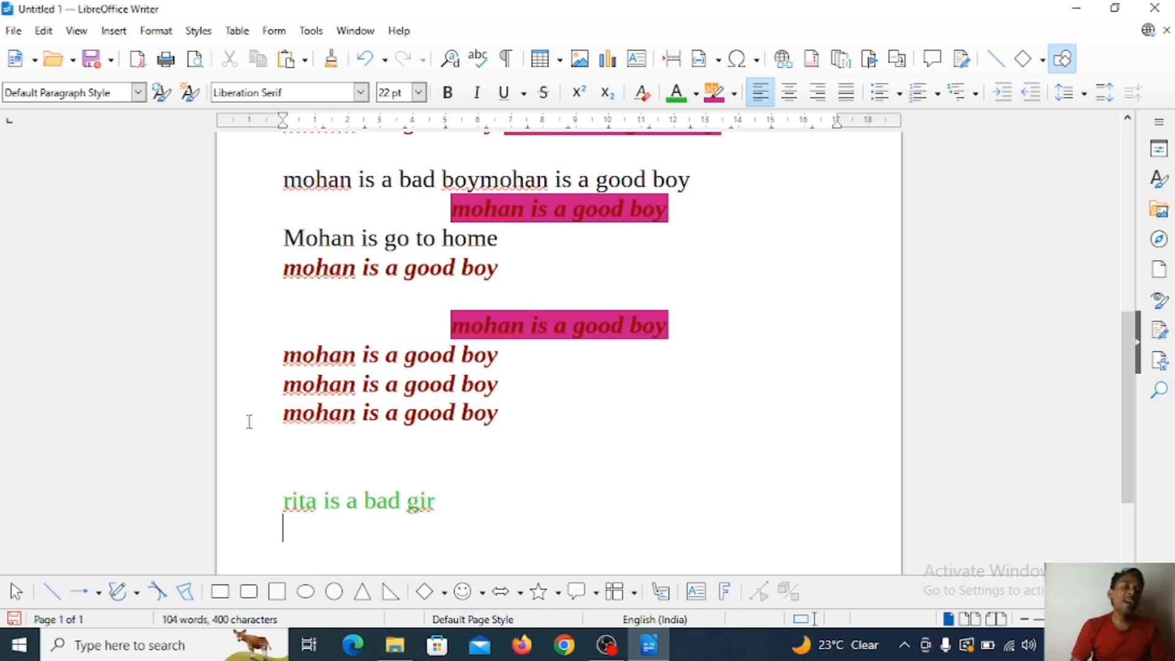
{"action": "left_click", "coordinate": [43, 31]}
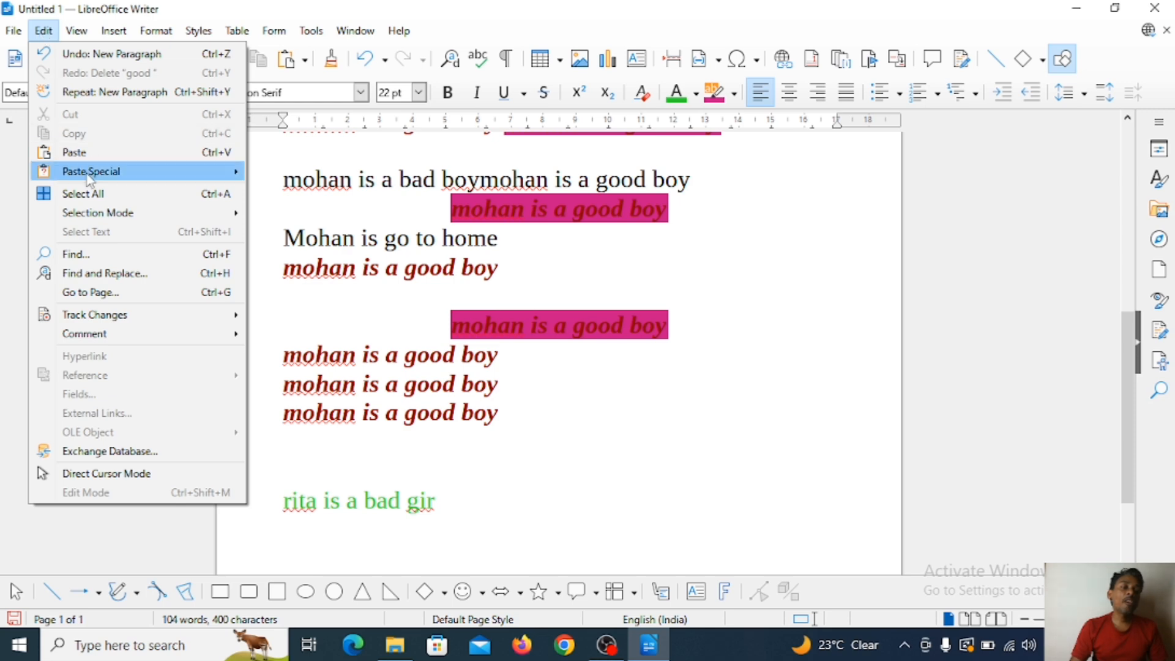
{"action": "mouse_move", "coordinate": [90, 171]}
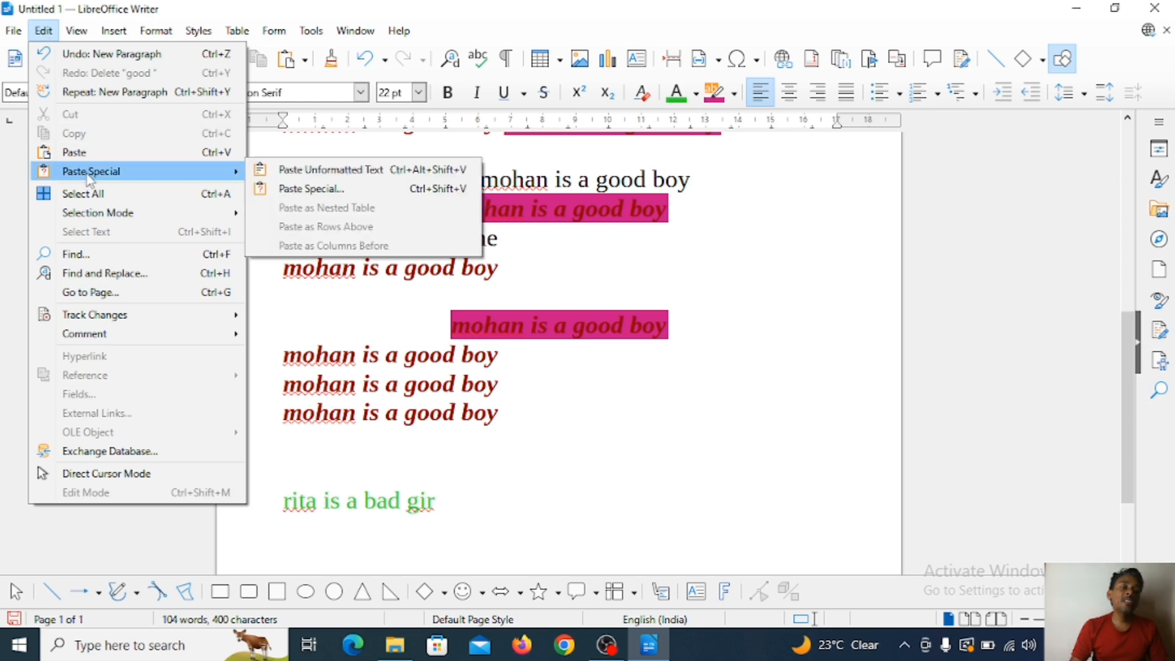
{"action": "left_click", "coordinate": [326, 171]}
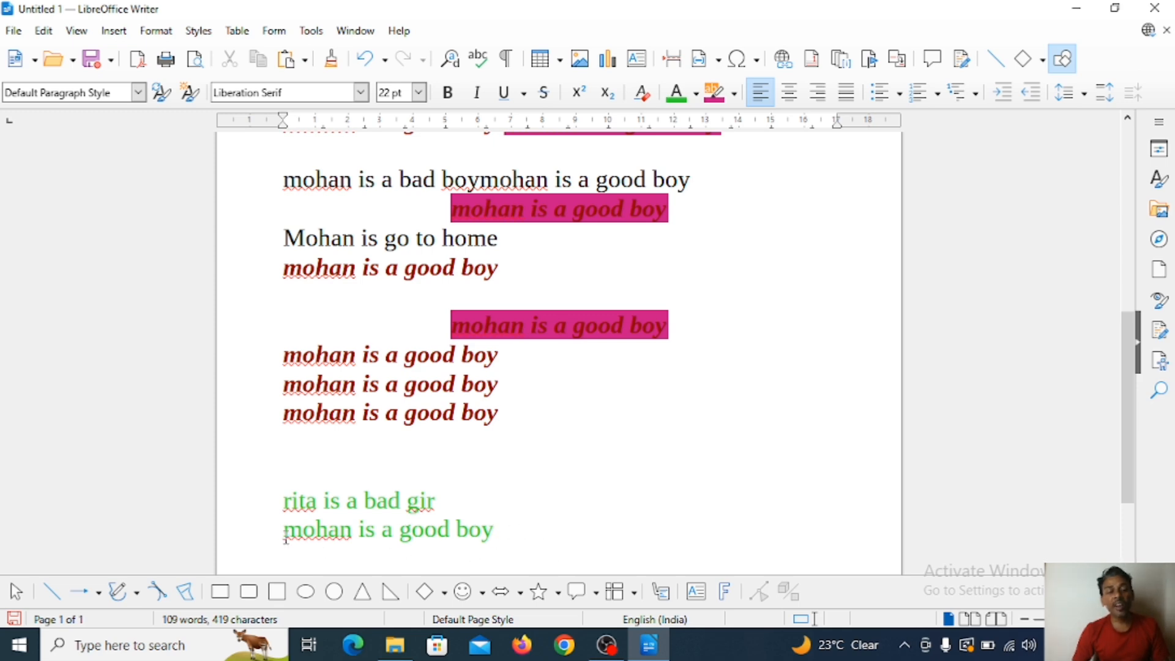
Add a space after the first visible plain "is a bad boy" line and paste the copied sentence there as unformatted text
{"action": "left_click_drag", "start_coordinate": [286, 540], "coordinate": [551, 556]}
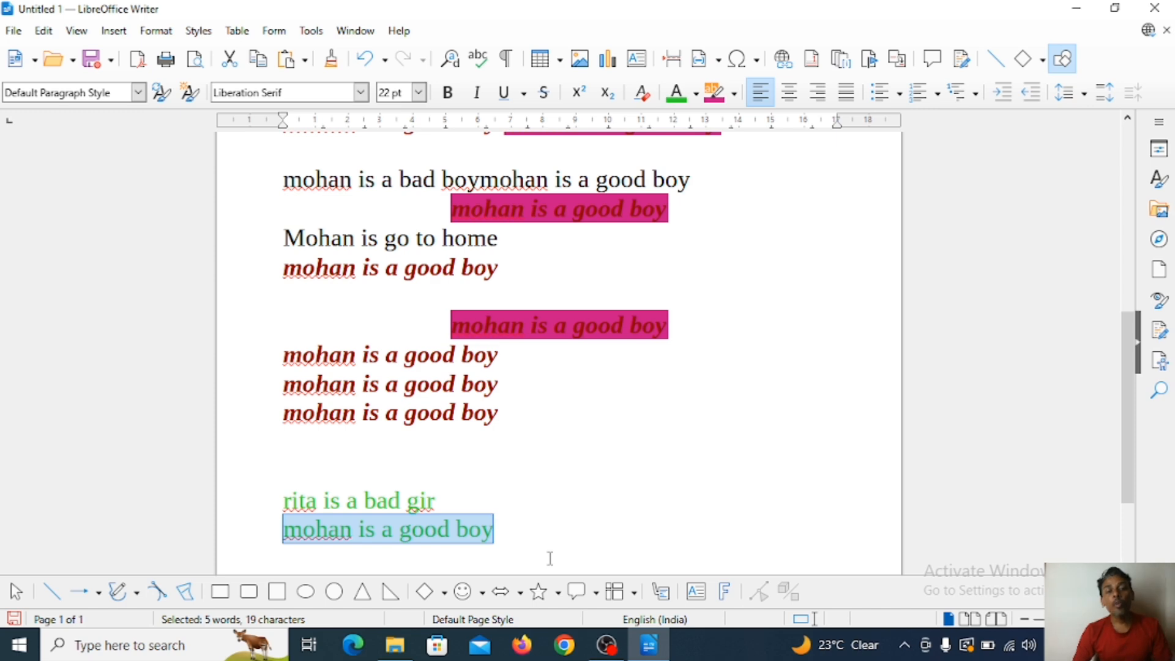
{"action": "scroll", "coordinate": [401, 314], "scroll_direction": "up", "scroll_amount": 3}
{"action": "scroll", "coordinate": [401, 314], "scroll_direction": "up", "scroll_amount": 3}
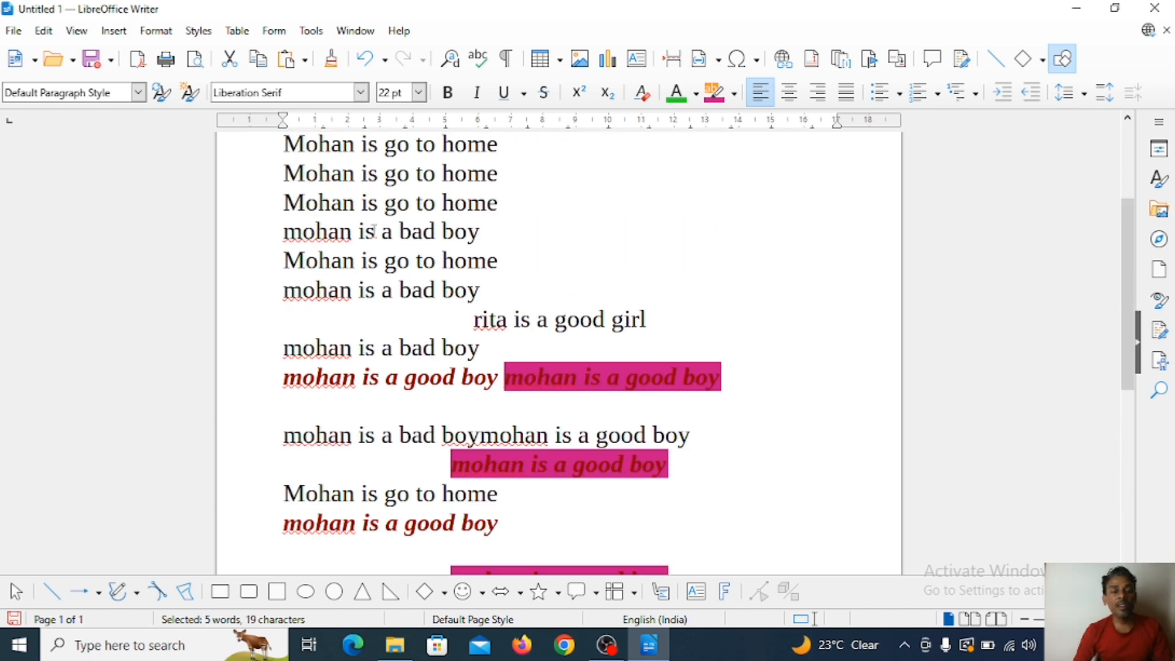
{"action": "left_click", "coordinate": [482, 230]}
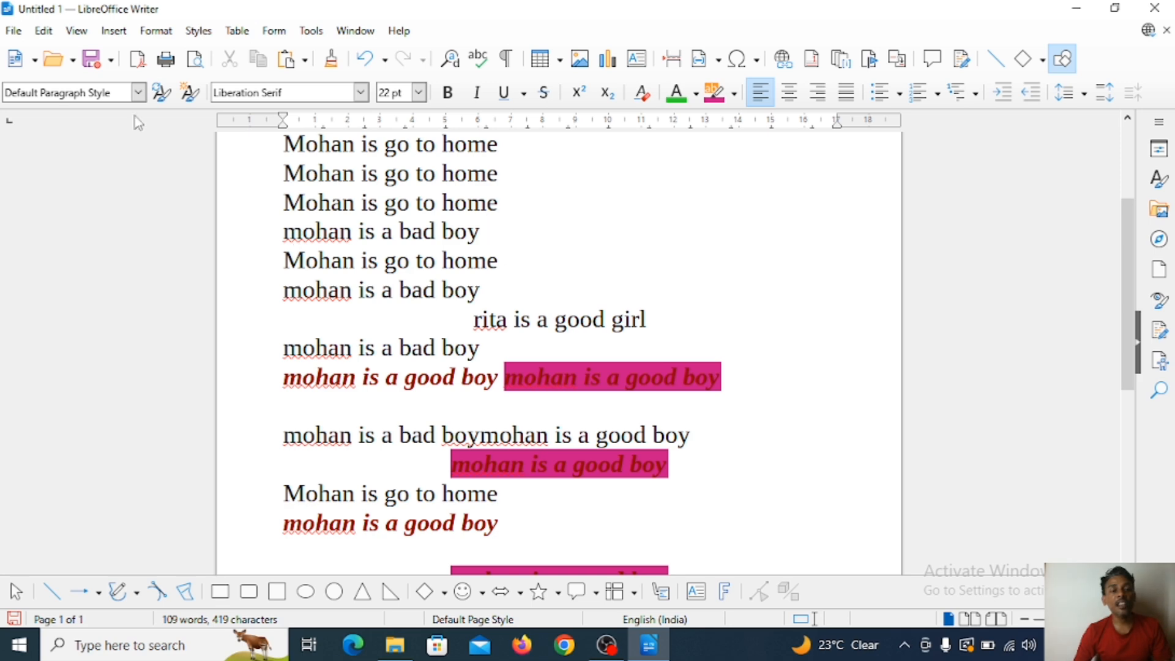
{"action": "left_click", "coordinate": [43, 31]}
{"action": "mouse_move", "coordinate": [100, 178]}
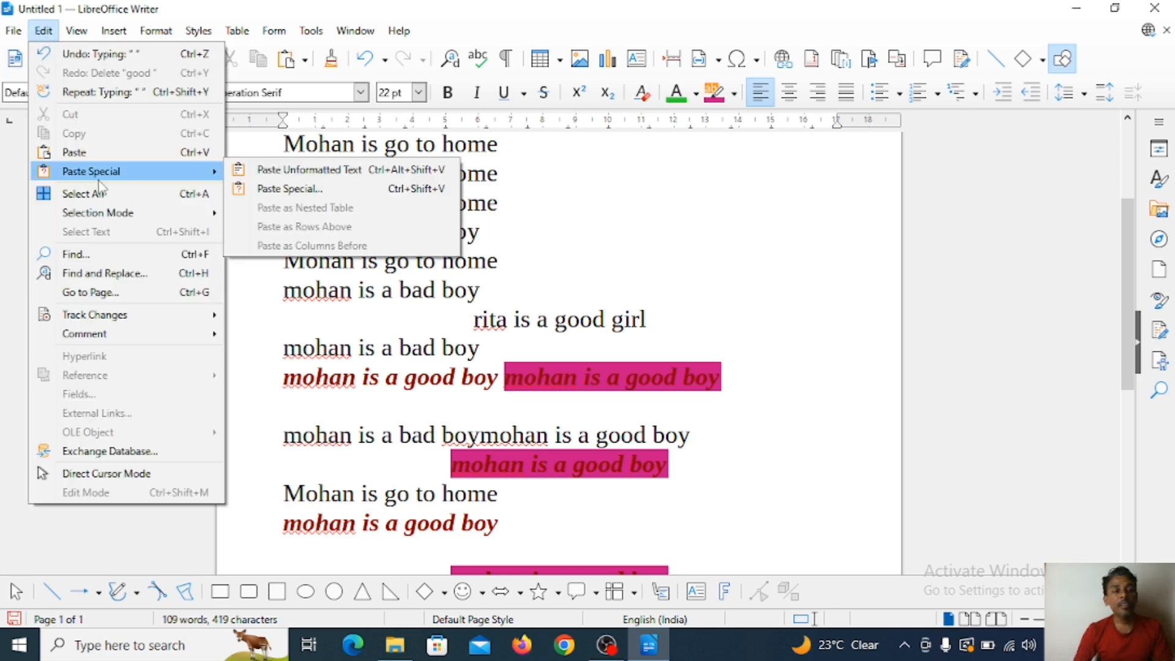
{"action": "left_click", "coordinate": [263, 171]}
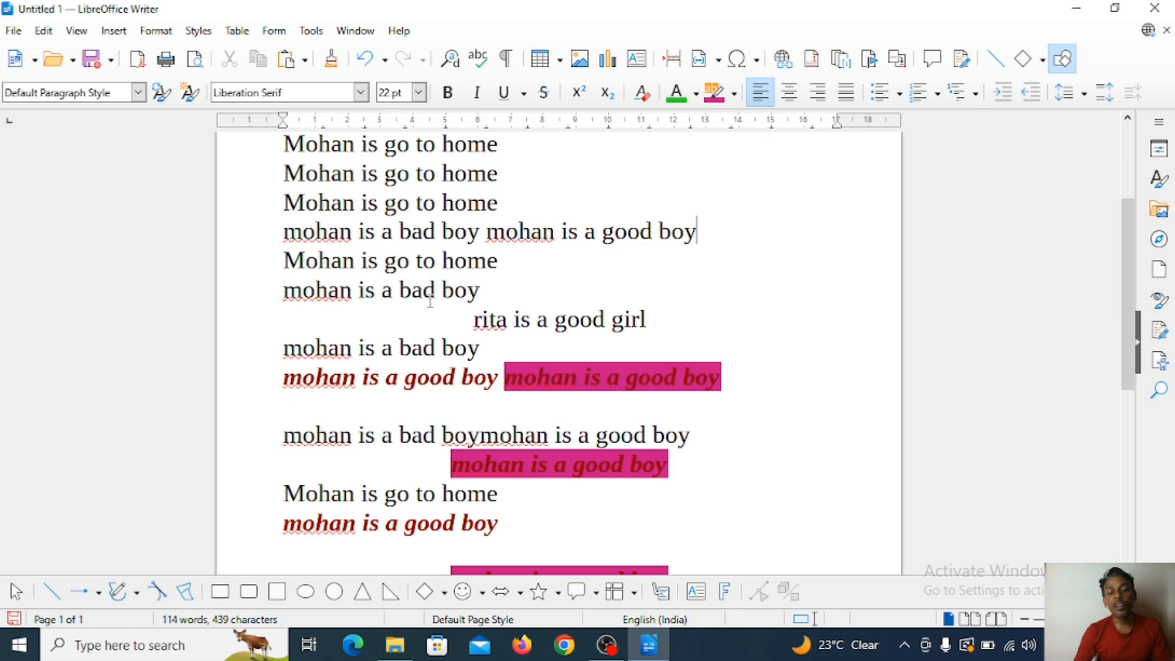
Compare the unformatted pastes in the black and green lines with the formatted pastes beside and below the red lines
{"action": "scroll", "coordinate": [430, 301], "scroll_direction": "down", "scroll_amount": 5}
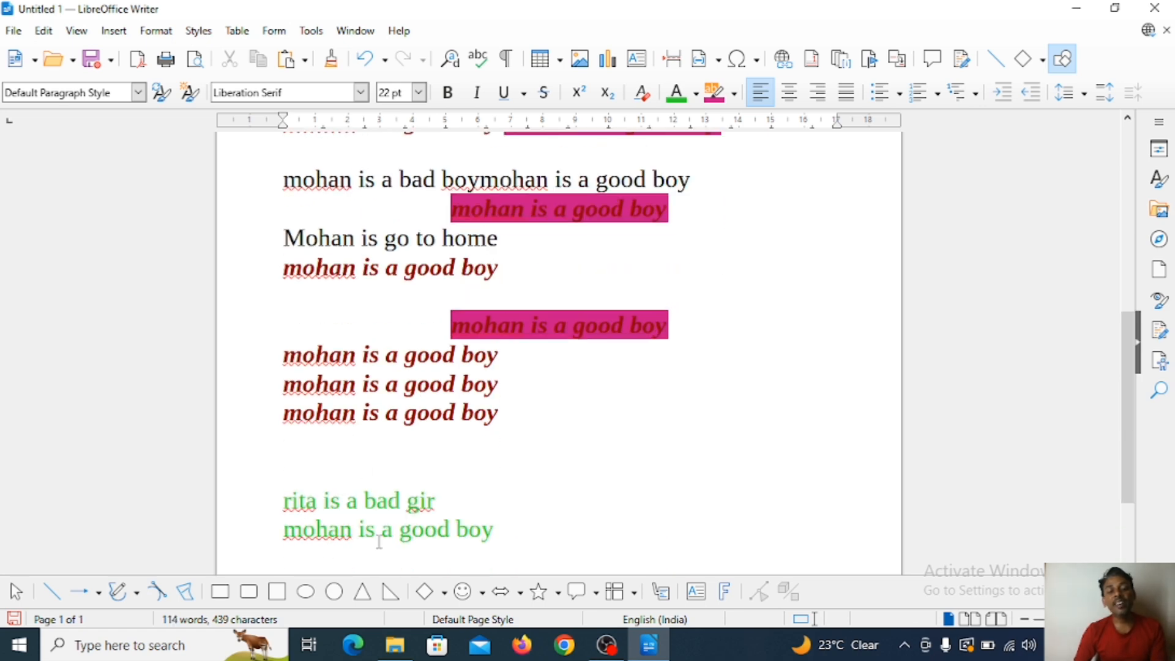
{"action": "scroll", "coordinate": [498, 310], "scroll_direction": "up", "scroll_amount": 3}
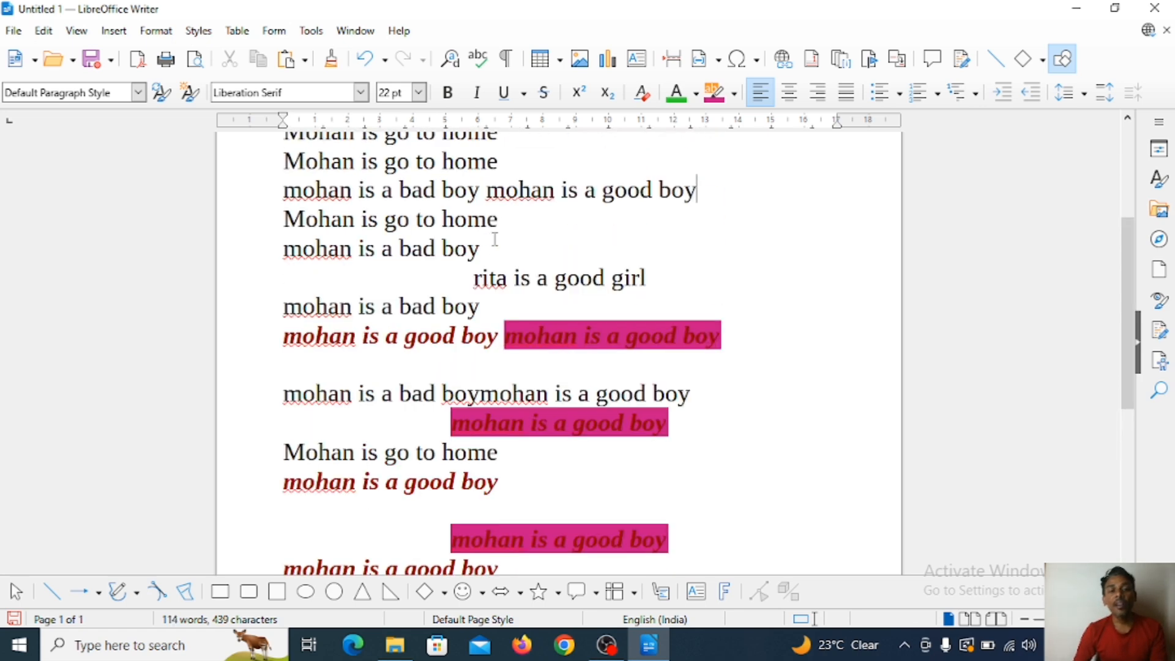
{"action": "scroll", "coordinate": [493, 262], "scroll_direction": "up", "scroll_amount": 1}
{"action": "left_click", "coordinate": [485, 195]}
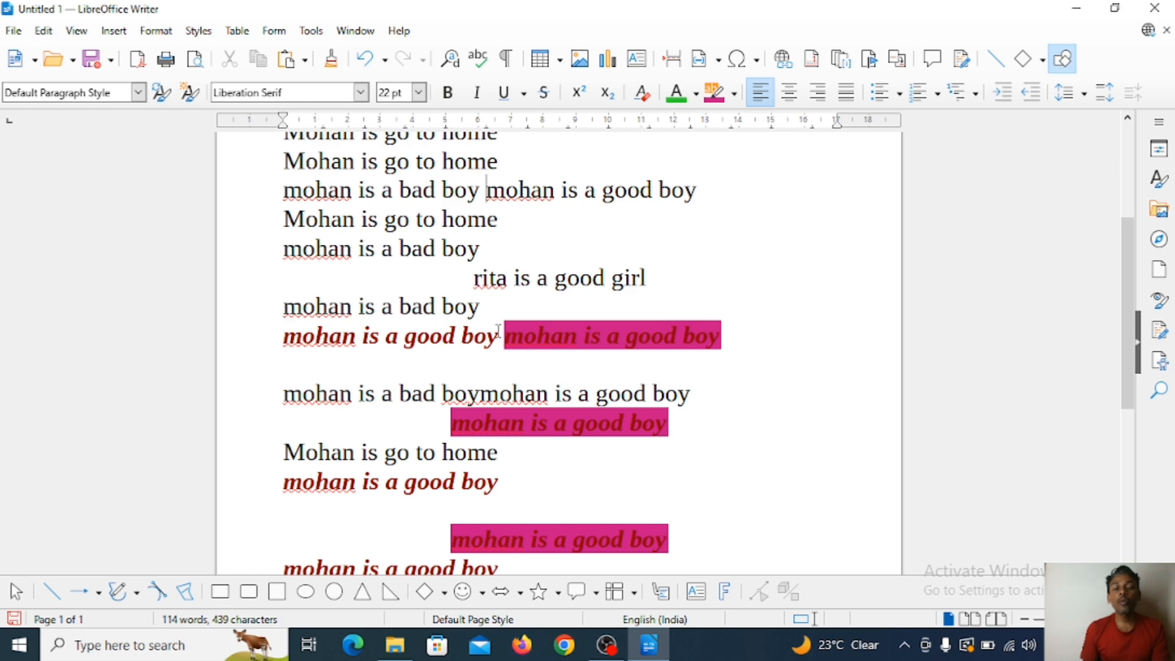
{"action": "key", "text": "Left"}
{"action": "key", "text": "Left"}
{"action": "key", "text": "Left"}
{"action": "key", "text": "Left"}
{"action": "key", "text": "Left"}
{"action": "key", "text": "Left"}
{"action": "key", "text": "Left"}
{"action": "key", "text": "Left"}
{"action": "key", "text": "Left"}
{"action": "key", "text": "Left"}
{"action": "key", "text": "Left"}
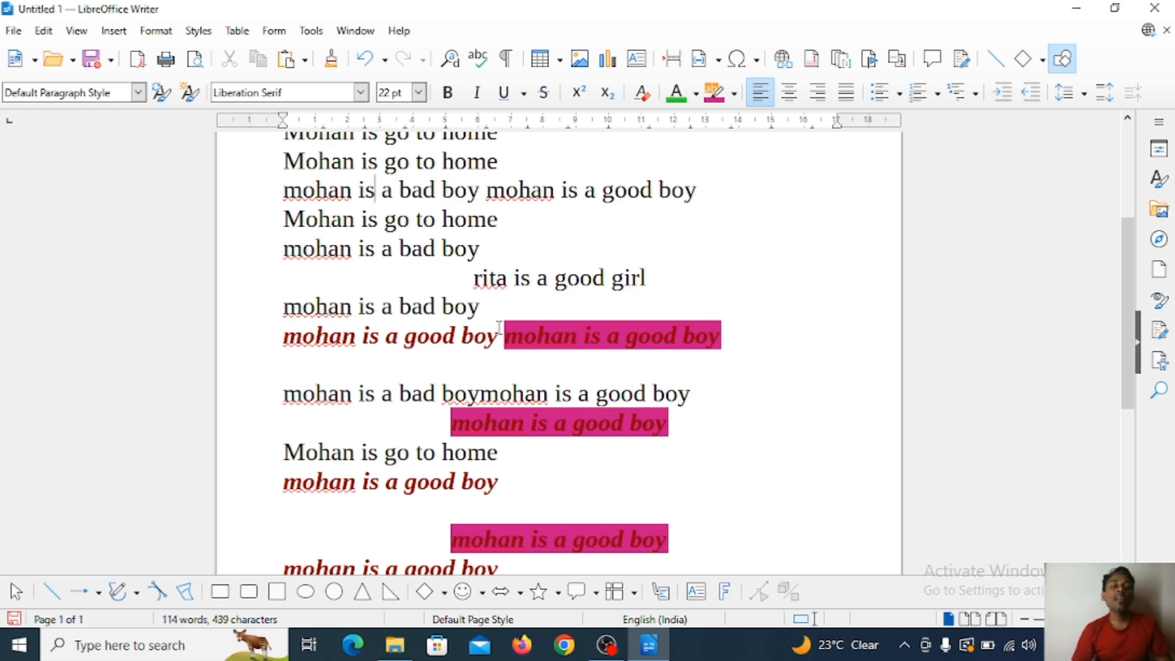
{"action": "scroll", "coordinate": [796, 416], "scroll_direction": "down", "scroll_amount": 2}
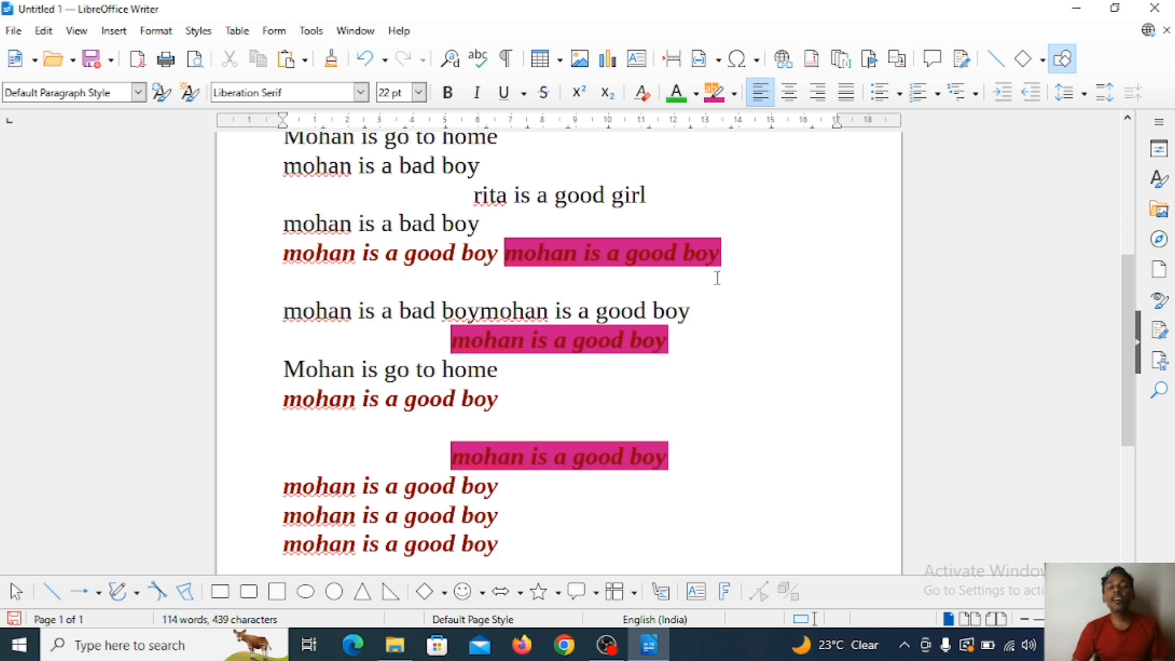
{"action": "scroll", "coordinate": [716, 277], "scroll_direction": "down", "scroll_amount": 2}
{"action": "scroll", "coordinate": [680, 303], "scroll_direction": "down", "scroll_amount": 1}
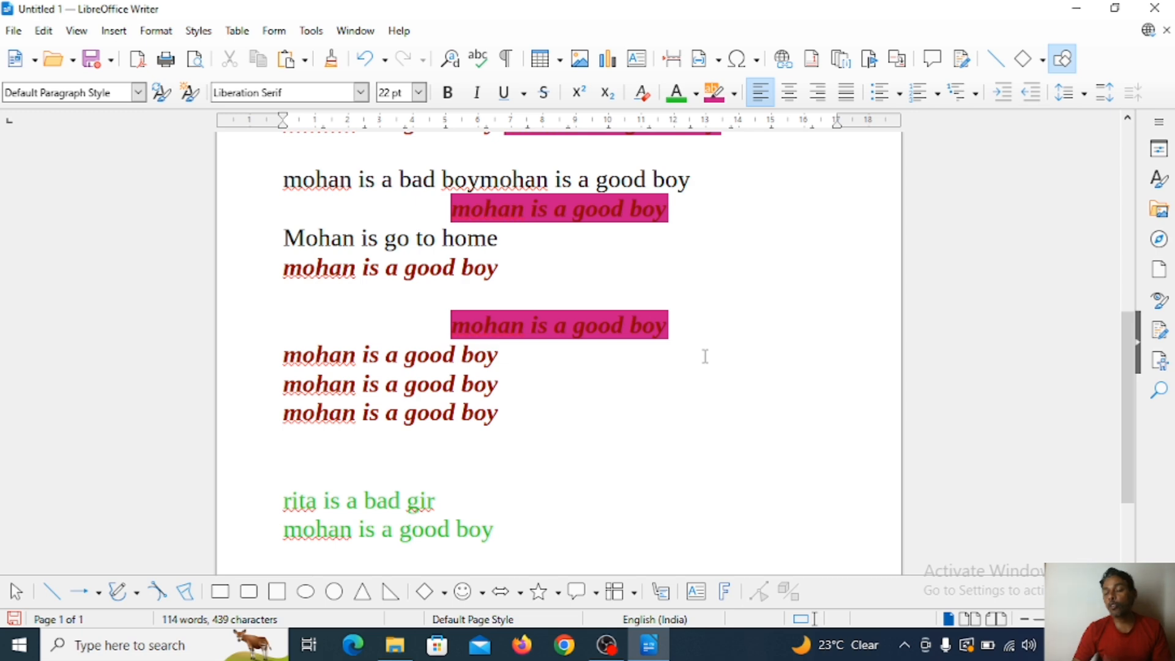
{"action": "scroll", "coordinate": [740, 401], "scroll_direction": "up", "scroll_amount": 1}
{"action": "scroll", "coordinate": [725, 380], "scroll_direction": "down", "scroll_amount": 4}
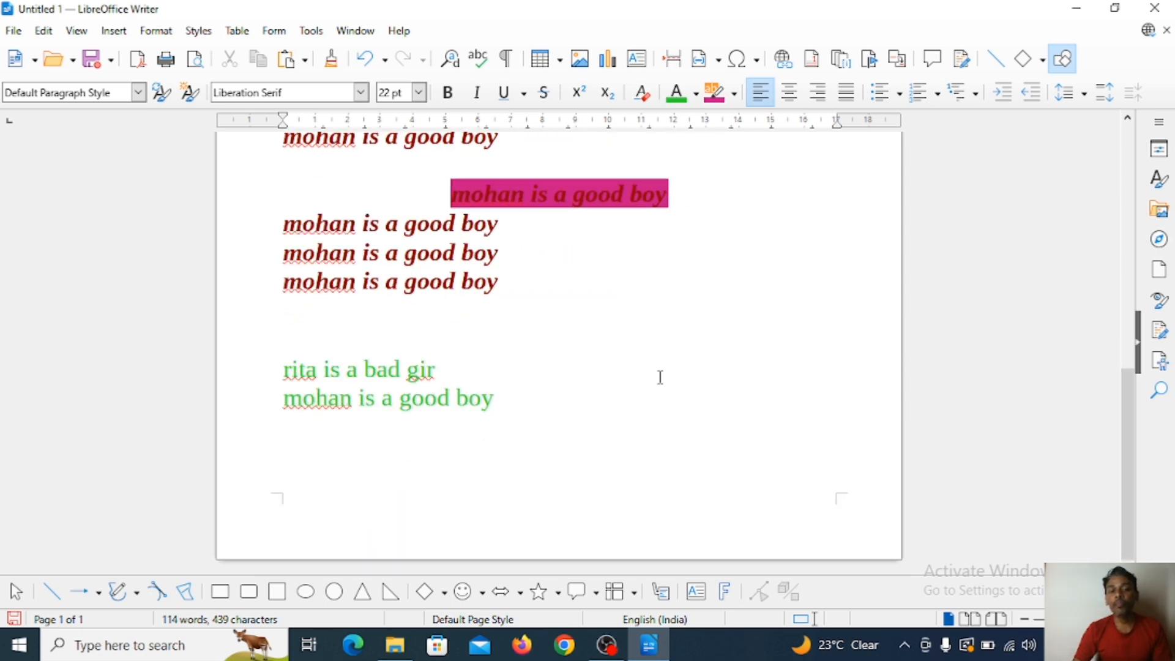
Add empty paragraphs after the last green line and enter another "is a good boy" sentence with the same name on the new page
{"action": "left_click", "coordinate": [492, 404]}
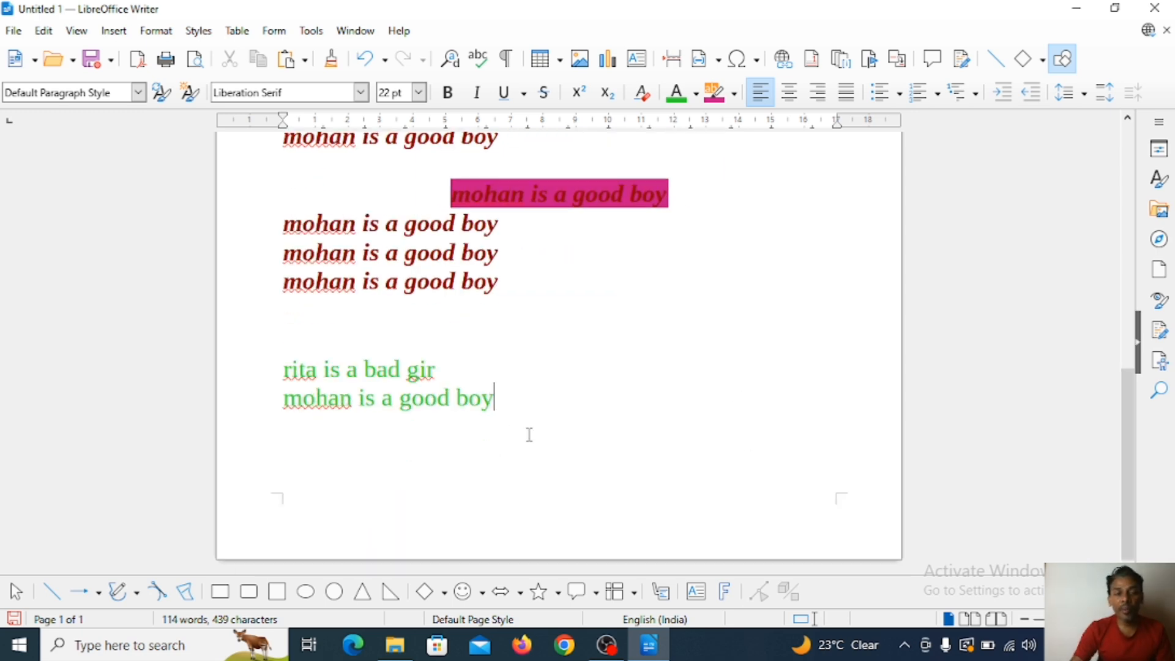
{"action": "key", "text": "Return"}
{"action": "key", "text": "Return"}
{"action": "key", "text": "Return"}
{"action": "type", "text": "m"}
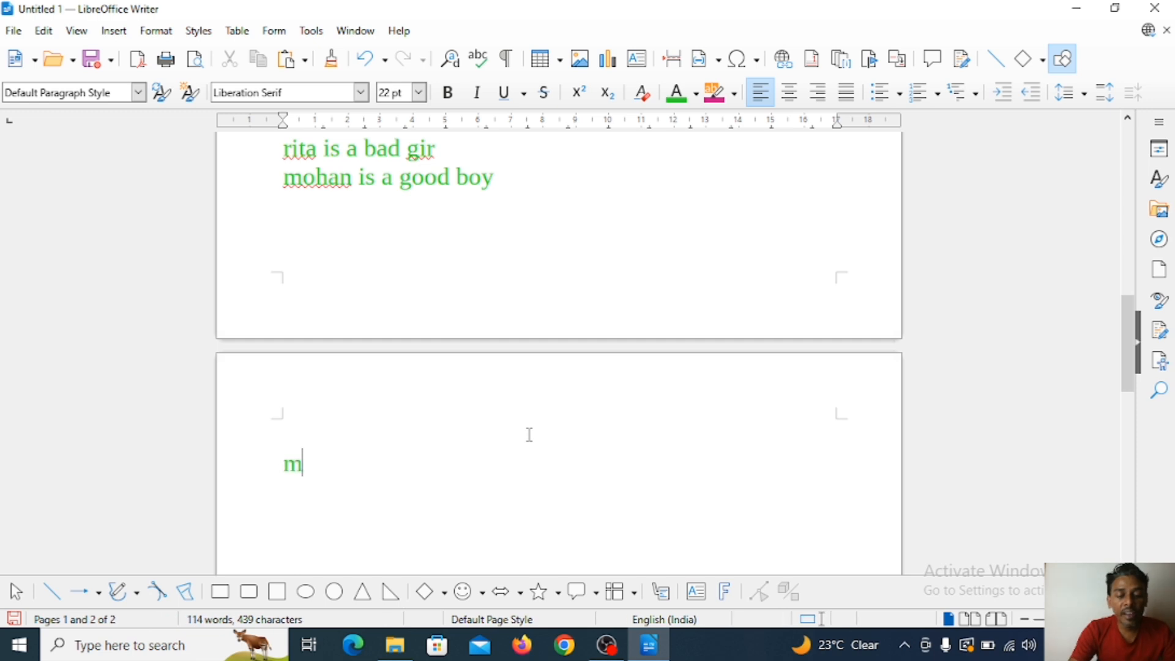
{"action": "type", "text": "ohan is a "}
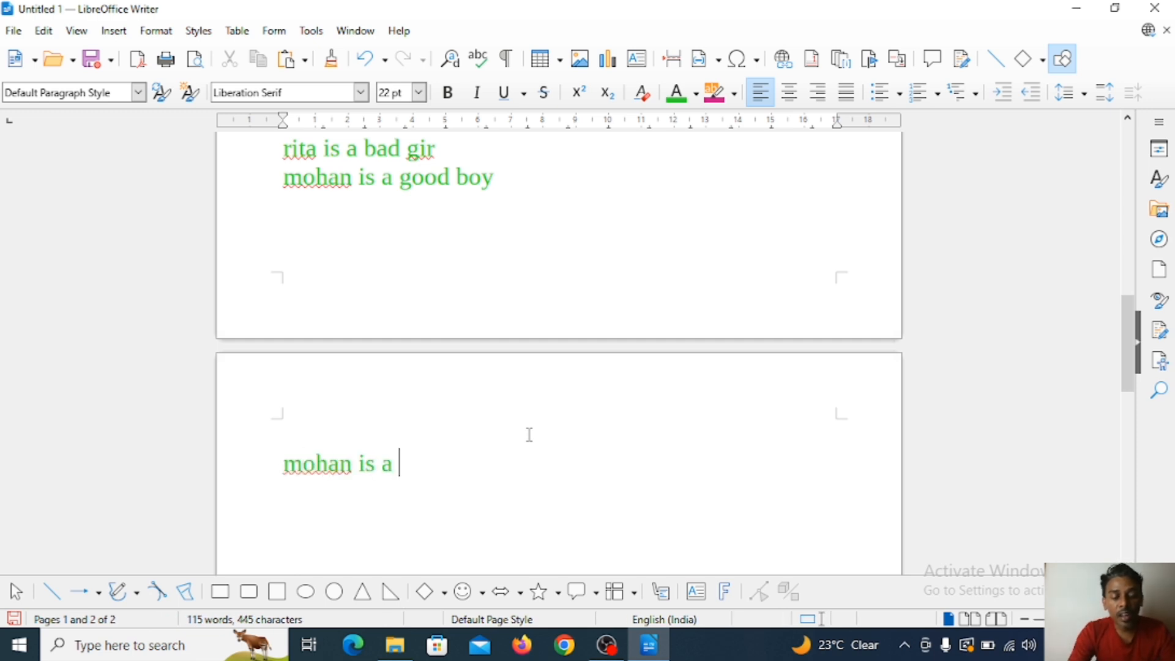
{"action": "type", "text": "good bou"}
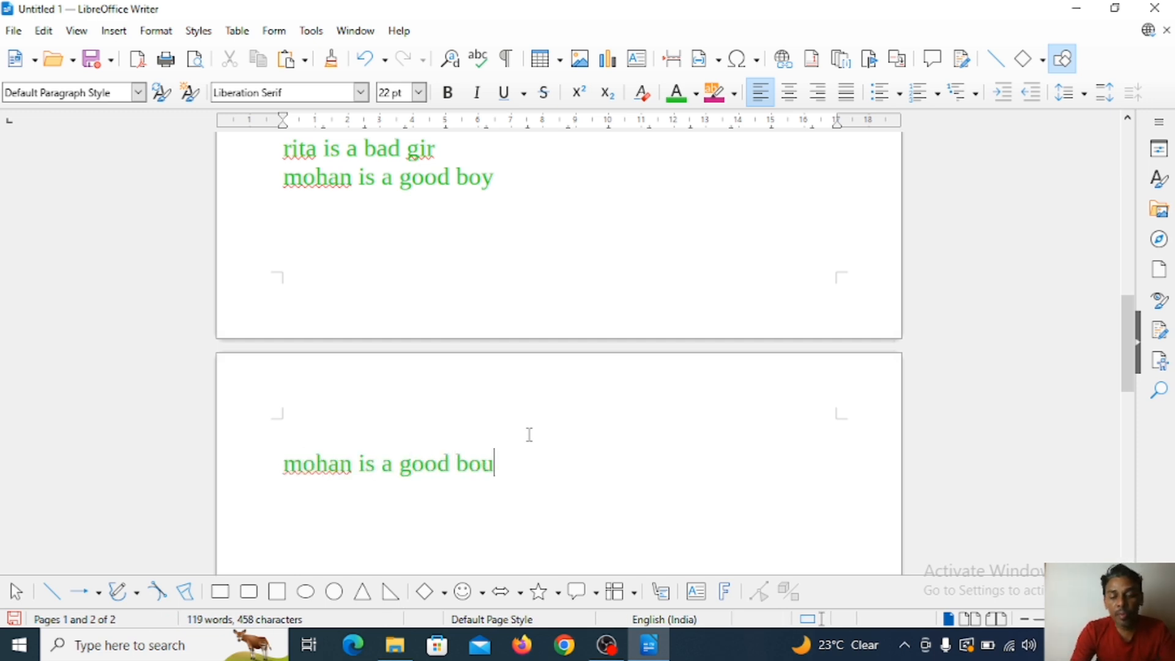
{"action": "key", "text": "BackSpace"}
{"action": "type", "text": "y"}
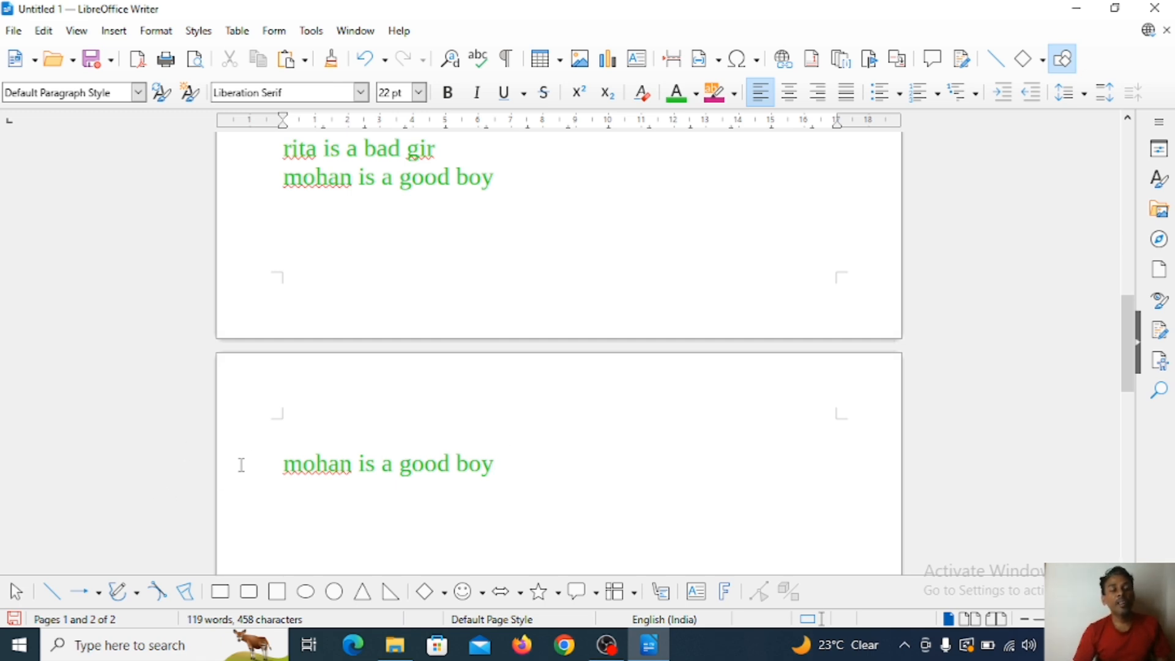
Make the new "is a good boy" sentence on the second page bold, italic and underlined
{"action": "left_click_drag", "start_coordinate": [241, 465], "coordinate": [606, 468]}
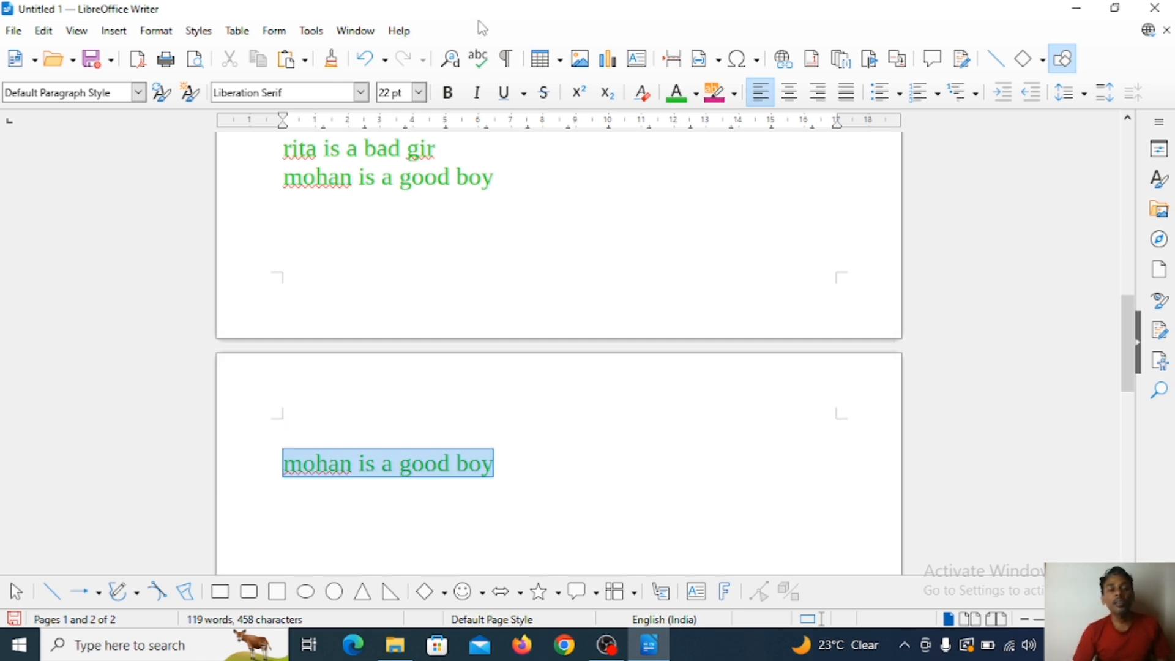
{"action": "left_click", "coordinate": [448, 92]}
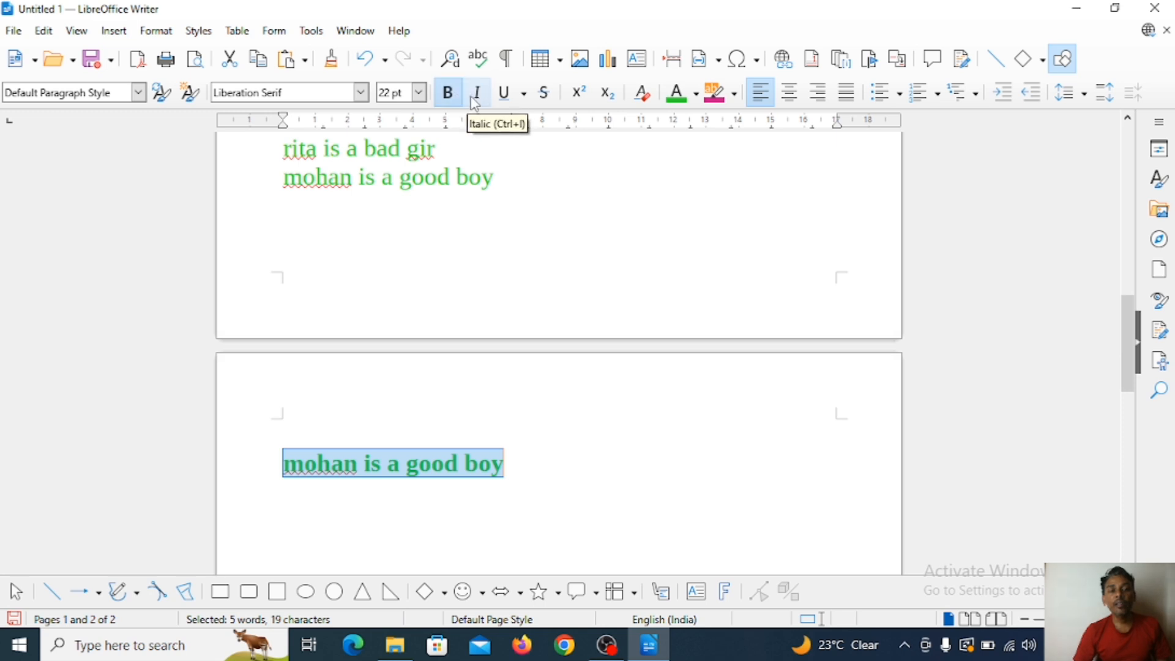
{"action": "left_click", "coordinate": [476, 97]}
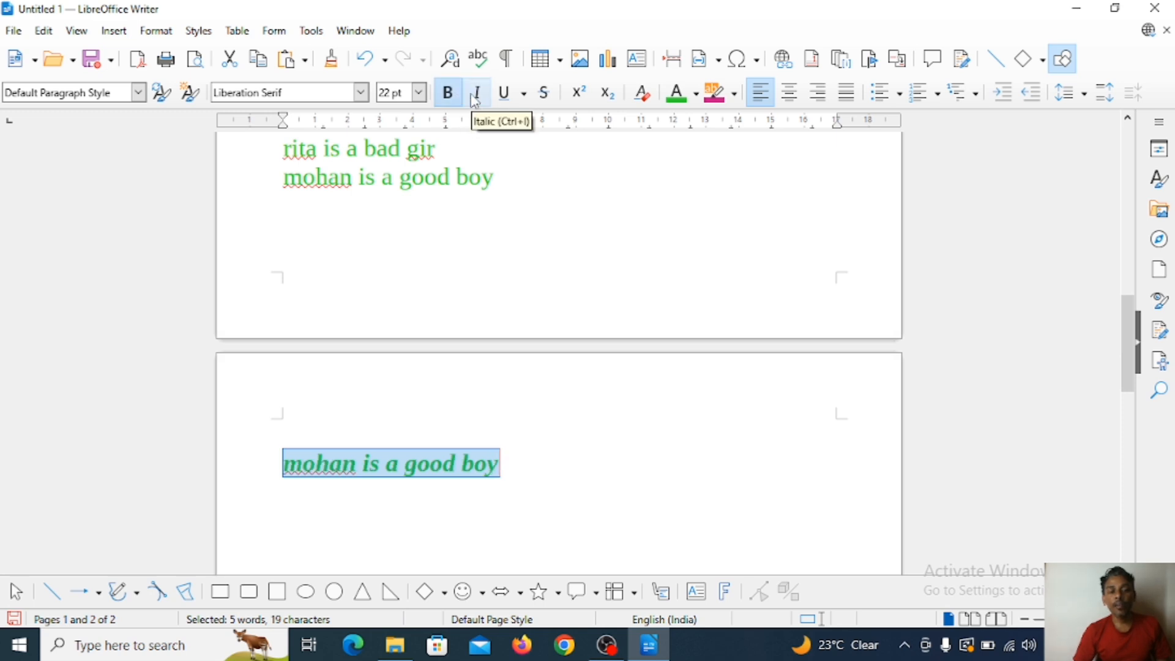
{"action": "left_click", "coordinate": [504, 95]}
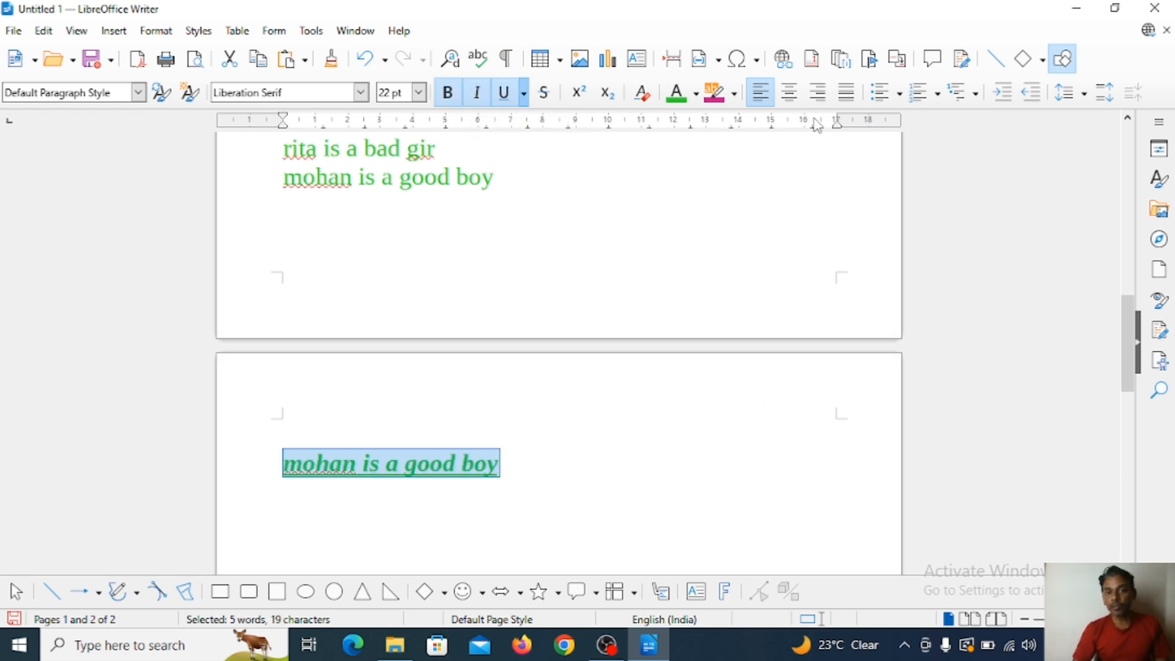
Set the font colour of the bold, italic, underlined sentence on the second page to MediumBlue
{"action": "left_click", "coordinate": [696, 93]}
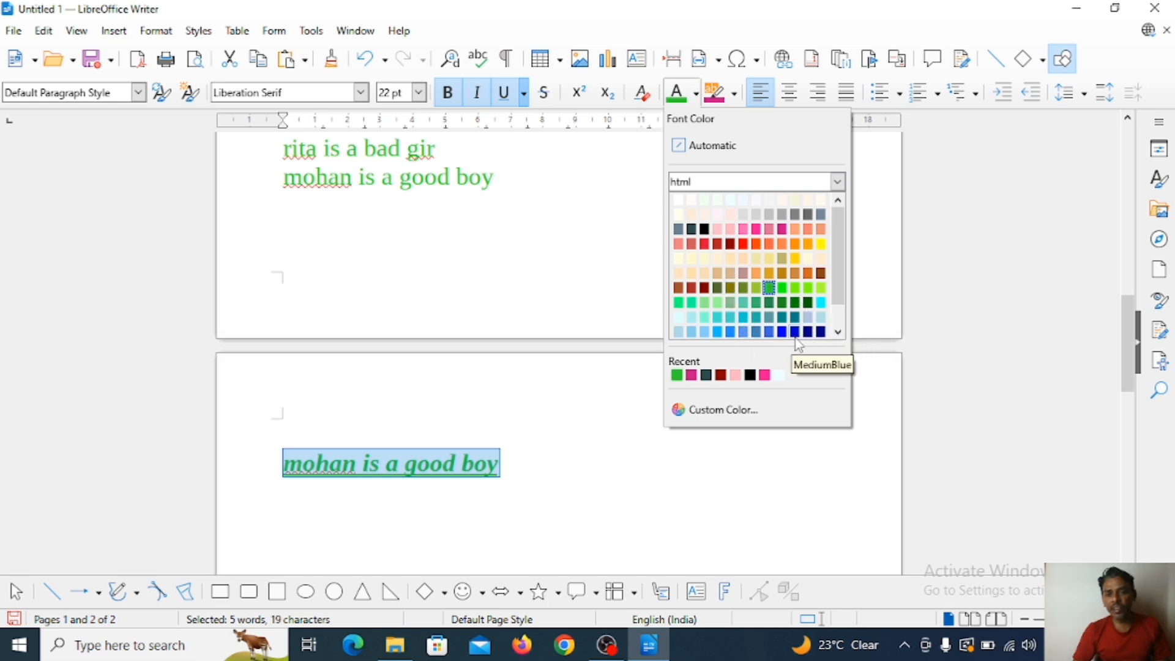
{"action": "left_click", "coordinate": [795, 333]}
{"action": "left_click", "coordinate": [523, 472]}
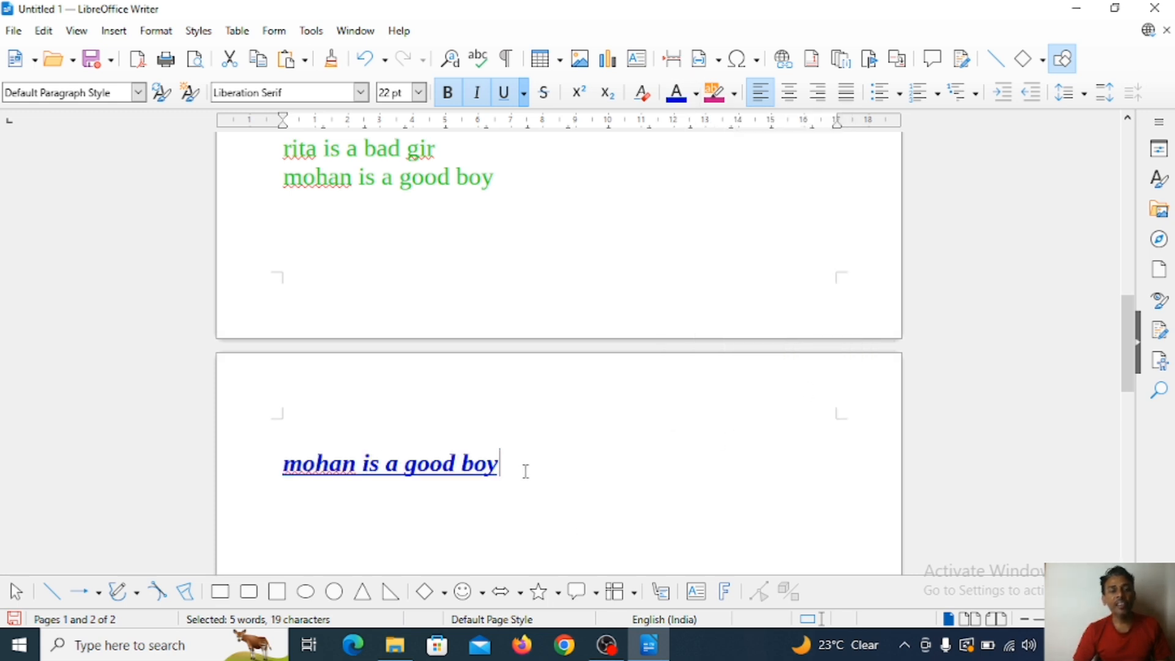
Complete the last word of the first green sentence so that it reads "girl"
{"action": "scroll", "coordinate": [399, 341], "scroll_direction": "up", "scroll_amount": 1}
{"action": "left_click_drag", "start_coordinate": [283, 219], "coordinate": [437, 226]}
{"action": "left_click_drag", "start_coordinate": [283, 187], "coordinate": [483, 189]}
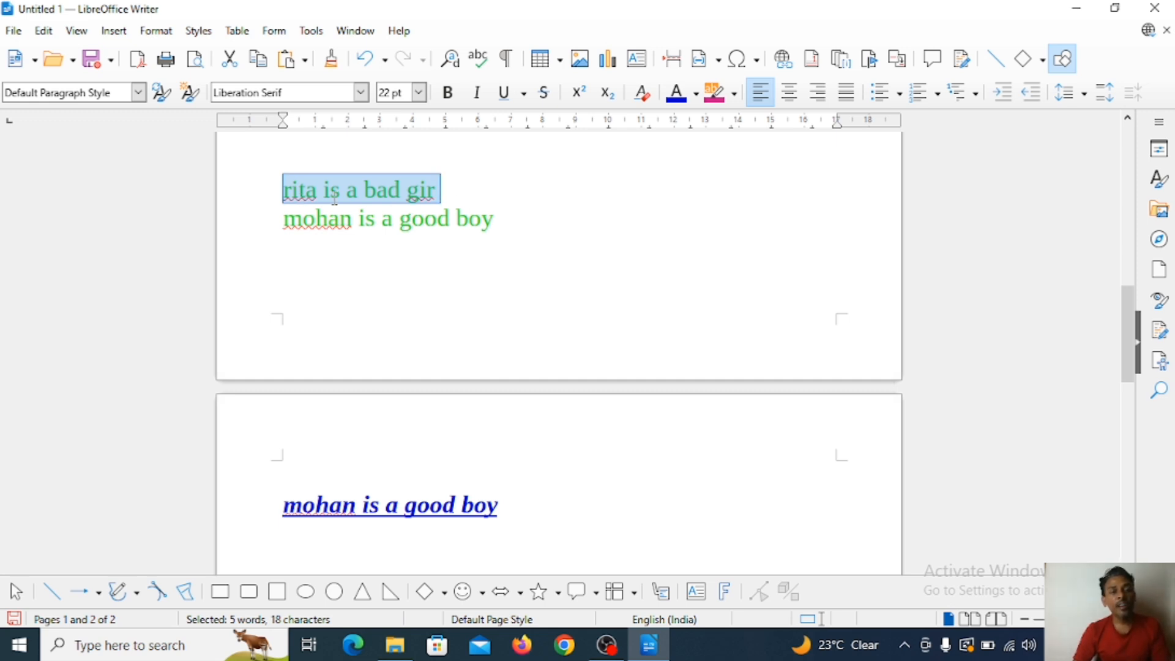
{"action": "left_click", "coordinate": [438, 210]}
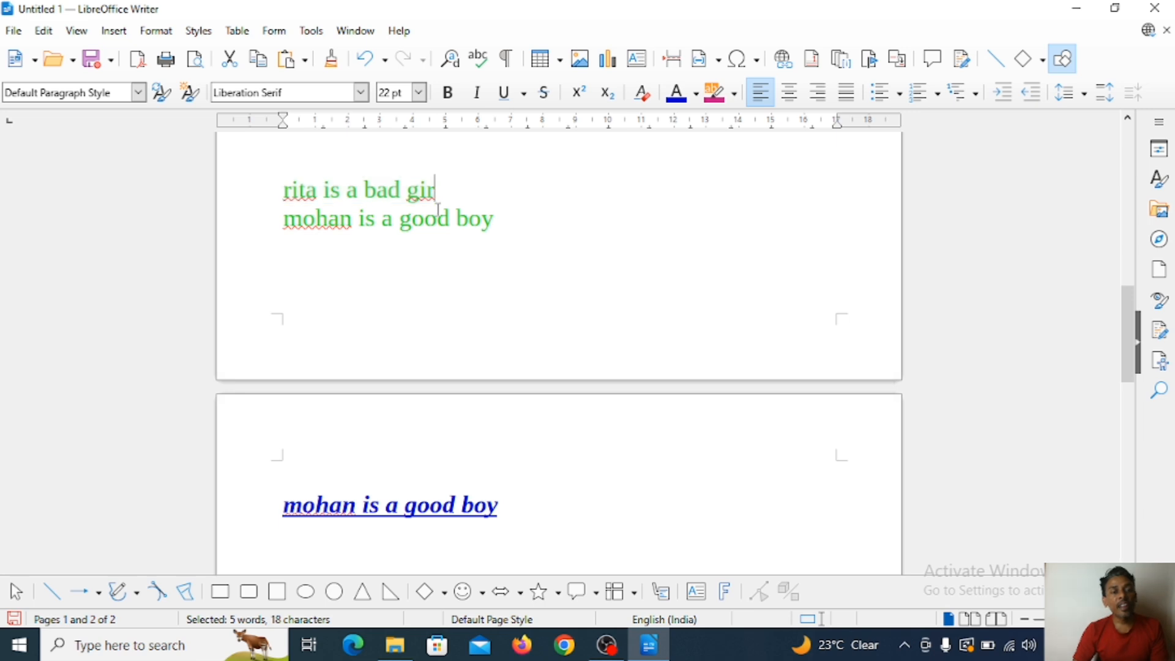
{"action": "type", "text": "l"}
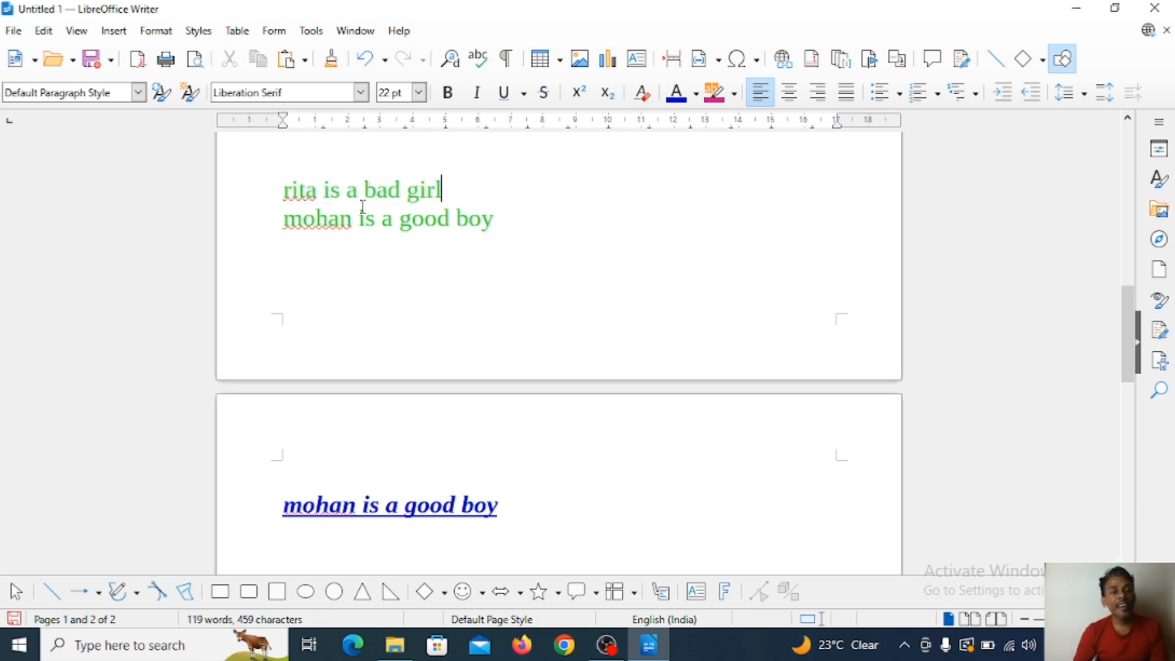
Copy the green "is a bad girl" sentence and paste it as unformatted text after a space behind the blue sentence
{"action": "left_click_drag", "start_coordinate": [283, 190], "coordinate": [464, 189]}
{"action": "key", "text": "ctrl+c"}
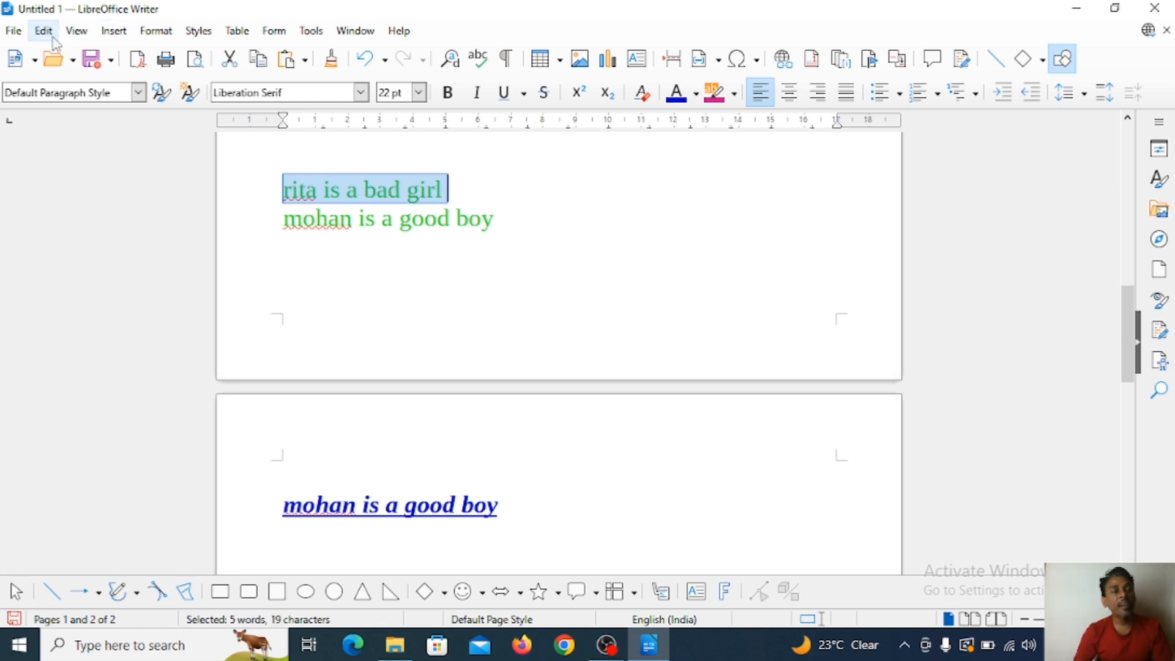
{"action": "left_click", "coordinate": [501, 506]}
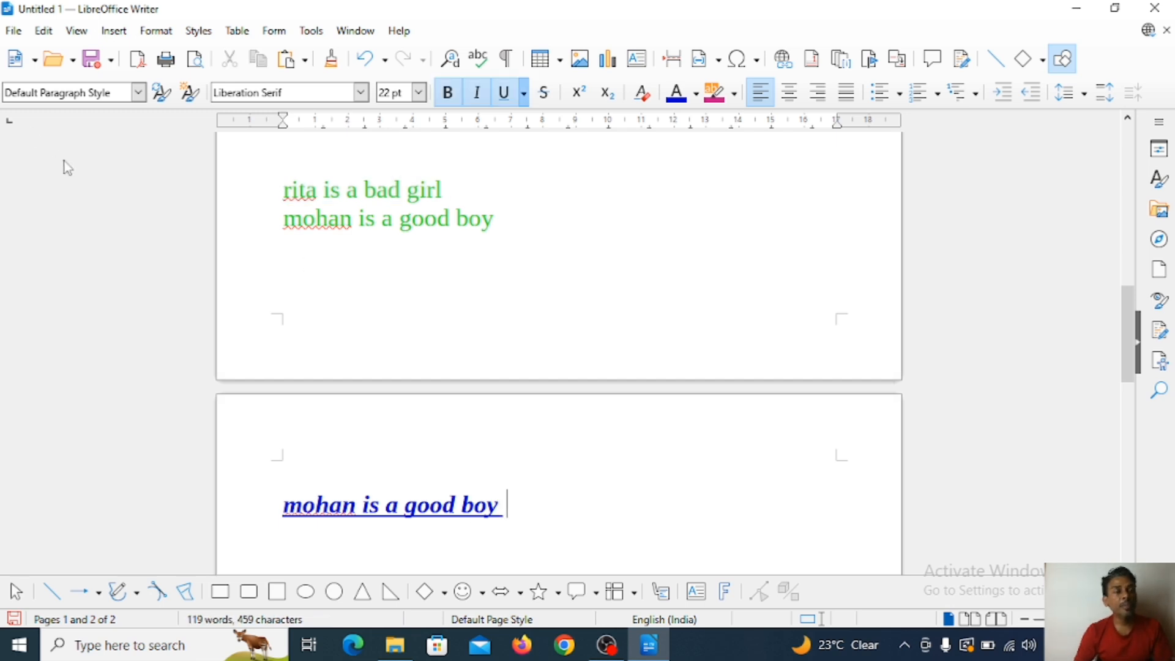
{"action": "left_click", "coordinate": [14, 30]}
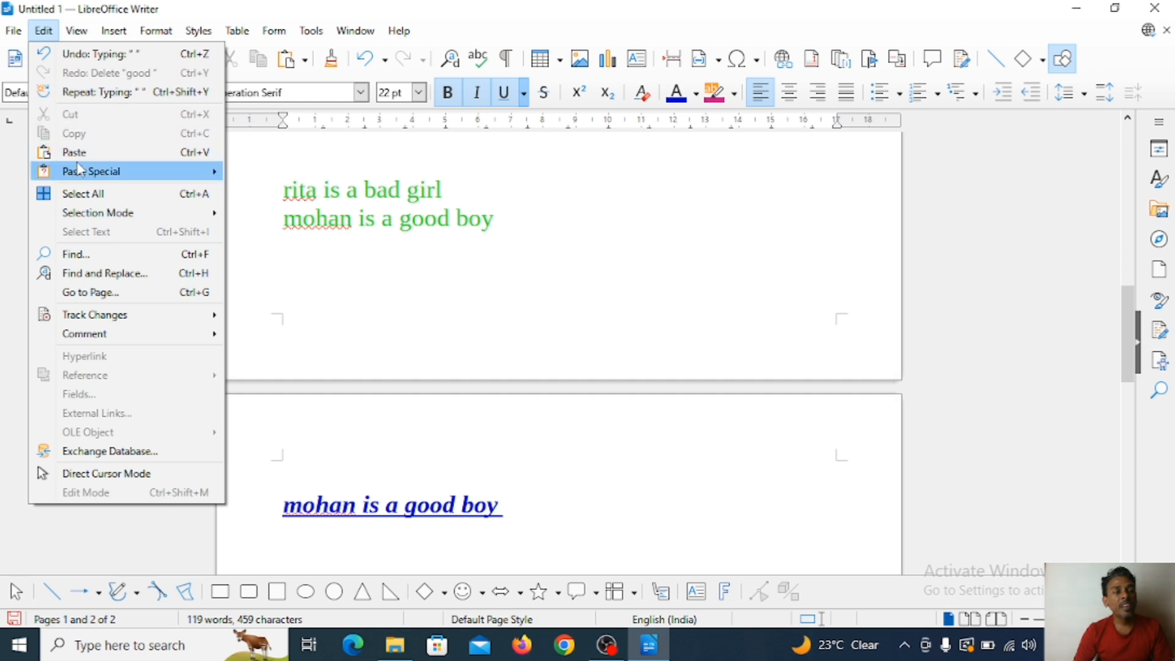
{"action": "mouse_move", "coordinate": [88, 174]}
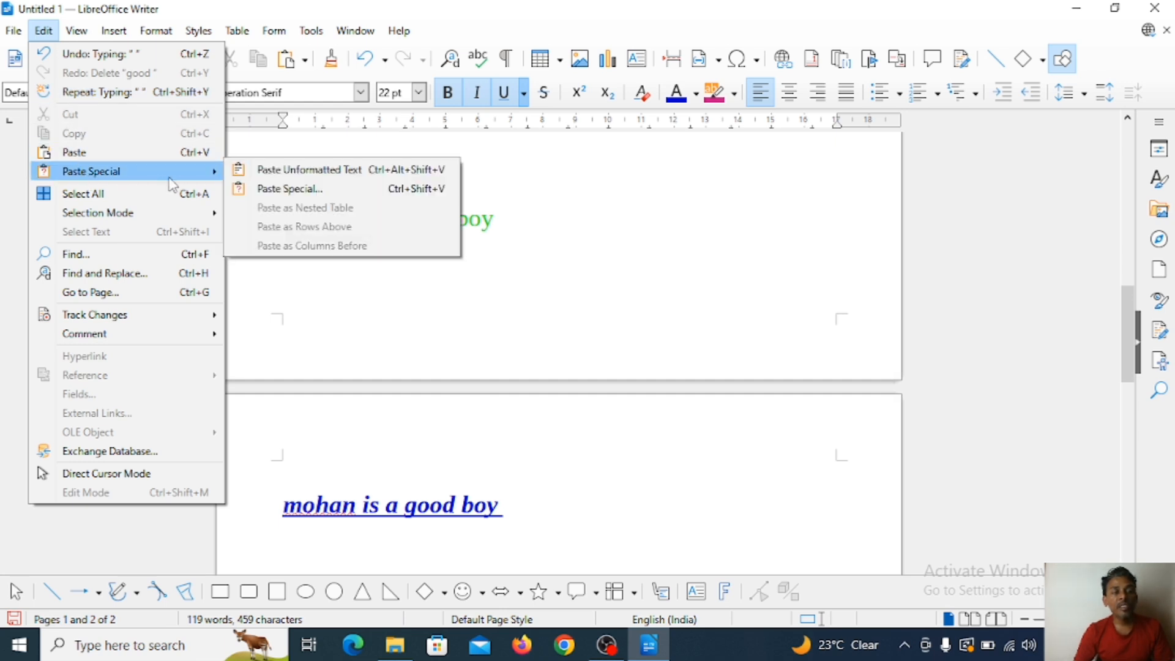
{"action": "left_click", "coordinate": [290, 177]}
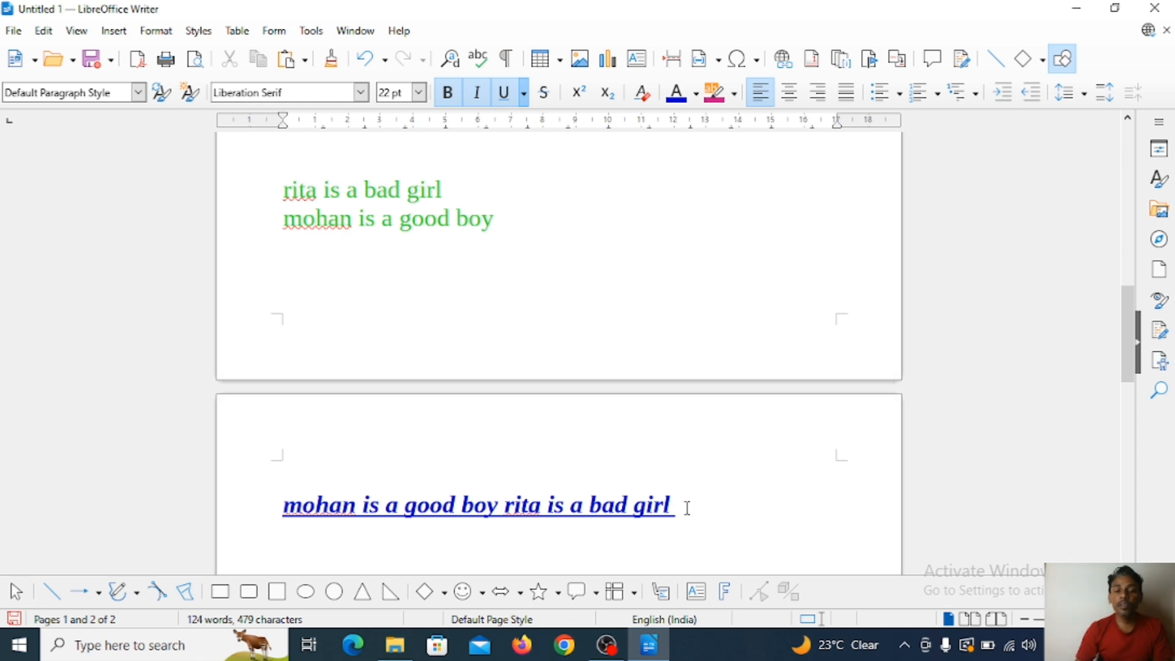
{"action": "scroll", "coordinate": [687, 508], "scroll_direction": "up", "scroll_amount": 3}
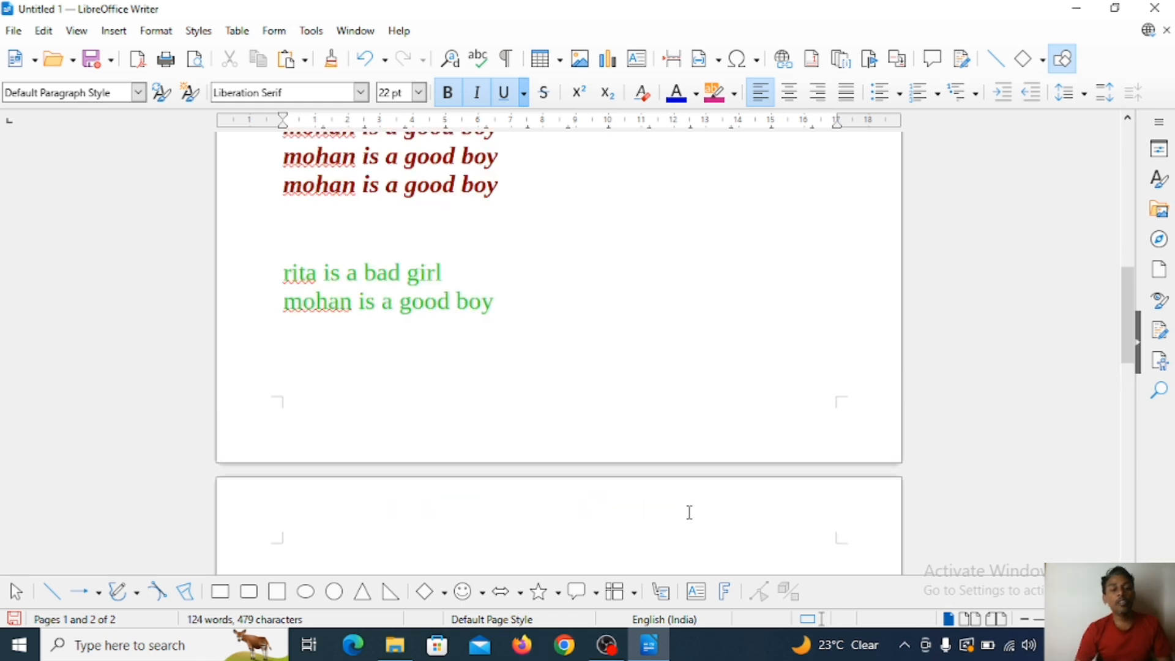
{"action": "left_click", "coordinate": [57, 37]}
{"action": "mouse_move", "coordinate": [110, 176]}
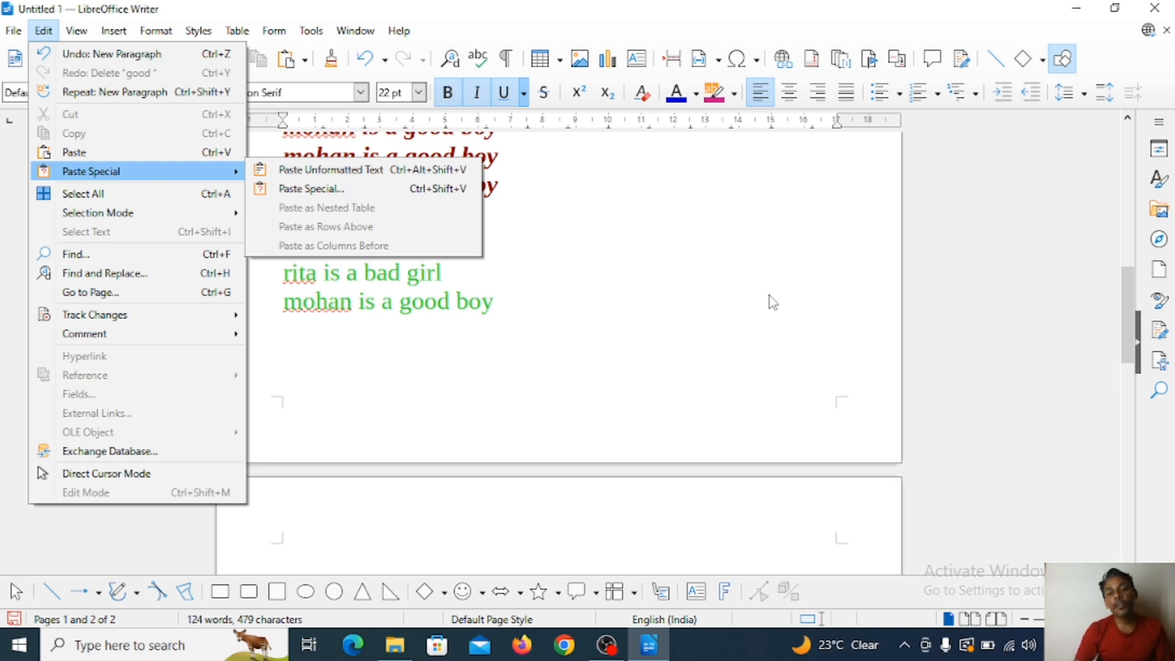
{"action": "left_click", "coordinate": [637, 378]}
{"action": "scroll", "coordinate": [636, 379], "scroll_direction": "down", "scroll_amount": 4}
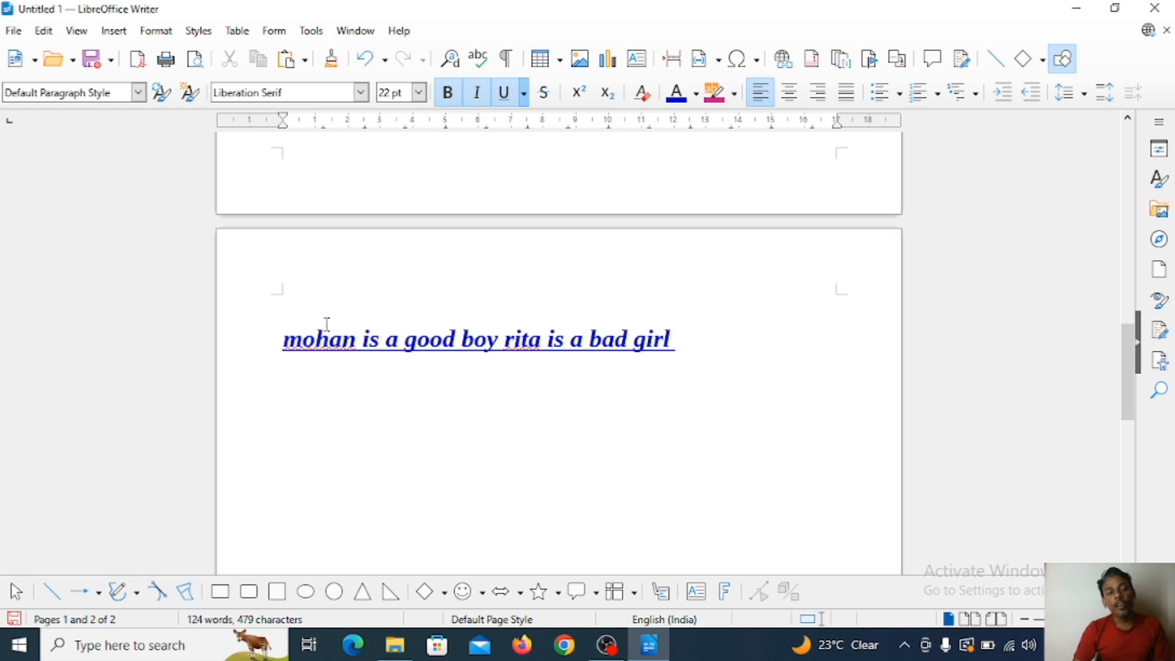
Copy the combined blue line and paste it in the paragraph below using the Rich text formatting (RTF) option
{"action": "left_click_drag", "start_coordinate": [288, 346], "coordinate": [675, 356]}
{"action": "key", "text": "ctrl+c"}
{"action": "left_click", "coordinate": [639, 366]}
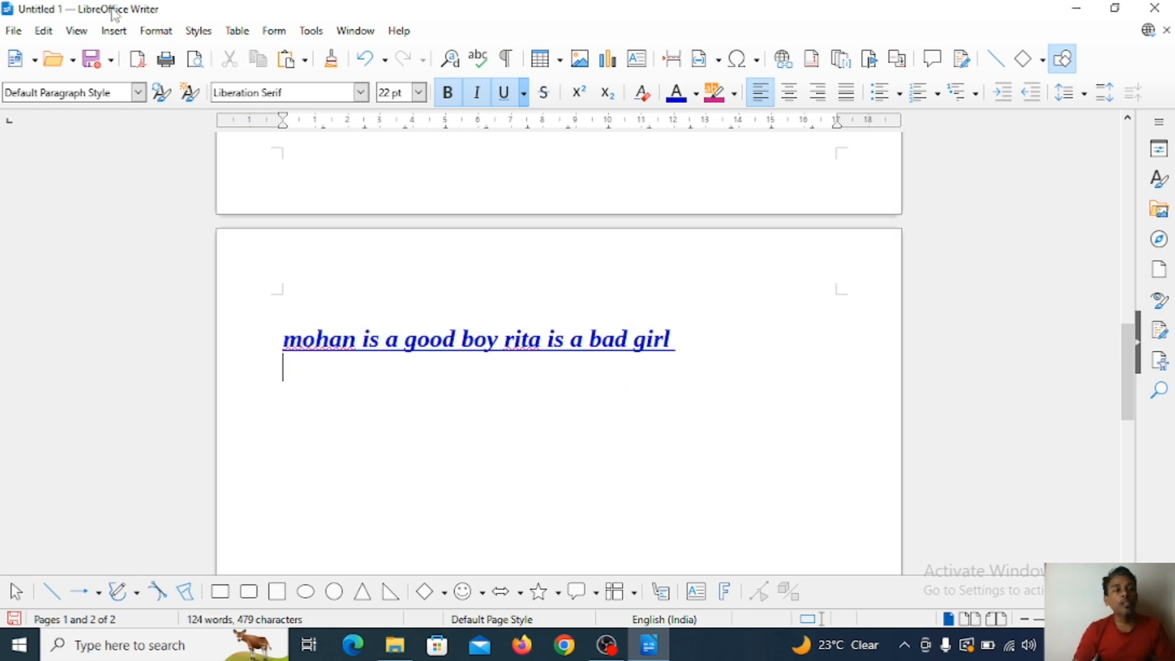
{"action": "left_click", "coordinate": [44, 31]}
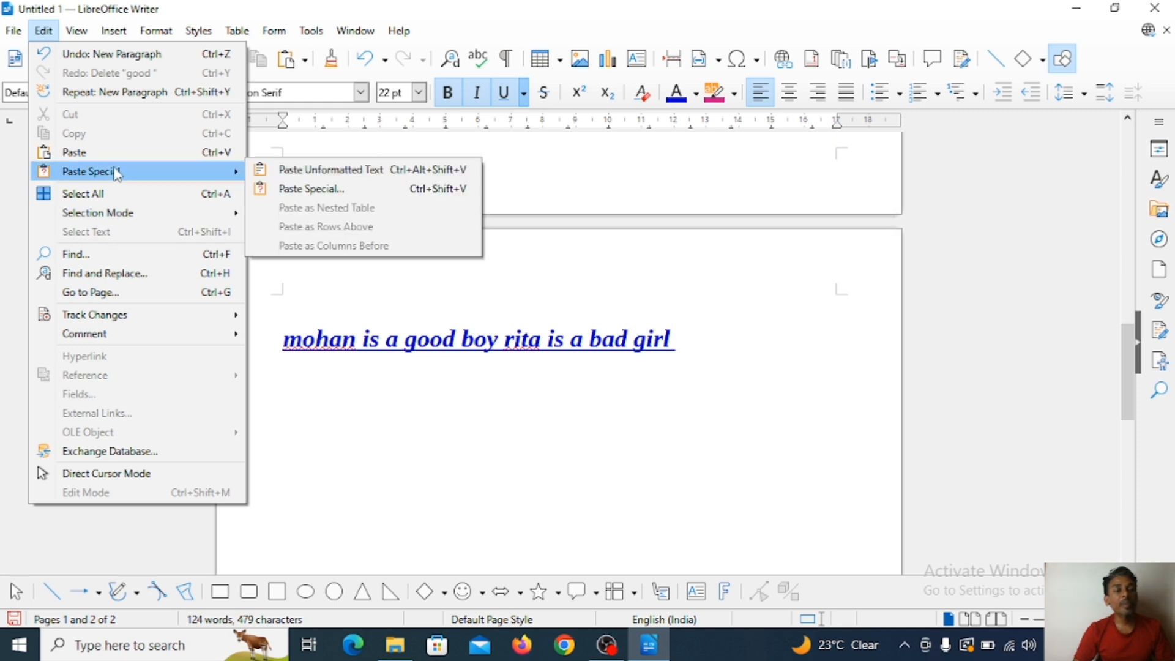
{"action": "left_click", "coordinate": [343, 191]}
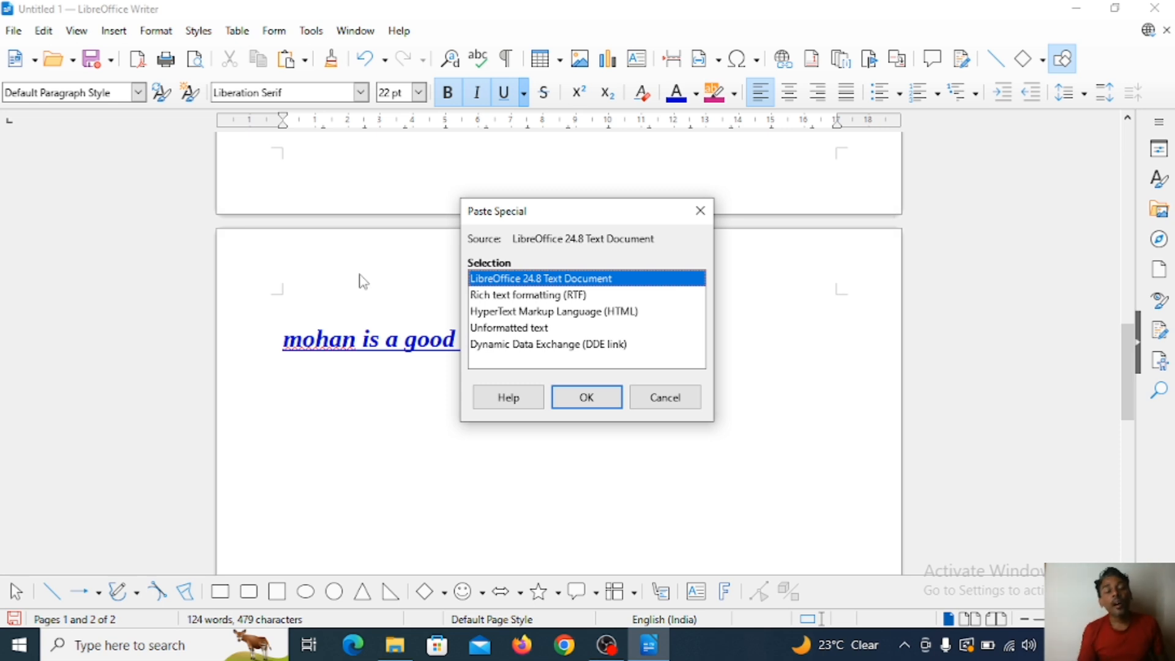
{"action": "left_click", "coordinate": [551, 299]}
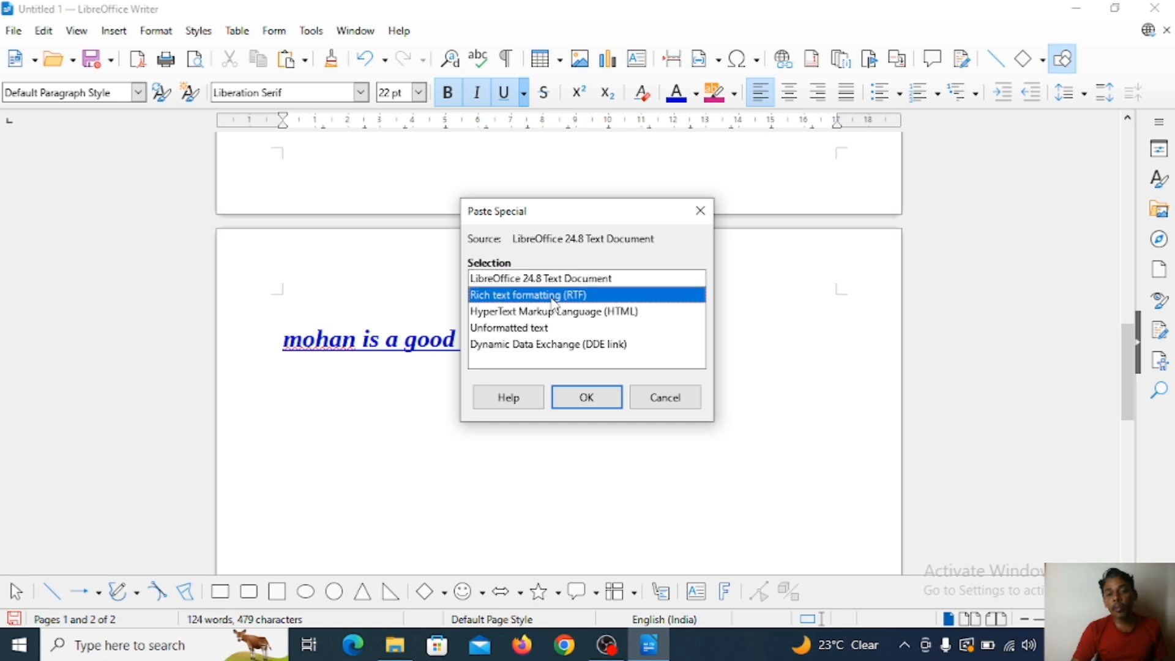
{"action": "left_click", "coordinate": [588, 397]}
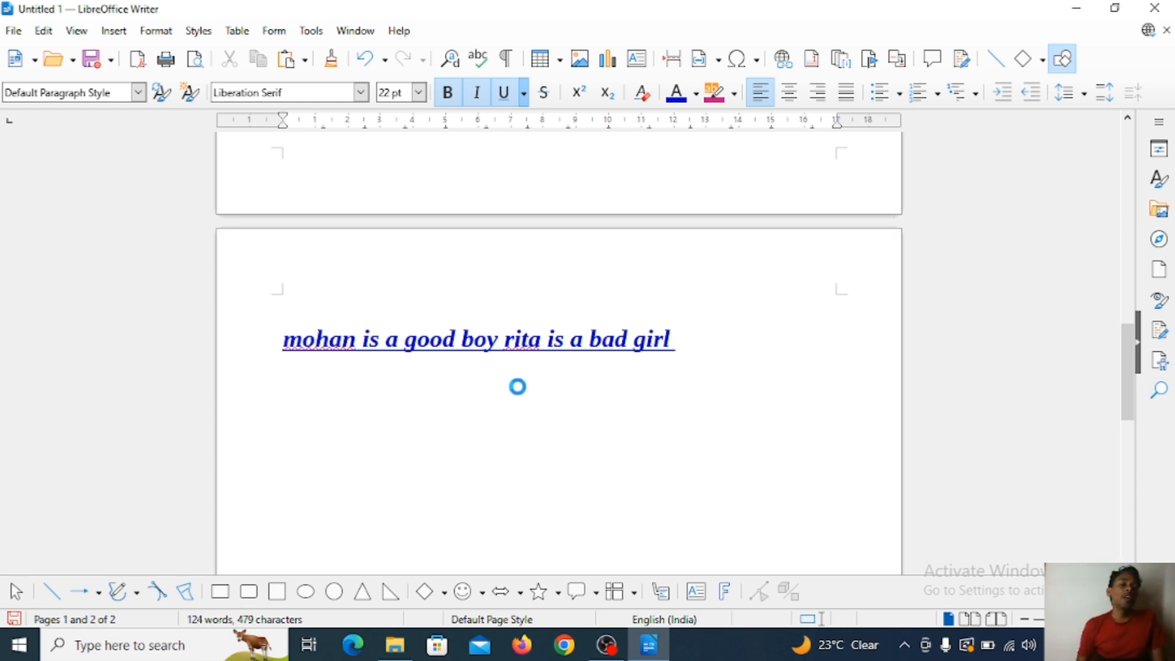
{"action": "key", "text": "ctrl+v"}
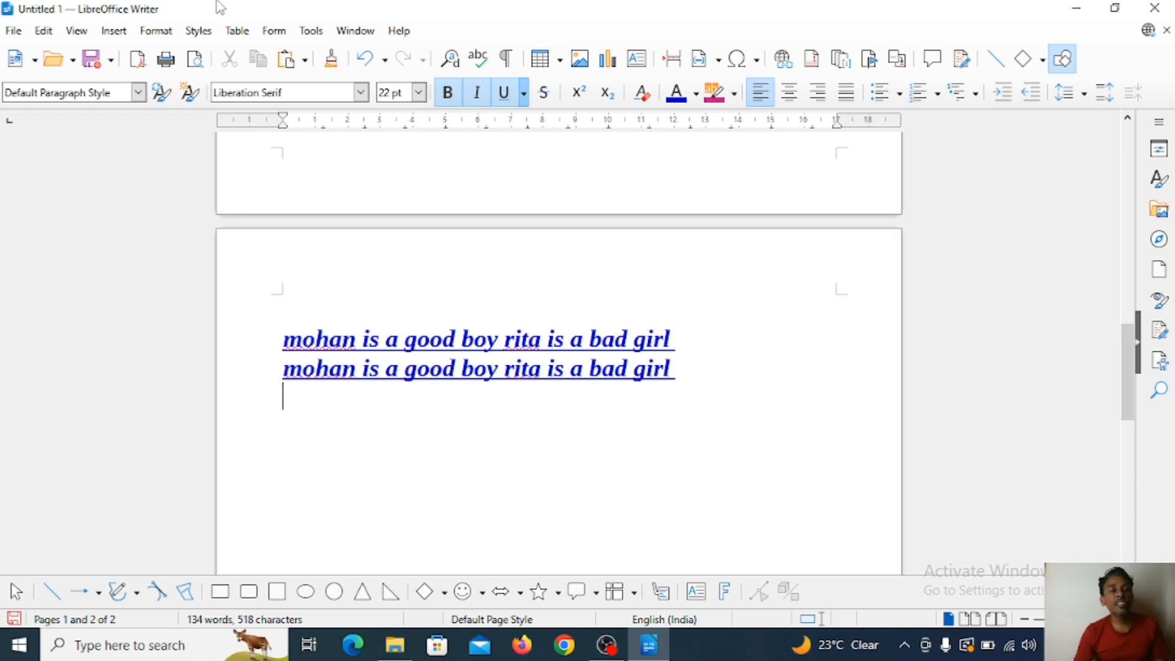
Paste the copied blue line once more below the previous ones using the HyperText Markup Language (HTML) option
{"action": "left_click", "coordinate": [42, 31]}
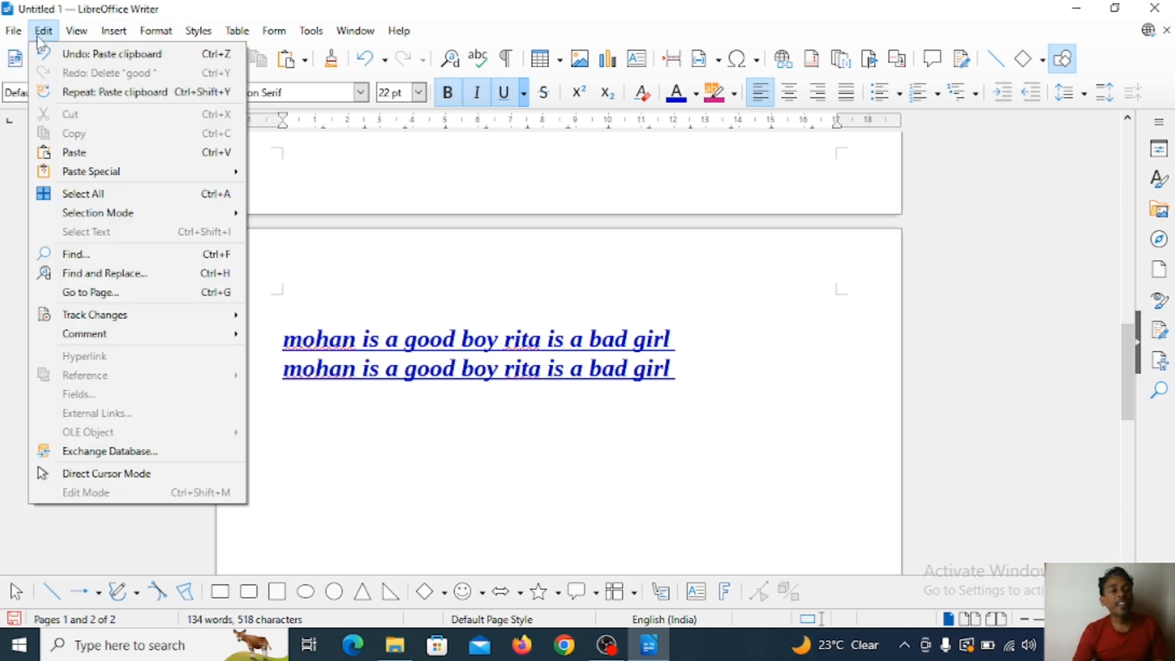
{"action": "mouse_move", "coordinate": [92, 171]}
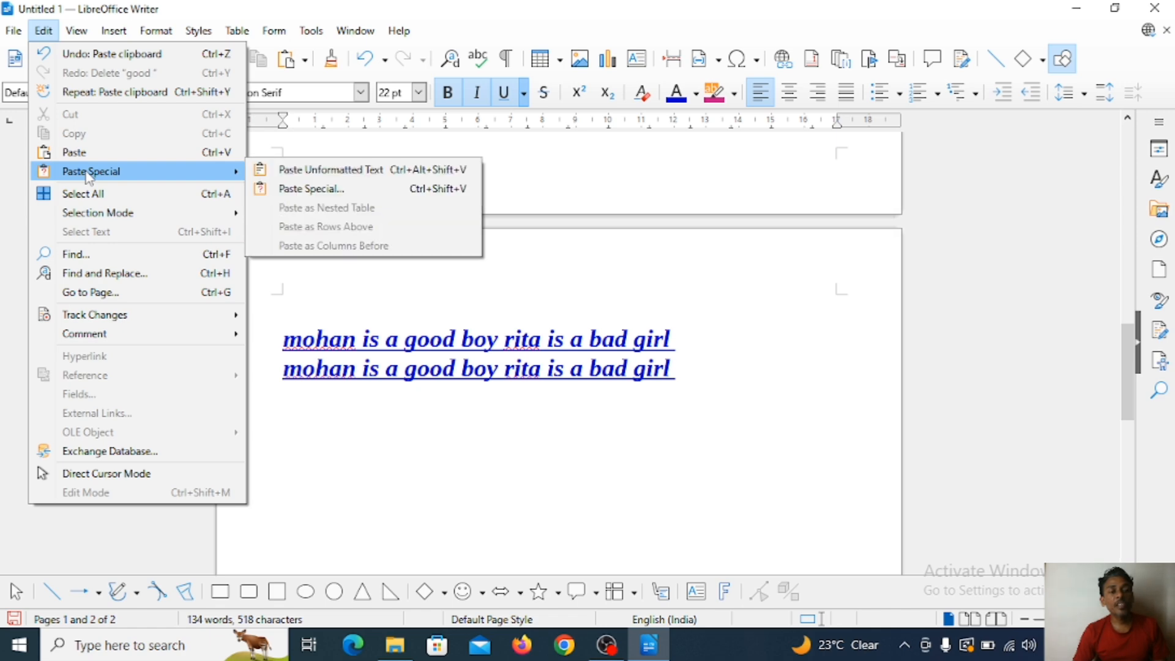
{"action": "left_click", "coordinate": [308, 190]}
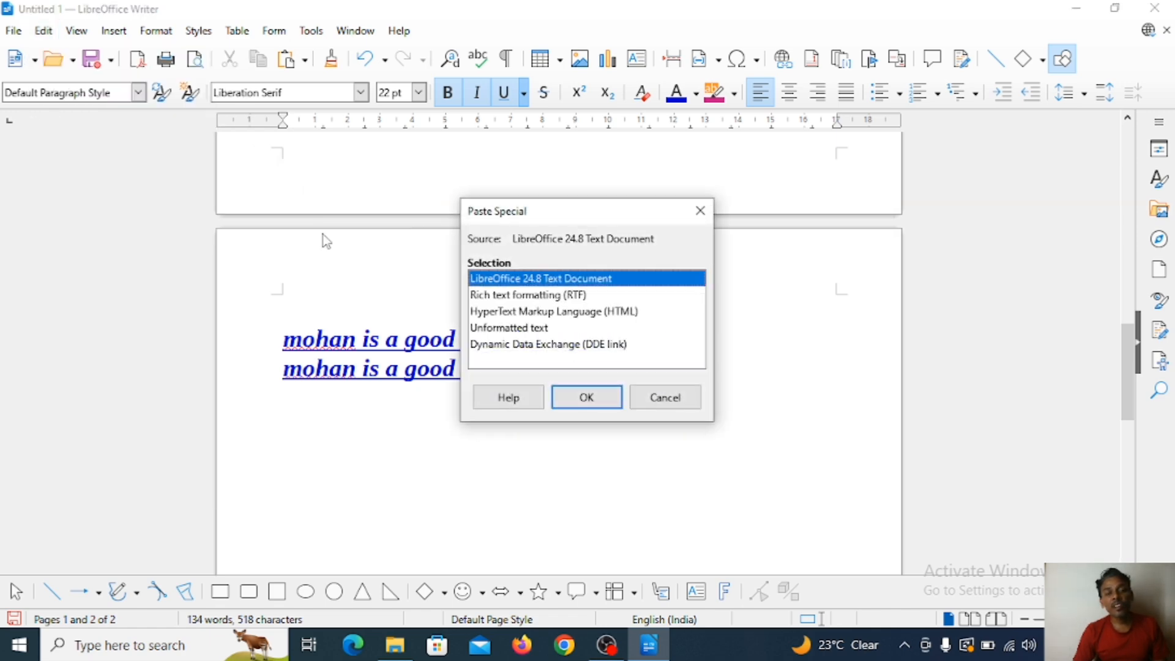
{"action": "left_click", "coordinate": [565, 312]}
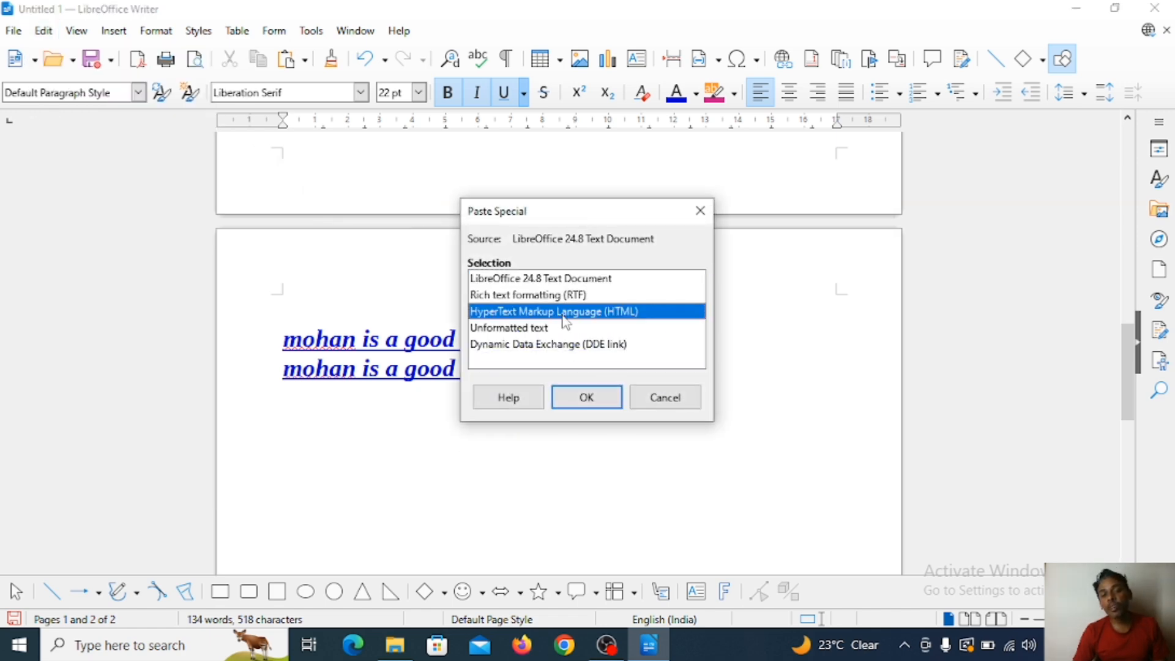
{"action": "left_click", "coordinate": [599, 398]}
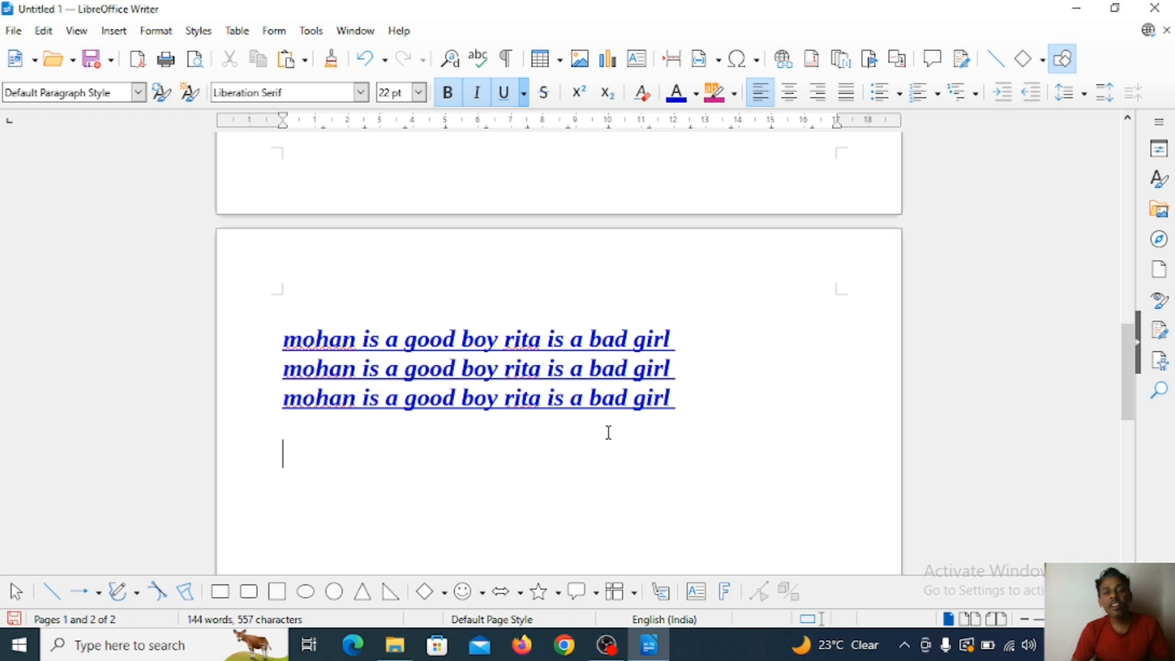
{"action": "left_click_drag", "start_coordinate": [250, 336], "coordinate": [719, 388]}
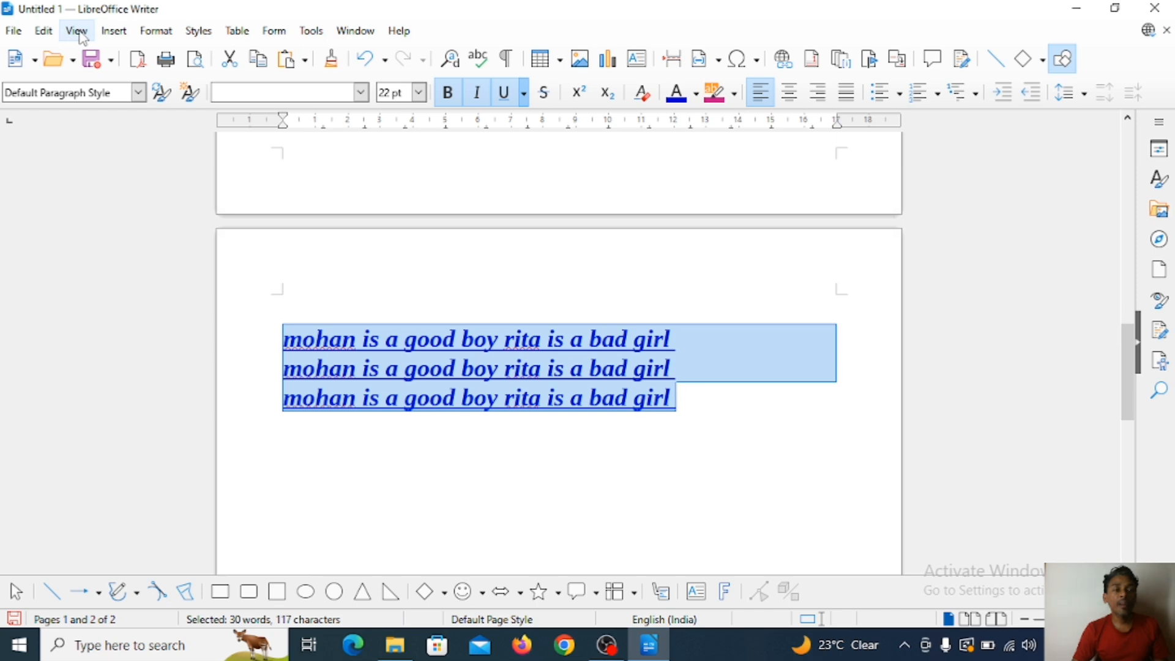
{"action": "left_click", "coordinate": [52, 32]}
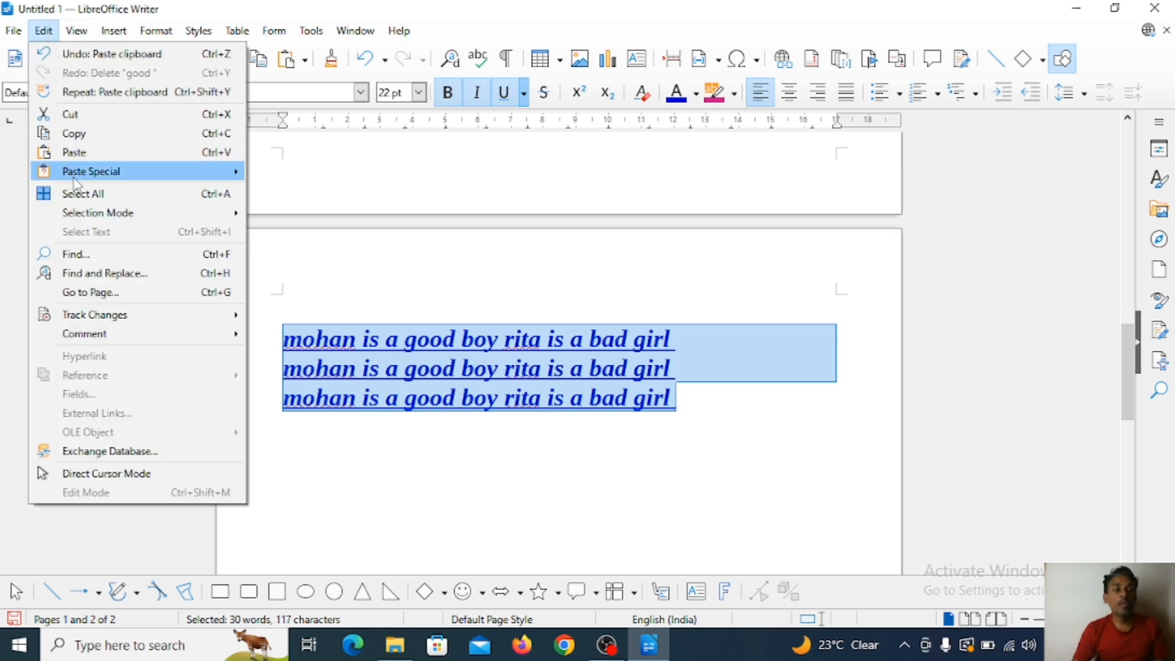
{"action": "mouse_move", "coordinate": [75, 178]}
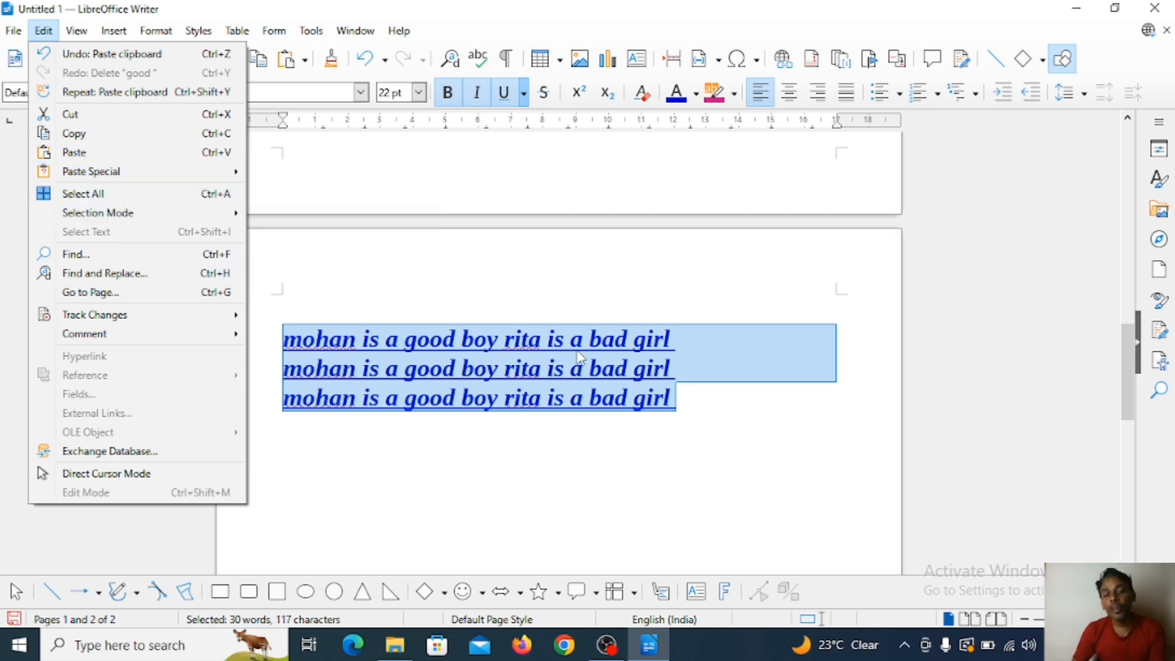
{"action": "left_click", "coordinate": [530, 295]}
Try to select the text manually from the first line of the document down to the blue lines, and clear the selection
{"action": "scroll", "coordinate": [531, 296], "scroll_direction": "up", "scroll_amount": 10}
{"action": "scroll", "coordinate": [530, 295], "scroll_direction": "up", "scroll_amount": 3}
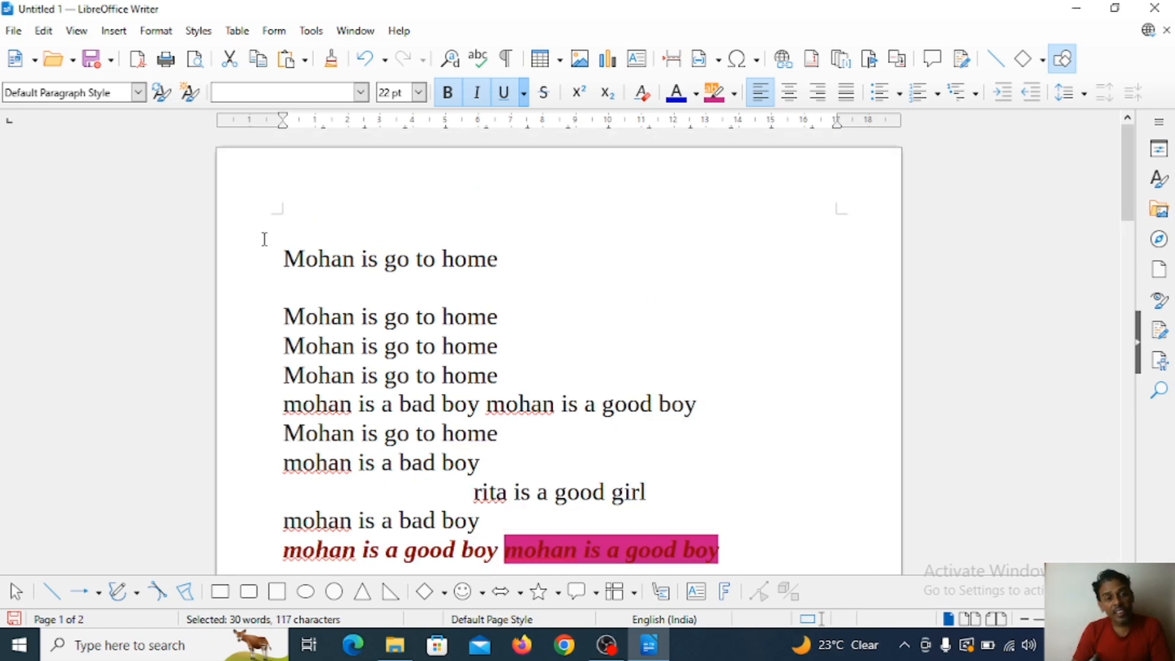
{"action": "left_click_drag", "start_coordinate": [262, 239], "coordinate": [282, 428]}
{"action": "scroll", "coordinate": [282, 429], "scroll_direction": "down", "scroll_amount": 10}
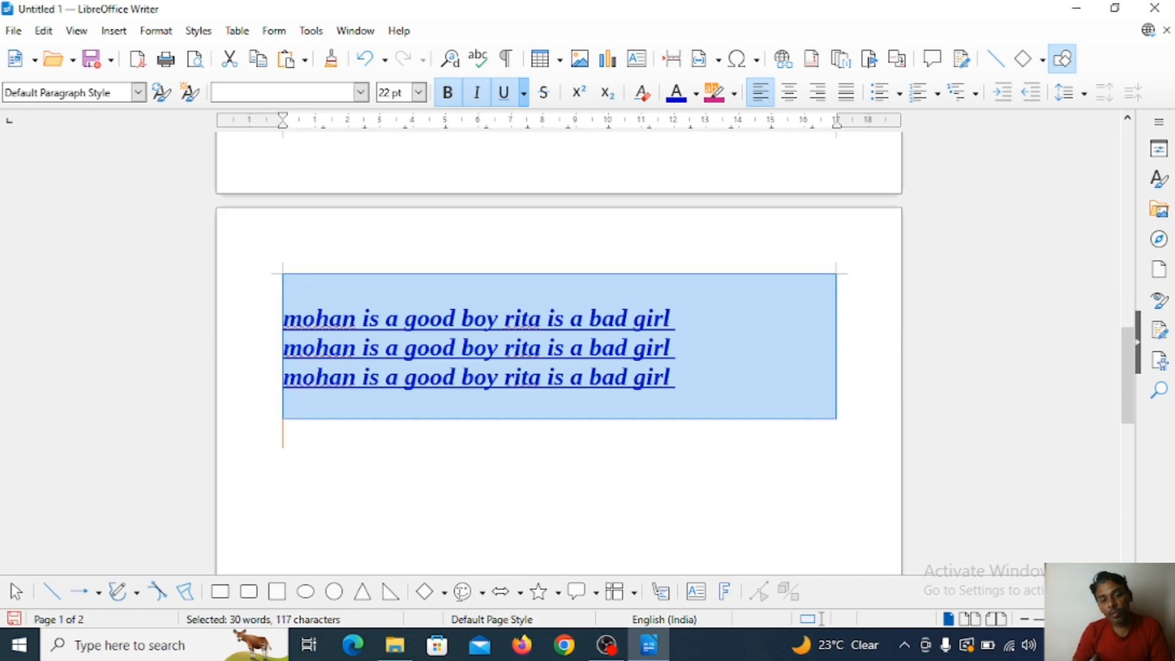
{"action": "left_click_drag", "start_coordinate": [464, 605], "coordinate": [545, 340]}
{"action": "left_click", "coordinate": [536, 349]}
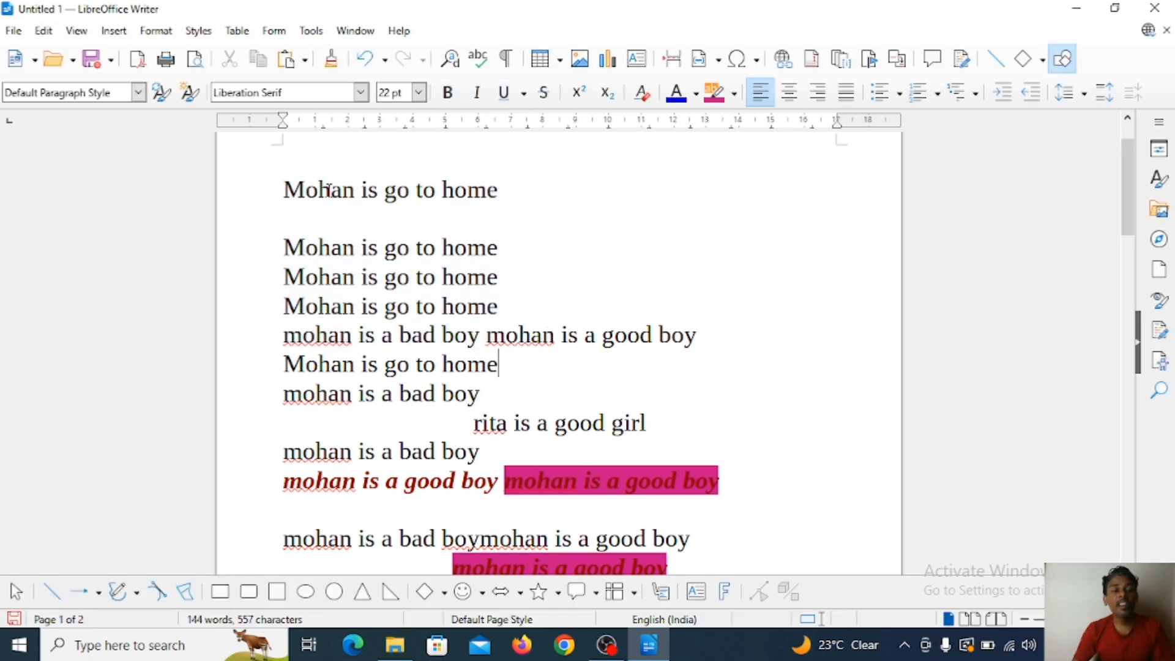
Select all content of the document with Select All and check the selection across both pages
{"action": "left_click", "coordinate": [275, 186]}
{"action": "left_click", "coordinate": [424, 365]}
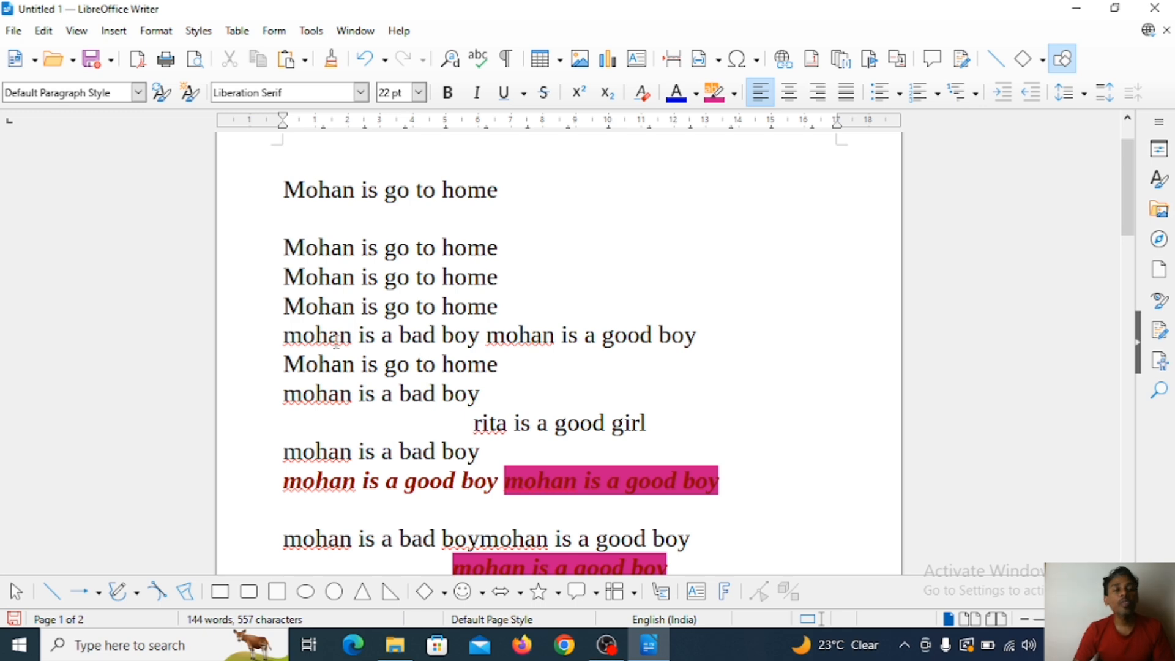
{"action": "left_click", "coordinate": [44, 31]}
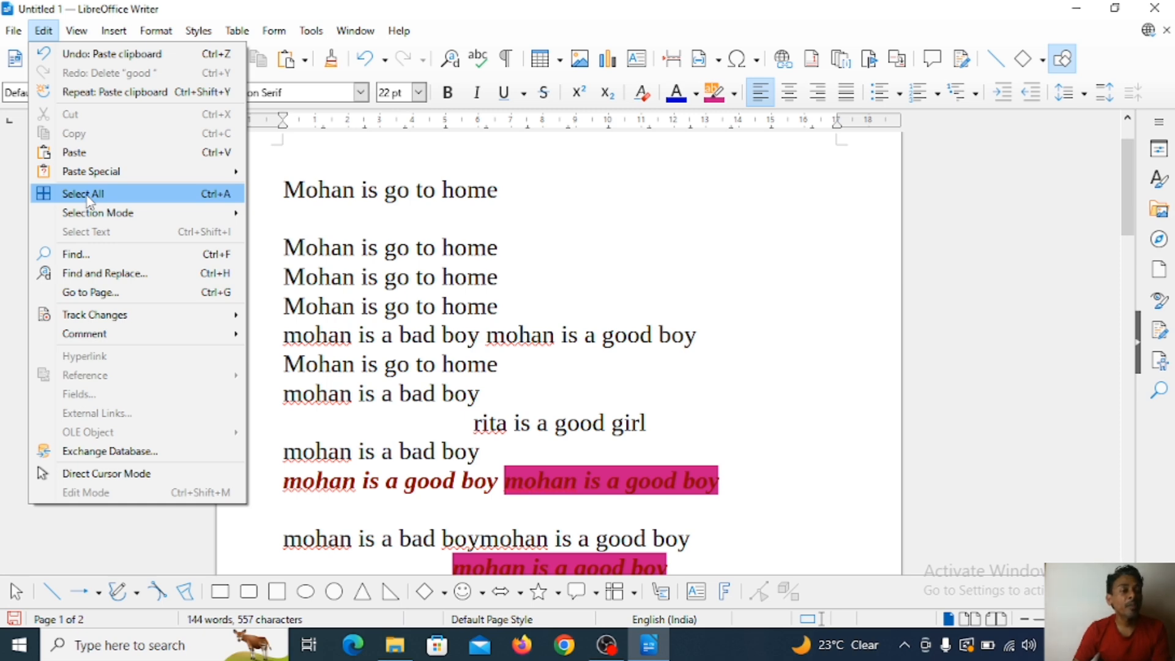
{"action": "left_click", "coordinate": [87, 195]}
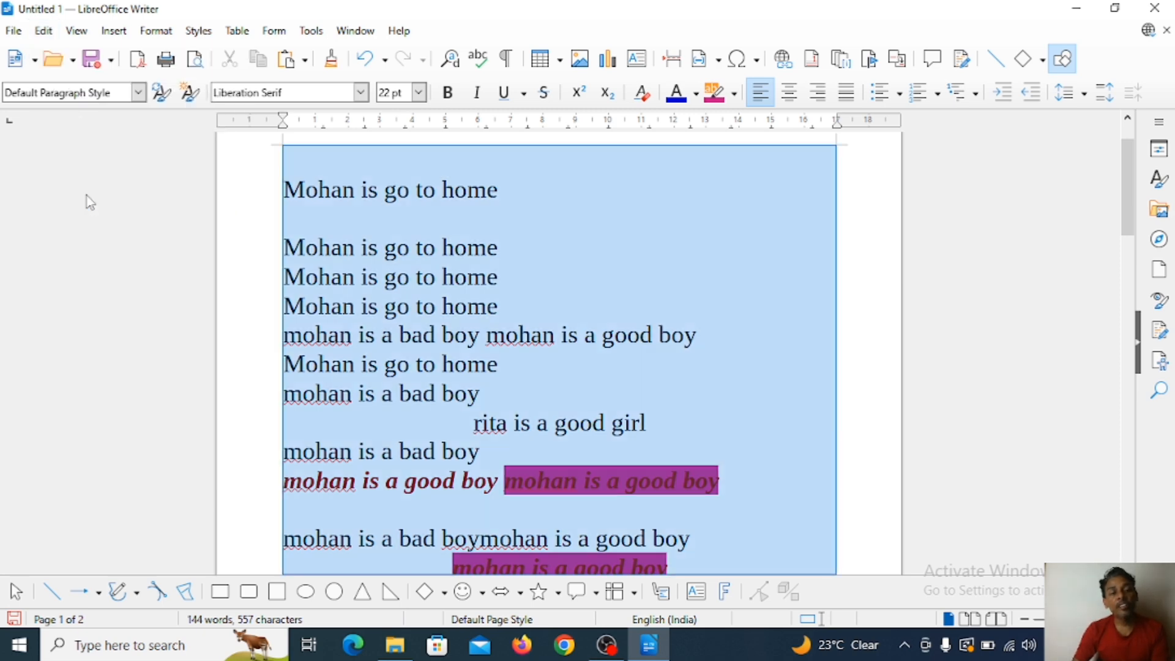
{"action": "scroll", "coordinate": [774, 244], "scroll_direction": "down", "scroll_amount": 5}
{"action": "scroll", "coordinate": [575, 369], "scroll_direction": "down", "scroll_amount": 10}
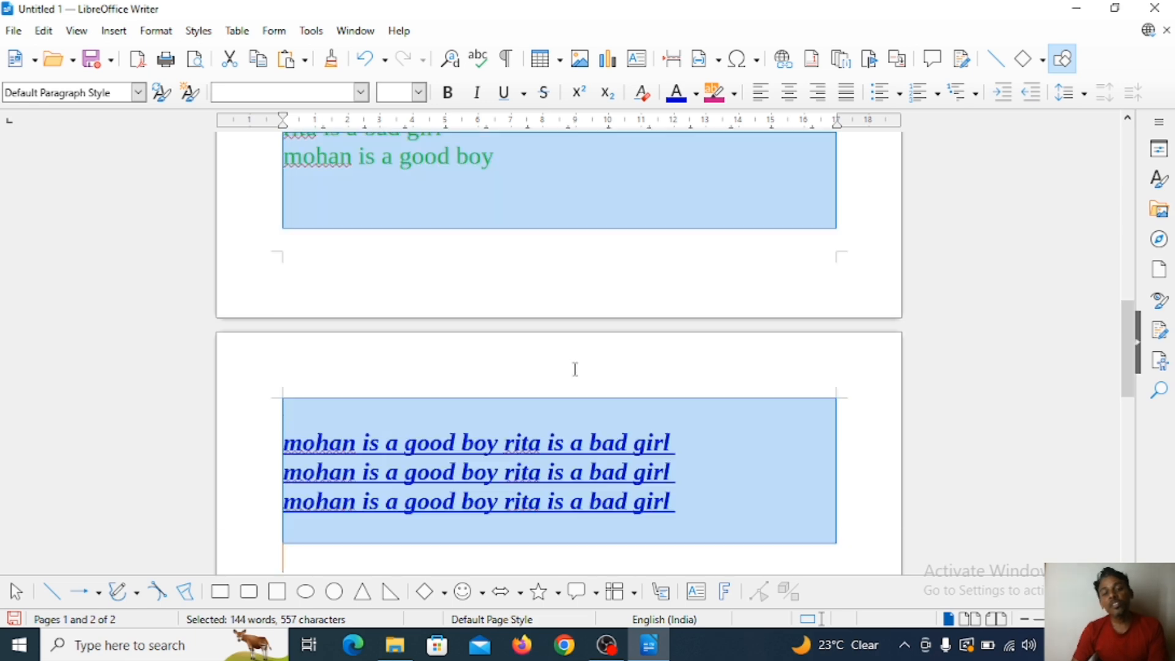
{"action": "scroll", "coordinate": [576, 370], "scroll_direction": "up", "scroll_amount": 3}
{"action": "scroll", "coordinate": [575, 369], "scroll_direction": "up", "scroll_amount": 15}
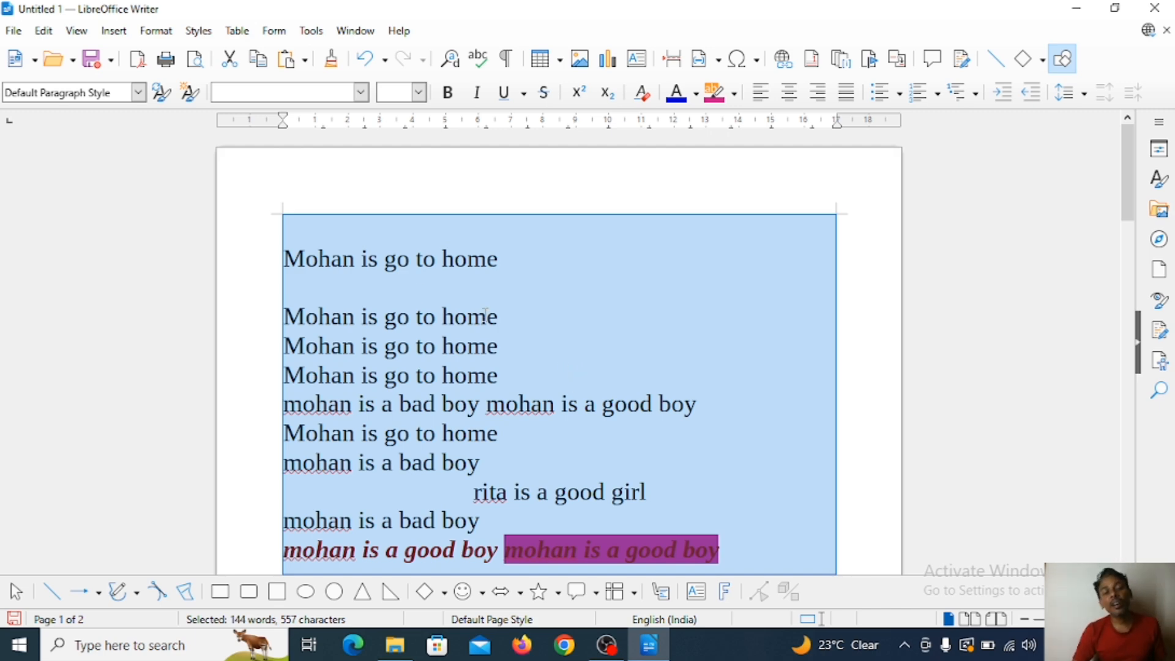
Check the available Selection Mode options and clear the whole-document selection
{"action": "left_click", "coordinate": [46, 34]}
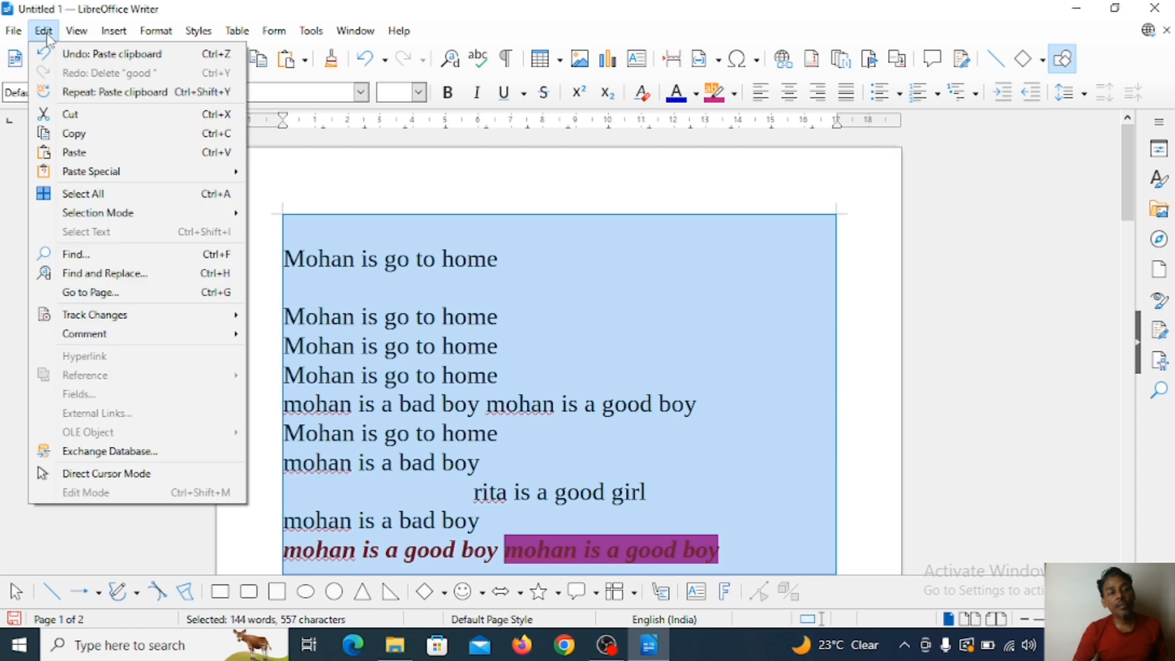
{"action": "mouse_move", "coordinate": [98, 212]}
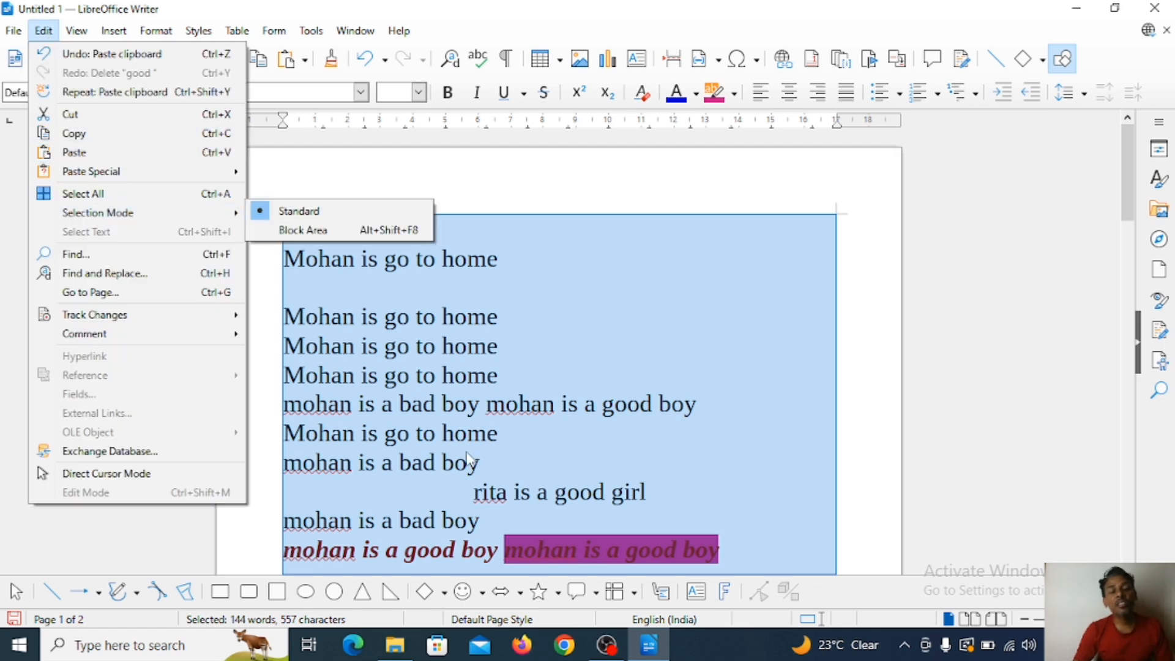
{"action": "key", "text": "Escape"}
{"action": "key", "text": "Escape"}
{"action": "left_click", "coordinate": [435, 404]}
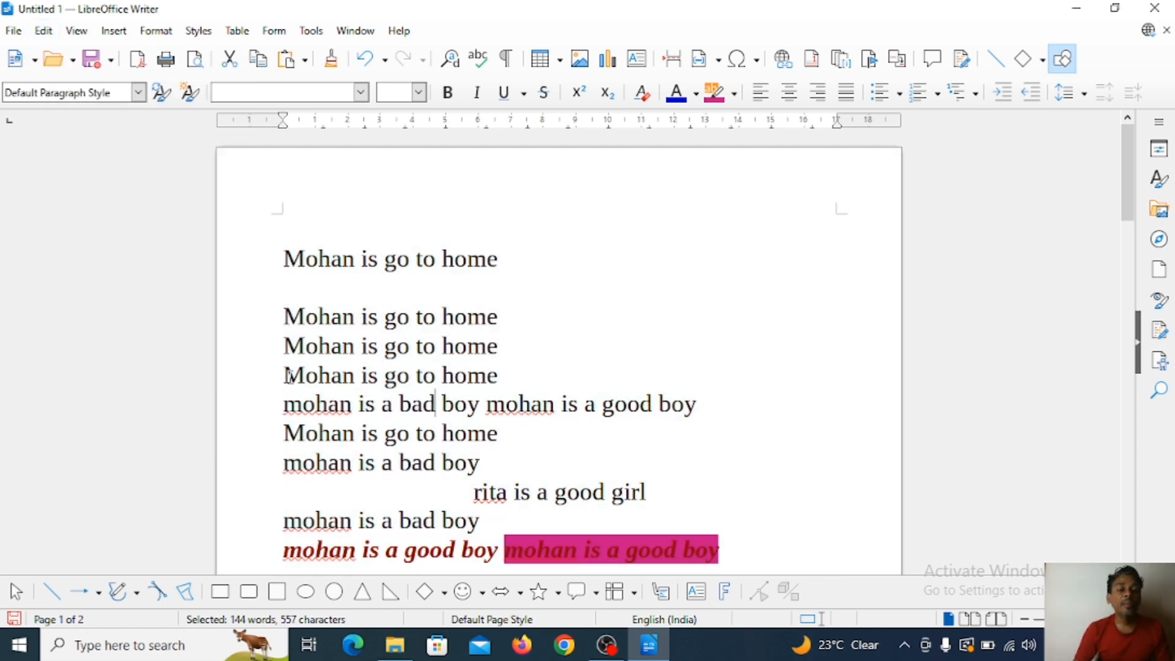
{"action": "left_click", "coordinate": [375, 404]}
{"action": "left_click", "coordinate": [773, 211]}
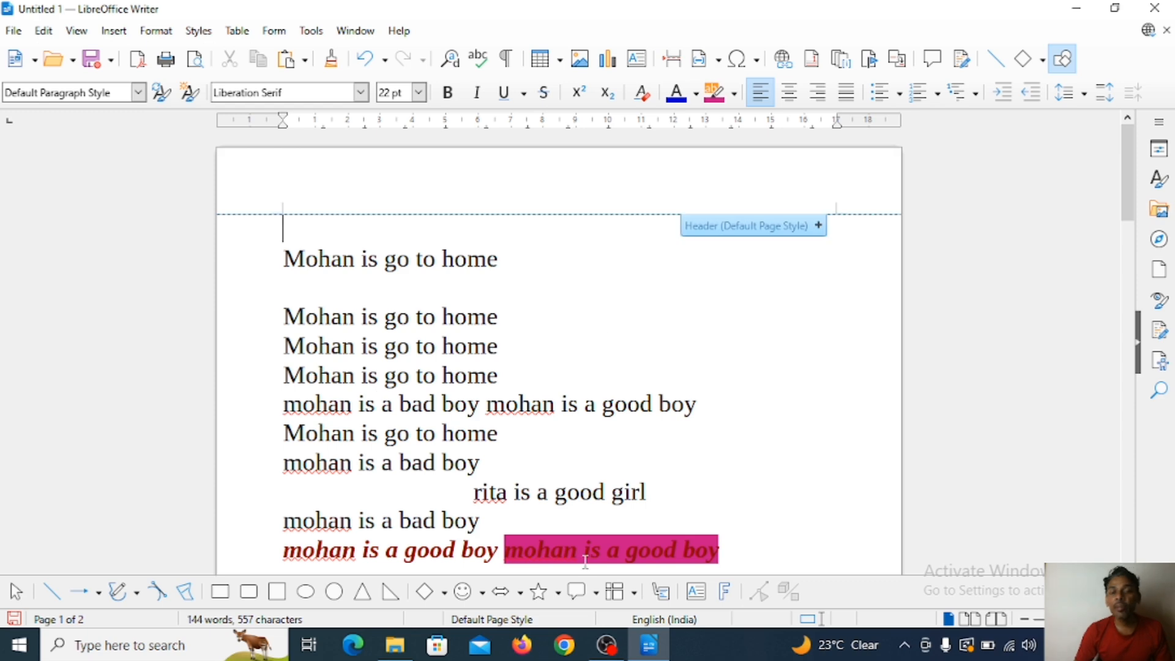
Select the blank line with the sentence below it, select the entire document instead, and clear the selection
{"action": "left_click_drag", "start_coordinate": [704, 293], "coordinate": [716, 318]}
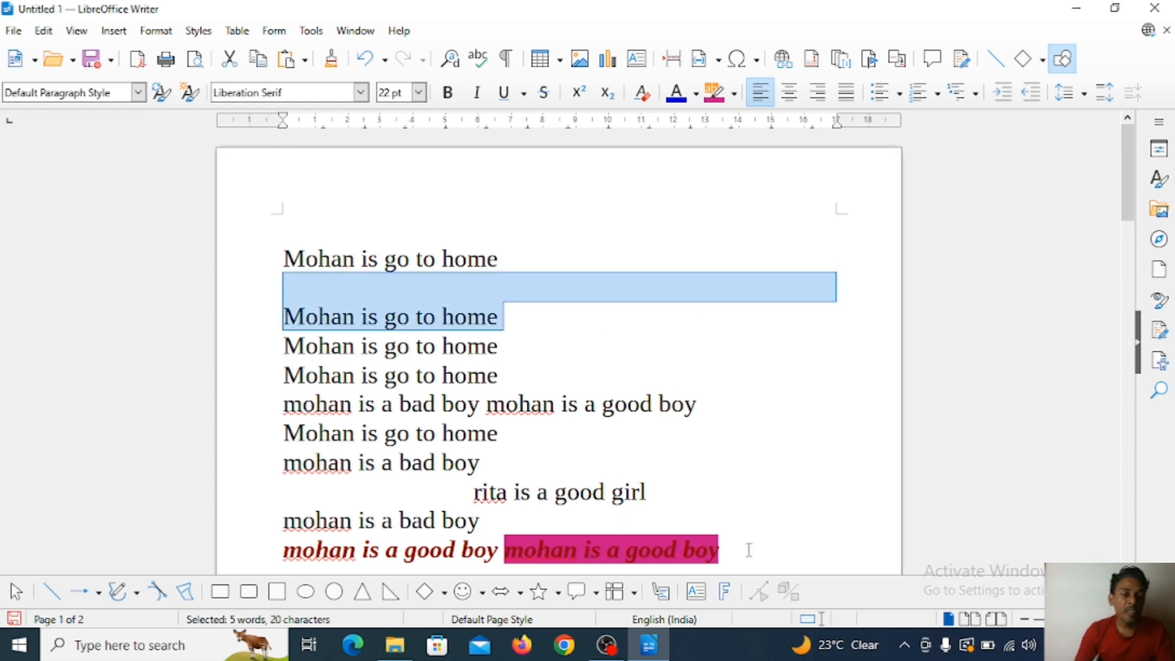
{"action": "left_click", "coordinate": [749, 550]}
{"action": "key", "text": "ctrl+a"}
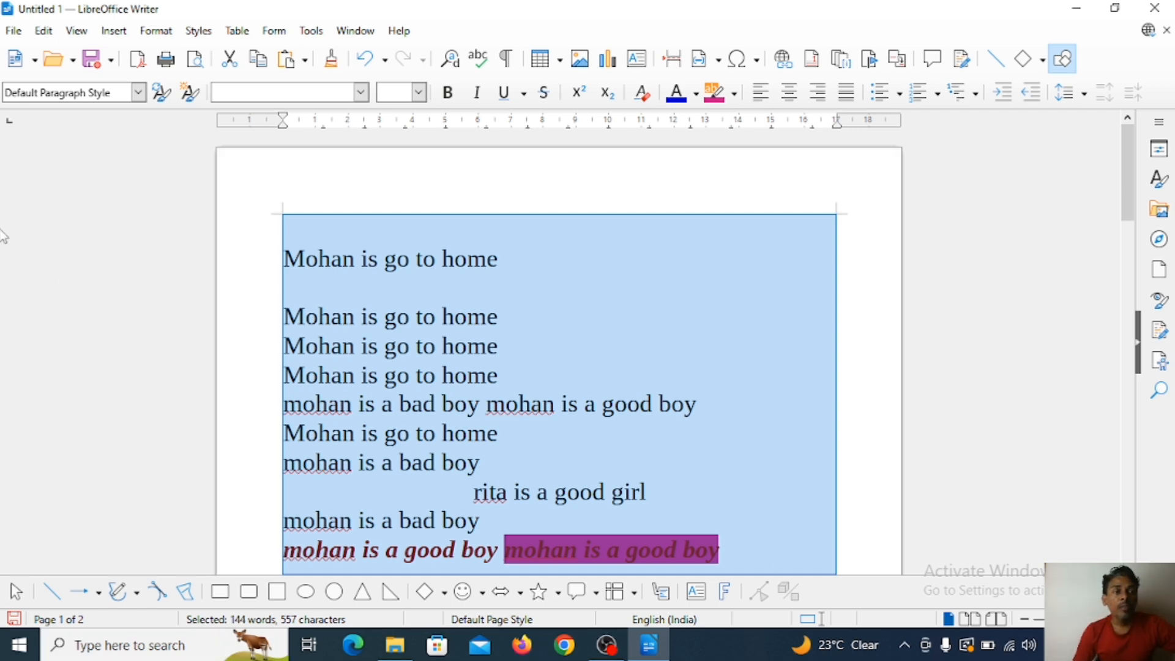
{"action": "left_click", "coordinate": [416, 411]}
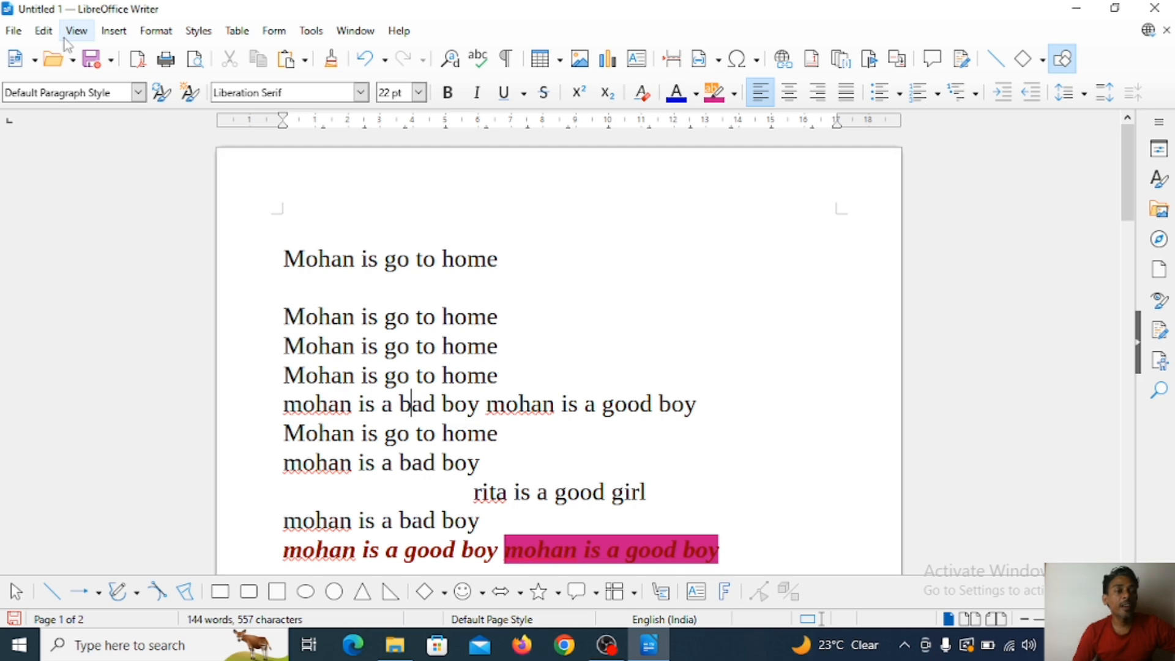
In Standard selection mode, select text from the first sentence down into the seventh sentence line, and clear the selection
{"action": "left_click", "coordinate": [44, 30]}
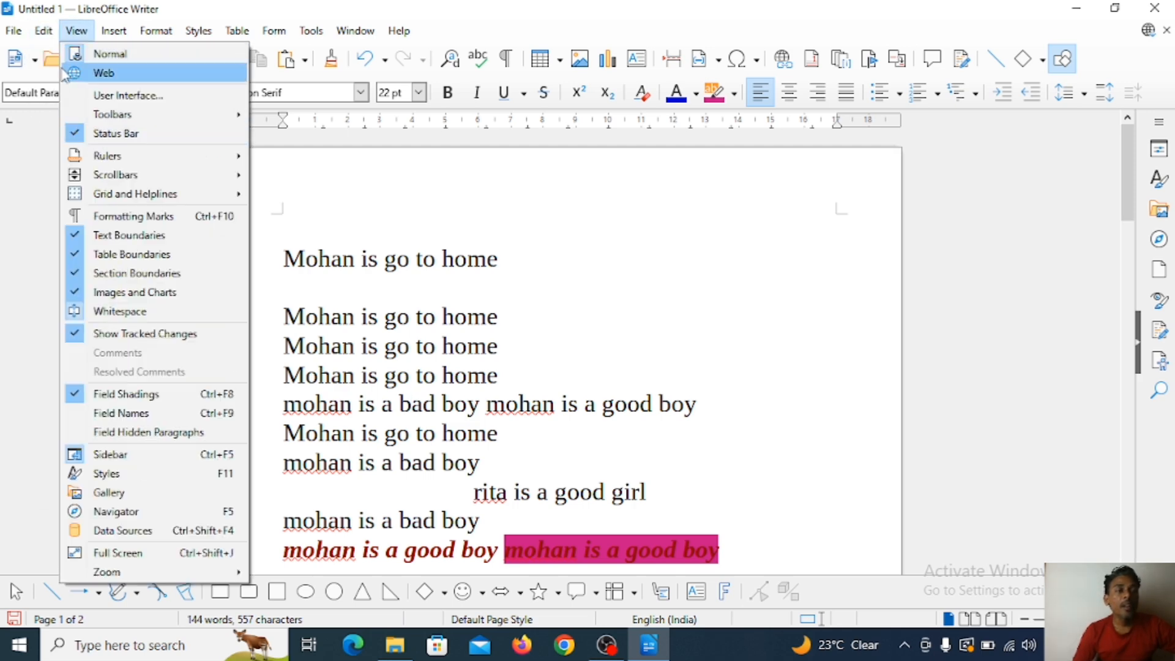
{"action": "mouse_move", "coordinate": [43, 30]}
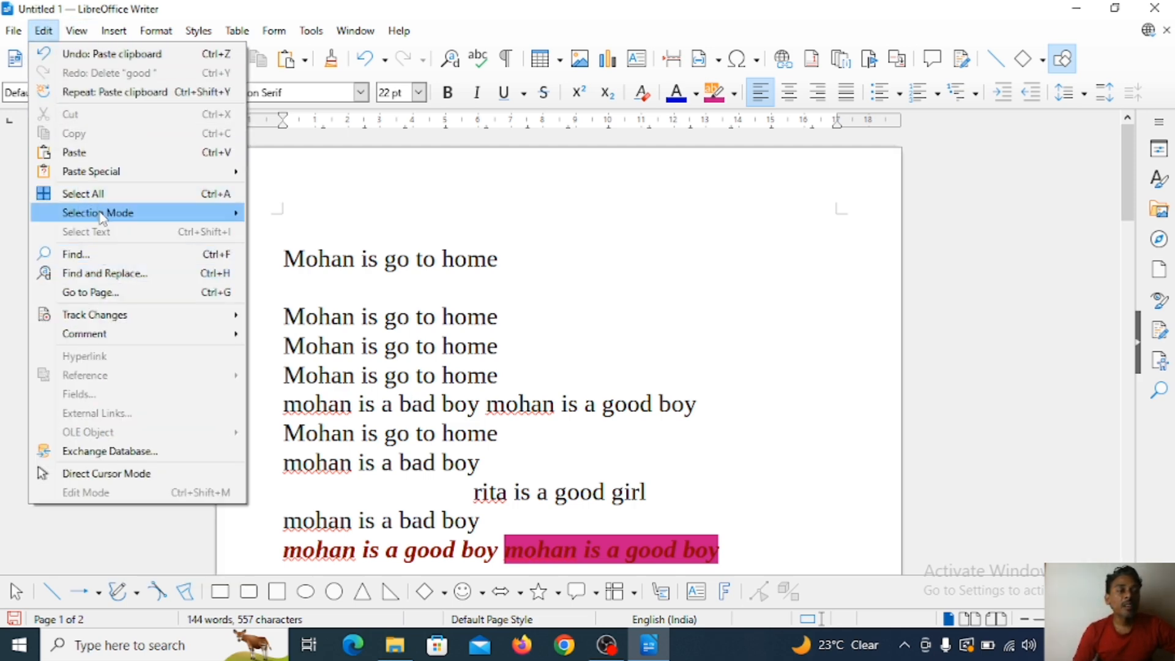
{"action": "mouse_move", "coordinate": [103, 219]}
{"action": "left_click", "coordinate": [819, 318]}
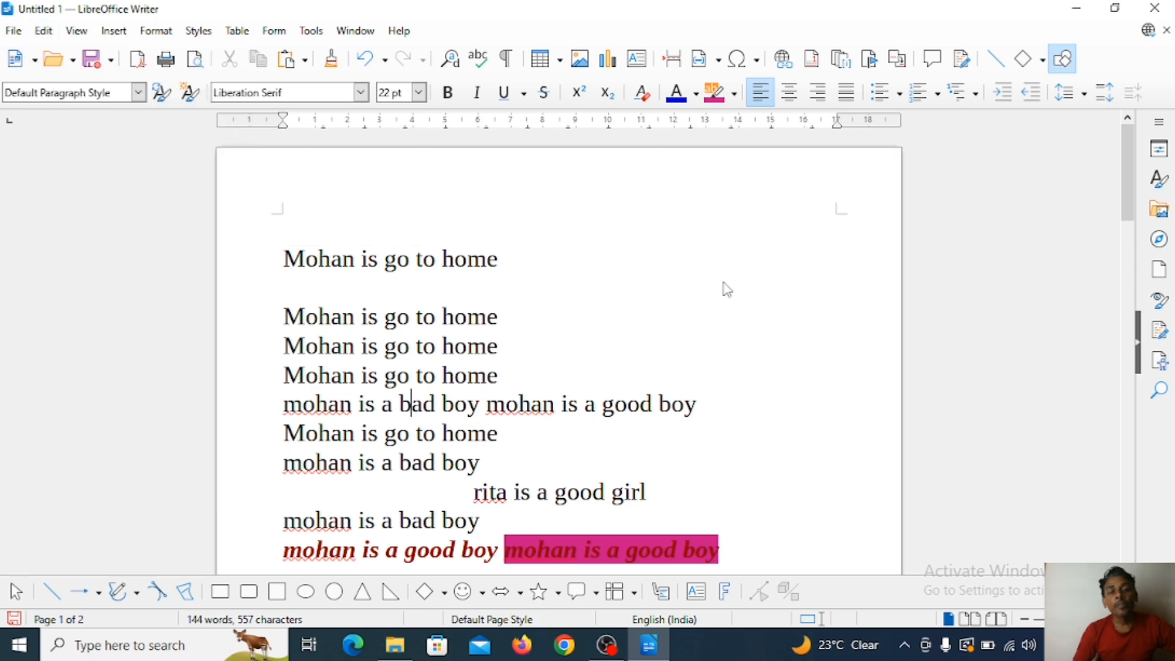
{"action": "left_click_drag", "start_coordinate": [263, 254], "coordinate": [329, 424]}
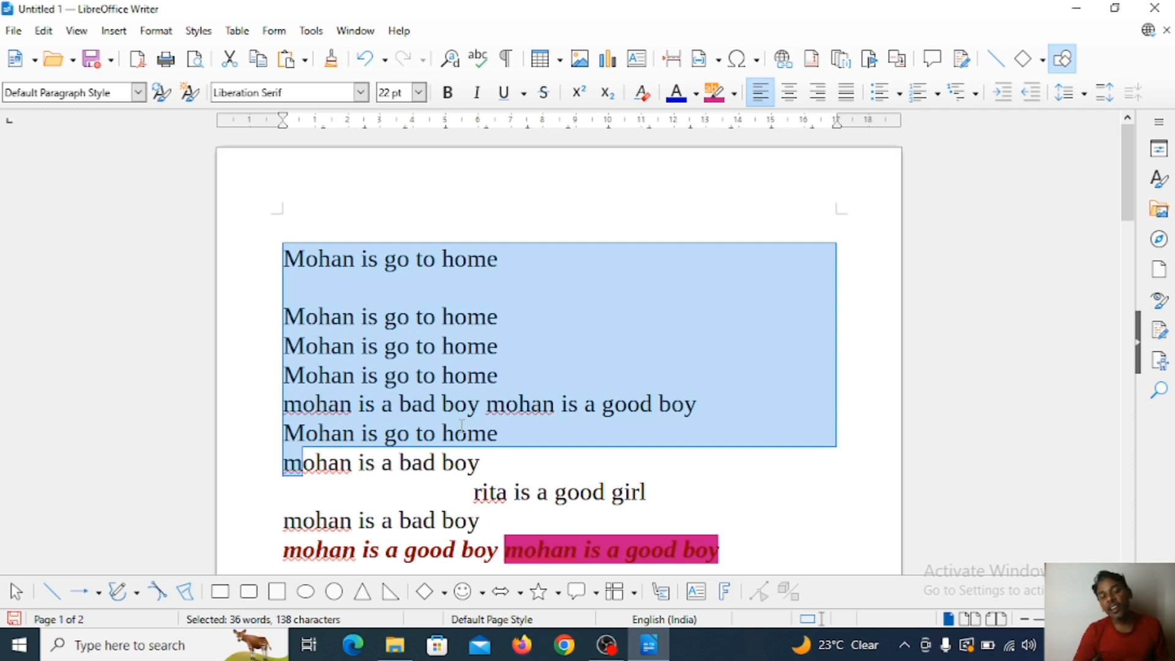
{"action": "left_click", "coordinate": [330, 226]}
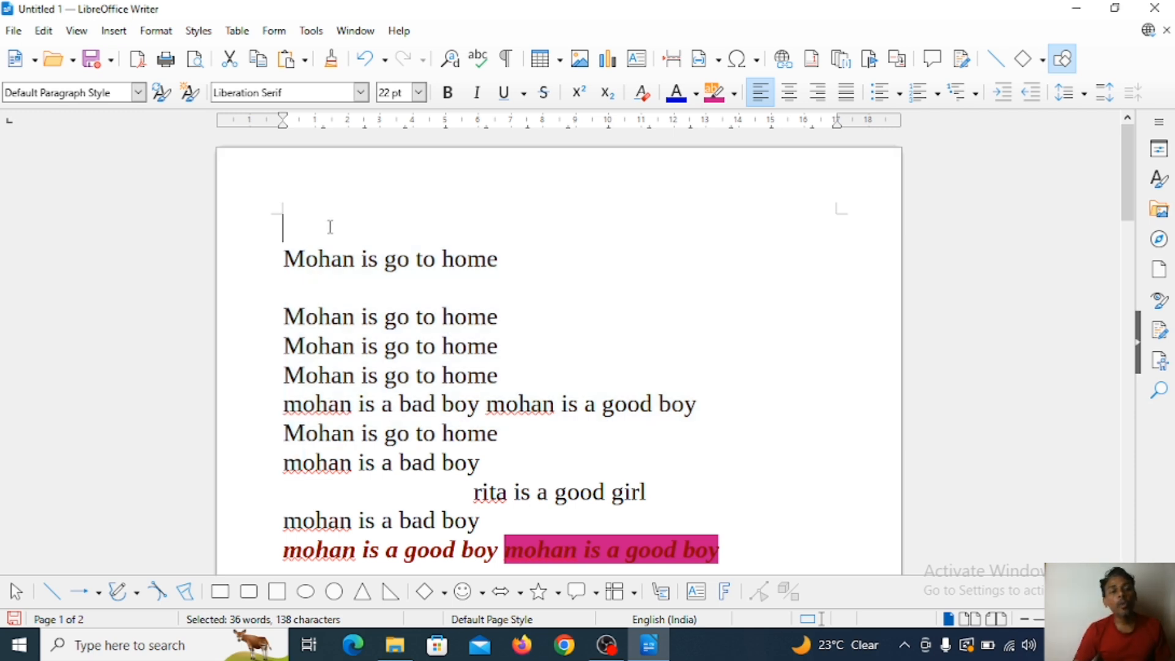
Switch the selection mode to Block Area and select the lines from the first sentence through the red bold italic line
{"action": "left_click", "coordinate": [43, 30]}
{"action": "mouse_move", "coordinate": [82, 213]}
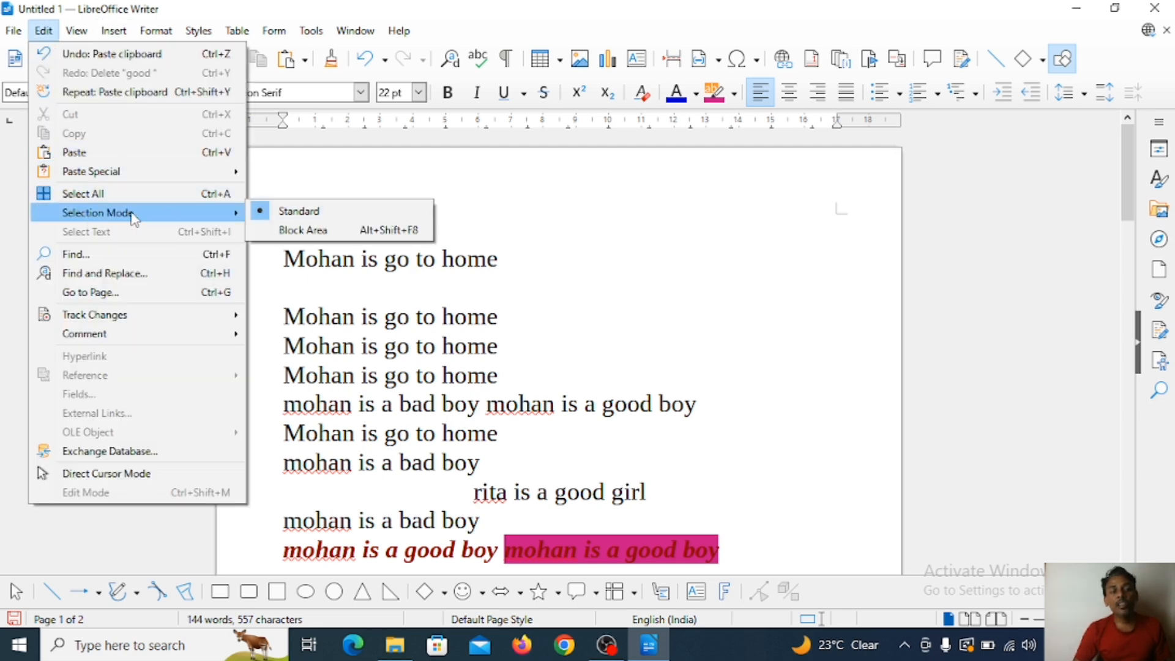
{"action": "left_click", "coordinate": [306, 230]}
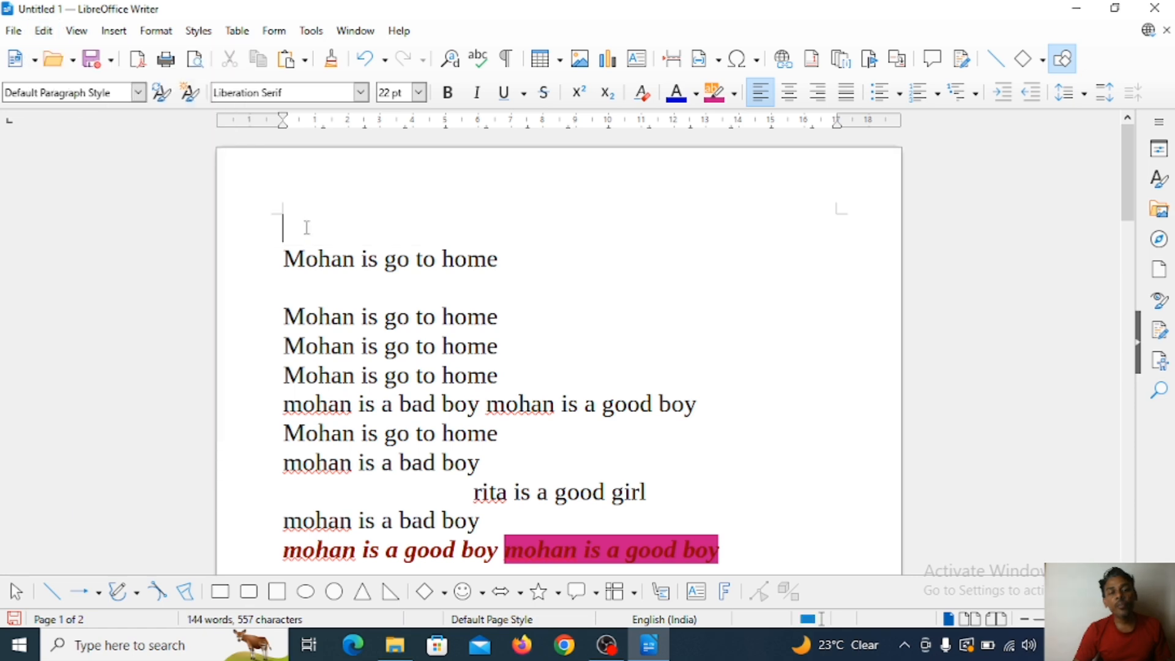
{"action": "left_click_drag", "start_coordinate": [282, 246], "coordinate": [813, 543]}
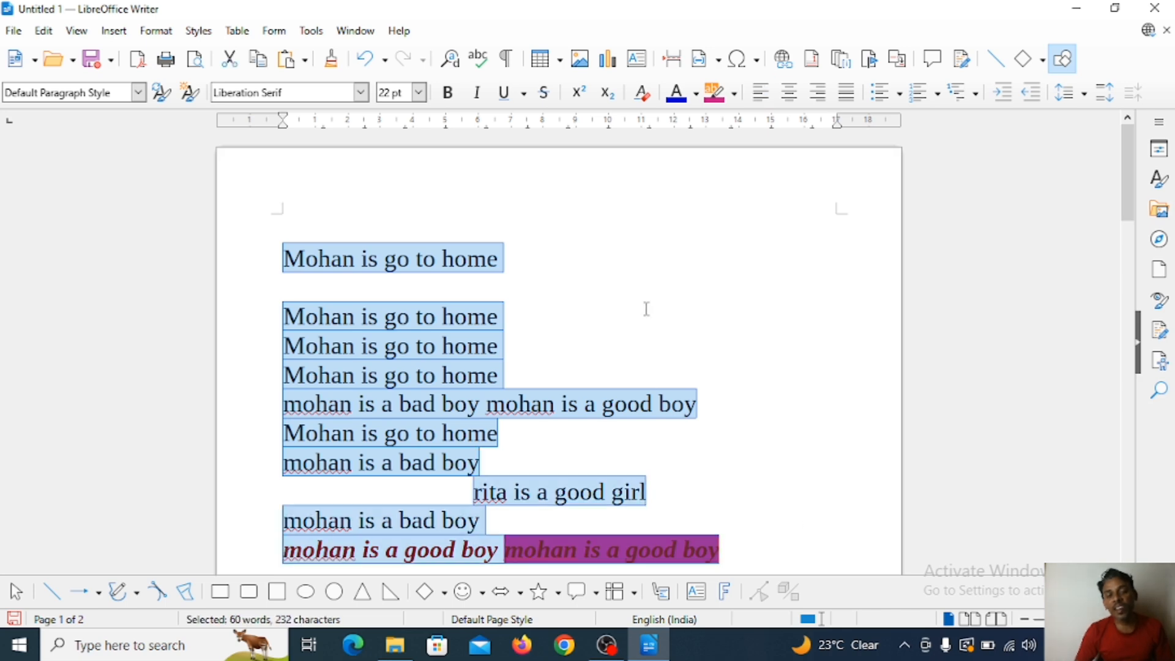
{"action": "scroll", "coordinate": [645, 310], "scroll_direction": "down", "scroll_amount": 2}
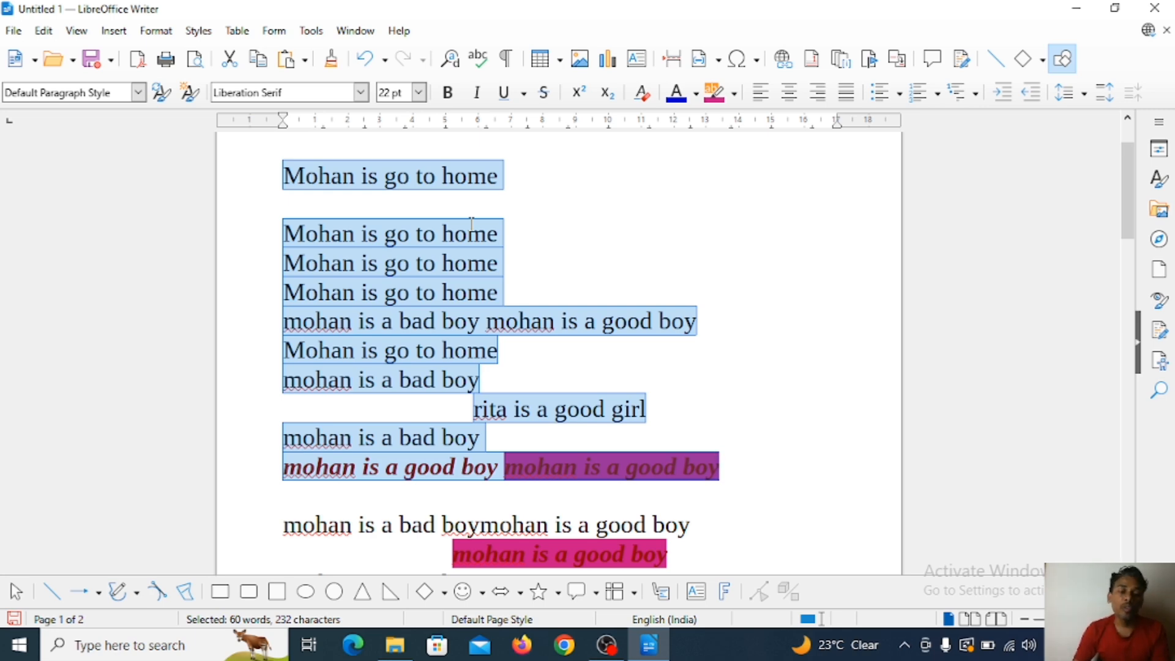
Set the selection mode back to Standard, select from the first sentence down to the centred highlighted line, and clear the selection
{"action": "left_click", "coordinate": [43, 30]}
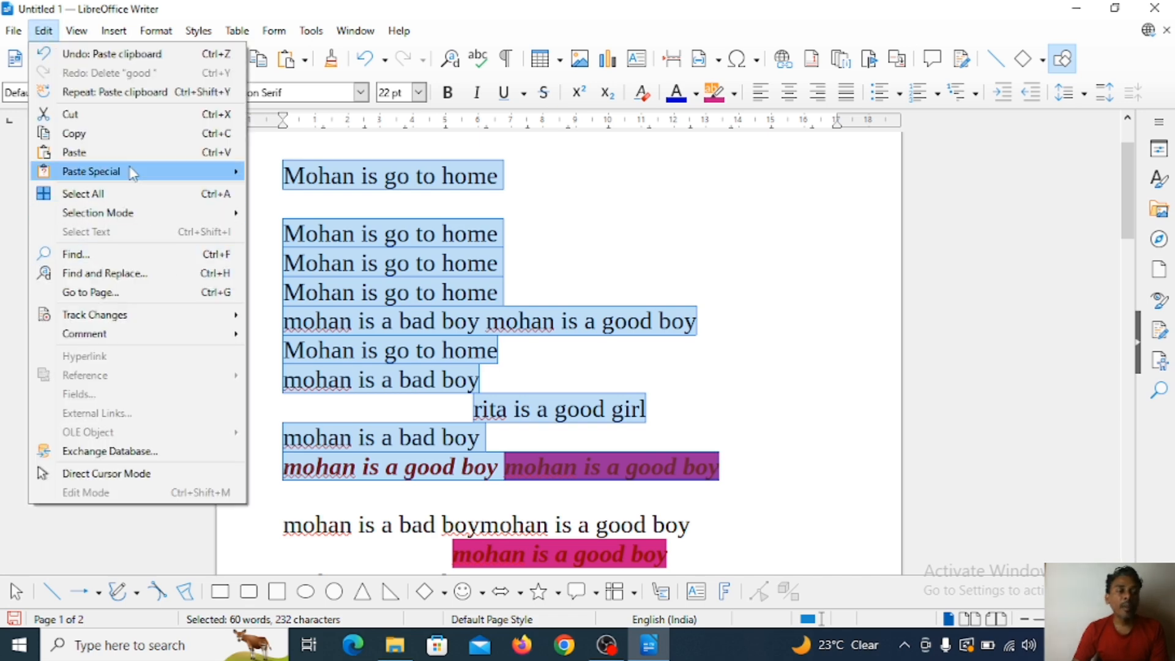
{"action": "mouse_move", "coordinate": [133, 173]}
{"action": "mouse_move", "coordinate": [134, 210]}
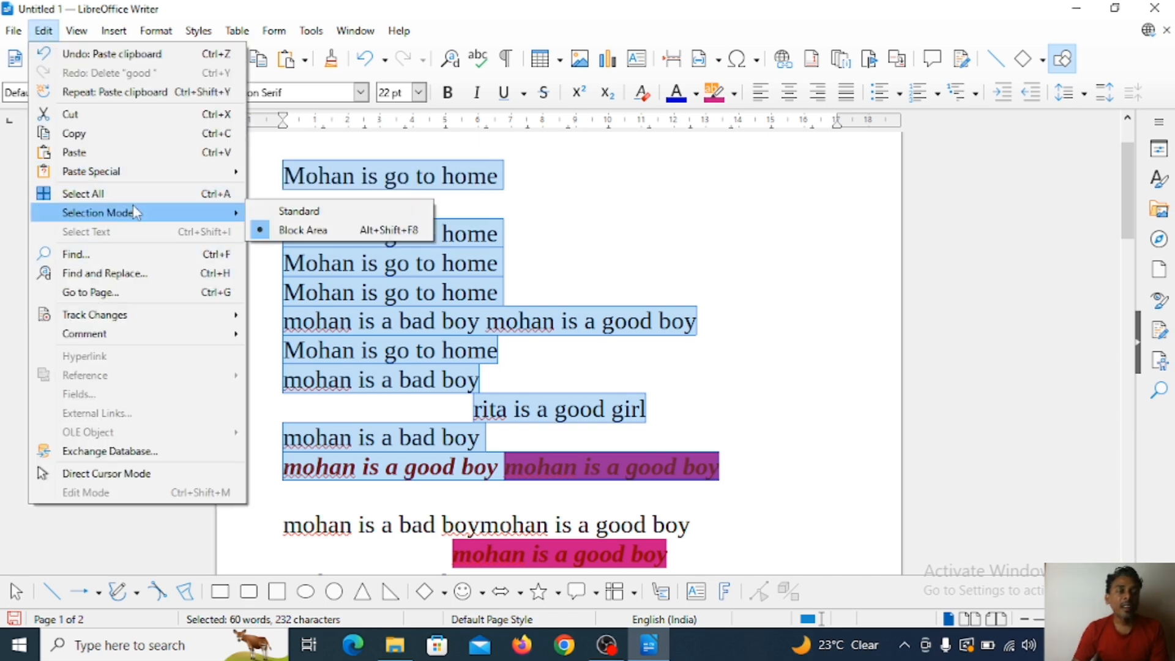
{"action": "left_click", "coordinate": [334, 210]}
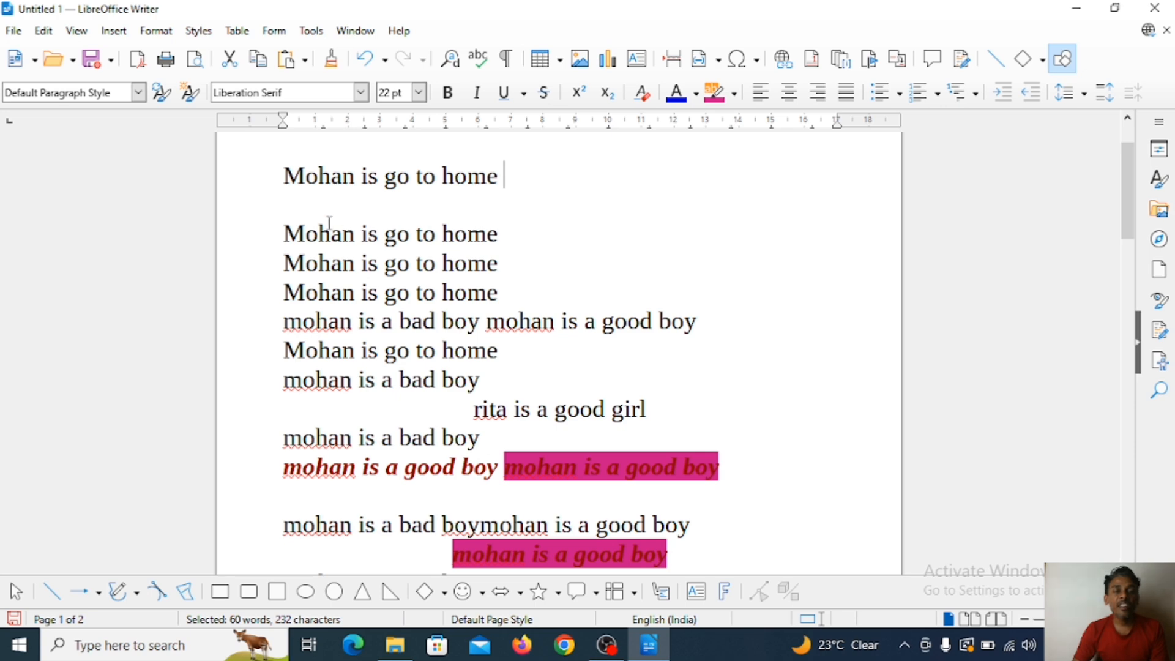
{"action": "left_click_drag", "start_coordinate": [280, 174], "coordinate": [713, 547]}
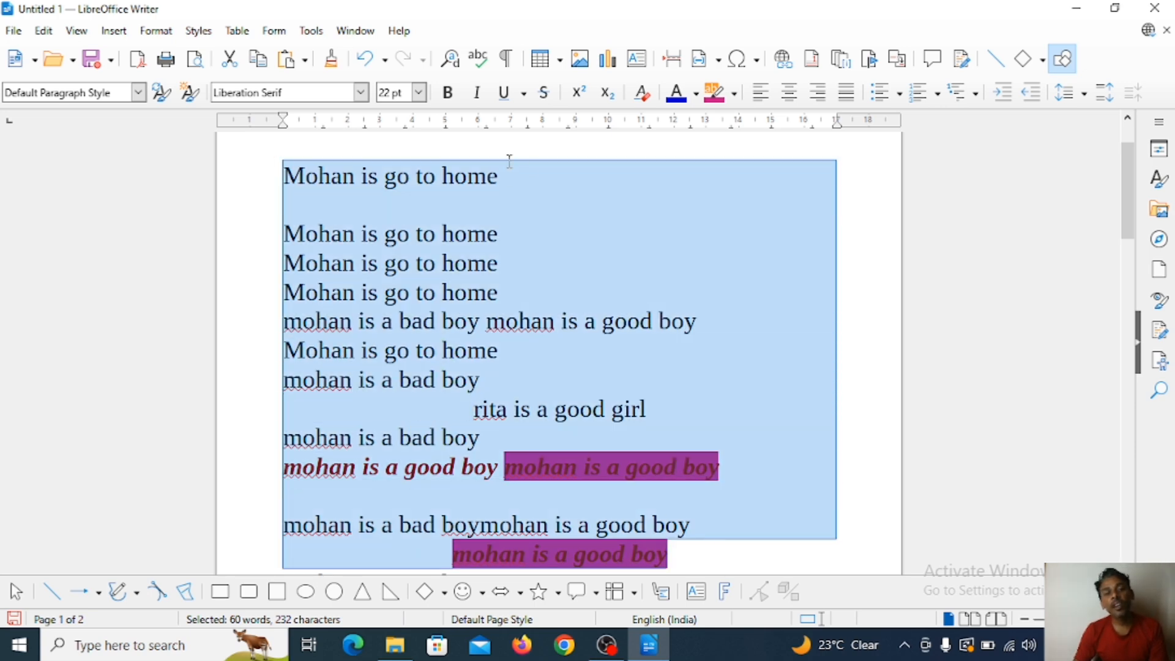
{"action": "left_click", "coordinate": [577, 229]}
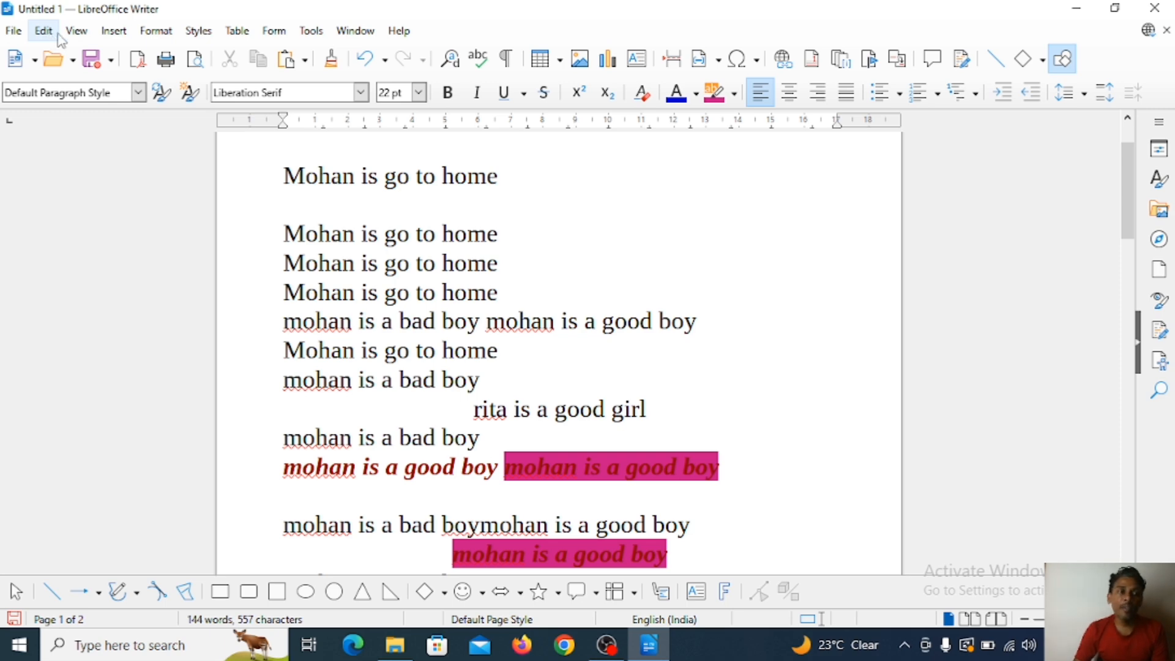
Review the editing commands with nothing selected and with the three identical sentences below the blank line selected, and clear the selection
{"action": "left_click", "coordinate": [42, 31]}
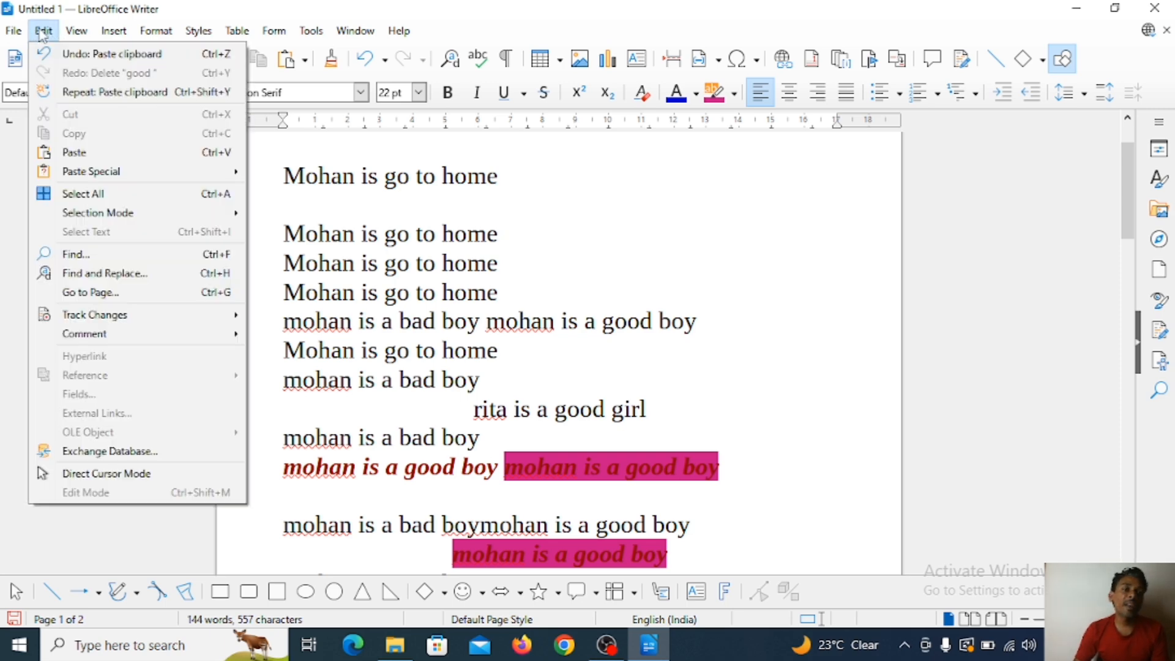
{"action": "mouse_move", "coordinate": [104, 214]}
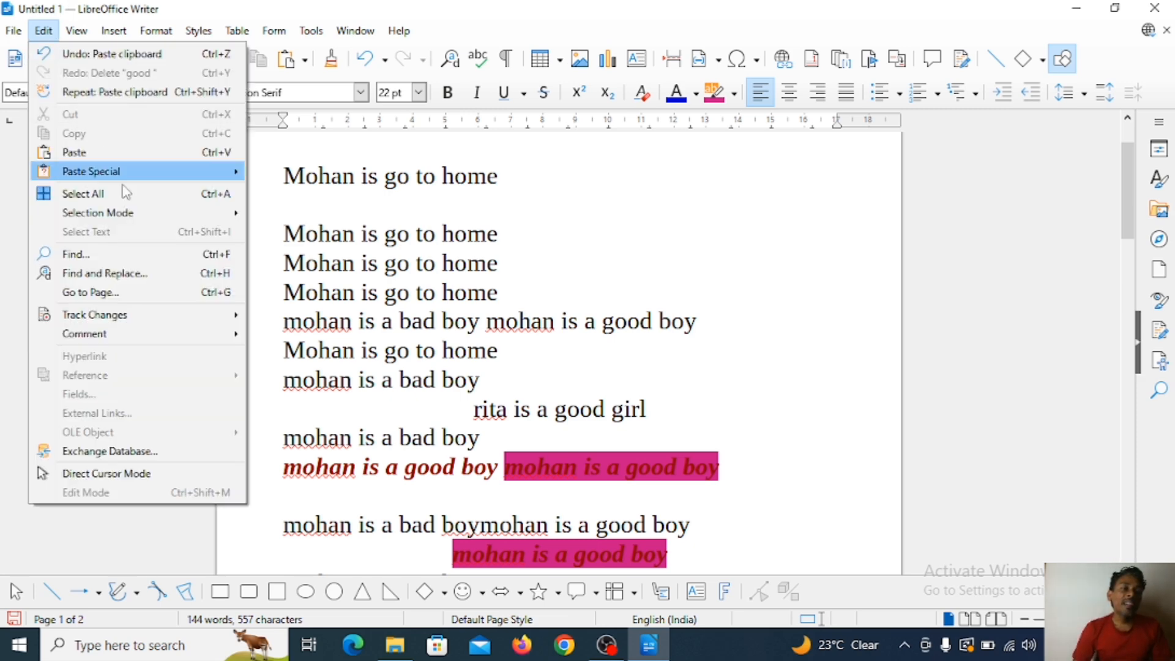
{"action": "left_click", "coordinate": [467, 264]}
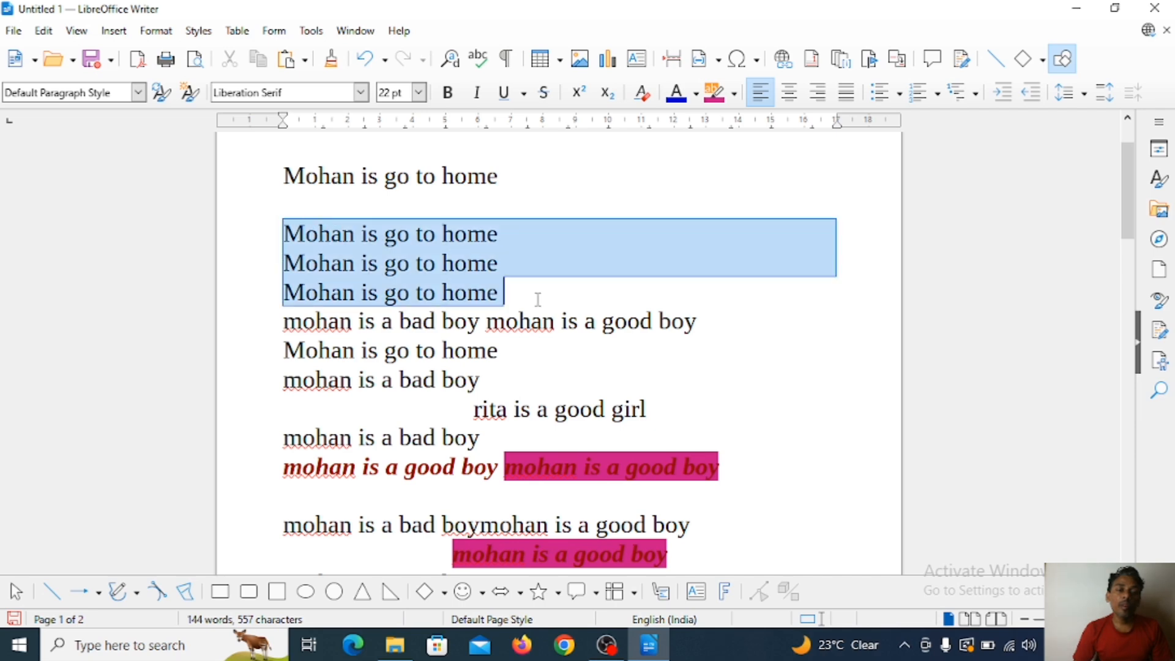
{"action": "left_click_drag", "start_coordinate": [281, 220], "coordinate": [538, 300]}
{"action": "left_click", "coordinate": [43, 30]}
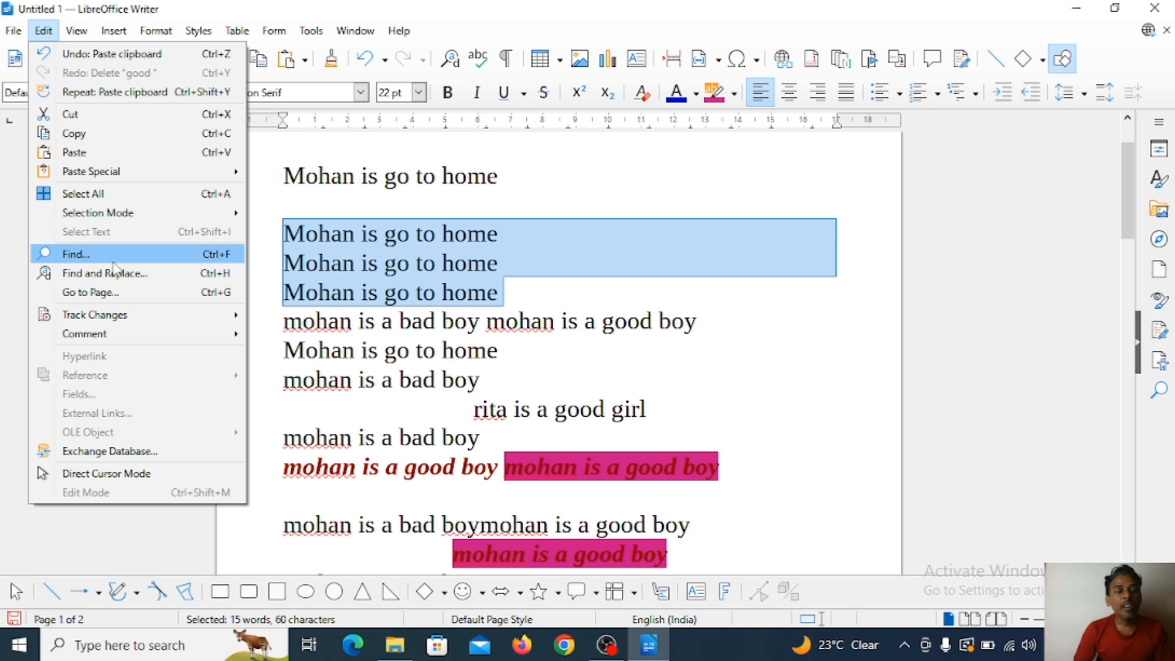
{"action": "left_click", "coordinate": [462, 344]}
{"action": "left_click", "coordinate": [395, 326]}
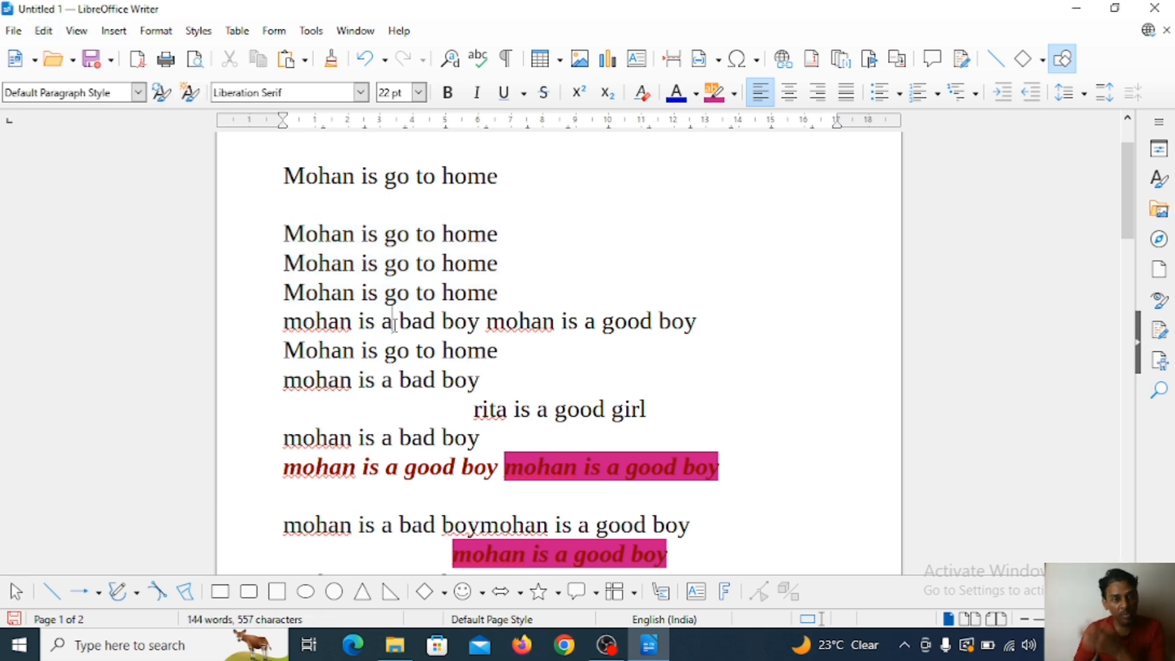
{"action": "left_click", "coordinate": [434, 320]}
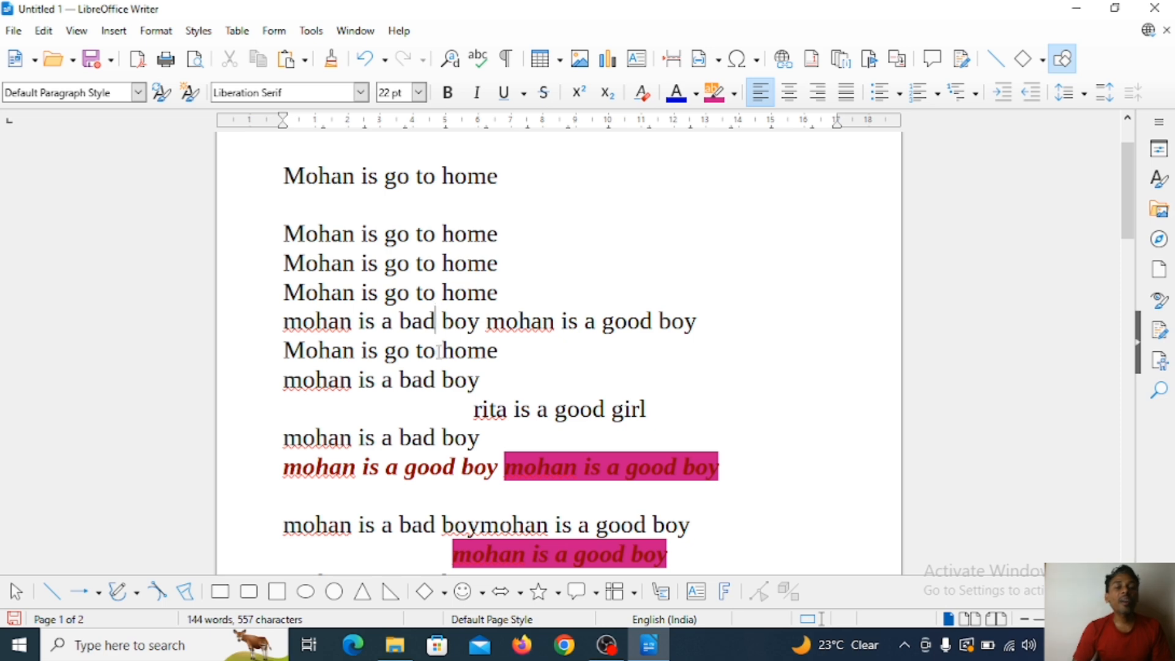
Open Find and enter the boy's name from the sample sentences as the search text
{"action": "left_click", "coordinate": [44, 30]}
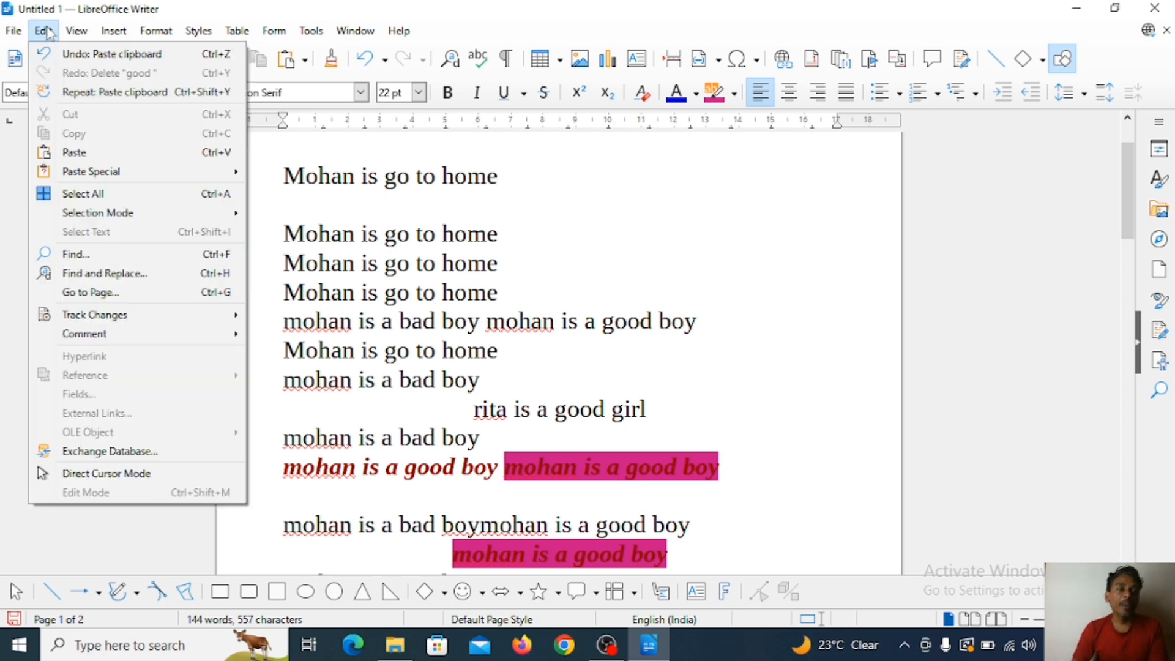
{"action": "left_click", "coordinate": [91, 256]}
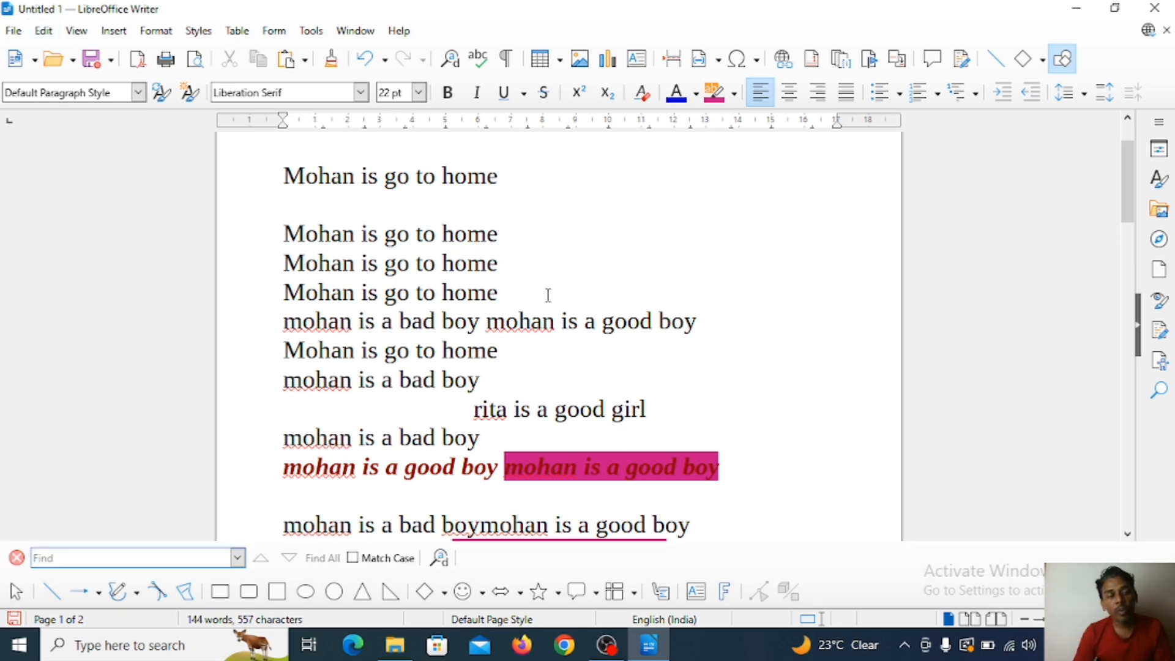
{"action": "scroll", "coordinate": [420, 304], "scroll_direction": "down", "scroll_amount": 1}
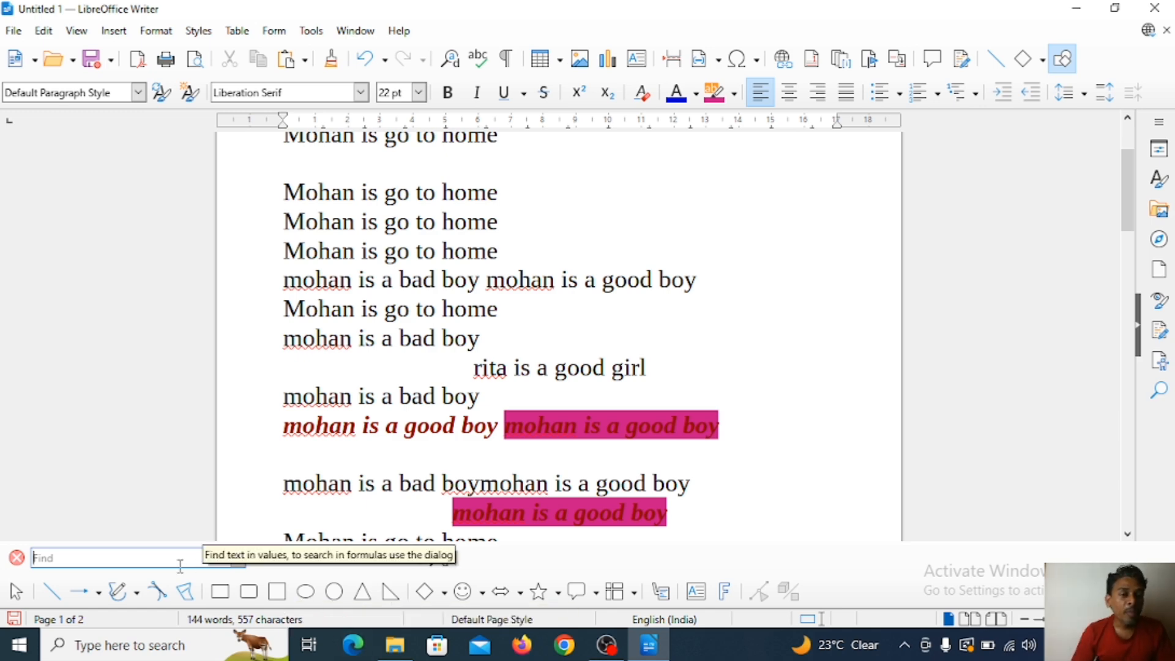
{"action": "type", "text": "no"}
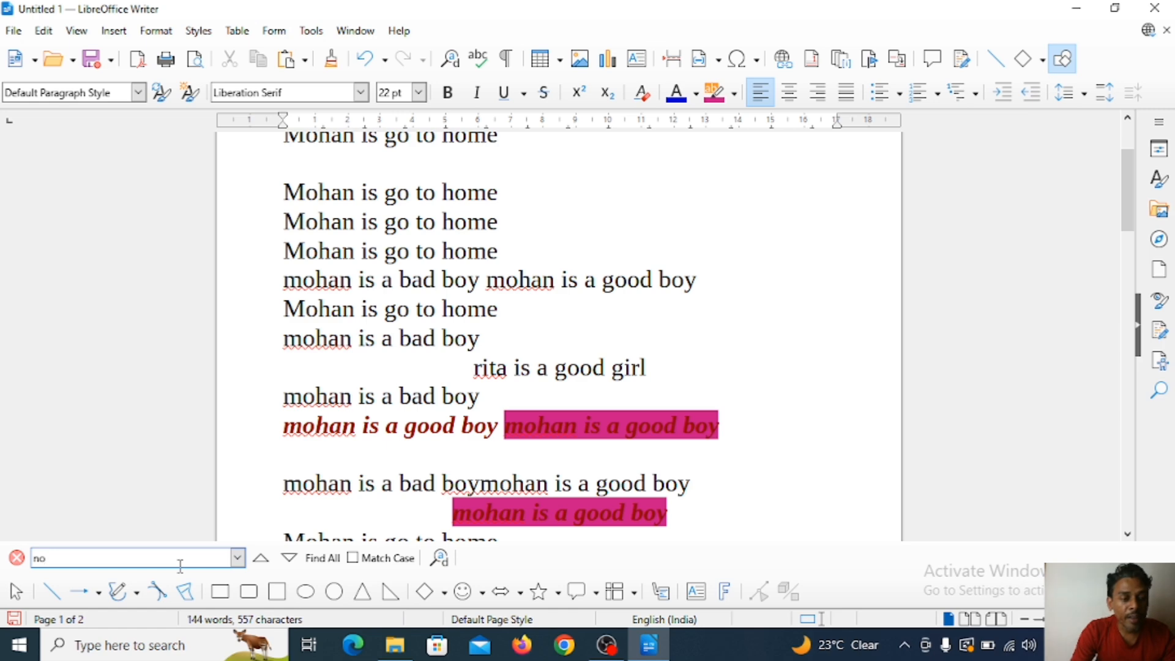
{"action": "key", "text": "BackSpace"}
{"action": "key", "text": "BackSpace"}
{"action": "type", "text": "moha"}
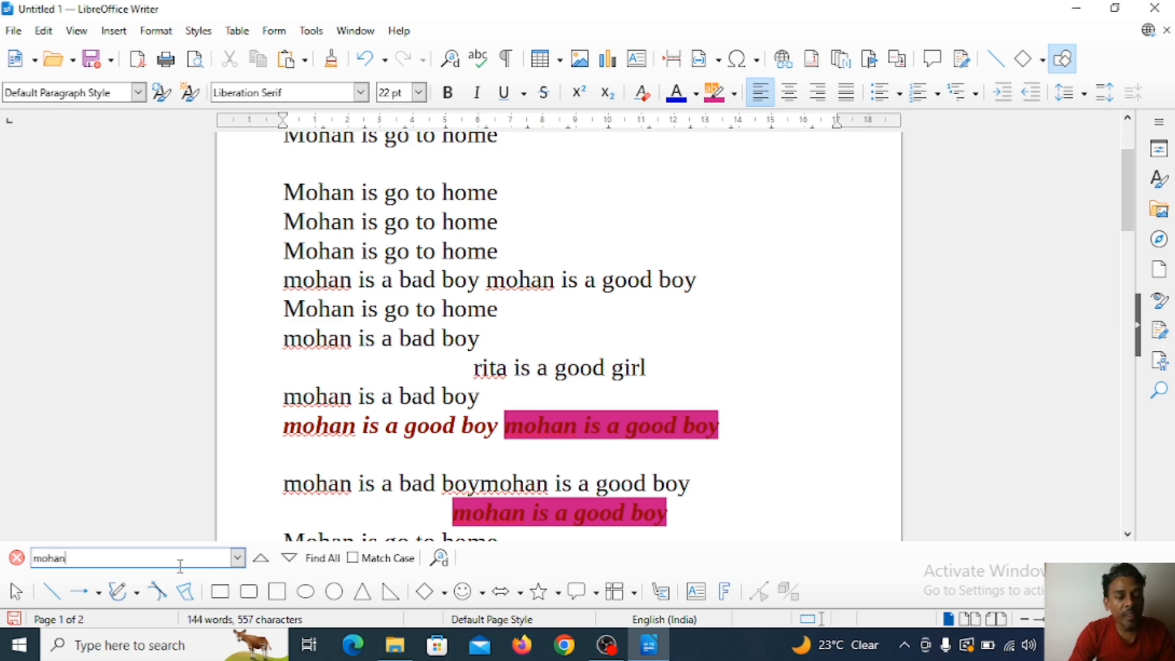
{"action": "type", "text": "n"}
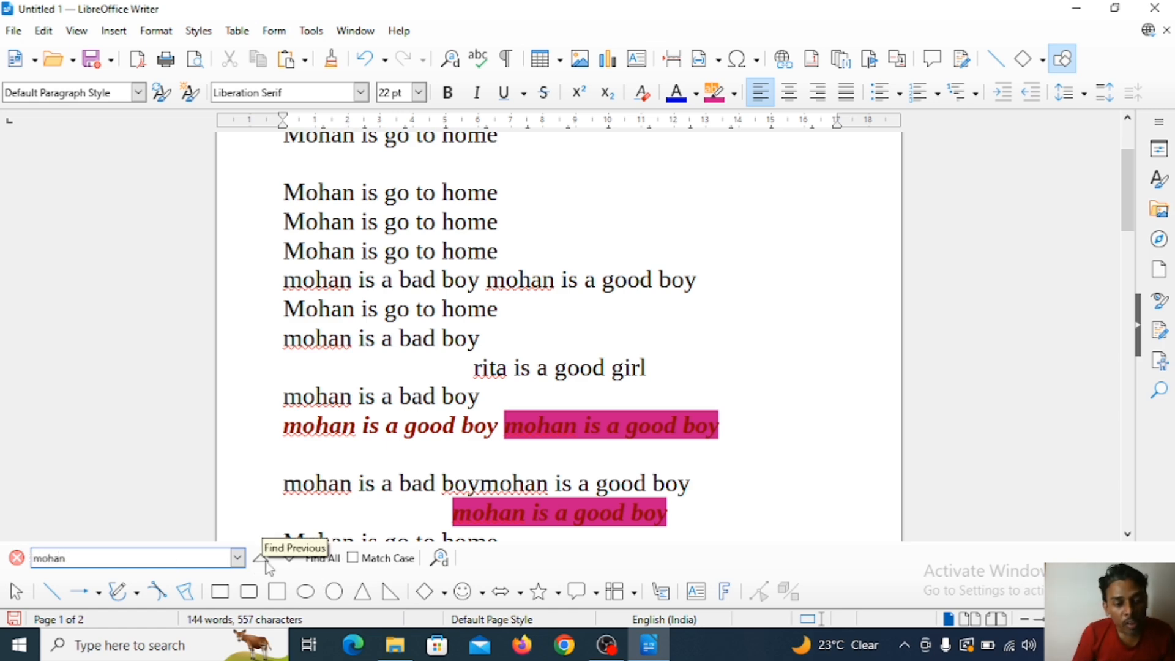
Step backward through the occurrences of the searched name, and go forward to the next occurrence
{"action": "left_click", "coordinate": [262, 558]}
{"action": "left_click", "coordinate": [265, 562]}
{"action": "left_click", "coordinate": [265, 562]}
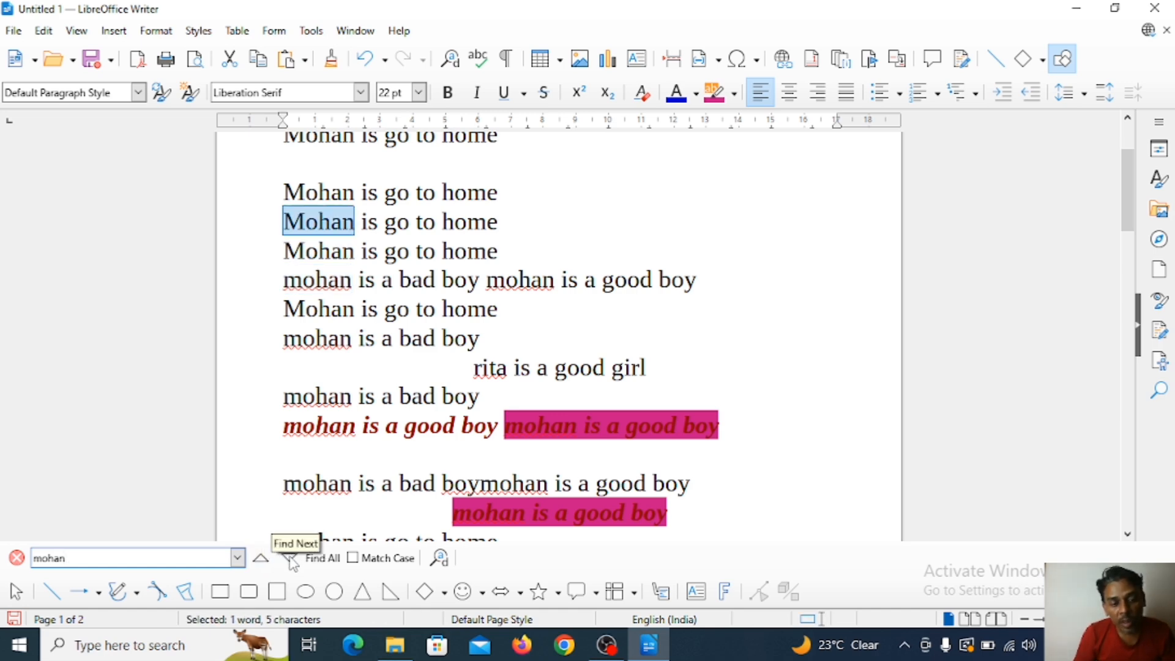
{"action": "left_click", "coordinate": [290, 560]}
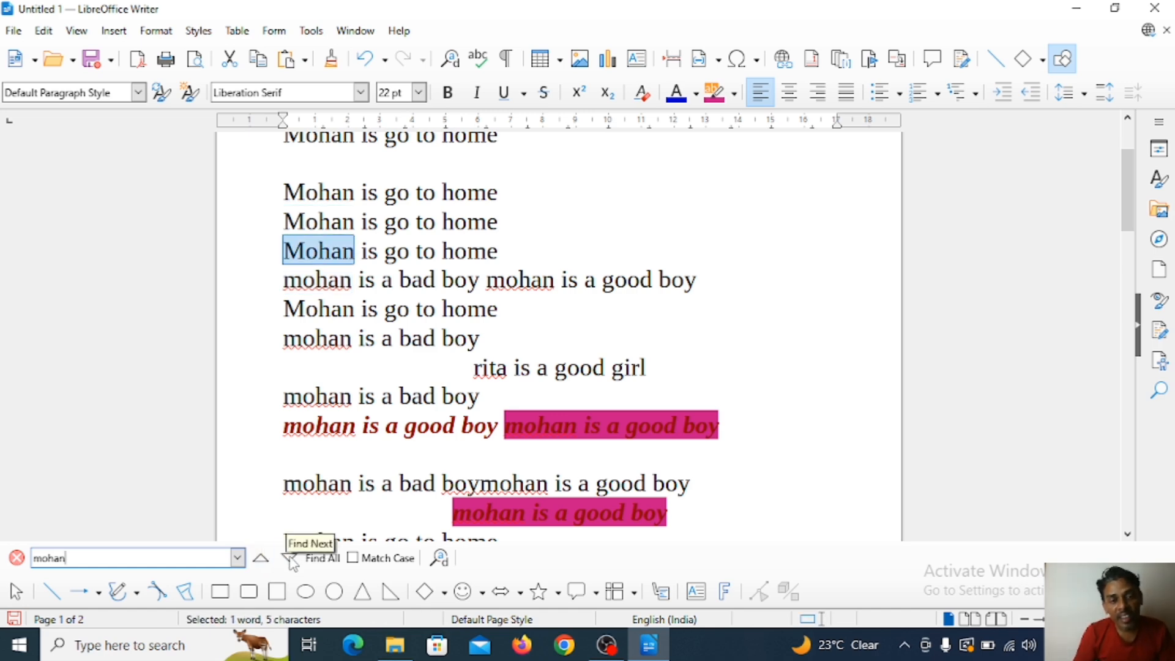
Find all occurrences of the boy's name, and step backward through them from the last line on the second page
{"action": "left_click", "coordinate": [325, 559]}
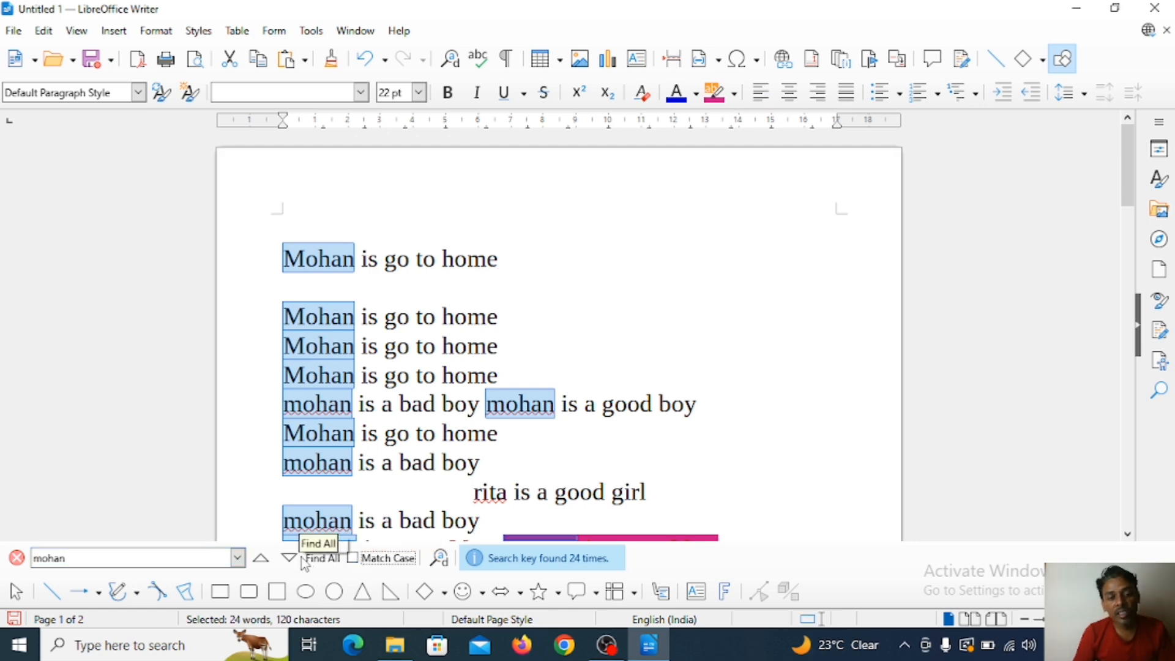
{"action": "left_click", "coordinate": [259, 563]}
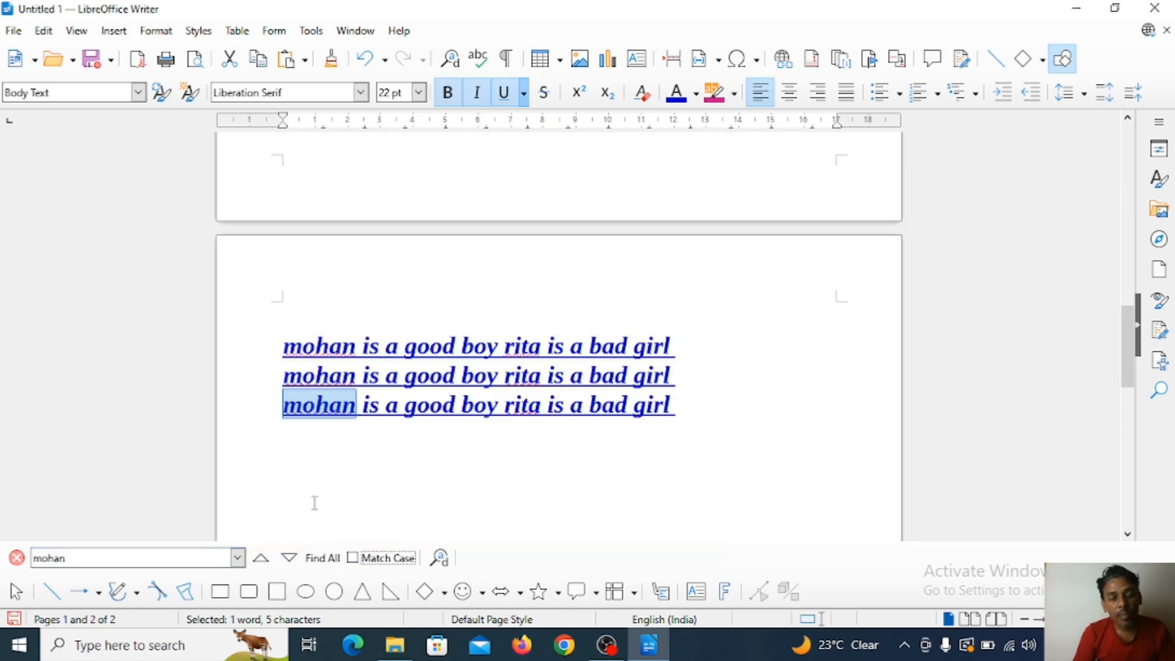
{"action": "left_click", "coordinate": [262, 560]}
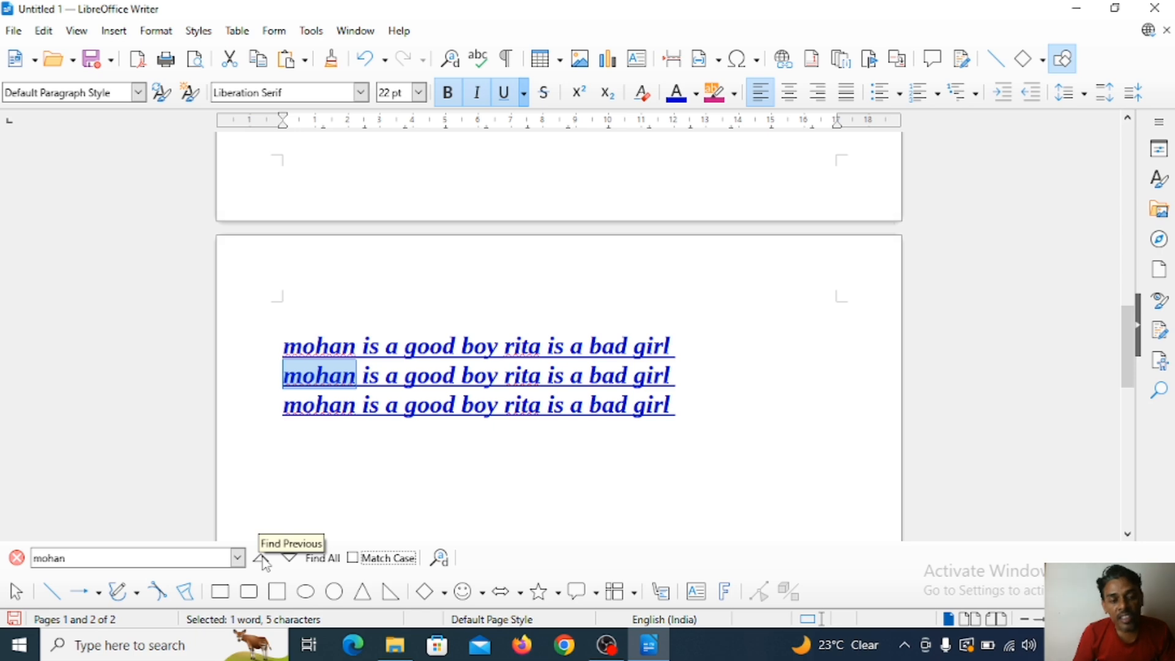
{"action": "left_click", "coordinate": [262, 560]}
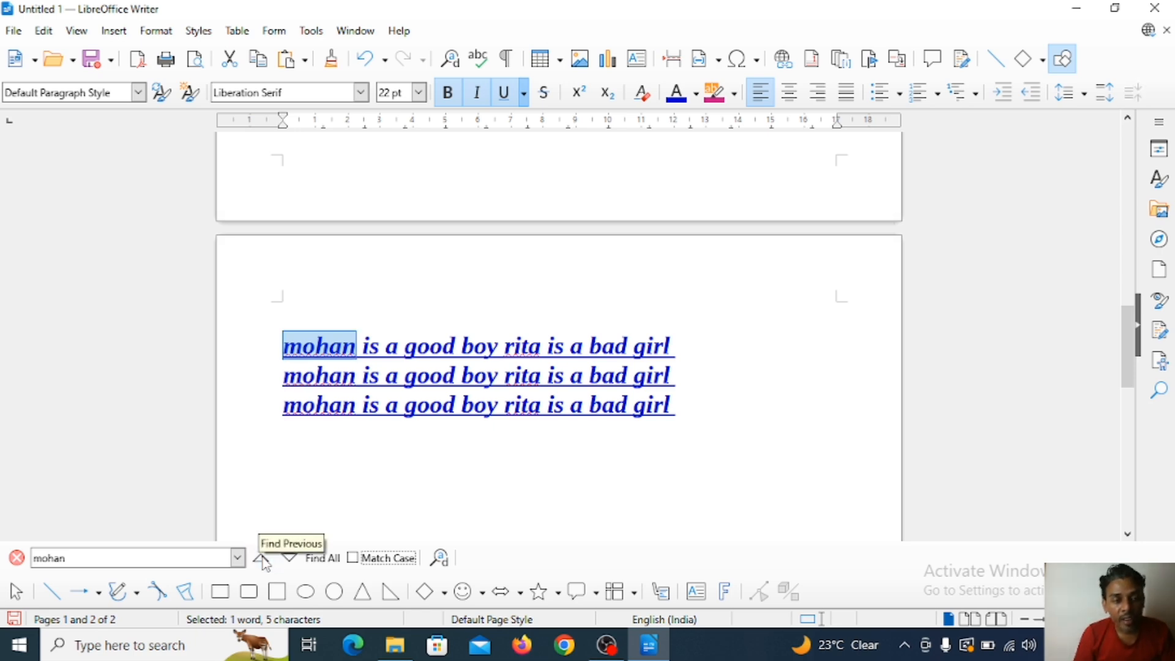
{"action": "left_click", "coordinate": [262, 560]}
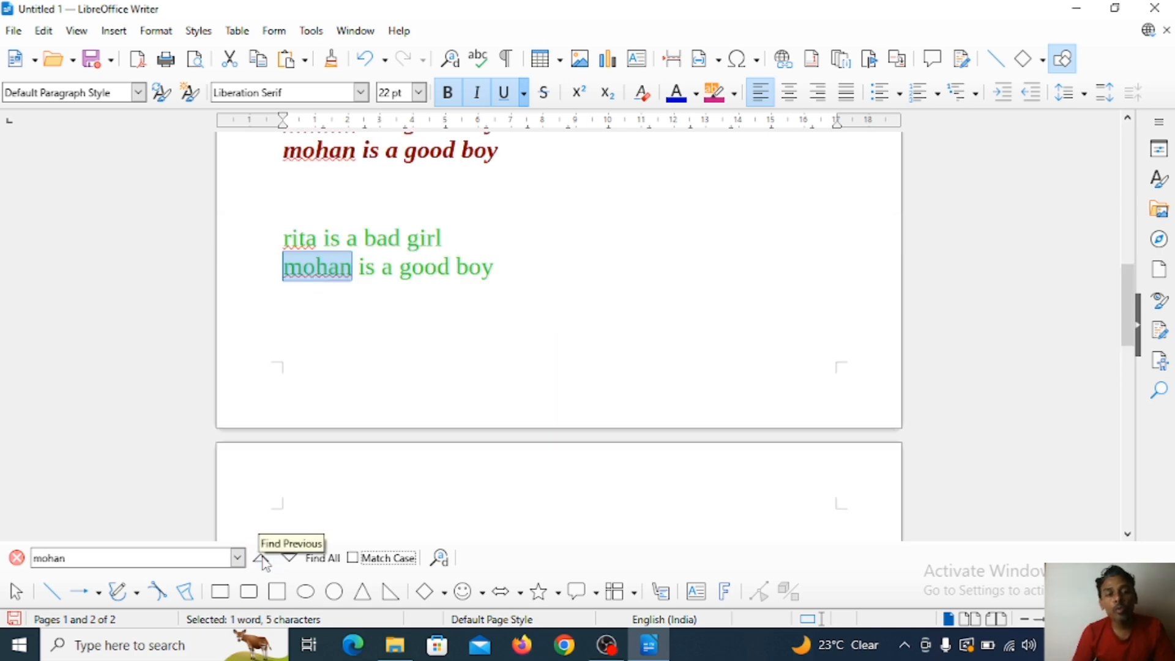
{"action": "left_click", "coordinate": [262, 560]}
{"action": "left_click", "coordinate": [262, 560]}
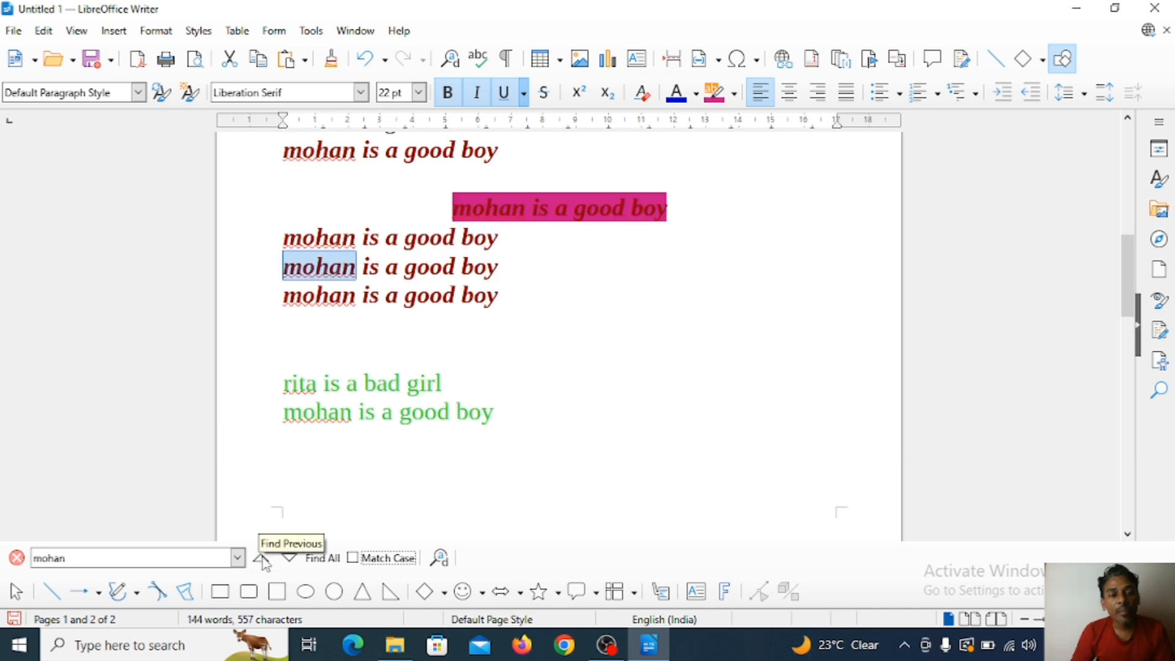
{"action": "left_click", "coordinate": [262, 561]}
{"action": "left_click", "coordinate": [262, 560]}
{"action": "left_click", "coordinate": [262, 560]}
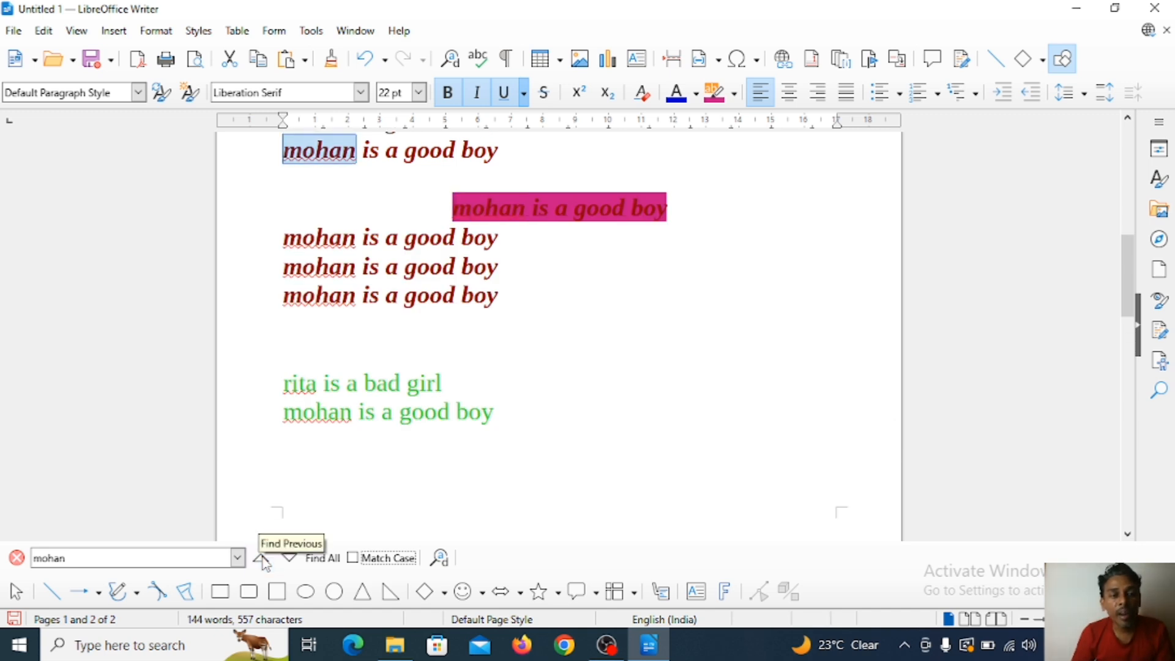
{"action": "left_click", "coordinate": [262, 561]}
{"action": "left_click", "coordinate": [262, 560]}
{"action": "left_click", "coordinate": [262, 560]}
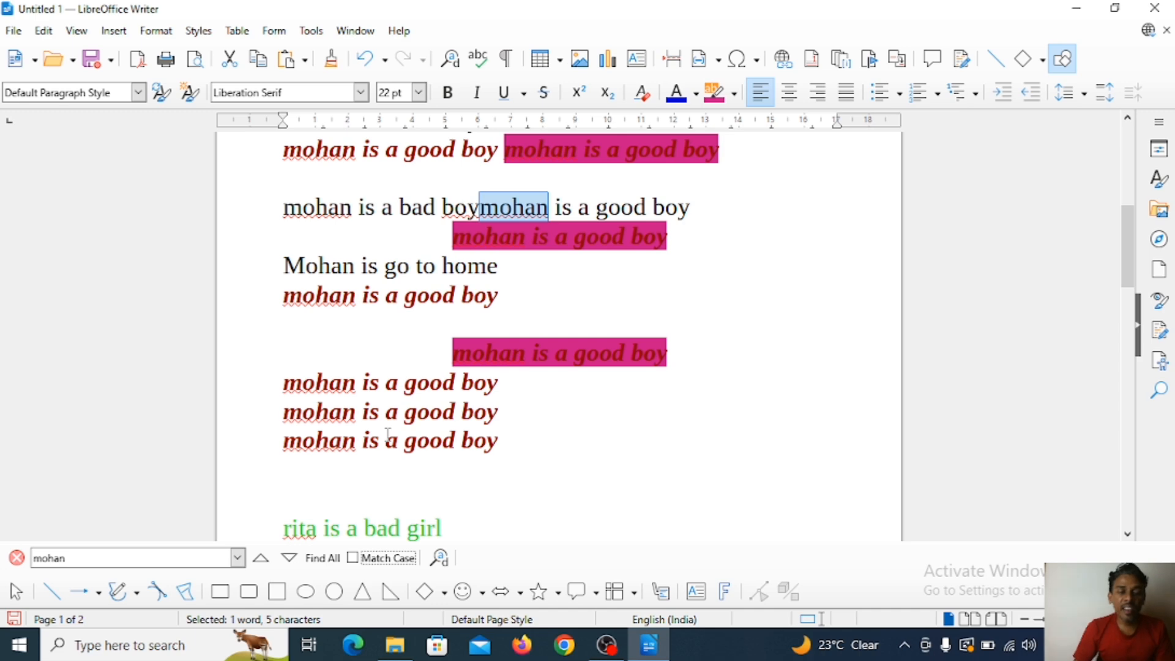
Find all occurrences of the boy's name again and examine the highlighted matches across both pages
{"action": "left_click", "coordinate": [322, 559]}
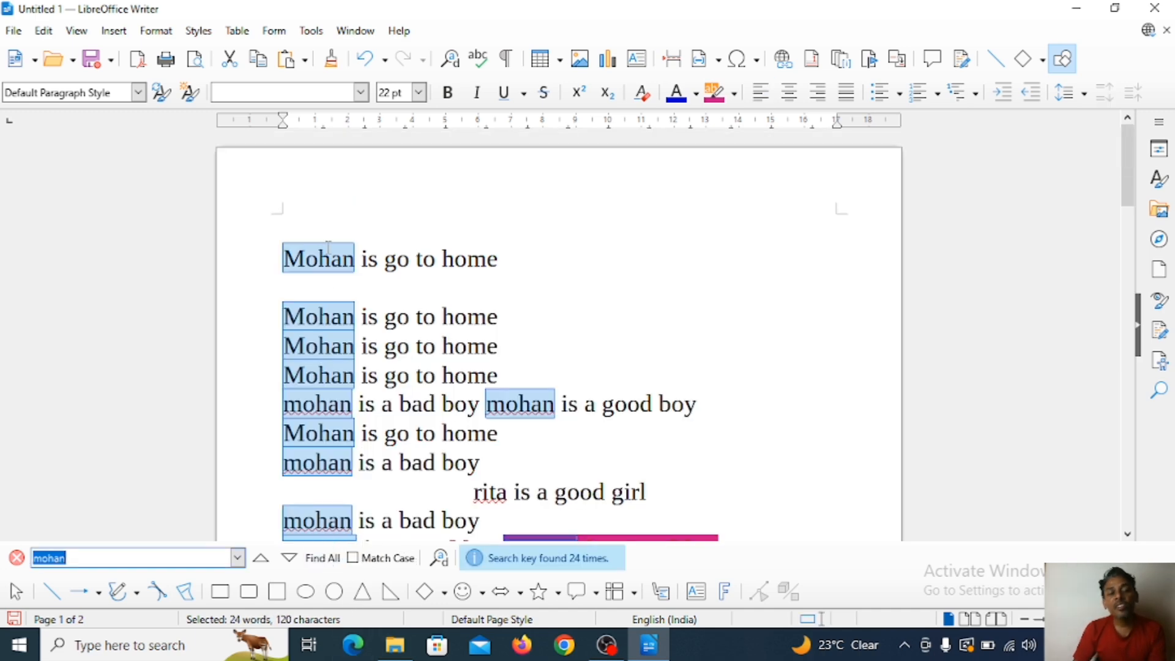
{"action": "scroll", "coordinate": [662, 423], "scroll_direction": "down", "scroll_amount": 3}
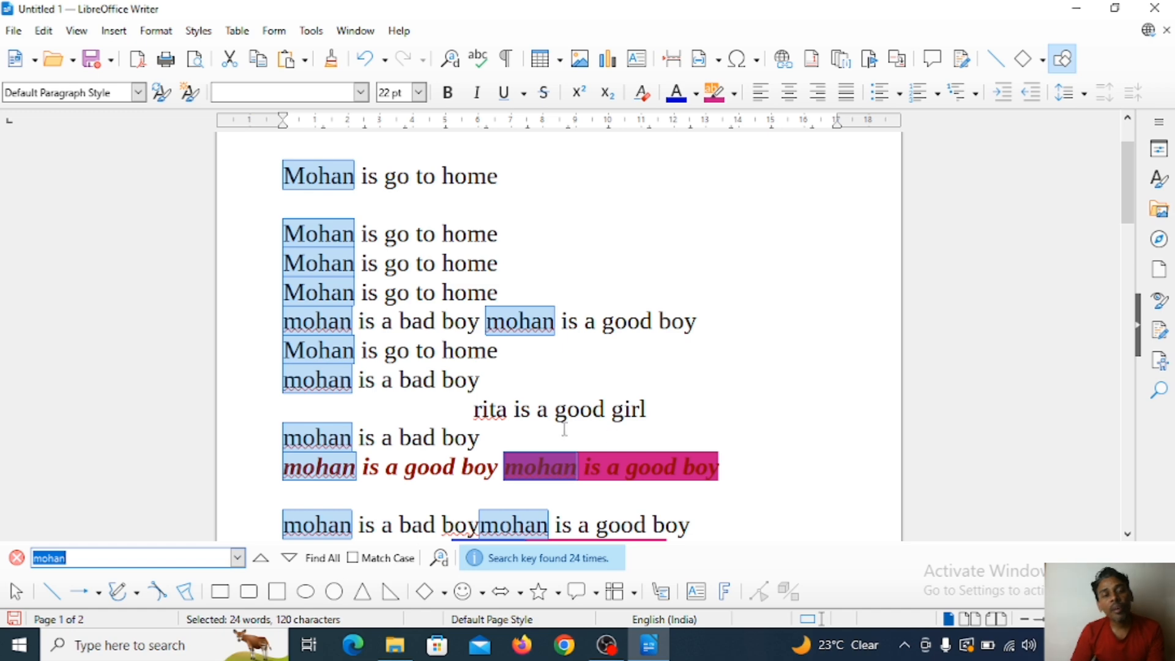
{"action": "scroll", "coordinate": [345, 365], "scroll_direction": "down", "scroll_amount": 2}
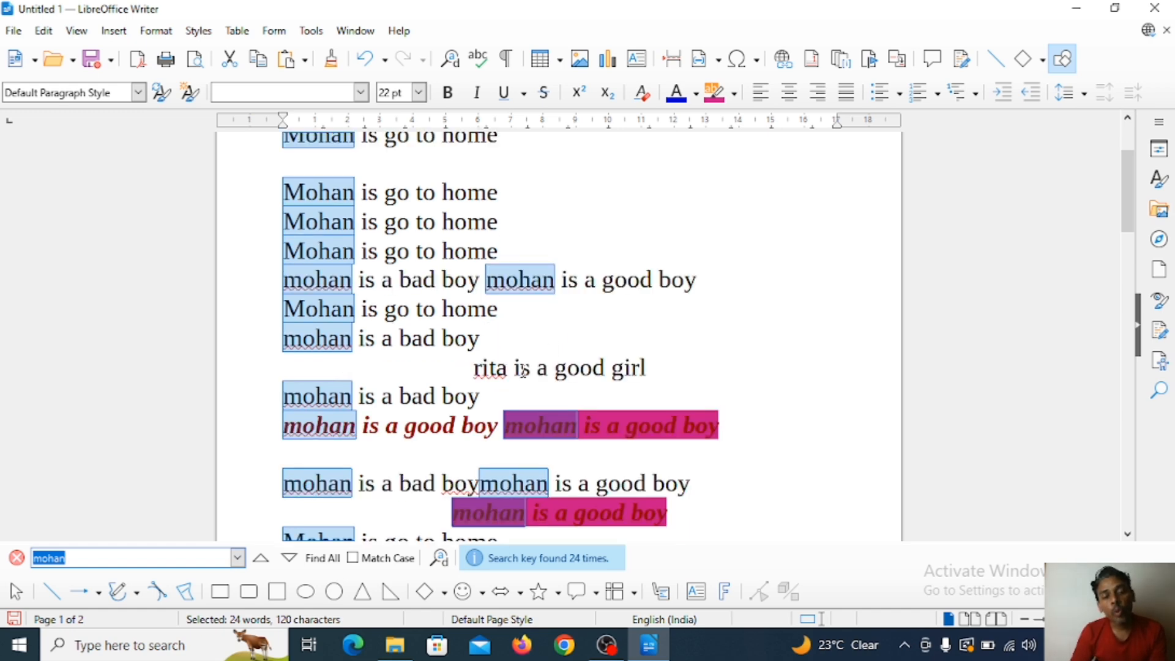
{"action": "scroll", "coordinate": [416, 343], "scroll_direction": "down", "scroll_amount": 5}
{"action": "scroll", "coordinate": [439, 347], "scroll_direction": "down", "scroll_amount": 15}
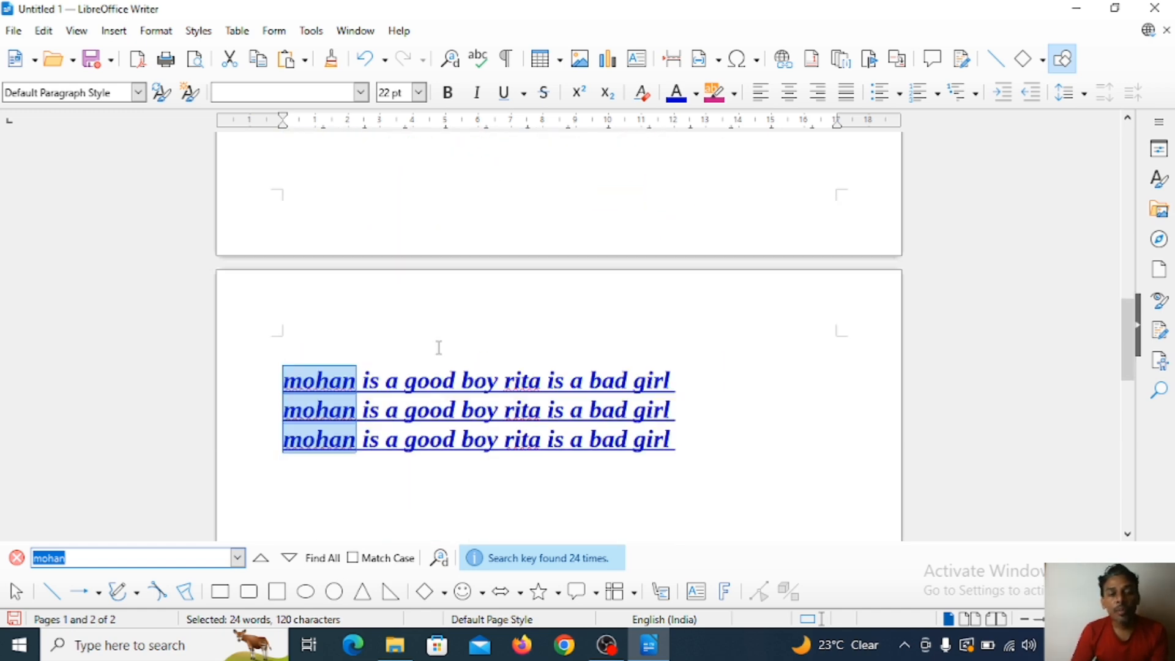
{"action": "scroll", "coordinate": [439, 347], "scroll_direction": "down", "scroll_amount": 6}
{"action": "scroll", "coordinate": [439, 347], "scroll_direction": "up", "scroll_amount": 15}
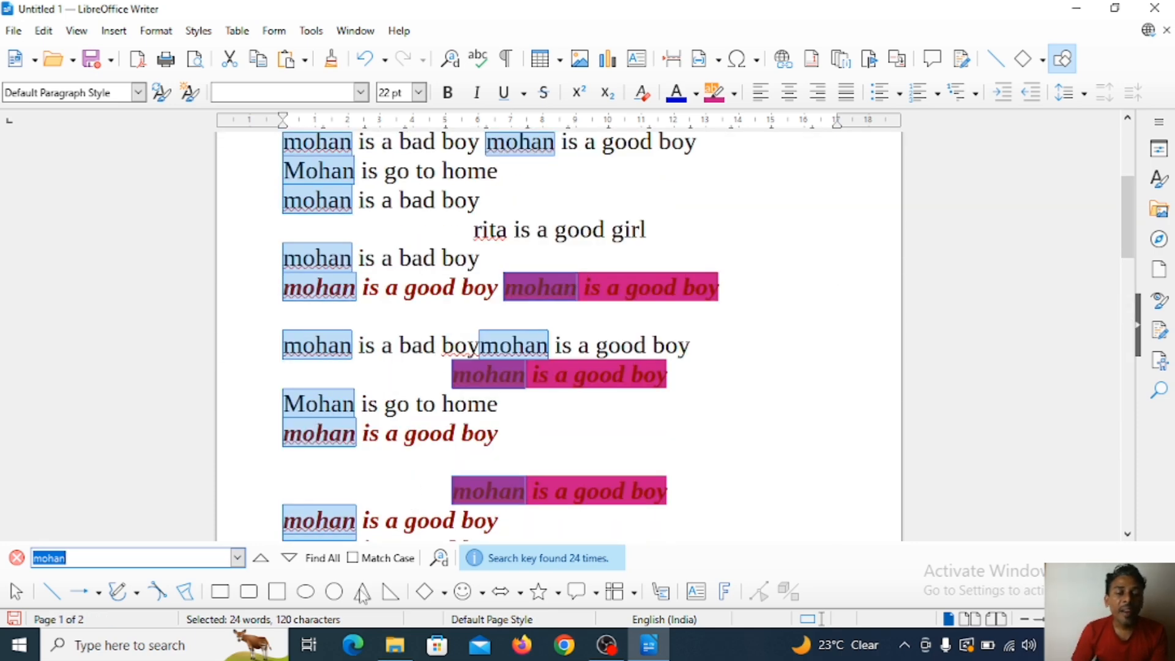
Enable Match Case for the search and step forward through the lowercase occurrences of the boy's name
{"action": "left_click", "coordinate": [353, 557]}
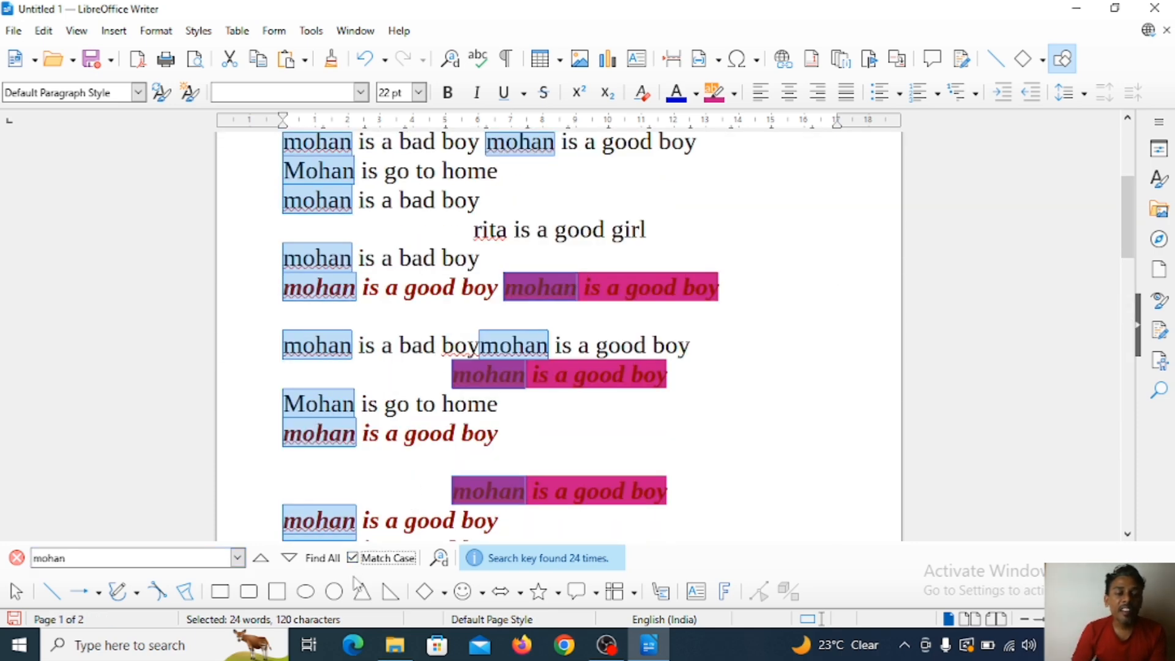
{"action": "left_click", "coordinate": [289, 558]}
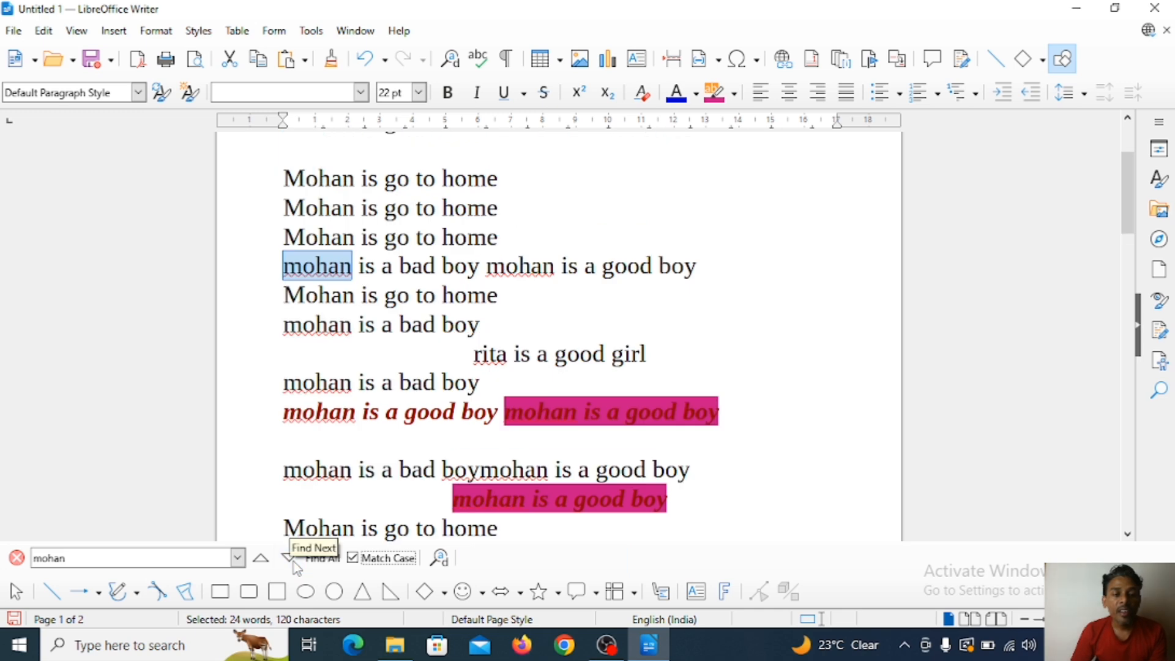
{"action": "left_click", "coordinate": [289, 558]}
{"action": "left_click", "coordinate": [289, 559]}
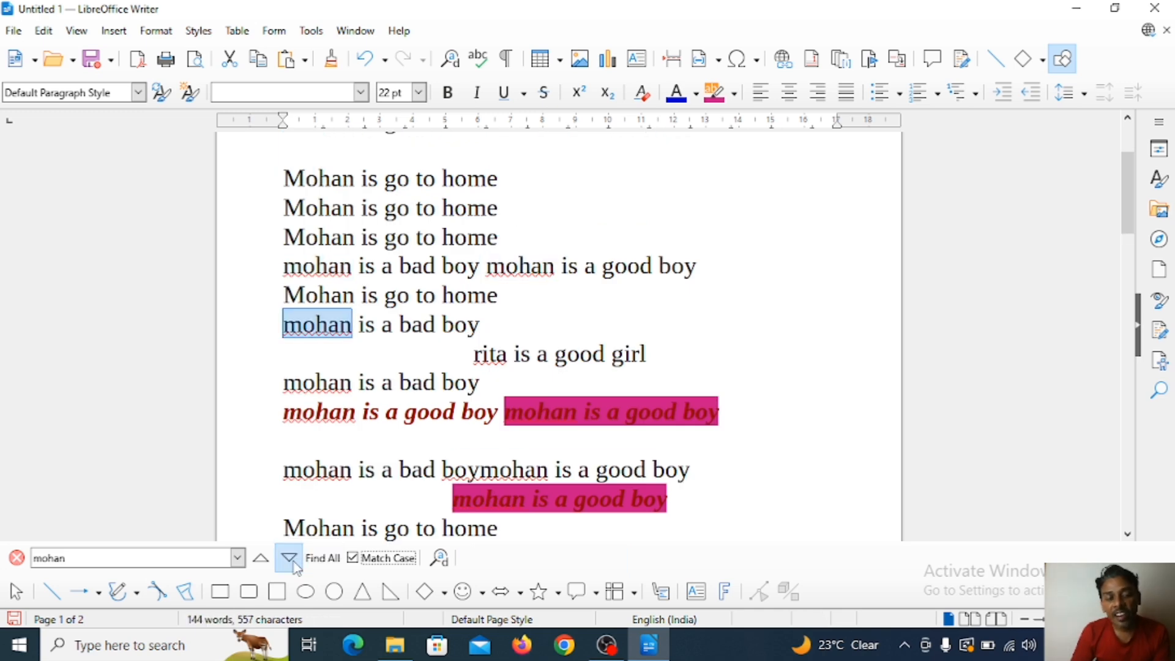
{"action": "left_click", "coordinate": [288, 558]}
{"action": "left_click", "coordinate": [352, 558]}
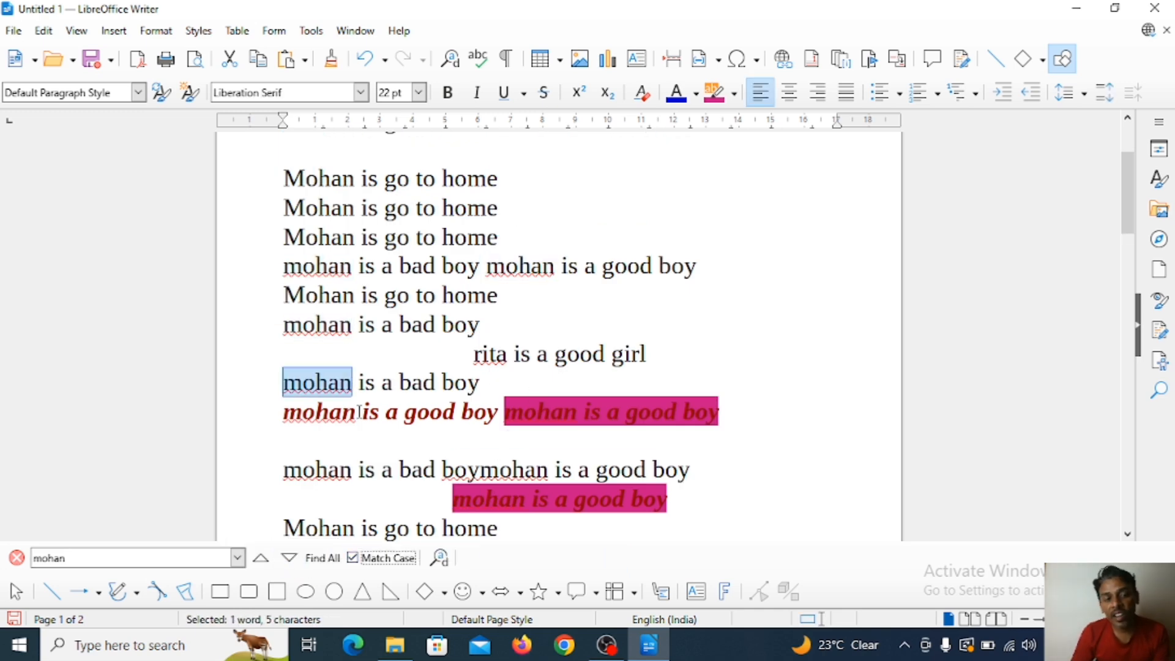
{"action": "left_click", "coordinate": [289, 558]}
{"action": "left_click", "coordinate": [289, 559]}
{"action": "left_click", "coordinate": [289, 558]}
{"action": "left_click", "coordinate": [289, 558]}
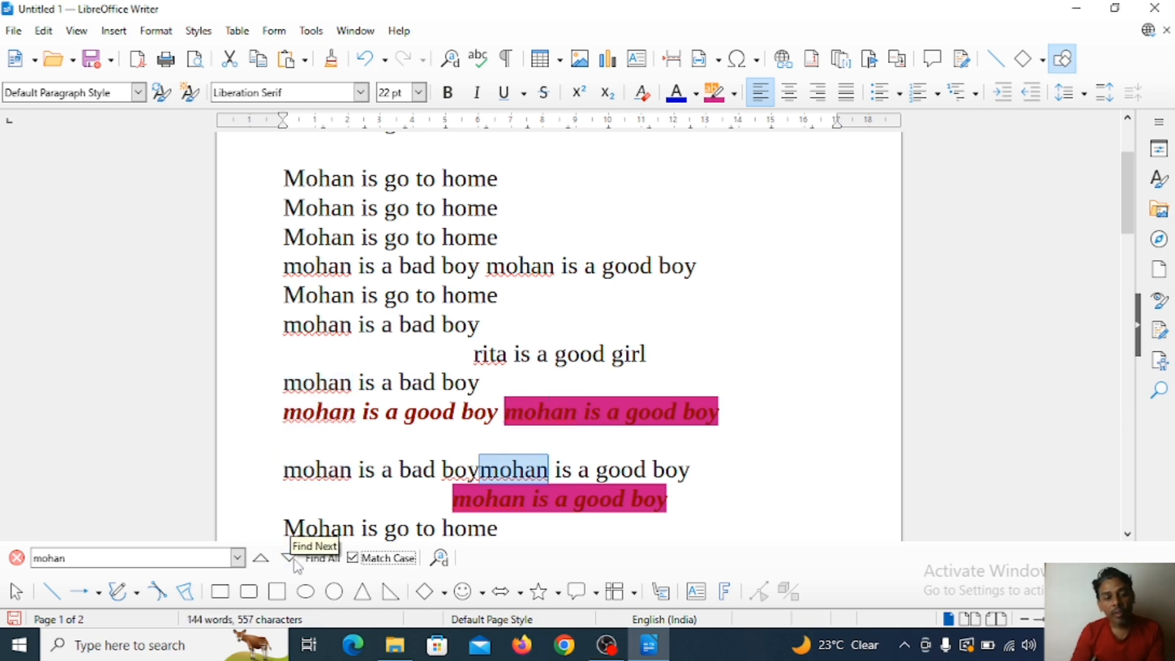
{"action": "left_click", "coordinate": [289, 559]}
{"action": "left_click", "coordinate": [289, 558]}
{"action": "left_click", "coordinate": [289, 559]}
{"action": "left_click", "coordinate": [294, 560]}
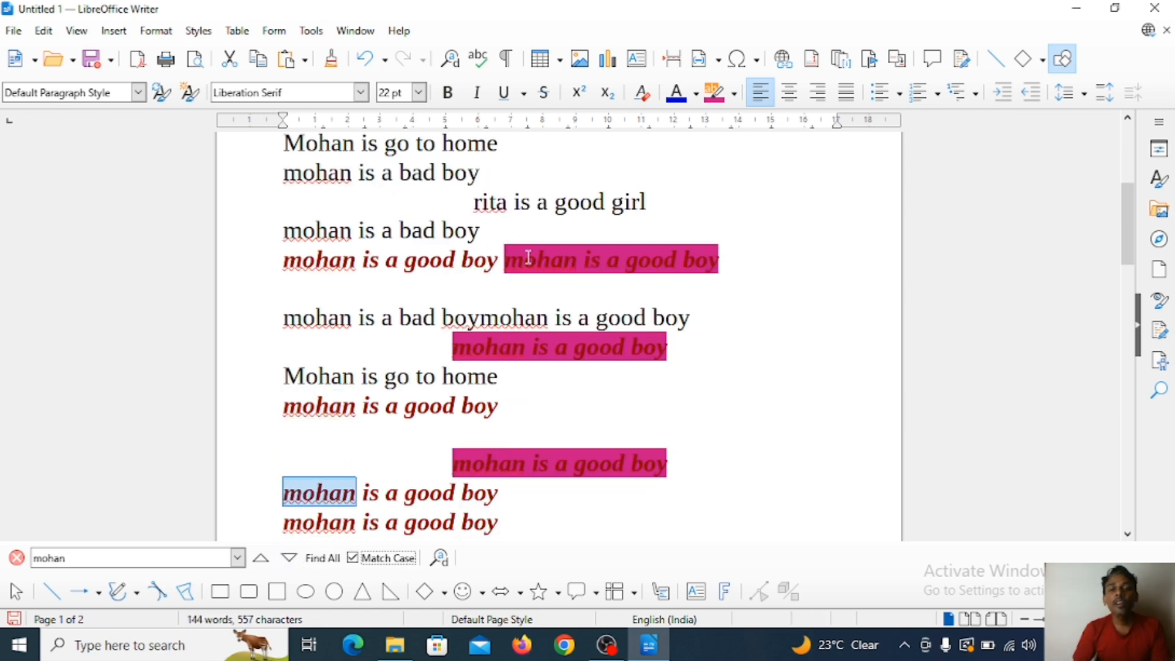
Select the sentences down to the first centred highlighted line, clear that selection, and close the Find toolbar
{"action": "left_click_drag", "start_coordinate": [277, 141], "coordinate": [551, 460]}
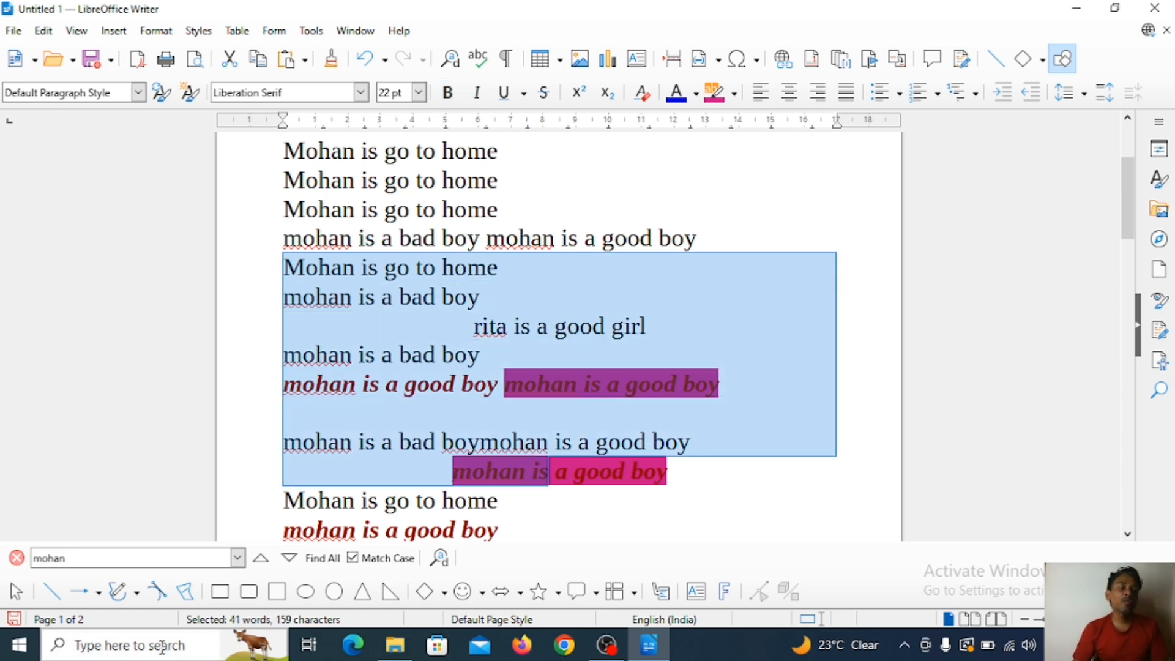
{"action": "left_click", "coordinate": [436, 210]}
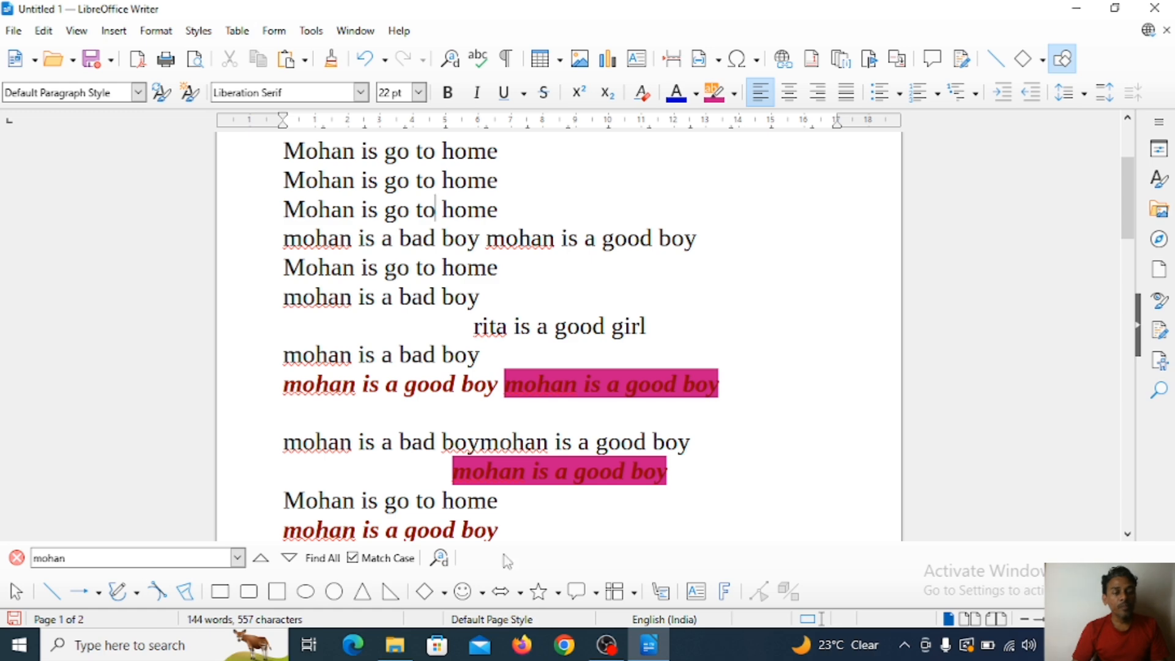
{"action": "left_click", "coordinate": [17, 559]}
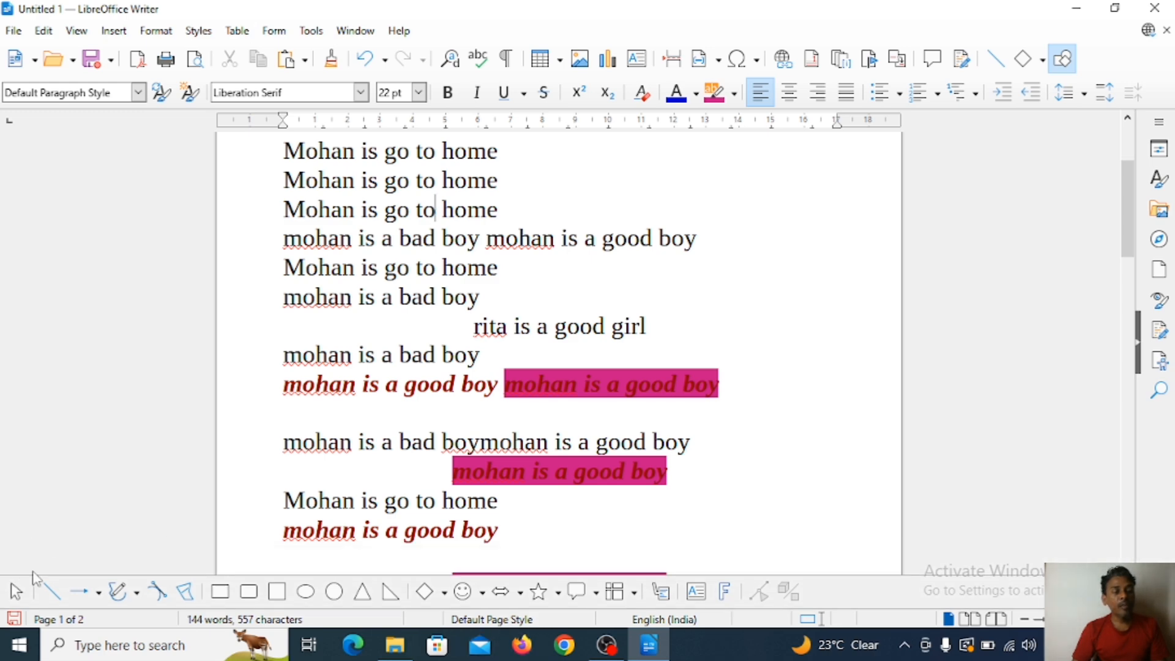
Open Find and Replace and enter the girl's name from the sample sentences as the replacement for the boy's name
{"action": "left_click", "coordinate": [42, 31]}
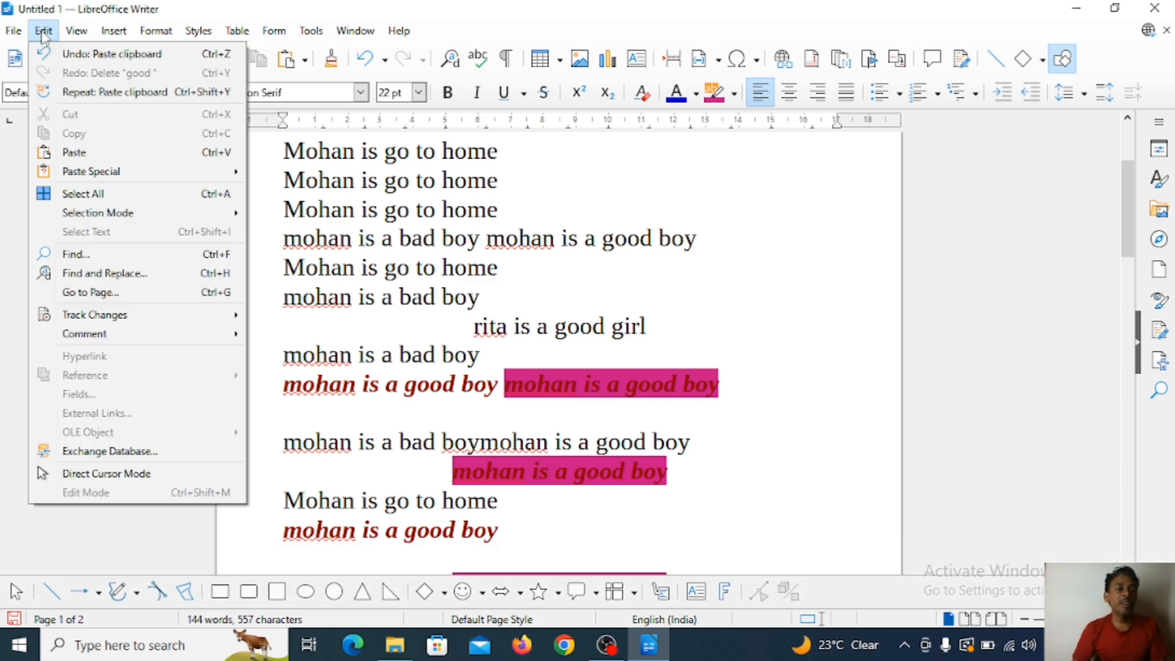
{"action": "left_click", "coordinate": [103, 275]}
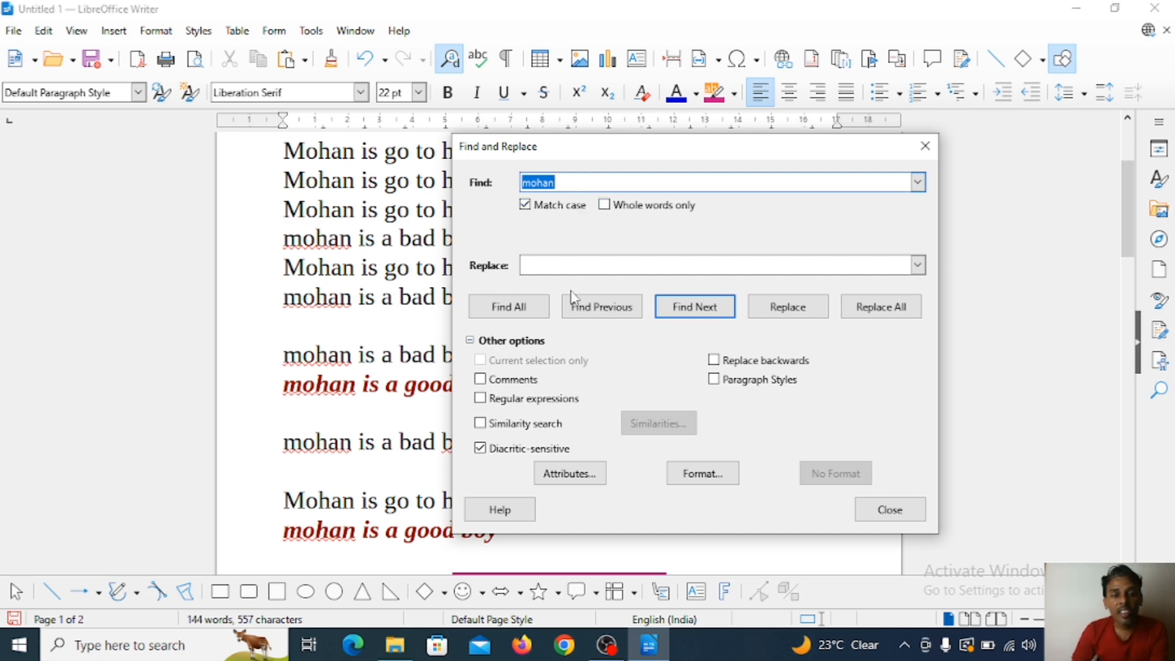
{"action": "left_click", "coordinate": [571, 263]}
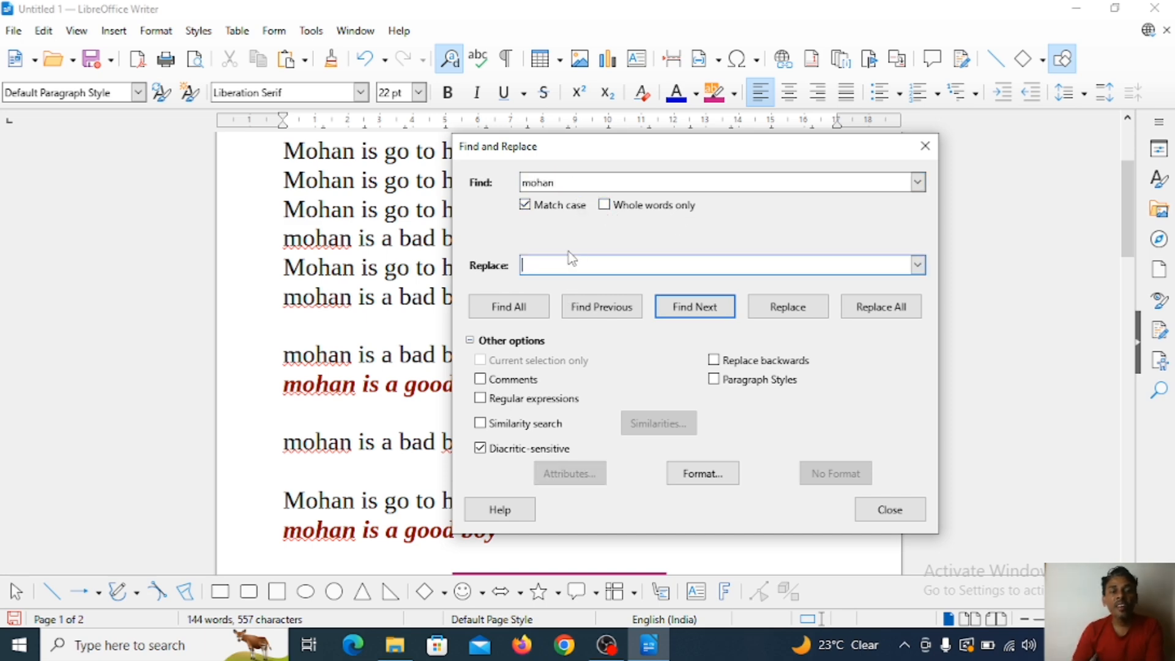
{"action": "double_click", "coordinate": [561, 187]}
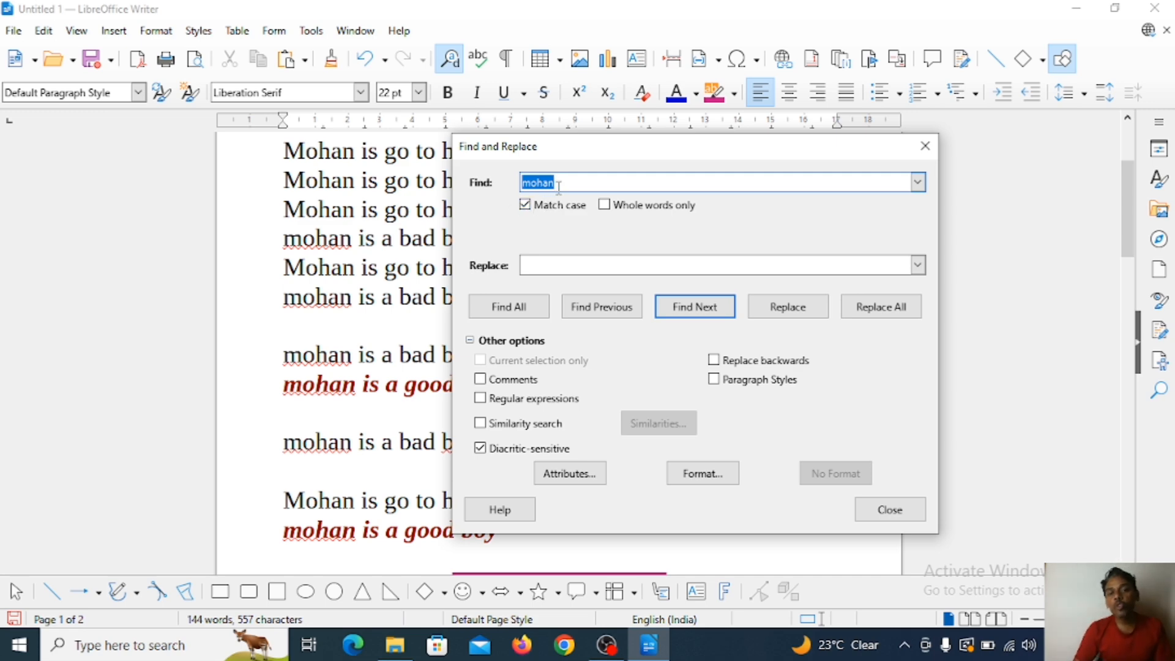
{"action": "left_click", "coordinate": [559, 264]}
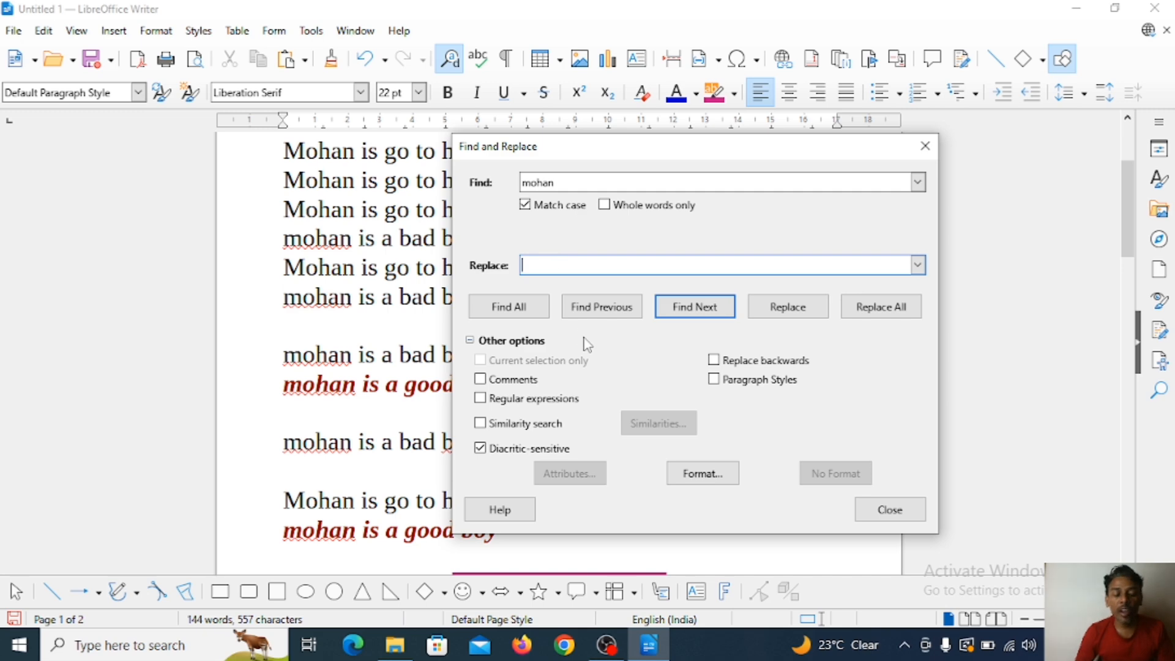
{"action": "type", "text": "rita"}
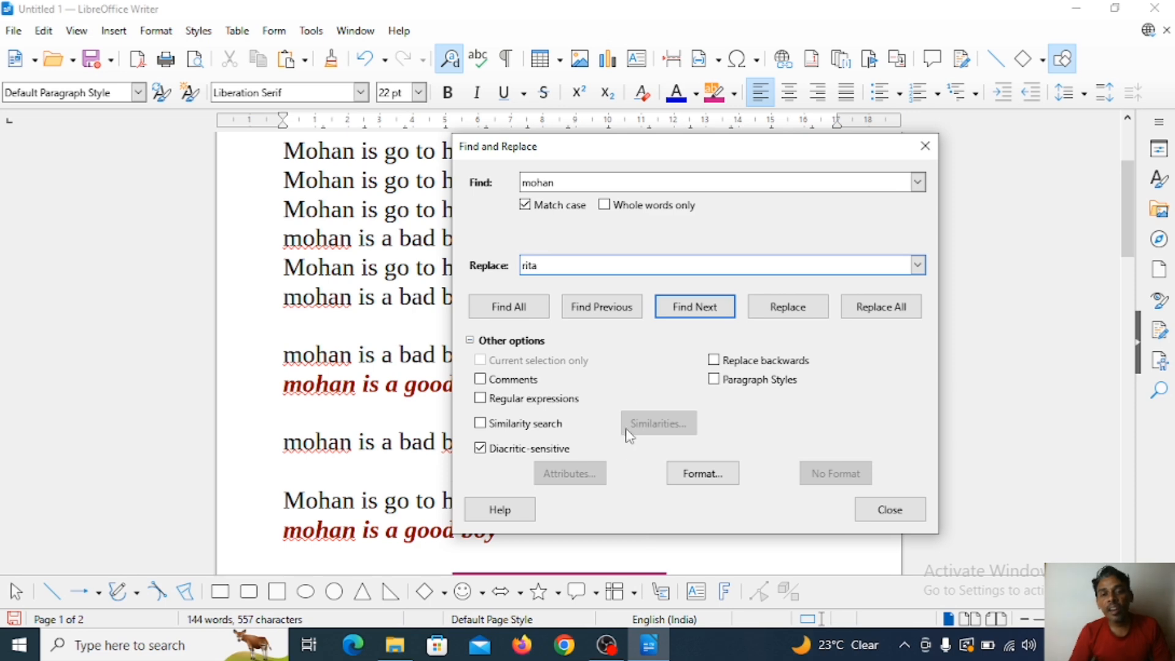
Replace the first three lowercase occurrences of the boy's name with the girl's name, and skip the following two occurrences
{"action": "left_click", "coordinate": [713, 313]}
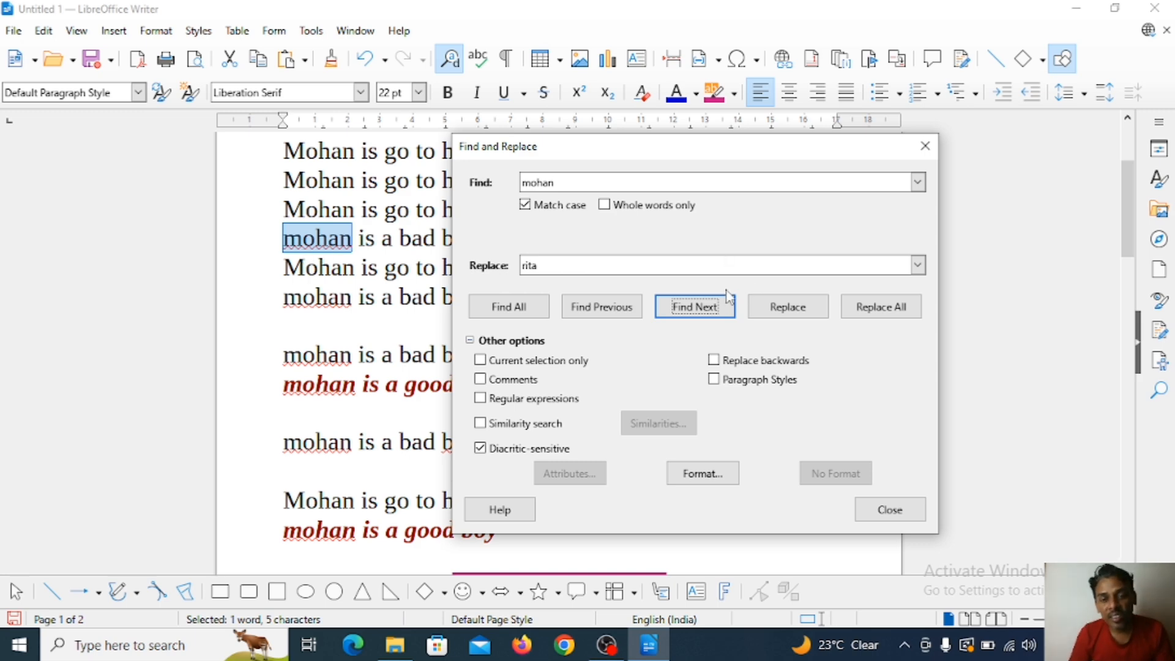
{"action": "left_click", "coordinate": [790, 307]}
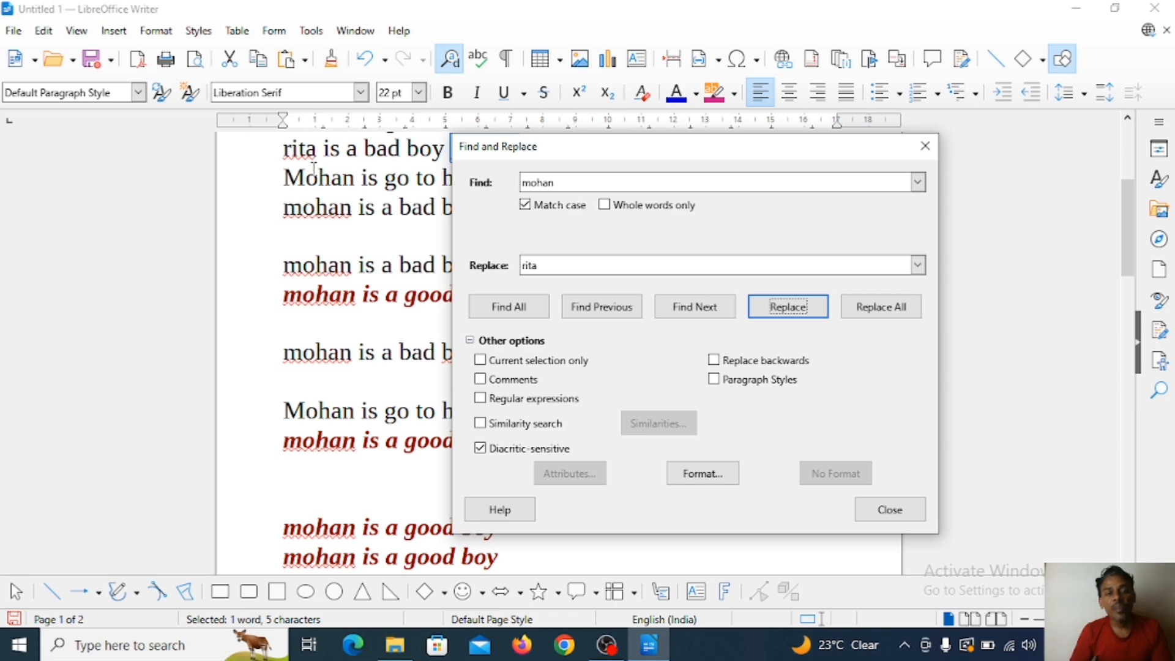
{"action": "left_click_drag", "start_coordinate": [576, 153], "coordinate": [838, 176]}
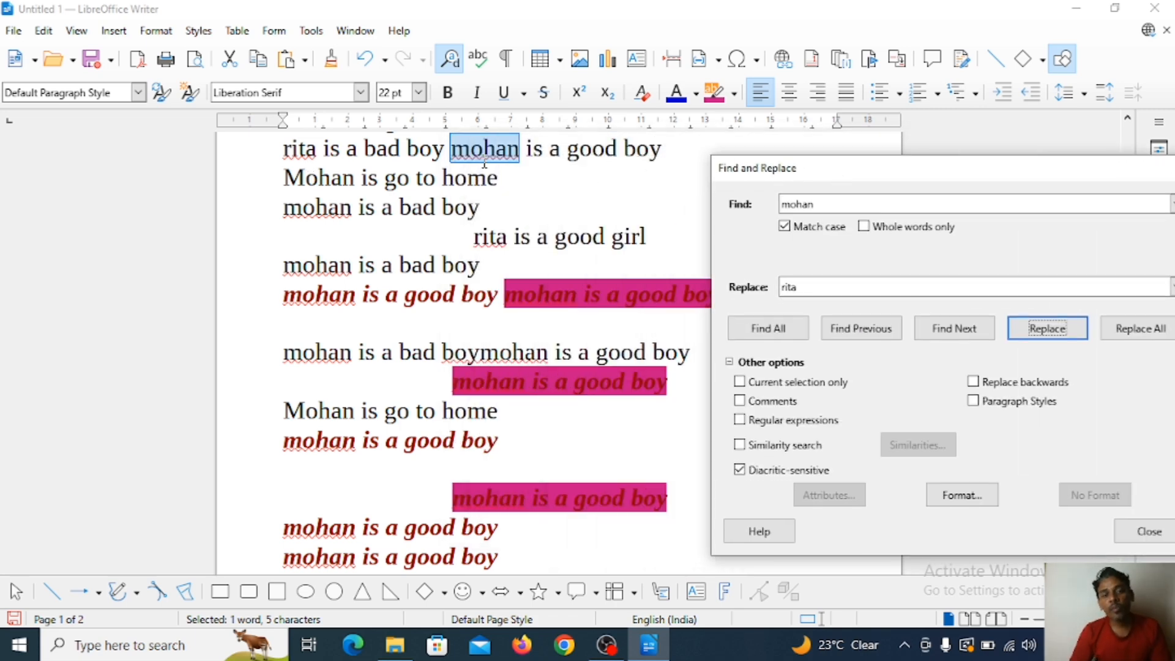
{"action": "left_click", "coordinate": [1035, 331]}
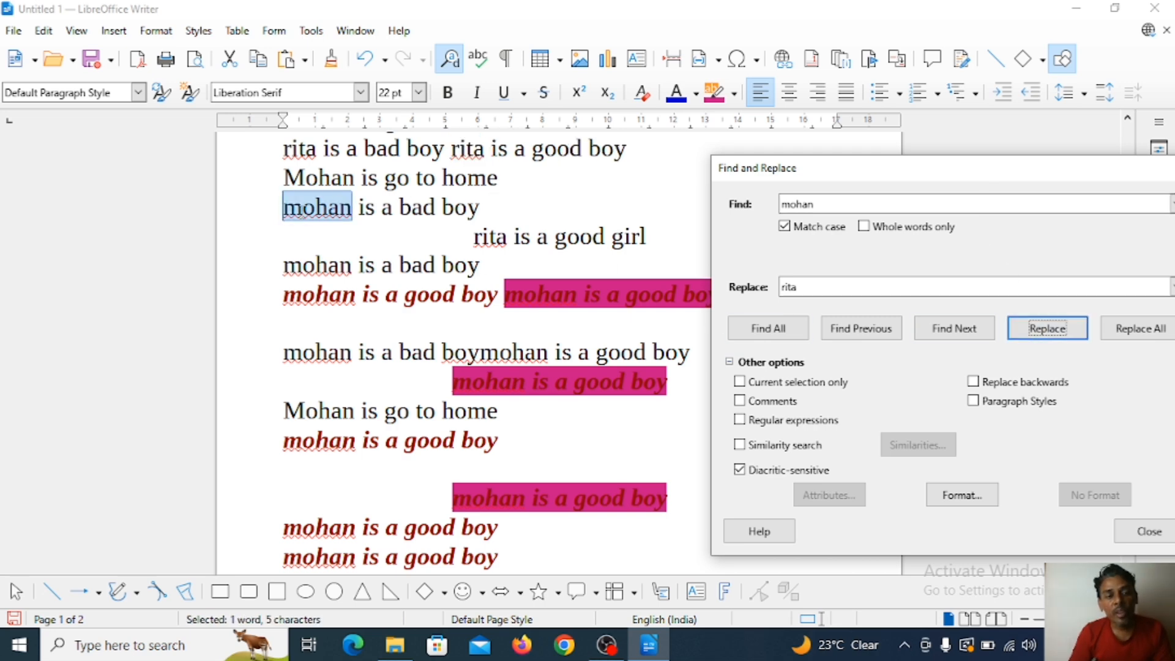
{"action": "left_click", "coordinate": [1048, 327]}
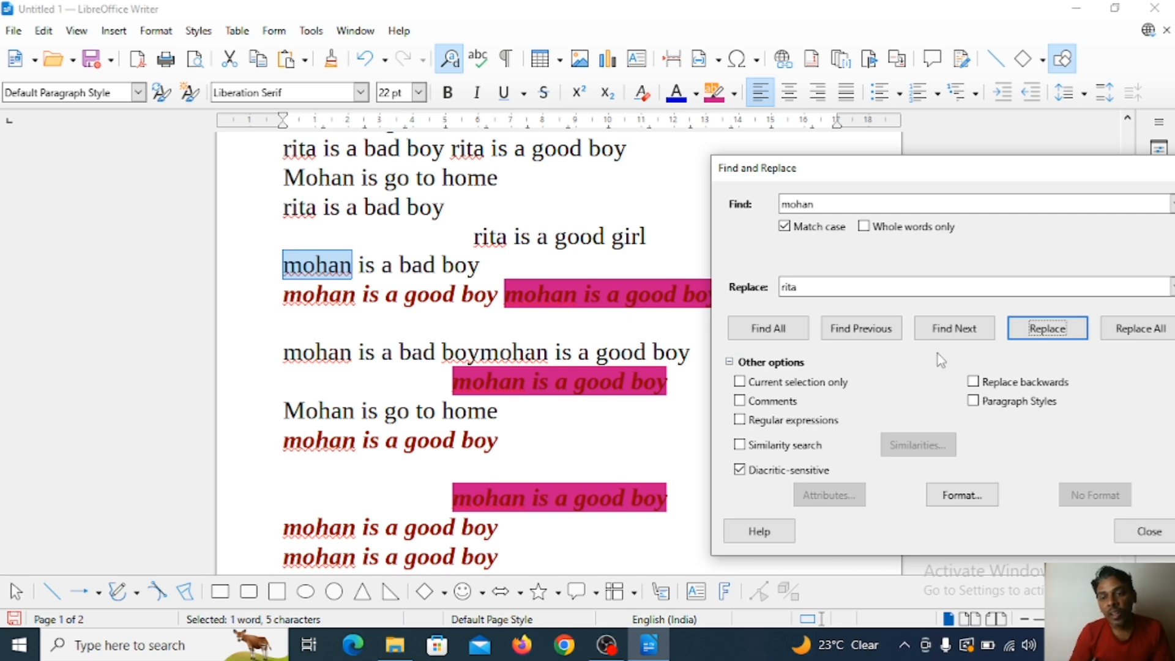
{"action": "left_click", "coordinate": [953, 331]}
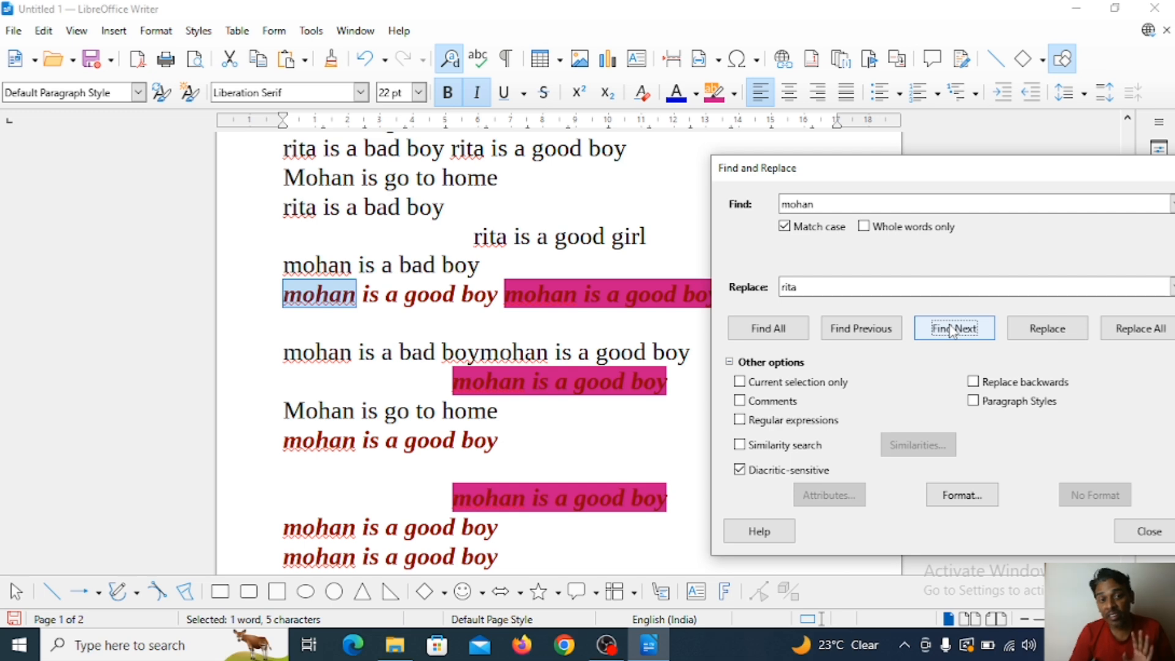
{"action": "left_click", "coordinate": [952, 331]}
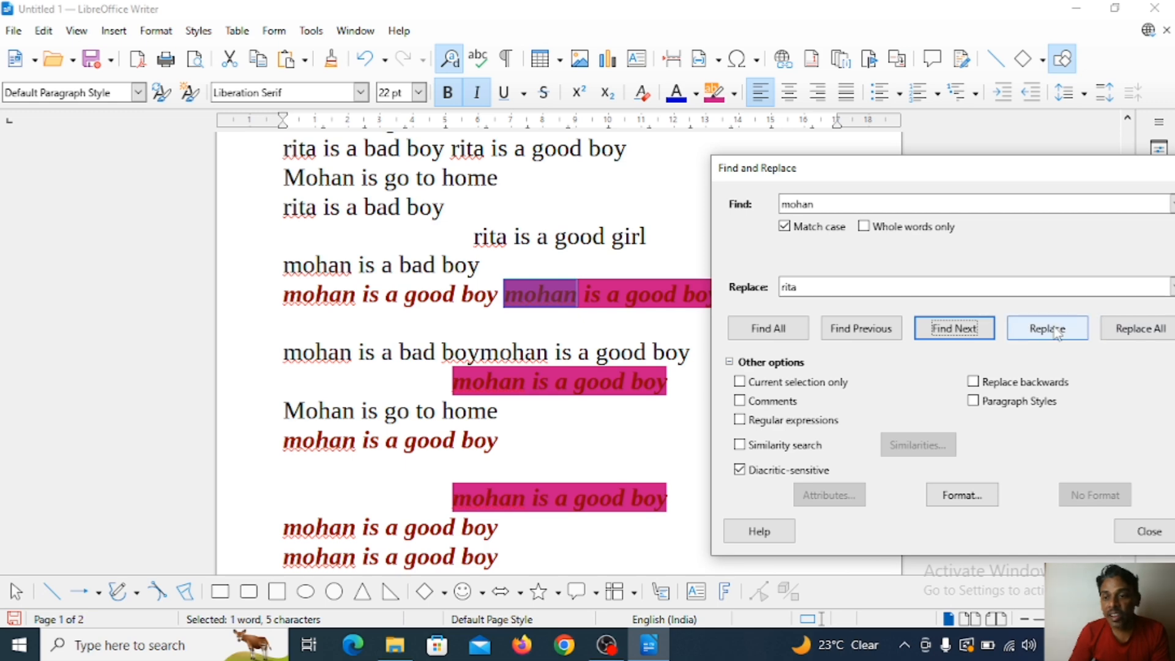
Step back through the preceding lowercase occurrences of the boy's name, and find all of its occurrences at once
{"action": "left_click", "coordinate": [870, 334]}
{"action": "left_click", "coordinate": [871, 333]}
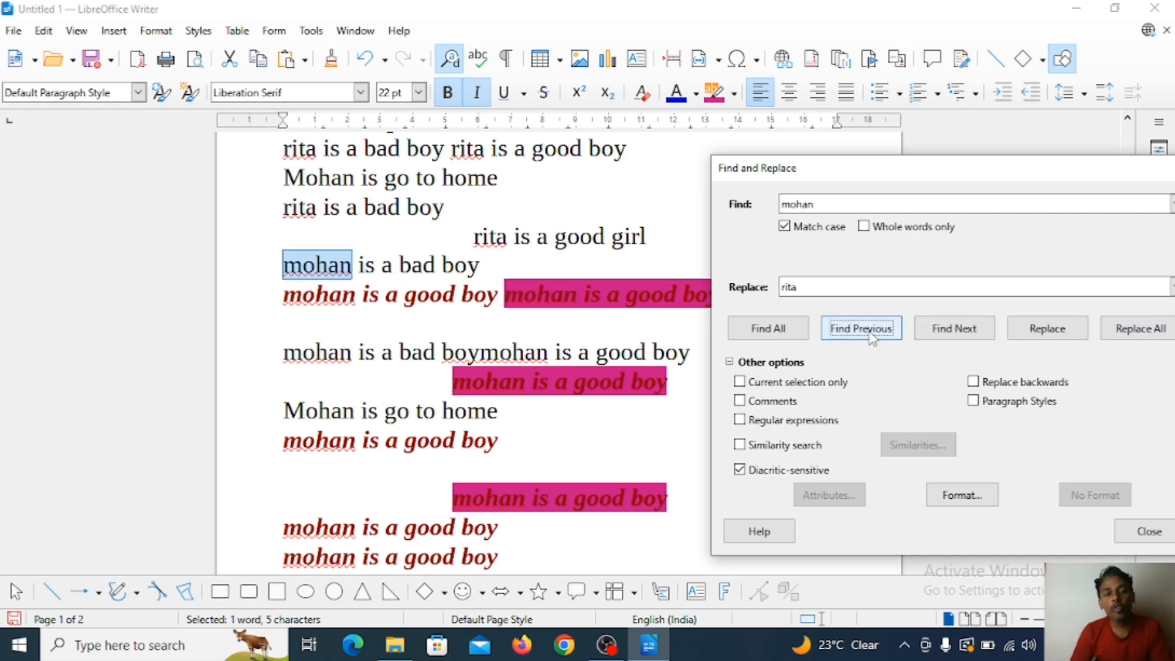
{"action": "left_click", "coordinate": [871, 334]}
{"action": "left_click", "coordinate": [779, 333]}
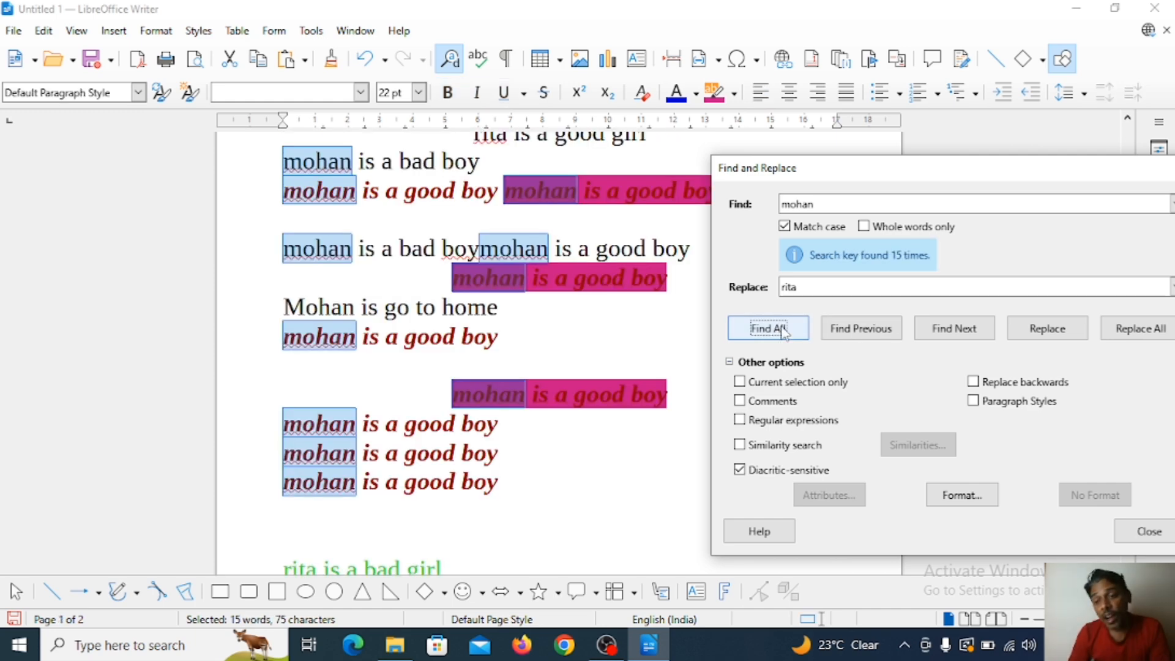
Replace all remaining lowercase occurrences of the boy's name with the girl's name, review the document, and close Find and Replace
{"action": "left_click", "coordinate": [1124, 334]}
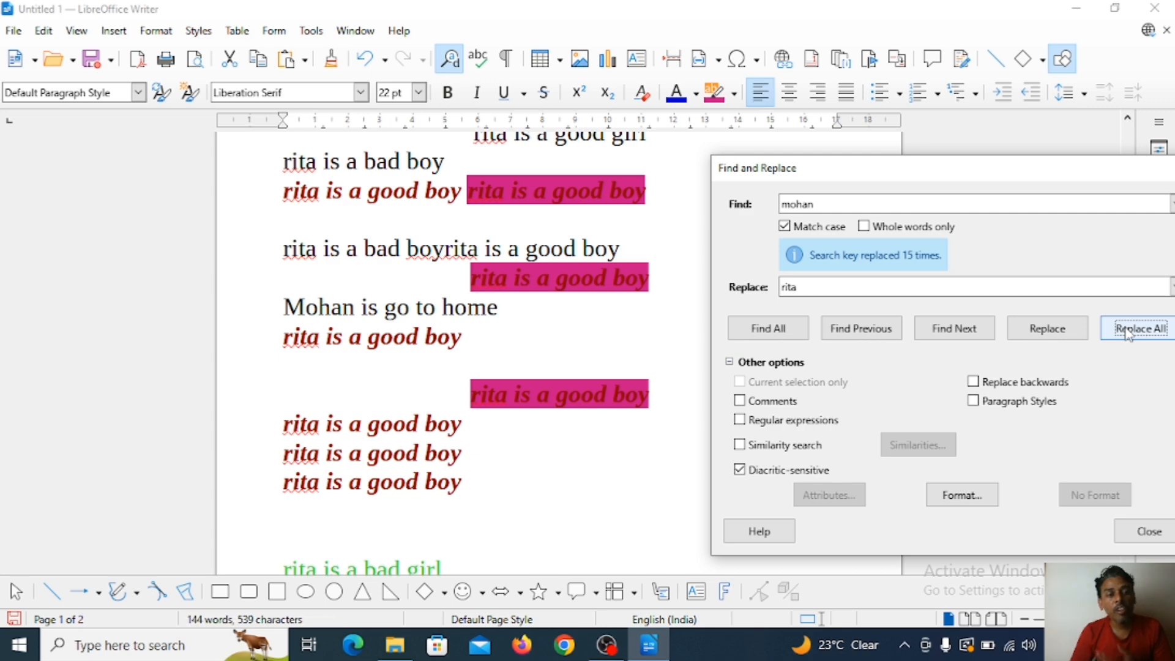
{"action": "left_click", "coordinate": [589, 351]}
{"action": "scroll", "coordinate": [569, 352], "scroll_direction": "up", "scroll_amount": 6}
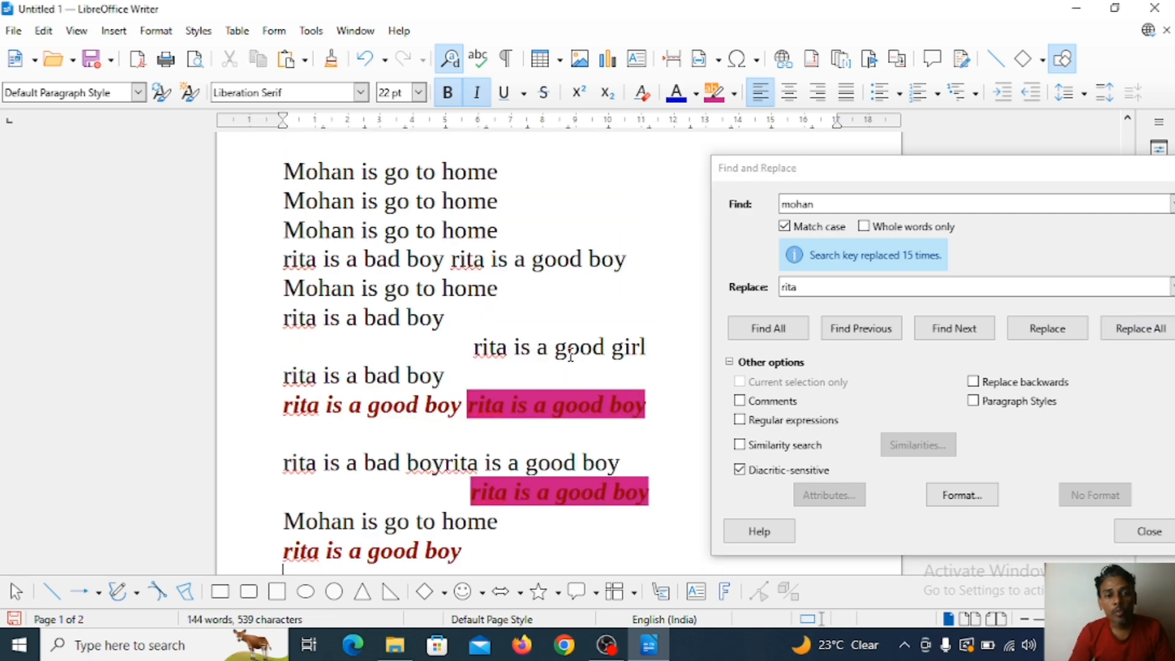
{"action": "scroll", "coordinate": [504, 336], "scroll_direction": "up", "scroll_amount": 3}
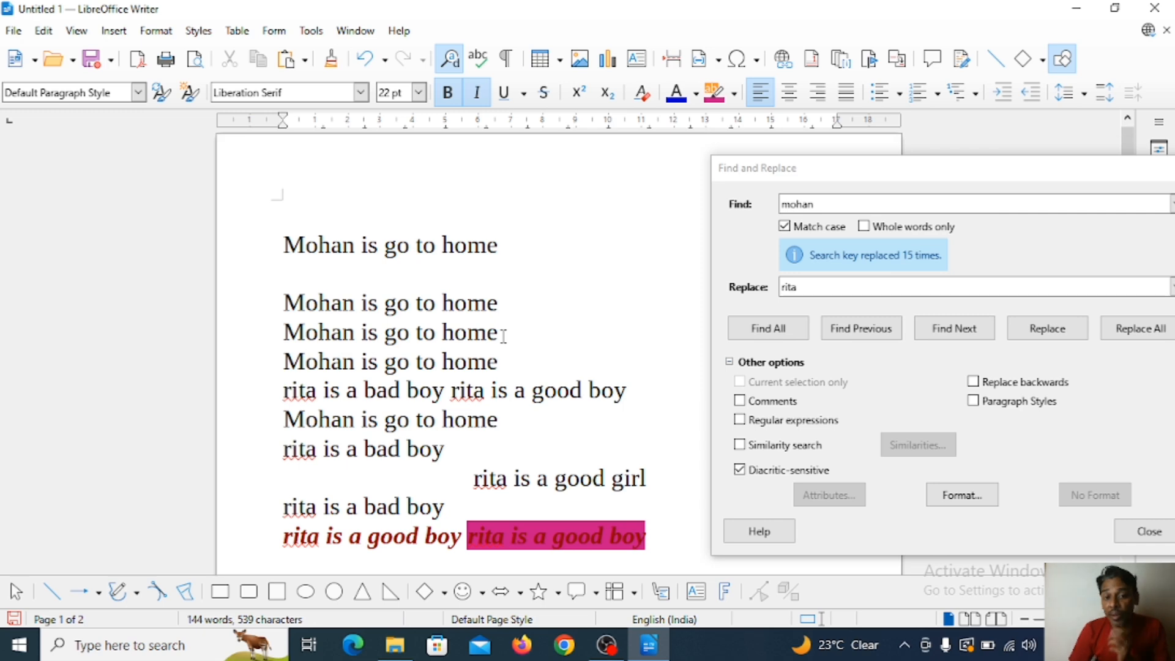
{"action": "scroll", "coordinate": [503, 336], "scroll_direction": "down", "scroll_amount": 10}
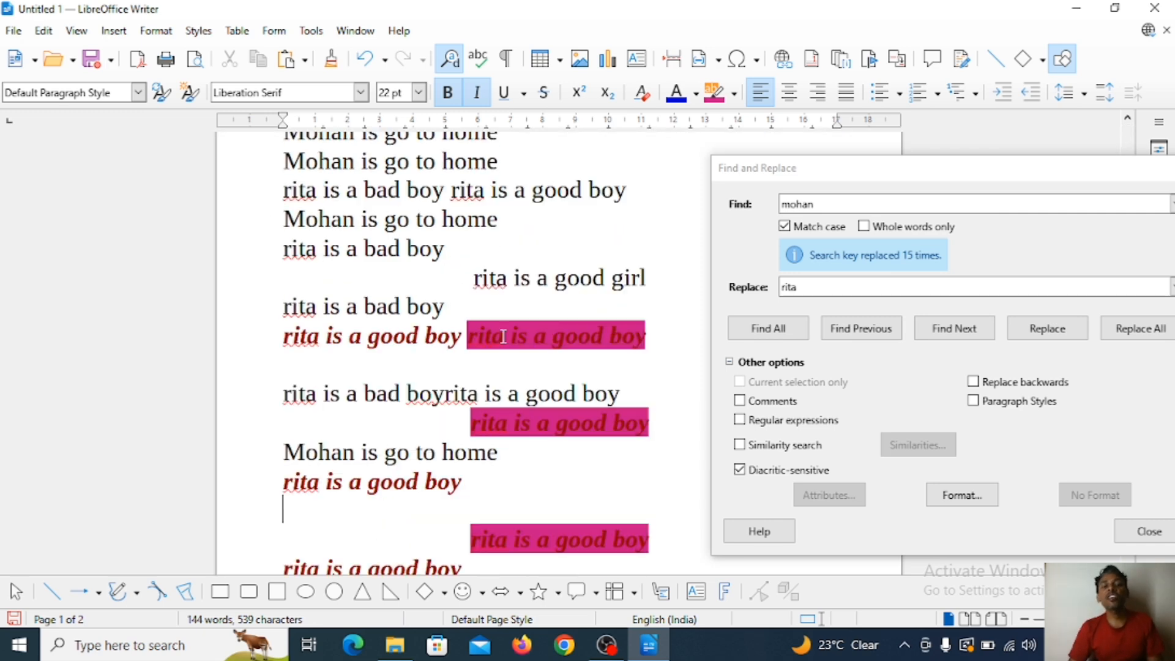
{"action": "scroll", "coordinate": [503, 336], "scroll_direction": "down", "scroll_amount": 5}
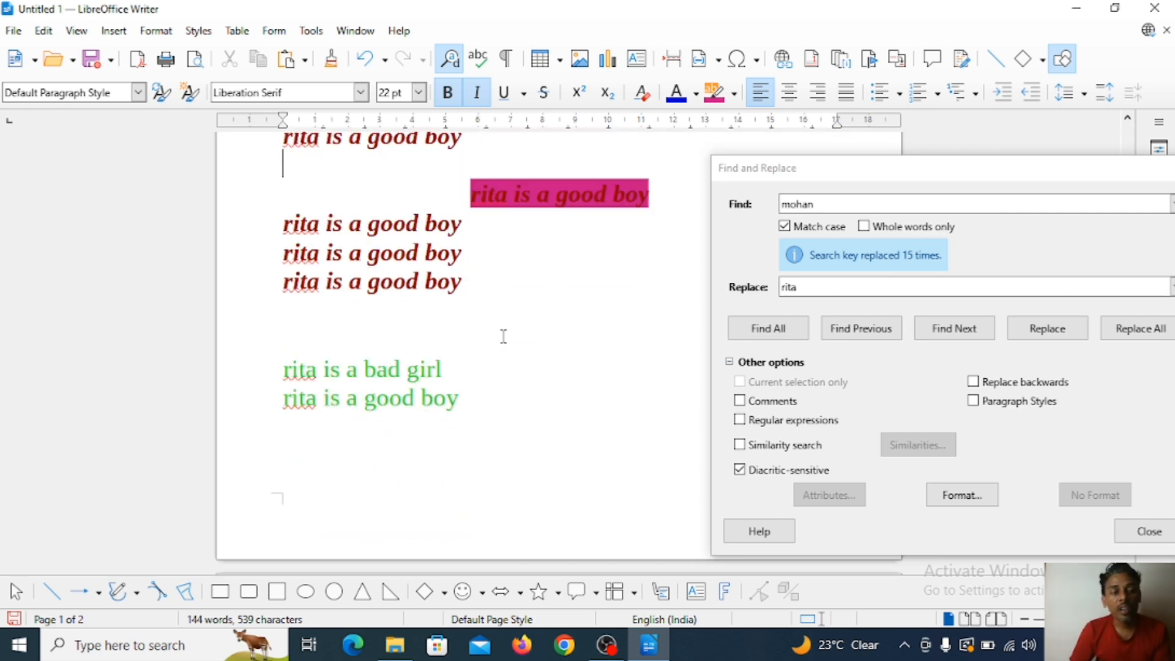
{"action": "scroll", "coordinate": [503, 336], "scroll_direction": "up", "scroll_amount": 2}
{"action": "scroll", "coordinate": [503, 336], "scroll_direction": "up", "scroll_amount": 9}
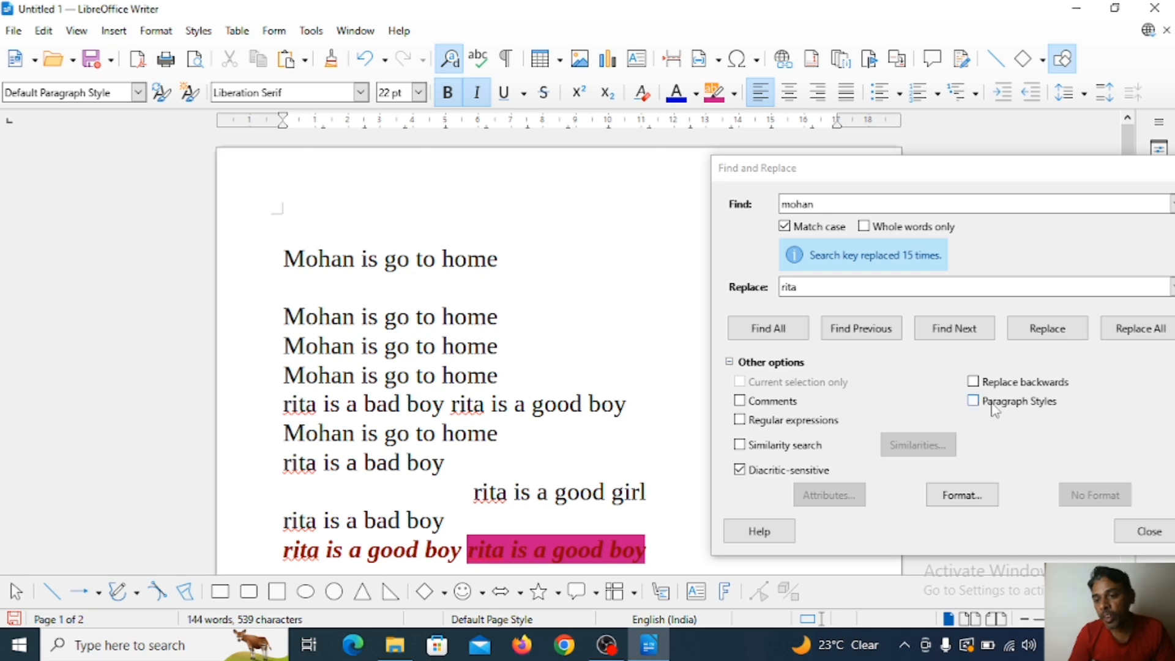
{"action": "left_click_drag", "start_coordinate": [1031, 176], "coordinate": [749, 181]}
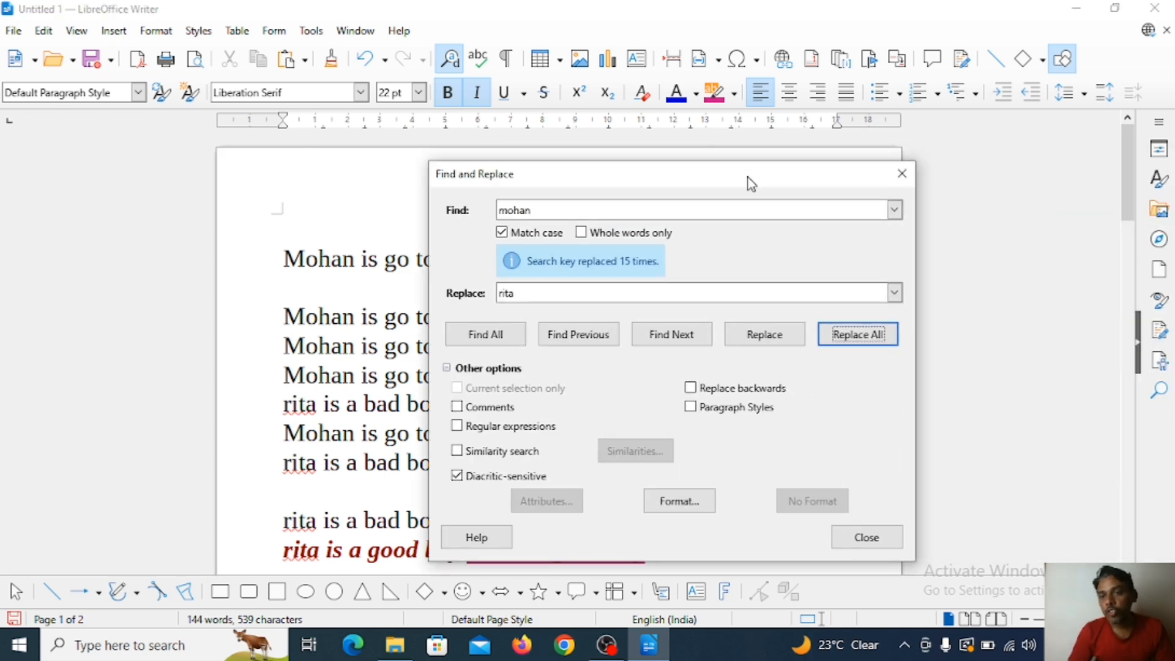
{"action": "left_click", "coordinate": [902, 173]}
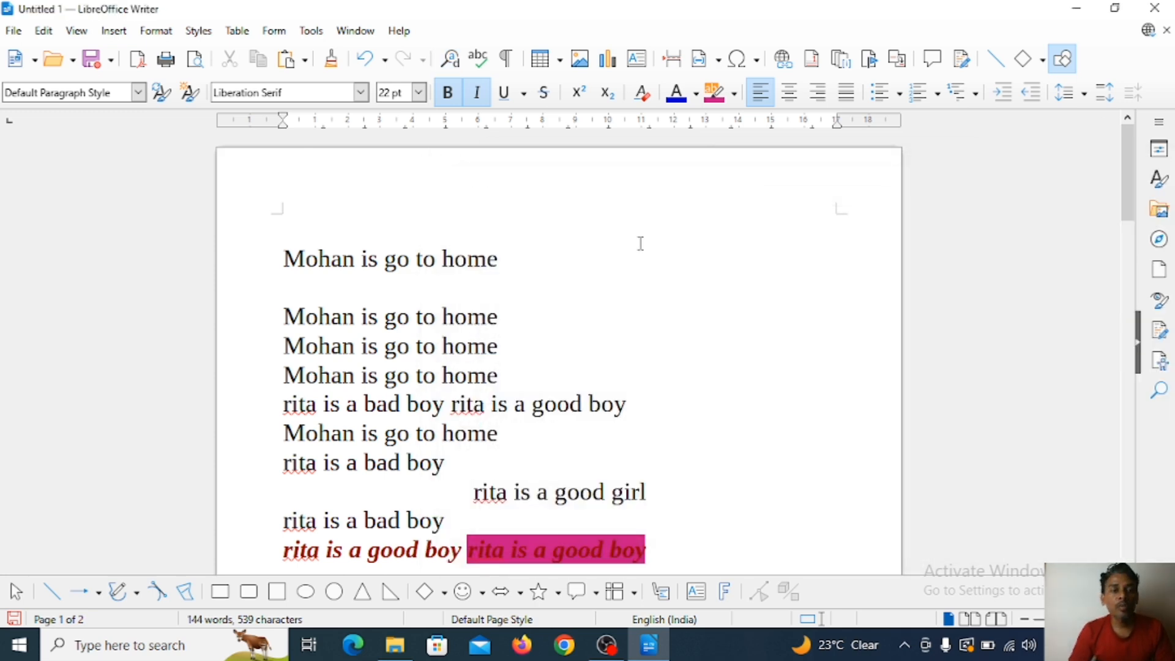
{"action": "left_click", "coordinate": [43, 30]}
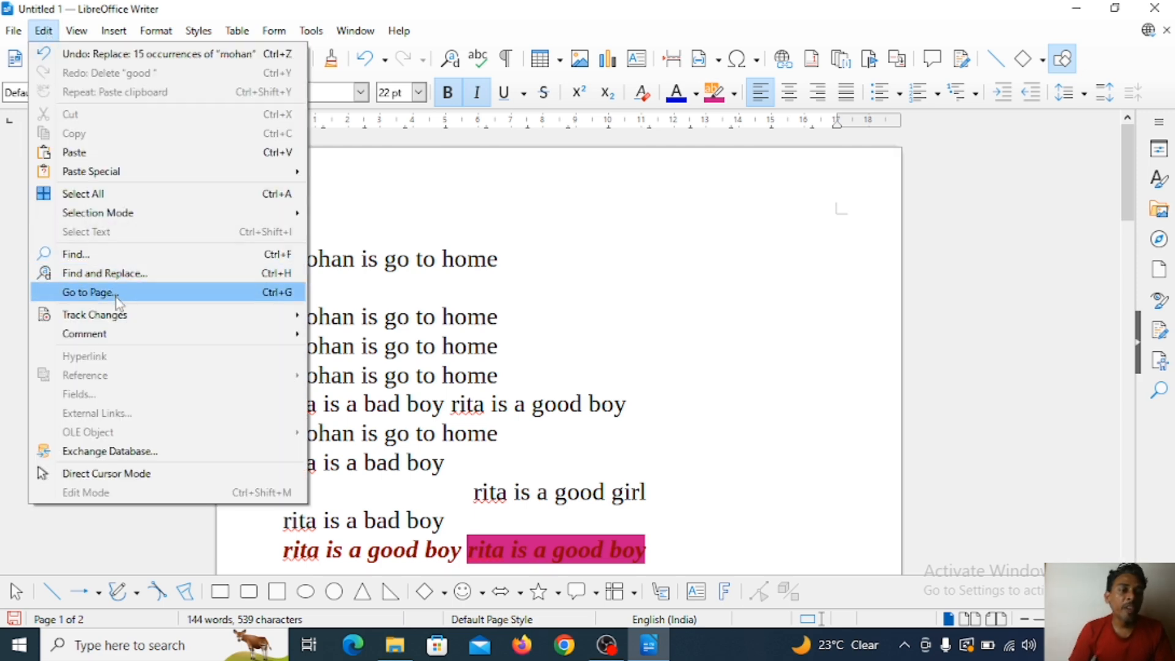
{"action": "left_click", "coordinate": [512, 379]}
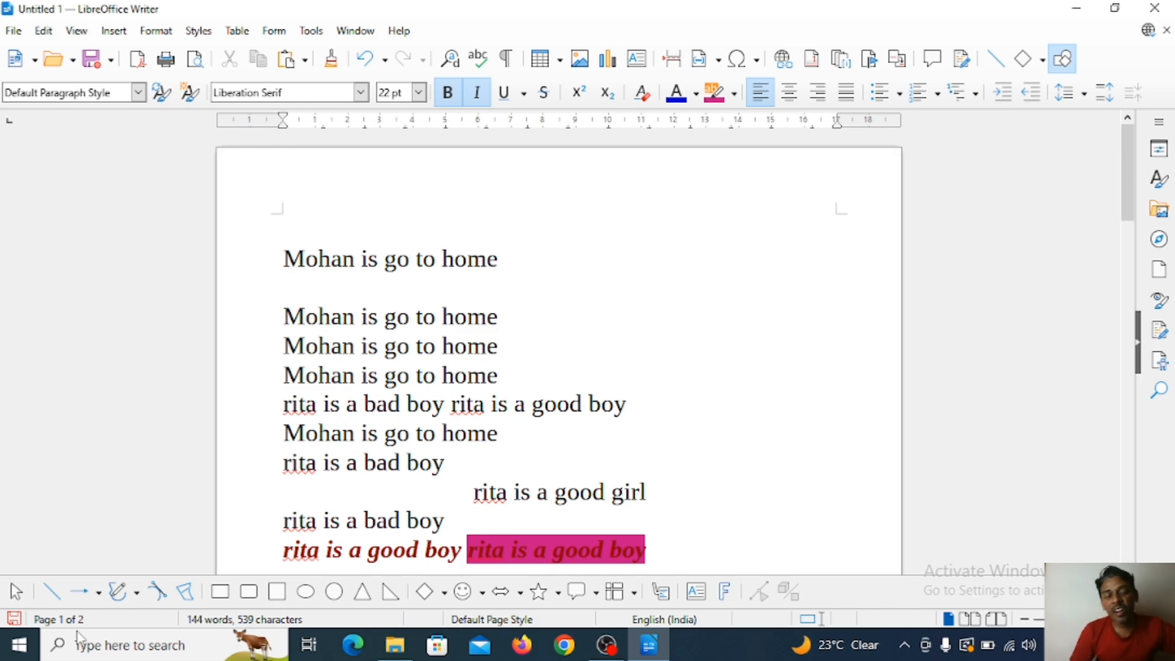
{"action": "left_click", "coordinate": [330, 404]}
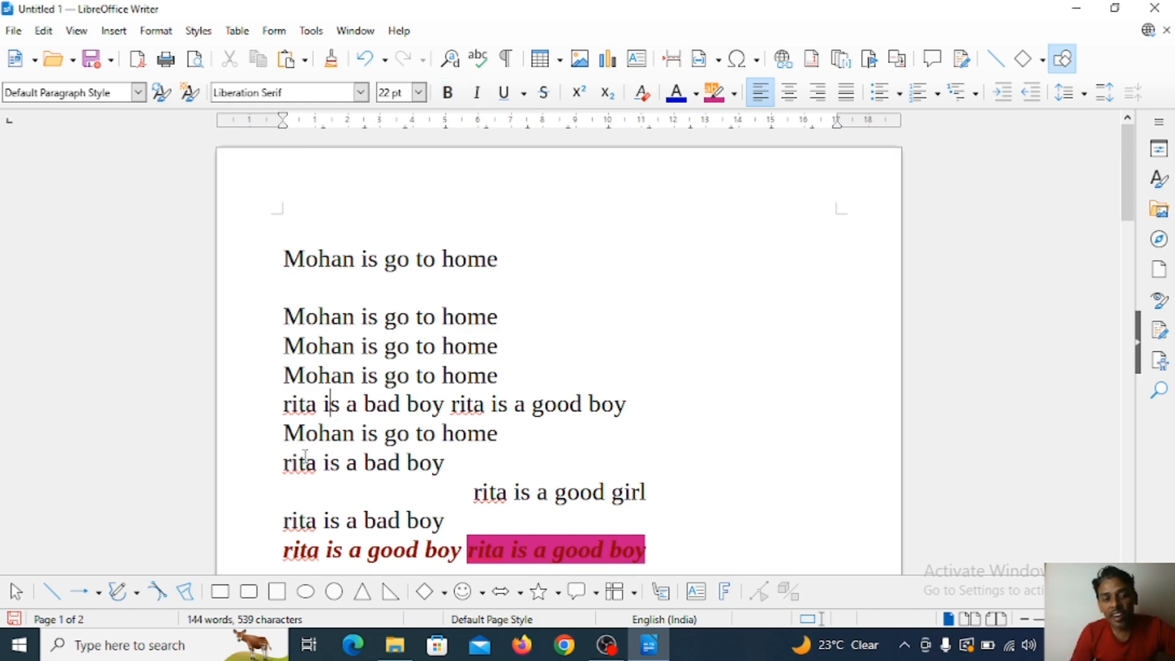
{"action": "left_click", "coordinate": [447, 279]}
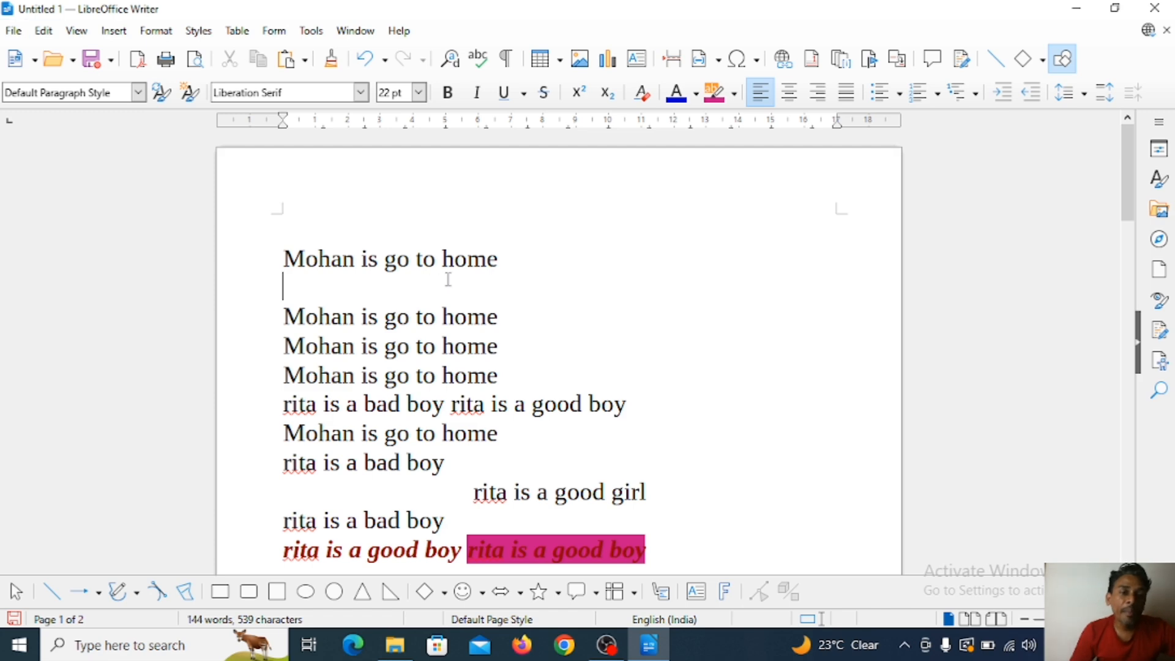
Jump to page 2 with Go to Page and look over its text
{"action": "left_click", "coordinate": [45, 32]}
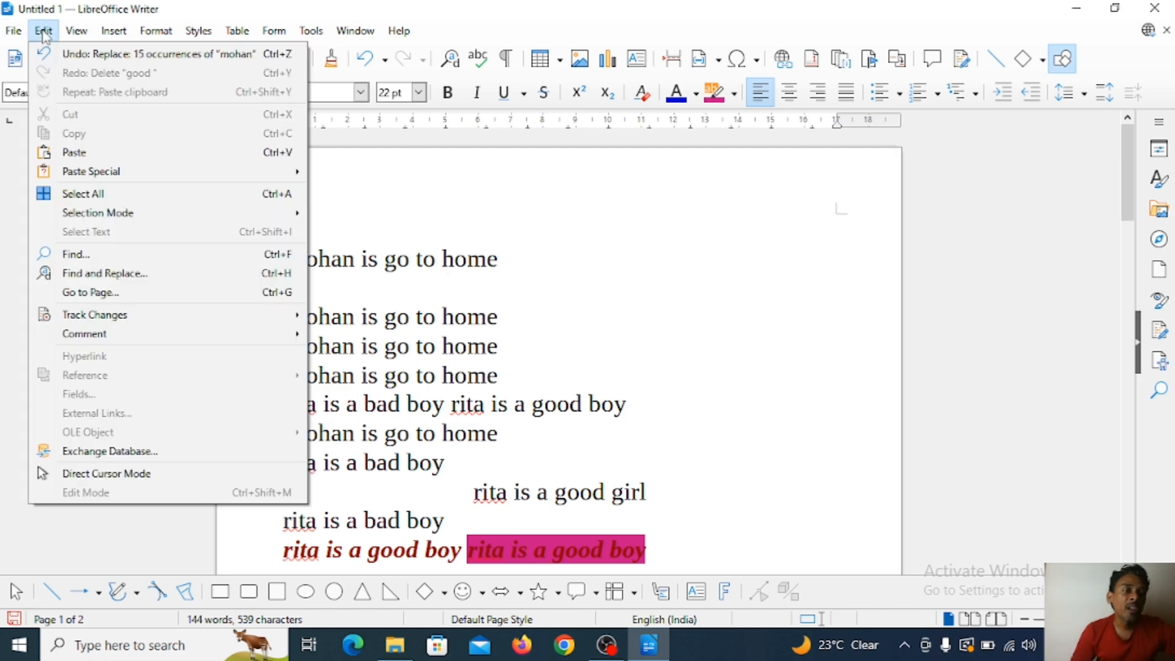
{"action": "left_click", "coordinate": [92, 293]}
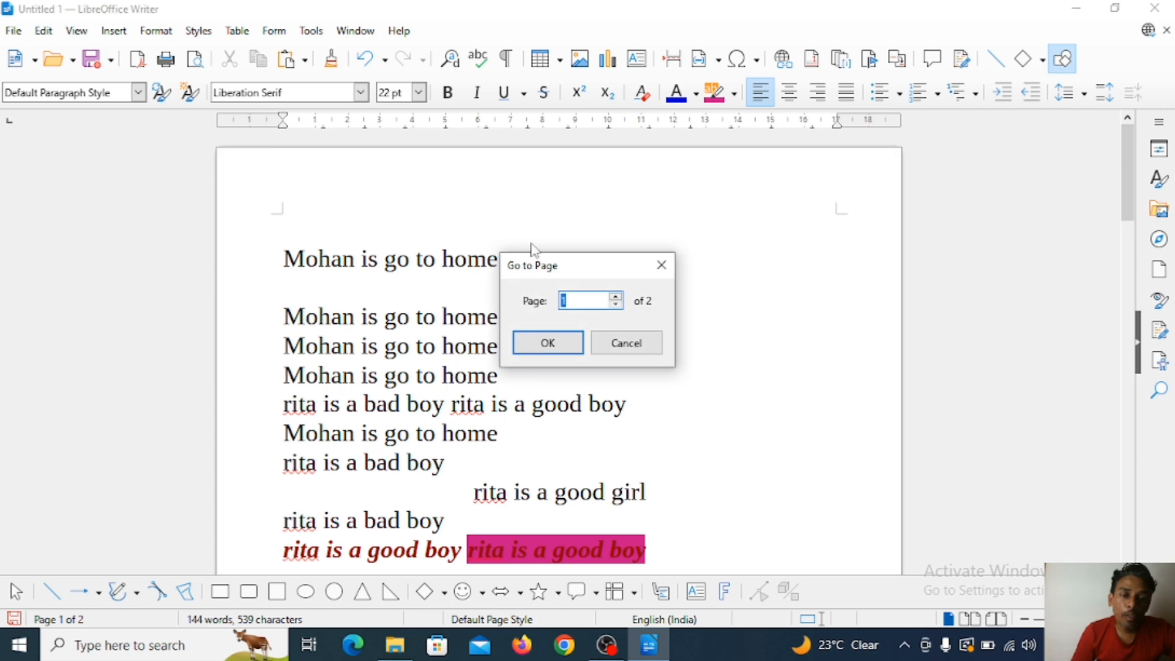
{"action": "key", "text": "BackSpace"}
{"action": "type", "text": "2"}
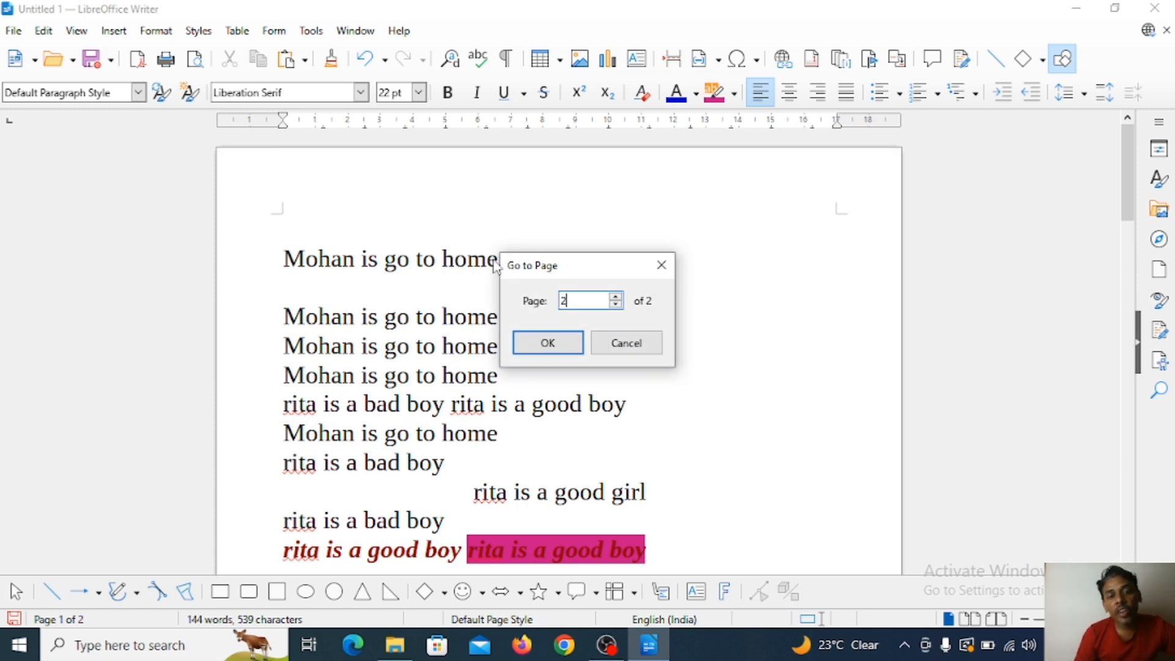
{"action": "left_click", "coordinate": [548, 343]}
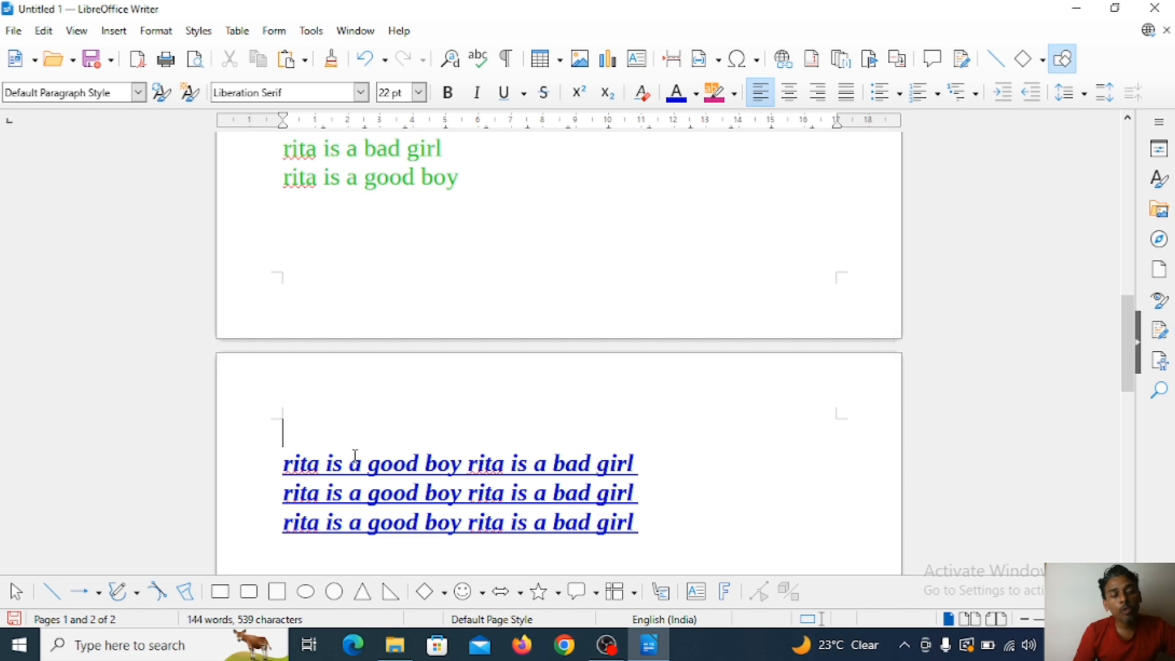
{"action": "scroll", "coordinate": [439, 404], "scroll_direction": "down", "scroll_amount": 10}
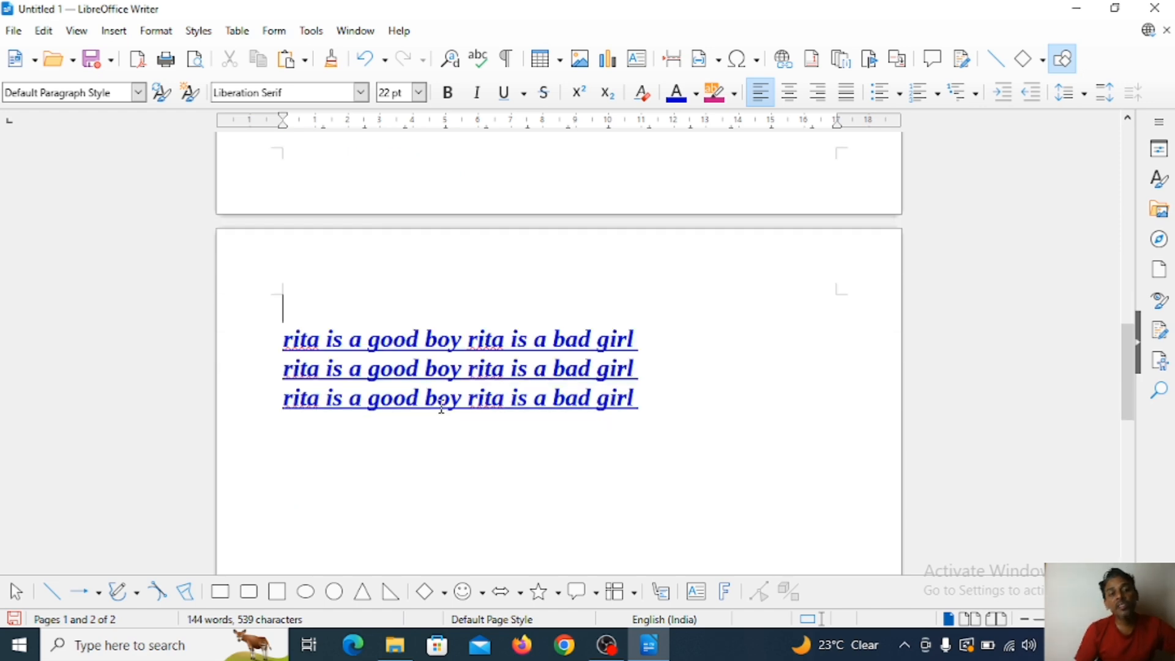
{"action": "scroll", "coordinate": [453, 409], "scroll_direction": "up", "scroll_amount": 5}
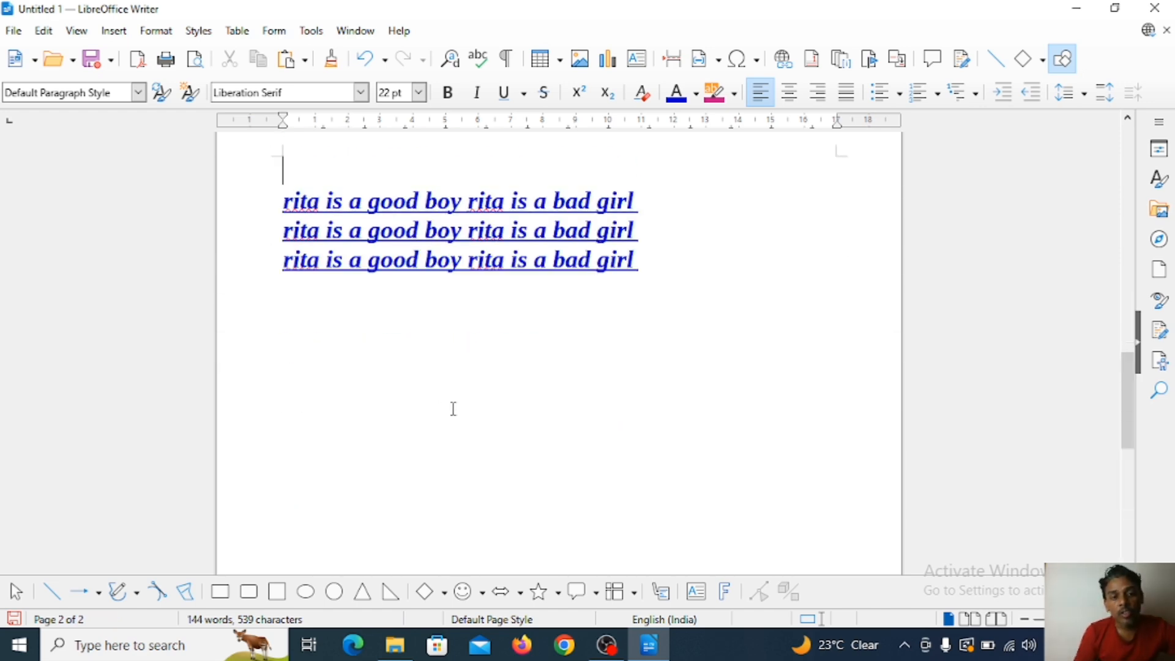
Add the filler text "gjhhjhjghjghjghj" below the blue underlined lines on page 2, followed by blank lines until page 3 starts
{"action": "left_click", "coordinate": [526, 367]}
{"action": "type", "text": "gjhhjhjghjghjghj"}
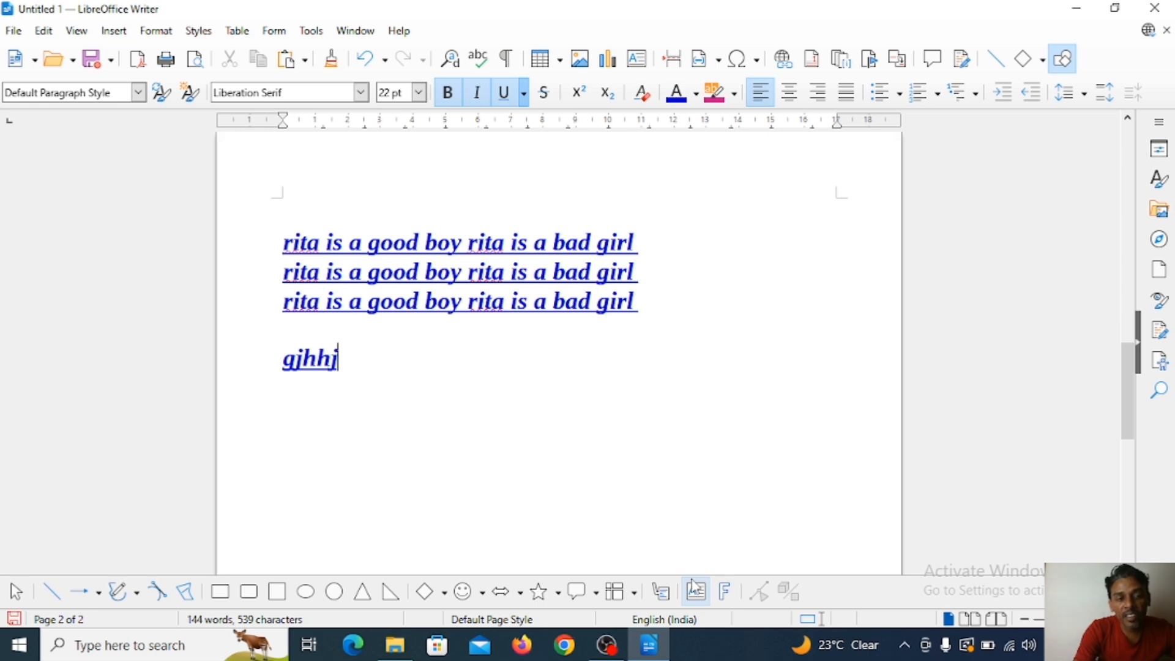
{"action": "key", "text": "Return"}
{"action": "key", "text": "Return"}
{"action": "key", "text": "Return"}
{"action": "key", "text": "Return"}
{"action": "key", "text": "Return"}
{"action": "key", "text": "Return"}
{"action": "key", "text": "Return"}
{"action": "key", "text": "Return"}
{"action": "key", "text": "Return"}
{"action": "key", "text": "Return"}
{"action": "key", "text": "Return"}
{"action": "key", "text": "Return"}
{"action": "key", "text": "Return"}
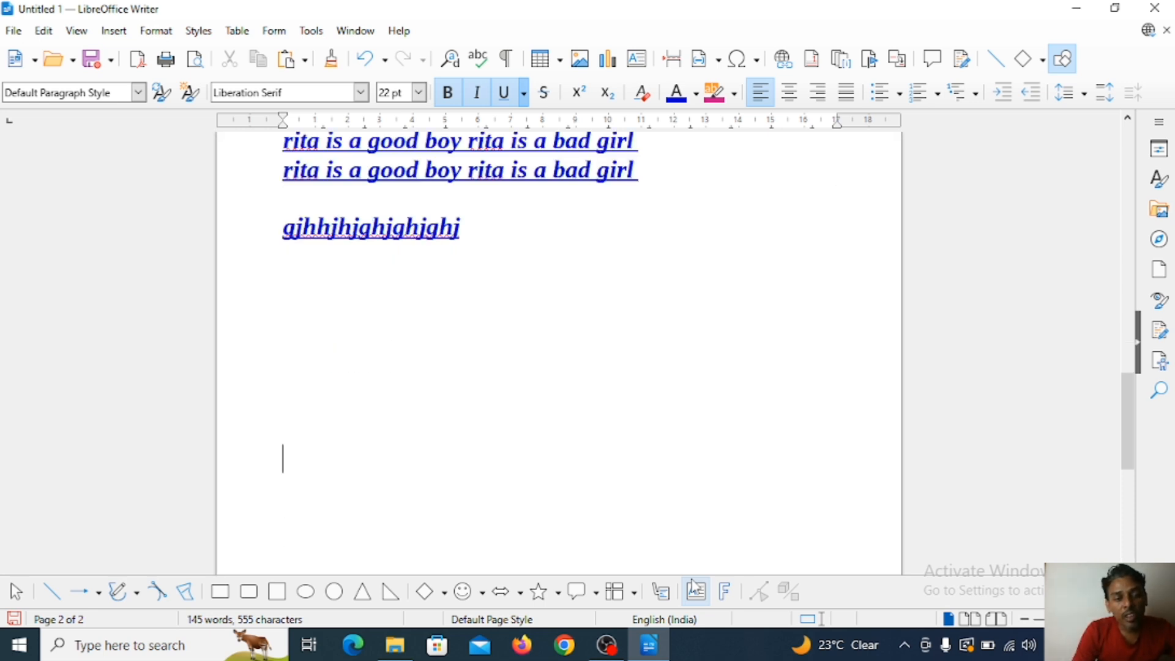
{"action": "key", "text": "Return"}
{"action": "key", "text": "Return"}
{"action": "key", "text": "Return"}
{"action": "key", "text": "Return"}
{"action": "key", "text": "Return"}
{"action": "key", "text": "Return"}
{"action": "key", "text": "Return"}
{"action": "key", "text": "Return"}
{"action": "key", "text": "Return"}
{"action": "key", "text": "Return"}
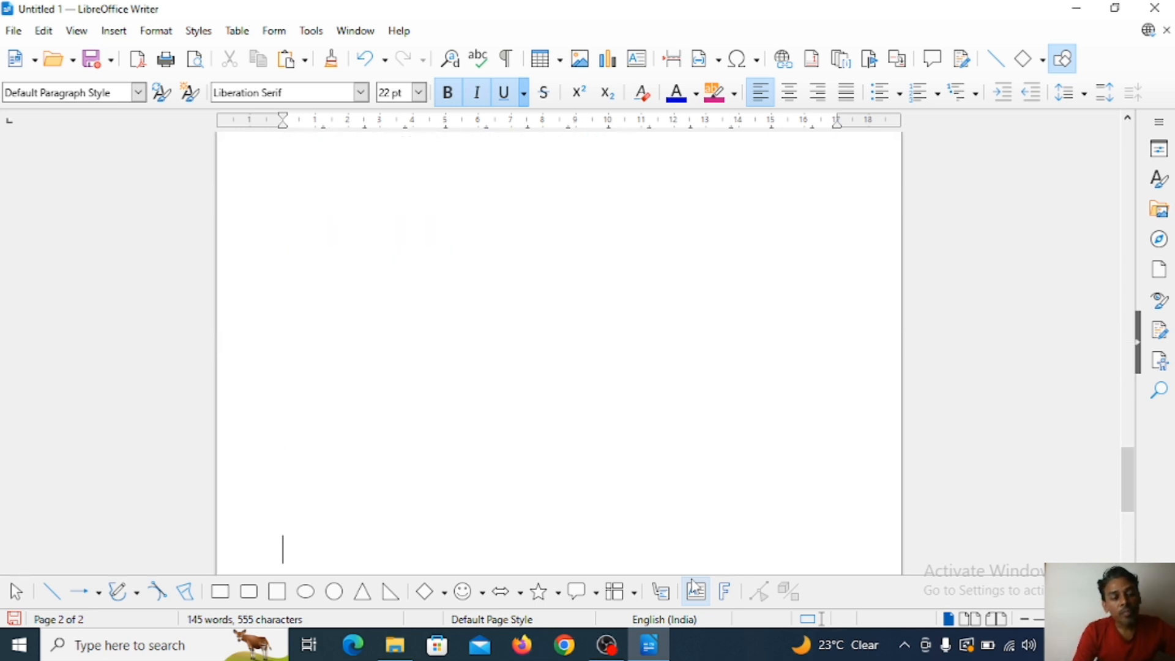
{"action": "key", "text": "Return"}
{"action": "key", "text": "Return"}
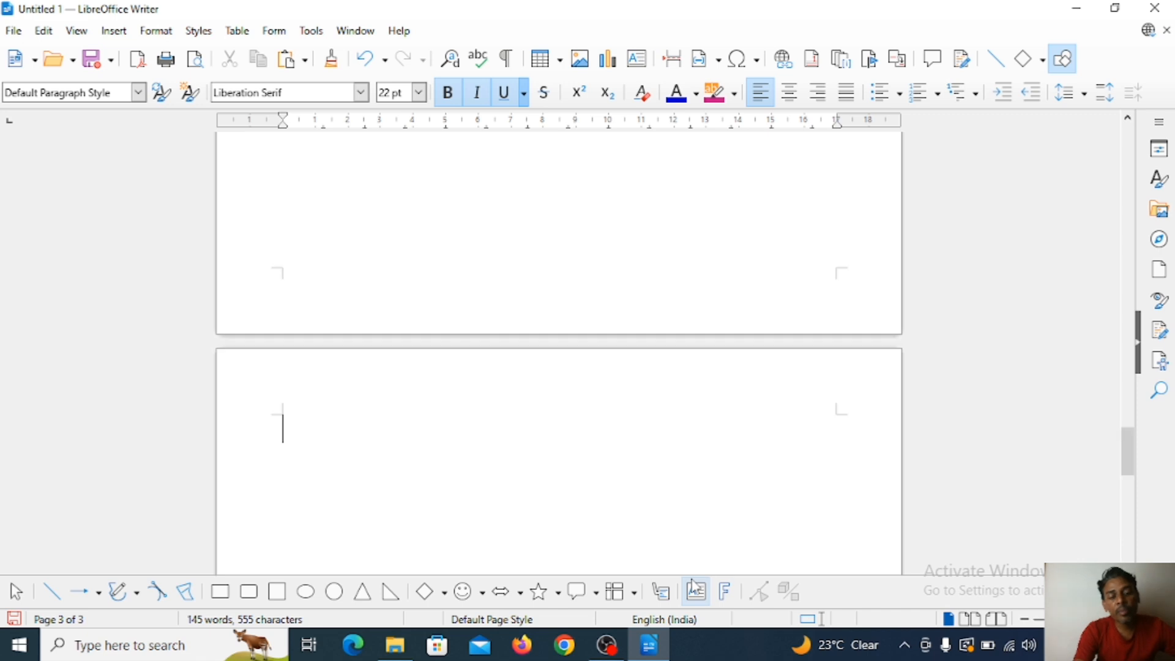
Enter the filler text "guggjhghjg" at the start of page 3 and add blank lines down to page 5
{"action": "type", "text": "guggjhghjg"}
{"action": "key", "text": "Return"}
{"action": "key", "text": "Return"}
{"action": "key", "text": "Return"}
{"action": "key", "text": "Return"}
{"action": "key", "text": "Return"}
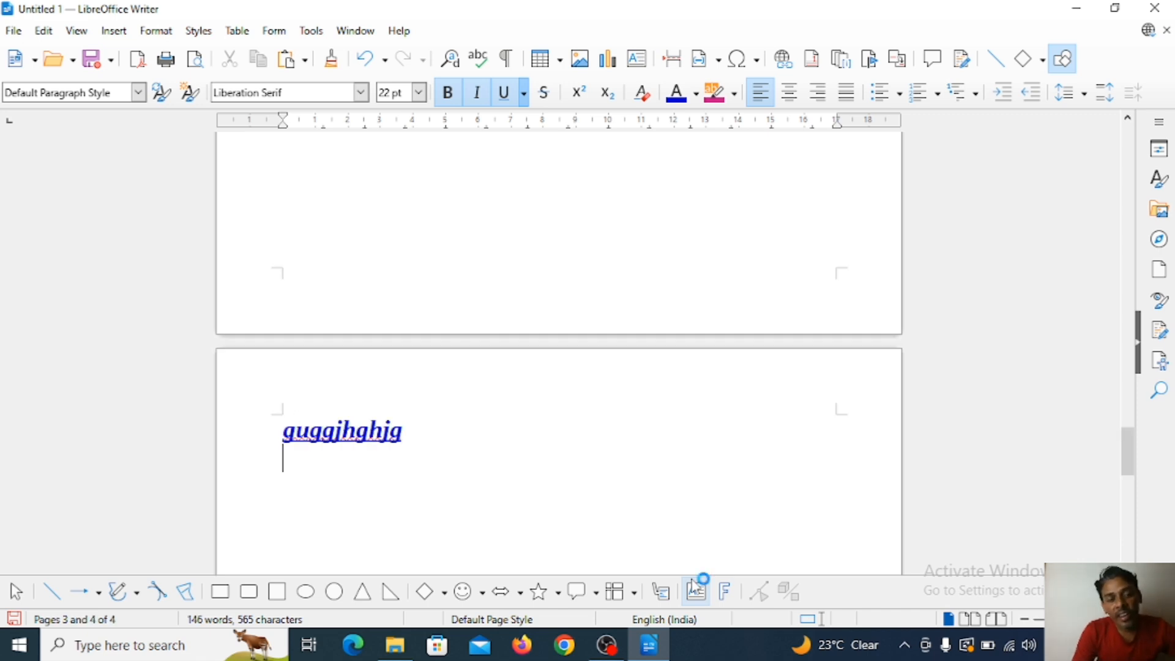
{"action": "key", "text": "Return"}
{"action": "key", "text": "Return"}
{"action": "key", "text": "Return"}
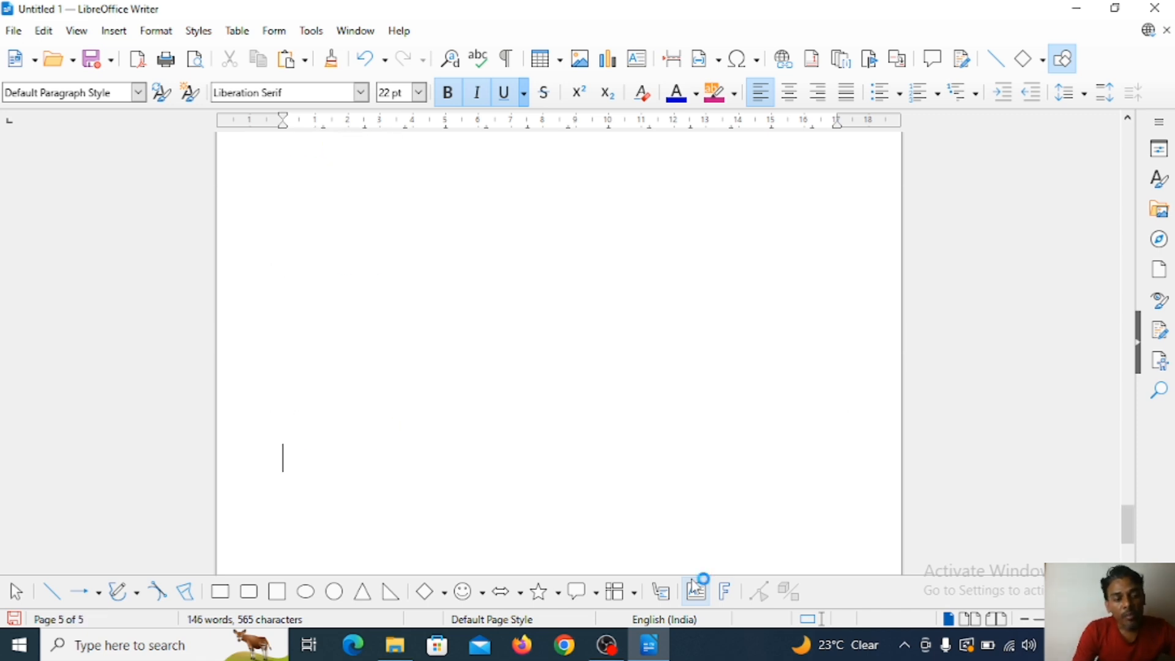
Enter the filler text "uggkgjgjhgjhgh" on page 5, then add blank lines and the filler text "gjhgjhghjghjghj" on page 6
{"action": "type", "text": "uggkgjgjhgjhgh"}
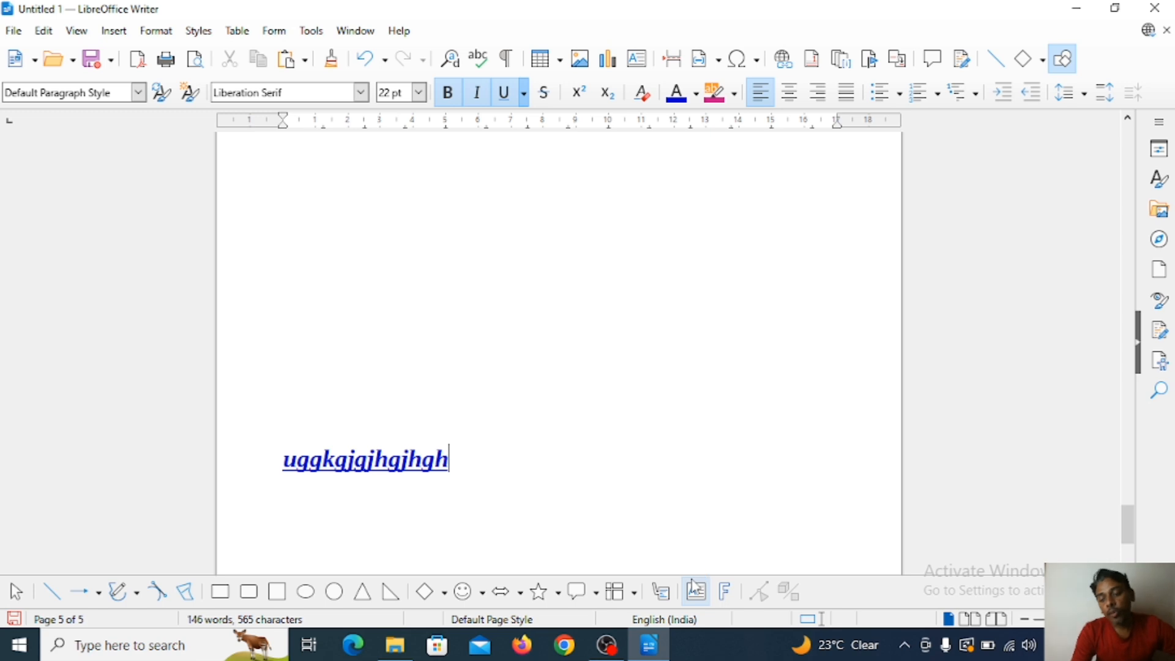
{"action": "key", "text": "Return"}
{"action": "key", "text": "Return"}
{"action": "key", "text": "Return"}
{"action": "key", "text": "Return"}
{"action": "key", "text": "Return"}
{"action": "key", "text": "Return"}
{"action": "type", "text": "gjhgjhghjghjghj"}
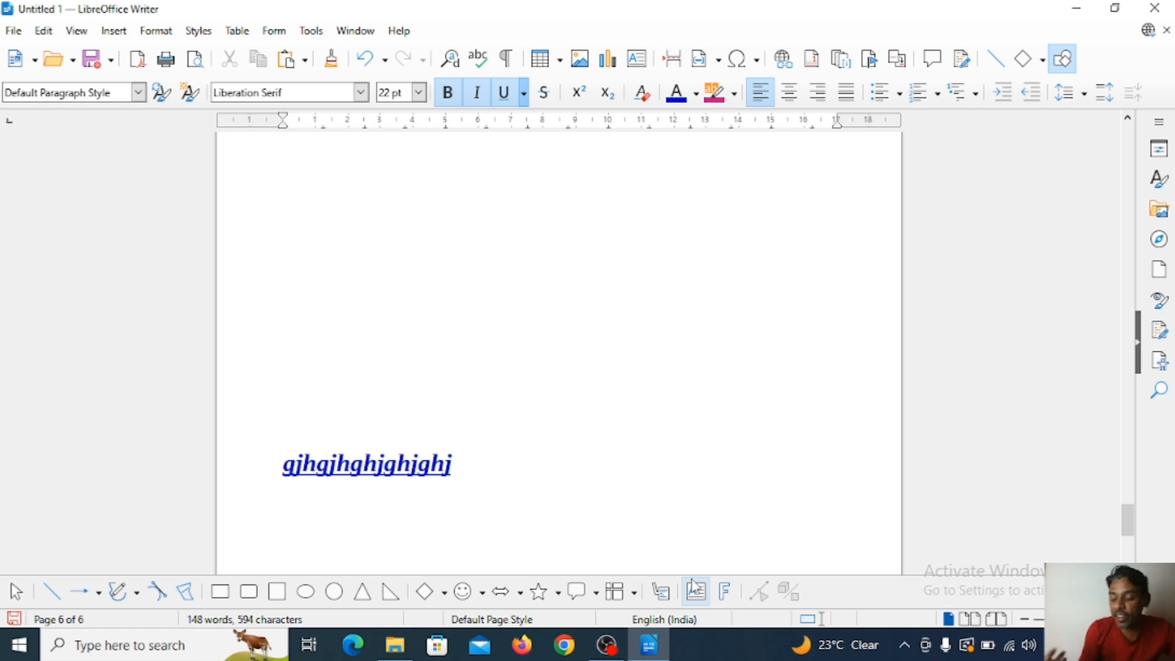
Jump from the last page to page 3 with Go to Page
{"action": "left_click", "coordinate": [334, 335]}
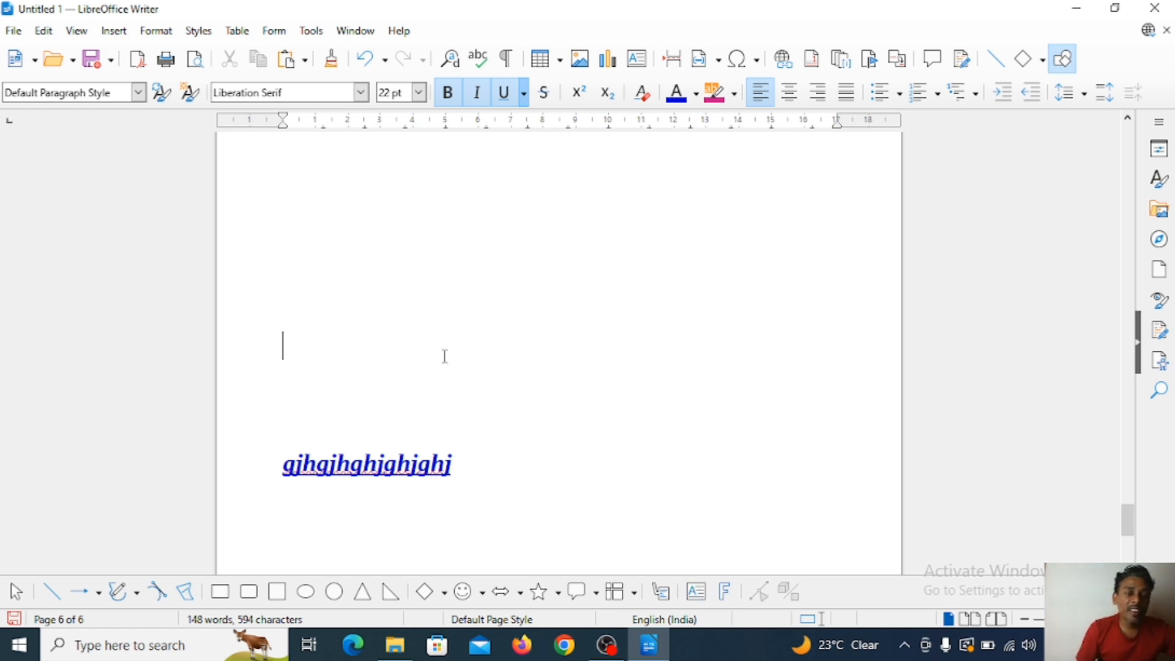
{"action": "left_click", "coordinate": [42, 31]}
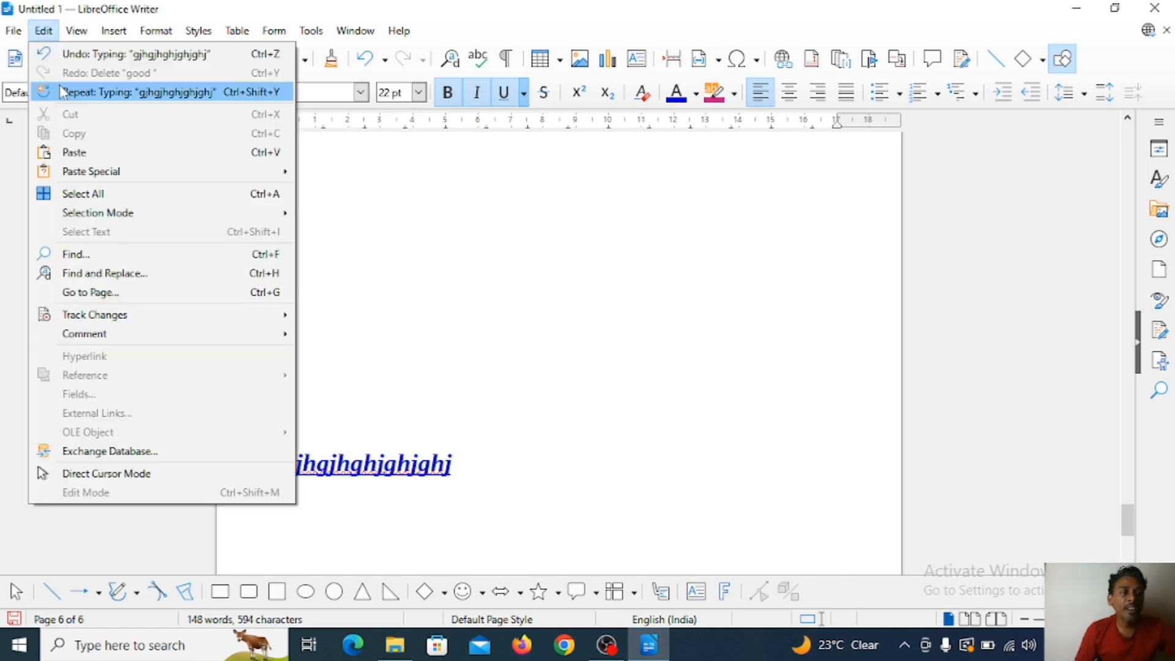
{"action": "left_click", "coordinate": [121, 292]}
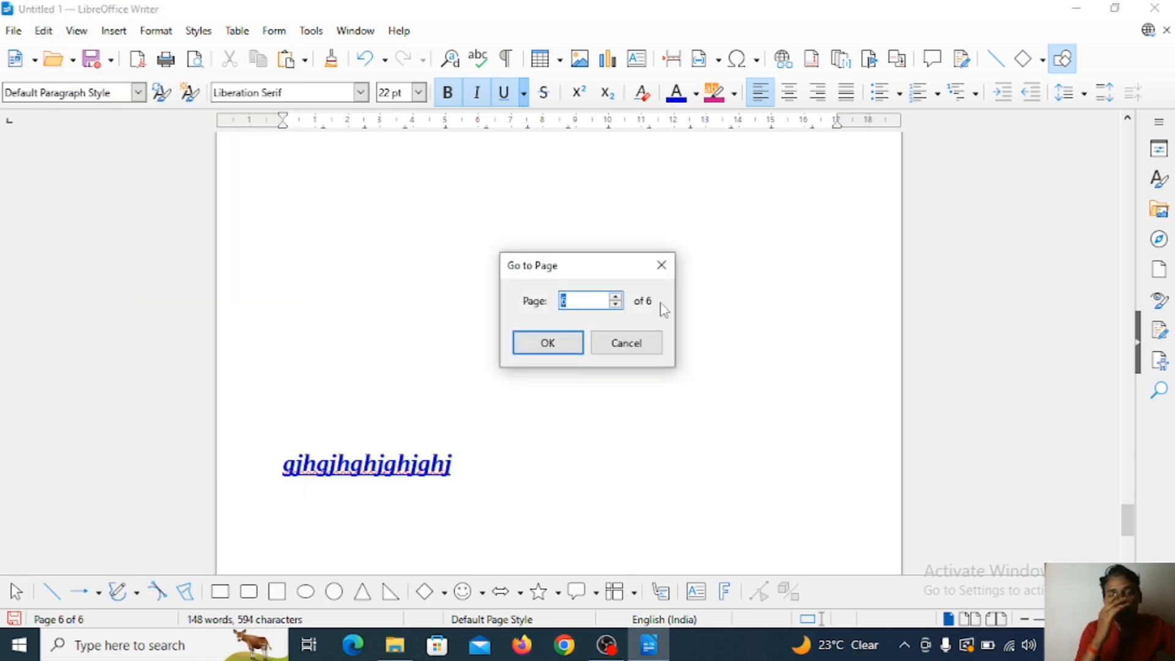
{"action": "left_click", "coordinate": [620, 299]}
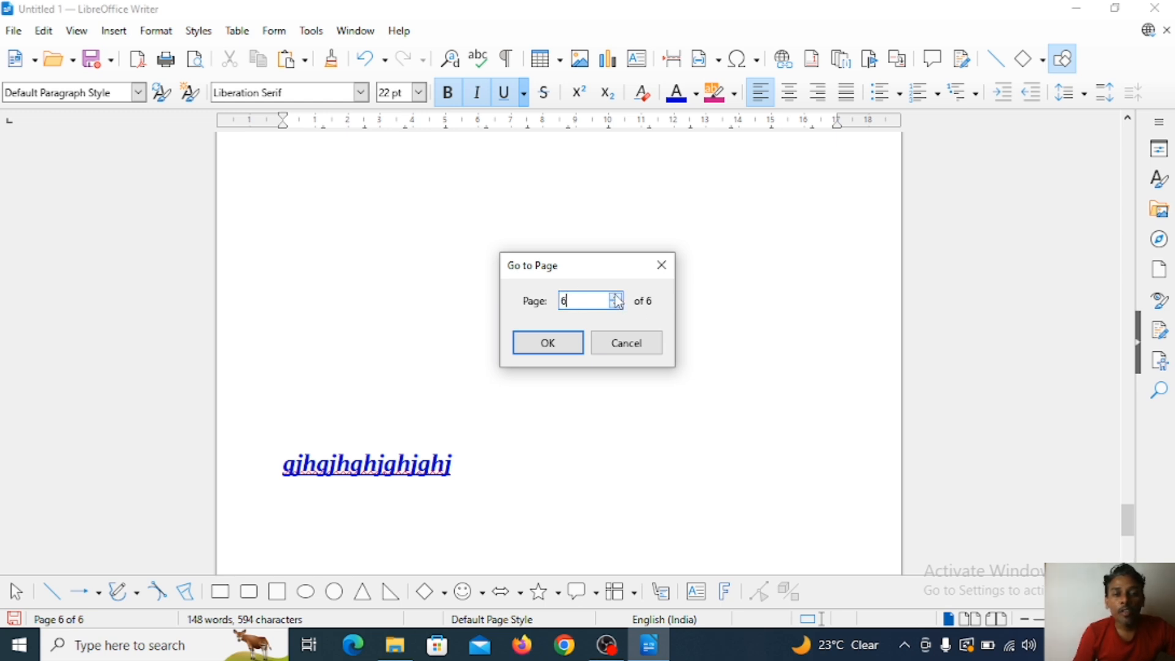
{"action": "left_click", "coordinate": [617, 305]}
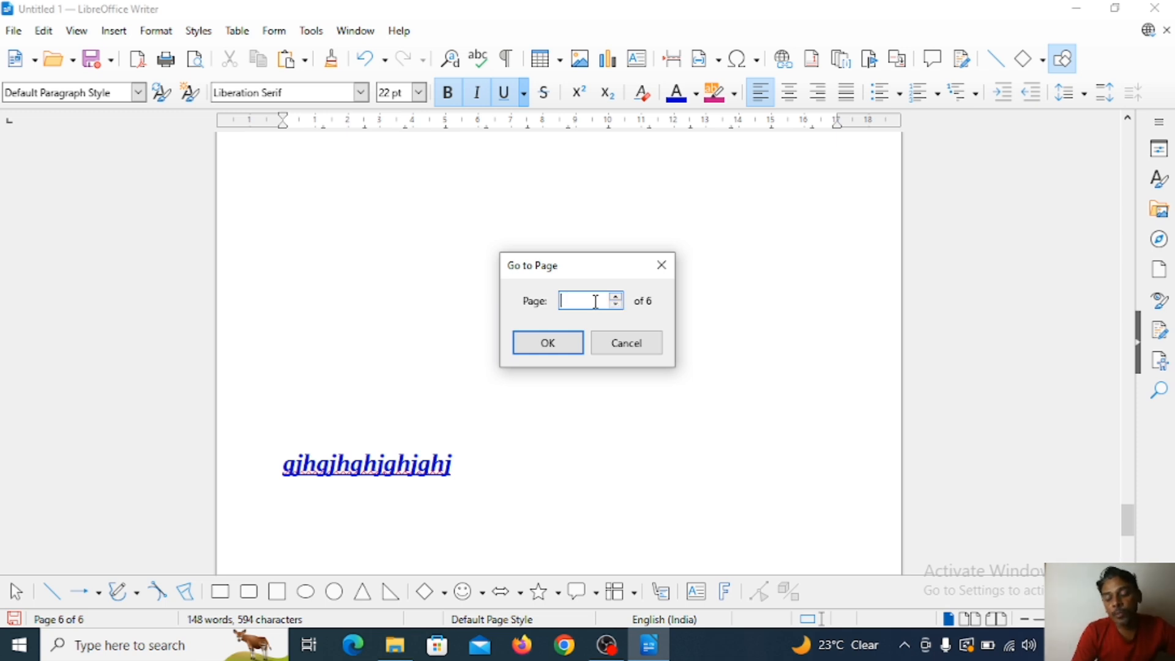
{"action": "type", "text": "3"}
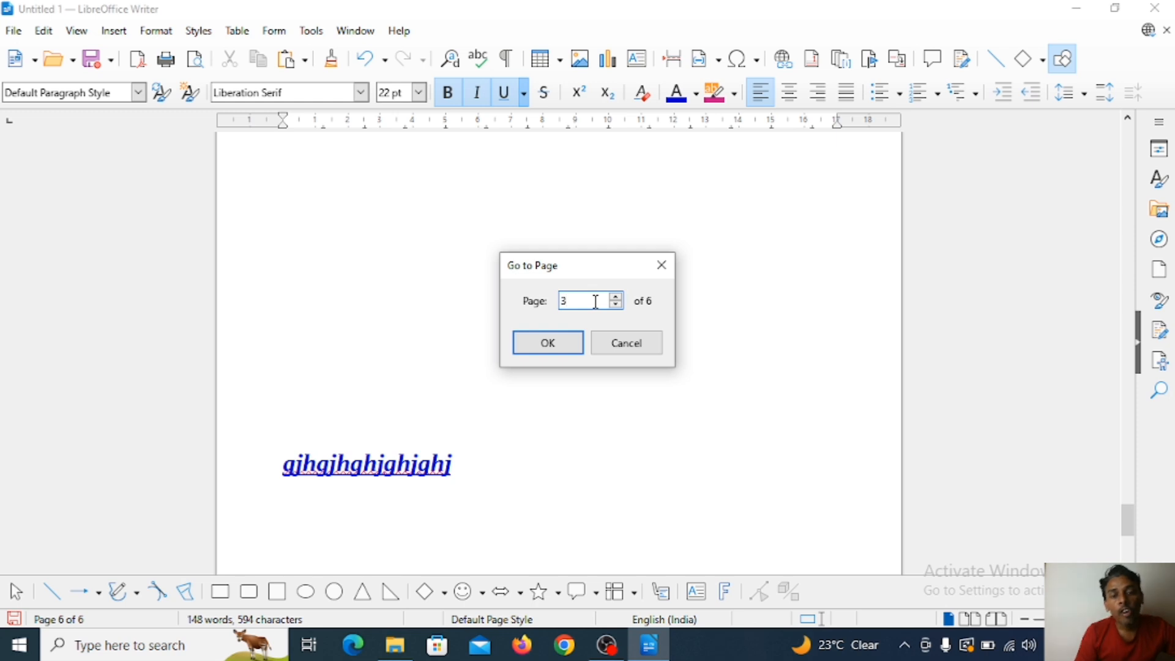
{"action": "left_click", "coordinate": [548, 345]}
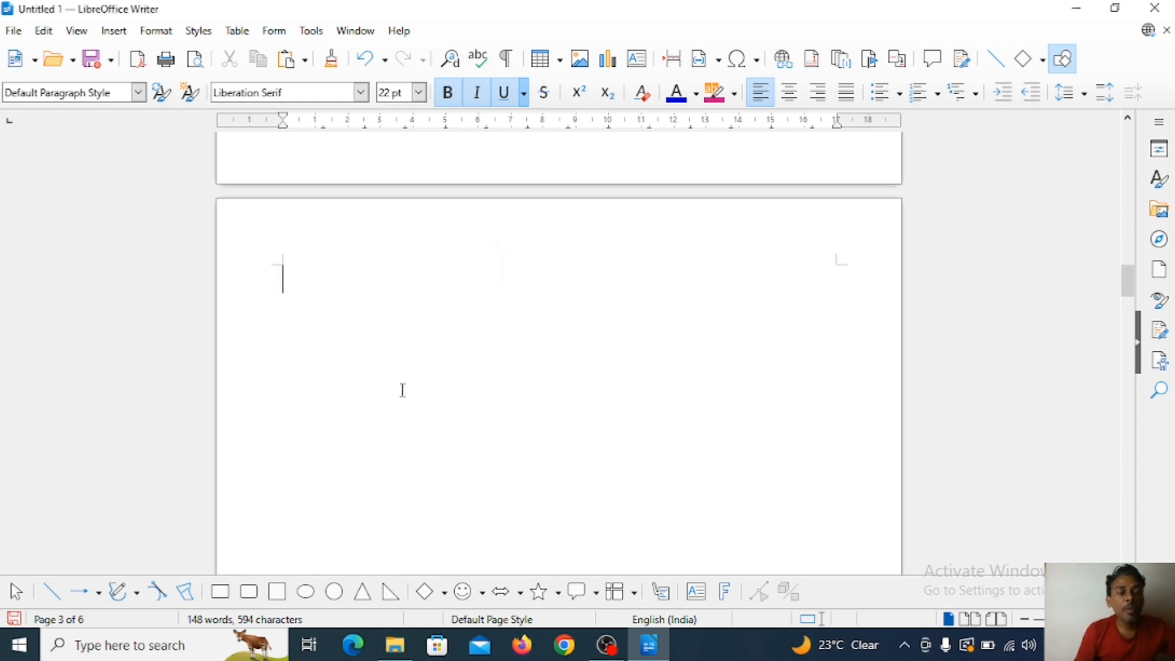
Jump to page 1 of the document with Go to Page
{"action": "scroll", "coordinate": [403, 390], "scroll_direction": "down", "scroll_amount": 3}
{"action": "scroll", "coordinate": [388, 381], "scroll_direction": "down", "scroll_amount": 10}
{"action": "scroll", "coordinate": [390, 379], "scroll_direction": "up", "scroll_amount": 6}
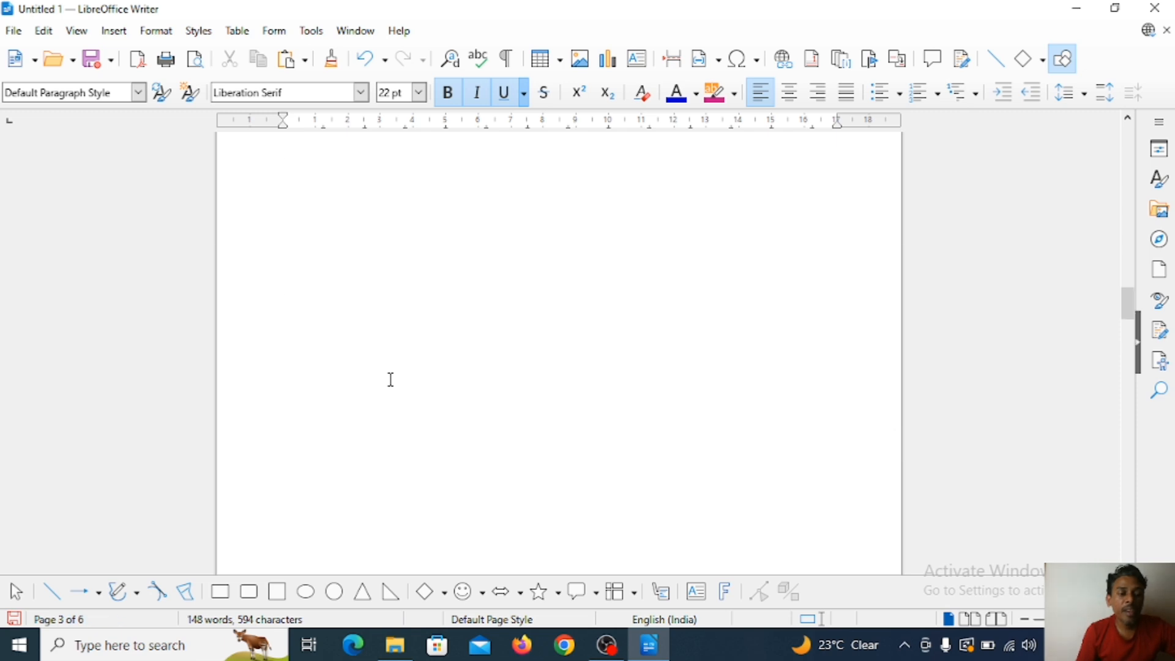
{"action": "scroll", "coordinate": [391, 379], "scroll_direction": "up", "scroll_amount": 5}
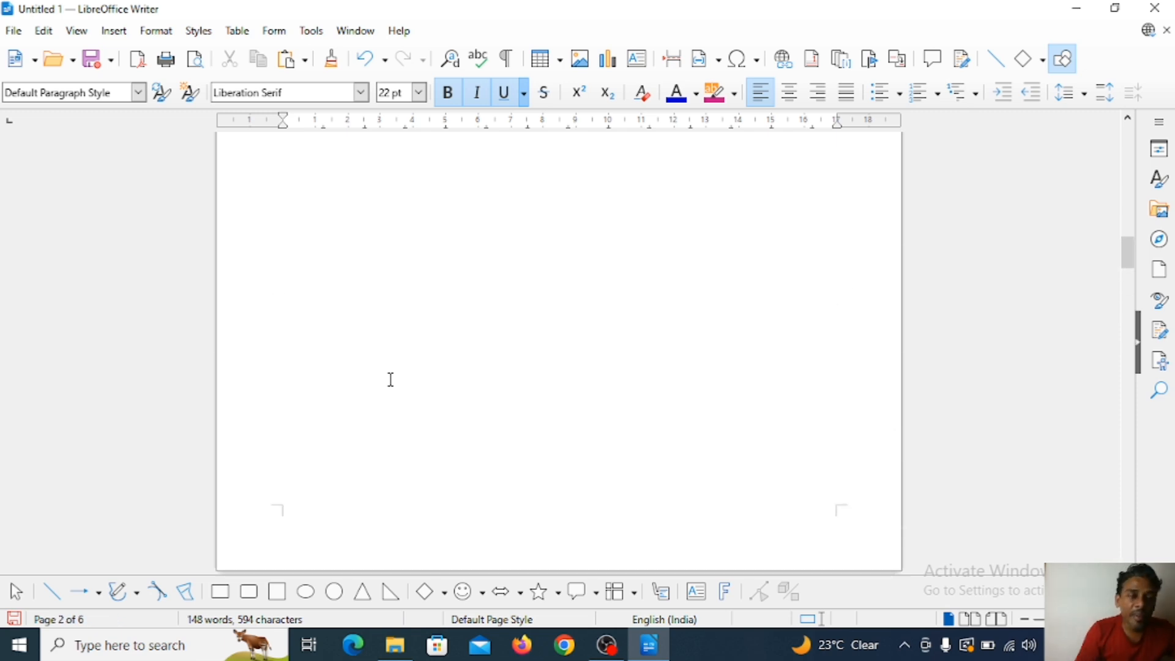
{"action": "left_click", "coordinate": [43, 32]}
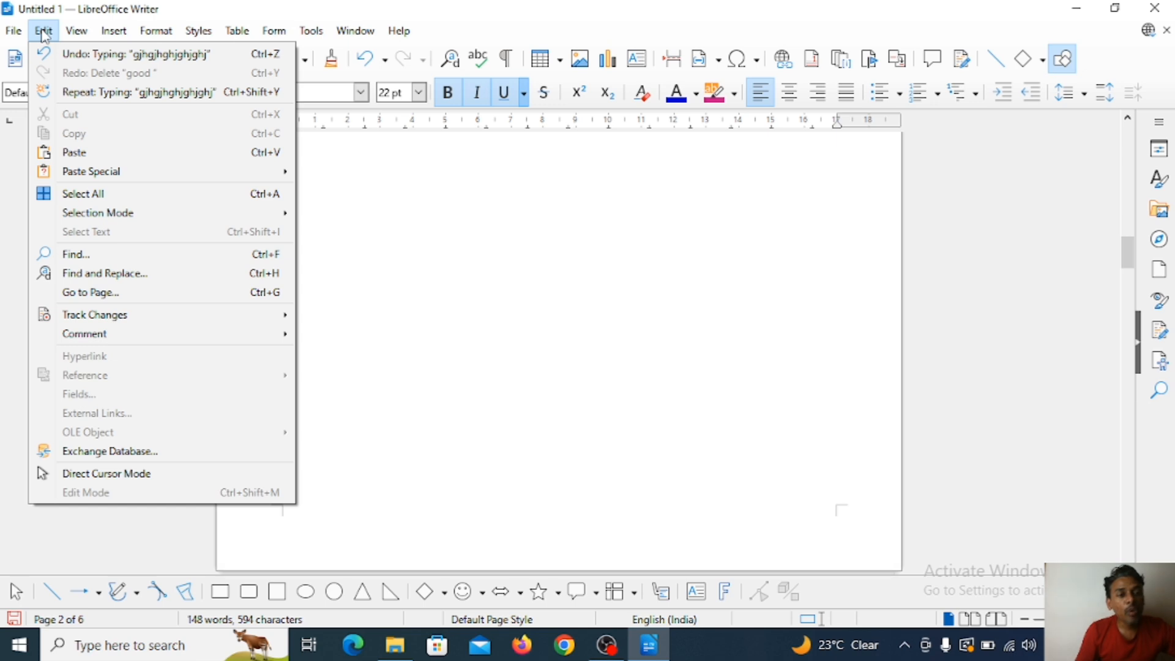
{"action": "left_click", "coordinate": [509, 541]}
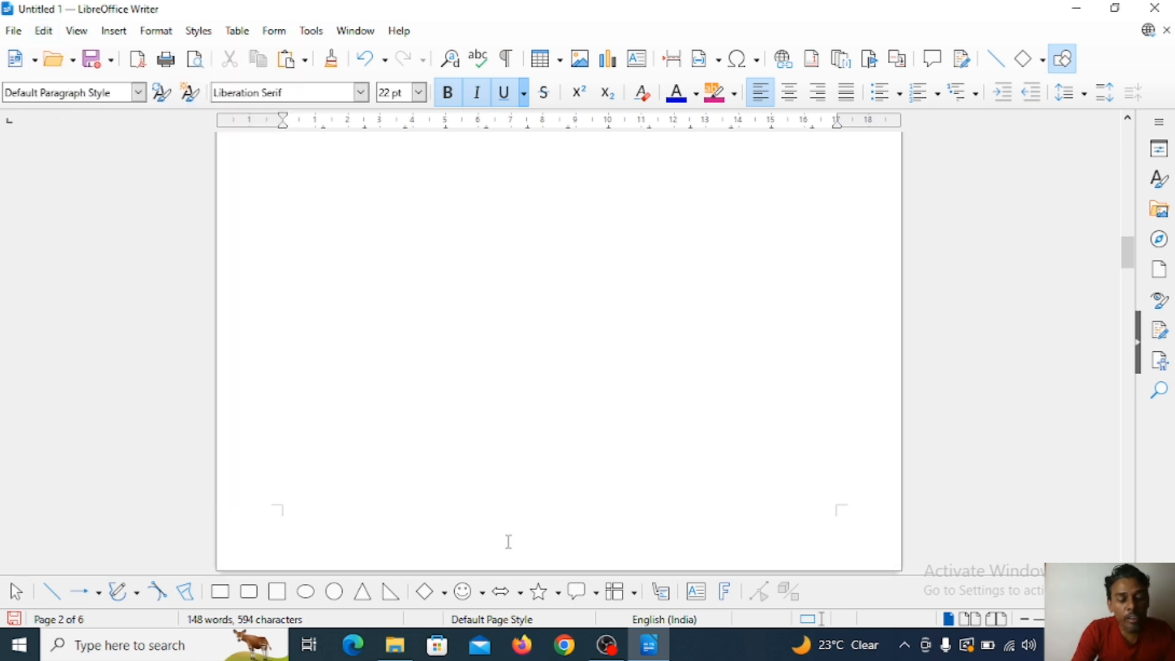
{"action": "key", "text": "ctrl+g"}
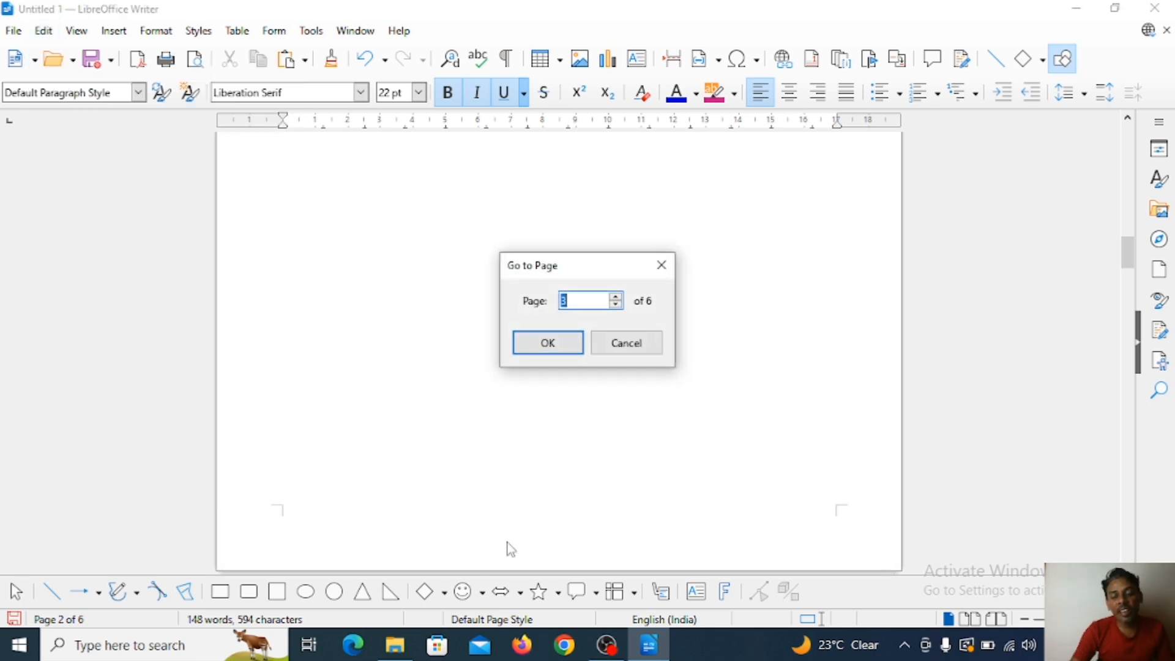
{"action": "key", "text": "BackSpace"}
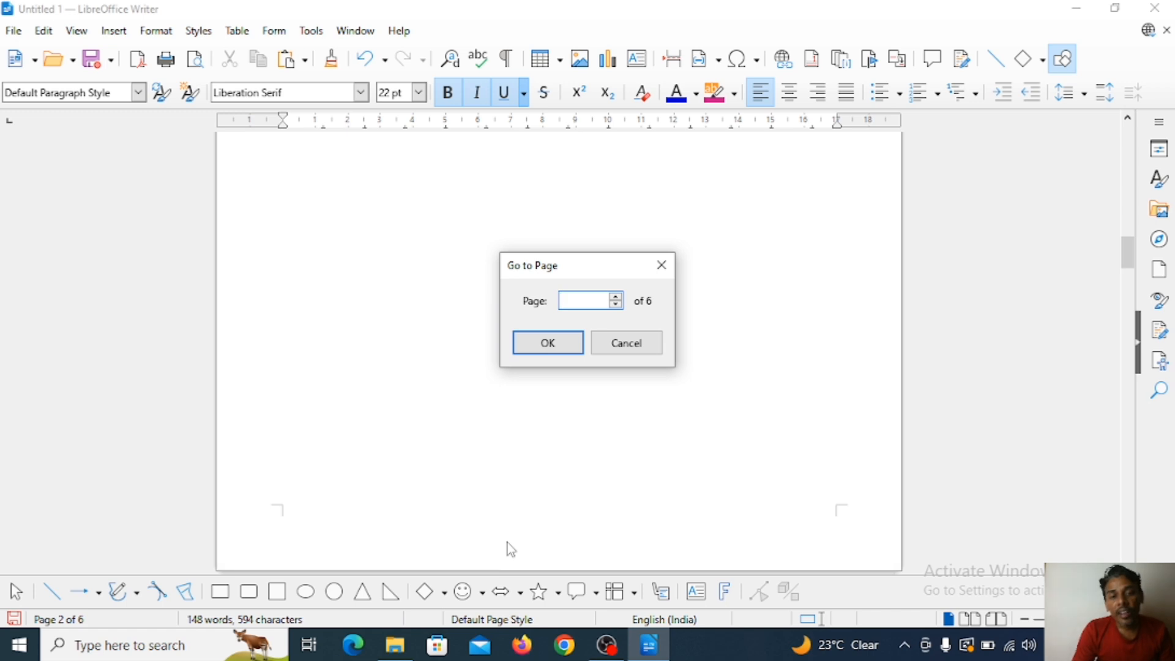
{"action": "type", "text": "1"}
{"action": "key", "text": "Return"}
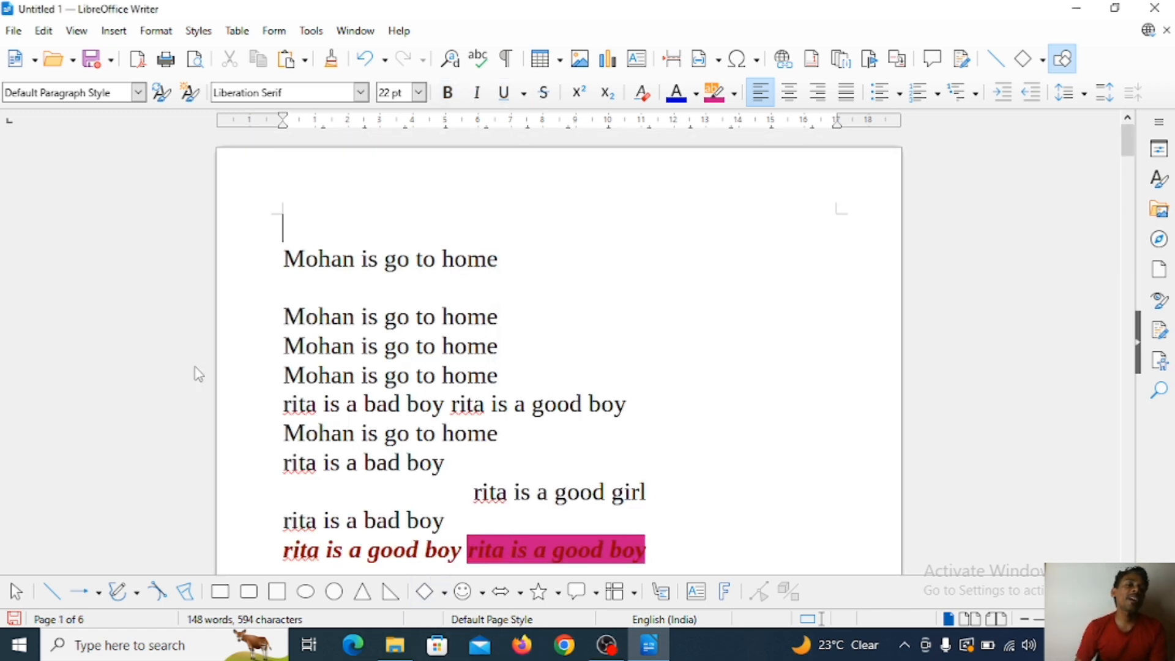
Review the Comment submenu options, and view the Exchange Databases dialog before closing it
{"action": "left_click", "coordinate": [43, 31]}
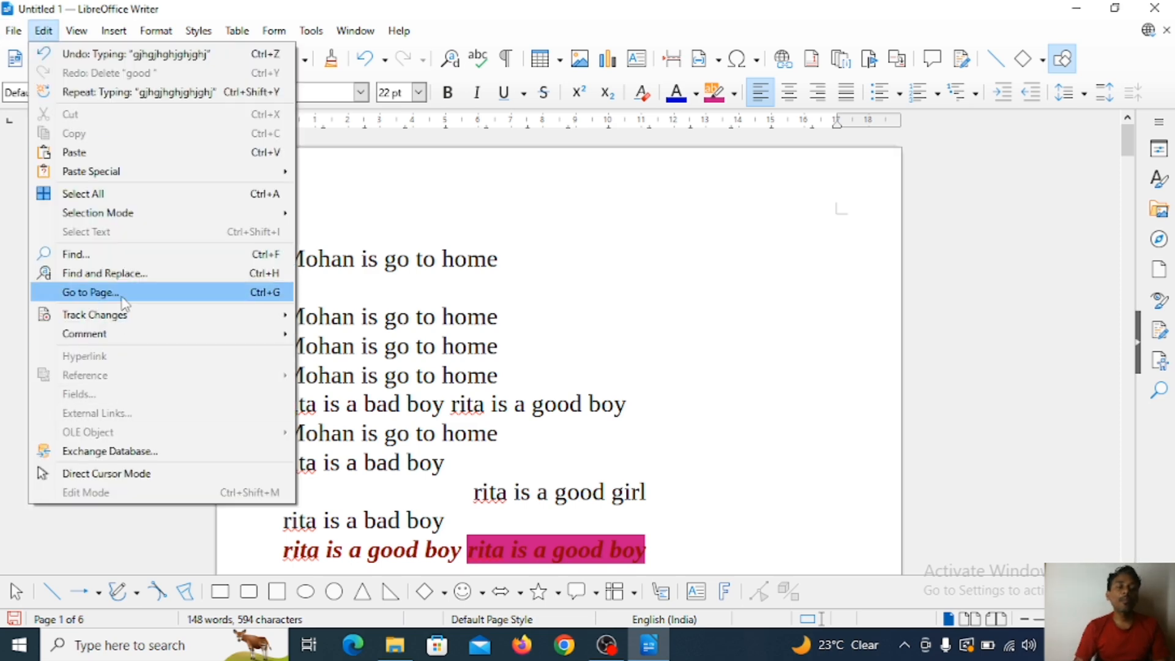
{"action": "mouse_move", "coordinate": [130, 324]}
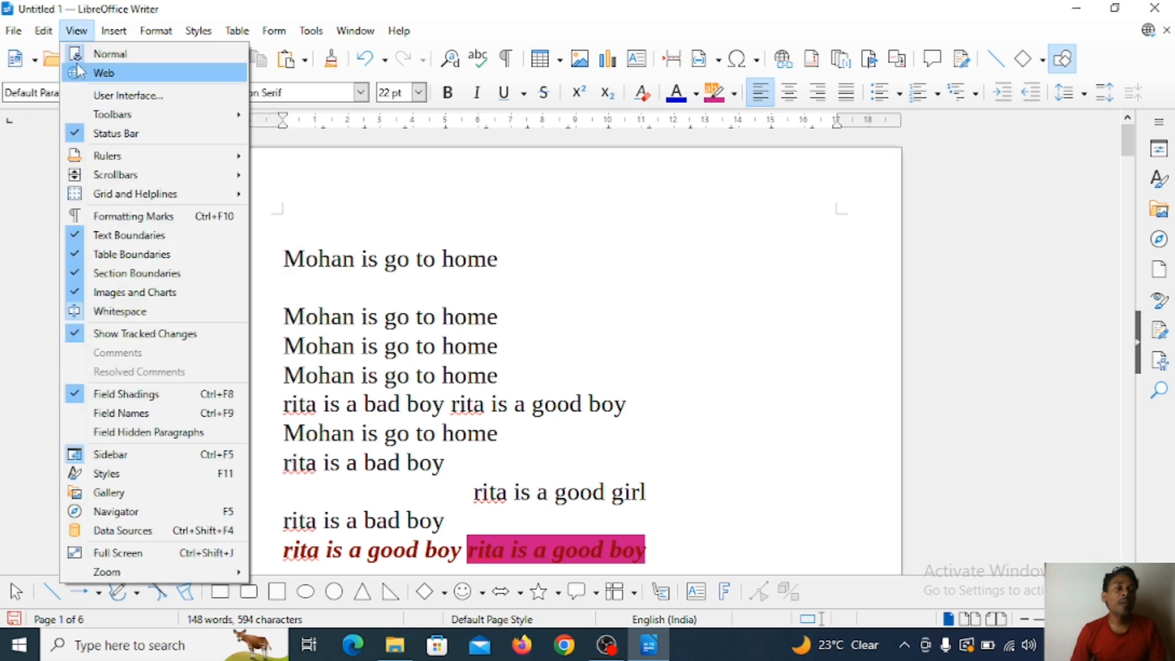
{"action": "mouse_move", "coordinate": [119, 32]}
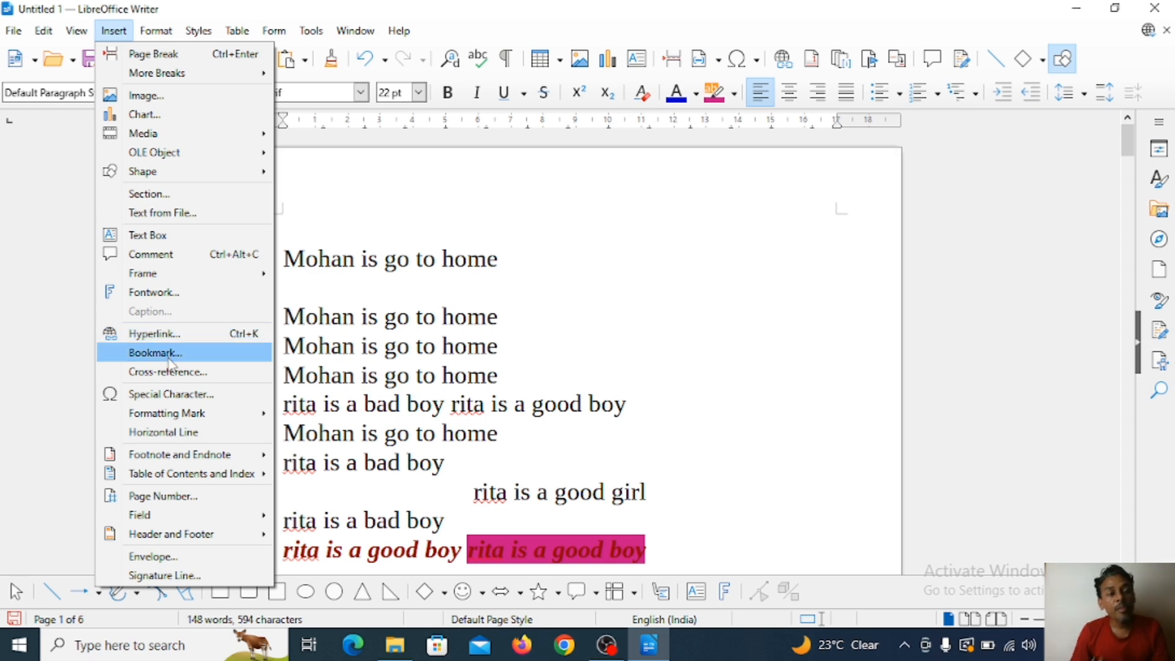
{"action": "mouse_move", "coordinate": [53, 33]}
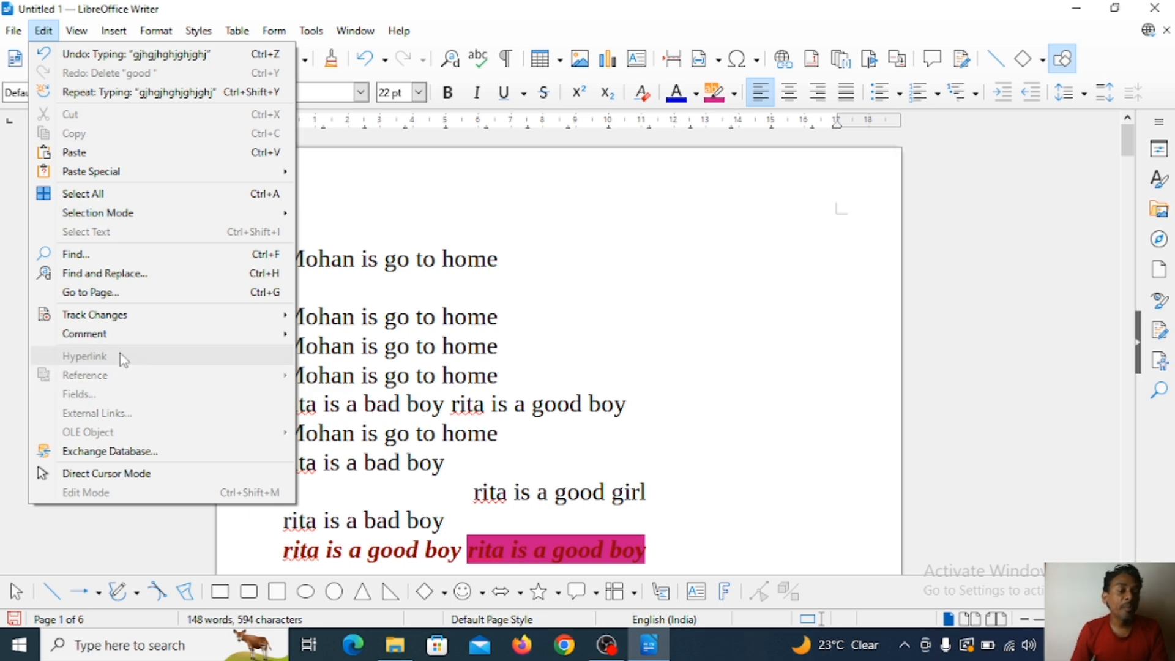
{"action": "mouse_move", "coordinate": [118, 342]}
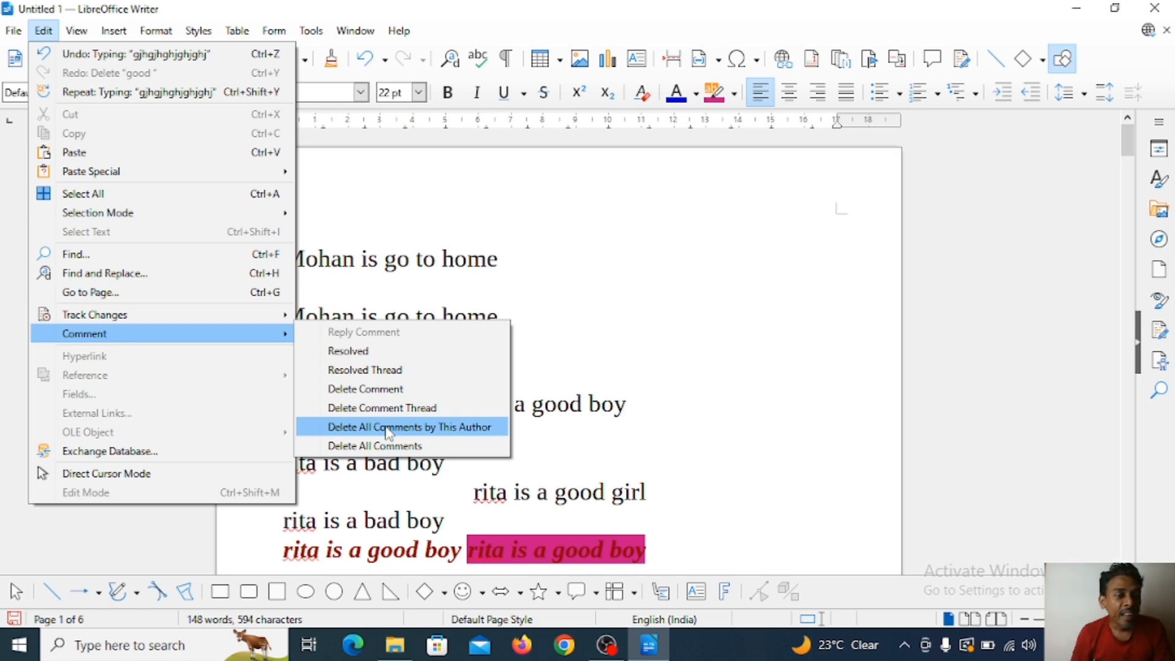
{"action": "key", "text": "Escape"}
{"action": "key", "text": "Escape"}
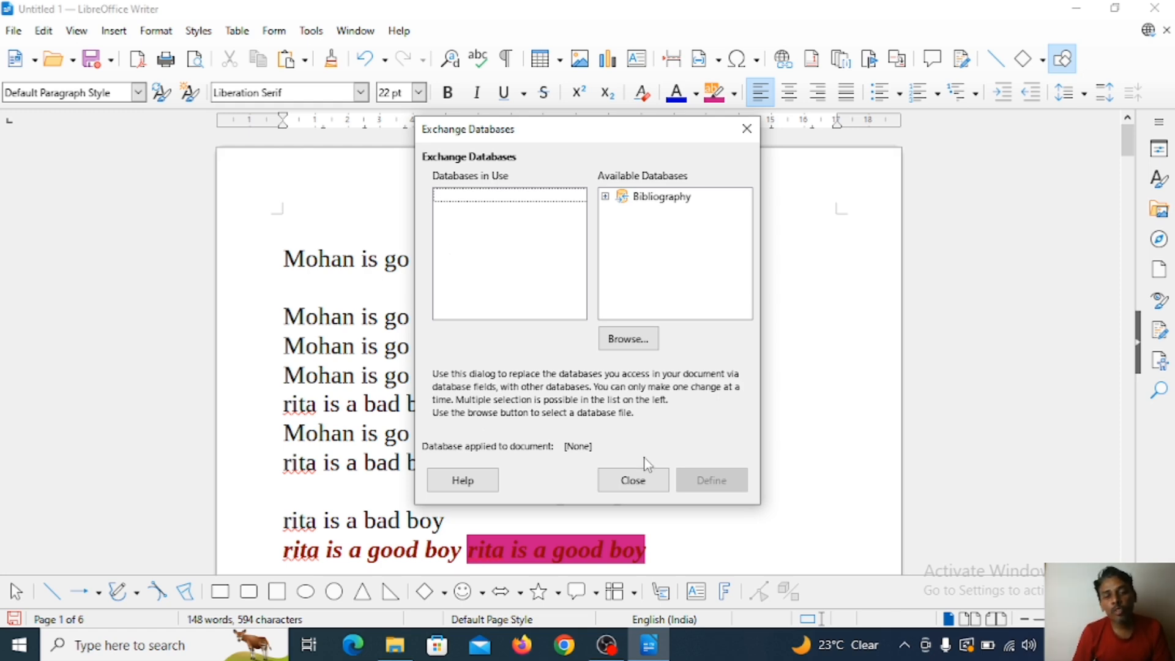
{"action": "left_click", "coordinate": [631, 481]}
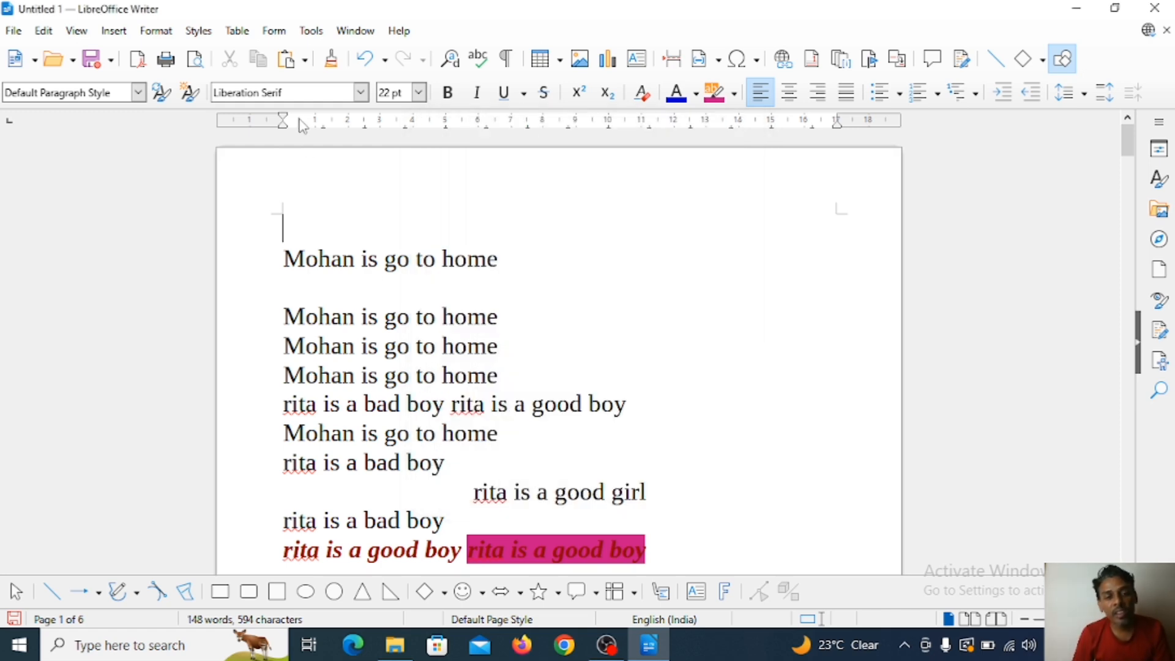
Turn on Direct Cursor Mode, place the cursor just after the text line below the blank line, and turn the mode off
{"action": "left_click", "coordinate": [43, 31]}
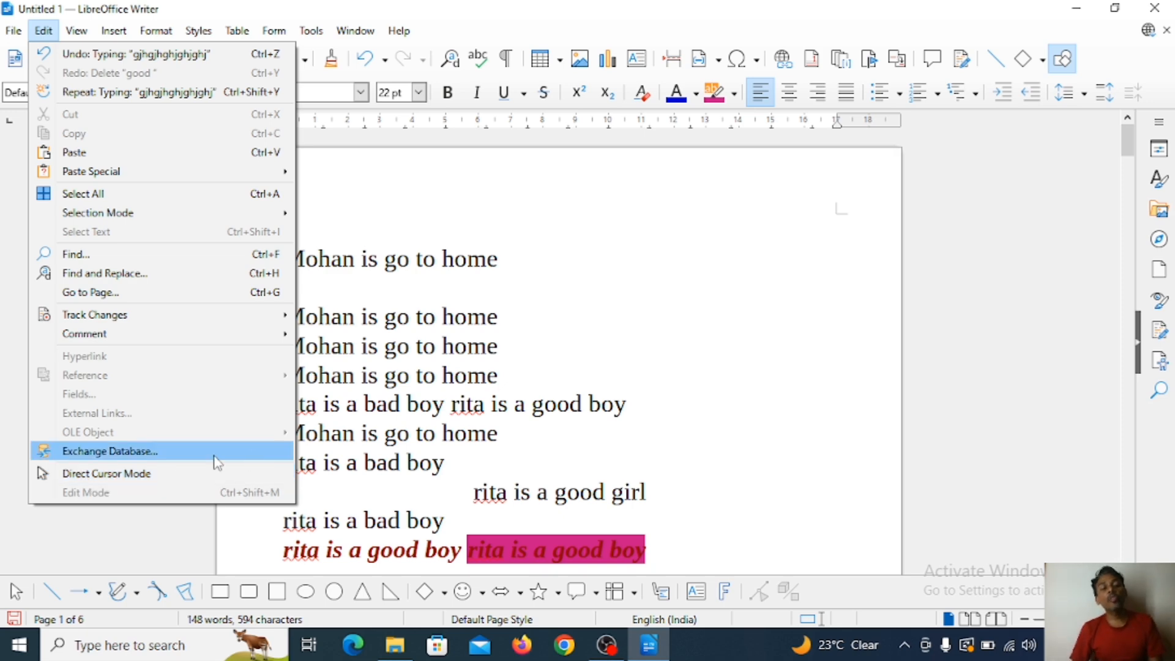
{"action": "left_click", "coordinate": [109, 477]}
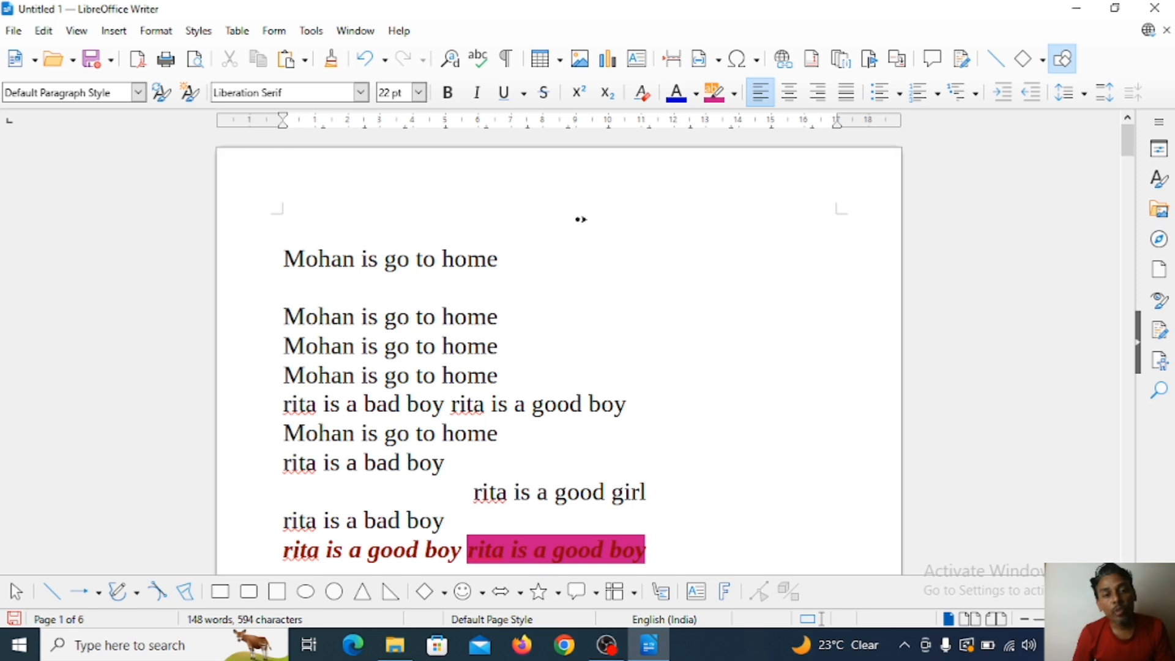
{"action": "left_click", "coordinate": [520, 305]}
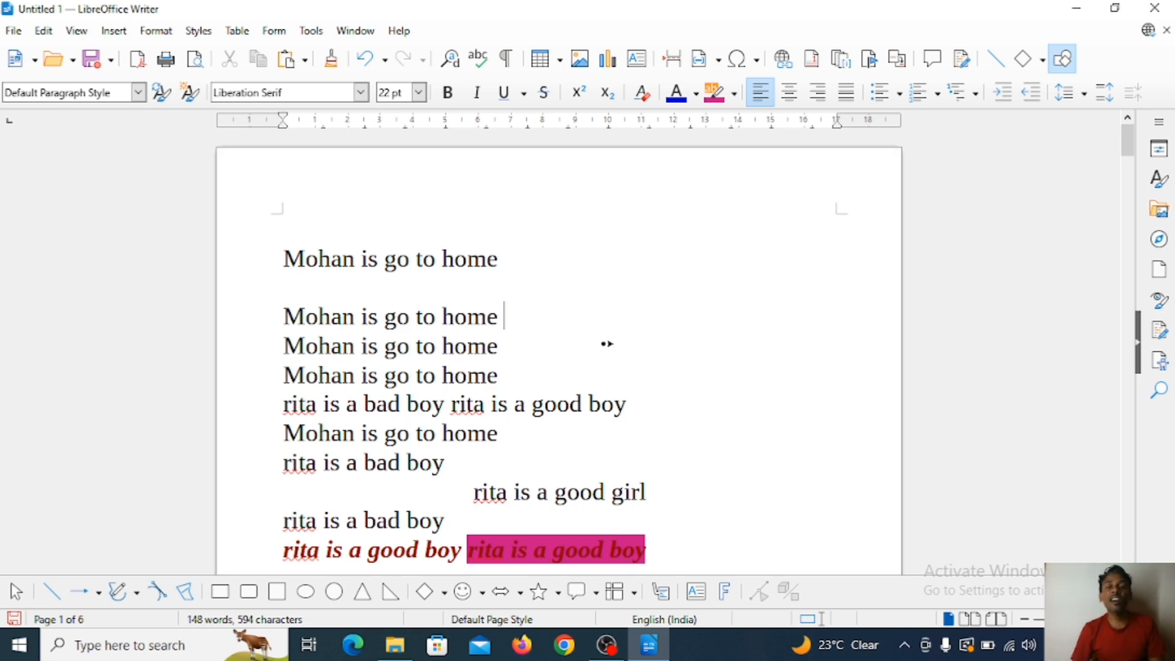
{"action": "left_click", "coordinate": [52, 35]}
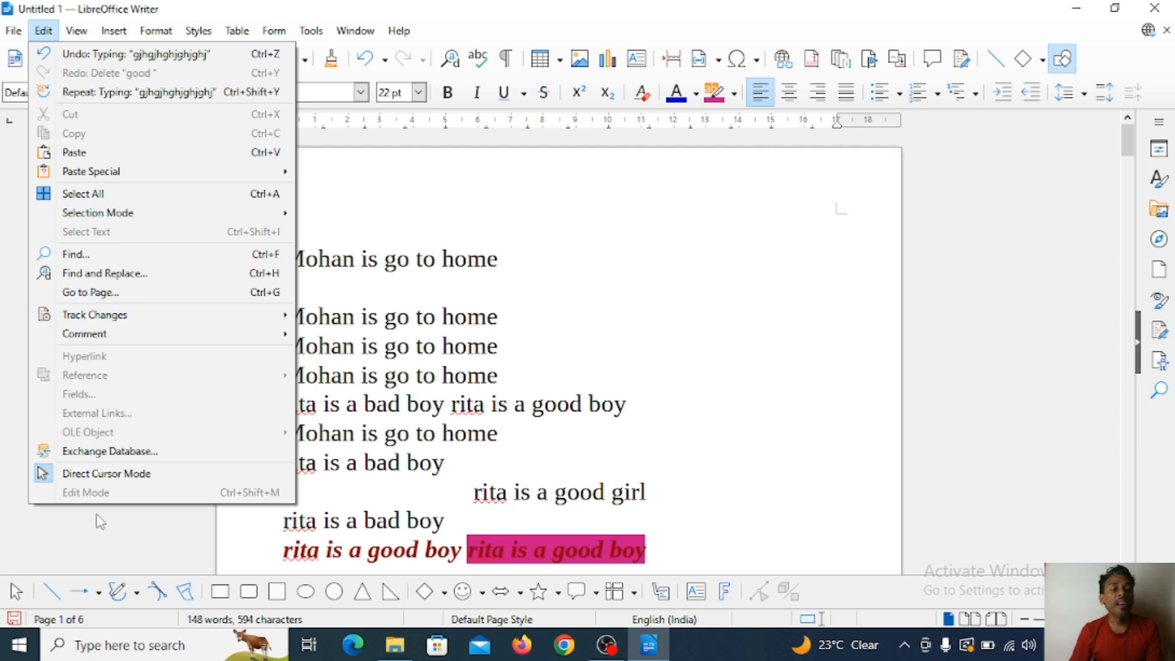
{"action": "left_click", "coordinate": [120, 477]}
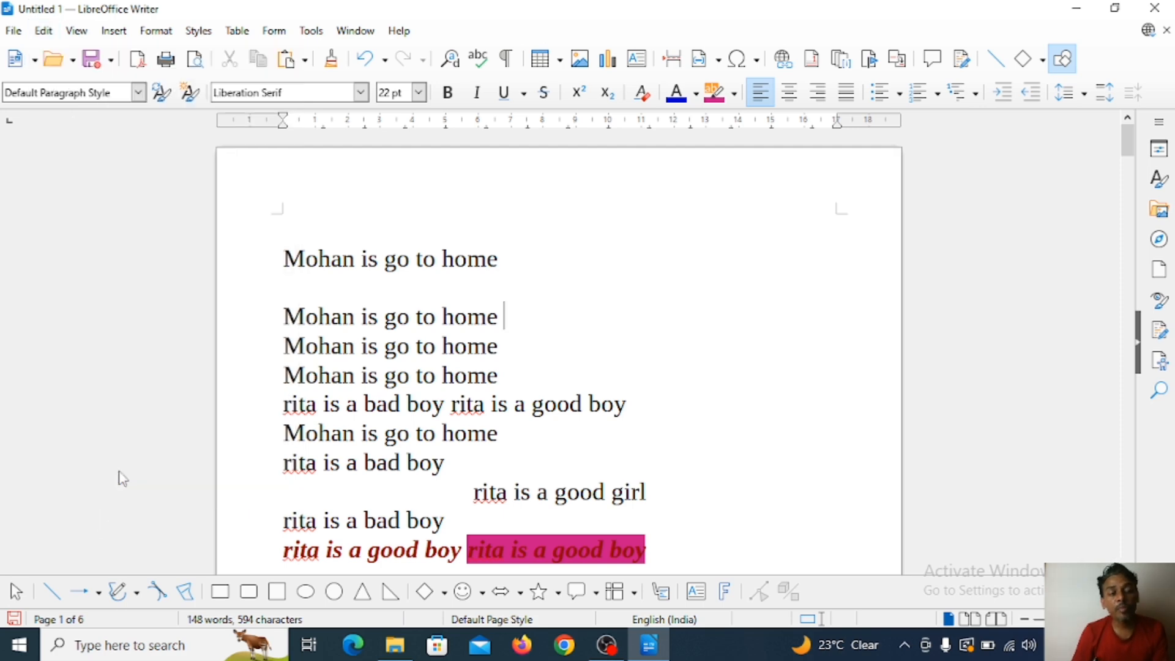
Test normal cursor placement within the text lines on page 1 and in the empty space beside them
{"action": "left_click", "coordinate": [784, 284]}
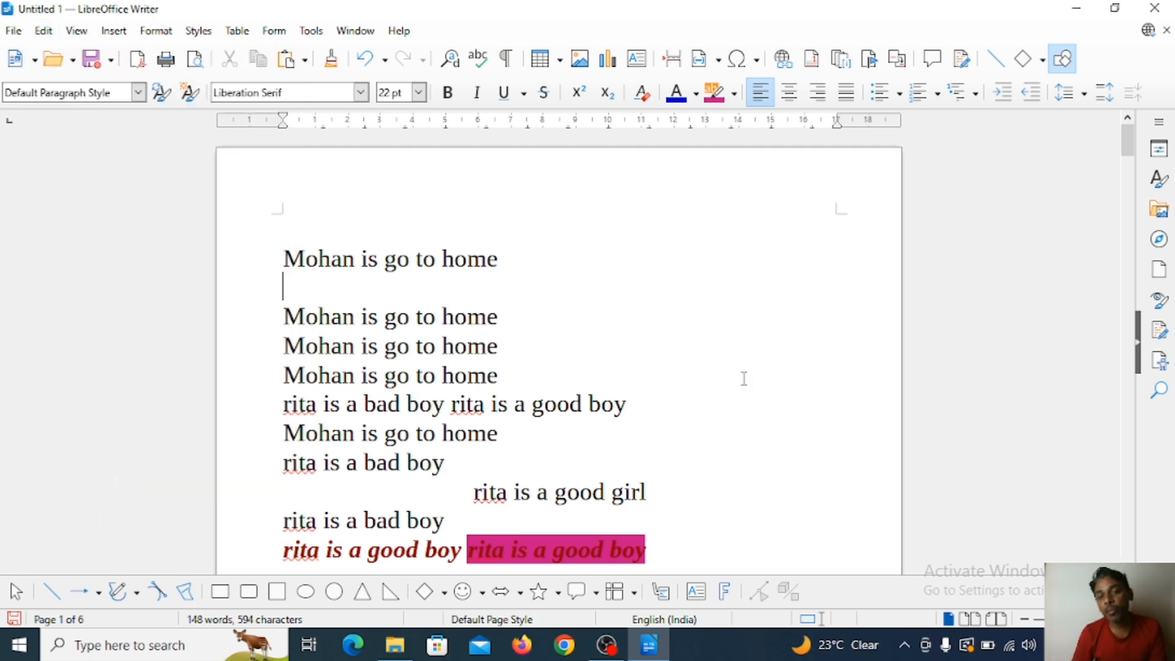
{"action": "left_click", "coordinate": [655, 383]}
{"action": "left_click", "coordinate": [435, 404]}
{"action": "left_click", "coordinate": [317, 465]}
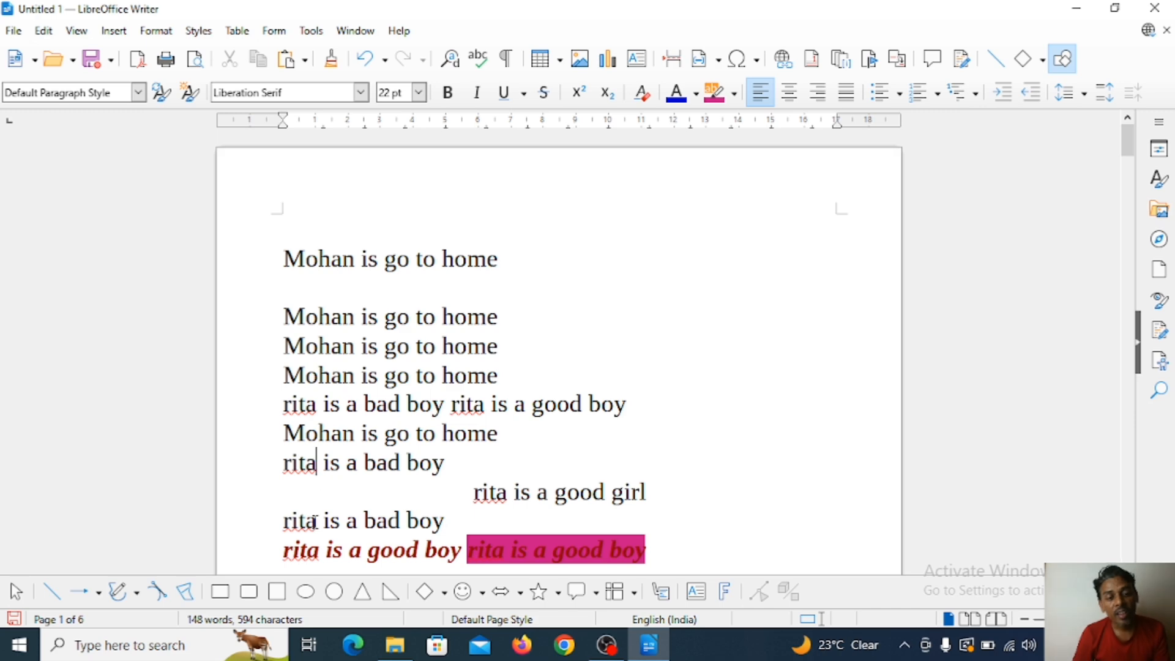
{"action": "left_click", "coordinate": [443, 317]}
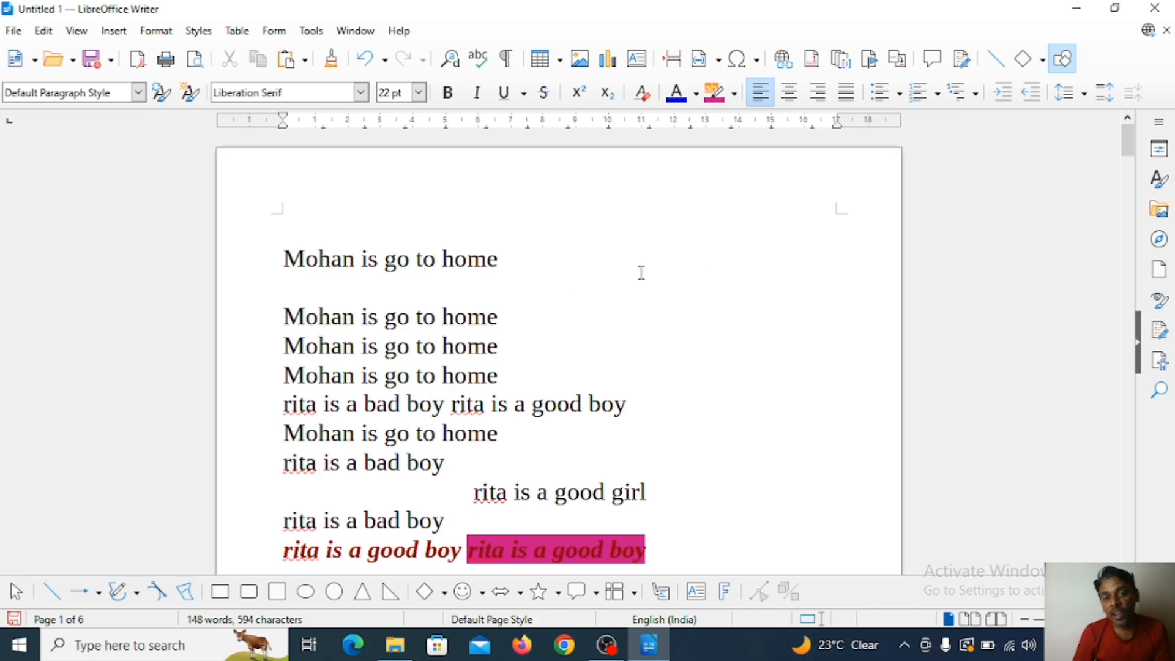
{"action": "left_click", "coordinate": [756, 251]}
{"action": "left_click", "coordinate": [757, 286]}
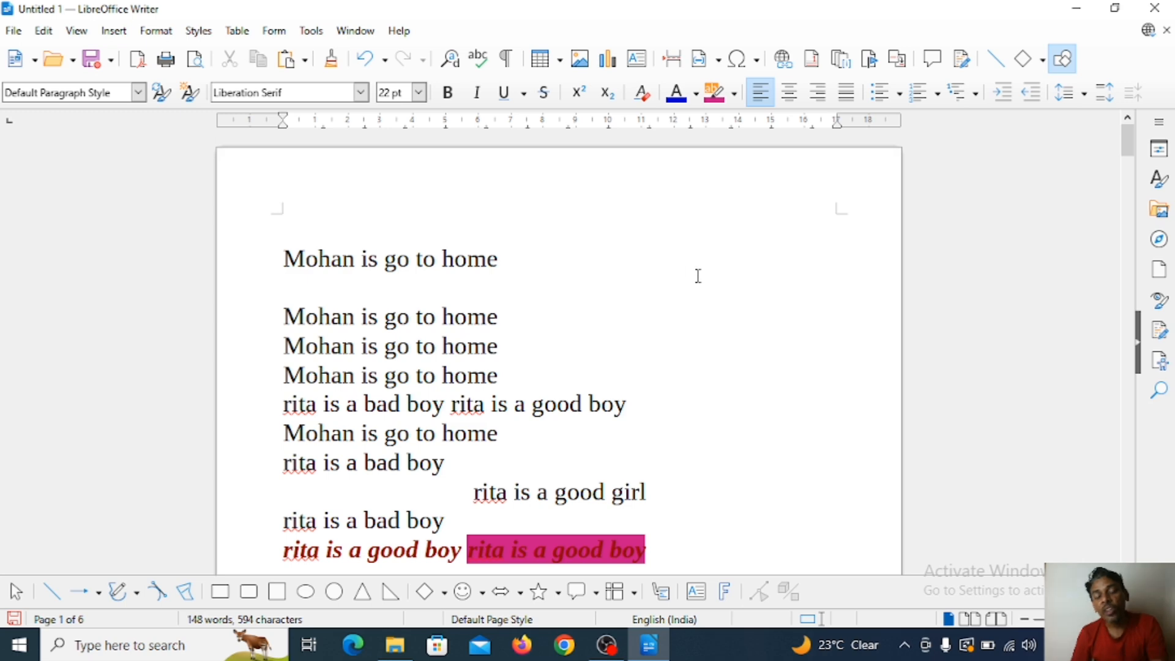
{"action": "left_click", "coordinate": [753, 269]}
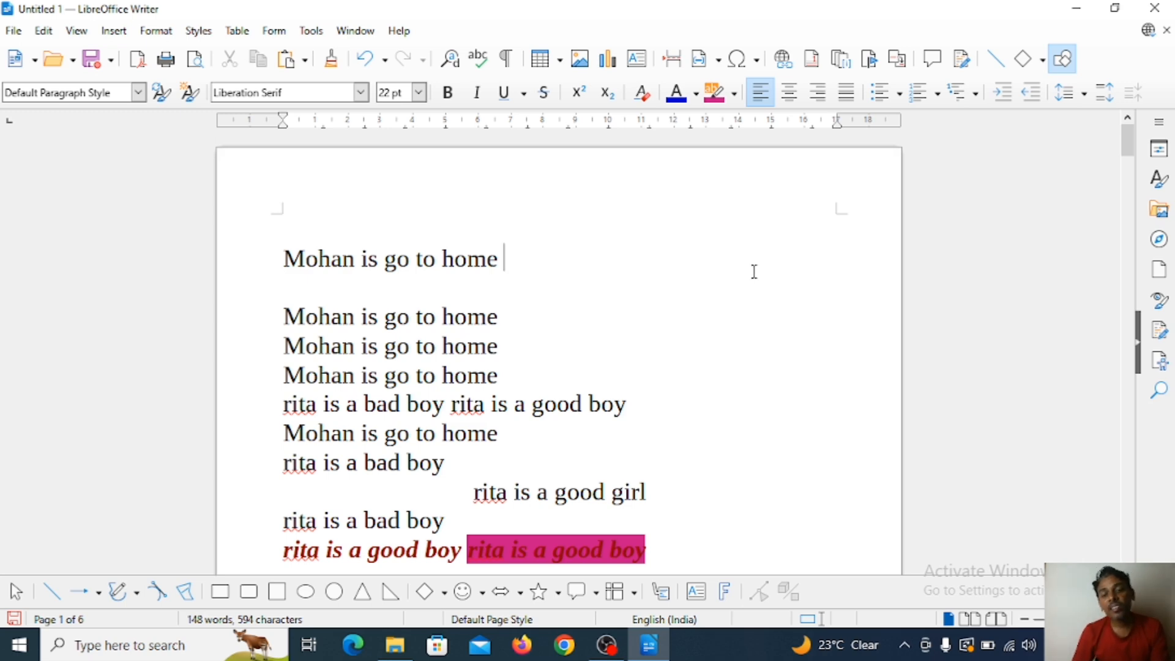
{"action": "left_click", "coordinate": [742, 357]}
{"action": "left_click", "coordinate": [442, 375]}
{"action": "left_click", "coordinate": [748, 310]}
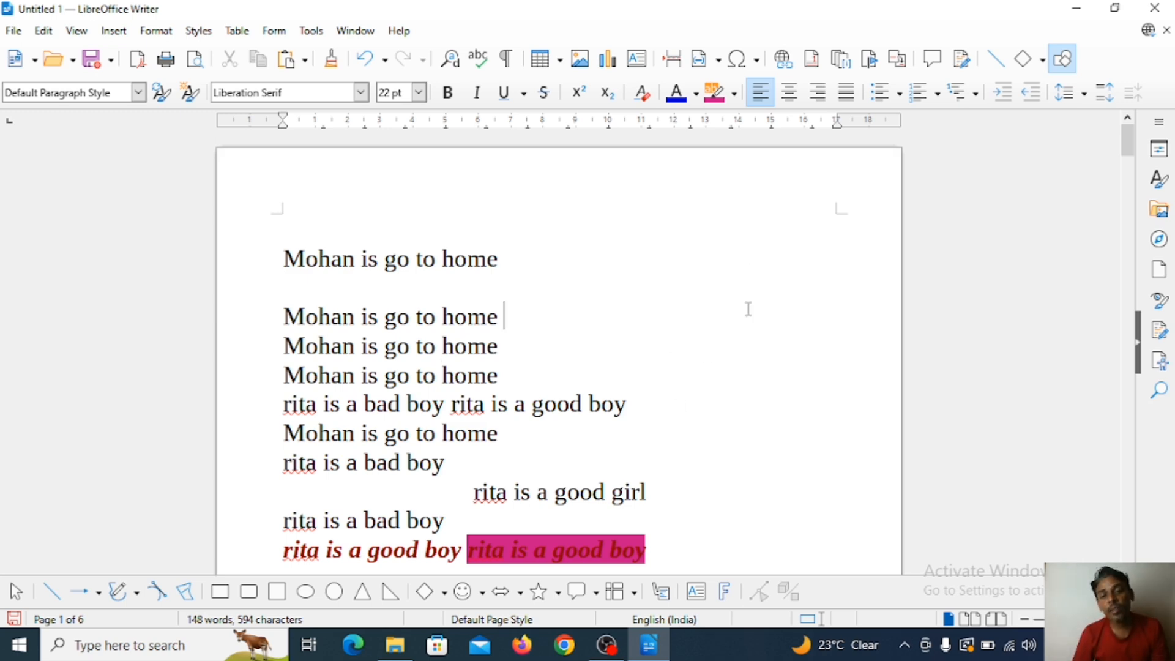
{"action": "left_click", "coordinate": [769, 340]}
Enable Direct Cursor Mode again, place the cursor inside the line "rita is a bad boy rita is a good boy", and disable the mode
{"action": "left_click", "coordinate": [42, 30]}
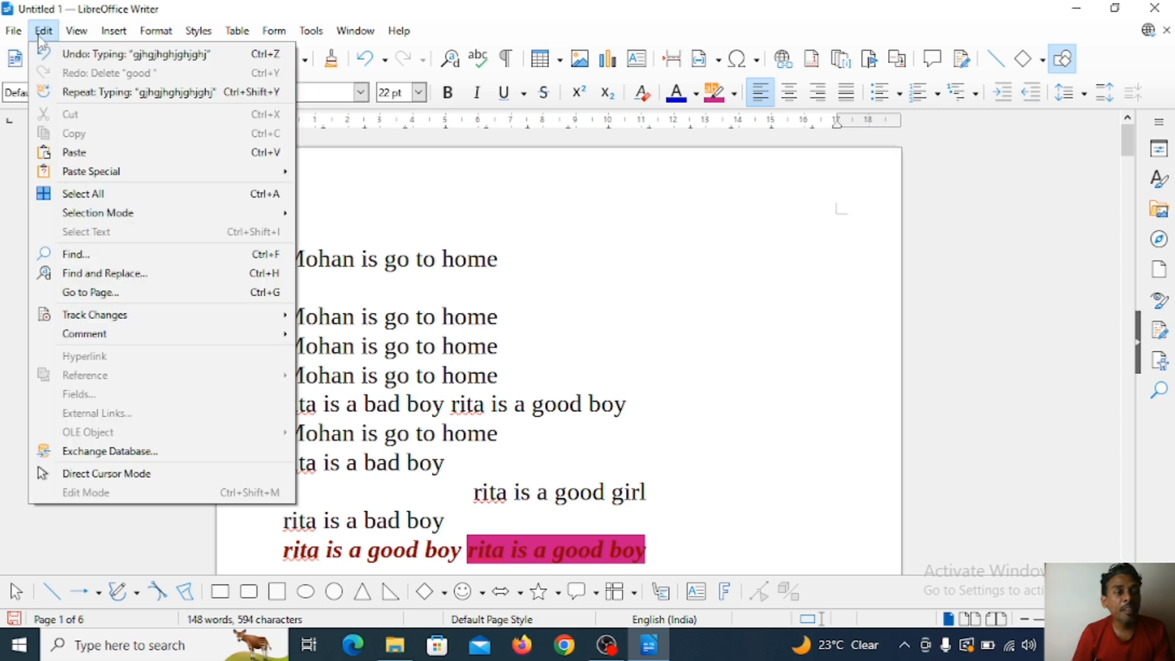
{"action": "left_click", "coordinate": [104, 475]}
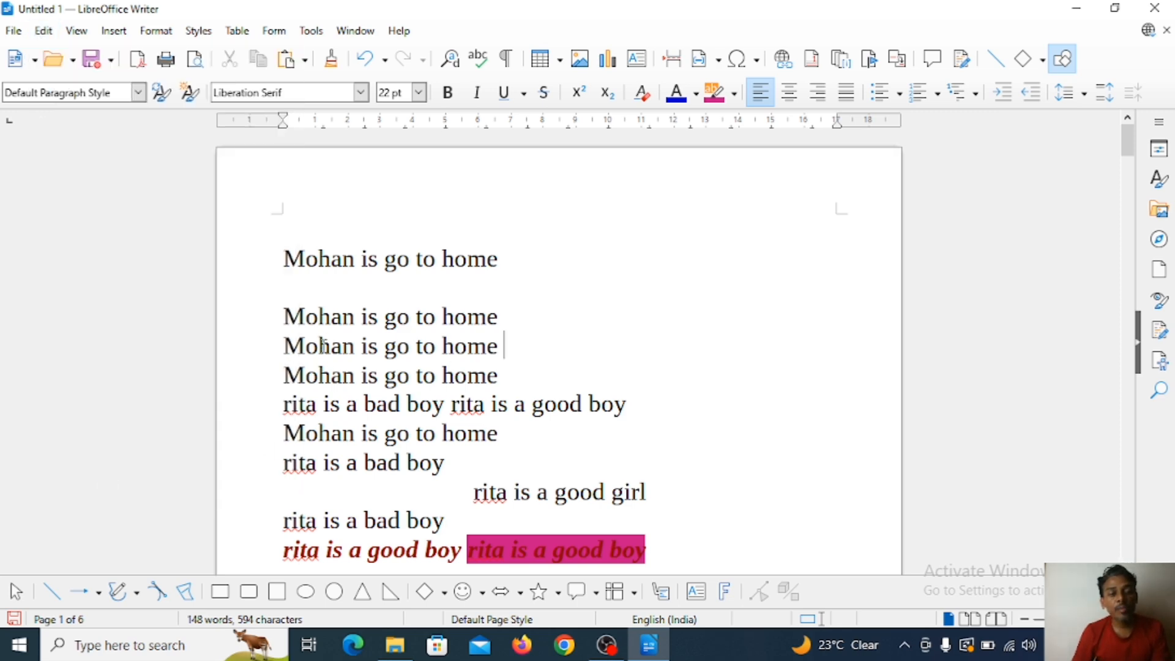
{"action": "left_click", "coordinate": [332, 404]}
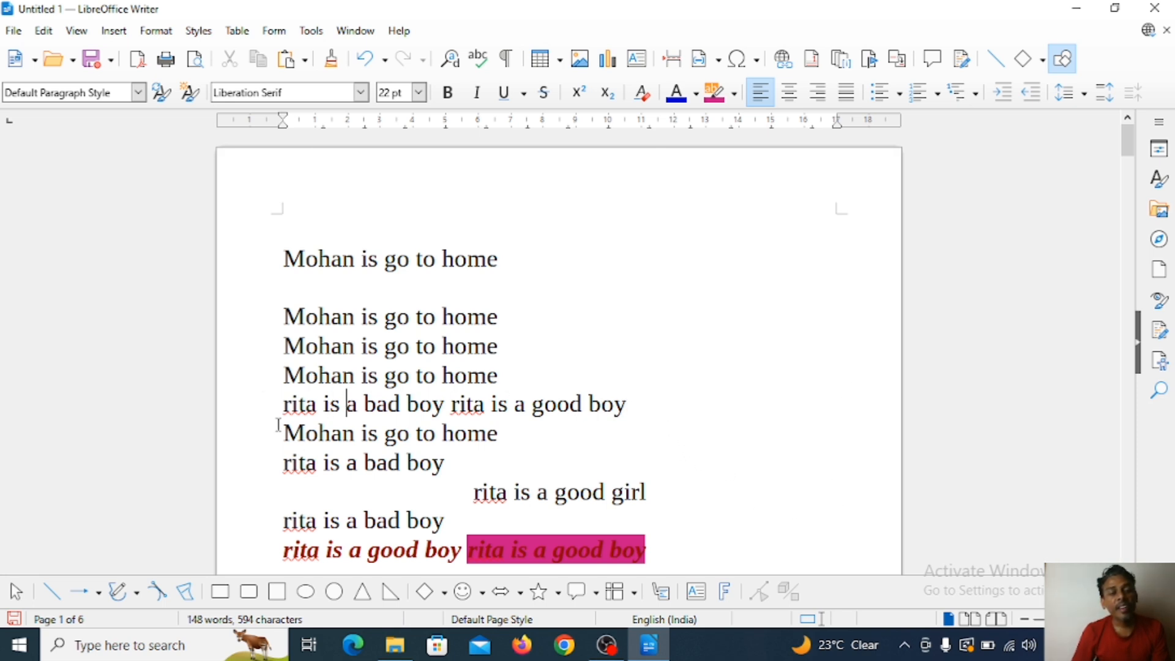
{"action": "left_click", "coordinate": [40, 31]}
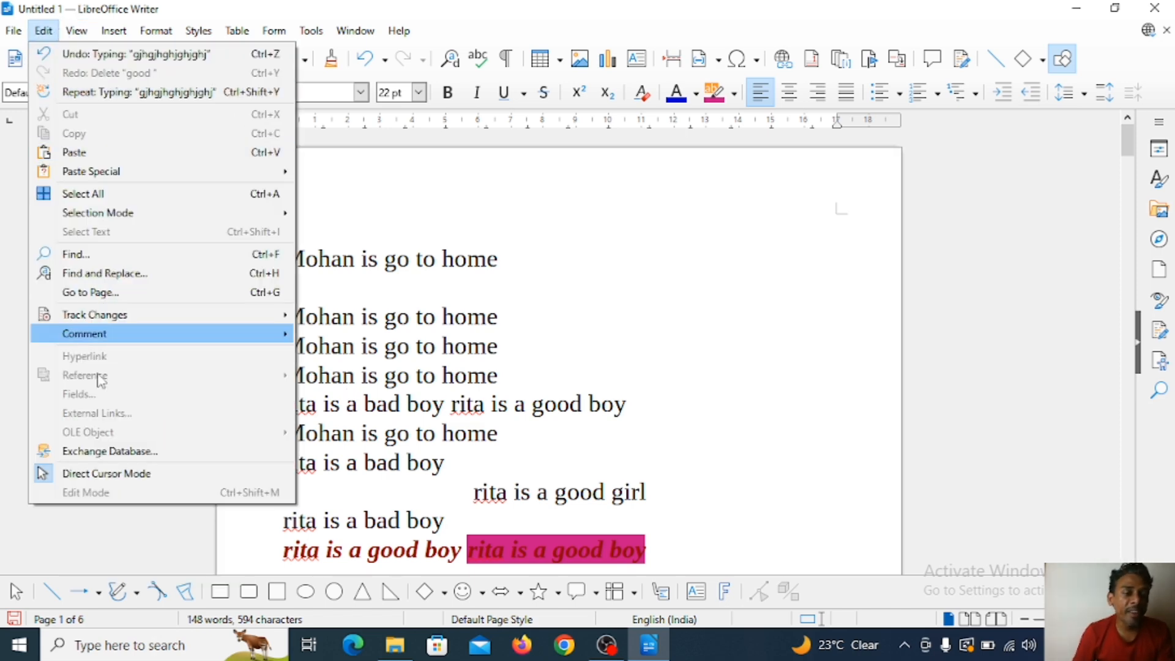
{"action": "left_click", "coordinate": [91, 474]}
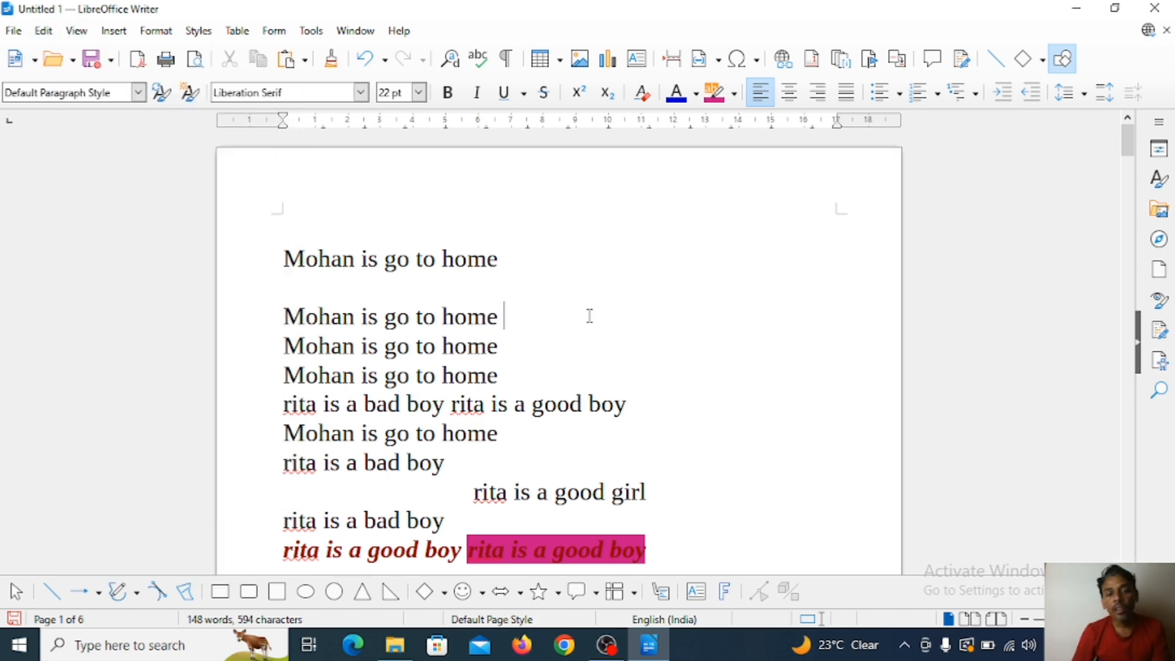
{"action": "scroll", "coordinate": [588, 315], "scroll_direction": "down", "scroll_amount": 3}
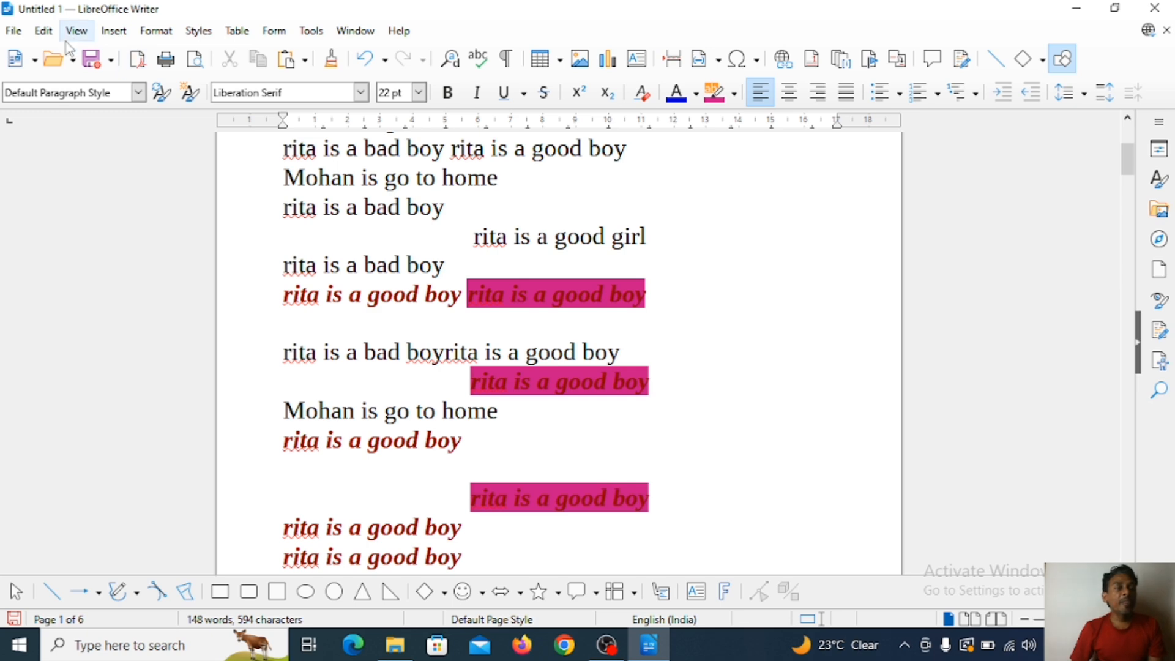
{"action": "left_click", "coordinate": [43, 31]}
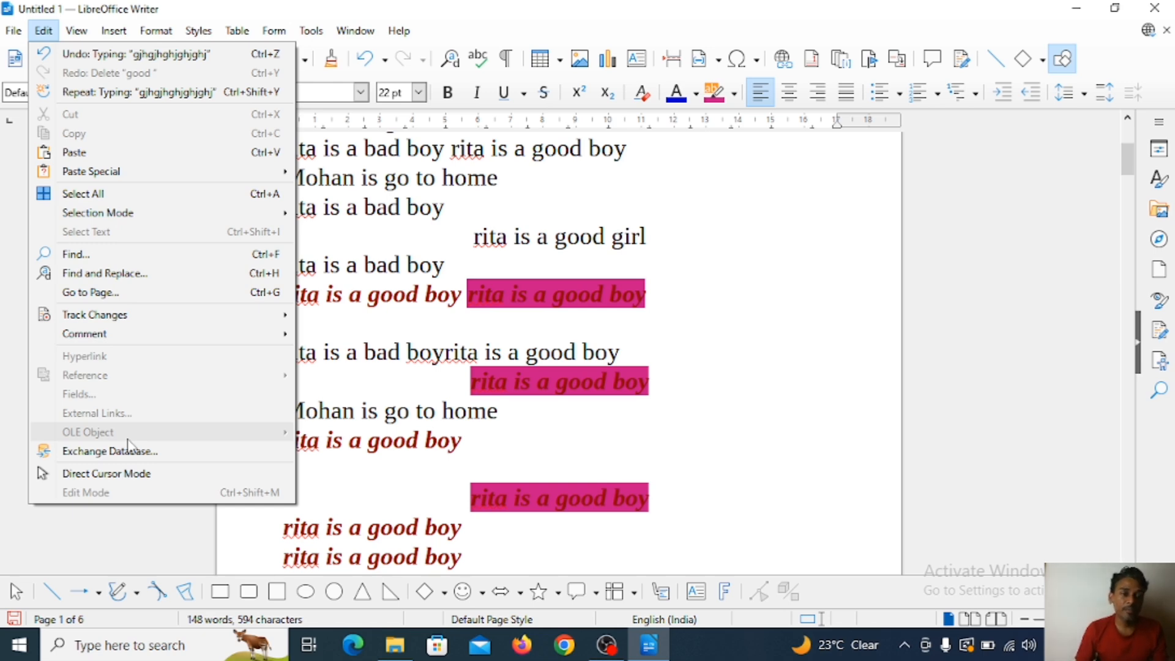
{"action": "left_click", "coordinate": [716, 431]}
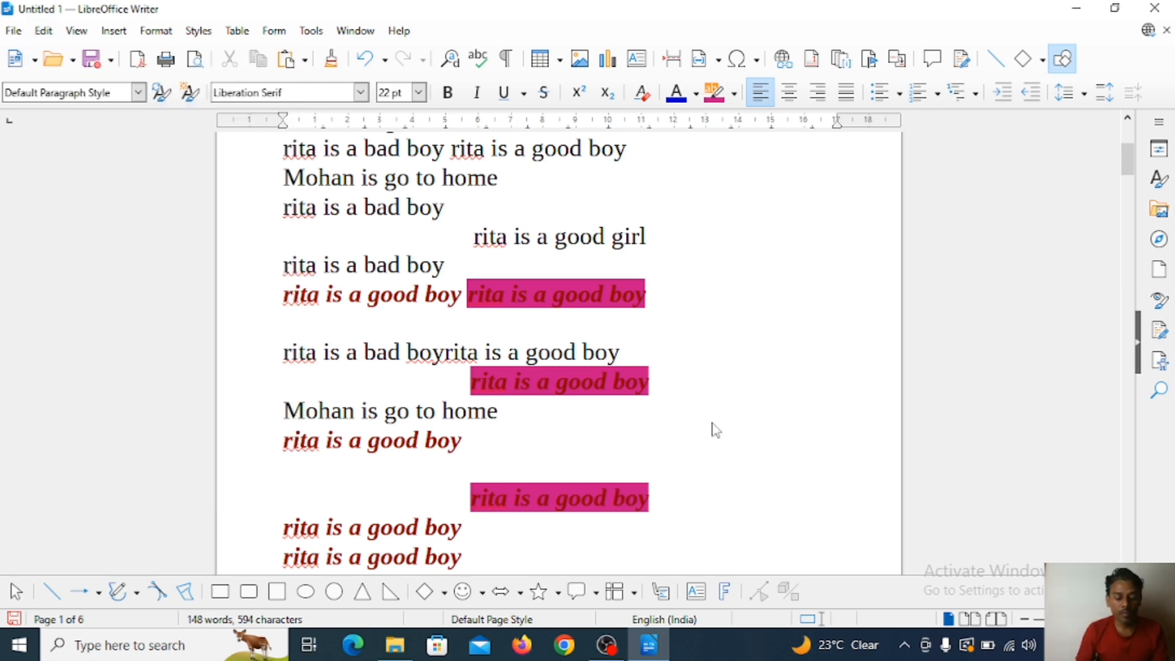